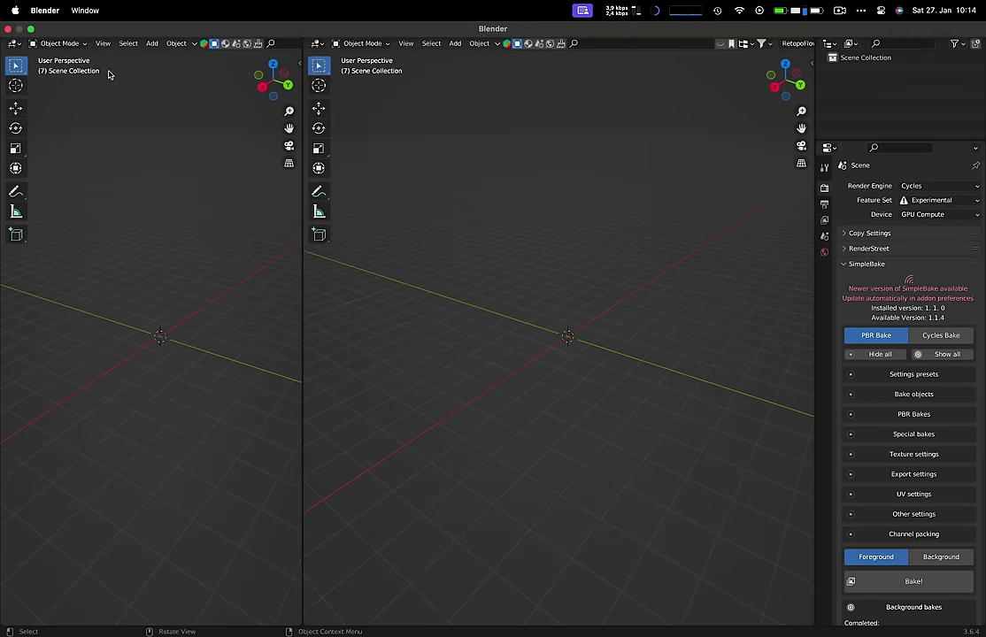
Step: Show the all.png reference photos in a split view and add a 0.2-opacity shell reference image
{"action": "left_click", "coordinate": [40, 78]}
{"action": "left_click", "coordinate": [196, 43]}
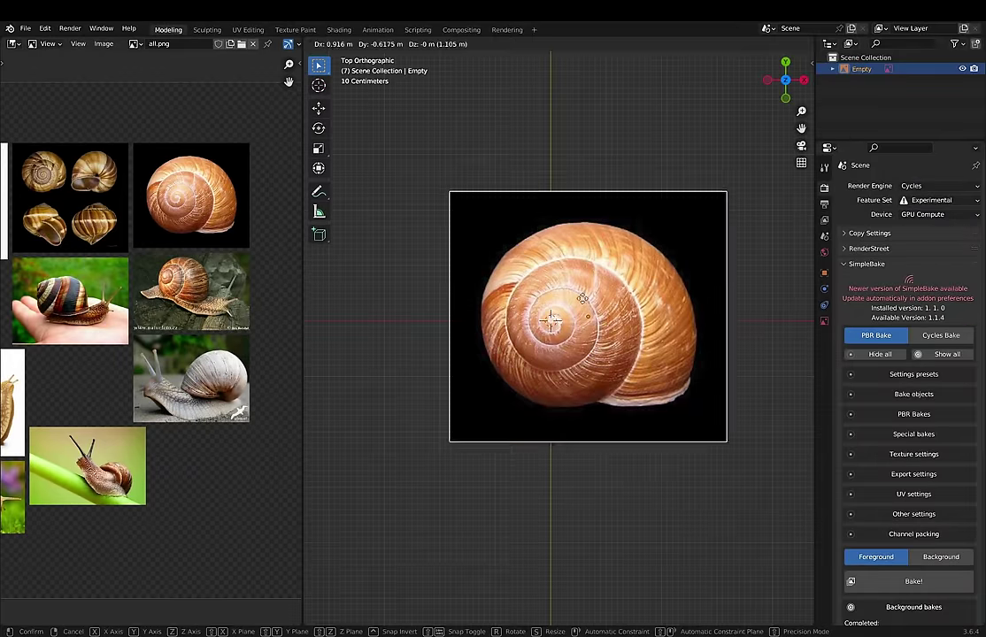
{"action": "left_click", "coordinate": [581, 299]}
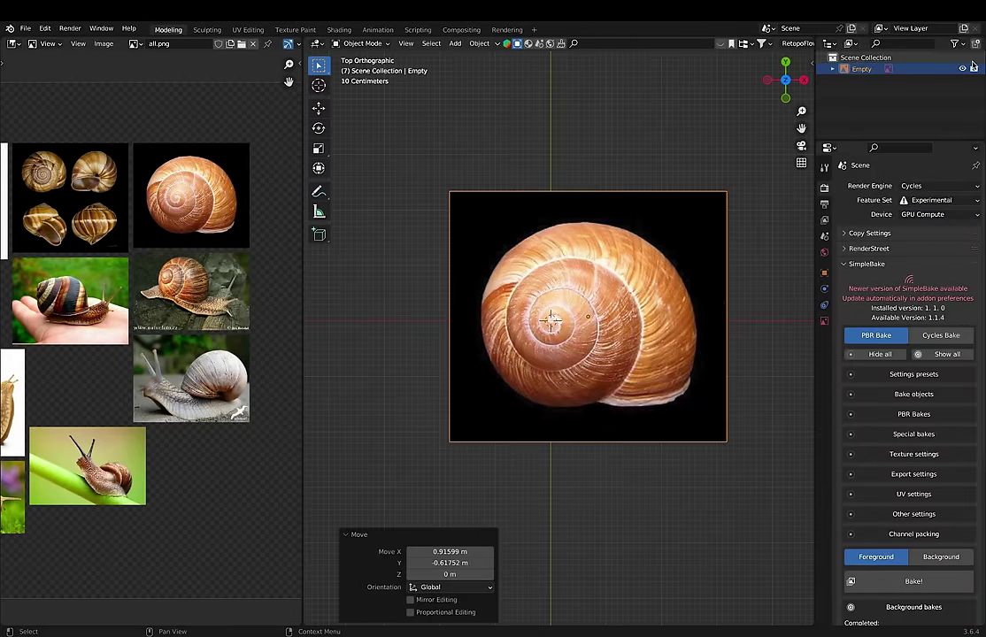
{"action": "left_click", "coordinate": [824, 321]}
{"action": "left_click", "coordinate": [898, 318]}
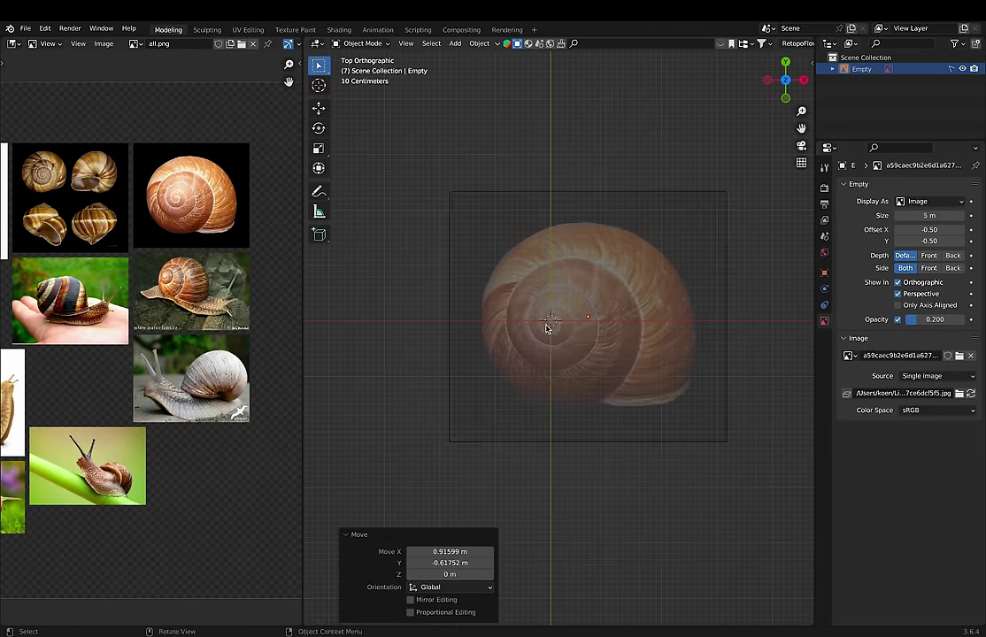
Step: Add a logarithmic spiral curve over the shell image, expansion force 0.86
{"action": "key", "text": "shift+a"}
{"action": "left_click", "coordinate": [642, 586]}
{"action": "left_click_drag", "start_coordinate": [458, 429], "coordinate": [470, 416]}
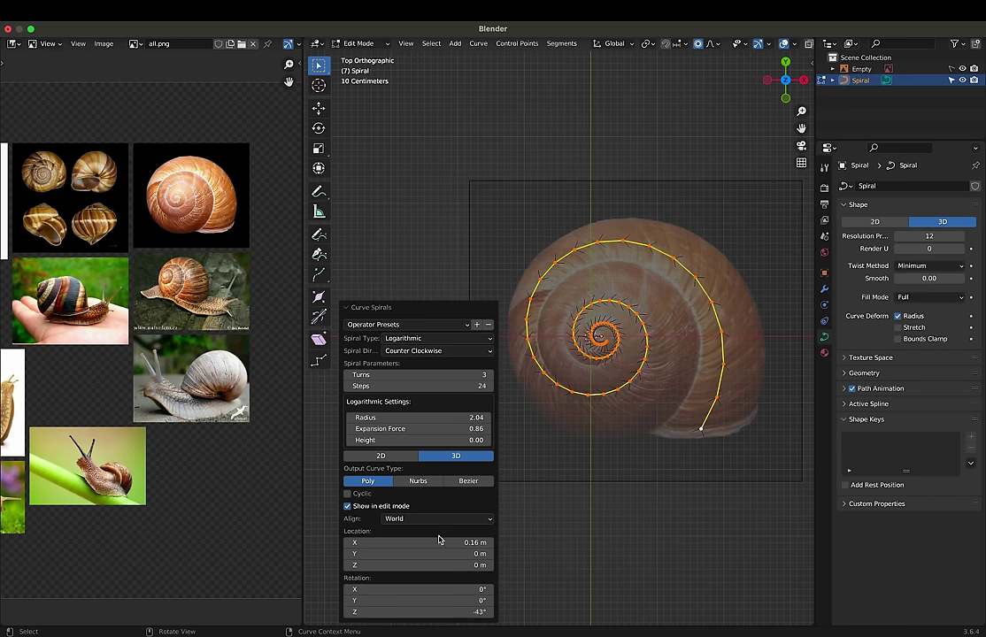
Step: Reshape the spiral's inner sections with proportional editing to follow the shell
{"action": "left_click", "coordinate": [649, 400]}
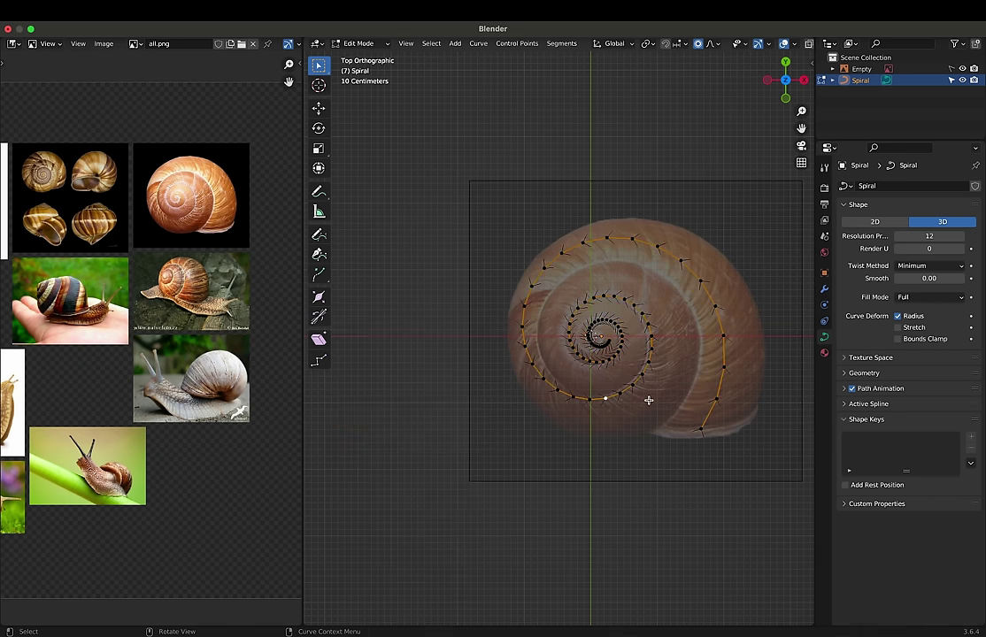
{"action": "key", "text": "g"}
{"action": "left_click", "coordinate": [660, 358]}
{"action": "key", "text": "g"}
{"action": "left_click", "coordinate": [610, 373]}
{"action": "scroll", "coordinate": [610, 373], "scroll_direction": "up", "scroll_amount": 2}
{"action": "scroll", "coordinate": [613, 324], "scroll_direction": "up", "scroll_amount": 1}
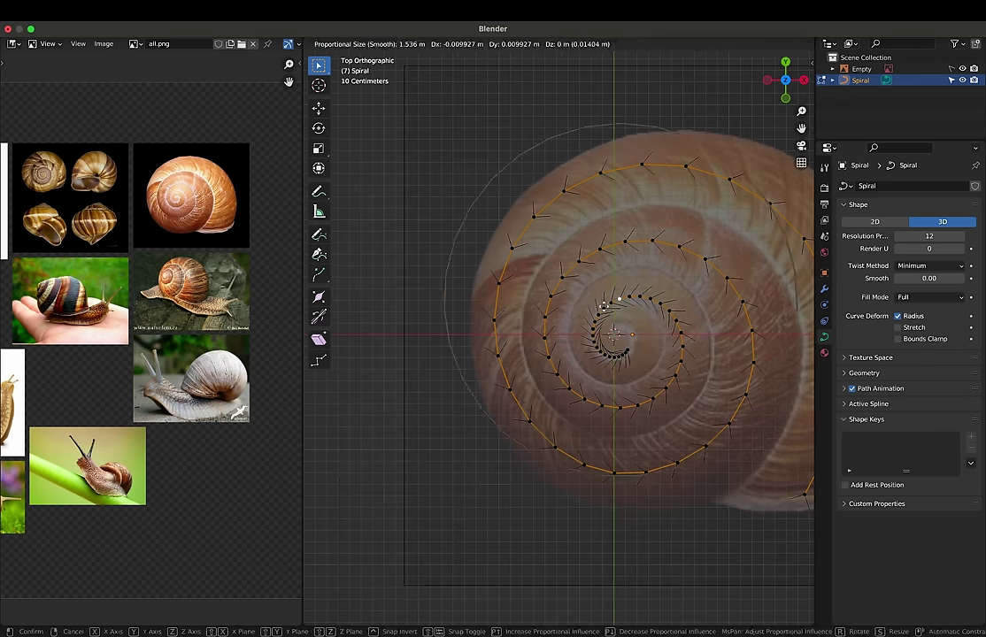
{"action": "left_click", "coordinate": [738, 422]}
{"action": "key", "text": "g"}
{"action": "left_click", "coordinate": [639, 231]}
Step: Save the file as Snail_Blockout.blend
{"action": "key", "text": "ctrl+shift+s"}
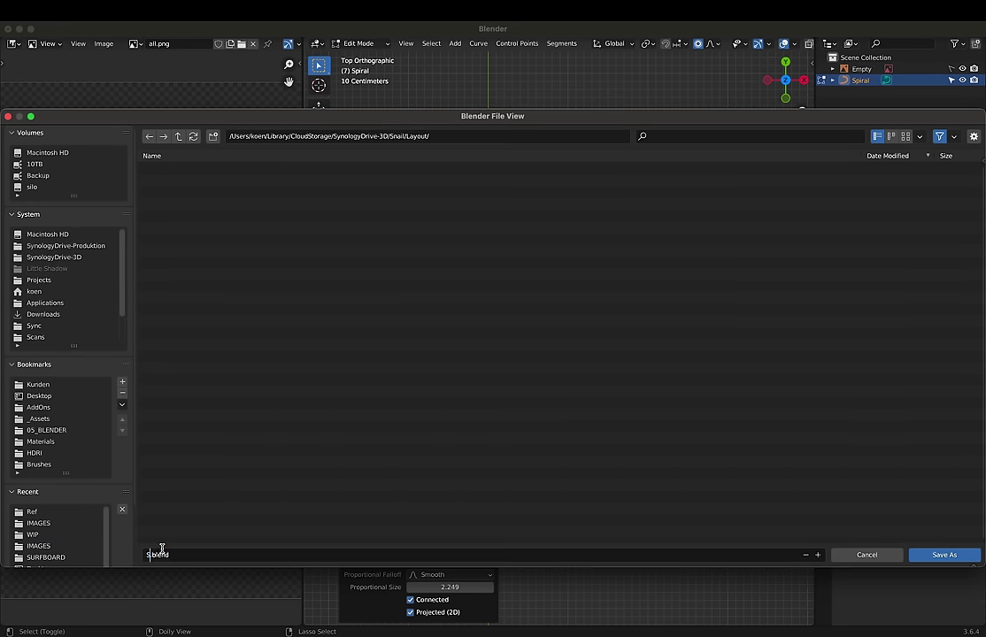
{"action": "key", "text": "Return"}
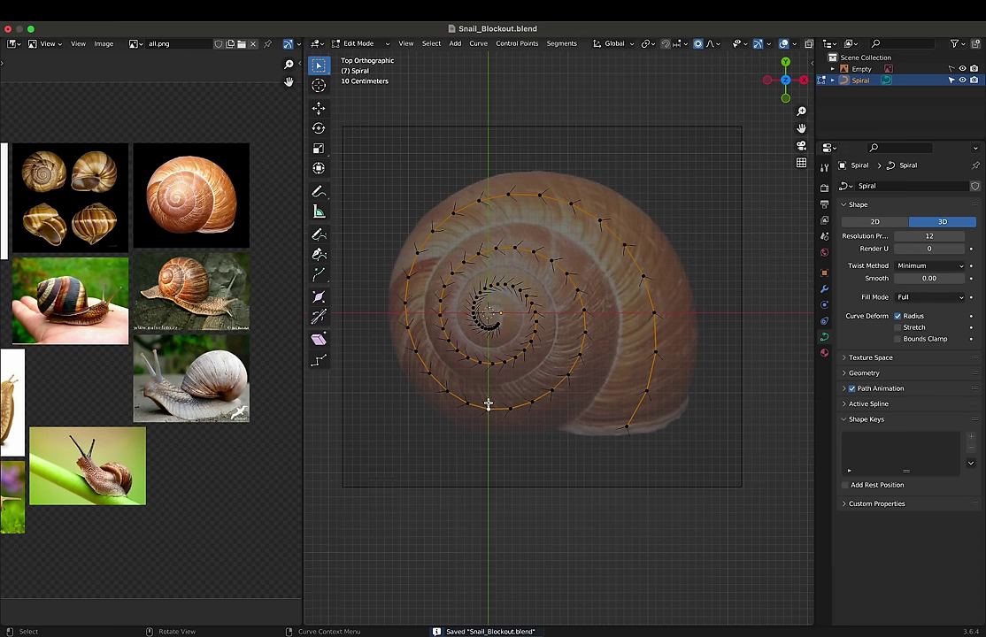
{"action": "key", "text": "KP_1"}
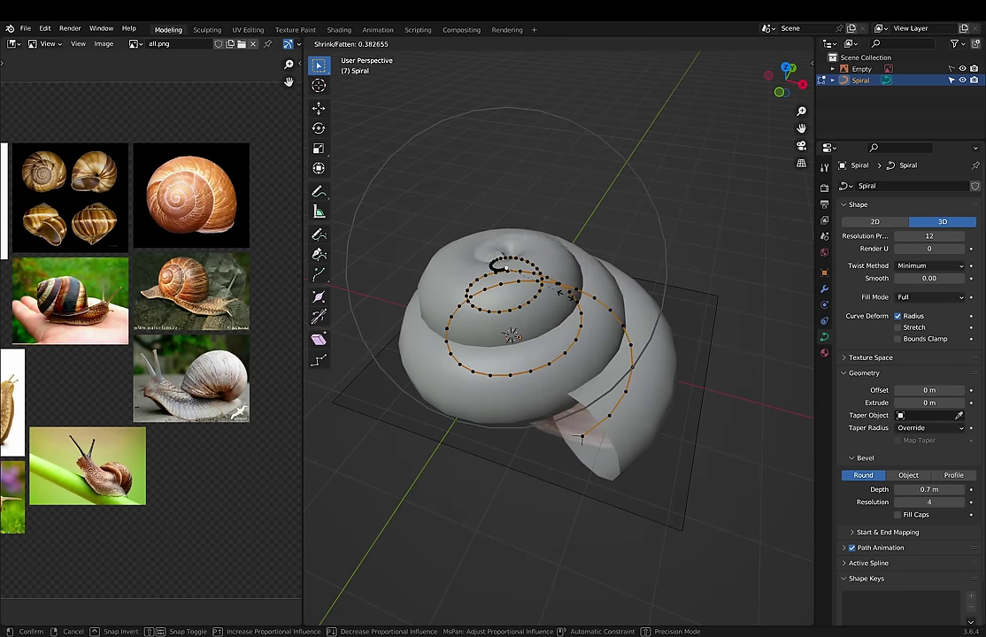
Step: Give the spiral a 0.7 m bevel depth and shrink point radii toward the centre
{"action": "left_click", "coordinate": [571, 295]}
{"action": "key", "text": "Tab"}
{"action": "key", "text": "KP_7"}
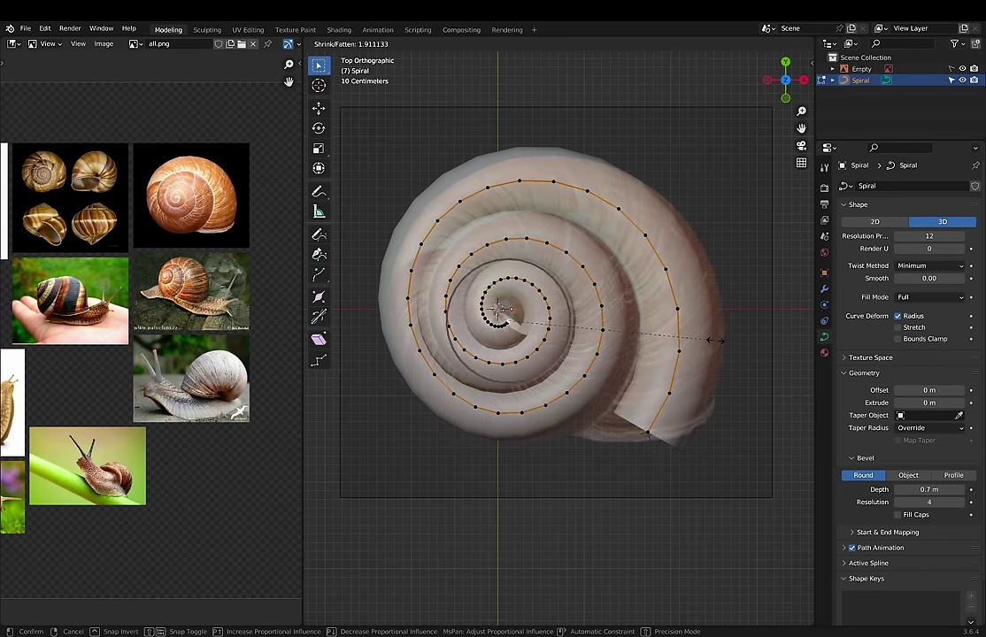
{"action": "left_click", "coordinate": [714, 340]}
{"action": "key", "text": "Tab"}
{"action": "left_click", "coordinate": [688, 452]}
{"action": "left_click", "coordinate": [518, 180]}
{"action": "key", "text": "alt+s"}
{"action": "left_click", "coordinate": [615, 235]}
Step: Shrink the tube radius further at selected points, checking the taper from the front
{"action": "key", "text": "Tab"}
{"action": "middle_click_drag", "start_coordinate": [615, 235], "coordinate": [568, 358]}
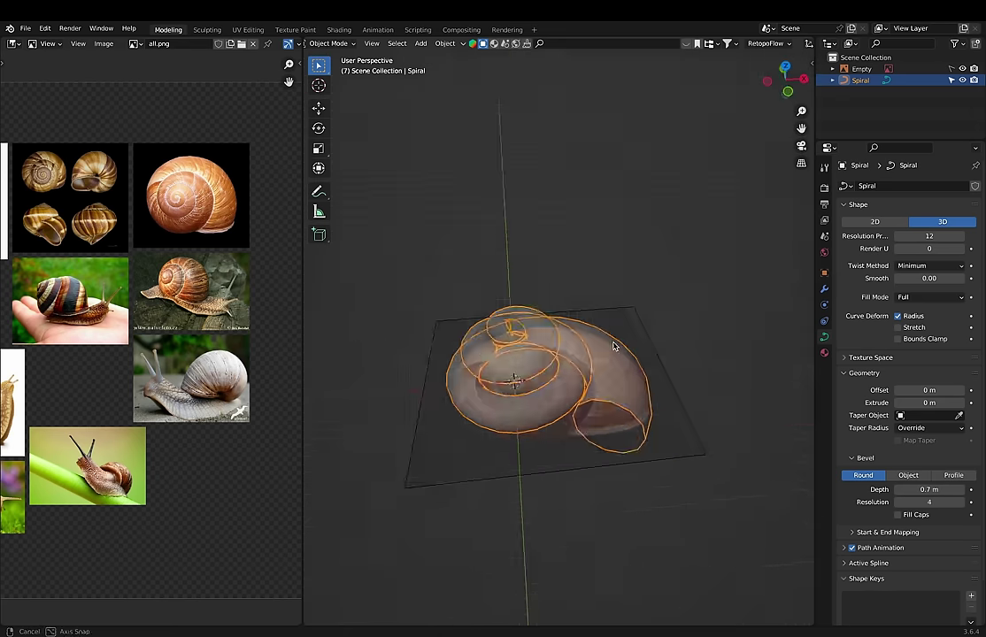
{"action": "key", "text": "KP_1"}
{"action": "key", "text": "Tab"}
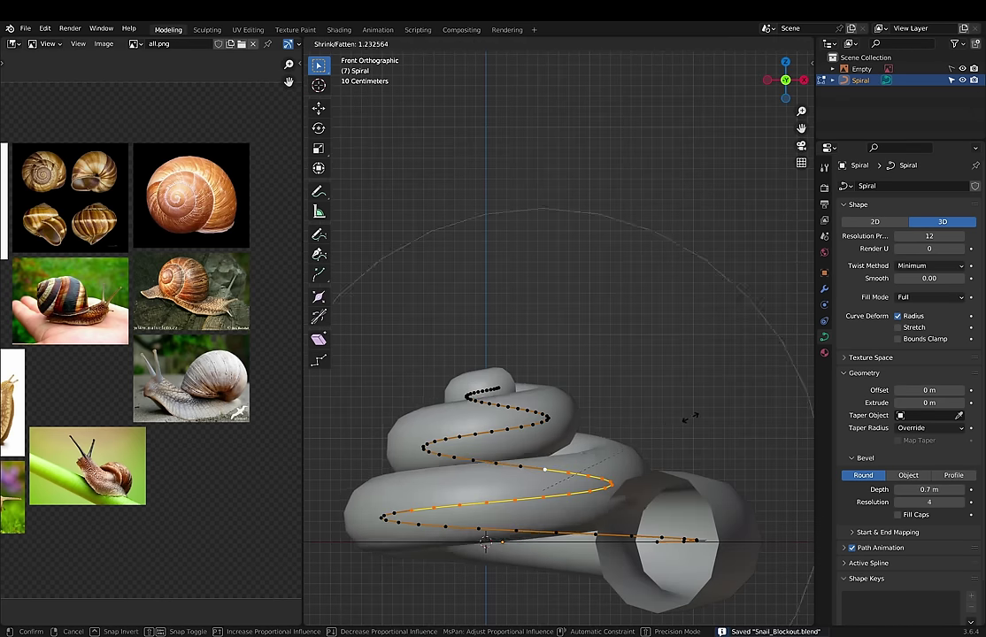
{"action": "left_click", "coordinate": [690, 419]}
{"action": "mouse_move", "coordinate": [690, 419]}
{"action": "middle_mouse_down"}
{"action": "mouse_move", "coordinate": [637, 328]}
{"action": "mouse_move", "coordinate": [602, 380]}
{"action": "mouse_move", "coordinate": [663, 261]}
{"action": "mouse_move", "coordinate": [672, 293]}
{"action": "middle_mouse_up"}
{"action": "key", "text": "KP_1"}
Step: Raise the coils along Z into a stacked shell form and review it
{"action": "key", "text": "g"}
{"action": "key", "text": "z"}
{"action": "left_click", "coordinate": [637, 327]}
{"action": "key", "text": "Tab"}
{"action": "key", "text": "Tab"}
{"action": "key", "text": "KP_7"}
{"action": "scroll", "coordinate": [696, 222], "scroll_direction": "down", "scroll_amount": 4}
{"action": "scroll", "coordinate": [575, 407], "scroll_direction": "up", "scroll_amount": 4}
{"action": "mouse_move", "coordinate": [576, 407]}
{"action": "middle_mouse_down"}
{"action": "mouse_move", "coordinate": [530, 501]}
{"action": "mouse_move", "coordinate": [544, 508]}
{"action": "mouse_move", "coordinate": [665, 154]}
{"action": "middle_mouse_up"}
Step: Stretch the coil vertically, then move and shrink the inner tip point
{"action": "key", "text": "KP_1"}
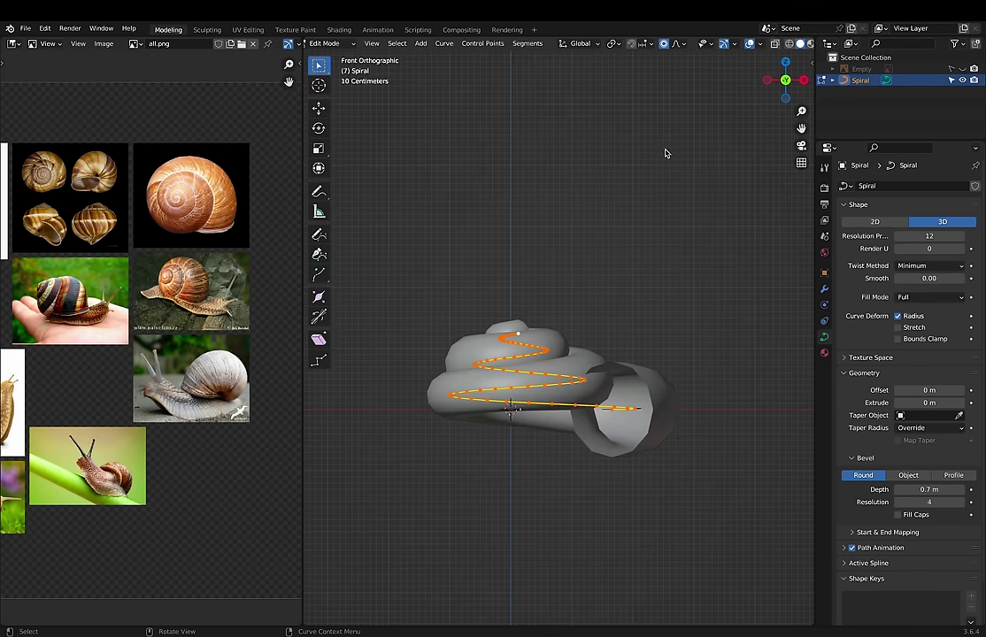
{"action": "left_click", "coordinate": [724, 230]}
{"action": "middle_click_drag", "start_coordinate": [723, 230], "coordinate": [492, 406]}
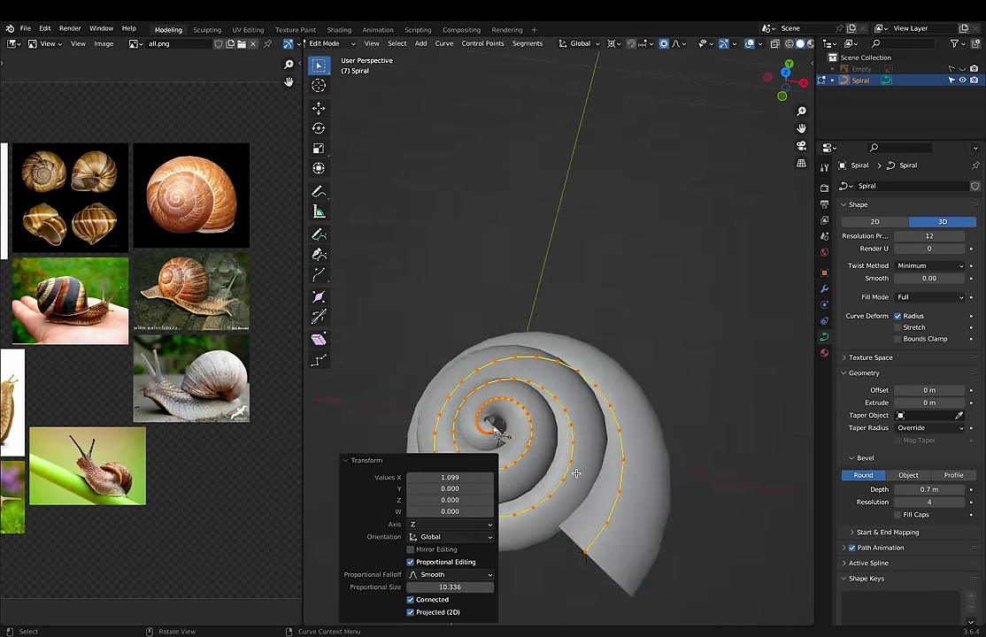
{"action": "scroll", "coordinate": [492, 405], "scroll_direction": "up", "scroll_amount": 4}
{"action": "key", "text": "KP_7"}
{"action": "scroll", "coordinate": [493, 406], "scroll_direction": "up", "scroll_amount": 2}
{"action": "key", "text": "g"}
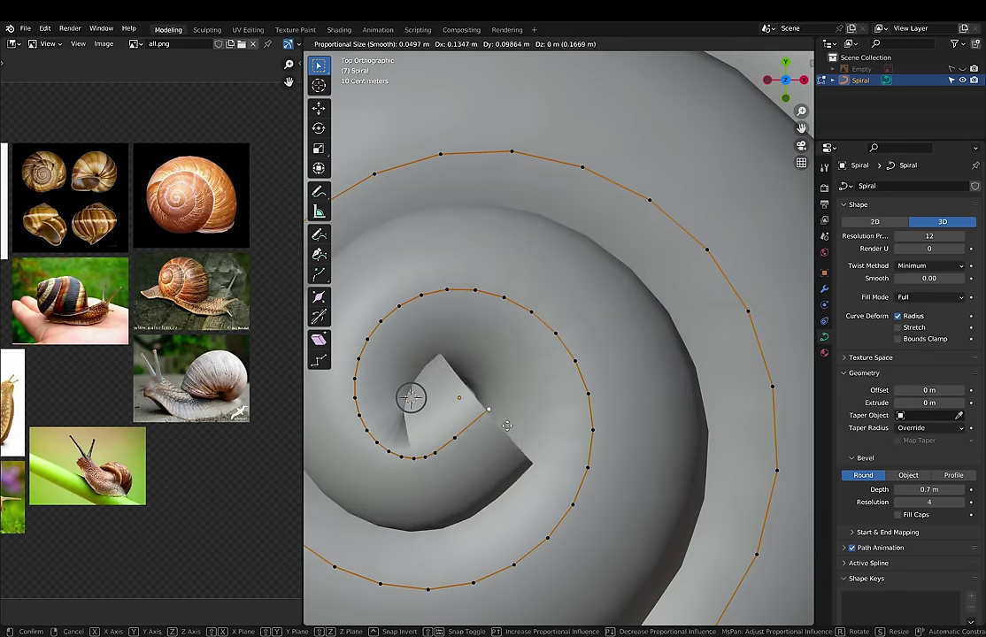
{"action": "left_click", "coordinate": [497, 414]}
{"action": "key", "text": "alt+s"}
{"action": "left_click", "coordinate": [465, 386]}
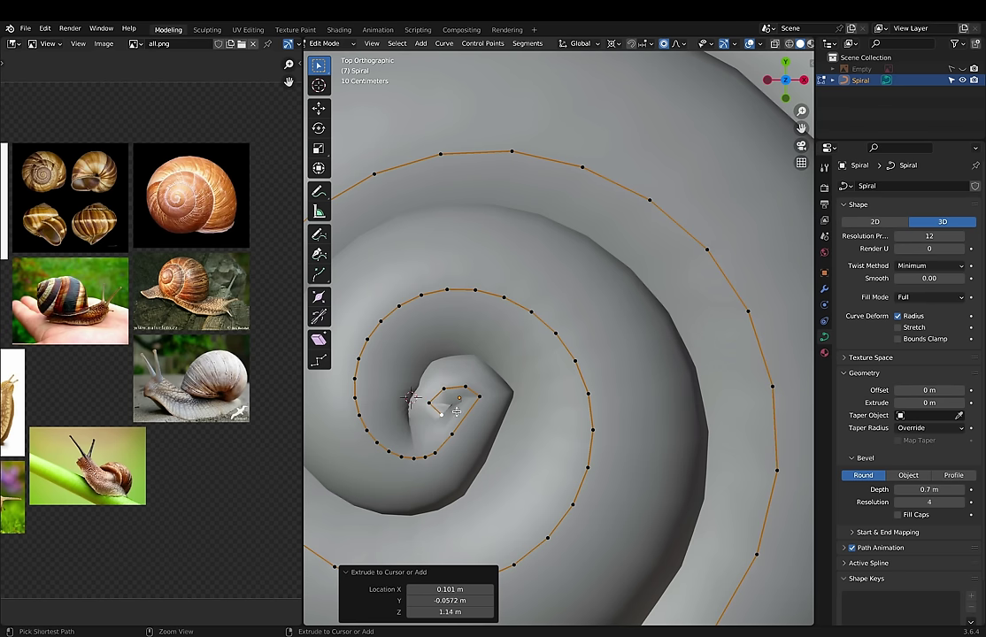
Step: Subdivide the inner curve segment, shrink its radius and smooth the inner tip points
{"action": "right_click", "coordinate": [440, 481]}
{"action": "left_click", "coordinate": [399, 327]}
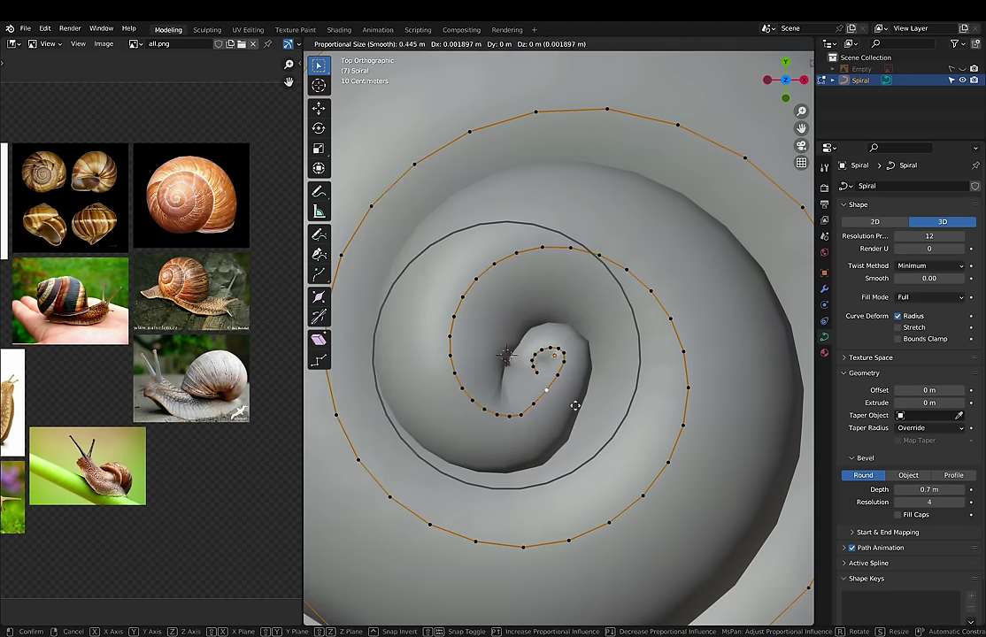
{"action": "left_click", "coordinate": [549, 390]}
{"action": "middle_click_drag", "start_coordinate": [513, 345], "coordinate": [581, 285]}
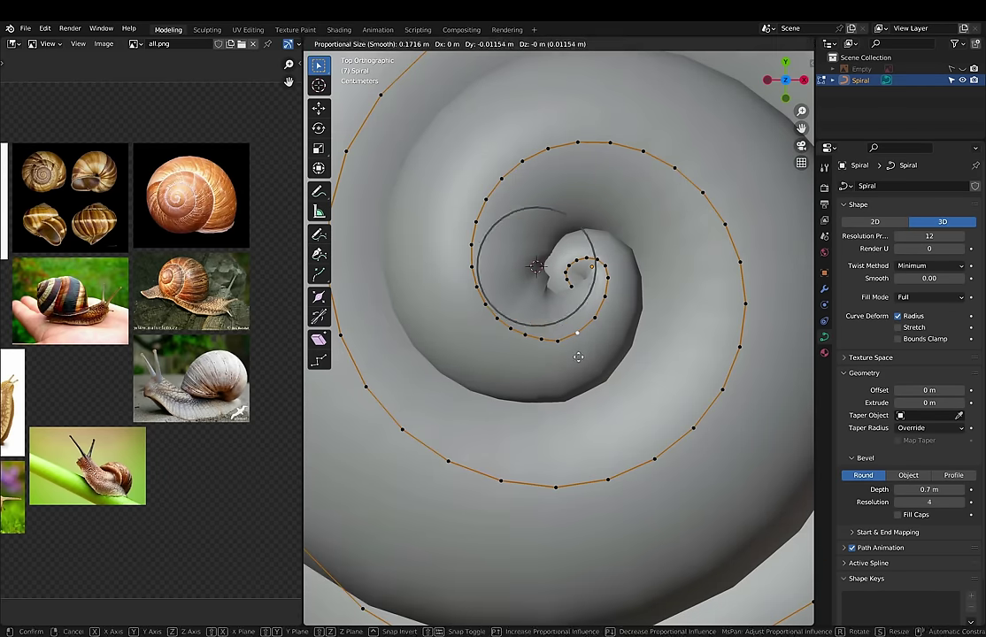
{"action": "right_click", "coordinate": [573, 296]}
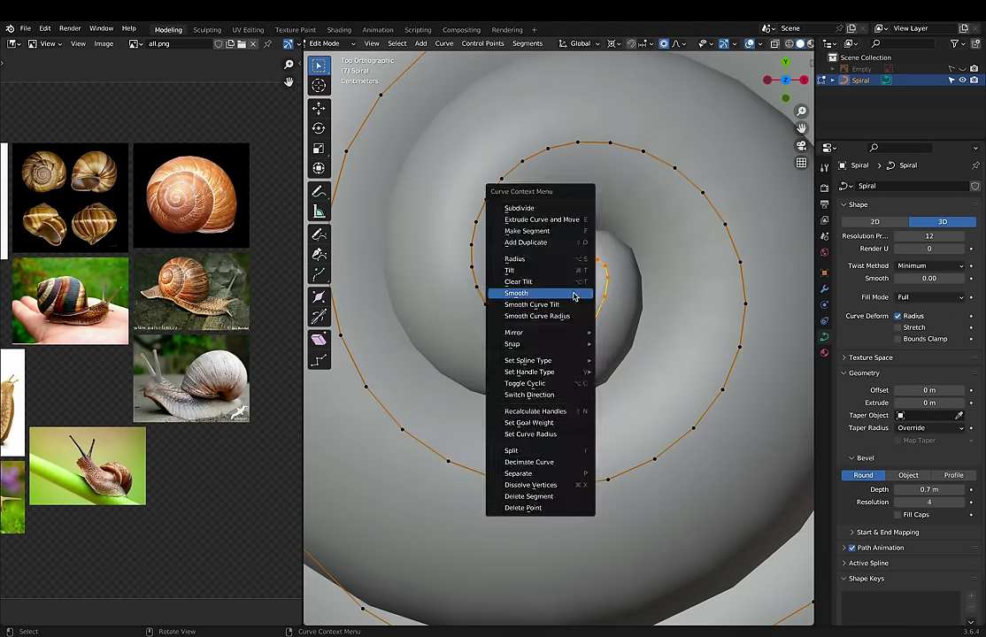
{"action": "left_click", "coordinate": [573, 296]}
{"action": "scroll", "coordinate": [588, 403], "scroll_direction": "down", "scroll_amount": 4}
{"action": "key", "text": "Tab"}
{"action": "mouse_move", "coordinate": [641, 403]}
{"action": "middle_mouse_down"}
{"action": "mouse_move", "coordinate": [633, 491]}
{"action": "mouse_move", "coordinate": [568, 324]}
{"action": "mouse_move", "coordinate": [559, 363]}
{"action": "middle_mouse_up"}
{"action": "scroll", "coordinate": [559, 363], "scroll_direction": "up", "scroll_amount": 3}
Step: Try the Tangent twist method, then undo back to Minimum twist
{"action": "key", "text": "Tab"}
{"action": "left_click", "coordinate": [929, 265]}
{"action": "left_click", "coordinate": [920, 283]}
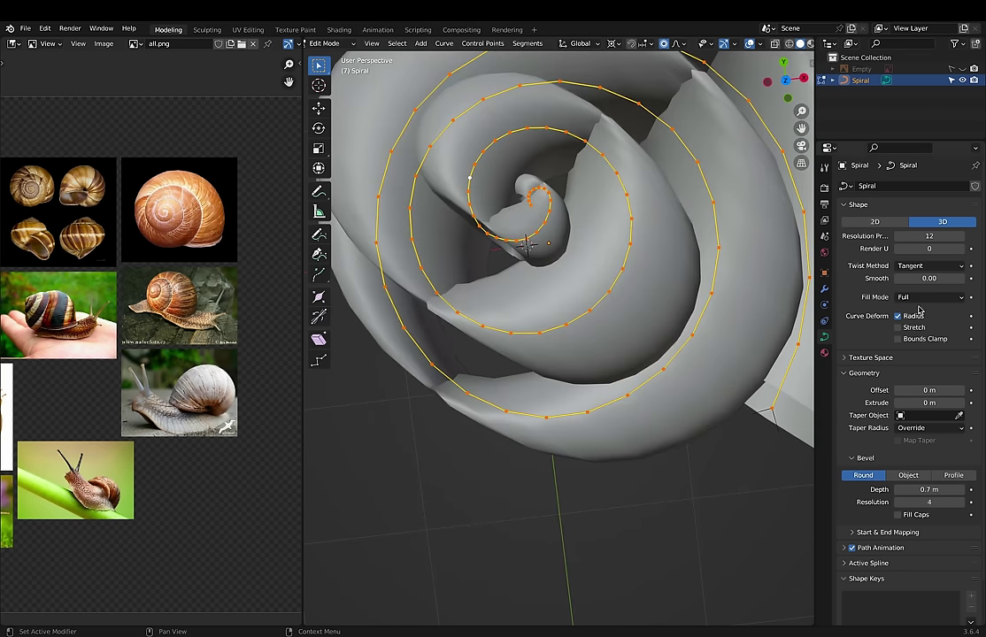
{"action": "middle_click_drag", "start_coordinate": [779, 434], "coordinate": [741, 470]}
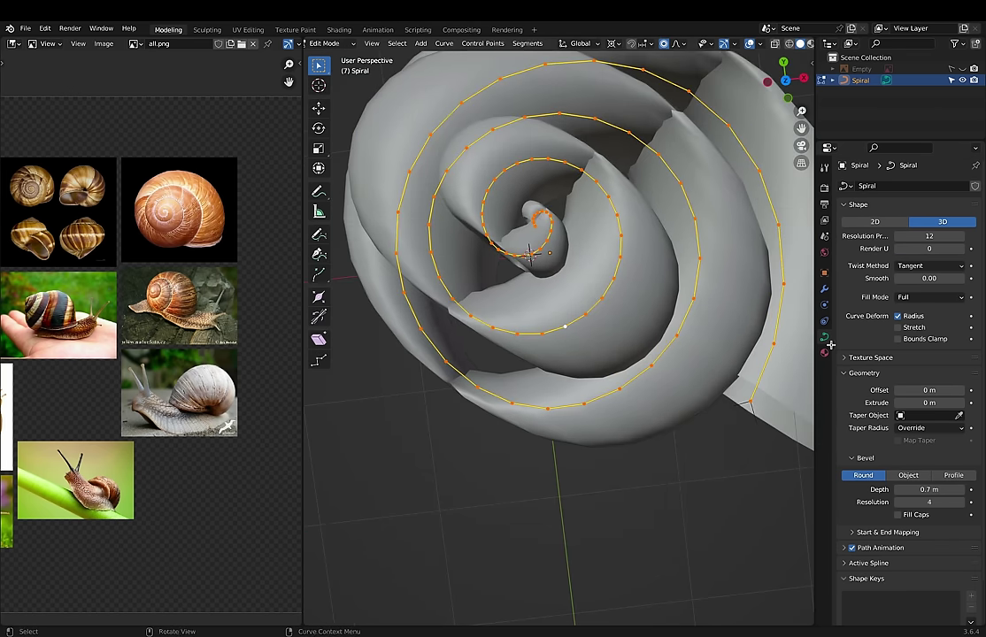
{"action": "key", "text": "ctrl+z"}
{"action": "key", "text": "ctrl+z"}
{"action": "scroll", "coordinate": [557, 429], "scroll_direction": "down", "scroll_amount": 5}
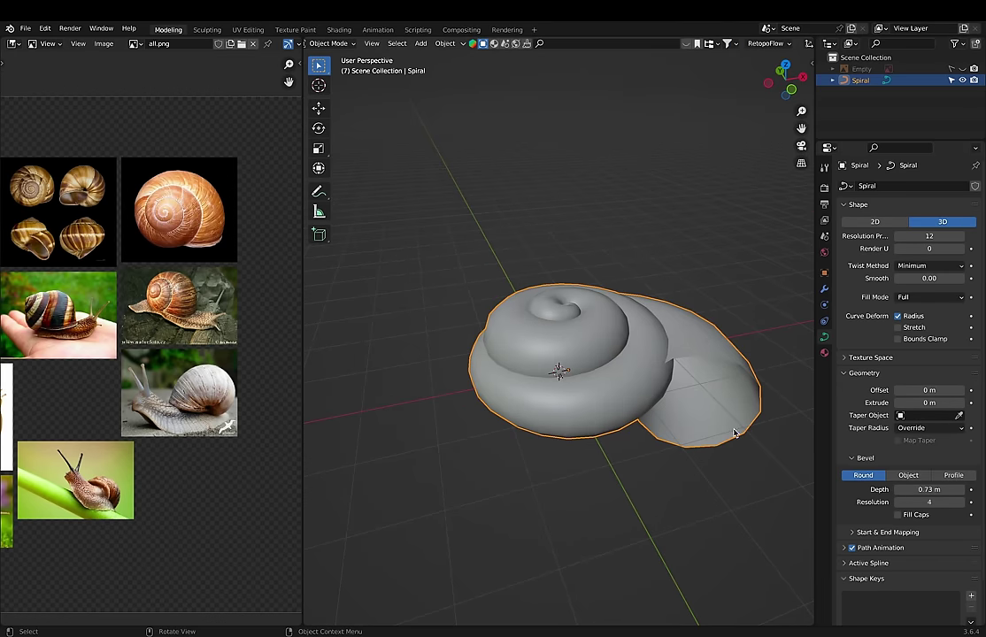
Step: Nudge the inner tip point into place and review the closed shell centre
{"action": "key", "text": "KP_7"}
{"action": "key", "text": "Tab"}
{"action": "scroll", "coordinate": [531, 319], "scroll_direction": "up", "scroll_amount": 4}
{"action": "left_click_drag", "start_coordinate": [555, 331], "coordinate": [546, 323]}
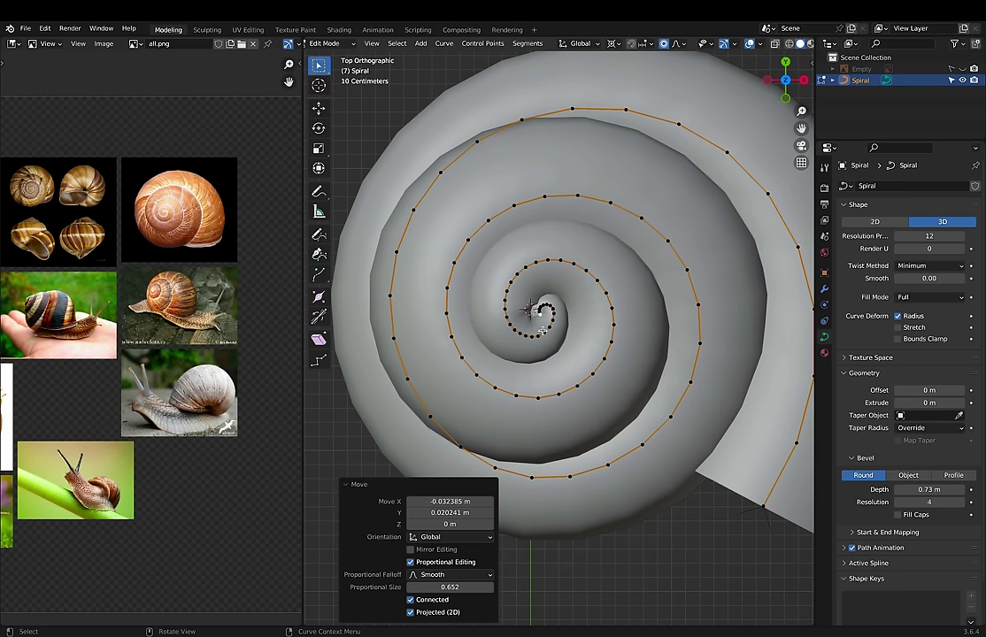
{"action": "key", "text": "Tab"}
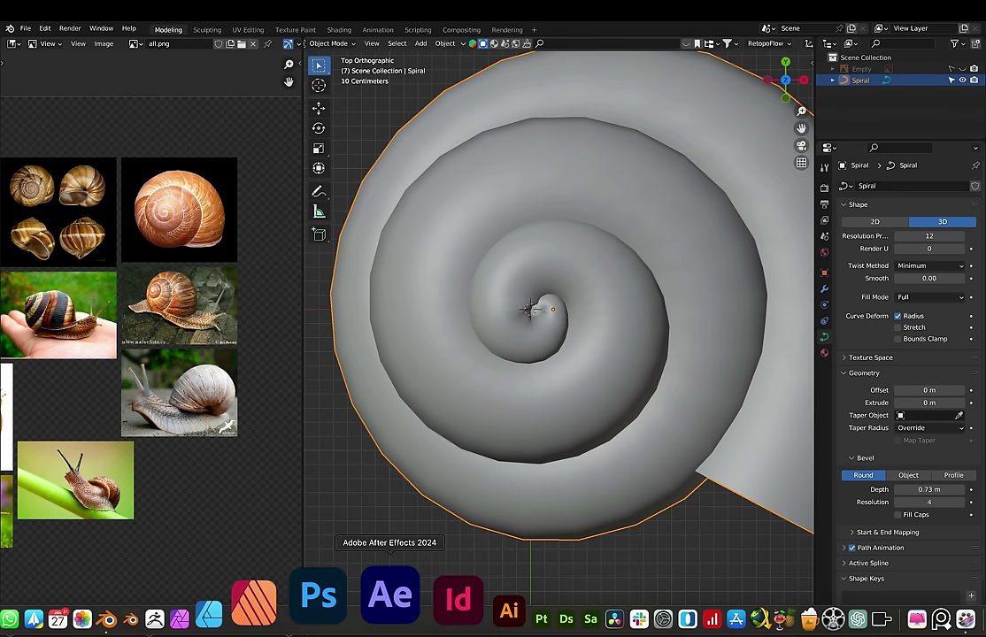
{"action": "key", "text": "Tab"}
{"action": "mouse_move", "coordinate": [577, 301]}
{"action": "middle_mouse_down"}
{"action": "mouse_move", "coordinate": [528, 403]}
{"action": "mouse_move", "coordinate": [546, 327]}
{"action": "mouse_move", "coordinate": [566, 318]}
{"action": "middle_mouse_up"}
{"action": "key", "text": "Tab"}
Step: Add a Solidify modifier with 0.056 m thickness and offset -1, adjusting bevel depth
{"action": "left_click", "coordinate": [824, 289]}
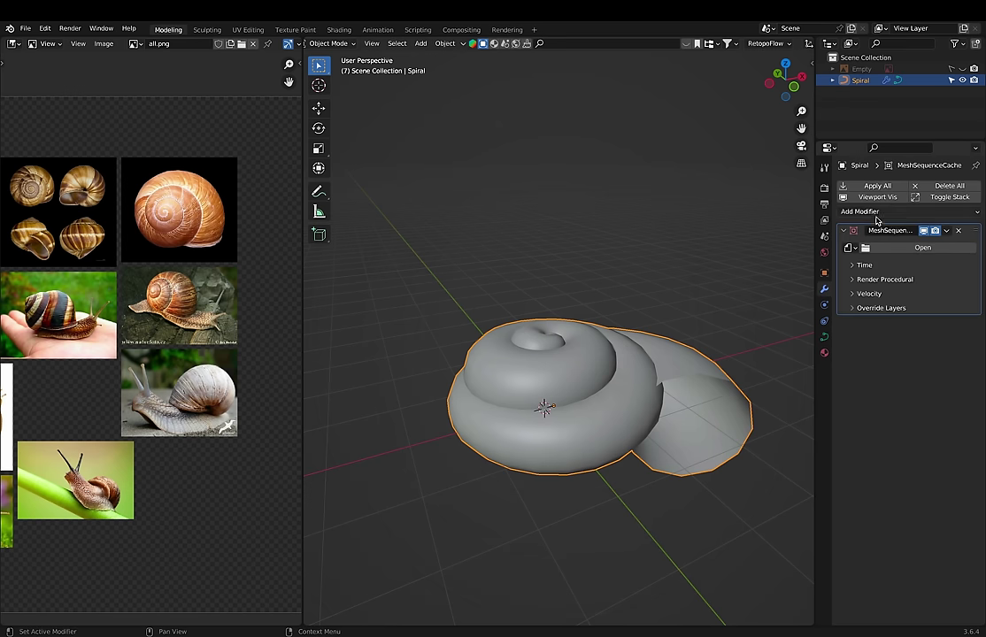
{"action": "left_click", "coordinate": [933, 186]}
{"action": "left_click", "coordinate": [792, 331]}
{"action": "left_click", "coordinate": [824, 336]}
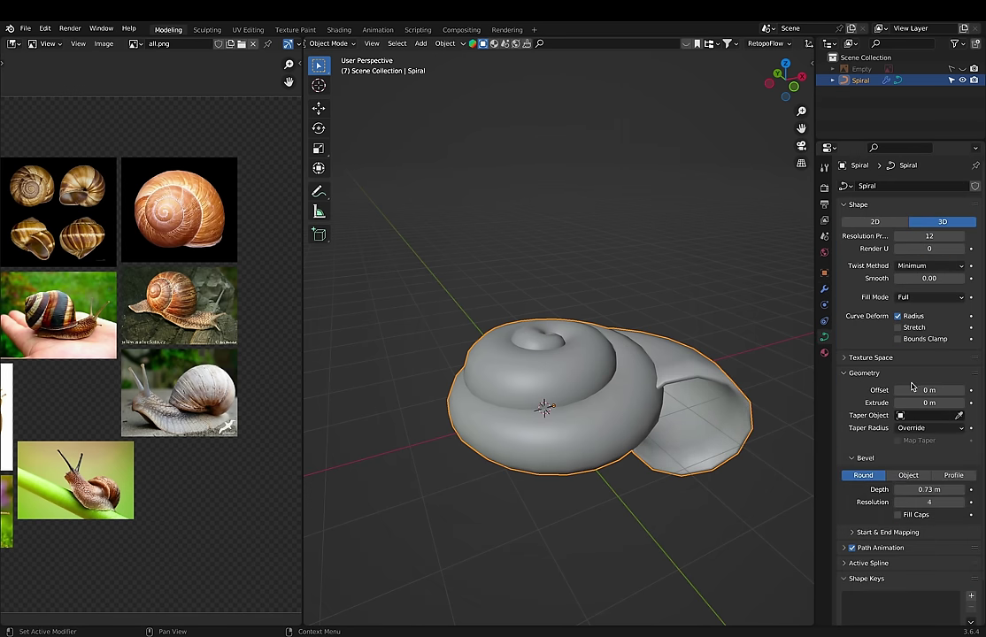
{"action": "left_click_drag", "start_coordinate": [920, 489], "coordinate": [935, 489]}
{"action": "left_click", "coordinate": [824, 288]}
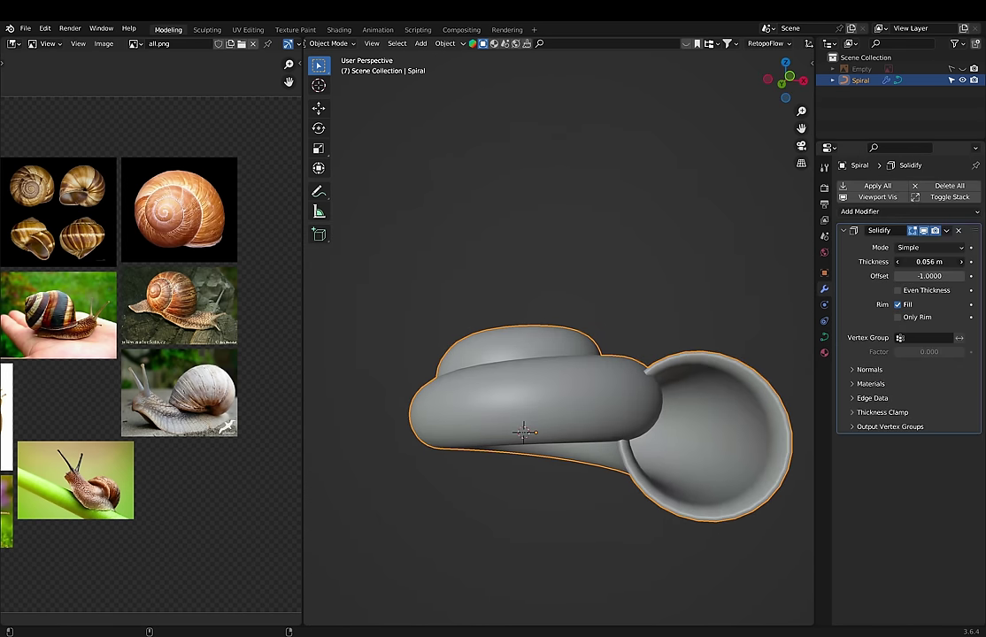
Step: Scale the shell's tube radius down to 0.912 from the top view
{"action": "middle_click_drag", "start_coordinate": [496, 341], "coordinate": [661, 461]}
{"action": "scroll", "coordinate": [535, 395], "scroll_direction": "up", "scroll_amount": 3}
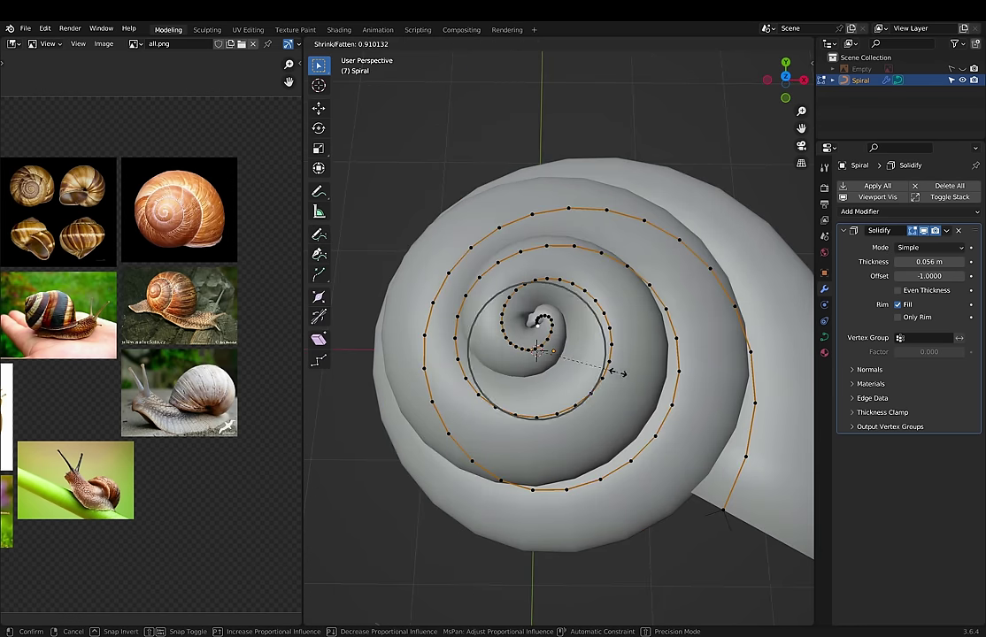
{"action": "left_click", "coordinate": [620, 374]}
{"action": "key", "text": "KP_7"}
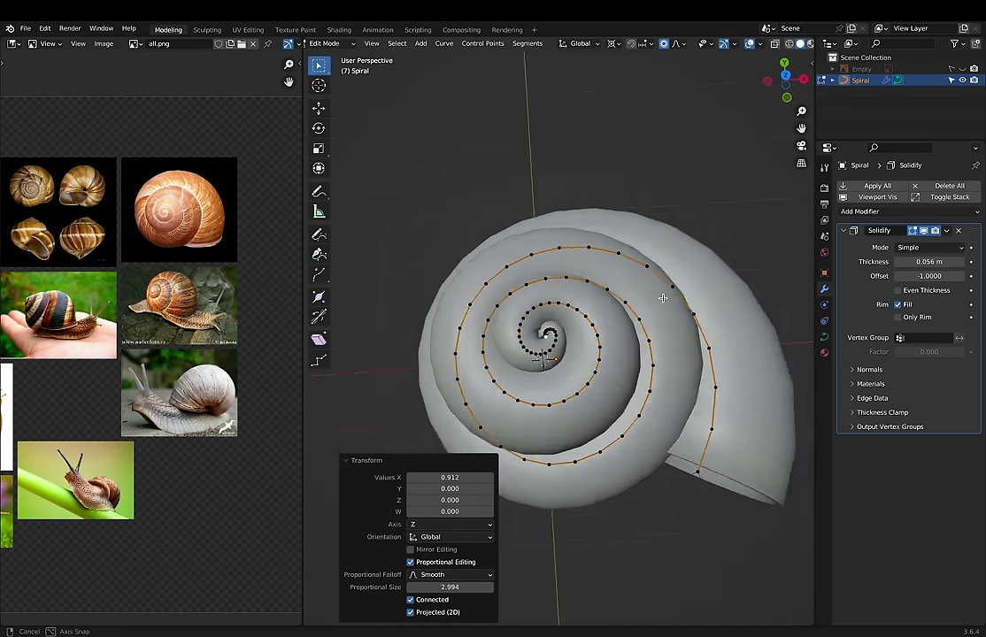
{"action": "key", "text": "Tab"}
Step: Save the scene and return to editing the spiral curve's points
{"action": "scroll", "coordinate": [563, 240], "scroll_direction": "down", "scroll_amount": 5}
{"action": "middle_click_drag", "start_coordinate": [563, 265], "coordinate": [521, 467]}
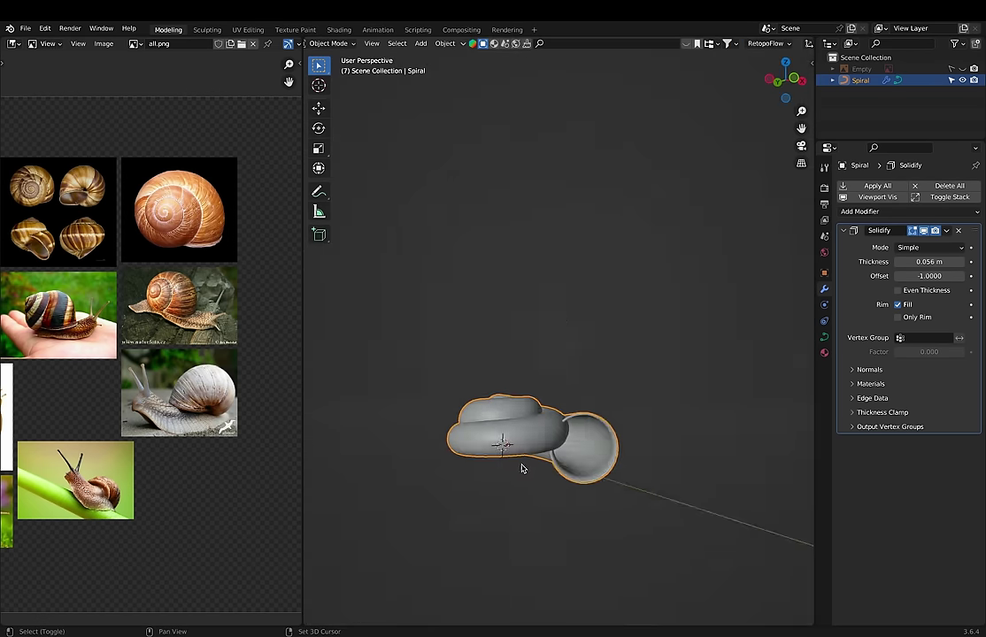
{"action": "scroll", "coordinate": [521, 467], "scroll_direction": "up", "scroll_amount": 3}
{"action": "key", "text": "ctrl+s"}
{"action": "key", "text": "Tab"}
{"action": "scroll", "coordinate": [53, 159], "scroll_direction": "down", "scroll_amount": 3}
{"action": "scroll", "coordinate": [53, 159], "scroll_direction": "up", "scroll_amount": 3}
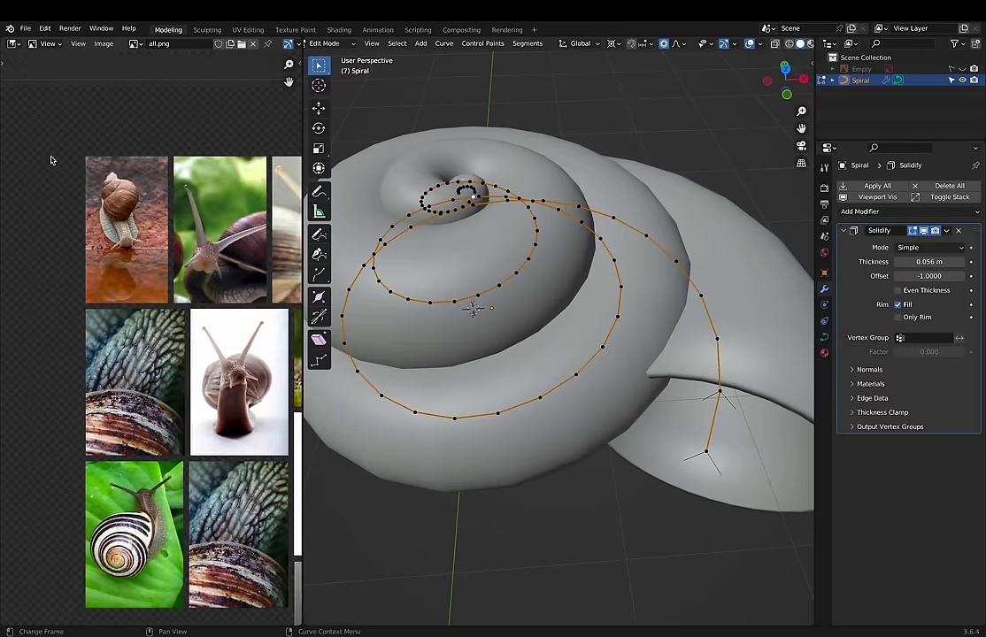
{"action": "scroll", "coordinate": [53, 159], "scroll_direction": "up", "scroll_amount": 4}
Step: Raise the top of the spiral along Z with proportional falloff, from the front view
{"action": "key", "text": "KP_1"}
{"action": "key", "text": "g"}
{"action": "key", "text": "z"}
{"action": "key", "text": "g"}
{"action": "key", "text": "z"}
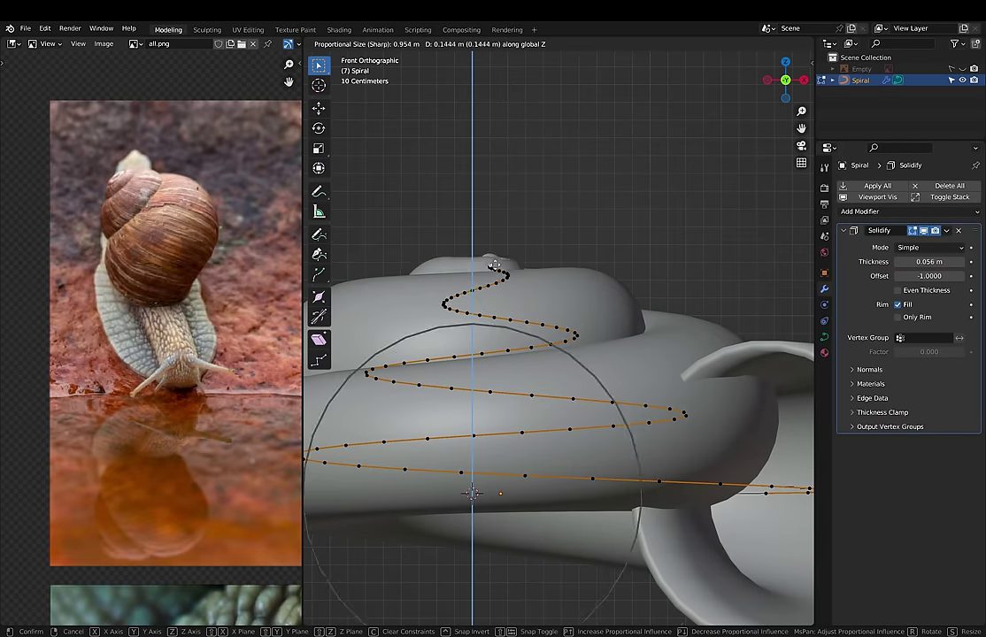
{"action": "scroll", "coordinate": [535, 212], "scroll_direction": "down", "scroll_amount": 3}
{"action": "left_click", "coordinate": [539, 240]}
{"action": "mouse_move", "coordinate": [539, 240]}
{"action": "middle_mouse_down"}
{"action": "mouse_move", "coordinate": [531, 292]}
{"action": "mouse_move", "coordinate": [462, 339]}
{"action": "middle_mouse_up"}
{"action": "key", "text": "Tab"}
{"action": "scroll", "coordinate": [531, 292], "scroll_direction": "down", "scroll_amount": 4}
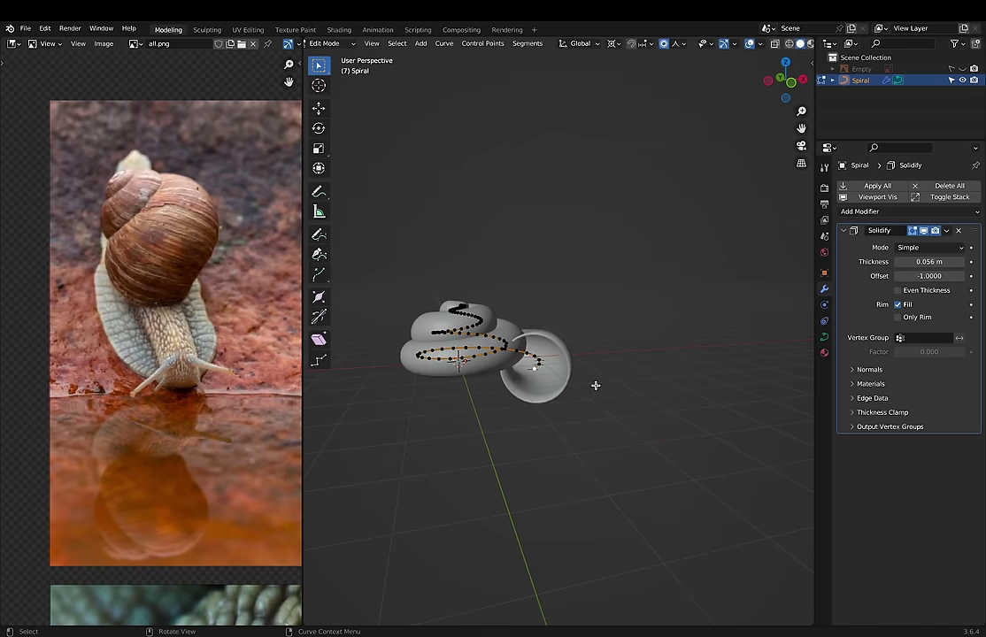
Step: Move a selected spiral point with proportional falloff to reshape the coils
{"action": "key", "text": "g"}
{"action": "left_click", "coordinate": [495, 392]}
{"action": "key", "text": "Tab"}
Step: Adjust the tube thickness at the selected spiral points with Alt+S shrink/fatten
{"action": "key", "text": "Tab"}
{"action": "key", "text": "g"}
{"action": "left_click", "coordinate": [620, 458]}
{"action": "mouse_move", "coordinate": [621, 457]}
{"action": "middle_mouse_down"}
{"action": "mouse_move", "coordinate": [580, 405]}
{"action": "mouse_move", "coordinate": [584, 390]}
{"action": "mouse_move", "coordinate": [584, 416]}
{"action": "middle_mouse_up"}
{"action": "scroll", "coordinate": [584, 389], "scroll_direction": "up", "scroll_amount": 3}
{"action": "scroll", "coordinate": [585, 390], "scroll_direction": "up", "scroll_amount": 3}
{"action": "key", "text": "alt+s"}
{"action": "left_click", "coordinate": [594, 380]}
{"action": "key", "text": "Tab"}
{"action": "scroll", "coordinate": [573, 369], "scroll_direction": "down", "scroll_amount": 3}
{"action": "key", "text": "Tab"}
{"action": "key", "text": "alt+s"}
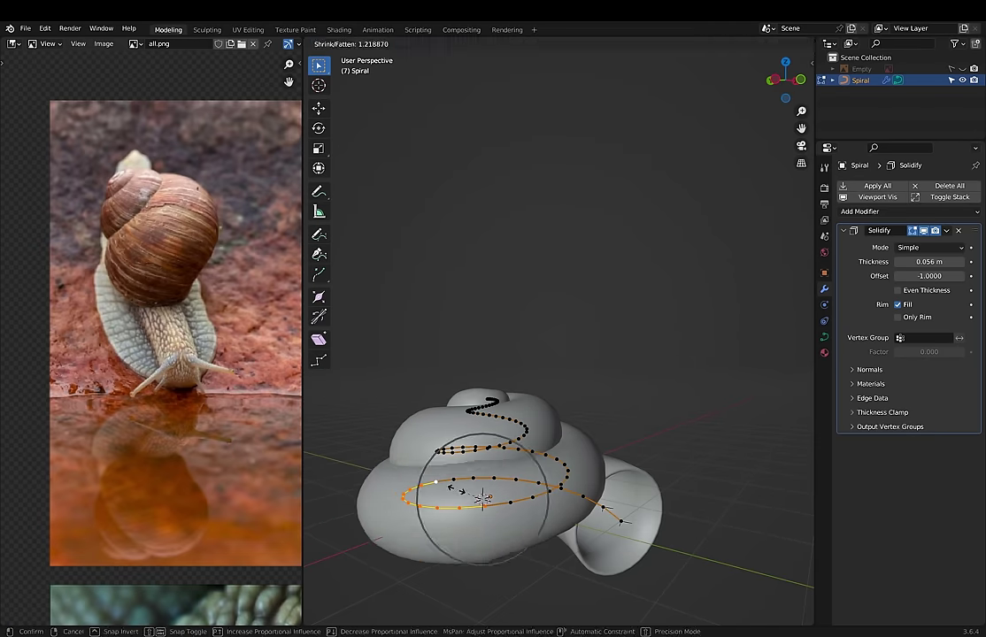
{"action": "left_click", "coordinate": [605, 508]}
{"action": "key", "text": "Tab"}
{"action": "middle_click_drag", "start_coordinate": [606, 508], "coordinate": [473, 428]}
Step: Thin the tube near the inner tip and the spiral centre
{"action": "key", "text": "Tab"}
{"action": "left_click", "coordinate": [620, 44]}
{"action": "key", "text": "alt+s"}
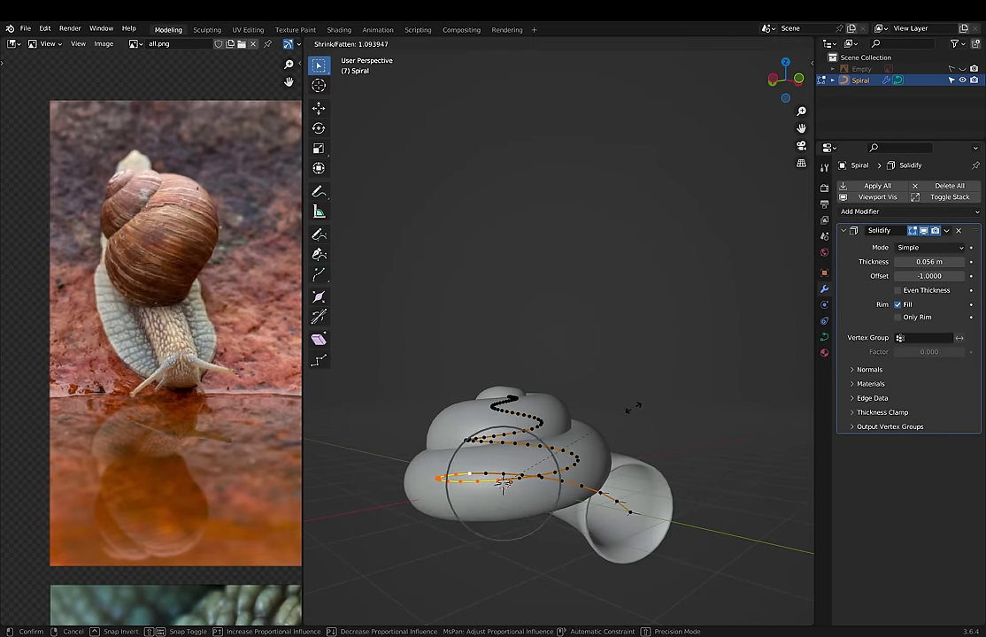
{"action": "left_click", "coordinate": [633, 407]}
{"action": "middle_click_drag", "start_coordinate": [643, 379], "coordinate": [582, 298]}
{"action": "key", "text": "Tab"}
{"action": "mouse_move", "coordinate": [514, 300]}
{"action": "middle_mouse_down"}
{"action": "mouse_move", "coordinate": [641, 324]}
{"action": "mouse_move", "coordinate": [570, 379]}
{"action": "mouse_move", "coordinate": [582, 398]}
{"action": "mouse_move", "coordinate": [540, 284]}
{"action": "middle_mouse_up"}
{"action": "key", "text": "Tab"}
{"action": "scroll", "coordinate": [540, 283], "scroll_direction": "up", "scroll_amount": 3}
{"action": "scroll", "coordinate": [540, 279], "scroll_direction": "up", "scroll_amount": 3}
{"action": "key", "text": "alt+s"}
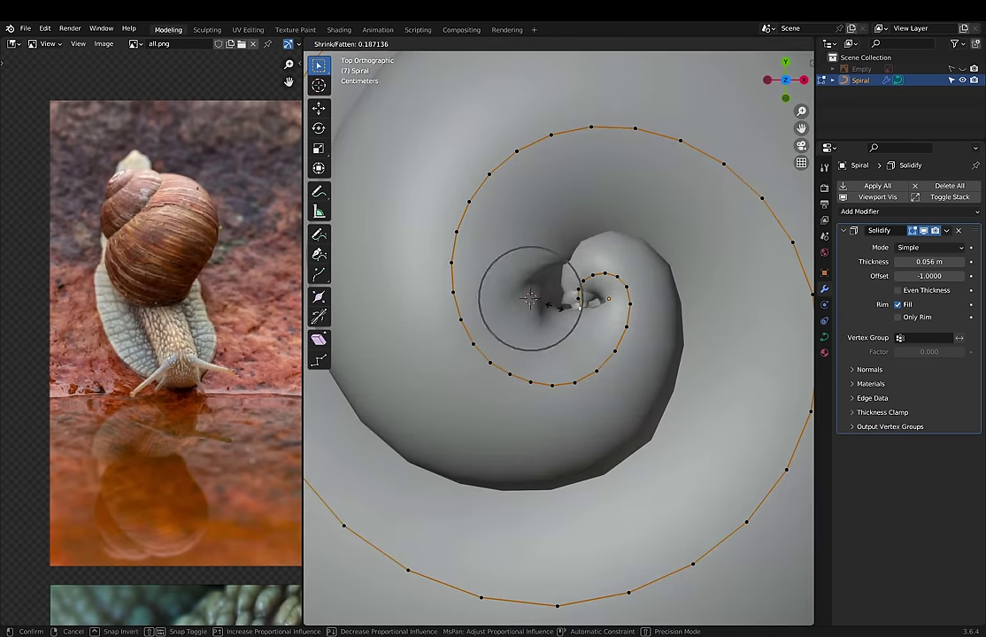
{"action": "left_click", "coordinate": [529, 299]}
Step: Rotate and nudge the spiral's inner loop into place
{"action": "key", "text": "period"}
{"action": "key", "text": "r"}
{"action": "left_click", "coordinate": [531, 265]}
{"action": "key", "text": "g"}
{"action": "left_click", "coordinate": [529, 262]}
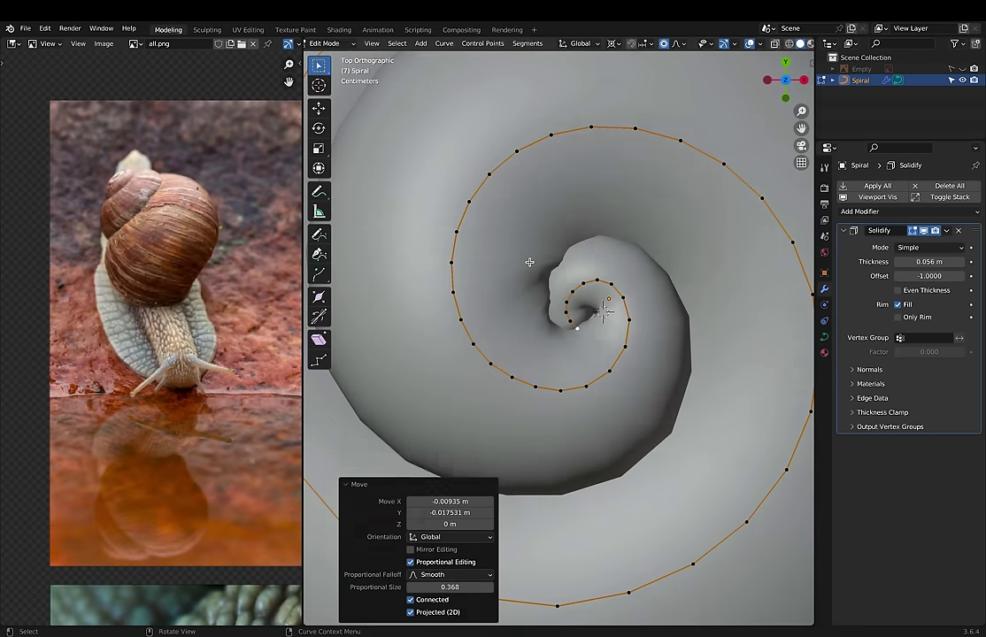
{"action": "key", "text": "Tab"}
{"action": "middle_click_drag", "start_coordinate": [530, 262], "coordinate": [496, 414]}
{"action": "scroll", "coordinate": [150, 337], "scroll_direction": "down", "scroll_amount": 3}
{"action": "scroll", "coordinate": [151, 337], "scroll_direction": "up", "scroll_amount": 3}
{"action": "key", "text": "KP_1"}
Step: Tilt the whole shell around the X axis and adjust the tube thickness
{"action": "key", "text": "r"}
{"action": "key", "text": "x"}
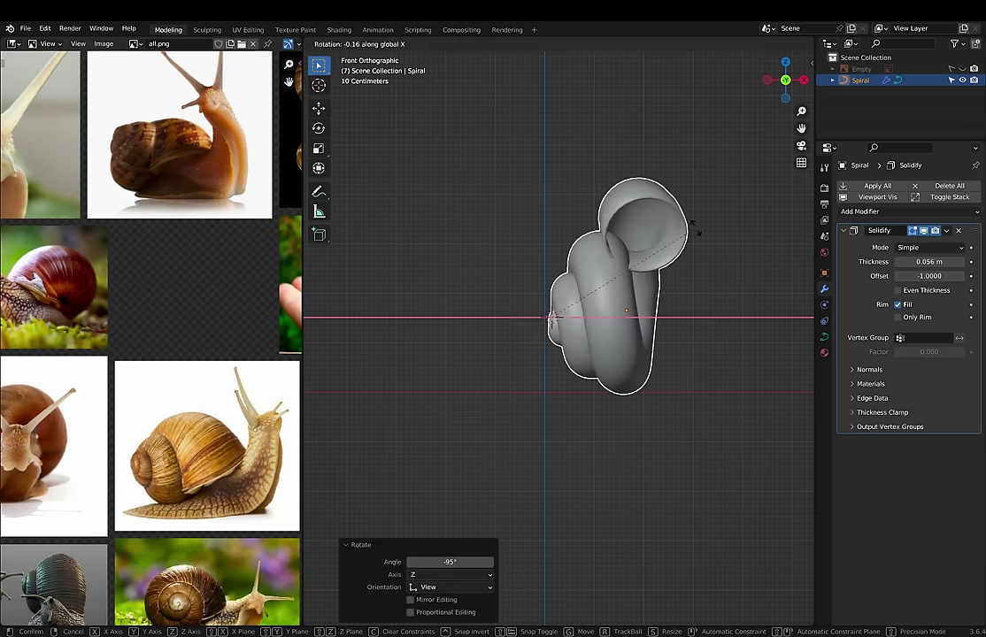
{"action": "left_click", "coordinate": [715, 456]}
{"action": "scroll", "coordinate": [216, 324], "scroll_direction": "down", "scroll_amount": 2}
{"action": "key", "text": "Tab"}
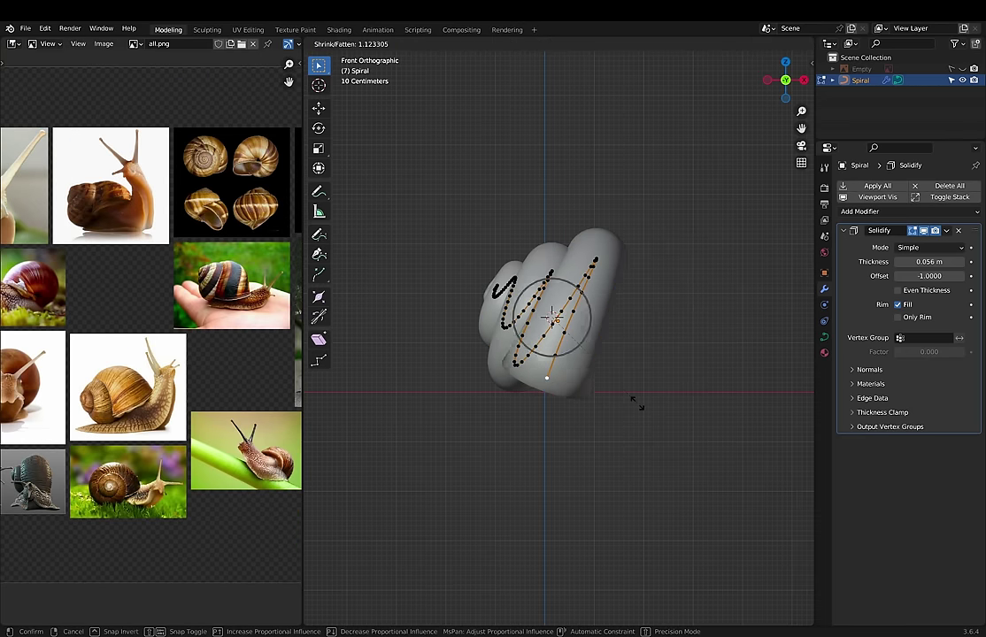
{"action": "left_click", "coordinate": [634, 405]}
{"action": "middle_click_drag", "start_coordinate": [567, 403], "coordinate": [641, 379]}
{"action": "key", "text": "KP_3"}
{"action": "key", "text": "Tab"}
{"action": "key", "text": "KP_1"}
Step: Shift the lower coils down and move the outer coil with proportional falloff
{"action": "key", "text": "Tab"}
{"action": "key", "text": "a"}
{"action": "key", "text": "r"}
{"action": "key", "text": "Escape"}
{"action": "middle_click_drag", "start_coordinate": [418, 417], "coordinate": [550, 426]}
{"action": "key", "text": "KP_1"}
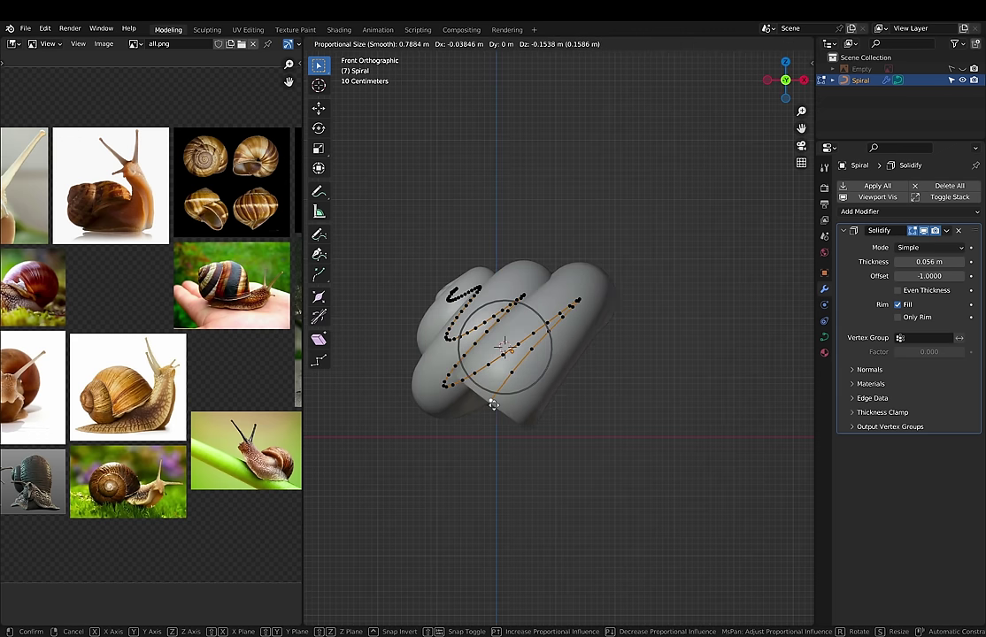
{"action": "left_click", "coordinate": [493, 405]}
{"action": "key", "text": "KP_3"}
{"action": "key", "text": "r"}
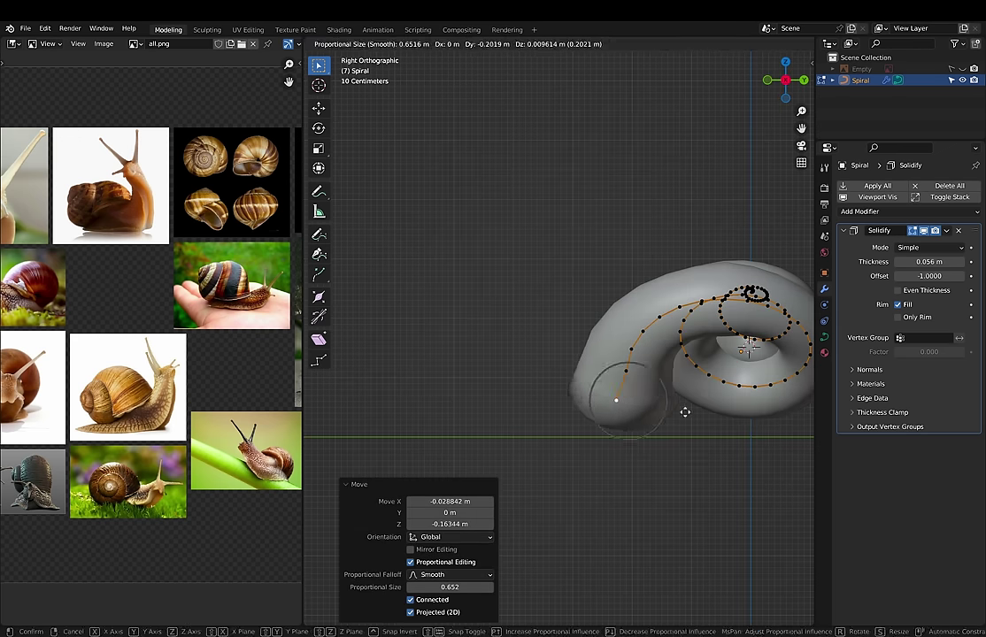
{"action": "left_click", "coordinate": [685, 411]}
{"action": "key", "text": "Tab"}
{"action": "middle_click_drag", "start_coordinate": [685, 412], "coordinate": [586, 402]}
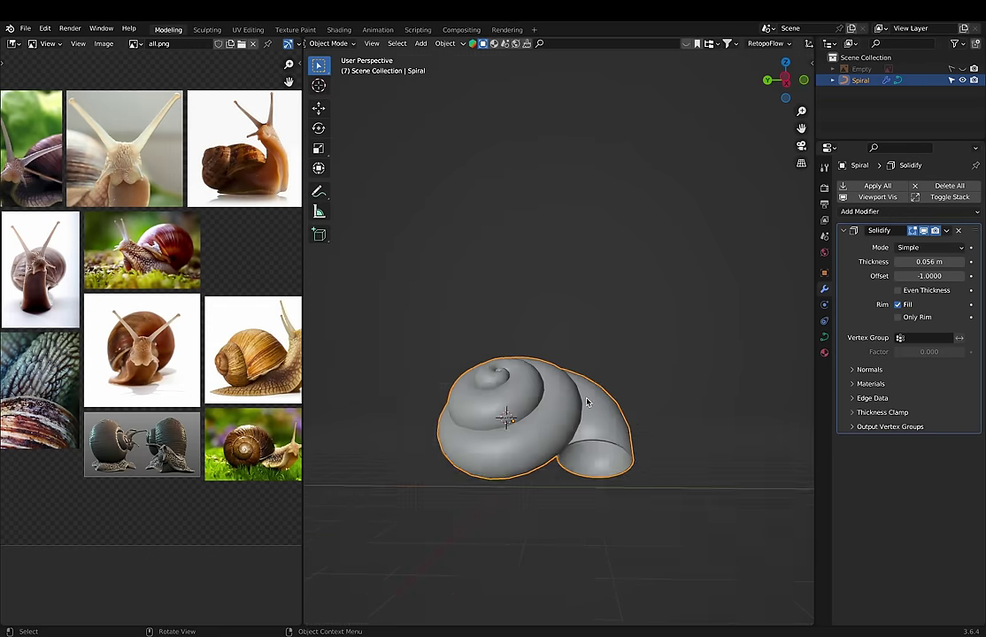
Step: Refine the tube thickness of the spiral points, showing their transform values
{"action": "key", "text": "Tab"}
{"action": "key", "text": "KP_1"}
{"action": "left_click", "coordinate": [808, 66]}
{"action": "mouse_move", "coordinate": [480, 357]}
{"action": "middle_mouse_down"}
{"action": "mouse_move", "coordinate": [477, 398]}
{"action": "mouse_move", "coordinate": [405, 443]}
{"action": "middle_mouse_up"}
{"action": "scroll", "coordinate": [404, 444], "scroll_direction": "up", "scroll_amount": 4}
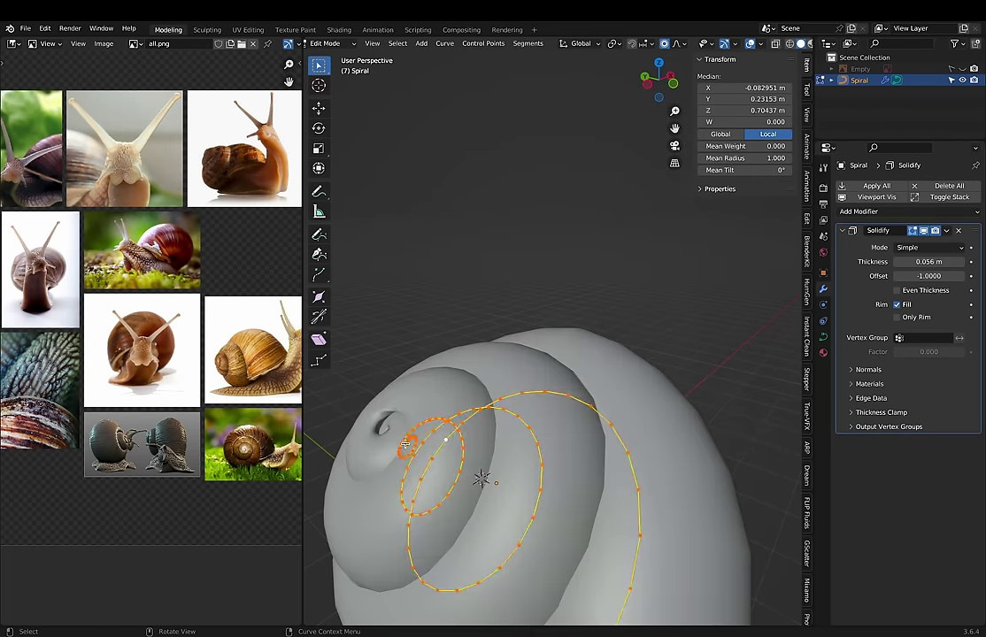
{"action": "left_click", "coordinate": [597, 457]}
{"action": "key", "text": "Tab"}
{"action": "scroll", "coordinate": [623, 407], "scroll_direction": "down", "scroll_amount": 4}
{"action": "key", "text": "KP_1"}
{"action": "key", "text": "Tab"}
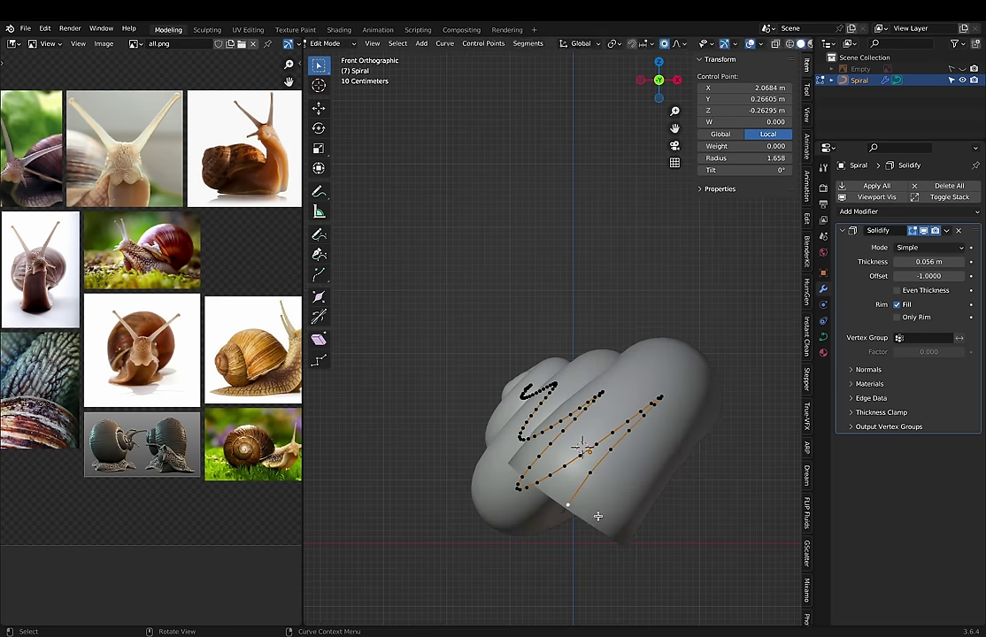
{"action": "right_click", "coordinate": [589, 511]}
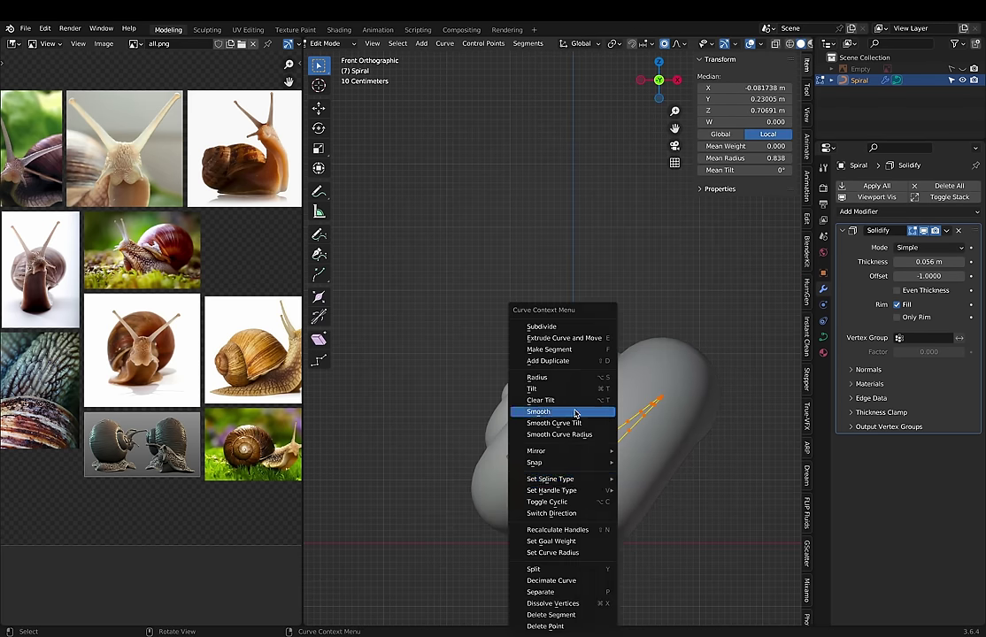
{"action": "key", "text": "Tab"}
Step: Reorient the whole shell with free and Z-axis rotations so the spiral faces forward
{"action": "key", "text": "r"}
{"action": "key", "text": "r"}
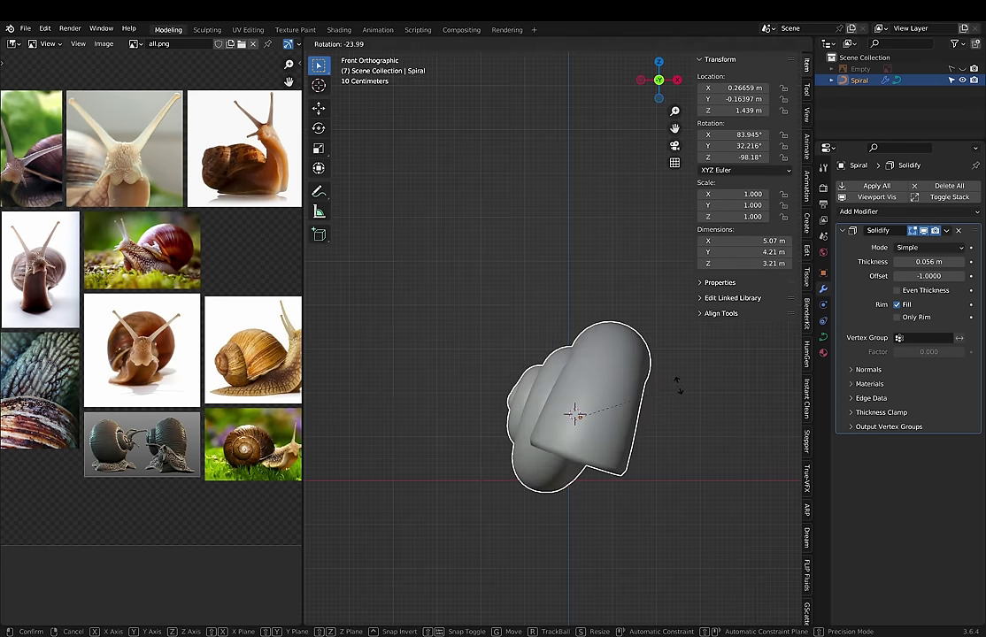
{"action": "left_click", "coordinate": [620, 416]}
{"action": "key", "text": "r"}
{"action": "key", "text": "z"}
{"action": "left_click", "coordinate": [630, 425]}
{"action": "key", "text": "r"}
{"action": "key", "text": "x"}
{"action": "key", "text": "Escape"}
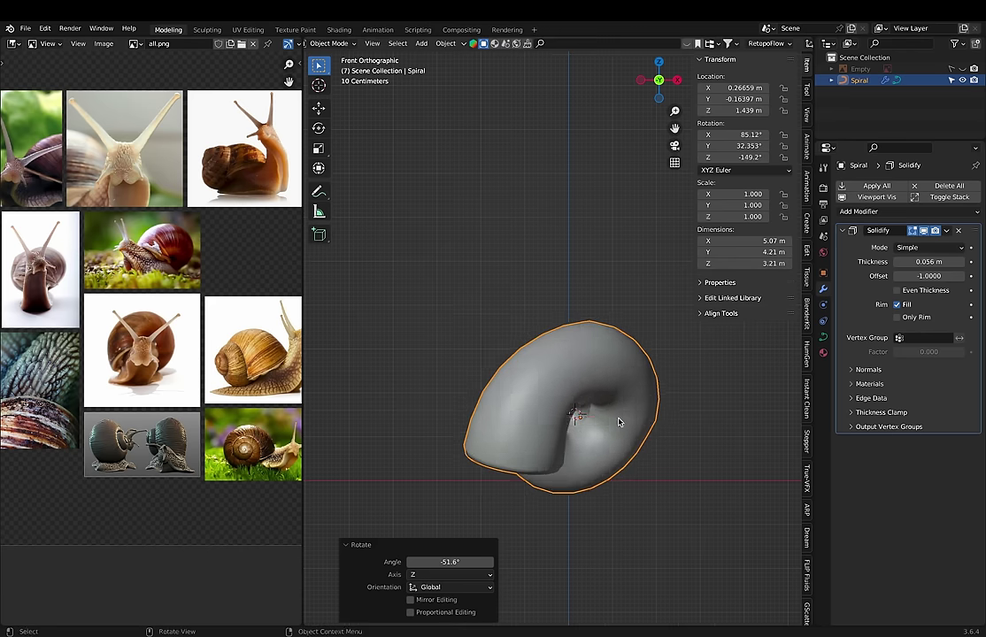
{"action": "key", "text": "r"}
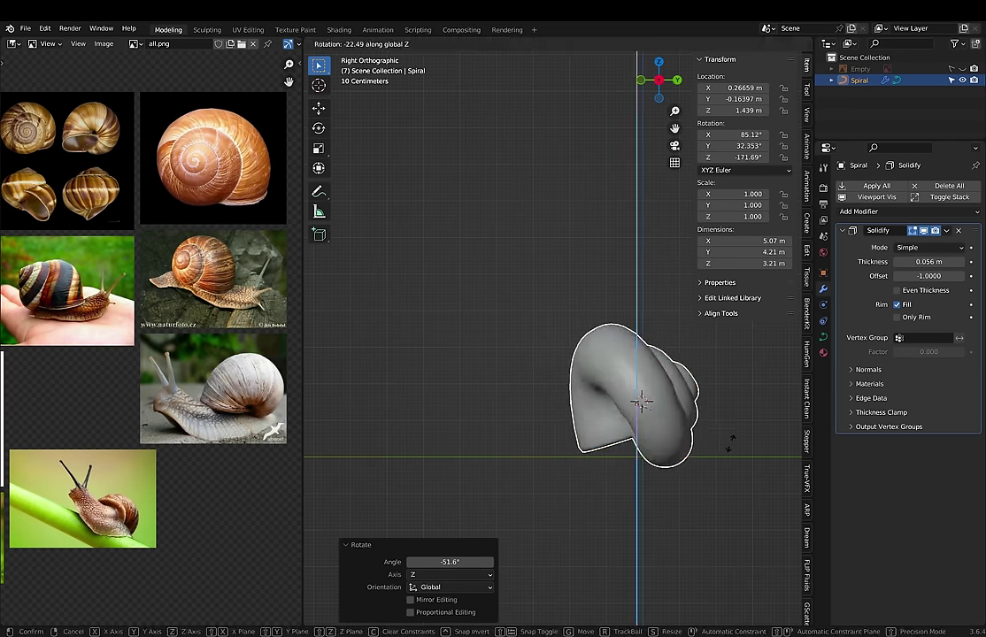
{"action": "left_click", "coordinate": [715, 368]}
{"action": "key", "text": "r"}
{"action": "left_click", "coordinate": [670, 378]}
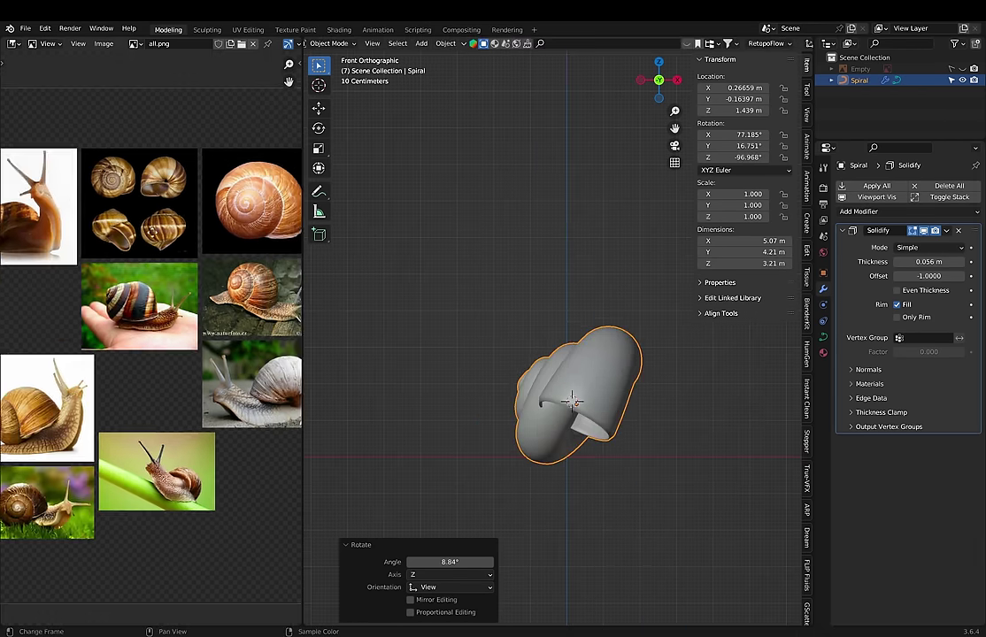
Step: Move the spiral's inner tip and scale the selected points proportionally
{"action": "key", "text": "Tab"}
{"action": "scroll", "coordinate": [787, 602], "scroll_direction": "up", "scroll_amount": 2}
{"action": "scroll", "coordinate": [787, 602], "scroll_direction": "up", "scroll_amount": 3}
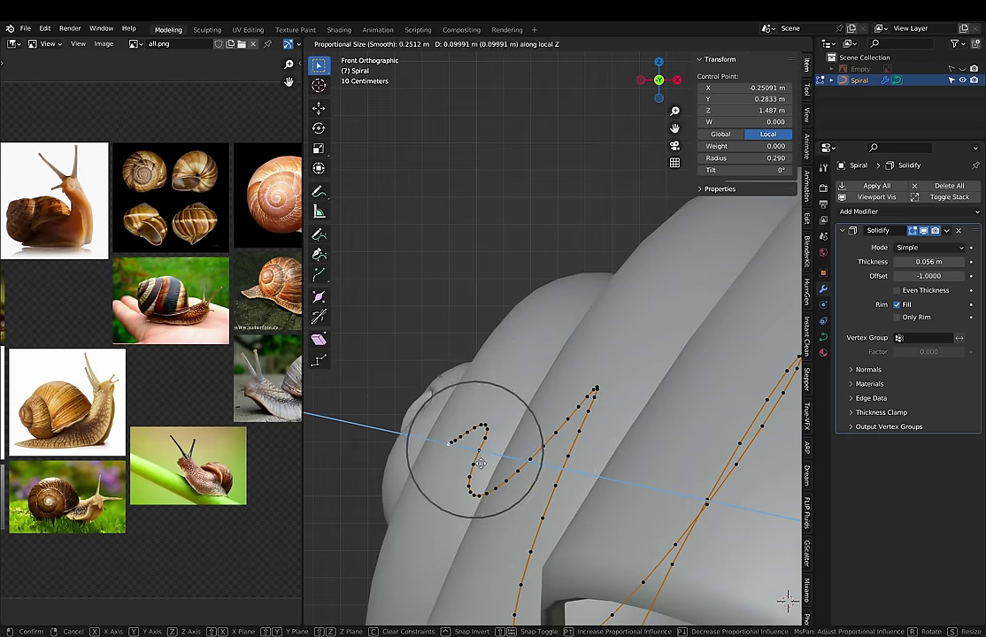
{"action": "left_click", "coordinate": [787, 601]}
{"action": "key", "text": "Tab"}
{"action": "scroll", "coordinate": [684, 418], "scroll_direction": "down", "scroll_amount": 5}
{"action": "key", "text": "Tab"}
{"action": "key", "text": "Tab"}
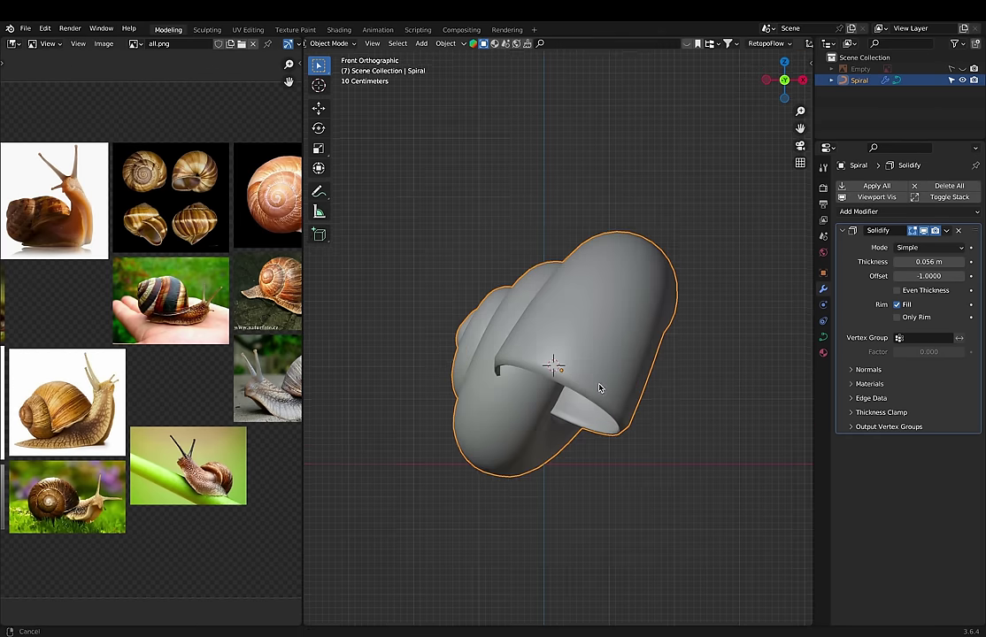
{"action": "key", "text": "s"}
{"action": "left_click", "coordinate": [554, 363]}
{"action": "key", "text": "Tab"}
{"action": "key", "text": "Tab"}
{"action": "mouse_move", "coordinate": [554, 363]}
{"action": "middle_mouse_down"}
{"action": "mouse_move", "coordinate": [538, 394]}
{"action": "mouse_move", "coordinate": [551, 400]}
{"action": "mouse_move", "coordinate": [531, 350]}
{"action": "middle_mouse_up"}
{"action": "left_click", "coordinate": [547, 383]}
{"action": "key", "text": "Tab"}
{"action": "key", "text": "Tab"}
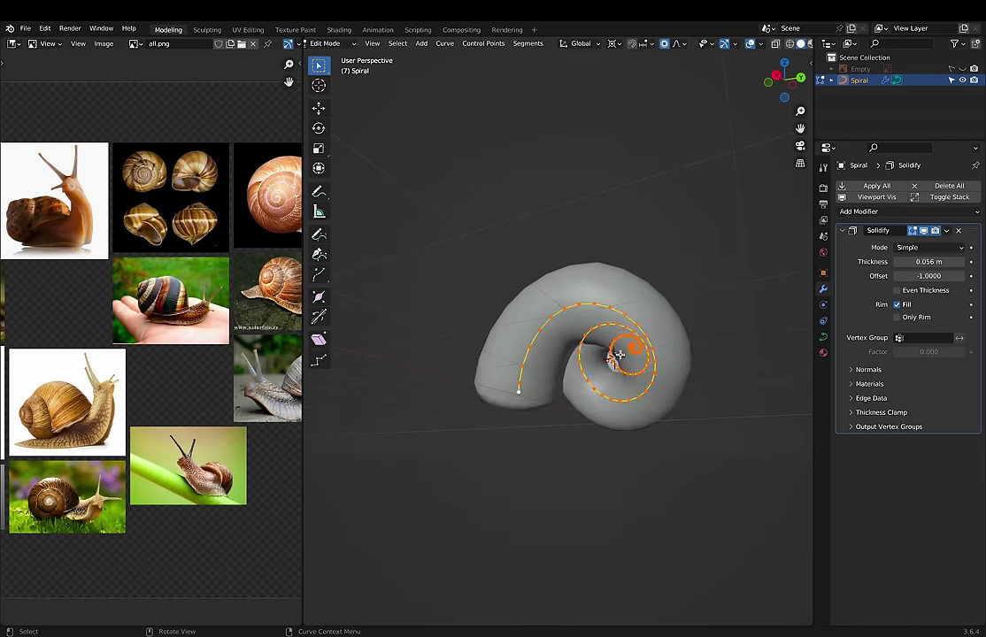
Step: Undo the last two point edits and subdivide the spiral's segments
{"action": "key", "text": "ctrl+z"}
{"action": "middle_click_drag", "start_coordinate": [453, 277], "coordinate": [496, 354]}
{"action": "key", "text": "ctrl+z"}
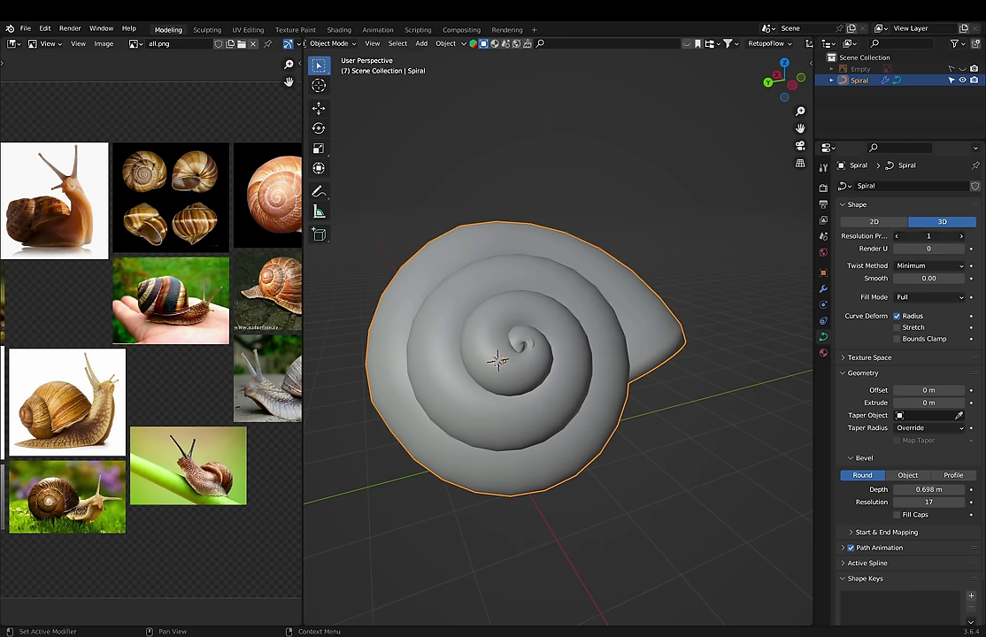
{"action": "key", "text": "Tab"}
{"action": "right_click", "coordinate": [528, 375]}
{"action": "left_click", "coordinate": [531, 281]}
{"action": "right_click", "coordinate": [478, 324]}
{"action": "key", "text": "Tab"}
{"action": "mouse_move", "coordinate": [620, 354]}
{"action": "middle_mouse_down"}
{"action": "mouse_move", "coordinate": [662, 379]}
{"action": "mouse_move", "coordinate": [565, 374]}
{"action": "middle_mouse_up"}
Step: Convert the spiral shell curve into a mesh and view it from the side
{"action": "left_click", "coordinate": [445, 43]}
{"action": "left_click", "coordinate": [522, 378]}
{"action": "key", "text": "Tab"}
Step: Add a new Bezier curve for the body, stand it upright and extrude it longer
{"action": "key", "text": "Tab"}
{"action": "key", "text": "KP_3"}
{"action": "key", "text": "shift+a"}
{"action": "key", "text": "shift+a"}
{"action": "left_click", "coordinate": [637, 52]}
{"action": "key", "text": "Tab"}
{"action": "left_click", "coordinate": [724, 552]}
{"action": "key", "text": "r"}
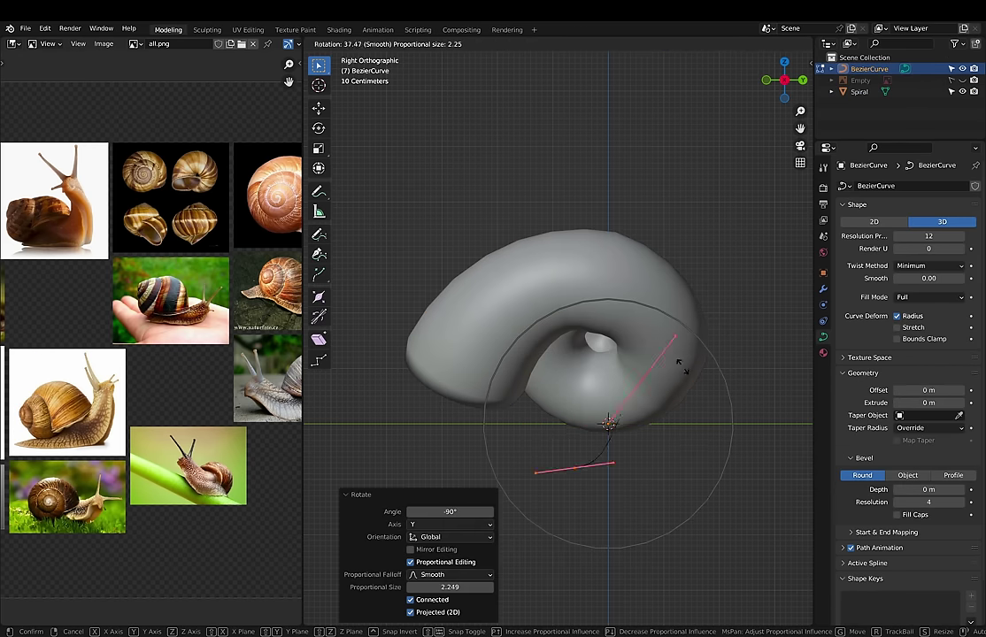
{"action": "key", "text": "e"}
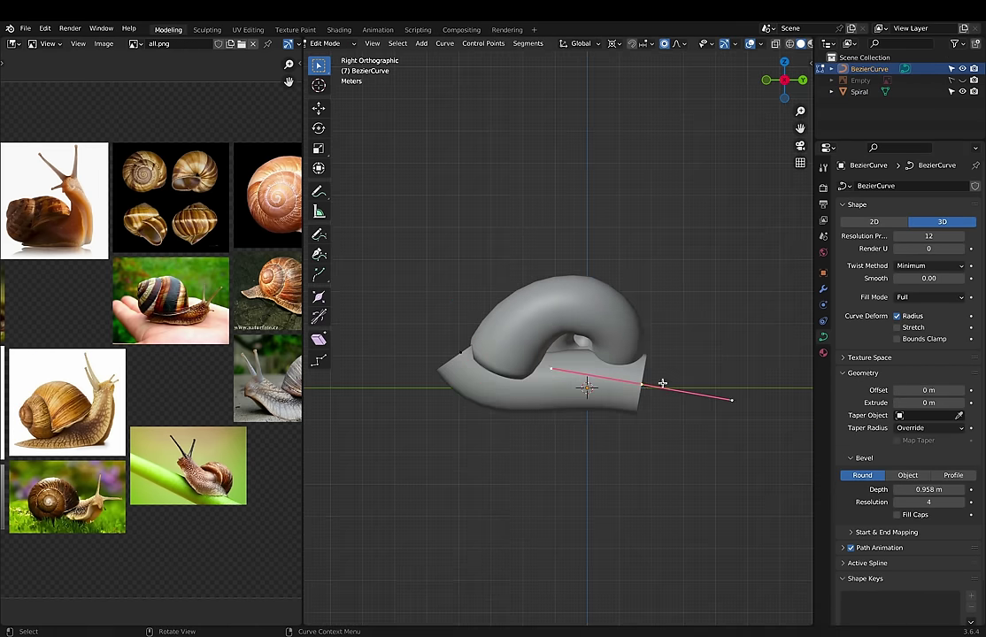
{"action": "left_click", "coordinate": [660, 382]}
Step: Tilt the extruded end and flatten the tail end by scaling Z to 0
{"action": "key", "text": "r"}
{"action": "left_click", "coordinate": [757, 363]}
{"action": "key", "text": "alt+s"}
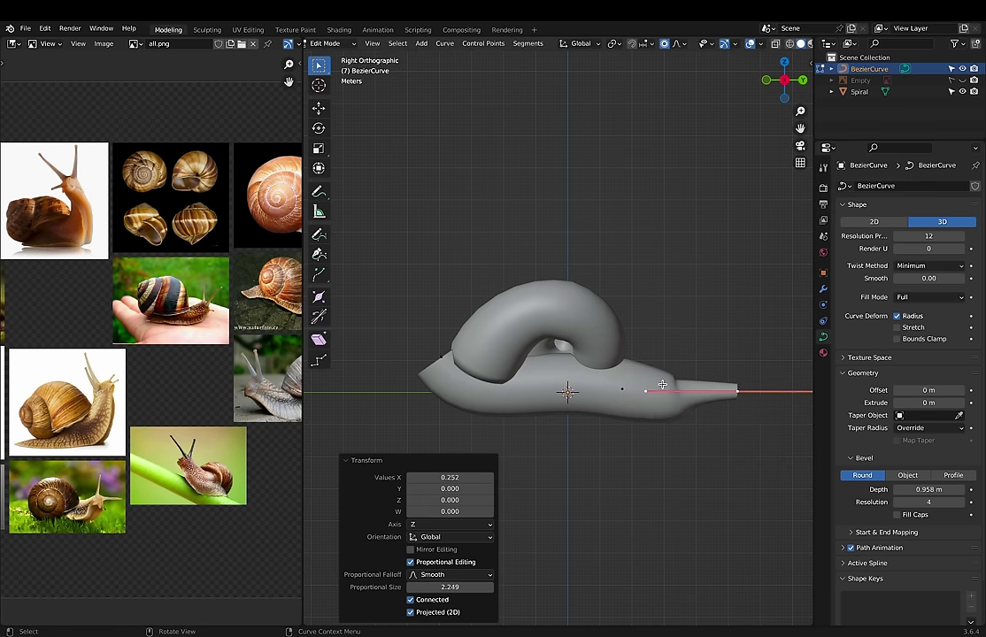
{"action": "key", "text": "s"}
{"action": "key", "text": "z"}
{"action": "key", "text": "0"}
{"action": "key", "text": "Return"}
Step: Move the head end left, then extrude and rotate it into a raised head segment
{"action": "left_click", "coordinate": [442, 356]}
{"action": "key", "text": "g"}
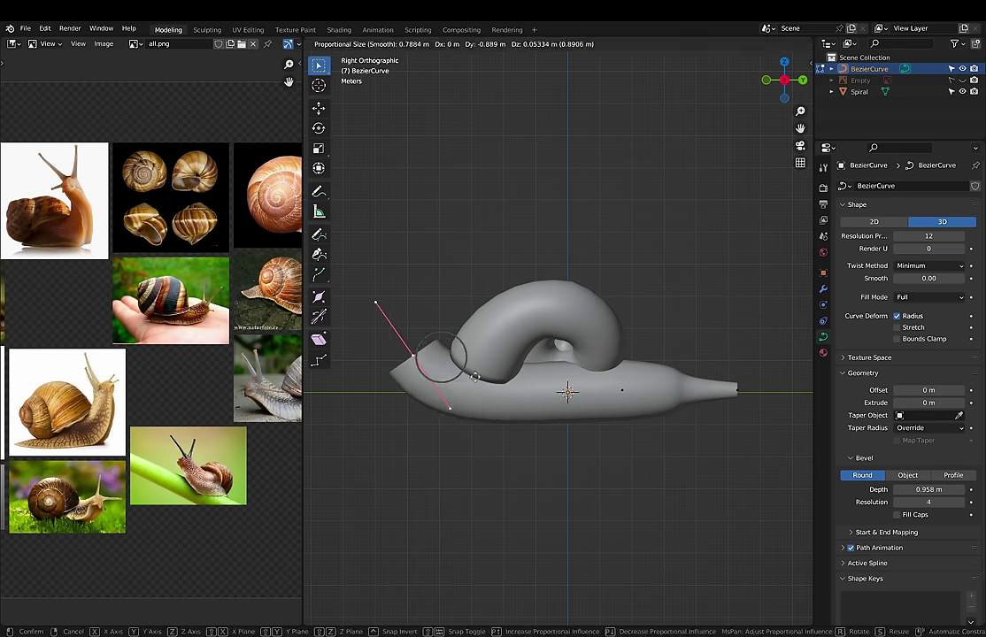
{"action": "left_click", "coordinate": [437, 375]}
{"action": "key", "text": "e"}
{"action": "left_click", "coordinate": [363, 320]}
{"action": "key", "text": "r"}
{"action": "left_click", "coordinate": [367, 303]}
Step: Reposition the curve end and subdivide the body segment into a thicker belly
{"action": "mouse_move", "coordinate": [367, 302]}
{"action": "middle_mouse_down", "text": "shift"}
{"action": "mouse_move", "coordinate": [487, 318]}
{"action": "mouse_move", "coordinate": [631, 415]}
{"action": "middle_mouse_up", "text": "shift"}
{"action": "key", "text": "g"}
{"action": "left_click", "coordinate": [496, 336]}
{"action": "right_click", "coordinate": [631, 415]}
{"action": "left_click", "coordinate": [631, 415]}
{"action": "key", "text": "g"}
{"action": "left_click", "coordinate": [583, 411]}
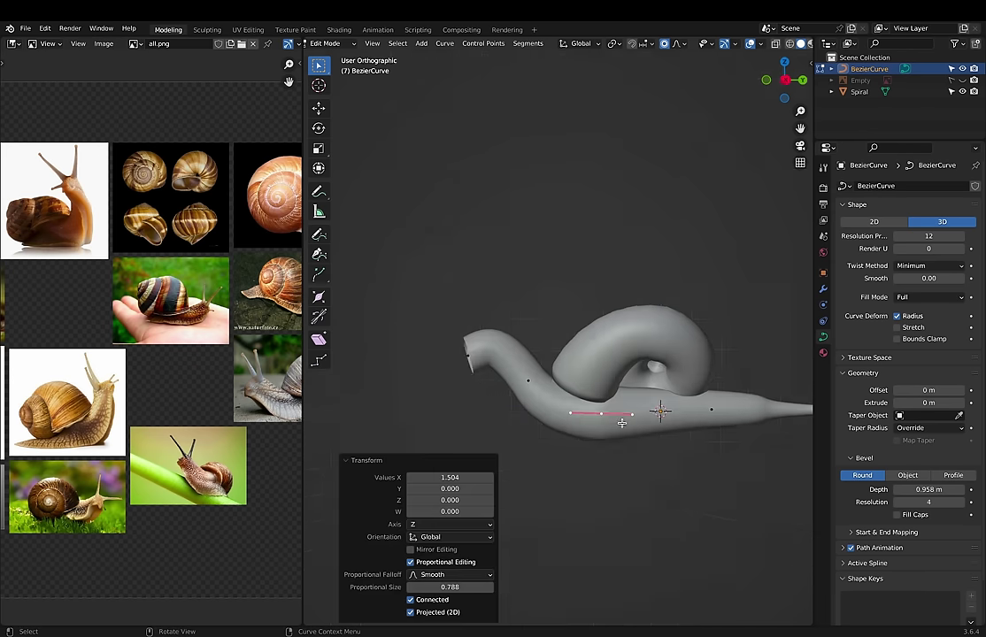
Step: Hide the shell, view from the side and select the body curve for point editing
{"action": "key", "text": "Tab"}
{"action": "key", "text": "KP_3"}
{"action": "key", "text": "Tab"}
{"action": "middle_click_drag", "start_coordinate": [464, 354], "coordinate": [531, 372]}
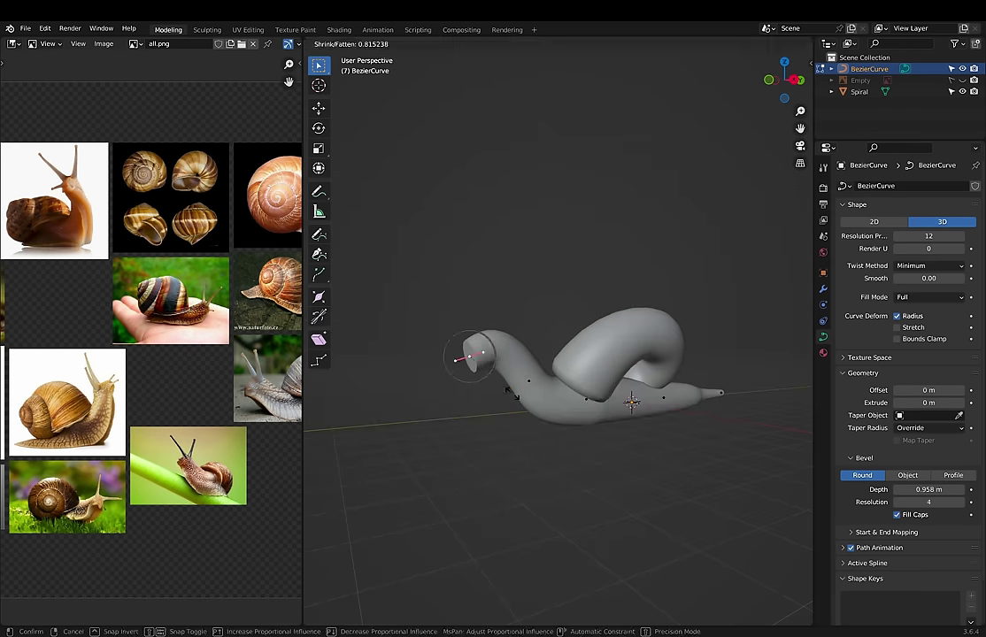
{"action": "left_click", "coordinate": [859, 91]}
{"action": "key", "text": "KP_3"}
Step: Move the tail point with proportional editing and shrink the tip to a thin point
{"action": "left_click", "coordinate": [869, 68]}
{"action": "key", "text": "Tab"}
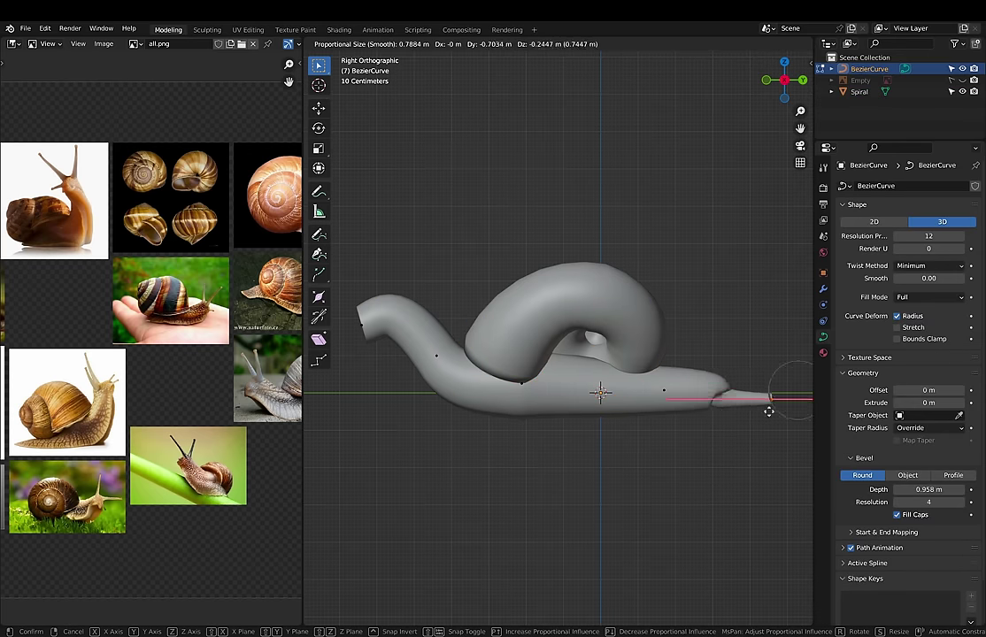
{"action": "scroll", "coordinate": [766, 407], "scroll_direction": "up", "scroll_amount": 4}
{"action": "left_click", "coordinate": [756, 399]}
{"action": "left_click", "coordinate": [748, 421]}
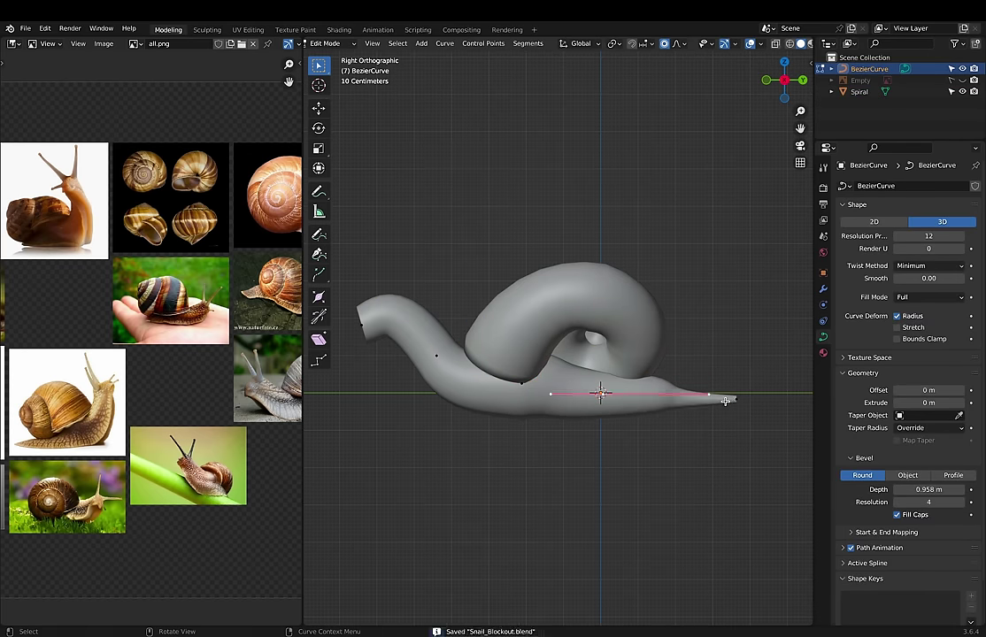
Step: Set body control point handles to automatic and aligned, then reposition a point
{"action": "left_click", "coordinate": [517, 383]}
{"action": "key", "text": "v"}
{"action": "left_click", "coordinate": [517, 382]}
{"action": "key", "text": "v"}
{"action": "left_click", "coordinate": [508, 411]}
{"action": "left_click_drag", "start_coordinate": [508, 412], "coordinate": [539, 396]}
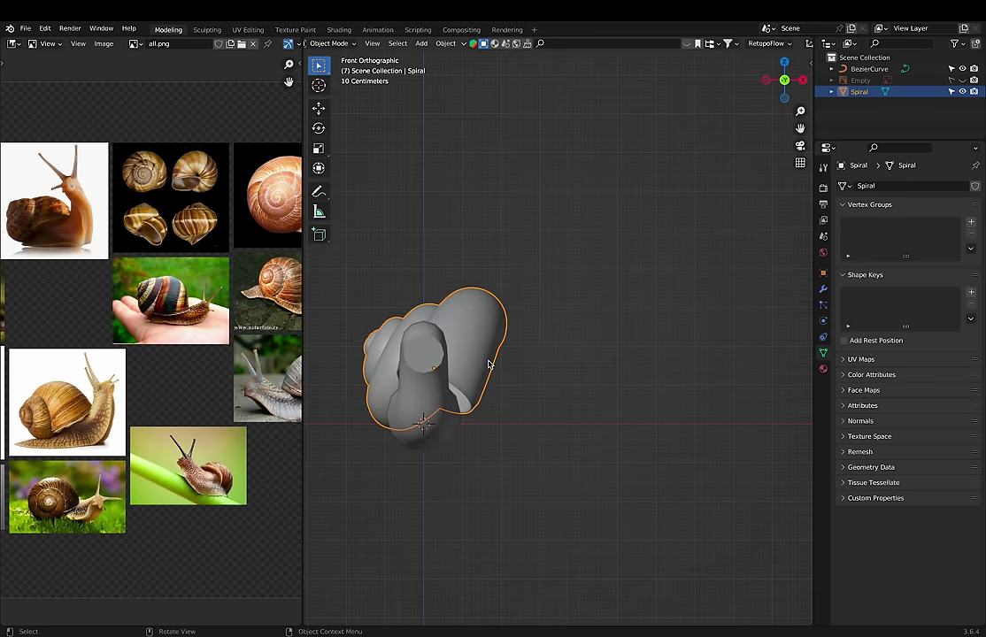
Step: Voxel-remesh the shell in Sculpt Mode at a 0.103 m voxel size
{"action": "key", "text": "ctrl+Tab"}
{"action": "key", "text": "shift+r"}
{"action": "left_click", "coordinate": [524, 332]}
{"action": "key", "text": "ctrl+r"}
Step: Reshape the shell with the Grab brush while orbiting around it
{"action": "scroll", "coordinate": [524, 332], "scroll_direction": "up", "scroll_amount": 5}
{"action": "scroll", "coordinate": [645, 360], "scroll_direction": "down", "scroll_amount": 3}
{"action": "key", "text": "g"}
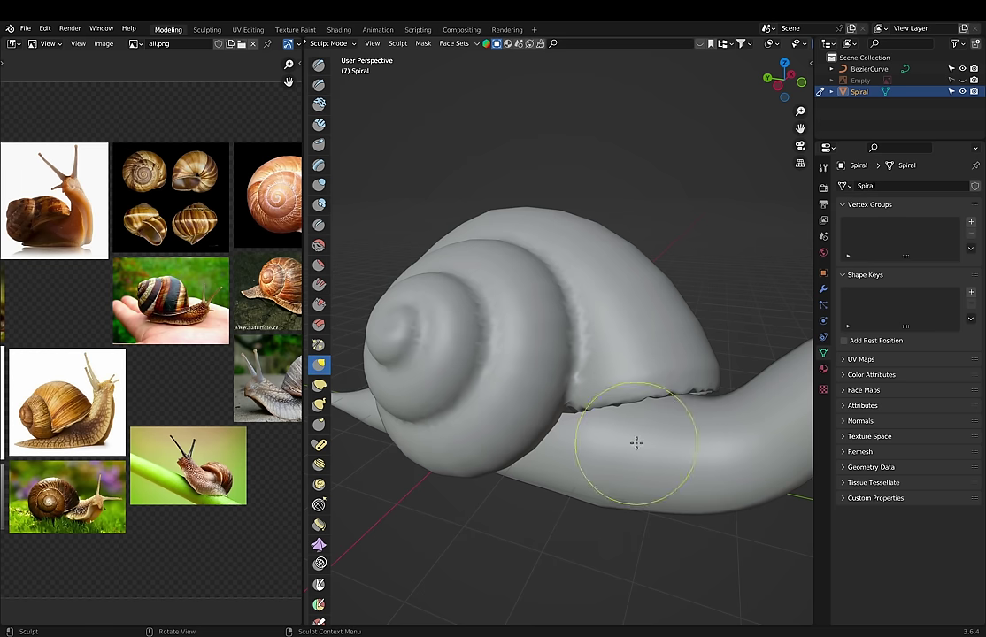
{"action": "mouse_move", "coordinate": [696, 385]}
{"action": "middle_mouse_down"}
{"action": "mouse_move", "coordinate": [660, 397]}
{"action": "mouse_move", "coordinate": [648, 434]}
{"action": "mouse_move", "coordinate": [504, 394]}
{"action": "mouse_move", "coordinate": [587, 427]}
{"action": "mouse_move", "coordinate": [505, 354]}
{"action": "mouse_move", "coordinate": [318, 279]}
{"action": "middle_mouse_up"}
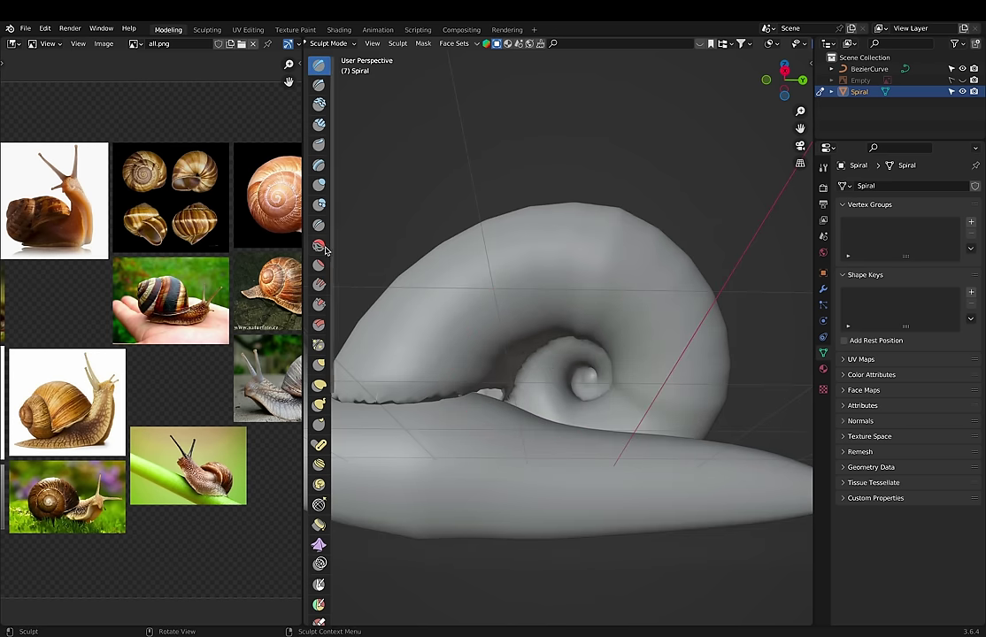
{"action": "middle_click_drag", "start_coordinate": [591, 390], "coordinate": [321, 186]}
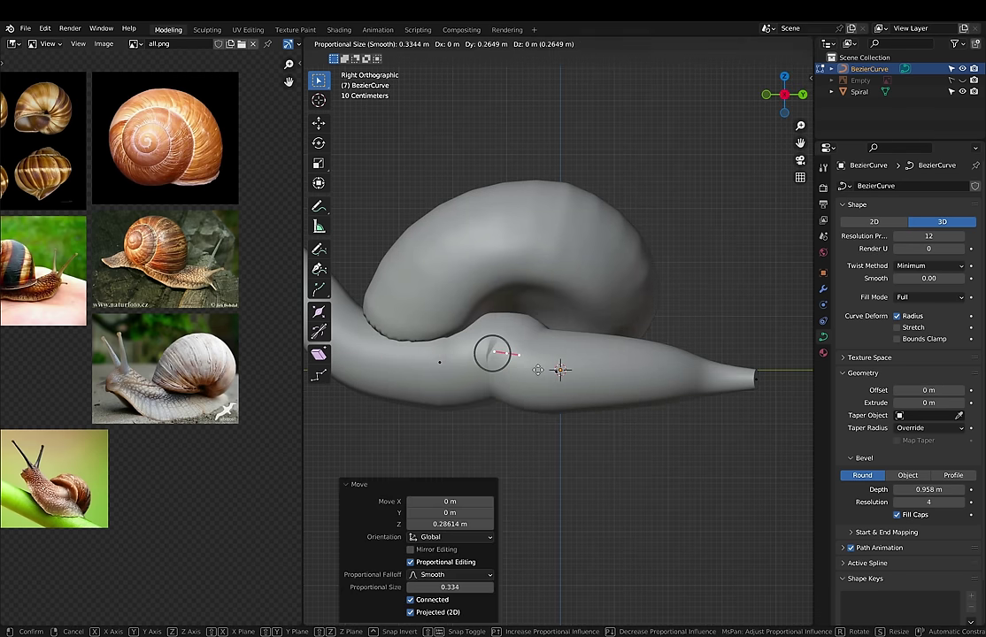
Step: Convert the body curve into a mesh and box-trim its underside flat
{"action": "key", "text": "Tab"}
{"action": "left_click", "coordinate": [449, 43]}
{"action": "mouse_move", "coordinate": [466, 378]}
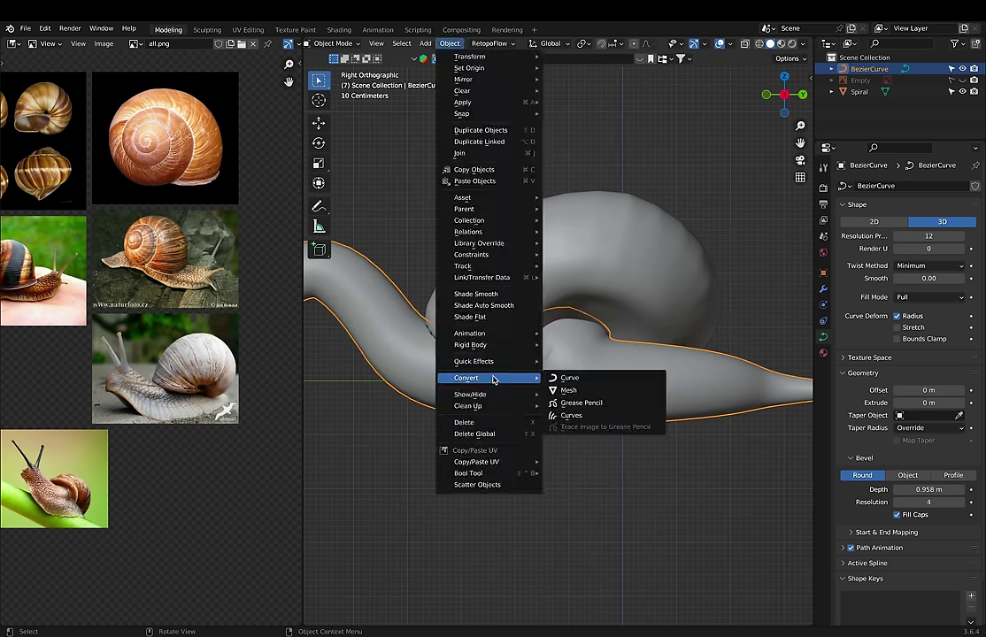
{"action": "left_click", "coordinate": [518, 394]}
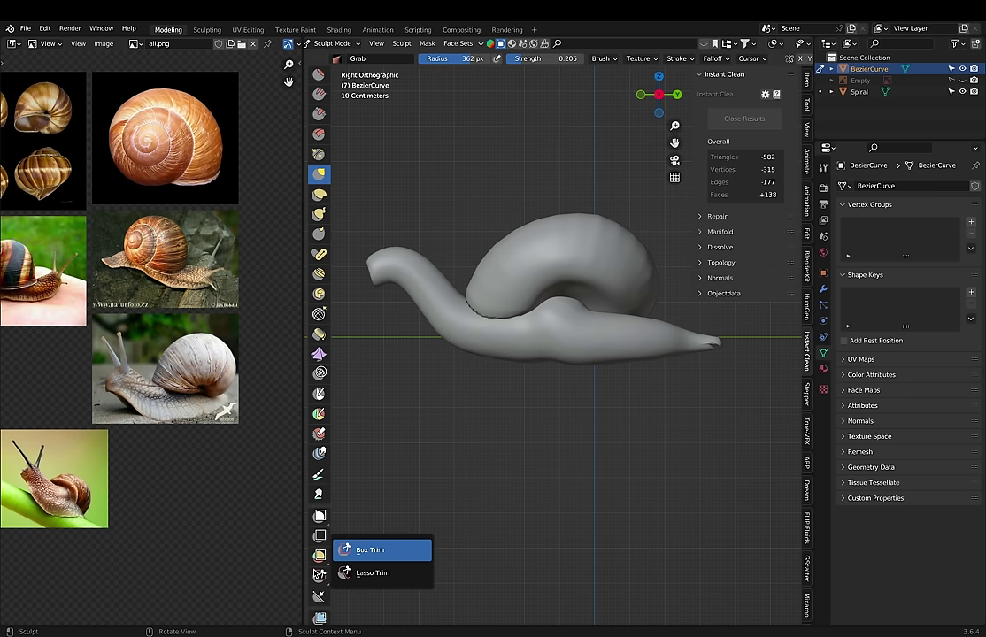
{"action": "left_click", "coordinate": [363, 550]}
{"action": "left_click_drag", "start_coordinate": [366, 343], "coordinate": [801, 443]}
Step: Inspect the trimmed body mesh from above and underneath
{"action": "key", "text": "KP_7"}
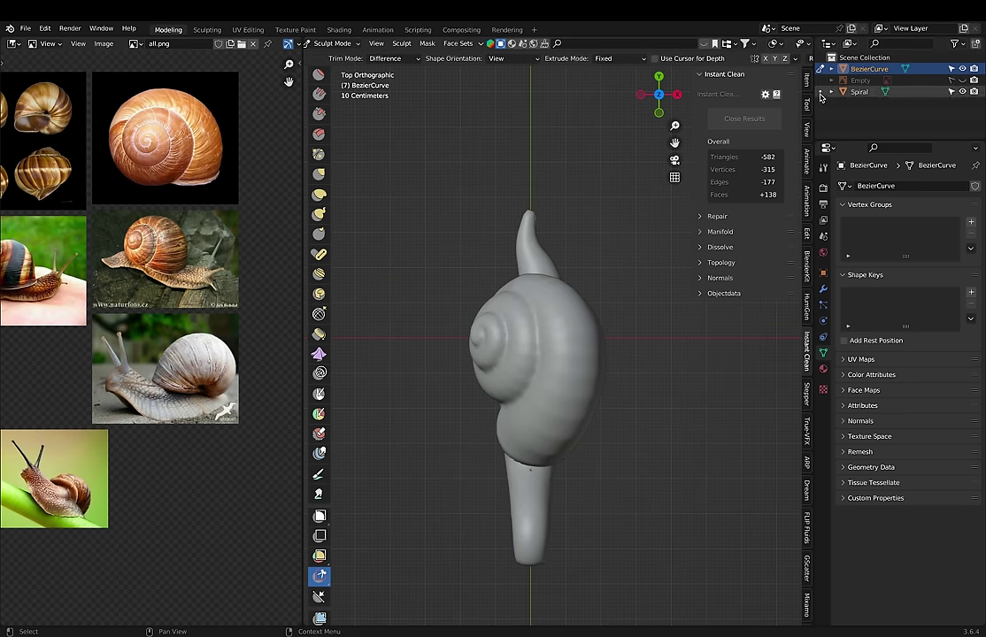
{"action": "key", "text": "ctrl+KP_7"}
{"action": "scroll", "coordinate": [324, 114], "scroll_direction": "up", "scroll_amount": 3}
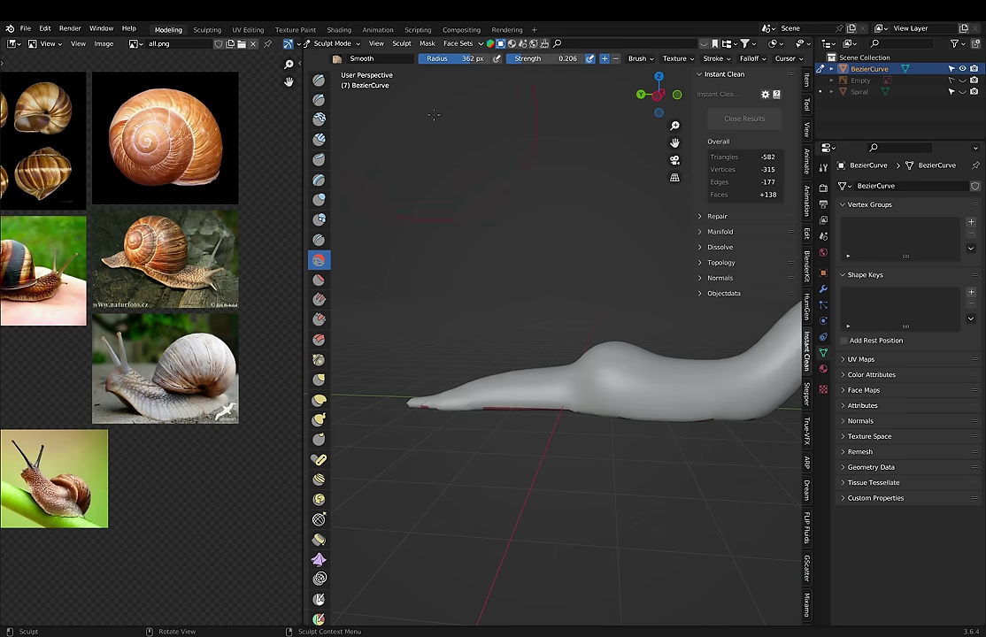
{"action": "scroll", "coordinate": [601, 379], "scroll_direction": "up", "scroll_amount": 3}
{"action": "mouse_move", "coordinate": [601, 378]}
{"action": "middle_mouse_down"}
{"action": "mouse_move", "coordinate": [561, 374]}
{"action": "mouse_move", "coordinate": [573, 308]}
{"action": "mouse_move", "coordinate": [514, 362]}
{"action": "mouse_move", "coordinate": [416, 409]}
{"action": "mouse_move", "coordinate": [479, 452]}
{"action": "mouse_move", "coordinate": [488, 382]}
{"action": "middle_mouse_up"}
{"action": "mouse_move", "coordinate": [535, 440]}
{"action": "middle_mouse_down"}
{"action": "mouse_move", "coordinate": [631, 369]}
{"action": "mouse_move", "coordinate": [566, 266]}
{"action": "middle_mouse_up"}
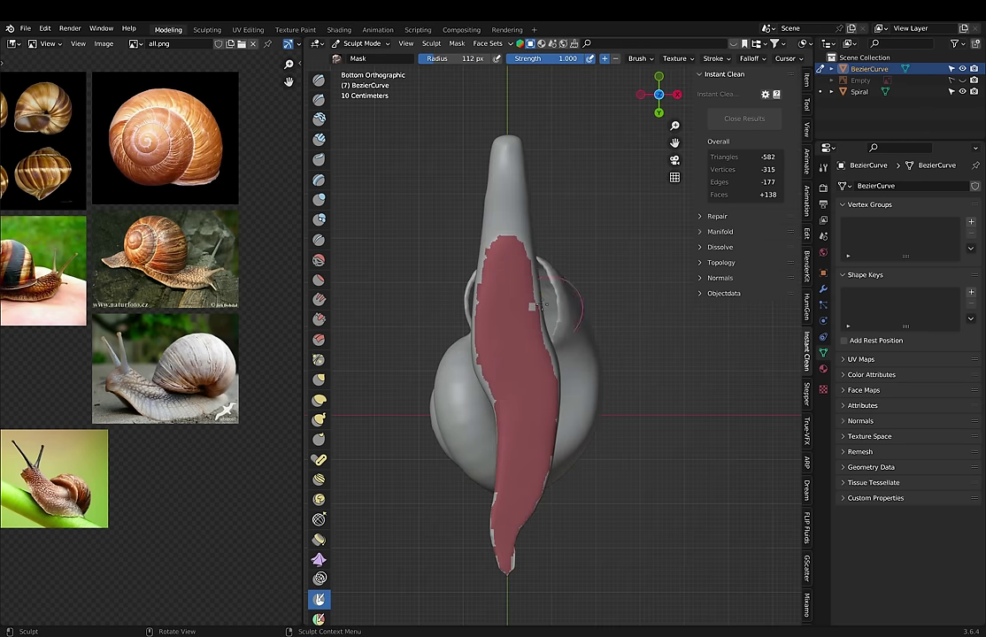
Step: Paint more mask along the underside and tighten it with a Mask Filter
{"action": "left_click_drag", "start_coordinate": [537, 305], "coordinate": [519, 483]}
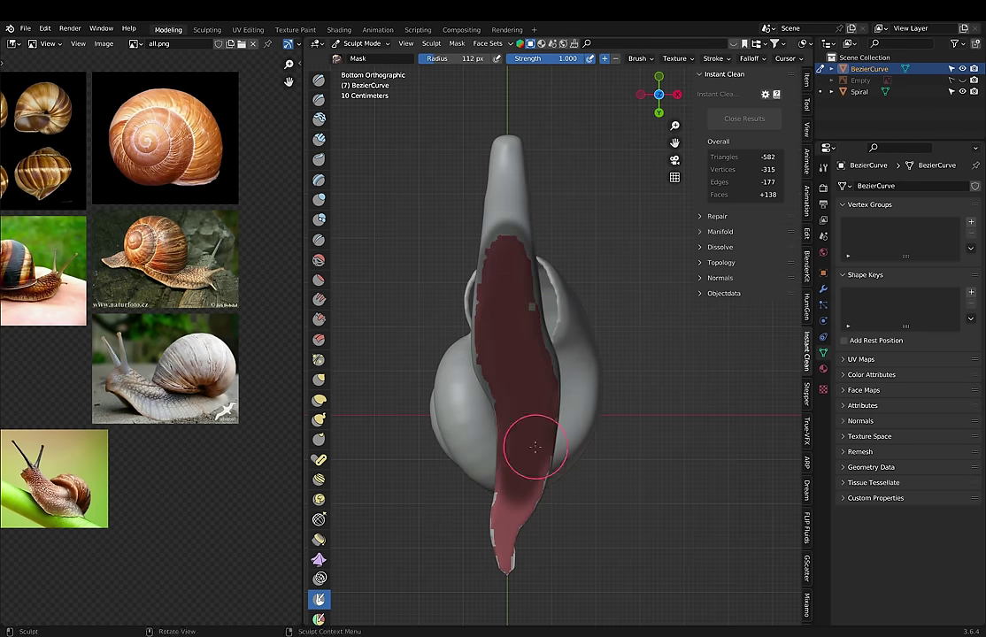
{"action": "middle_click_drag", "start_coordinate": [499, 334], "coordinate": [472, 331]}
{"action": "key", "text": "KP_1"}
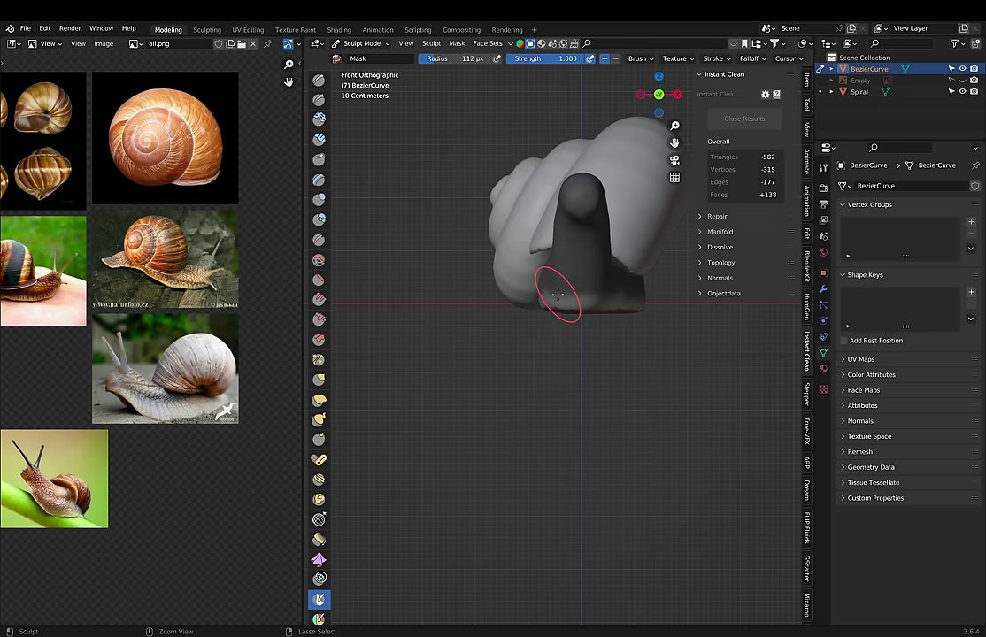
{"action": "left_click", "coordinate": [457, 43]}
{"action": "left_click", "coordinate": [482, 152]}
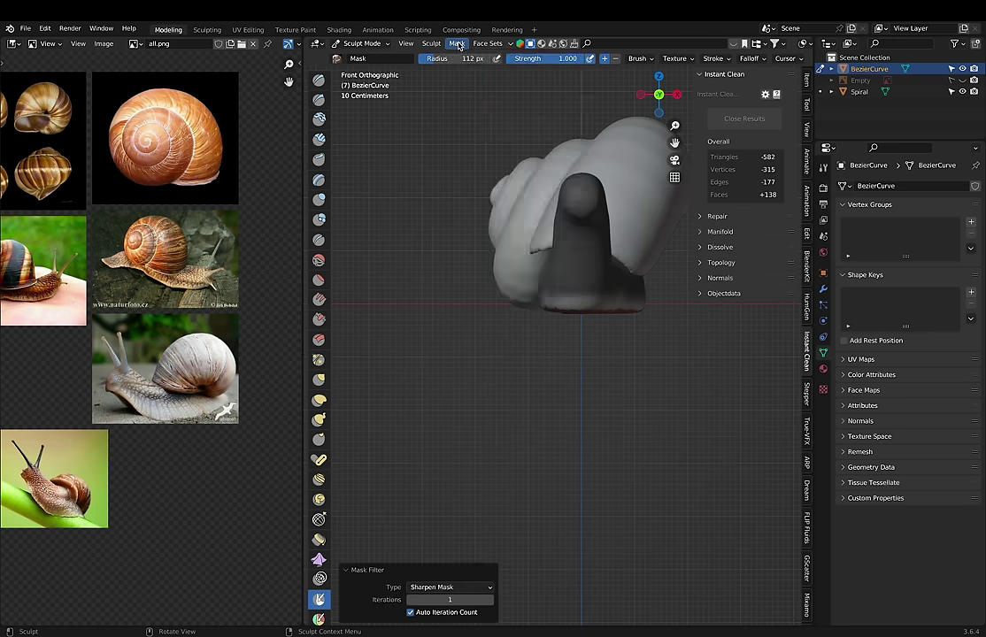
{"action": "key", "text": "ctrl+KP_7"}
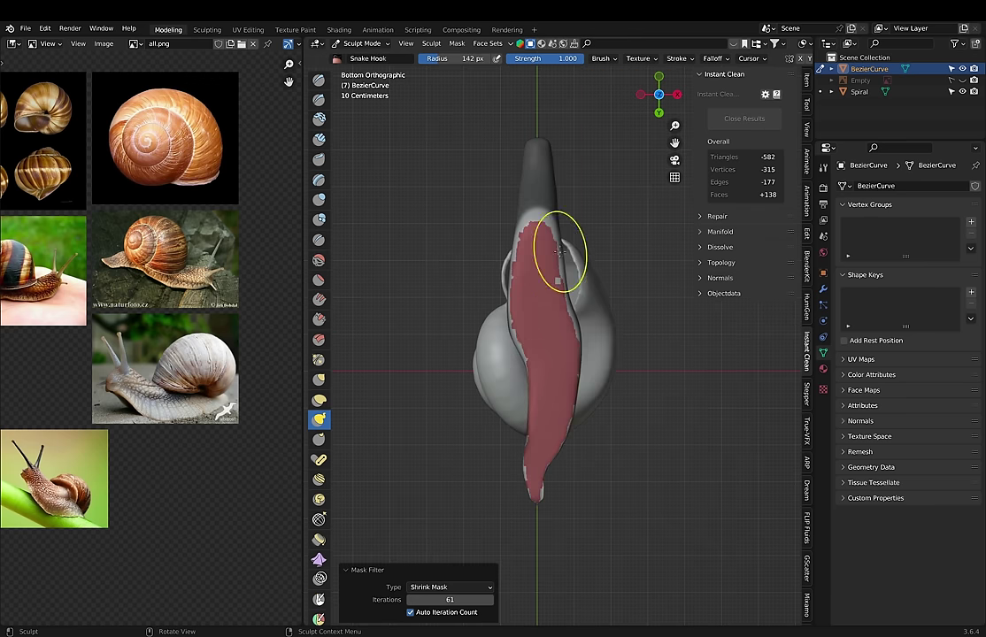
Step: Pull the body's edge into shape and set the brush size to 270 px
{"action": "left_click_drag", "start_coordinate": [560, 253], "coordinate": [571, 399]}
{"action": "mouse_move", "coordinate": [519, 343]}
{"action": "middle_mouse_down"}
{"action": "mouse_move", "coordinate": [567, 265]}
{"action": "mouse_move", "coordinate": [602, 292]}
{"action": "middle_mouse_up"}
{"action": "key", "text": "f"}
{"action": "left_click", "coordinate": [568, 184]}
{"action": "middle_click_drag", "start_coordinate": [665, 319], "coordinate": [583, 462], "text": "shift"}
{"action": "mouse_move", "coordinate": [614, 366]}
{"action": "middle_mouse_down"}
{"action": "mouse_move", "coordinate": [566, 484]}
{"action": "mouse_move", "coordinate": [500, 241]}
{"action": "middle_mouse_up"}
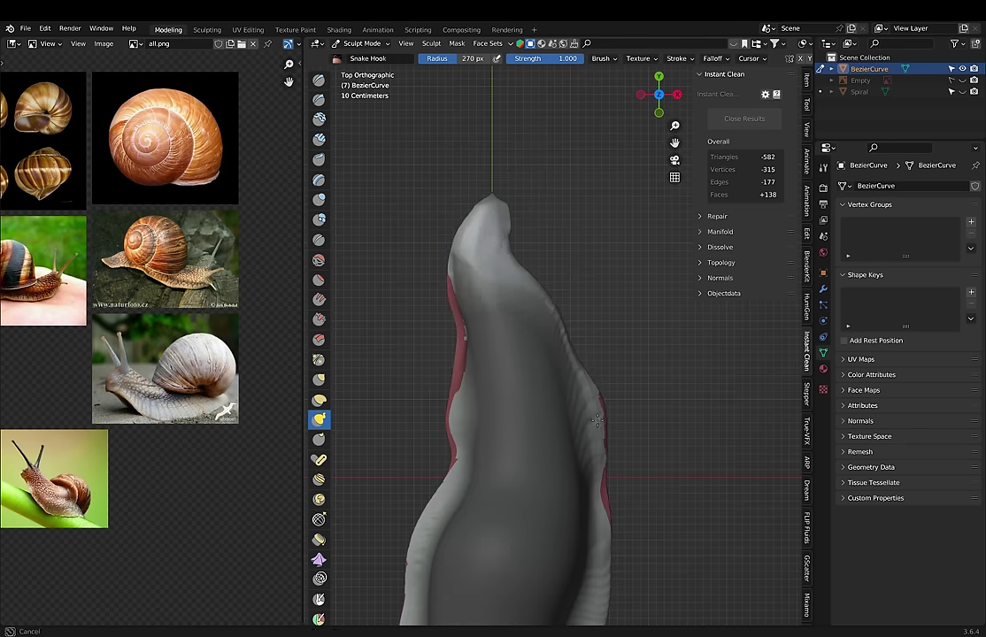
{"action": "middle_click_drag", "start_coordinate": [598, 422], "coordinate": [549, 292], "text": "shift"}
Step: Mask the lower part and base of the body with the Mask brush
{"action": "key", "text": "m"}
{"action": "left_click_drag", "start_coordinate": [507, 572], "coordinate": [496, 531]}
{"action": "middle_click_drag", "start_coordinate": [495, 531], "coordinate": [517, 451]}
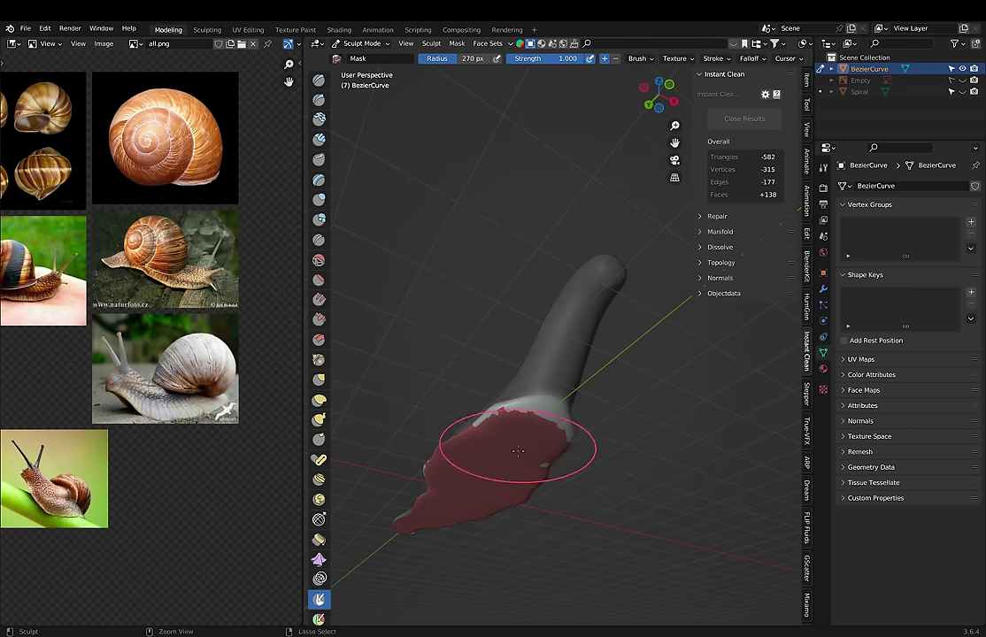
{"action": "middle_click_drag", "start_coordinate": [531, 310], "coordinate": [605, 403]}
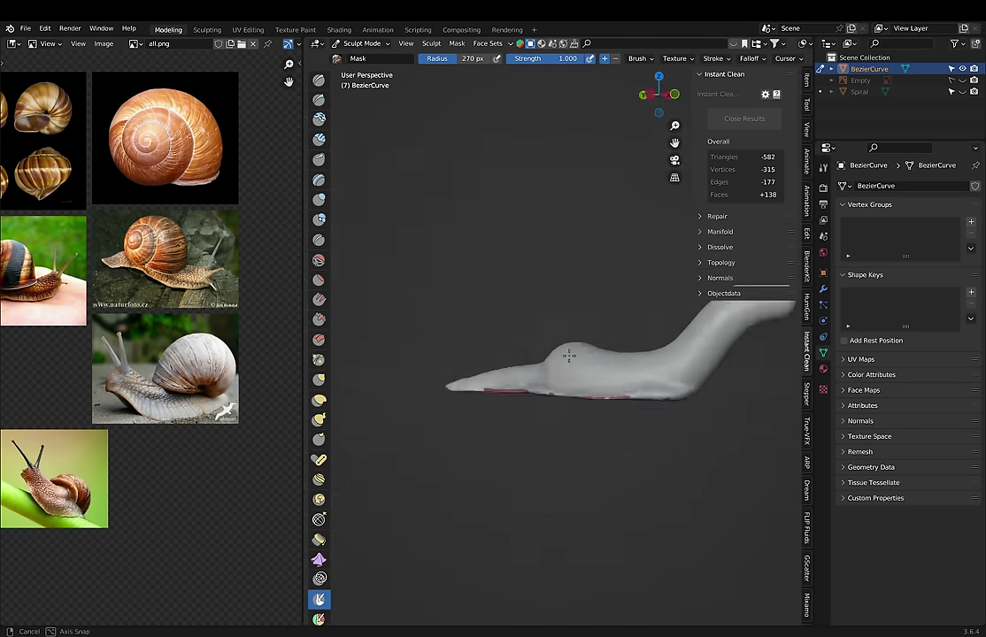
Step: Reshape the upper neck with the Snake Hook brush
{"action": "key", "text": "k"}
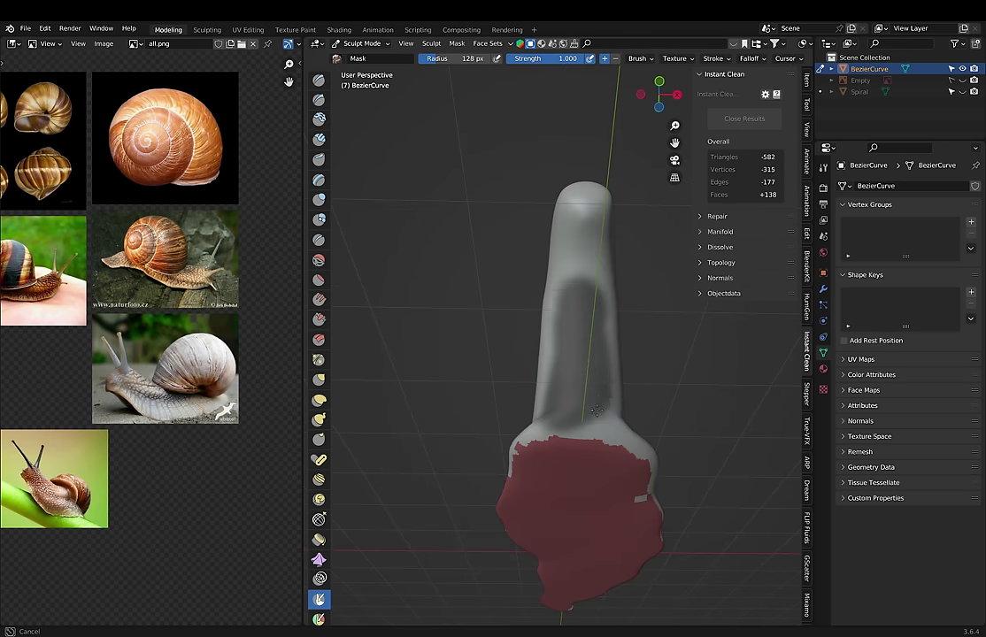
{"action": "middle_click_drag", "start_coordinate": [575, 345], "coordinate": [337, 397]}
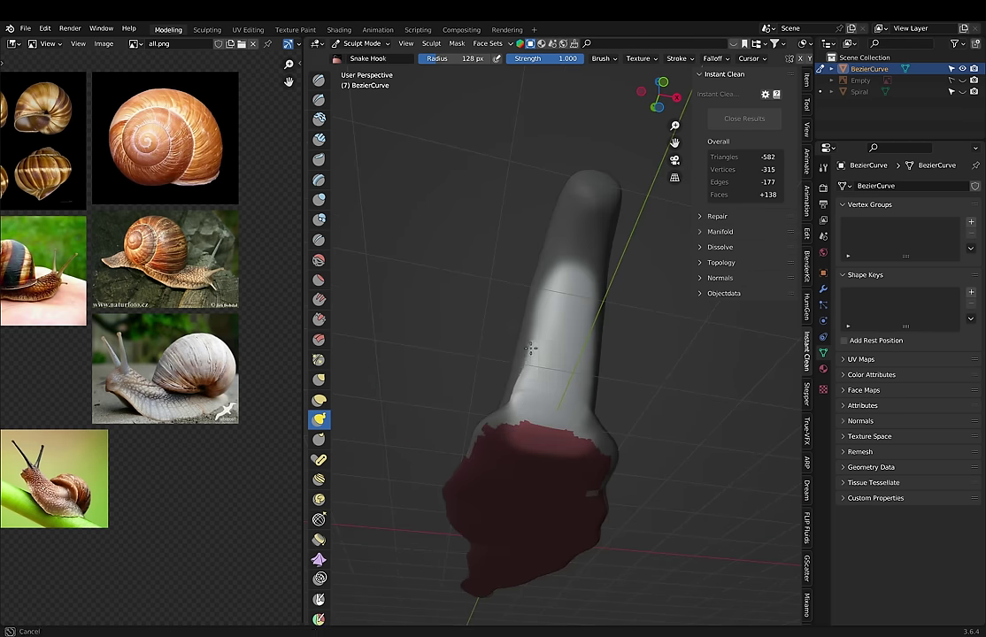
{"action": "middle_click_drag", "start_coordinate": [584, 307], "coordinate": [602, 344]}
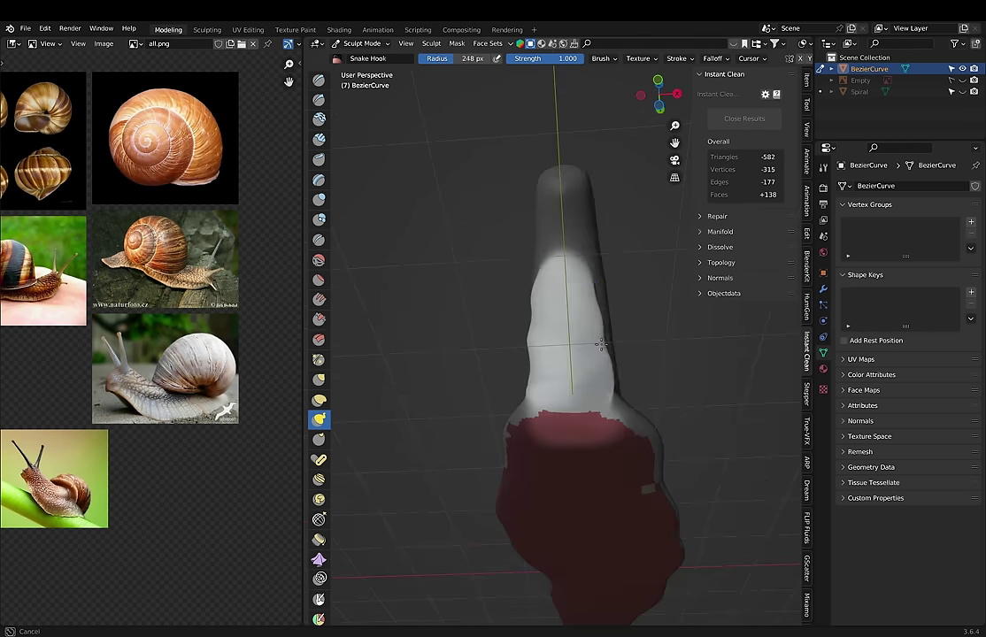
{"action": "left_click_drag", "start_coordinate": [547, 197], "coordinate": [491, 78], "text": "ctrl"}
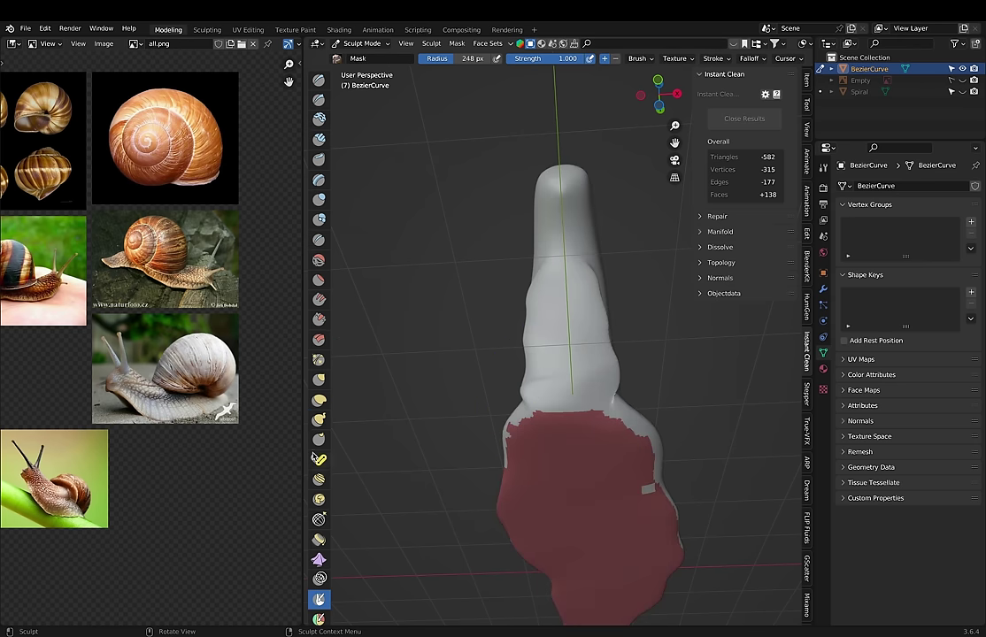
{"action": "left_click", "coordinate": [318, 419]}
{"action": "scroll", "coordinate": [529, 432], "scroll_direction": "up", "scroll_amount": 2}
{"action": "middle_click_drag", "start_coordinate": [658, 432], "coordinate": [570, 378], "text": "alt"}
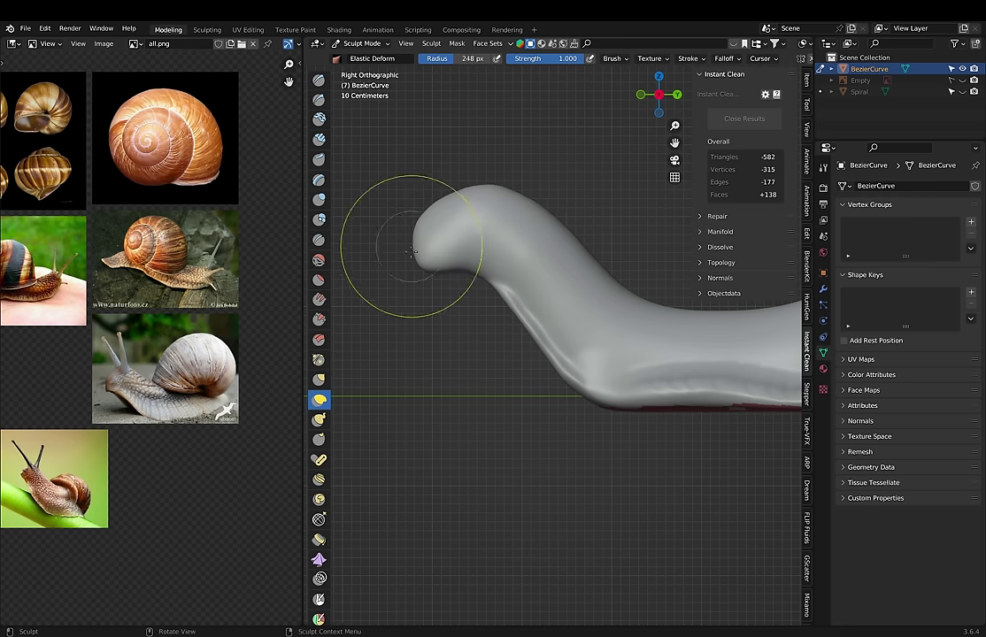
{"action": "scroll", "coordinate": [403, 221], "scroll_direction": "up", "scroll_amount": 3}
Step: Set the Mask brush to 30 px, then switch to Elastic Deform facing the head
{"action": "key", "text": "m"}
{"action": "key", "text": "f"}
{"action": "left_click", "coordinate": [470, 227]}
{"action": "mouse_move", "coordinate": [470, 227]}
{"action": "middle_mouse_down"}
{"action": "mouse_move", "coordinate": [521, 354]}
{"action": "mouse_move", "coordinate": [398, 396]}
{"action": "middle_mouse_up"}
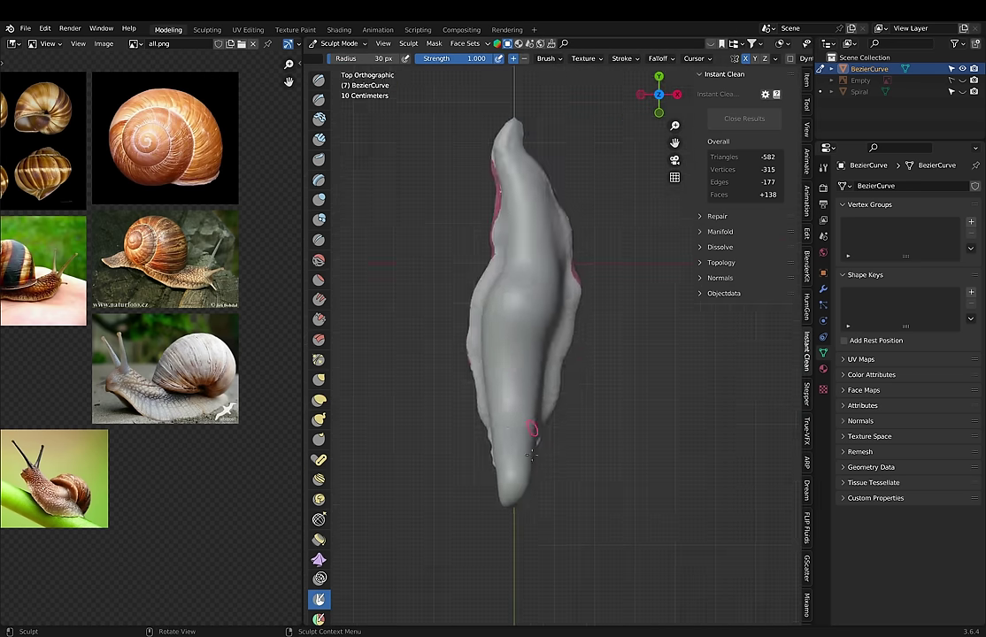
{"action": "scroll", "coordinate": [539, 446], "scroll_direction": "up", "scroll_amount": 4}
{"action": "key", "text": "g"}
{"action": "middle_click_drag", "start_coordinate": [539, 446], "coordinate": [496, 440], "text": "alt"}
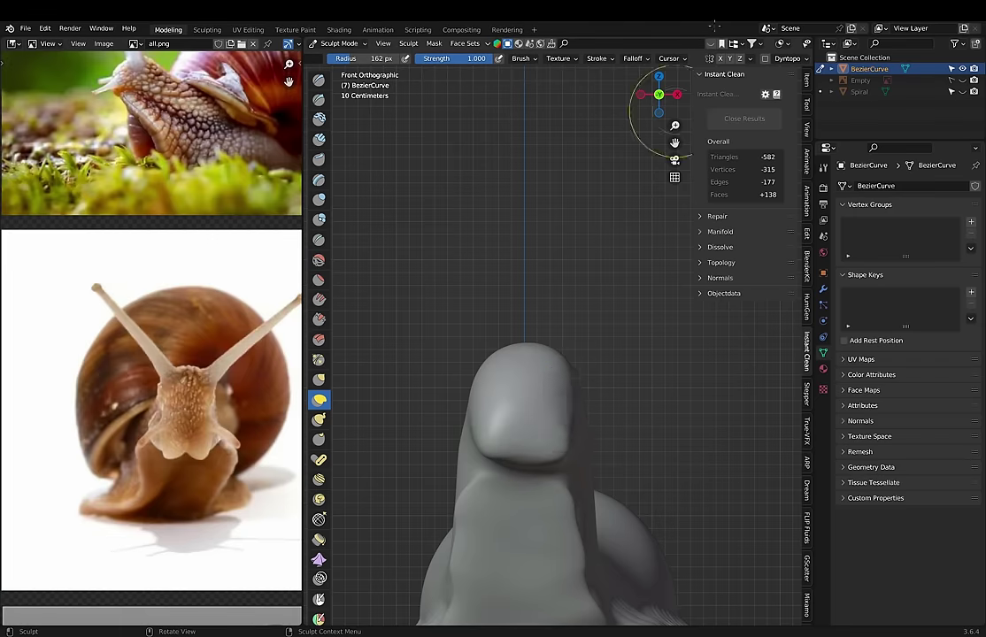
Step: Stretch the head upward and lower the brush strength to 0.079
{"action": "left_click_drag", "start_coordinate": [532, 380], "coordinate": [497, 467]}
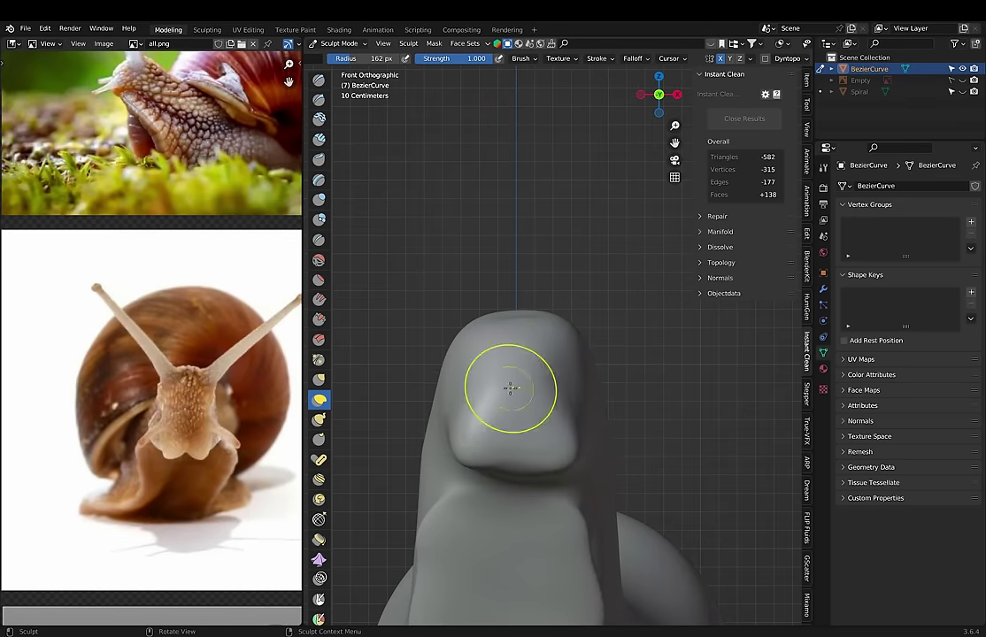
{"action": "middle_click_drag", "start_coordinate": [598, 403], "coordinate": [509, 291], "text": "shift"}
{"action": "left_click", "coordinate": [622, 58]}
{"action": "left_click", "coordinate": [659, 154]}
{"action": "key", "text": "f"}
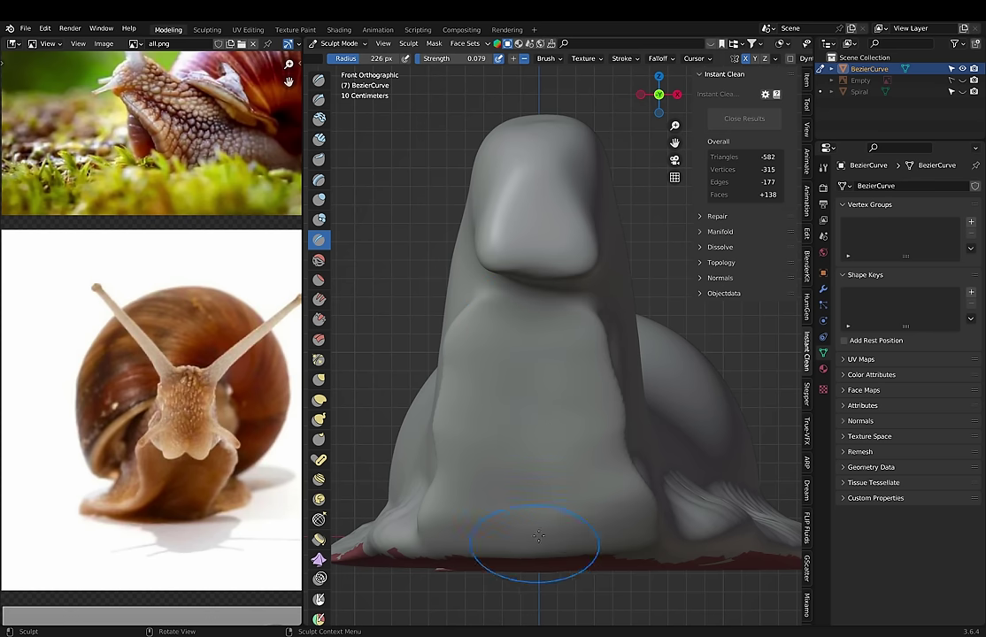
Step: Inspect the masked underside and enlarge the brush to cover the head
{"action": "middle_click_drag", "start_coordinate": [522, 504], "coordinate": [553, 317]}
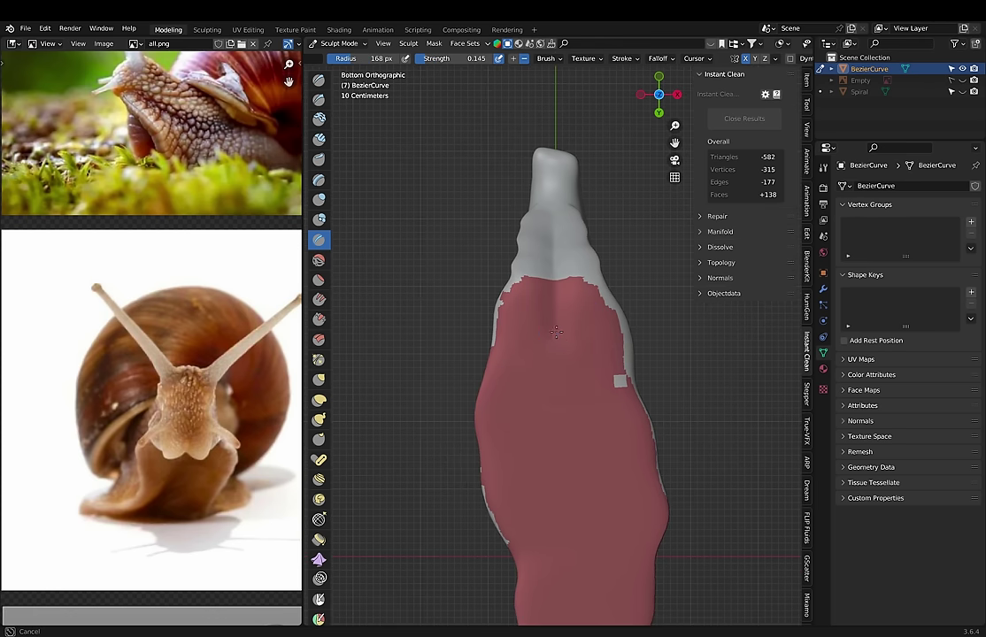
{"action": "middle_click_drag", "start_coordinate": [583, 564], "coordinate": [604, 322], "text": "shift"}
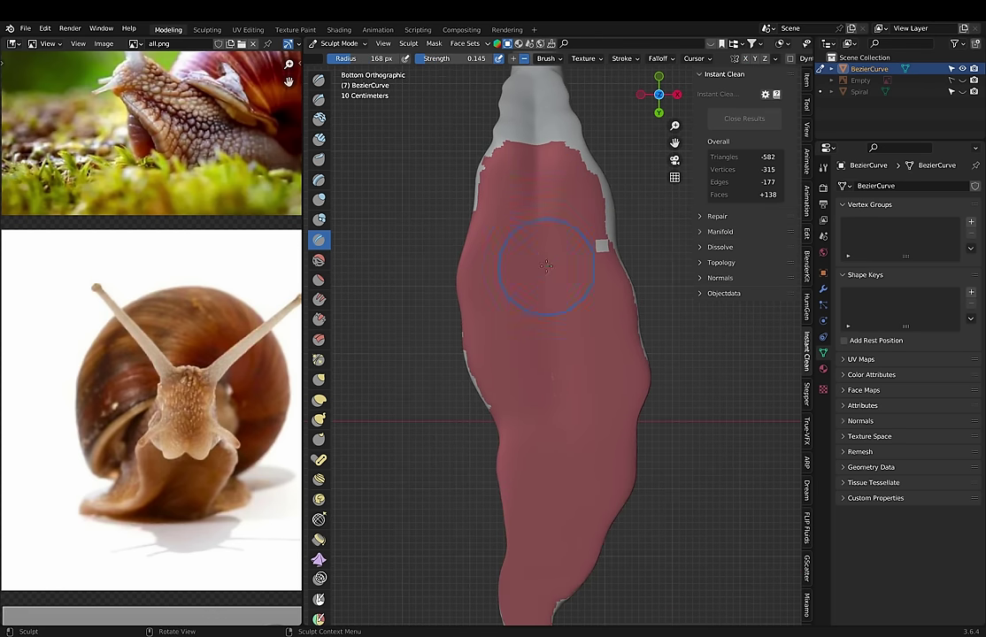
{"action": "mouse_move", "coordinate": [535, 555]}
{"action": "middle_mouse_down"}
{"action": "mouse_move", "coordinate": [547, 440]}
{"action": "mouse_move", "coordinate": [531, 416]}
{"action": "middle_mouse_up"}
{"action": "scroll", "coordinate": [519, 423], "scroll_direction": "up", "scroll_amount": 4}
{"action": "key", "text": "g"}
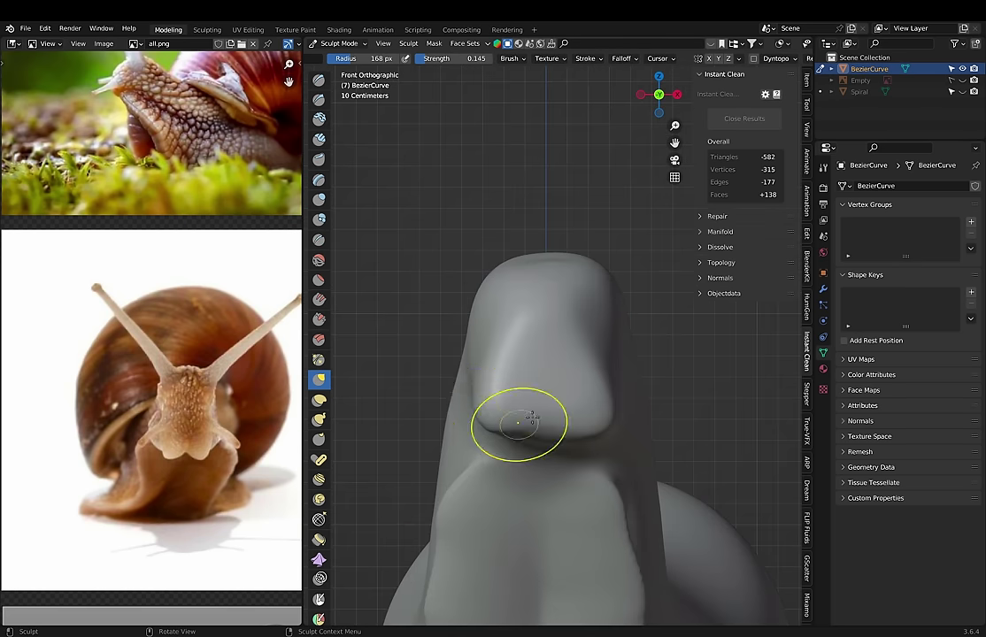
{"action": "key", "text": "f"}
{"action": "left_click", "coordinate": [496, 406]}
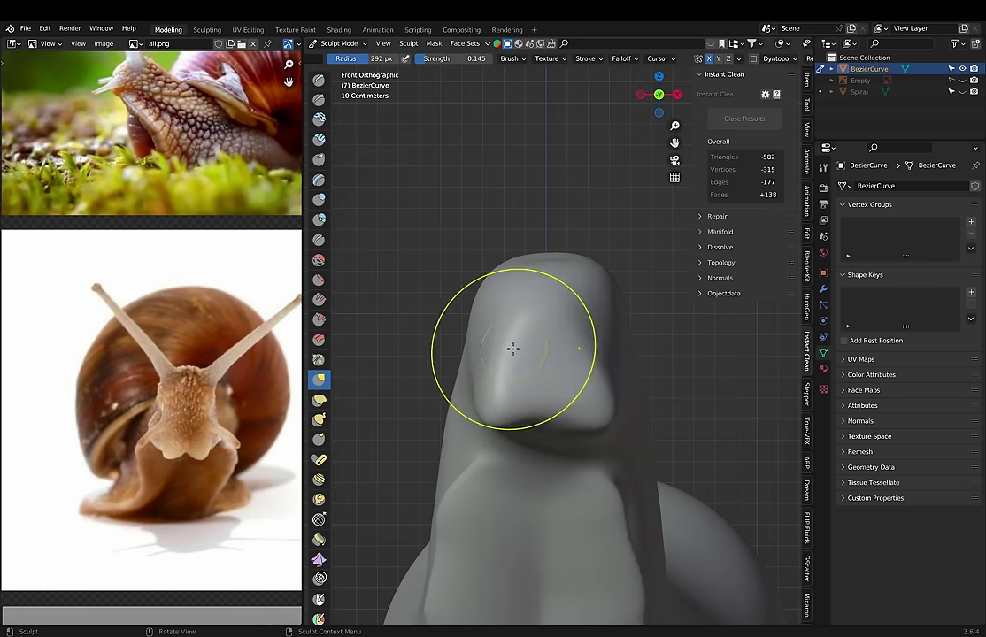
{"action": "key", "text": "f"}
Step: Grow the masked spots on the head, then invert the mask so only they stay free
{"action": "middle_click_drag", "start_coordinate": [665, 309], "coordinate": [473, 404]}
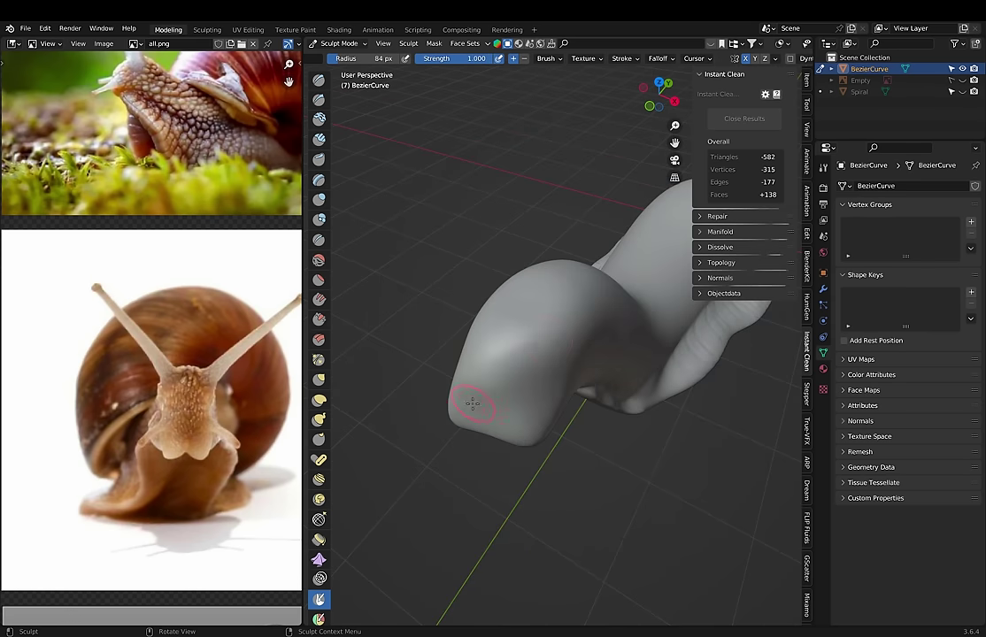
{"action": "scroll", "coordinate": [531, 425], "scroll_direction": "up", "scroll_amount": 2}
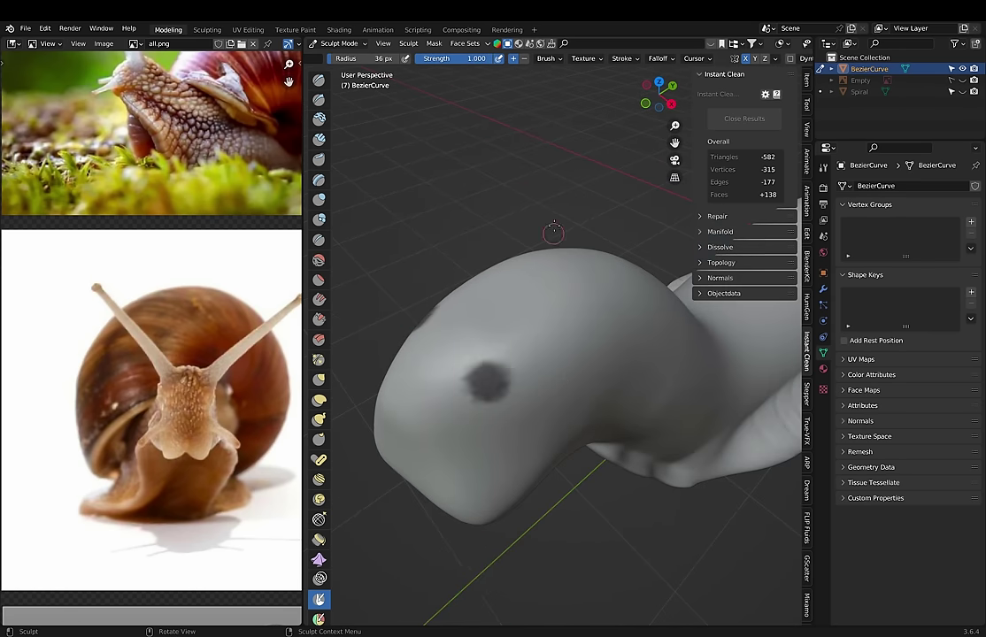
{"action": "key", "text": "Page_Up"}
{"action": "middle_click_drag", "start_coordinate": [513, 429], "coordinate": [561, 367]}
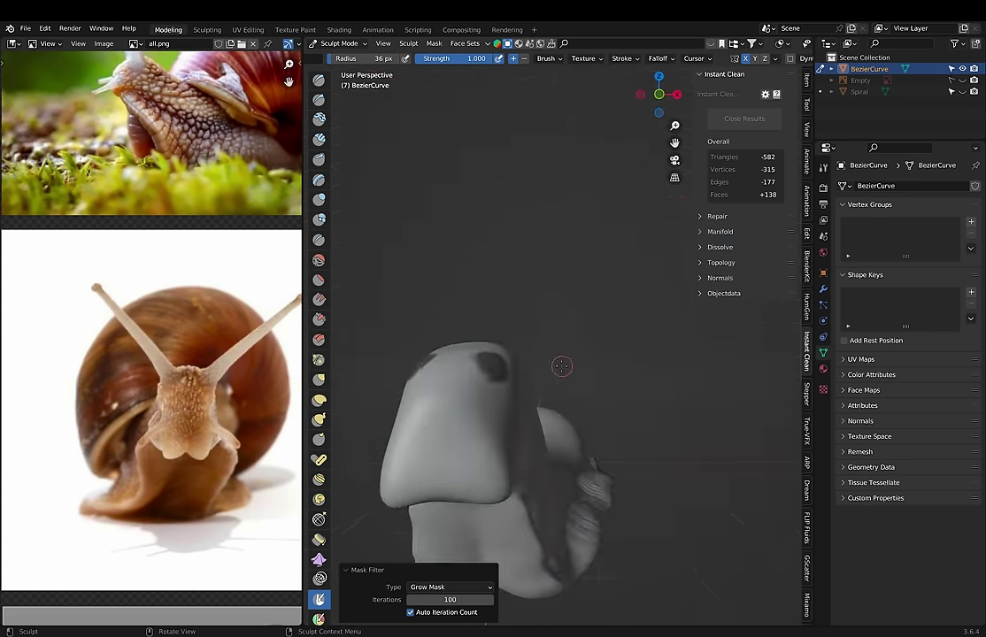
{"action": "key", "text": "k"}
{"action": "scroll", "coordinate": [584, 372], "scroll_direction": "down", "scroll_amount": 2}
{"action": "key", "text": "m"}
{"action": "key", "text": "ctrl+i"}
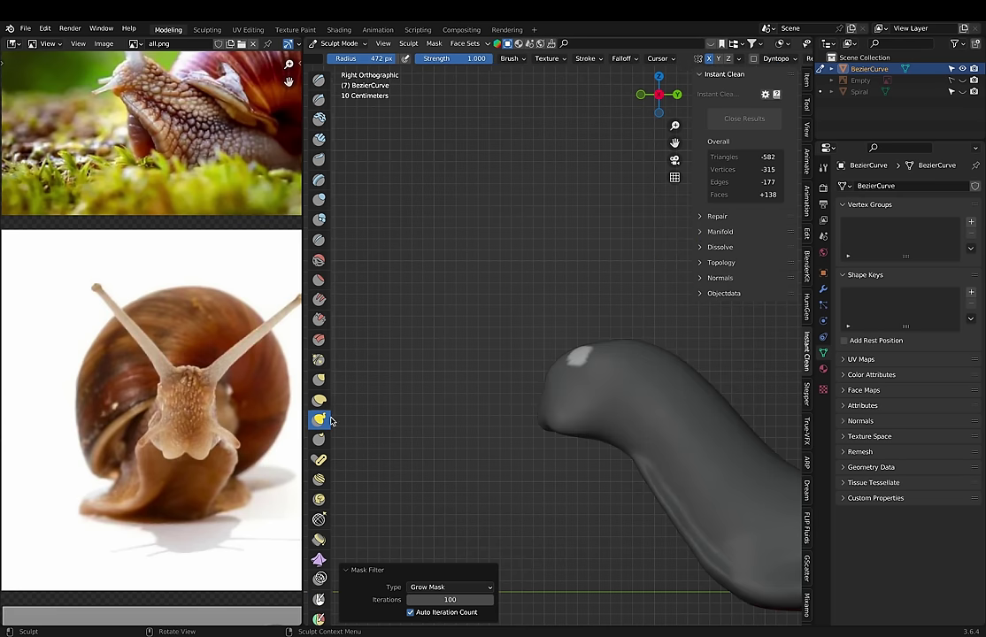
Step: Pick Snake Hook in front view and enable Dyntopo with detail sampled from the mesh
{"action": "left_click", "coordinate": [318, 420]}
{"action": "key", "text": "KP_1"}
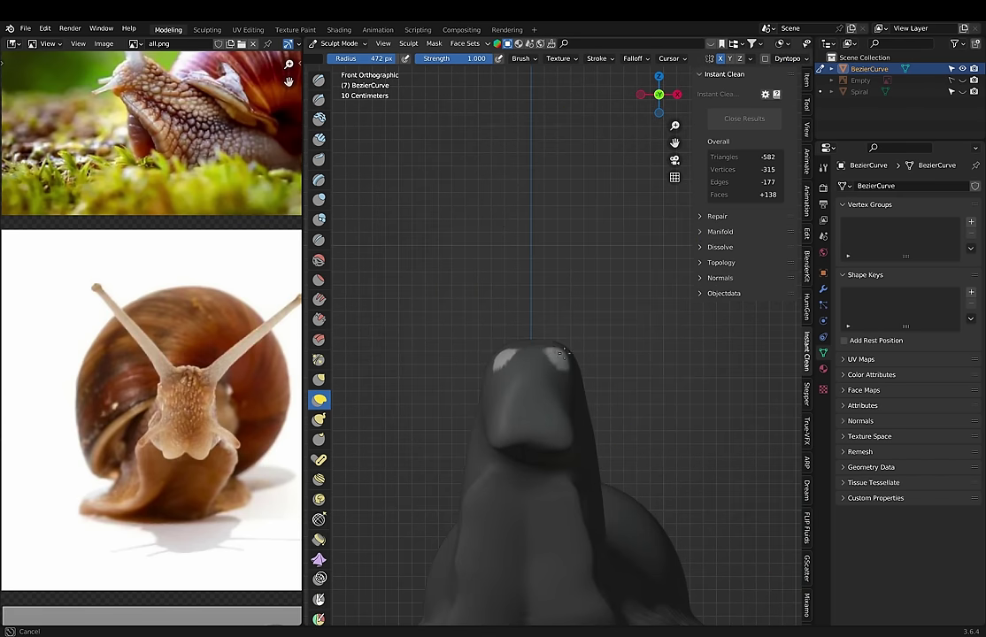
{"action": "left_click", "coordinate": [764, 58]}
{"action": "left_click", "coordinate": [788, 58]}
{"action": "left_click", "coordinate": [531, 372]}
Step: Pull the head spots up into long antennae, undoing a leftward tip pull
{"action": "left_click_drag", "start_coordinate": [575, 343], "coordinate": [567, 308]}
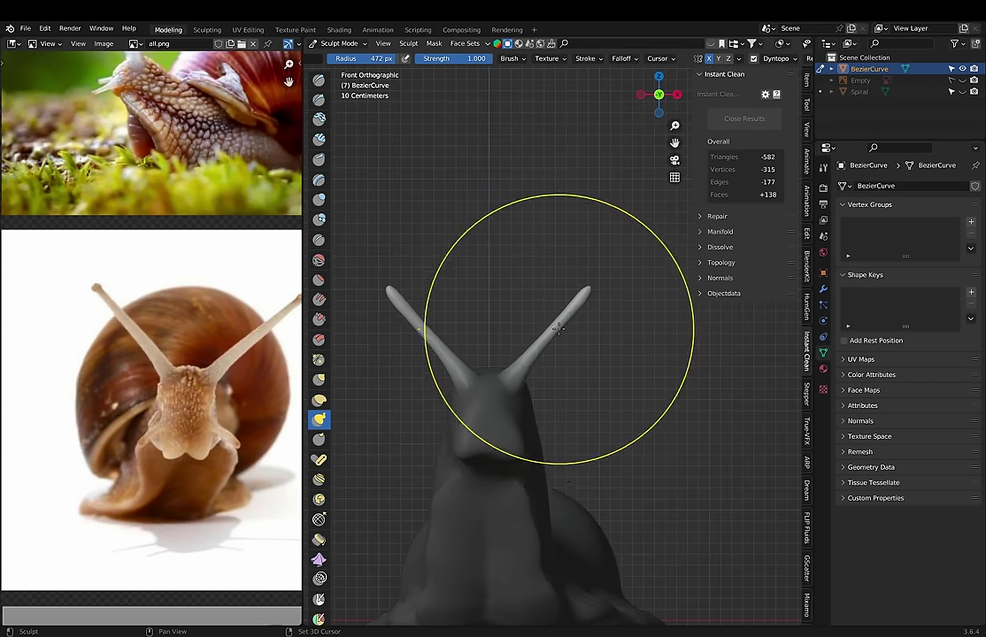
{"action": "scroll", "coordinate": [559, 328], "scroll_direction": "up", "scroll_amount": 4}
{"action": "scroll", "coordinate": [611, 284], "scroll_direction": "down", "scroll_amount": 5}
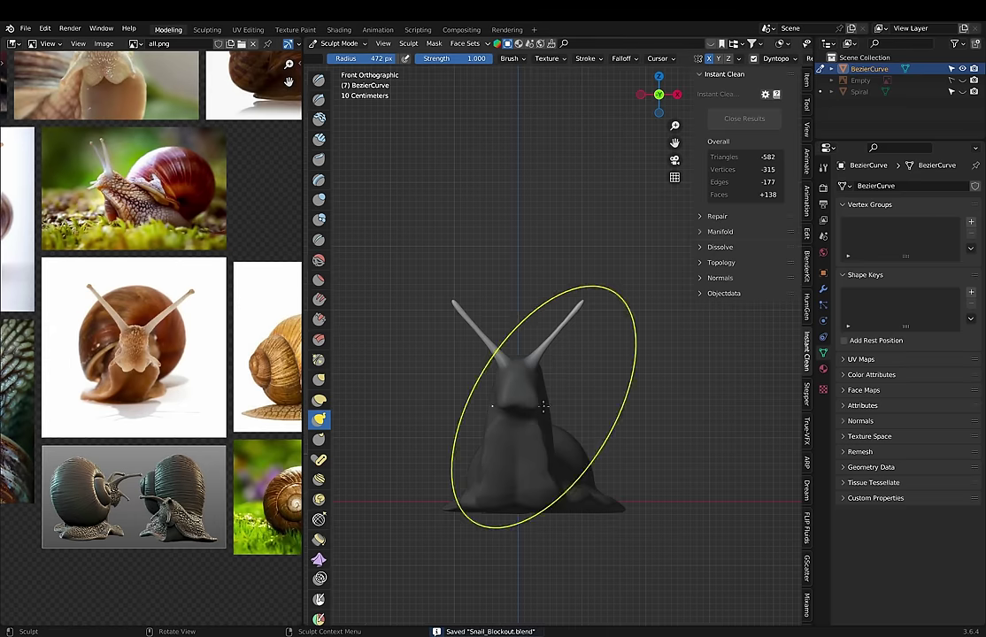
{"action": "key", "text": "KP_3"}
{"action": "scroll", "coordinate": [618, 357], "scroll_direction": "up", "scroll_amount": 4}
{"action": "mouse_move", "coordinate": [608, 276]}
{"action": "left_mouse_down"}
{"action": "mouse_move", "coordinate": [581, 268]}
{"action": "mouse_move", "coordinate": [579, 282]}
{"action": "mouse_move", "coordinate": [567, 222]}
{"action": "left_mouse_up"}
{"action": "key", "text": "ctrl+z"}
{"action": "key", "text": "KP_1"}
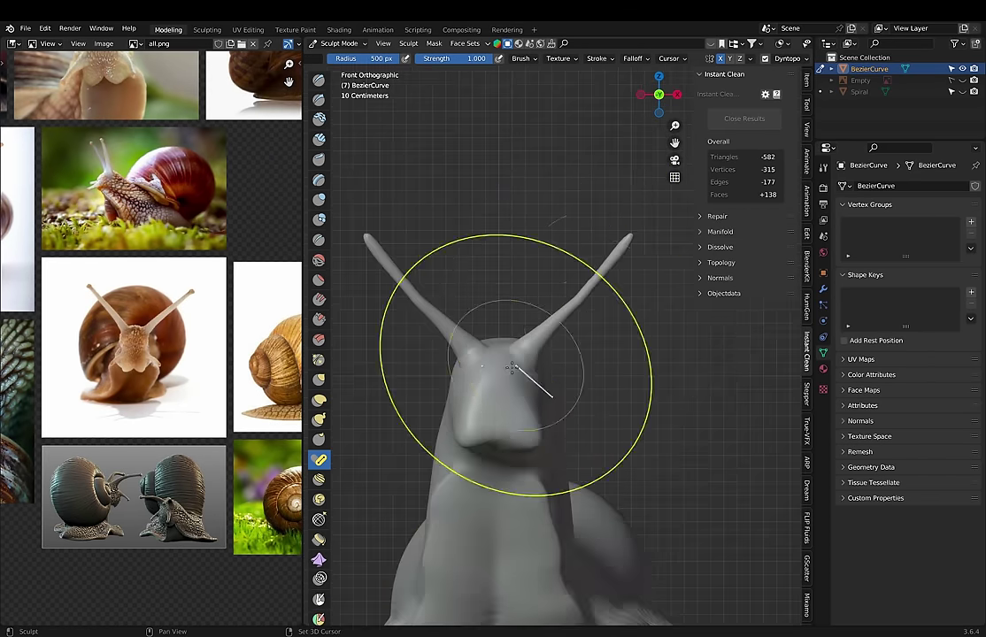
{"action": "middle_click_drag", "start_coordinate": [571, 280], "coordinate": [496, 271], "text": "shift"}
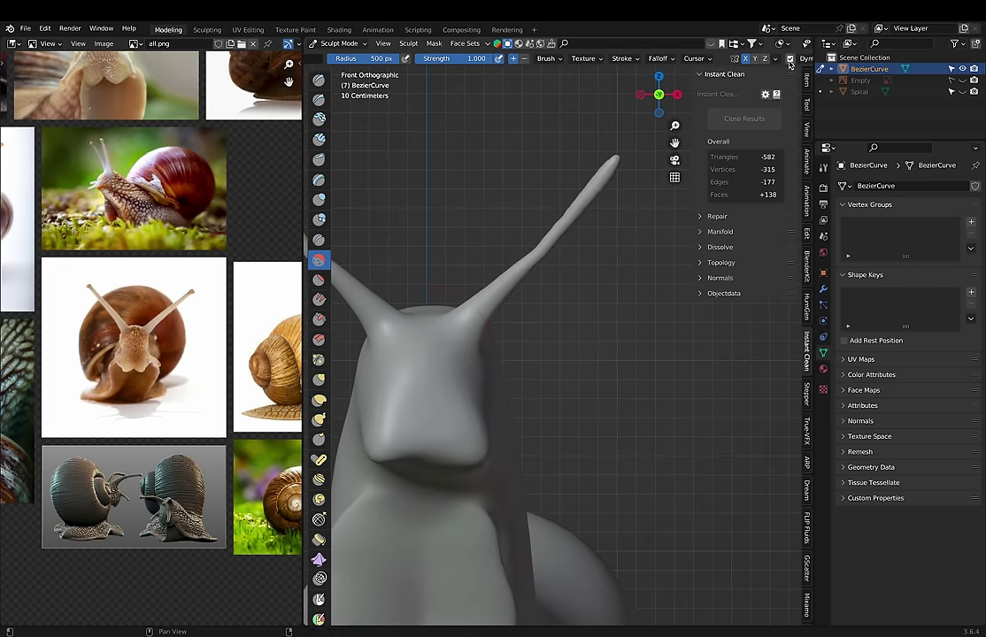
Step: Remesh the snail with a 0.0172 m voxel size
{"action": "key", "text": "r"}
{"action": "scroll", "coordinate": [787, 59], "scroll_direction": "down", "scroll_amount": 3}
{"action": "left_click", "coordinate": [787, 59]}
{"action": "key", "text": "r"}
{"action": "left_click", "coordinate": [541, 268]}
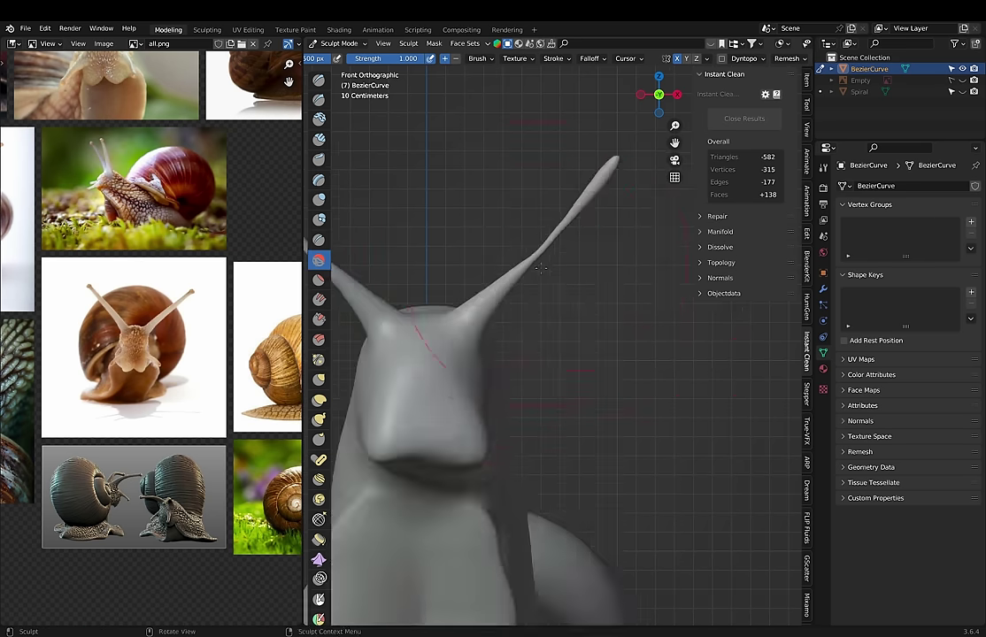
Step: Set the Grab brush to 0.194 strength and review the horns around the snail
{"action": "key", "text": "shift+f"}
{"action": "left_click", "coordinate": [522, 247]}
{"action": "key", "text": "g"}
{"action": "scroll", "coordinate": [511, 326], "scroll_direction": "up", "scroll_amount": 2}
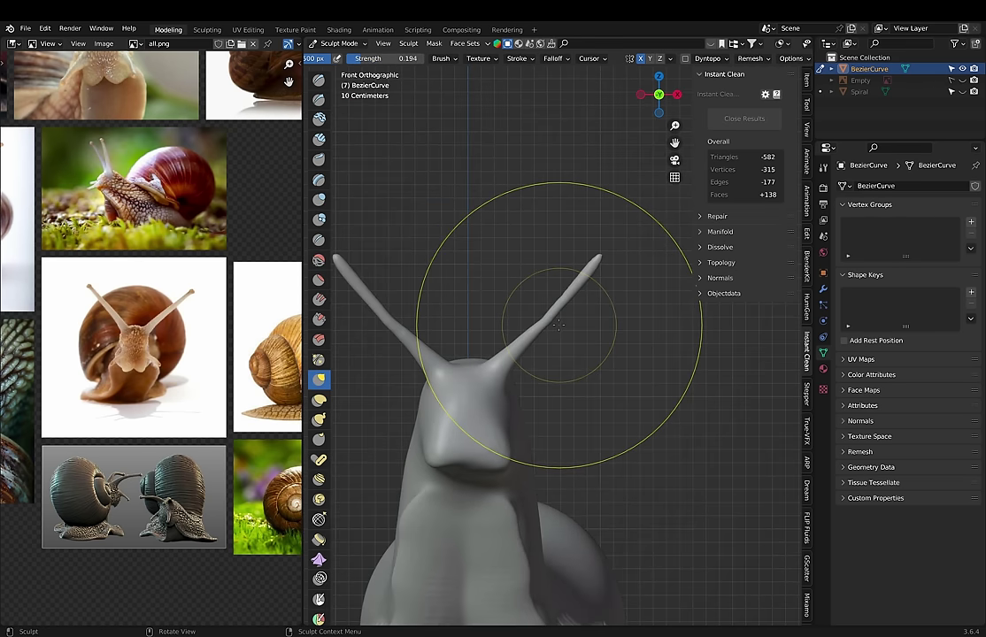
{"action": "scroll", "coordinate": [583, 240], "scroll_direction": "up", "scroll_amount": 3}
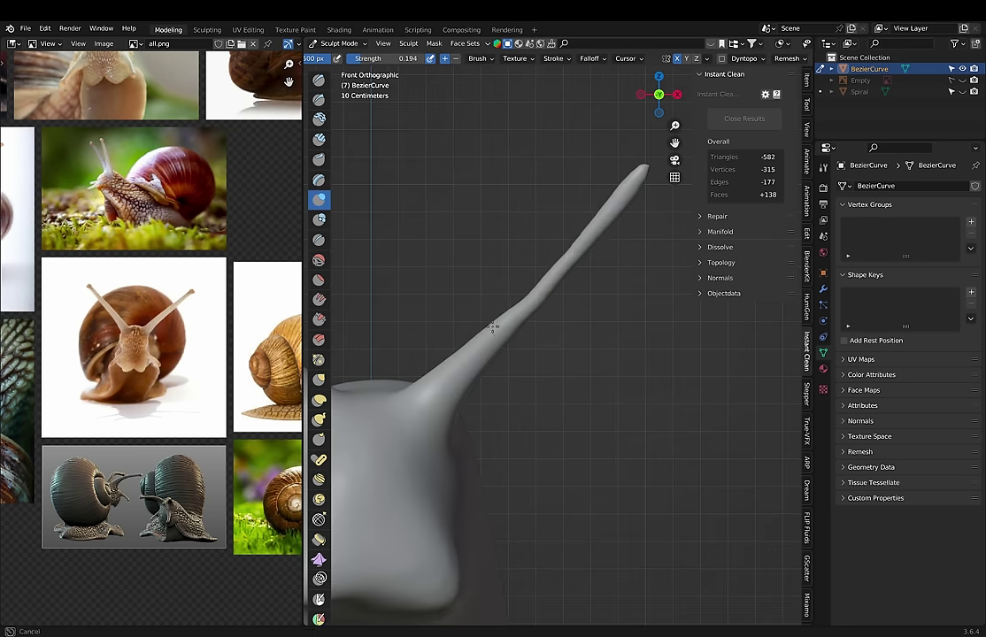
{"action": "middle_click_drag", "start_coordinate": [493, 327], "coordinate": [513, 279]}
{"action": "mouse_move", "coordinate": [472, 325]}
{"action": "middle_mouse_down", "text": "ctrl"}
{"action": "mouse_move", "coordinate": [556, 172]}
{"action": "mouse_move", "coordinate": [577, 191]}
{"action": "middle_mouse_up", "text": "ctrl"}
{"action": "scroll", "coordinate": [626, 247], "scroll_direction": "up", "scroll_amount": 2}
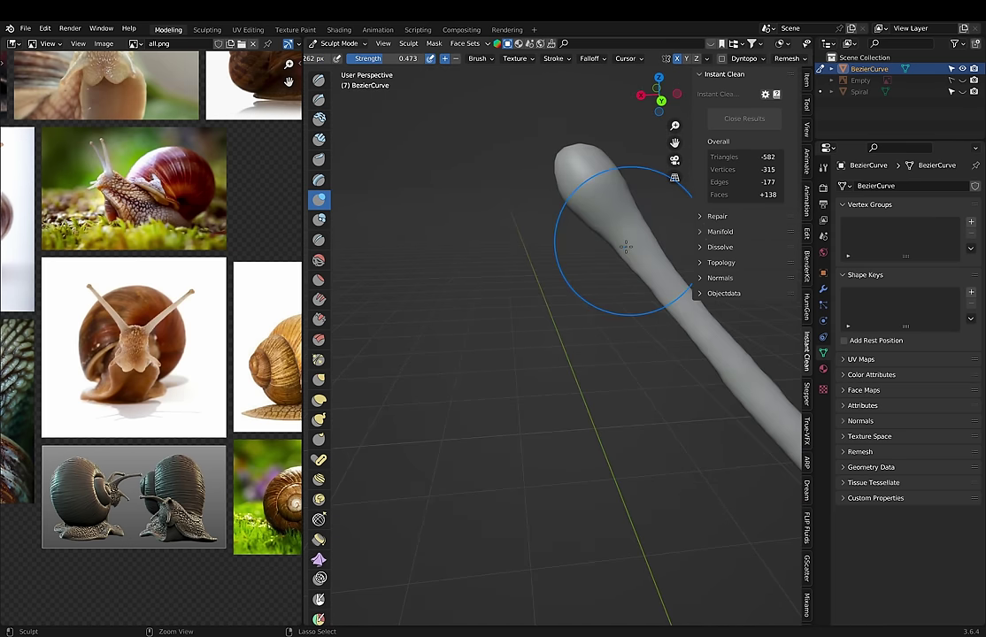
{"action": "mouse_move", "coordinate": [568, 238]}
{"action": "middle_mouse_down"}
{"action": "mouse_move", "coordinate": [549, 292]}
{"action": "mouse_move", "coordinate": [567, 337]}
{"action": "mouse_move", "coordinate": [602, 372]}
{"action": "middle_mouse_up"}
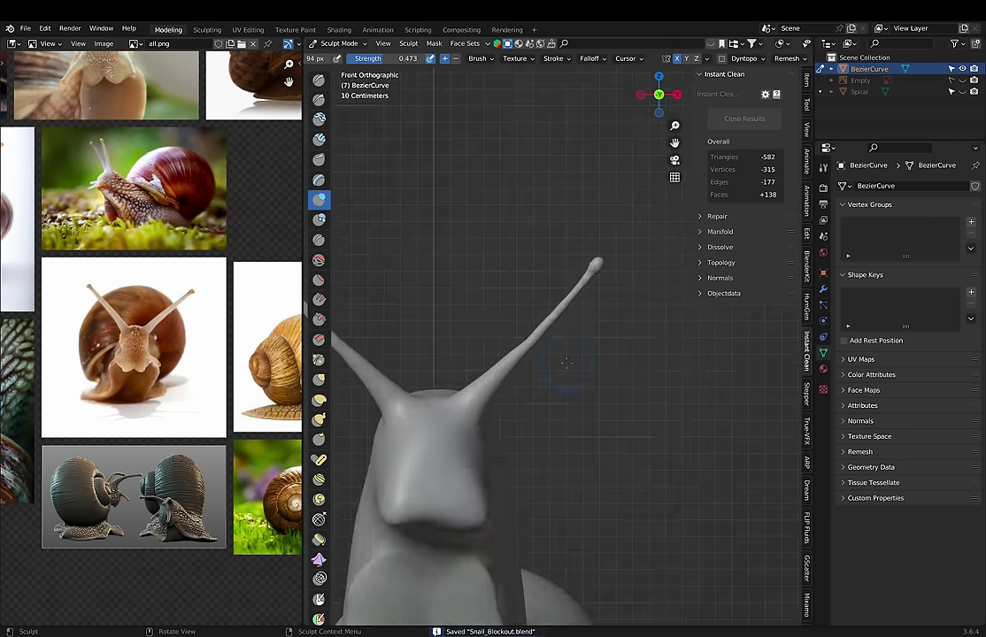
{"action": "scroll", "coordinate": [653, 427], "scroll_direction": "down", "scroll_amount": 4}
{"action": "middle_click_drag", "start_coordinate": [652, 428], "coordinate": [518, 351]}
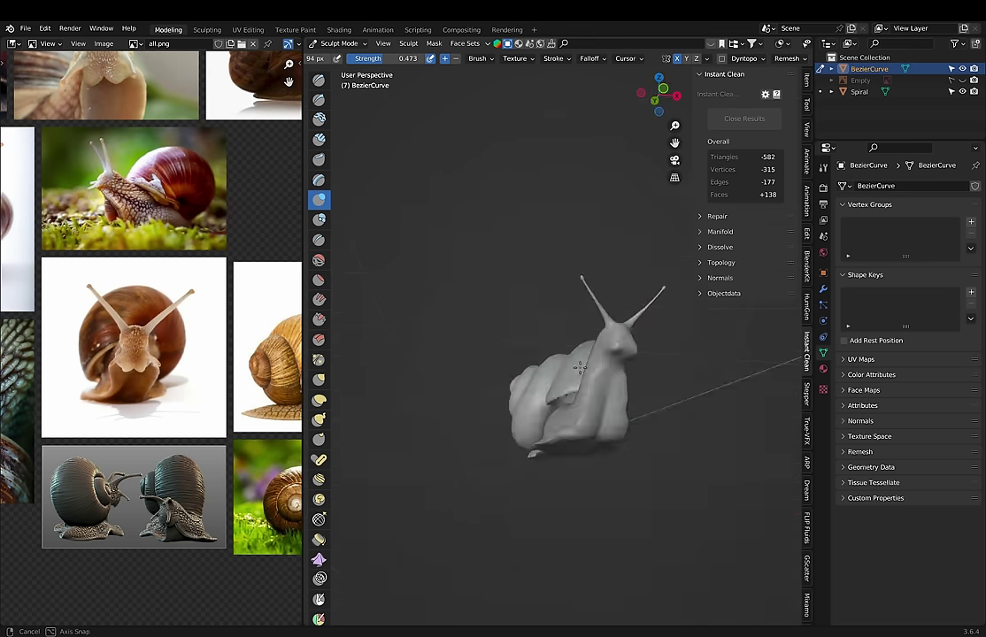
{"action": "middle_click_drag", "start_coordinate": [488, 423], "coordinate": [501, 475]}
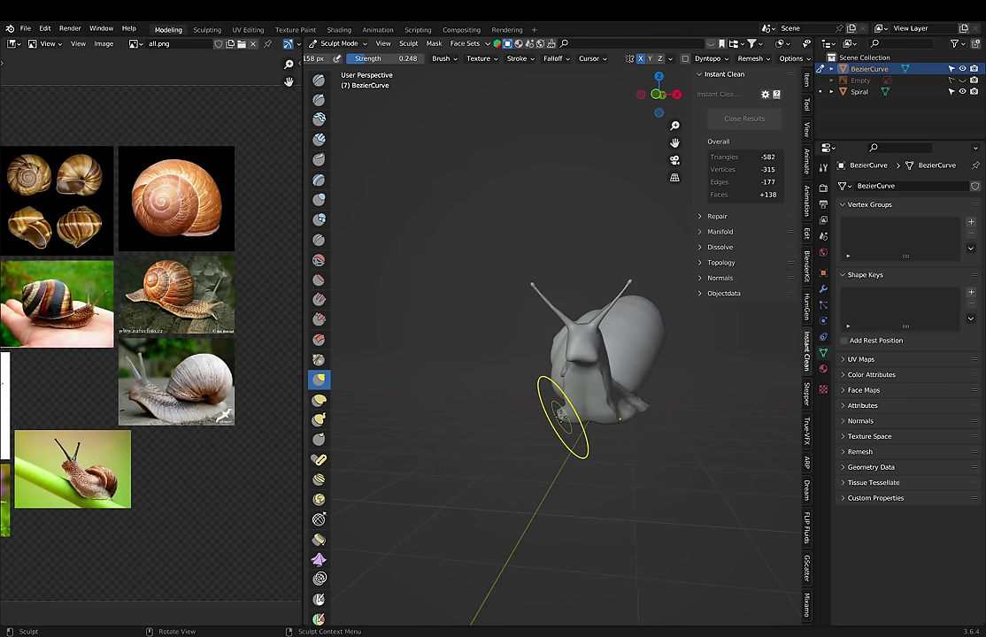
{"action": "mouse_move", "coordinate": [562, 416]}
{"action": "middle_mouse_down"}
{"action": "mouse_move", "coordinate": [535, 457]}
{"action": "mouse_move", "coordinate": [650, 452]}
{"action": "mouse_move", "coordinate": [548, 363]}
{"action": "mouse_move", "coordinate": [581, 358]}
{"action": "middle_mouse_up"}
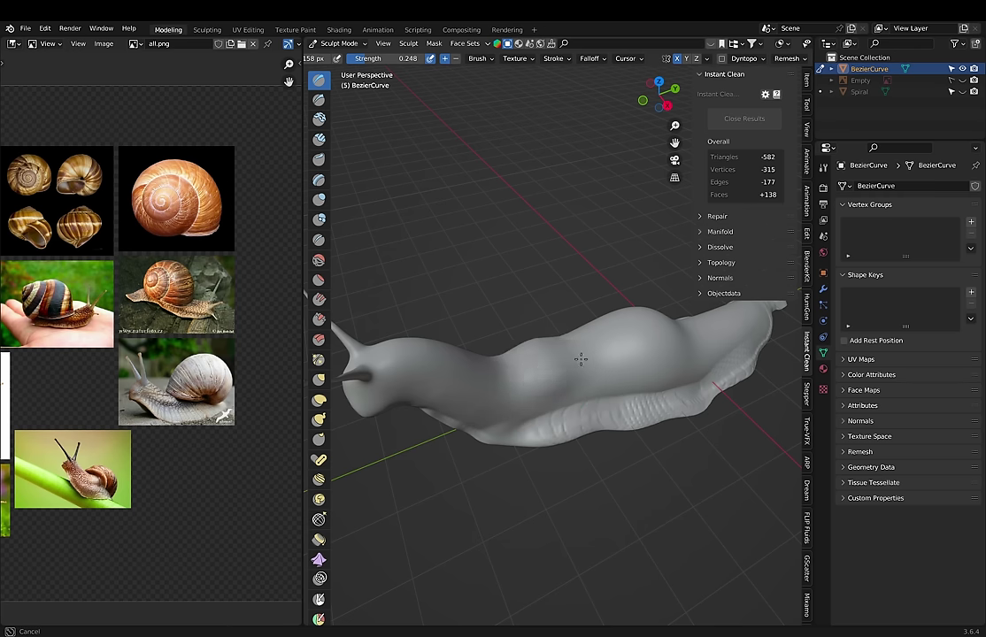
{"action": "middle_click_drag", "start_coordinate": [570, 400], "coordinate": [580, 434]}
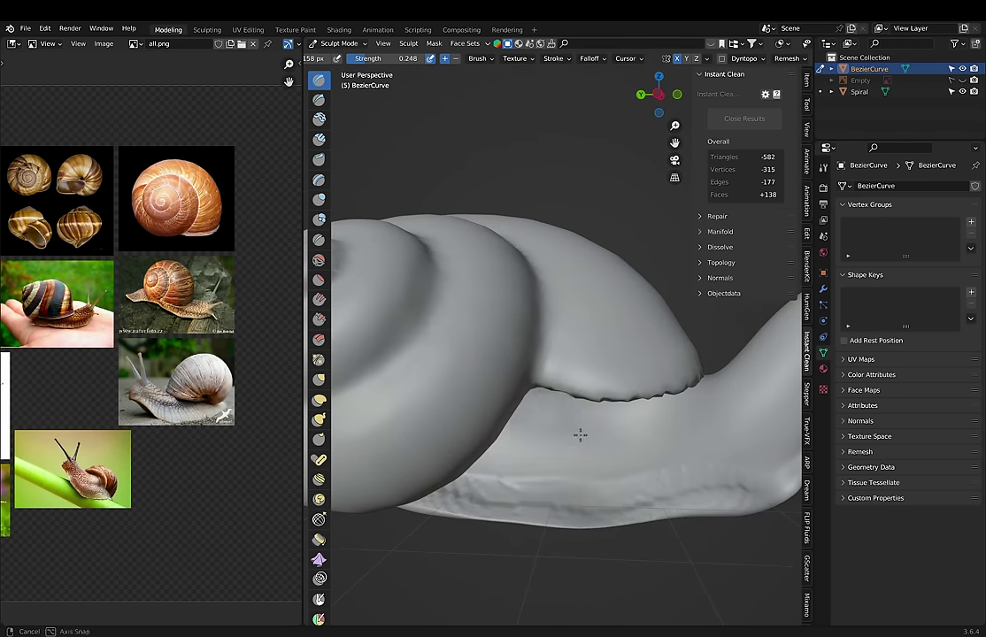
{"action": "mouse_move", "coordinate": [597, 391]}
{"action": "middle_mouse_down"}
{"action": "mouse_move", "coordinate": [616, 344]}
{"action": "mouse_move", "coordinate": [601, 391]}
{"action": "mouse_move", "coordinate": [534, 422]}
{"action": "mouse_move", "coordinate": [739, 401]}
{"action": "mouse_move", "coordinate": [551, 375]}
{"action": "mouse_move", "coordinate": [577, 385]}
{"action": "mouse_move", "coordinate": [654, 370]}
{"action": "mouse_move", "coordinate": [470, 483]}
{"action": "mouse_move", "coordinate": [483, 363]}
{"action": "middle_mouse_up"}
{"action": "middle_click_drag", "start_coordinate": [615, 379], "coordinate": [594, 549]}
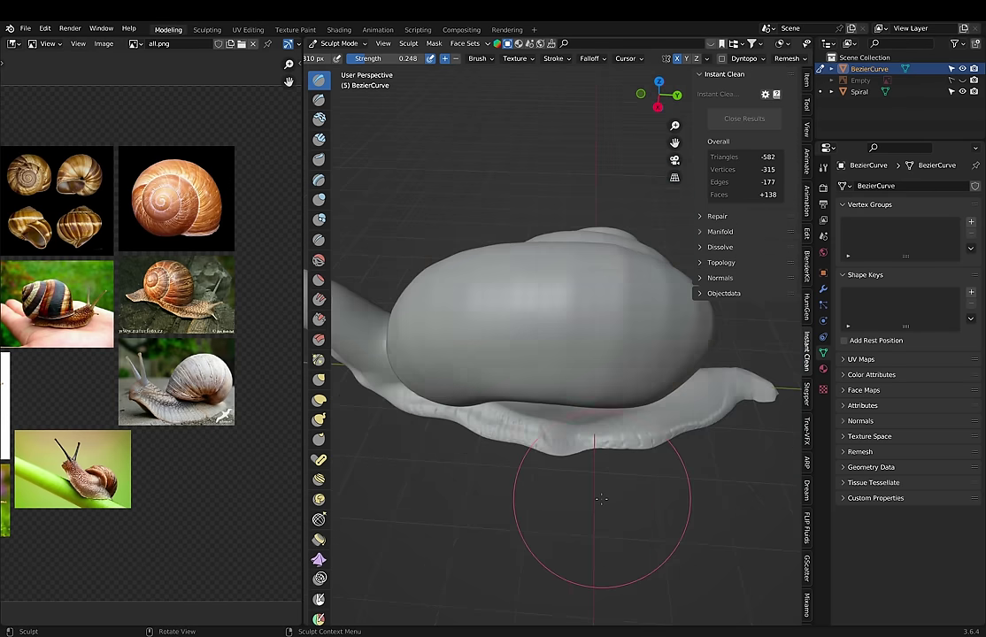
{"action": "key", "text": "KP_7"}
{"action": "scroll", "coordinate": [503, 363], "scroll_direction": "up", "scroll_amount": 3}
{"action": "middle_click_drag", "start_coordinate": [503, 363], "coordinate": [522, 303], "text": "shift"}
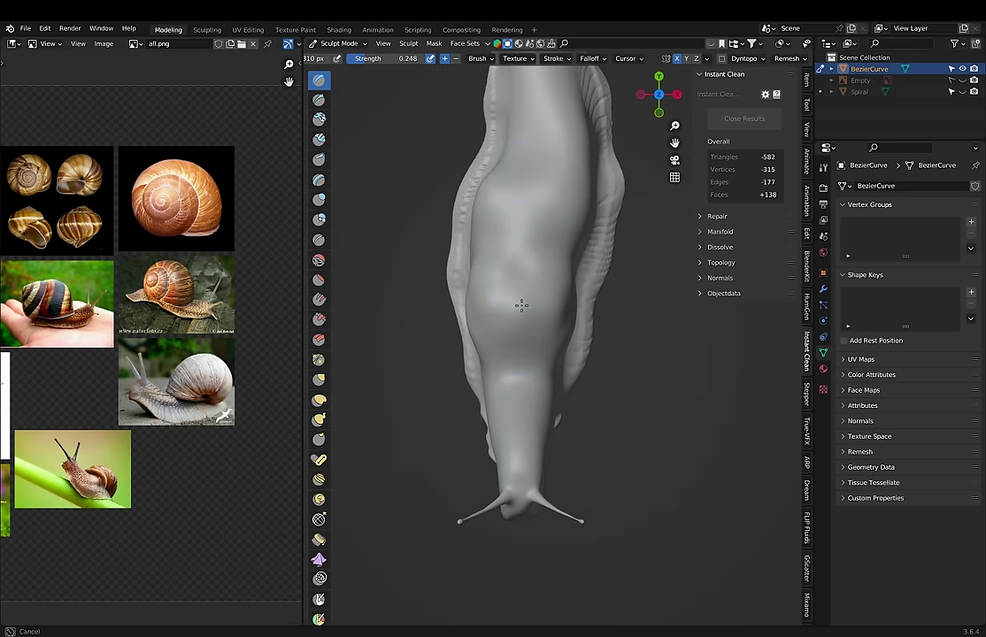
{"action": "key", "text": "g"}
{"action": "middle_click_drag", "start_coordinate": [575, 382], "coordinate": [468, 145]}
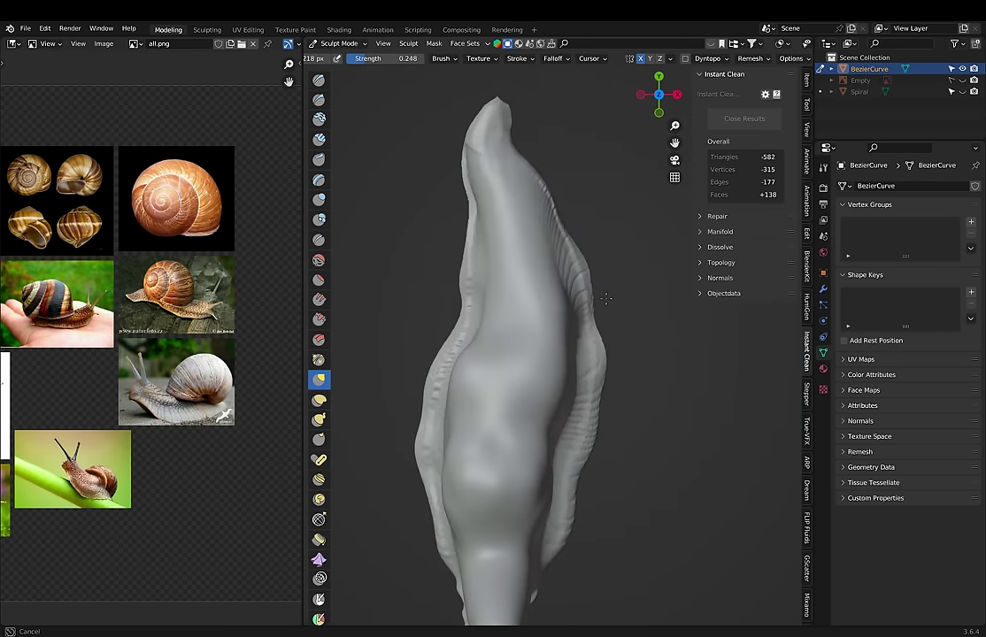
{"action": "key", "text": "g"}
{"action": "mouse_move", "coordinate": [481, 234]}
{"action": "middle_mouse_down"}
{"action": "mouse_move", "coordinate": [483, 142]}
{"action": "mouse_move", "coordinate": [570, 186]}
{"action": "middle_mouse_up"}
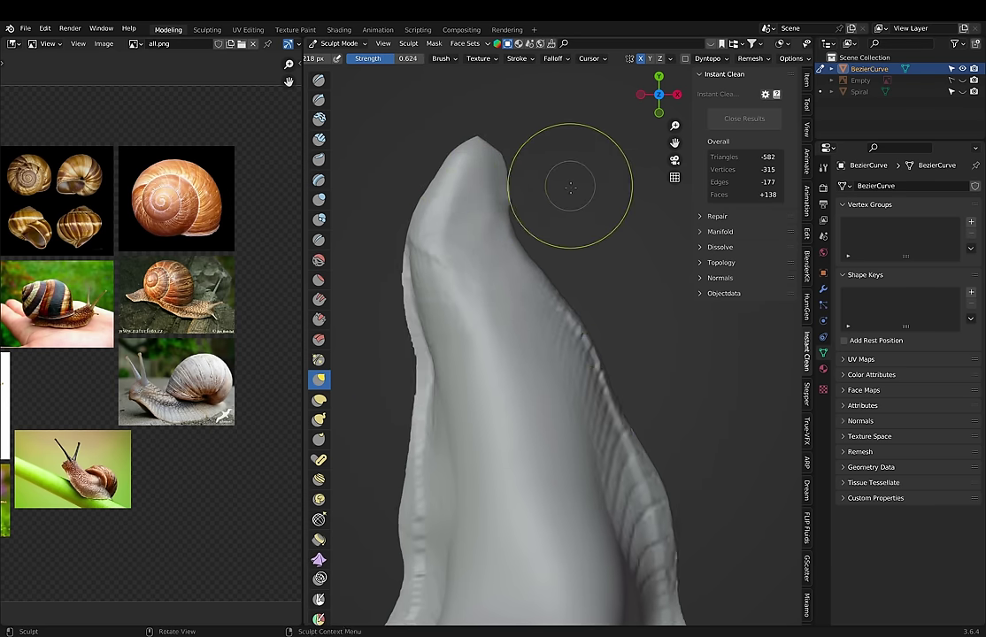
{"action": "mouse_move", "coordinate": [420, 268]}
{"action": "middle_mouse_down", "text": "shift"}
{"action": "mouse_move", "coordinate": [496, 359]}
{"action": "mouse_move", "coordinate": [551, 561]}
{"action": "middle_mouse_up", "text": "shift"}
{"action": "scroll", "coordinate": [687, 539], "scroll_direction": "down", "scroll_amount": 5}
{"action": "scroll", "coordinate": [478, 295], "scroll_direction": "up", "scroll_amount": 5}
{"action": "scroll", "coordinate": [478, 296], "scroll_direction": "down", "scroll_amount": 5}
{"action": "mouse_move", "coordinate": [478, 296]}
{"action": "middle_mouse_down"}
{"action": "mouse_move", "coordinate": [528, 430]}
{"action": "mouse_move", "coordinate": [589, 280]}
{"action": "mouse_move", "coordinate": [637, 265]}
{"action": "middle_mouse_up"}
{"action": "scroll", "coordinate": [474, 374], "scroll_direction": "up", "scroll_amount": 3}
{"action": "mouse_move", "coordinate": [474, 375]}
{"action": "middle_mouse_down"}
{"action": "mouse_move", "coordinate": [458, 396]}
{"action": "mouse_move", "coordinate": [525, 281]}
{"action": "middle_mouse_up"}
{"action": "scroll", "coordinate": [457, 397], "scroll_direction": "up", "scroll_amount": 2}
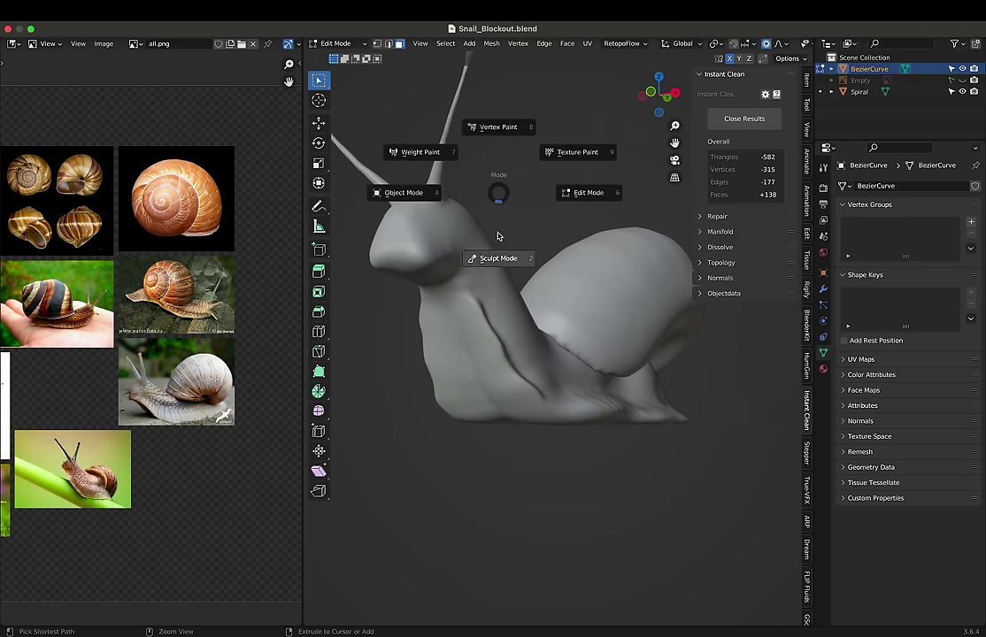
Step: Crease a line along the side of the head with the Crease brush at 0.297 strength
{"action": "mouse_move", "coordinate": [513, 192]}
{"action": "middle_mouse_down"}
{"action": "mouse_move", "coordinate": [572, 176]}
{"action": "mouse_move", "coordinate": [528, 286]}
{"action": "middle_mouse_up"}
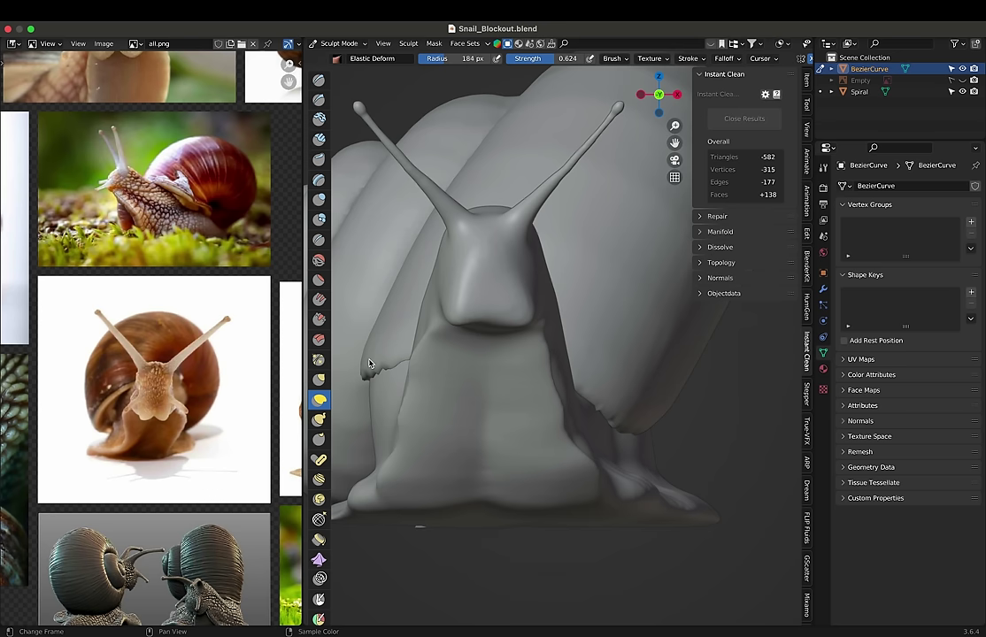
{"action": "mouse_move", "coordinate": [588, 263]}
{"action": "middle_mouse_down"}
{"action": "mouse_move", "coordinate": [484, 326]}
{"action": "mouse_move", "coordinate": [529, 363]}
{"action": "middle_mouse_up"}
{"action": "key", "text": "shift+c"}
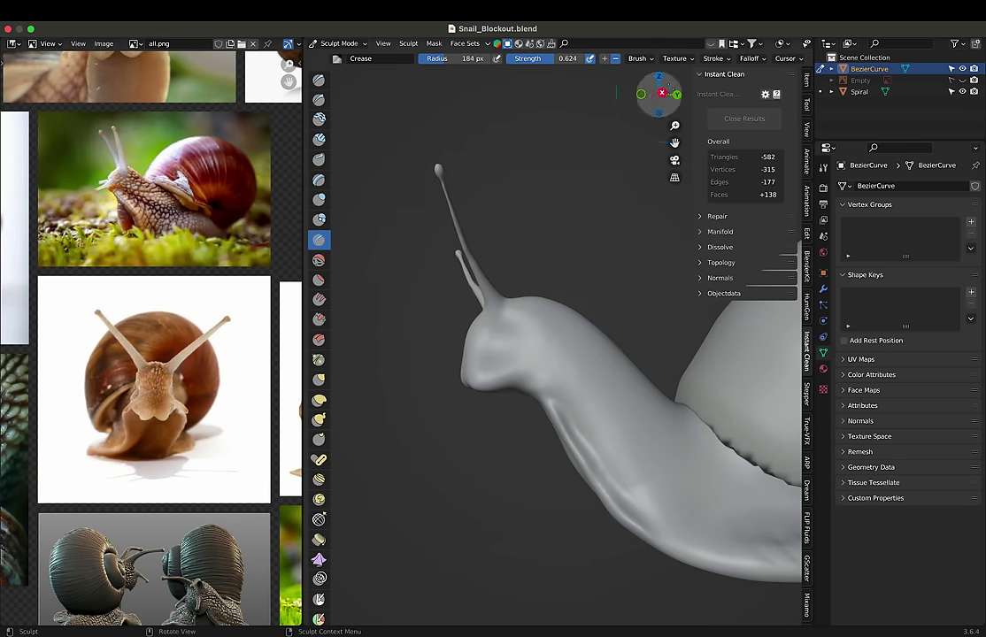
{"action": "left_click", "coordinate": [713, 59]}
{"action": "key", "text": "shift+f"}
{"action": "left_click_drag", "start_coordinate": [540, 351], "coordinate": [600, 363]}
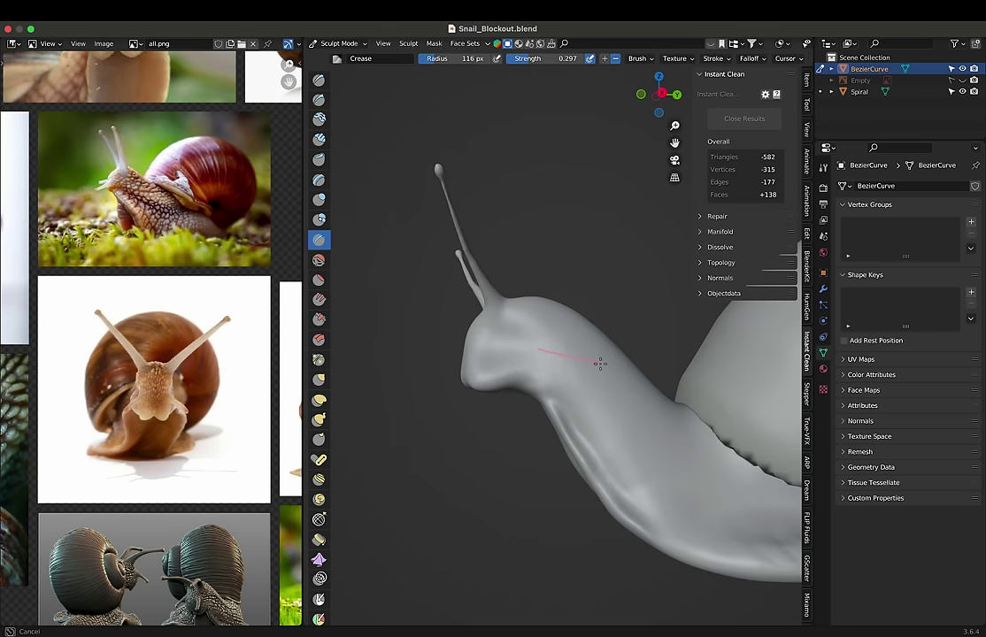
Step: Orbit to front and three-quarter head views, toggling between Mask and Crease brushes
{"action": "mouse_move", "coordinate": [792, 531]}
{"action": "middle_mouse_down"}
{"action": "mouse_move", "coordinate": [579, 474]}
{"action": "mouse_move", "coordinate": [609, 442]}
{"action": "middle_mouse_up"}
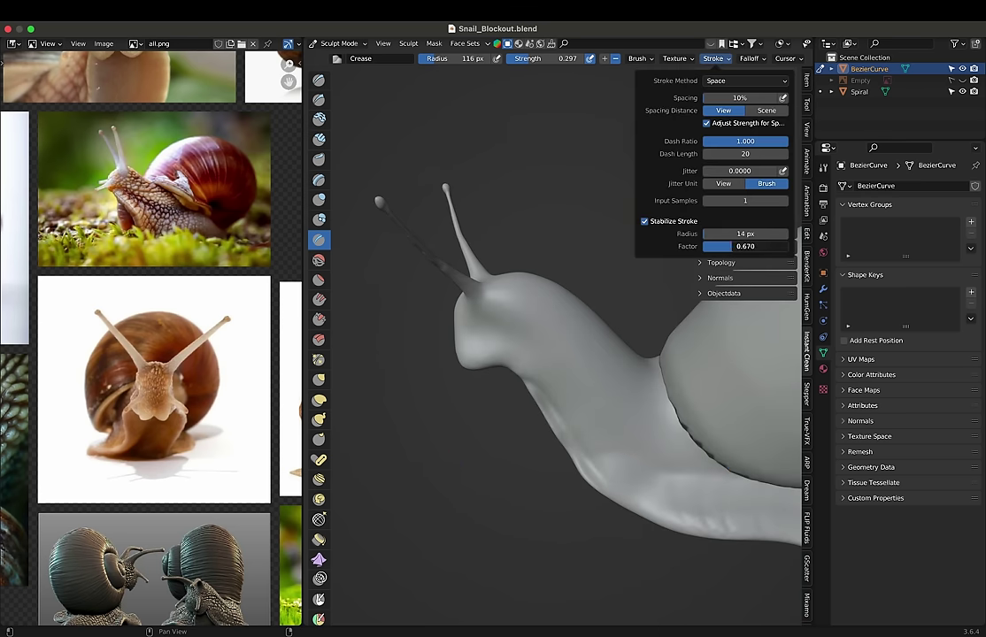
{"action": "mouse_move", "coordinate": [500, 535]}
{"action": "middle_mouse_down"}
{"action": "mouse_move", "coordinate": [549, 487]}
{"action": "mouse_move", "coordinate": [488, 425]}
{"action": "middle_mouse_up"}
{"action": "scroll", "coordinate": [554, 480], "scroll_direction": "up", "scroll_amount": 3}
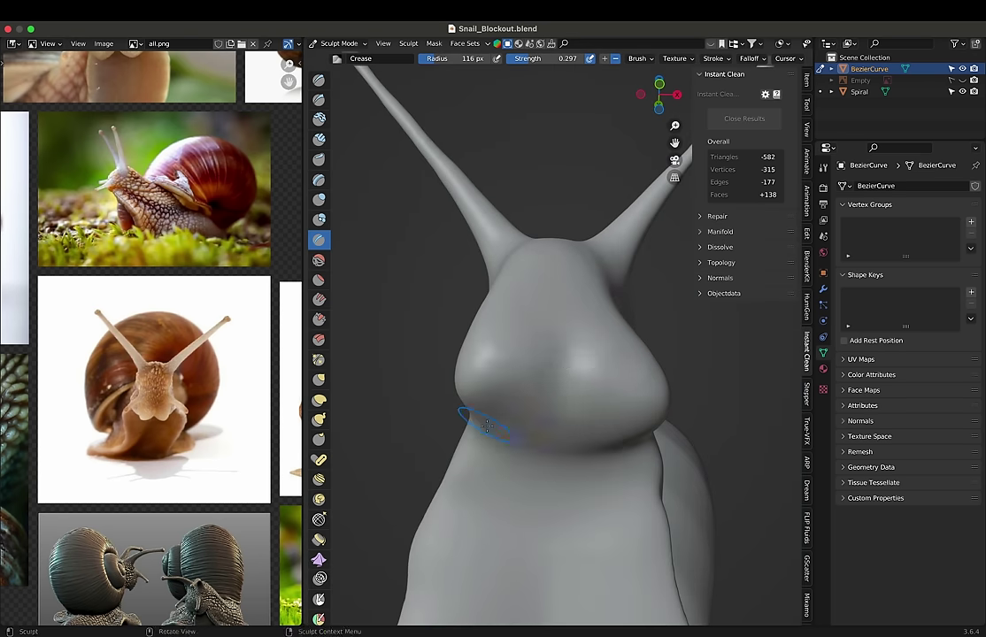
{"action": "mouse_move", "coordinate": [633, 298]}
{"action": "middle_mouse_down"}
{"action": "mouse_move", "coordinate": [557, 353]}
{"action": "mouse_move", "coordinate": [543, 317]}
{"action": "mouse_move", "coordinate": [578, 358]}
{"action": "mouse_move", "coordinate": [517, 374]}
{"action": "mouse_move", "coordinate": [612, 366]}
{"action": "middle_mouse_up"}
{"action": "key", "text": "m"}
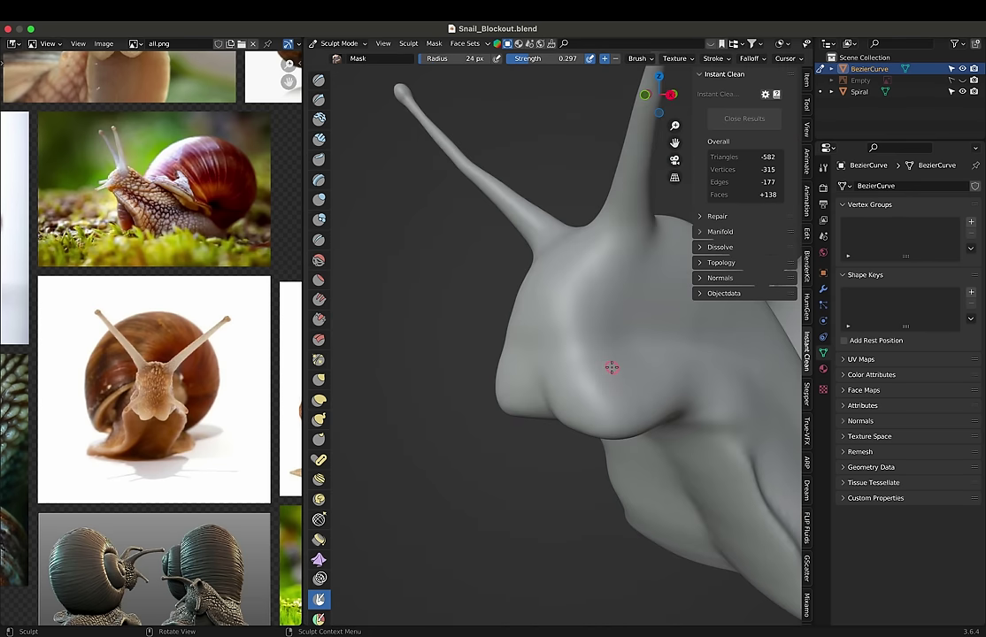
{"action": "key", "text": "shift+c"}
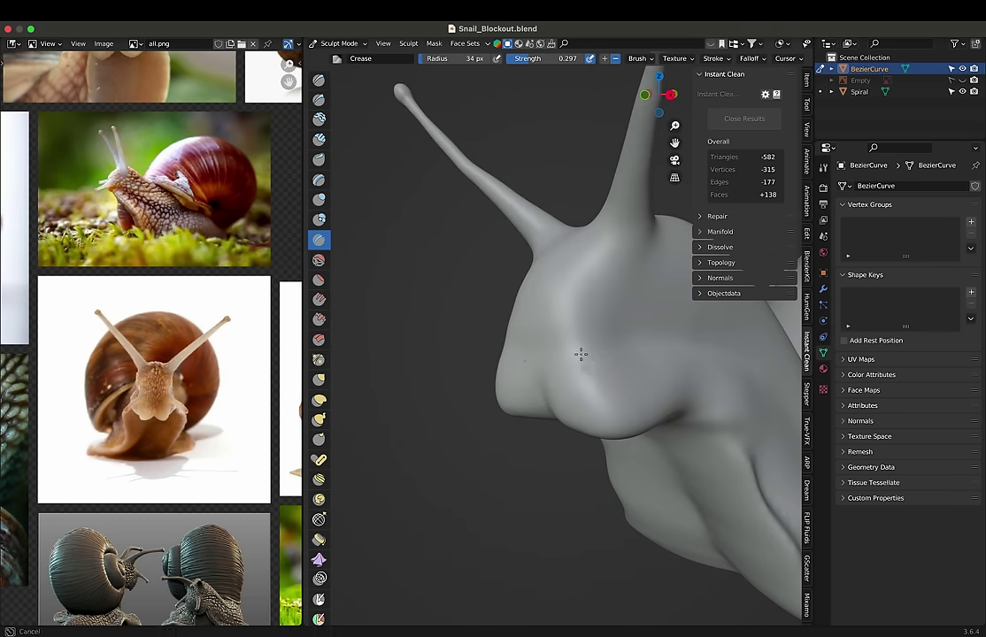
{"action": "key", "text": "Escape"}
Step: Switch through the Draw and Mask brushes and check their stroke settings
{"action": "middle_click_drag", "start_coordinate": [624, 327], "coordinate": [512, 413]}
{"action": "key", "text": "x"}
{"action": "scroll", "coordinate": [513, 414], "scroll_direction": "up", "scroll_amount": 3}
{"action": "scroll", "coordinate": [557, 357], "scroll_direction": "up", "scroll_amount": 3}
{"action": "key", "text": "m"}
{"action": "left_click", "coordinate": [712, 59]}
{"action": "scroll", "coordinate": [322, 593], "scroll_direction": "down", "scroll_amount": 2}
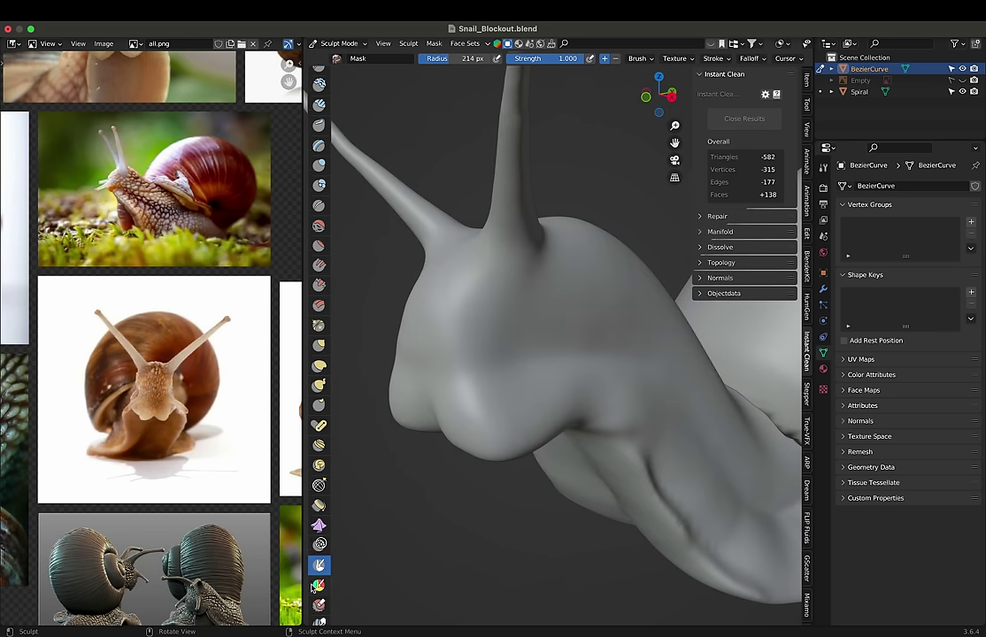
Step: Rename the BezierCurve object to Snail in the Outliner
{"action": "double_click", "coordinate": [858, 69]}
{"action": "type", "text": "Snail"}
{"action": "key", "text": "Return"}
{"action": "type", "text": "Shell"}
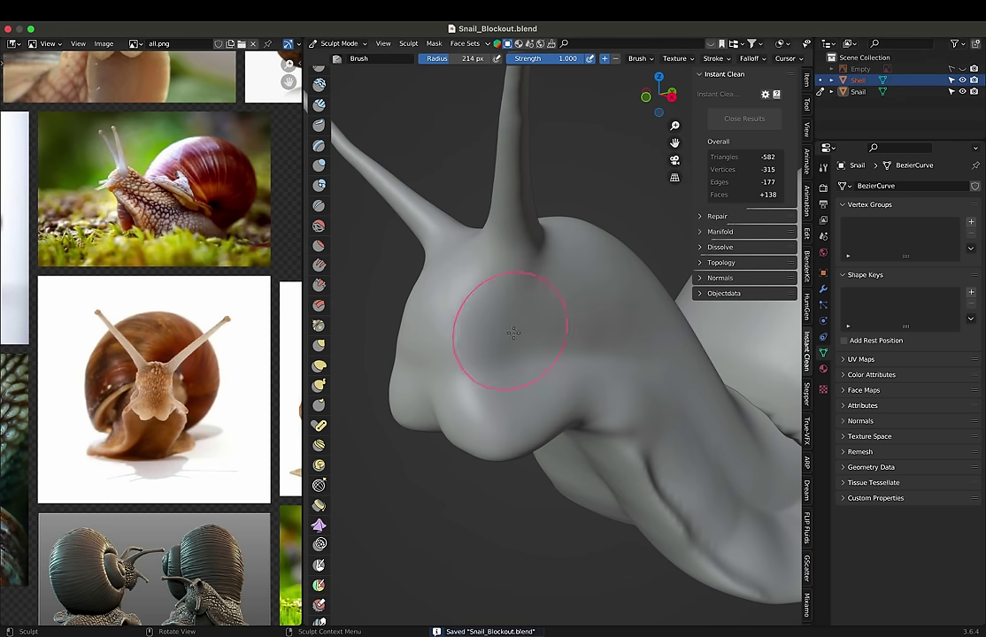
Step: Undo a stray crease, restore viewport overlays, clear the mask and make Snail active
{"action": "left_click_drag", "start_coordinate": [518, 343], "coordinate": [578, 264]}
{"action": "key", "text": "ctrl+z"}
{"action": "left_click", "coordinate": [383, 43]}
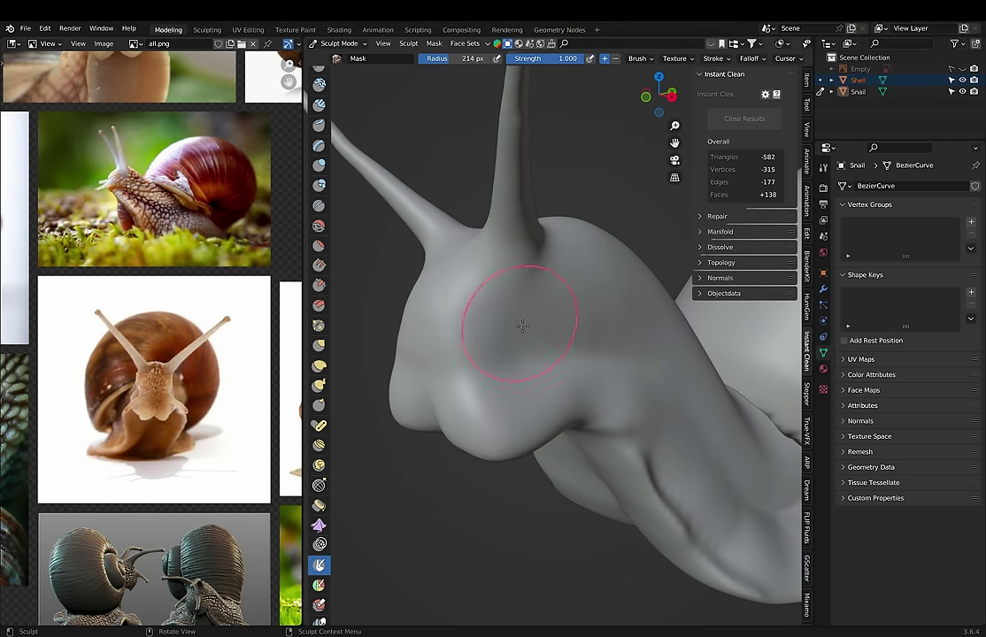
{"action": "left_click", "coordinate": [383, 43]}
{"action": "key", "text": "shift+alt+z"}
{"action": "key", "text": "alt+m"}
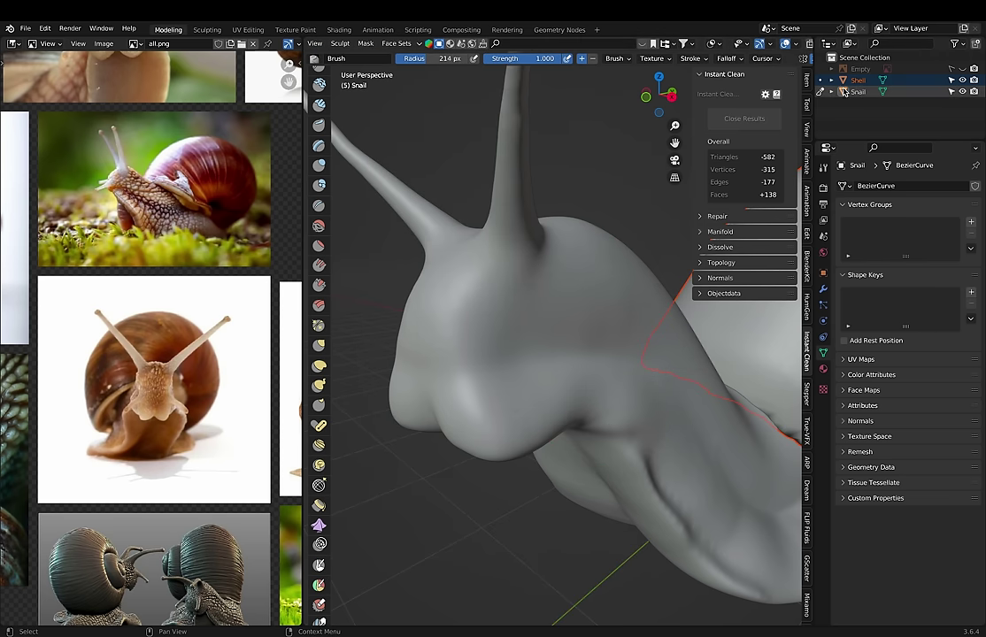
{"action": "left_click", "coordinate": [855, 91]}
Step: Orbit to the snail's face, clear the mask and preview the remesh voxel size
{"action": "mouse_move", "coordinate": [387, 492]}
{"action": "middle_mouse_down"}
{"action": "mouse_move", "coordinate": [480, 378]}
{"action": "mouse_move", "coordinate": [462, 412]}
{"action": "mouse_move", "coordinate": [505, 442]}
{"action": "middle_mouse_up"}
{"action": "mouse_move", "coordinate": [580, 434]}
{"action": "middle_mouse_down"}
{"action": "mouse_move", "coordinate": [741, 408]}
{"action": "mouse_move", "coordinate": [642, 362]}
{"action": "middle_mouse_up"}
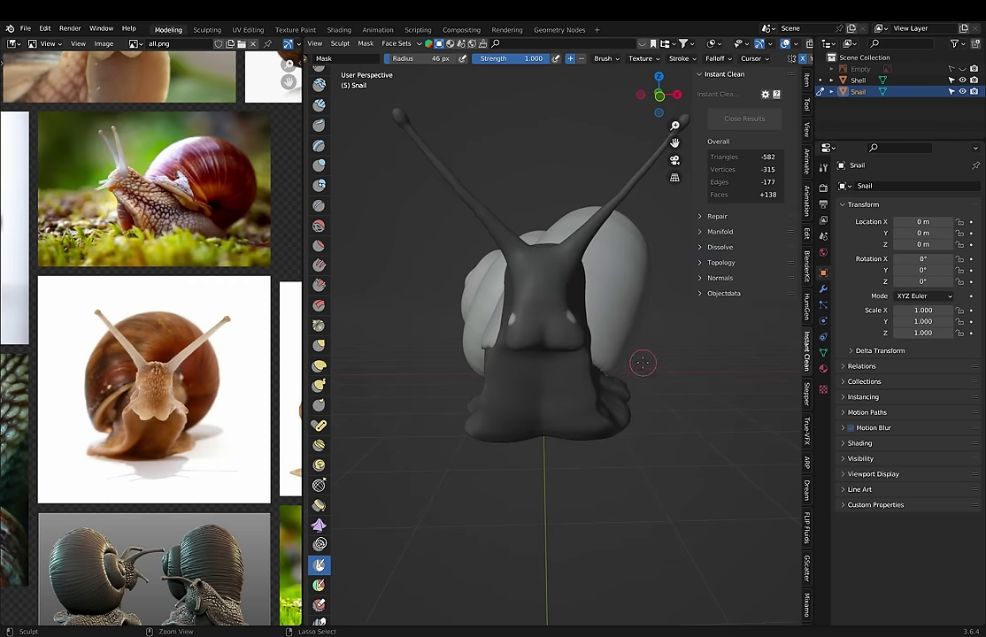
{"action": "scroll", "coordinate": [467, 382], "scroll_direction": "up", "scroll_amount": 2}
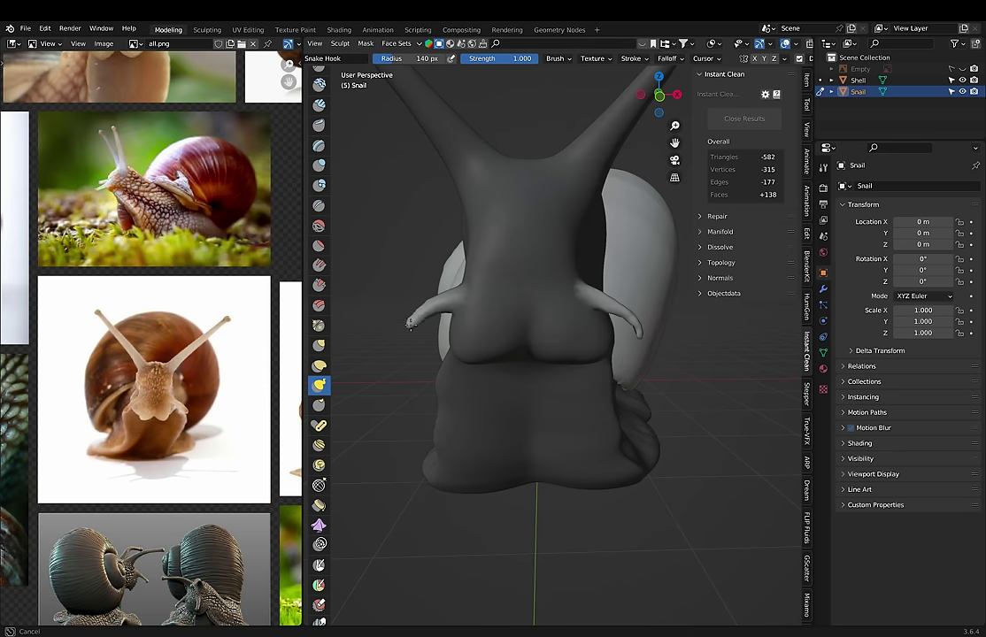
{"action": "middle_click_drag", "start_coordinate": [616, 306], "coordinate": [566, 301]}
{"action": "scroll", "coordinate": [322, 99], "scroll_direction": "up", "scroll_amount": 2}
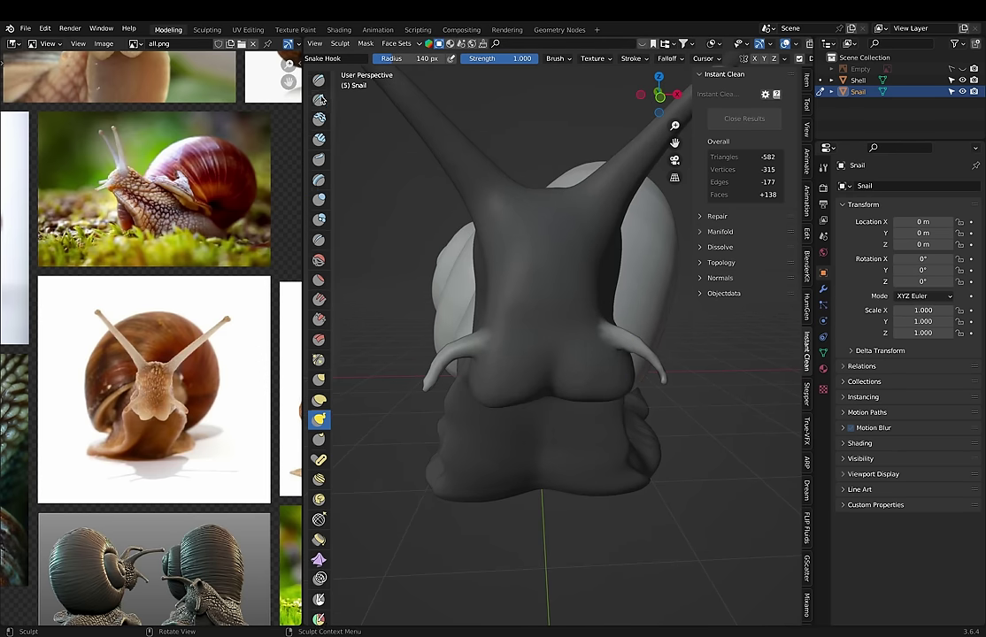
{"action": "key", "text": "m"}
{"action": "key", "text": "alt+m"}
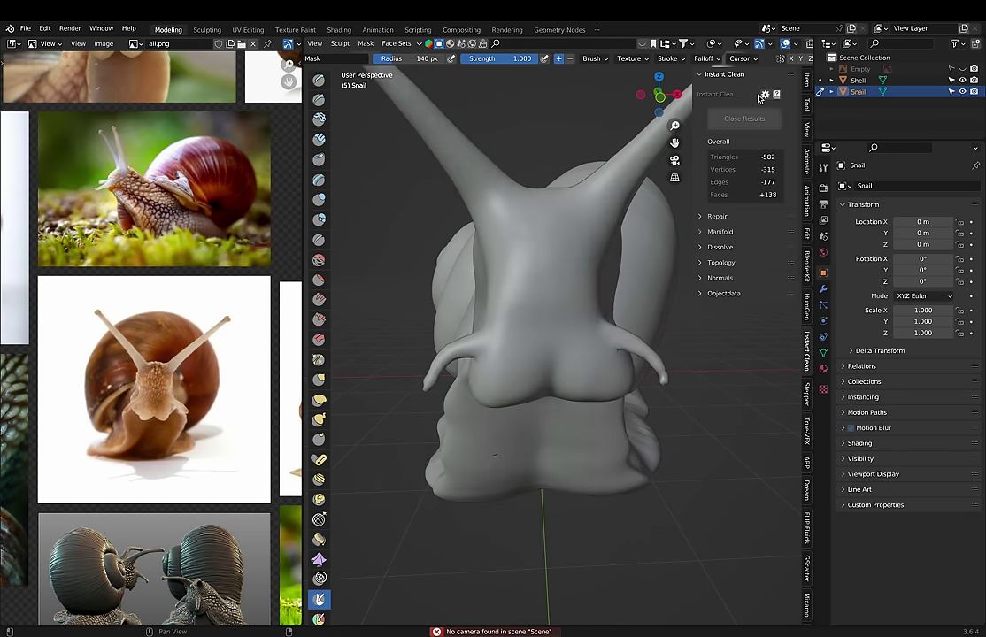
{"action": "scroll", "coordinate": [658, 55], "scroll_direction": "down", "scroll_amount": 2}
{"action": "key", "text": "r"}
{"action": "left_click", "coordinate": [660, 359]}
{"action": "middle_click_drag", "start_coordinate": [660, 359], "coordinate": [615, 394]}
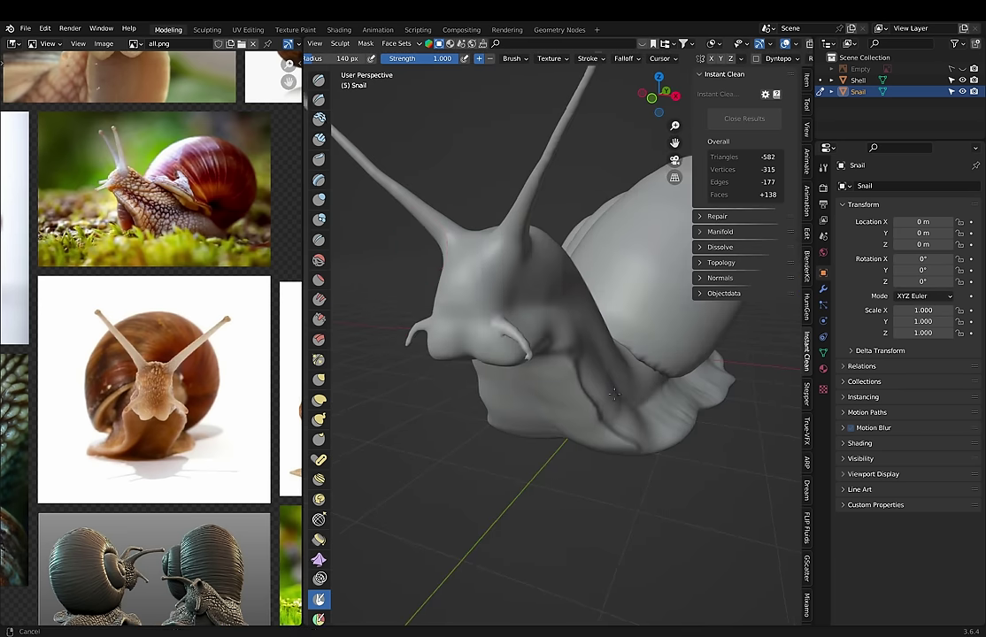
Step: Switch to the Grab and then Inflate brushes while orbiting around the head
{"action": "key", "text": "g"}
{"action": "mouse_move", "coordinate": [503, 326]}
{"action": "middle_mouse_down"}
{"action": "mouse_move", "coordinate": [528, 381]}
{"action": "mouse_move", "coordinate": [417, 363]}
{"action": "middle_mouse_up"}
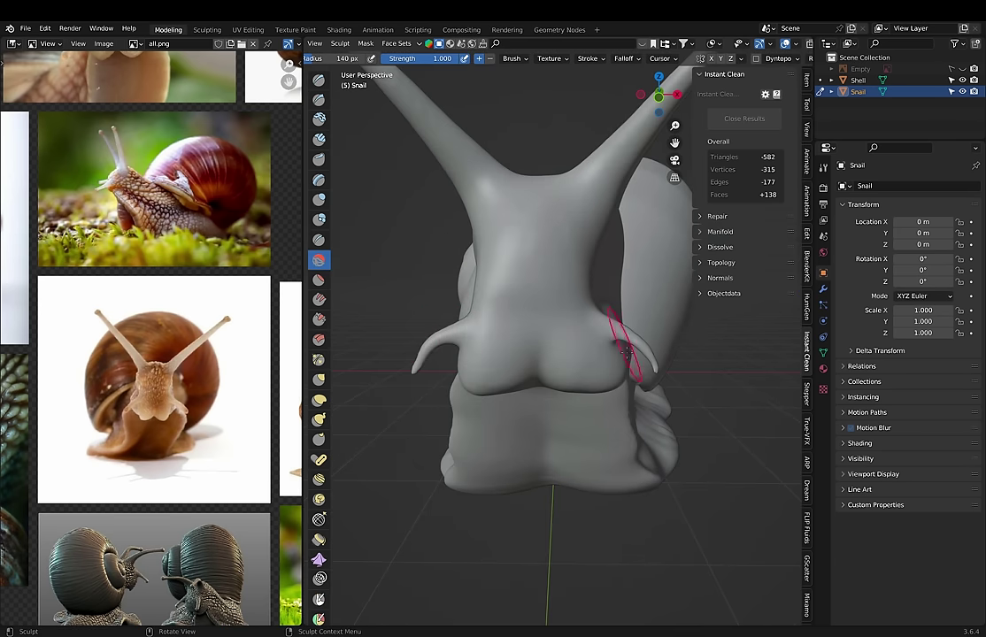
{"action": "scroll", "coordinate": [651, 363], "scroll_direction": "up", "scroll_amount": 3}
{"action": "mouse_move", "coordinate": [651, 363]}
{"action": "middle_mouse_down"}
{"action": "mouse_move", "coordinate": [570, 446]}
{"action": "mouse_move", "coordinate": [655, 316]}
{"action": "middle_mouse_up"}
{"action": "key", "text": "i"}
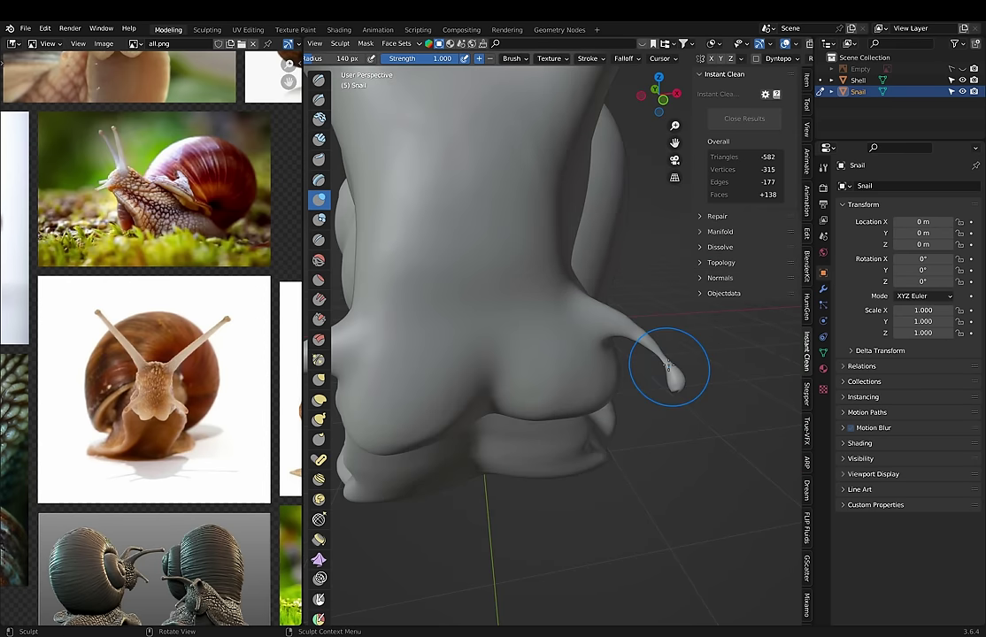
{"action": "middle_click_drag", "start_coordinate": [580, 442], "coordinate": [584, 413]}
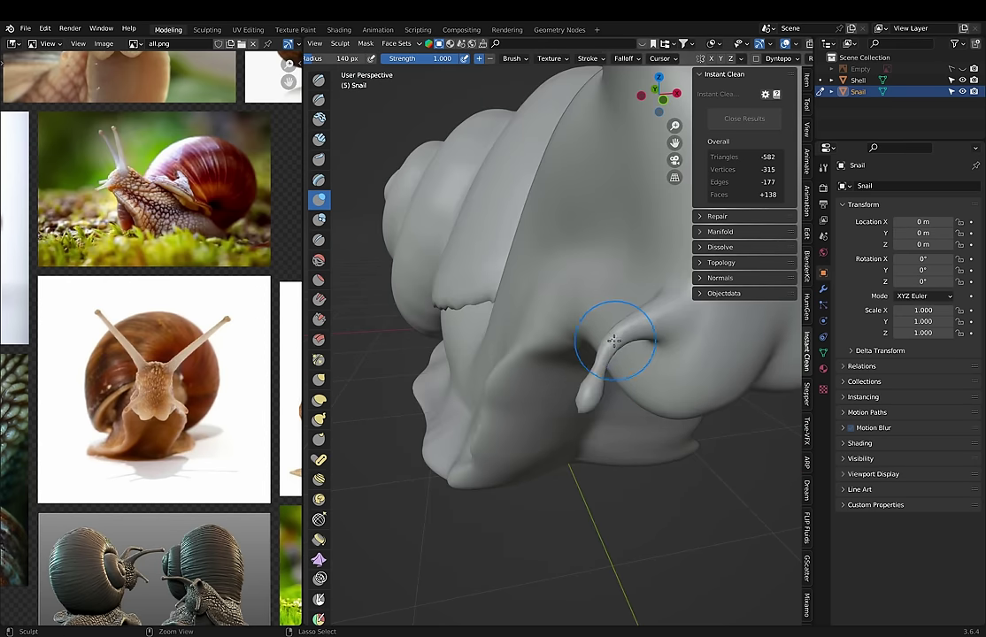
Step: Frame the snail's face from the front and enlarge the brush radius to 224 px
{"action": "mouse_move", "coordinate": [613, 340]}
{"action": "middle_mouse_down", "text": "alt"}
{"action": "mouse_move", "coordinate": [637, 266]}
{"action": "mouse_move", "coordinate": [641, 196]}
{"action": "mouse_move", "coordinate": [568, 344]}
{"action": "middle_mouse_up", "text": "alt"}
{"action": "key", "text": "g"}
{"action": "scroll", "coordinate": [637, 266], "scroll_direction": "up", "scroll_amount": 4}
{"action": "key", "text": "f"}
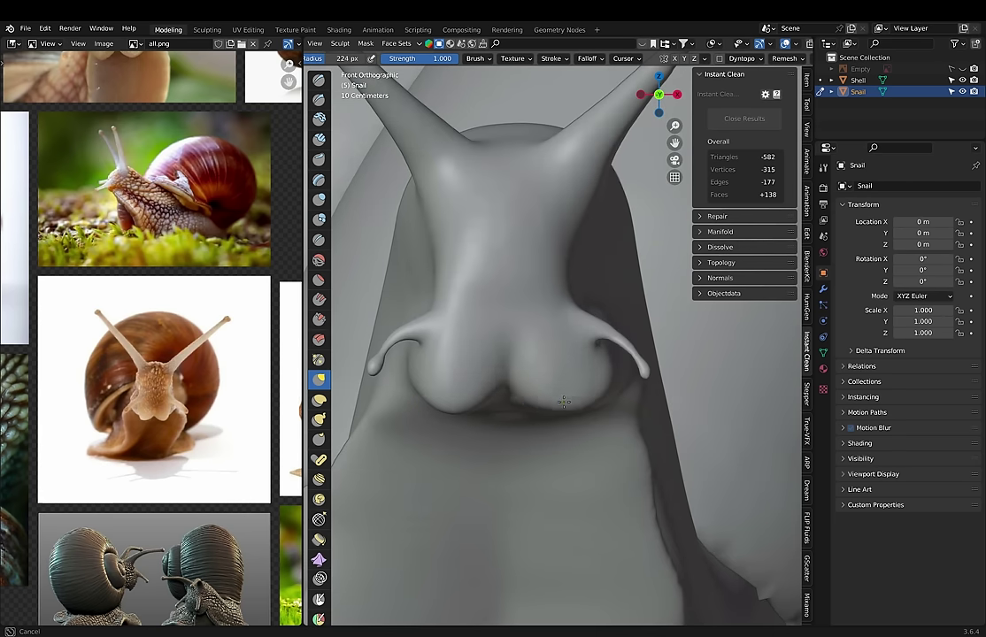
{"action": "scroll", "coordinate": [584, 382], "scroll_direction": "up", "scroll_amount": 1}
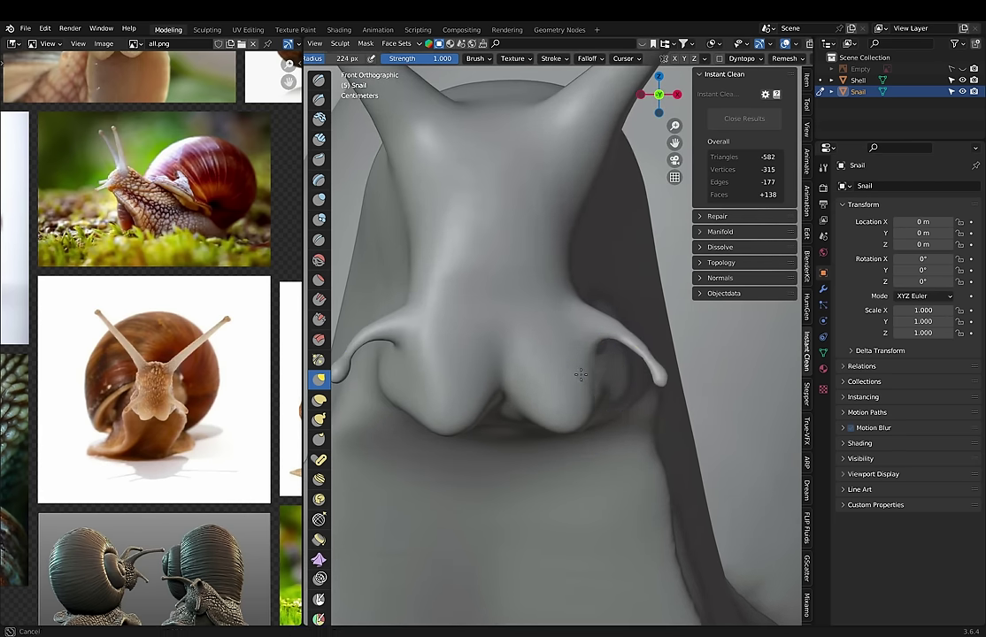
{"action": "scroll", "coordinate": [645, 355], "scroll_direction": "down", "scroll_amount": 2}
{"action": "scroll", "coordinate": [632, 374], "scroll_direction": "down", "scroll_amount": 2}
Step: Switch sculpting to the Shell object and frame the head and shell
{"action": "key", "text": "alt+q"}
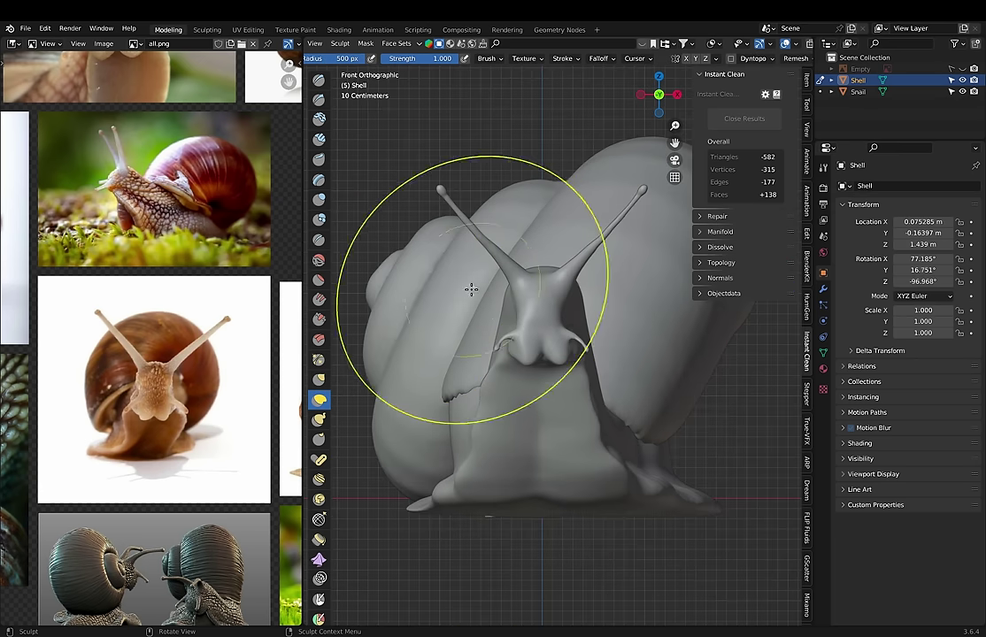
{"action": "left_click", "coordinate": [830, 81]}
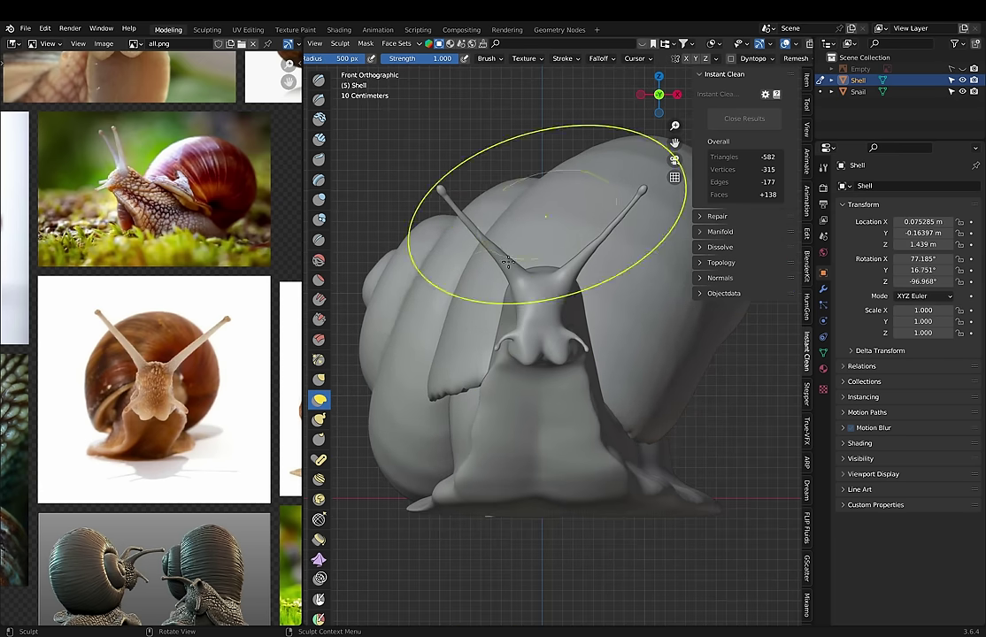
{"action": "scroll", "coordinate": [508, 262], "scroll_direction": "up", "scroll_amount": 2}
{"action": "scroll", "coordinate": [411, 334], "scroll_direction": "up", "scroll_amount": 2}
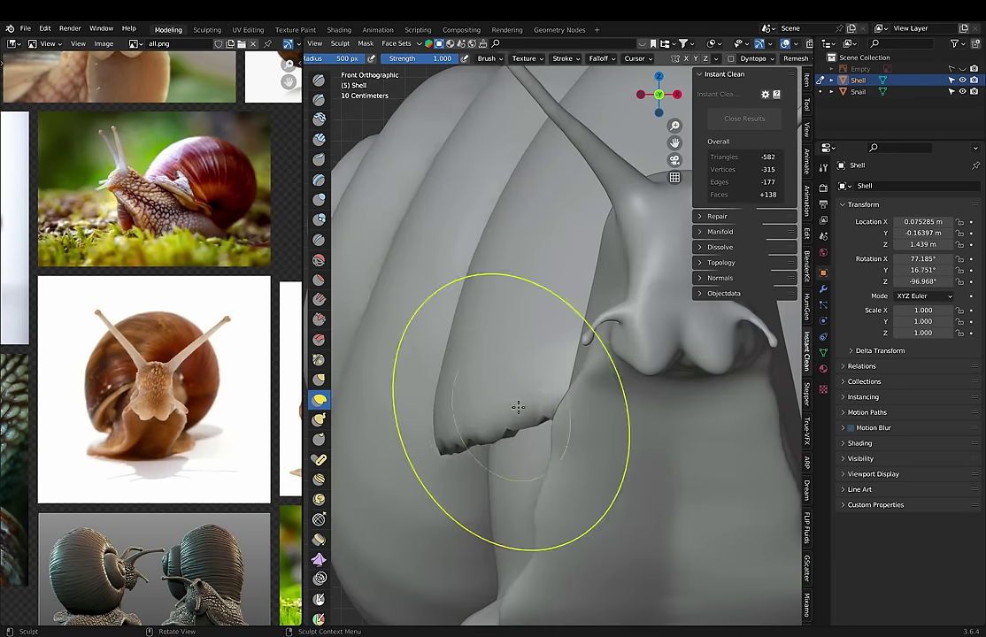
{"action": "scroll", "coordinate": [520, 407], "scroll_direction": "down", "scroll_amount": 3}
{"action": "middle_click_drag", "start_coordinate": [531, 292], "coordinate": [676, 417], "text": "shift"}
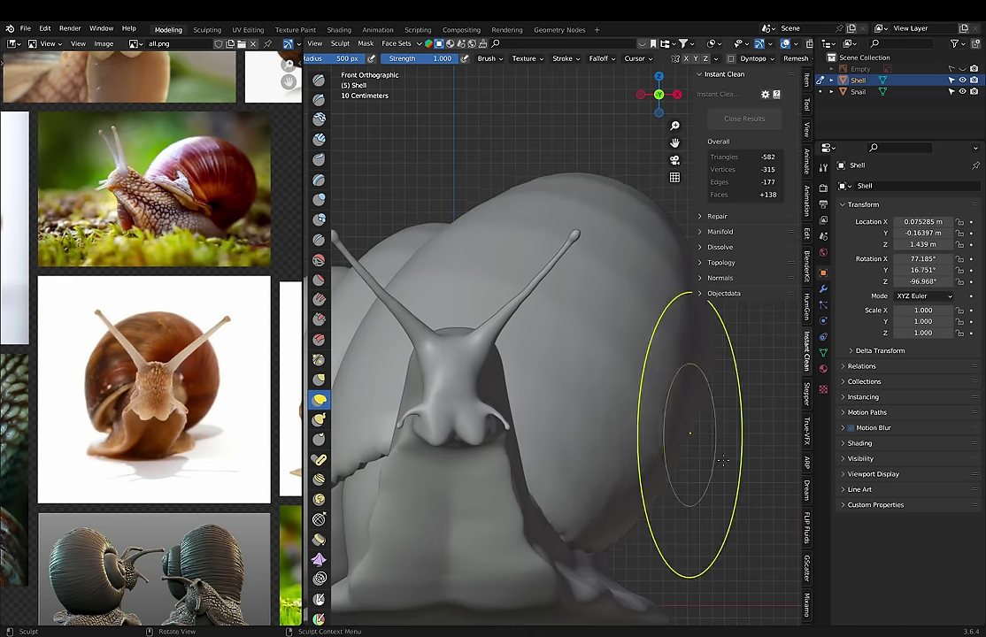
{"action": "scroll", "coordinate": [616, 368], "scroll_direction": "up", "scroll_amount": 2}
Step: Orbit around the shell to inspect its lower edge from front and side views
{"action": "middle_click_drag", "start_coordinate": [609, 369], "coordinate": [403, 432]}
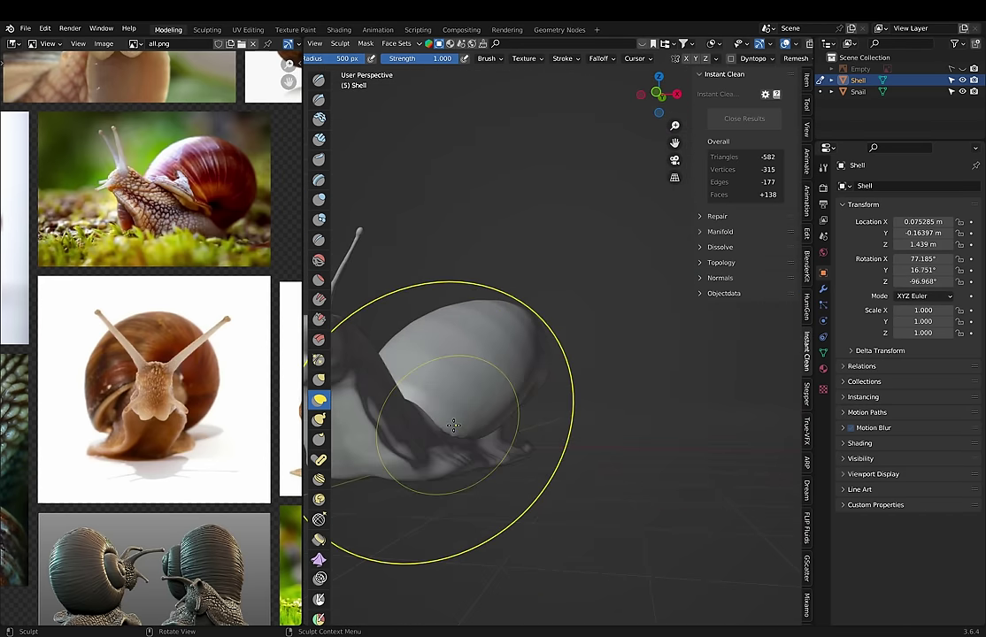
{"action": "key", "text": "KP_1"}
{"action": "scroll", "coordinate": [443, 429], "scroll_direction": "down", "scroll_amount": 2}
{"action": "scroll", "coordinate": [487, 428], "scroll_direction": "down", "scroll_amount": 1}
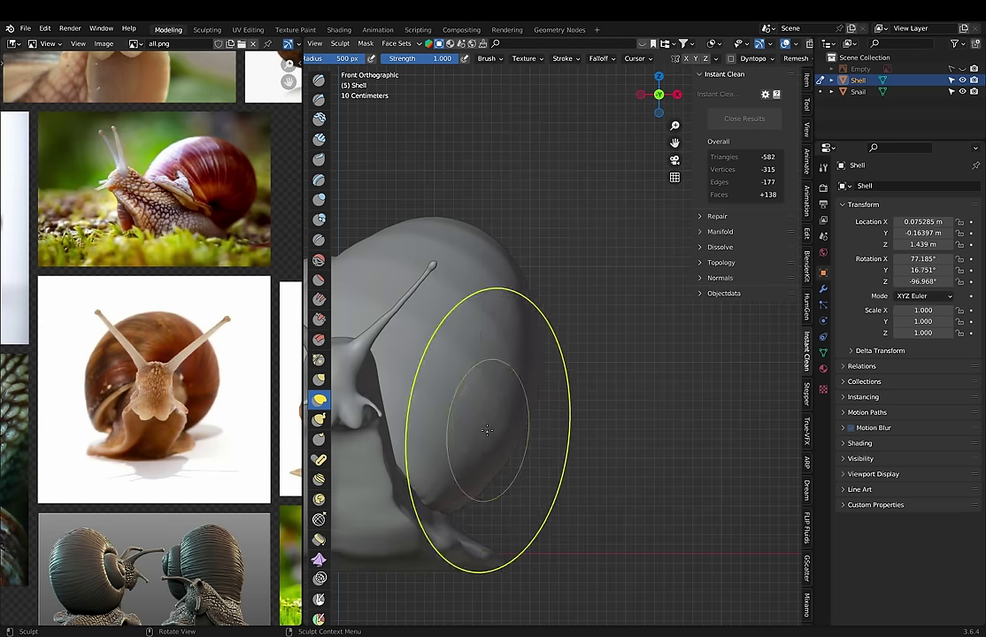
{"action": "middle_click_drag", "start_coordinate": [537, 388], "coordinate": [461, 356]}
{"action": "scroll", "coordinate": [461, 356], "scroll_direction": "up", "scroll_amount": 3}
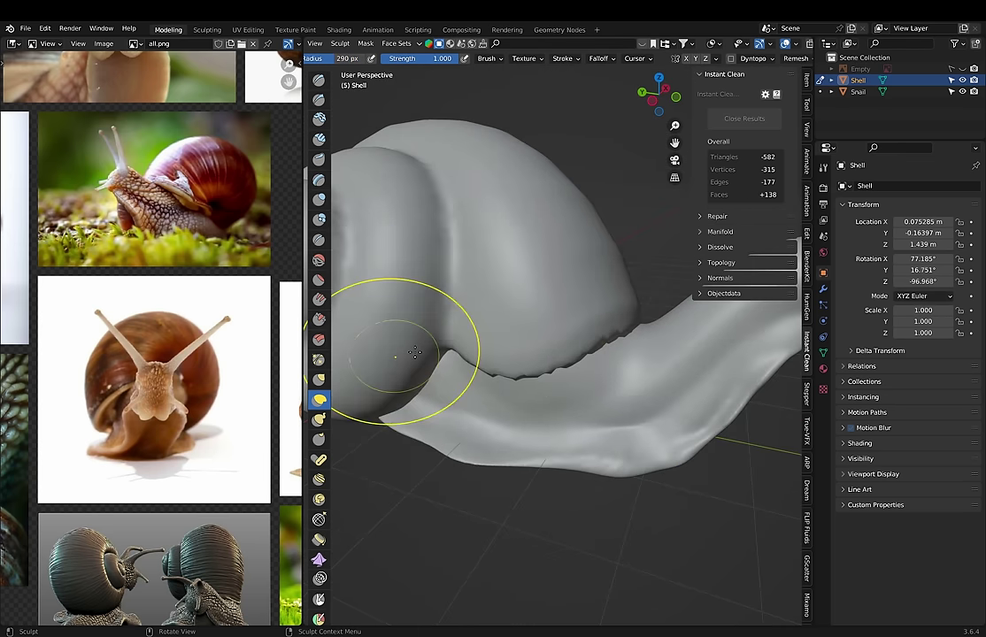
{"action": "mouse_move", "coordinate": [554, 359]}
{"action": "middle_mouse_down"}
{"action": "mouse_move", "coordinate": [578, 308]}
{"action": "mouse_move", "coordinate": [451, 418]}
{"action": "middle_mouse_up"}
{"action": "scroll", "coordinate": [480, 401], "scroll_direction": "up", "scroll_amount": 2}
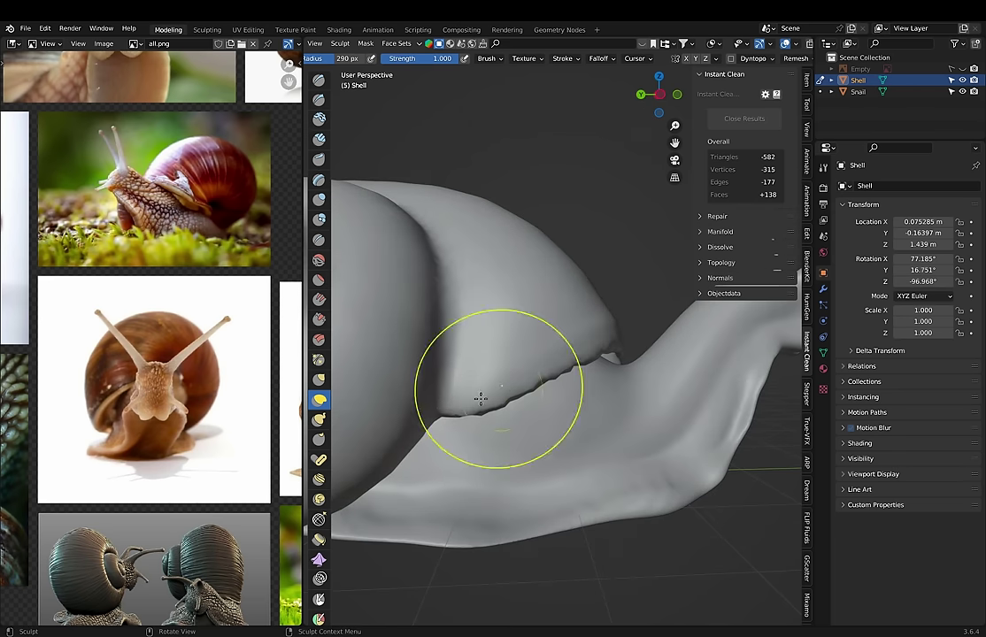
{"action": "scroll", "coordinate": [444, 440], "scroll_direction": "up", "scroll_amount": 2}
{"action": "scroll", "coordinate": [444, 440], "scroll_direction": "down", "scroll_amount": 2}
{"action": "scroll", "coordinate": [443, 434], "scroll_direction": "down", "scroll_amount": 2}
{"action": "scroll", "coordinate": [548, 451], "scroll_direction": "up", "scroll_amount": 4}
{"action": "mouse_move", "coordinate": [548, 451]}
{"action": "middle_mouse_down"}
{"action": "mouse_move", "coordinate": [699, 442]}
{"action": "mouse_move", "coordinate": [477, 524]}
{"action": "middle_mouse_up"}
{"action": "key", "text": "KP_1"}
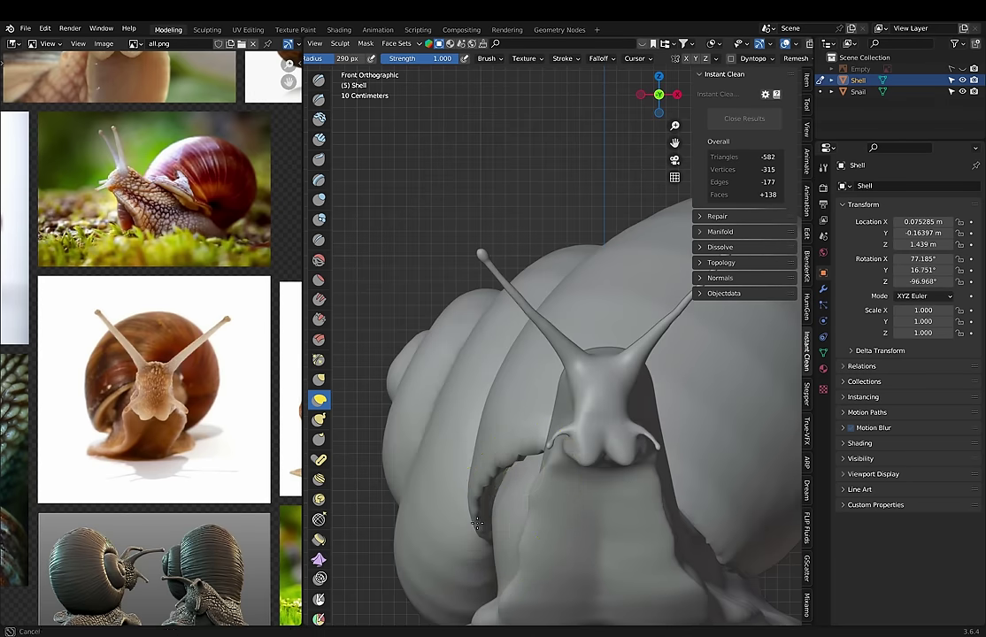
{"action": "scroll", "coordinate": [481, 446], "scroll_direction": "up", "scroll_amount": 2}
{"action": "scroll", "coordinate": [566, 345], "scroll_direction": "down", "scroll_amount": 5}
{"action": "mouse_move", "coordinate": [600, 256]}
{"action": "middle_mouse_down"}
{"action": "mouse_move", "coordinate": [510, 462]}
{"action": "mouse_move", "coordinate": [588, 453]}
{"action": "mouse_move", "coordinate": [635, 426]}
{"action": "mouse_move", "coordinate": [576, 318]}
{"action": "mouse_move", "coordinate": [535, 379]}
{"action": "mouse_move", "coordinate": [539, 427]}
{"action": "middle_mouse_up"}
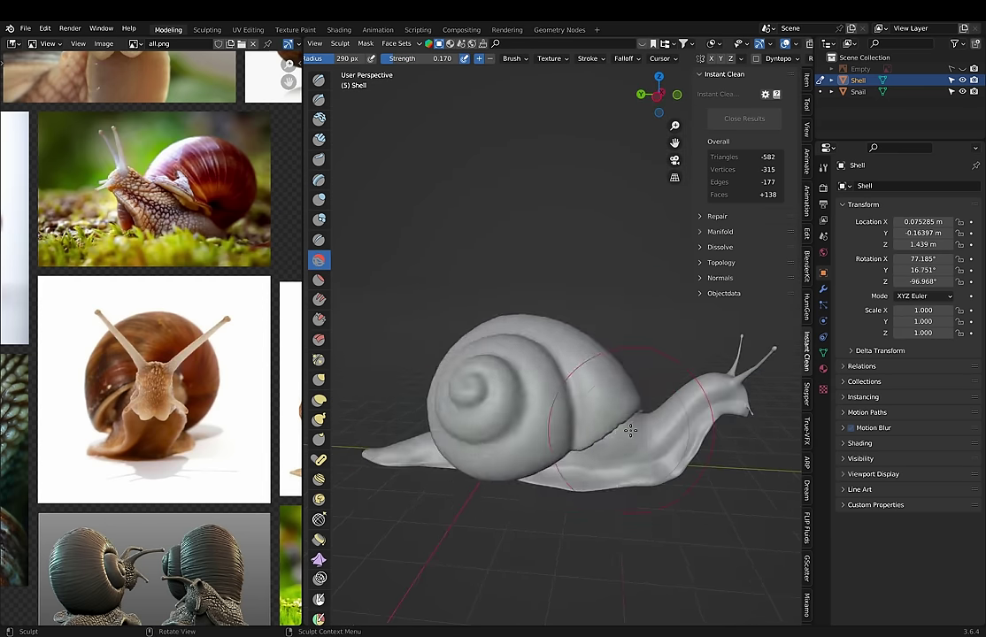
Step: Reshape the shell's lower rim with the Grab brush from several angles
{"action": "key", "text": "g"}
{"action": "mouse_move", "coordinate": [625, 432]}
{"action": "middle_mouse_down"}
{"action": "mouse_move", "coordinate": [656, 521]}
{"action": "mouse_move", "coordinate": [609, 476]}
{"action": "mouse_move", "coordinate": [584, 407]}
{"action": "mouse_move", "coordinate": [617, 461]}
{"action": "mouse_move", "coordinate": [469, 381]}
{"action": "mouse_move", "coordinate": [522, 473]}
{"action": "middle_mouse_up"}
{"action": "scroll", "coordinate": [616, 460], "scroll_direction": "up", "scroll_amount": 3}
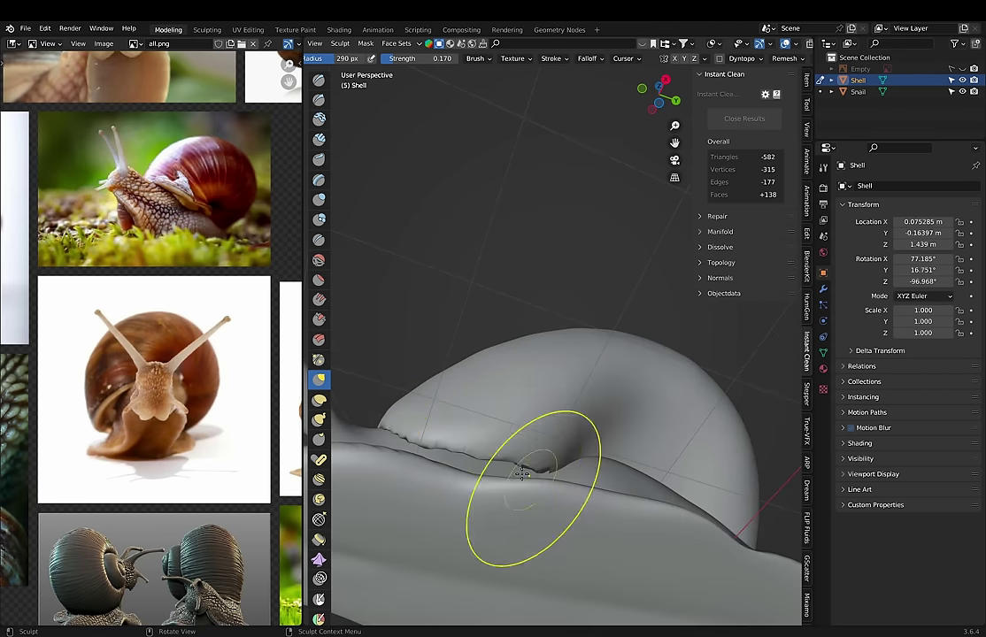
{"action": "left_click", "coordinate": [483, 415]}
{"action": "middle_click_drag", "start_coordinate": [483, 411], "coordinate": [457, 398]}
{"action": "key", "text": "KP_1"}
{"action": "scroll", "coordinate": [474, 407], "scroll_direction": "up", "scroll_amount": 3}
{"action": "mouse_move", "coordinate": [568, 352]}
{"action": "middle_mouse_down"}
{"action": "mouse_move", "coordinate": [542, 445]}
{"action": "mouse_move", "coordinate": [531, 416]}
{"action": "mouse_move", "coordinate": [470, 351]}
{"action": "middle_mouse_up"}
{"action": "scroll", "coordinate": [542, 445], "scroll_direction": "down", "scroll_amount": 3}
{"action": "key", "text": "KP_1"}
{"action": "scroll", "coordinate": [535, 352], "scroll_direction": "up", "scroll_amount": 3}
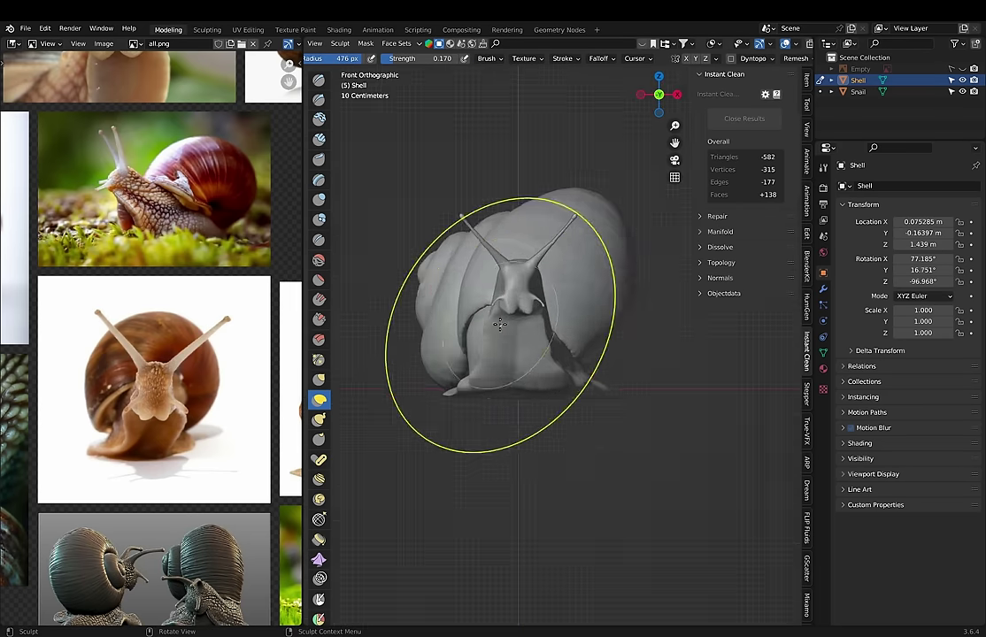
{"action": "scroll", "coordinate": [502, 308], "scroll_direction": "up", "scroll_amount": 3}
Step: Save the file and return to sculpting the Snail's head at strength 0.636
{"action": "key", "text": "ctrl+s"}
{"action": "key", "text": "n"}
{"action": "left_click", "coordinate": [318, 200]}
{"action": "scroll", "coordinate": [620, 257], "scroll_direction": "up", "scroll_amount": 2}
{"action": "key", "text": "shift+f"}
{"action": "left_click", "coordinate": [617, 250]}
{"action": "scroll", "coordinate": [644, 221], "scroll_direction": "up", "scroll_amount": 2}
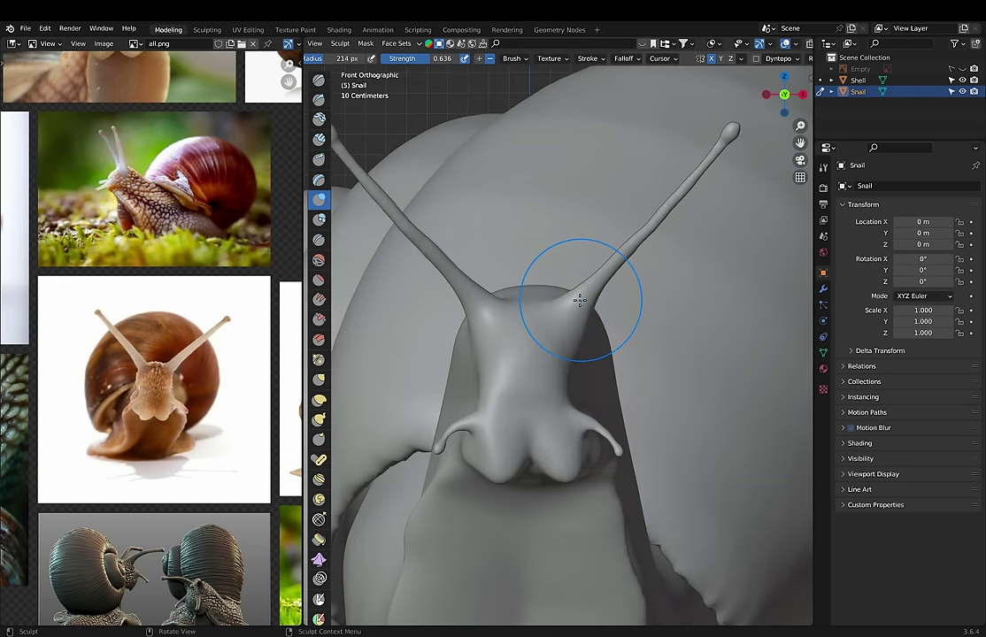
{"action": "scroll", "coordinate": [647, 237], "scroll_direction": "down", "scroll_amount": 2}
{"action": "scroll", "coordinate": [656, 332], "scroll_direction": "down", "scroll_amount": 3}
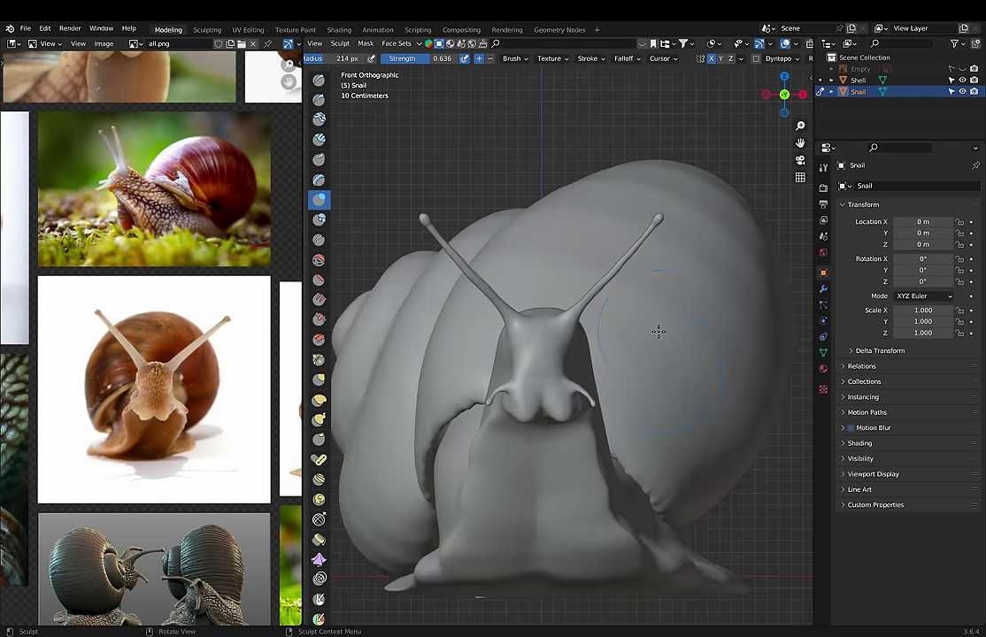
{"action": "middle_click_drag", "start_coordinate": [656, 332], "coordinate": [484, 484]}
{"action": "scroll", "coordinate": [484, 484], "scroll_direction": "up", "scroll_amount": 2}
{"action": "left_click", "coordinate": [319, 240]}
{"action": "middle_click_drag", "start_coordinate": [416, 354], "coordinate": [496, 353]}
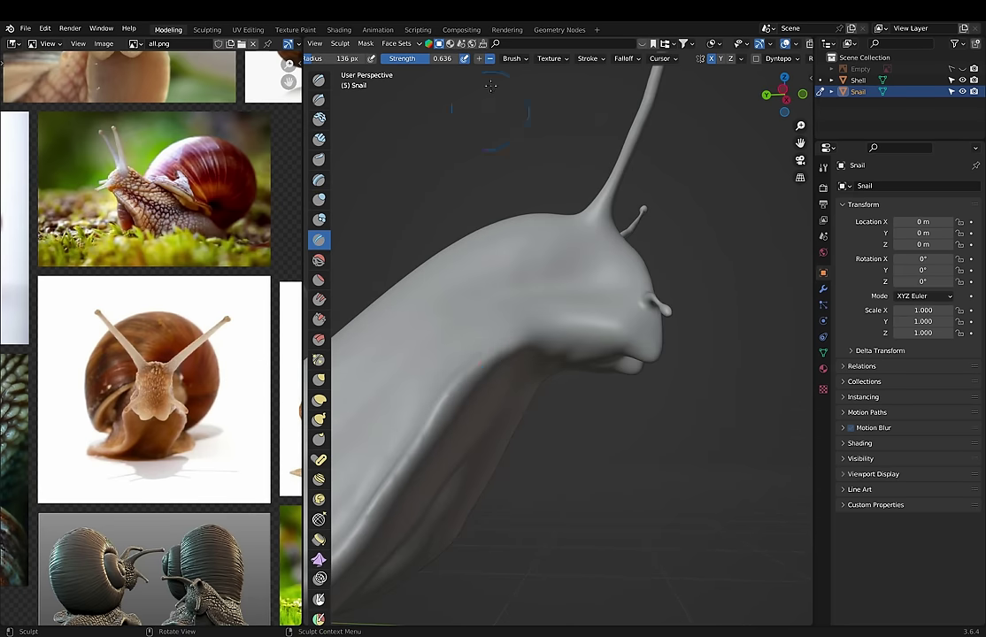
{"action": "mouse_move", "coordinate": [404, 469]}
{"action": "middle_mouse_down"}
{"action": "mouse_move", "coordinate": [628, 298]}
{"action": "mouse_move", "coordinate": [655, 317]}
{"action": "mouse_move", "coordinate": [609, 289]}
{"action": "middle_mouse_up"}
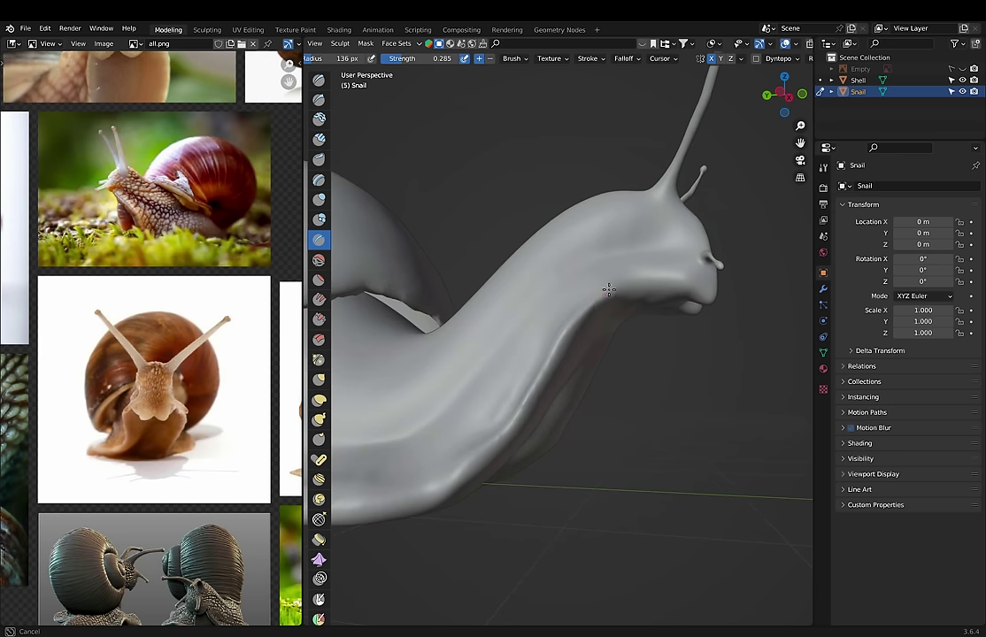
{"action": "mouse_move", "coordinate": [513, 431]}
{"action": "middle_mouse_down"}
{"action": "mouse_move", "coordinate": [728, 309]}
{"action": "mouse_move", "coordinate": [707, 248]}
{"action": "middle_mouse_up"}
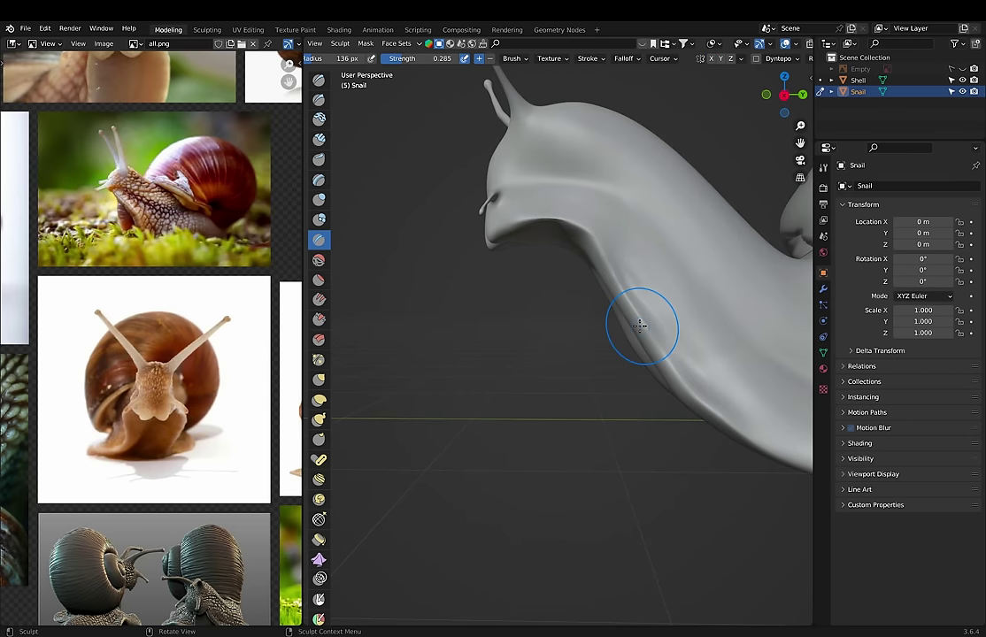
{"action": "scroll", "coordinate": [648, 337], "scroll_direction": "down", "scroll_amount": 2}
{"action": "scroll", "coordinate": [550, 341], "scroll_direction": "up", "scroll_amount": 3}
{"action": "mouse_move", "coordinate": [550, 341]}
{"action": "middle_mouse_down"}
{"action": "mouse_move", "coordinate": [588, 392]}
{"action": "mouse_move", "coordinate": [731, 378]}
{"action": "mouse_move", "coordinate": [527, 423]}
{"action": "middle_mouse_up"}
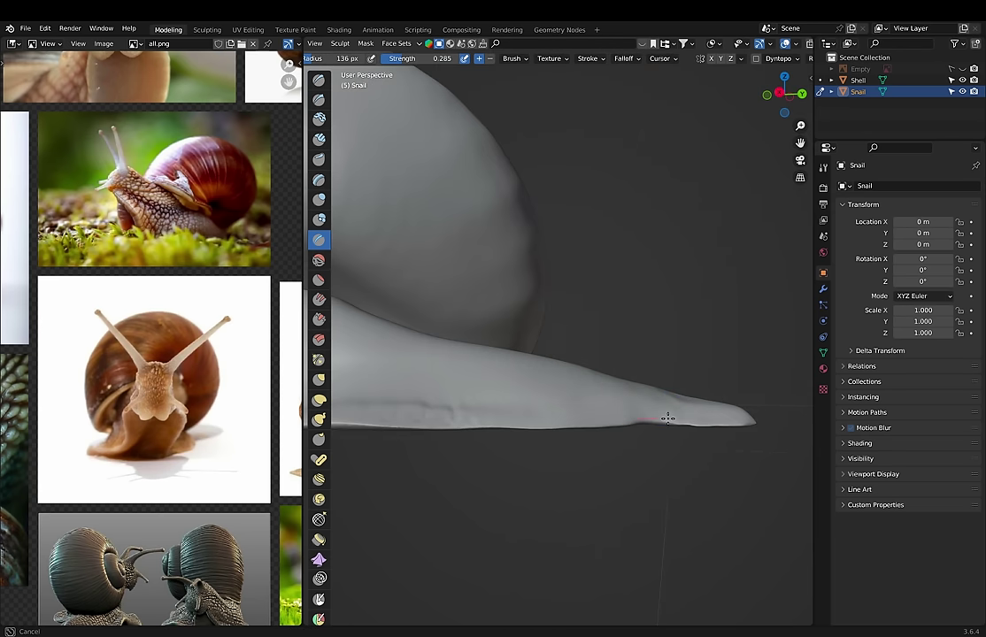
Step: Switch to the Crease brush and frame the foot from a low side view
{"action": "middle_click_drag", "start_coordinate": [669, 418], "coordinate": [639, 416]}
{"action": "key", "text": "i"}
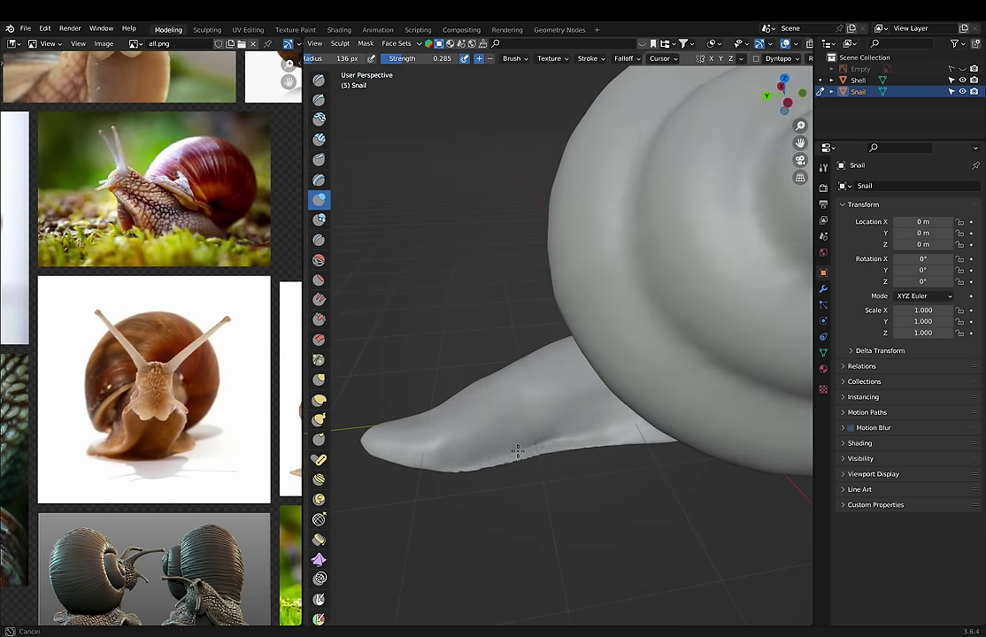
{"action": "middle_click_drag", "start_coordinate": [516, 452], "coordinate": [588, 495]}
{"action": "mouse_move", "coordinate": [470, 456]}
{"action": "middle_mouse_down"}
{"action": "mouse_move", "coordinate": [651, 578]}
{"action": "mouse_move", "coordinate": [627, 537]}
{"action": "middle_mouse_up"}
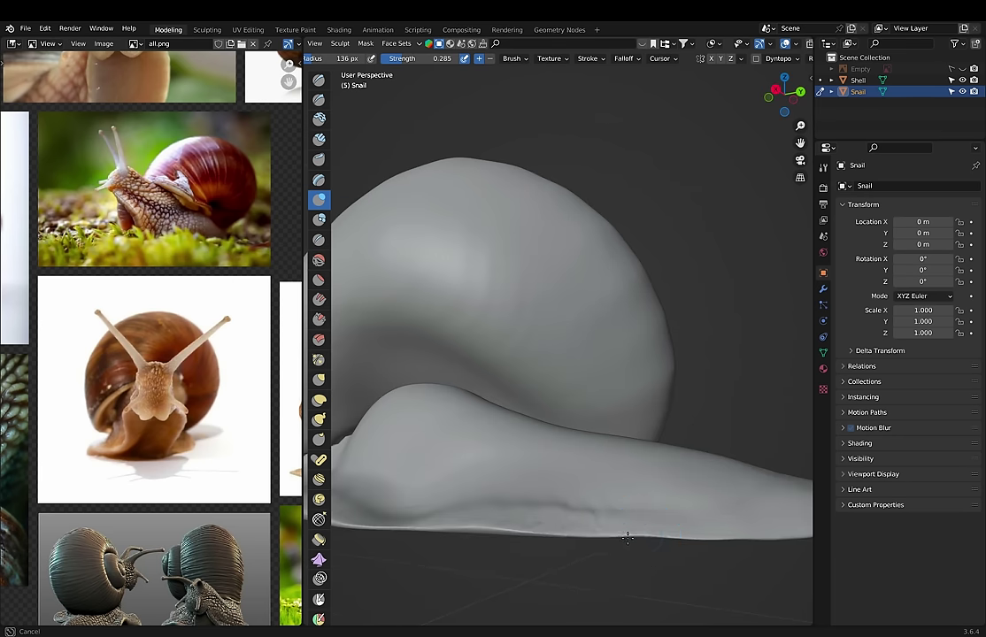
{"action": "key", "text": "shift+c"}
{"action": "mouse_move", "coordinate": [479, 315]}
{"action": "middle_mouse_down"}
{"action": "mouse_move", "coordinate": [660, 513]}
{"action": "mouse_move", "coordinate": [579, 430]}
{"action": "mouse_move", "coordinate": [513, 405]}
{"action": "mouse_move", "coordinate": [493, 419]}
{"action": "mouse_move", "coordinate": [497, 395]}
{"action": "mouse_move", "coordinate": [738, 379]}
{"action": "mouse_move", "coordinate": [672, 378]}
{"action": "mouse_move", "coordinate": [708, 354]}
{"action": "middle_mouse_up"}
Step: Crease along the snail's foot edges beneath the shell
{"action": "scroll", "coordinate": [726, 278], "scroll_direction": "up", "scroll_amount": 3}
{"action": "middle_click_drag", "start_coordinate": [726, 279], "coordinate": [617, 342]}
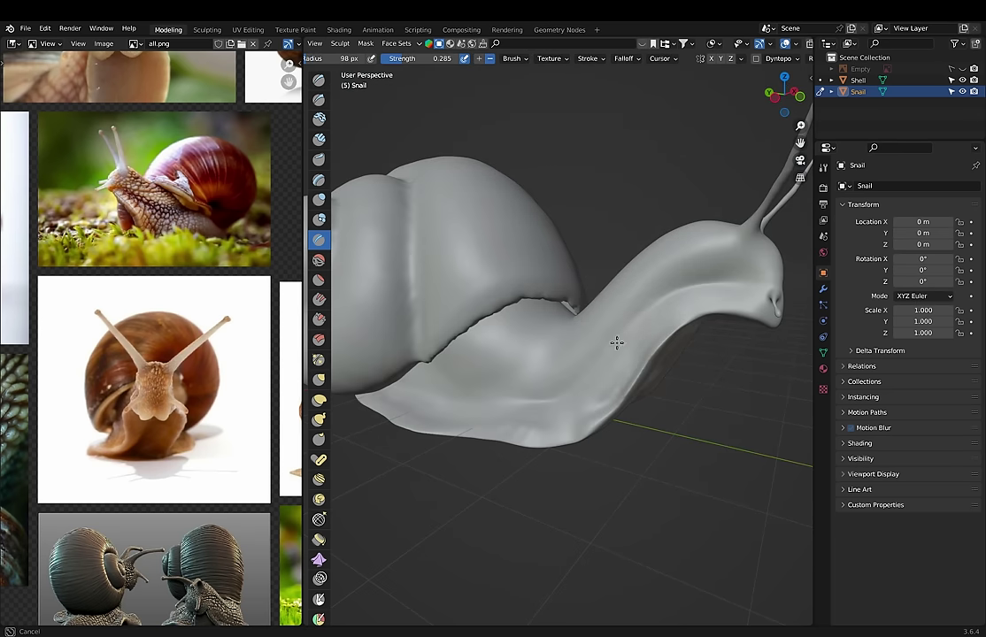
{"action": "mouse_move", "coordinate": [568, 406]}
{"action": "middle_mouse_down"}
{"action": "mouse_move", "coordinate": [619, 413]}
{"action": "mouse_move", "coordinate": [464, 389]}
{"action": "middle_mouse_up"}
{"action": "mouse_move", "coordinate": [636, 371]}
{"action": "middle_mouse_down"}
{"action": "mouse_move", "coordinate": [696, 359]}
{"action": "mouse_move", "coordinate": [592, 430]}
{"action": "middle_mouse_up"}
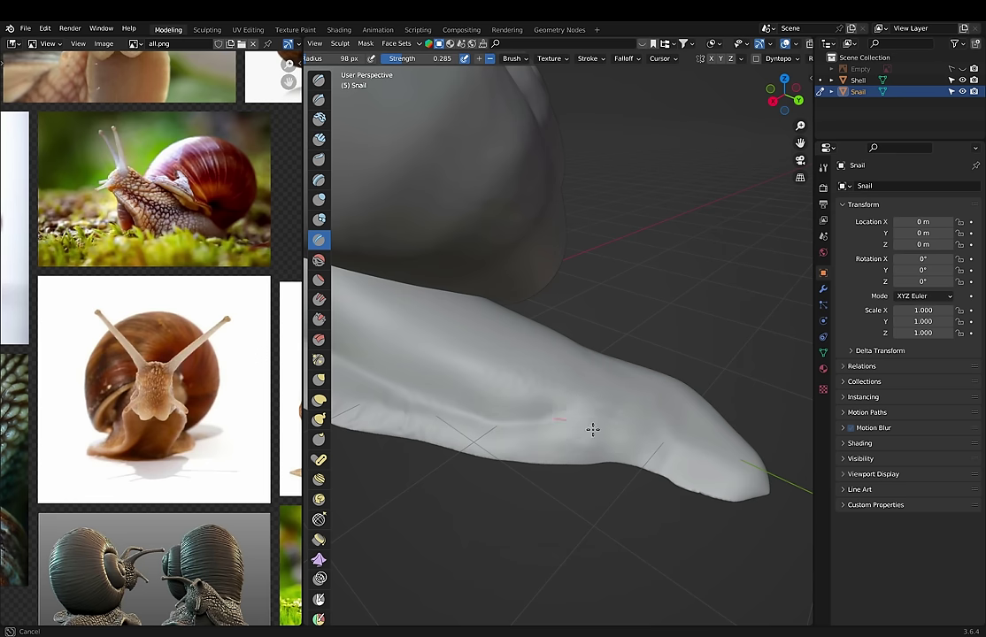
{"action": "mouse_move", "coordinate": [721, 460]}
{"action": "middle_mouse_down"}
{"action": "mouse_move", "coordinate": [619, 478]}
{"action": "mouse_move", "coordinate": [560, 582]}
{"action": "mouse_move", "coordinate": [546, 389]}
{"action": "mouse_move", "coordinate": [433, 363]}
{"action": "mouse_move", "coordinate": [638, 379]}
{"action": "mouse_move", "coordinate": [598, 263]}
{"action": "mouse_move", "coordinate": [398, 55]}
{"action": "middle_mouse_up"}
{"action": "mouse_move", "coordinate": [600, 330]}
{"action": "middle_mouse_down"}
{"action": "mouse_move", "coordinate": [689, 409]}
{"action": "mouse_move", "coordinate": [528, 374]}
{"action": "middle_mouse_up"}
{"action": "mouse_move", "coordinate": [628, 422]}
{"action": "middle_mouse_down"}
{"action": "mouse_move", "coordinate": [469, 326]}
{"action": "mouse_move", "coordinate": [594, 396]}
{"action": "mouse_move", "coordinate": [414, 370]}
{"action": "mouse_move", "coordinate": [554, 452]}
{"action": "mouse_move", "coordinate": [524, 480]}
{"action": "mouse_move", "coordinate": [530, 450]}
{"action": "middle_mouse_up"}
Step: Add crease detail around the snail's head, checking it against the reference photos
{"action": "mouse_move", "coordinate": [566, 277]}
{"action": "middle_mouse_down"}
{"action": "mouse_move", "coordinate": [598, 247]}
{"action": "mouse_move", "coordinate": [418, 396]}
{"action": "mouse_move", "coordinate": [540, 257]}
{"action": "mouse_move", "coordinate": [619, 336]}
{"action": "middle_mouse_up"}
{"action": "middle_click_drag", "start_coordinate": [154, 404], "coordinate": [158, 390]}
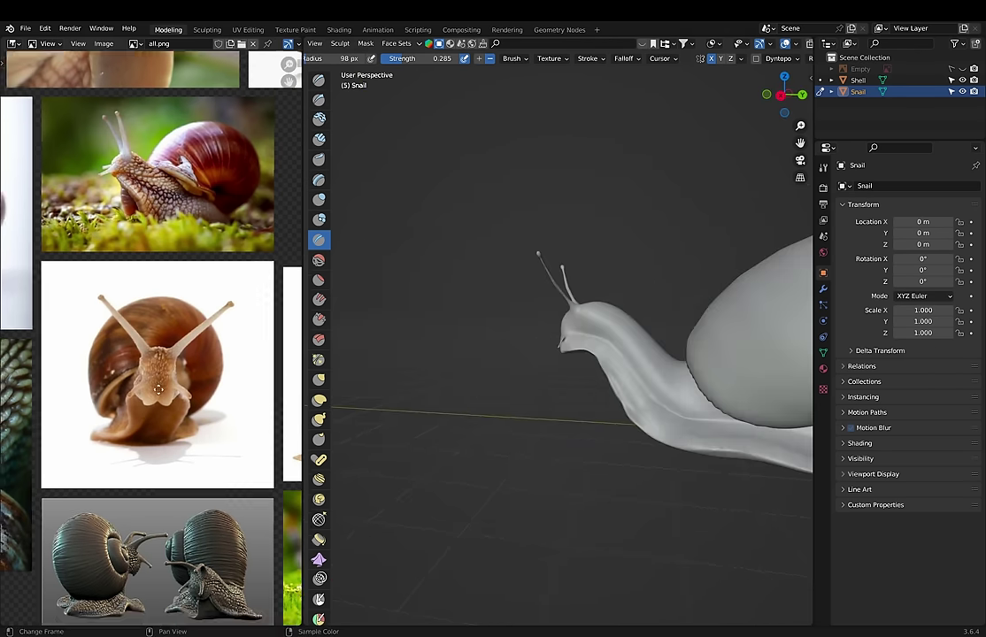
{"action": "scroll", "coordinate": [158, 389], "scroll_direction": "up", "scroll_amount": 5}
{"action": "scroll", "coordinate": [158, 390], "scroll_direction": "up", "scroll_amount": 2}
{"action": "mouse_move", "coordinate": [548, 390]}
{"action": "middle_mouse_down"}
{"action": "mouse_move", "coordinate": [531, 381]}
{"action": "mouse_move", "coordinate": [546, 407]}
{"action": "mouse_move", "coordinate": [534, 372]}
{"action": "mouse_move", "coordinate": [567, 354]}
{"action": "mouse_move", "coordinate": [634, 381]}
{"action": "mouse_move", "coordinate": [574, 334]}
{"action": "mouse_move", "coordinate": [602, 384]}
{"action": "mouse_move", "coordinate": [502, 398]}
{"action": "mouse_move", "coordinate": [561, 375]}
{"action": "mouse_move", "coordinate": [591, 324]}
{"action": "mouse_move", "coordinate": [566, 372]}
{"action": "mouse_move", "coordinate": [568, 403]}
{"action": "middle_mouse_up"}
{"action": "scroll", "coordinate": [209, 341], "scroll_direction": "down", "scroll_amount": 3}
{"action": "scroll", "coordinate": [209, 342], "scroll_direction": "up", "scroll_amount": 4}
{"action": "scroll", "coordinate": [177, 337], "scroll_direction": "down", "scroll_amount": 2}
{"action": "scroll", "coordinate": [567, 402], "scroll_direction": "up", "scroll_amount": 5}
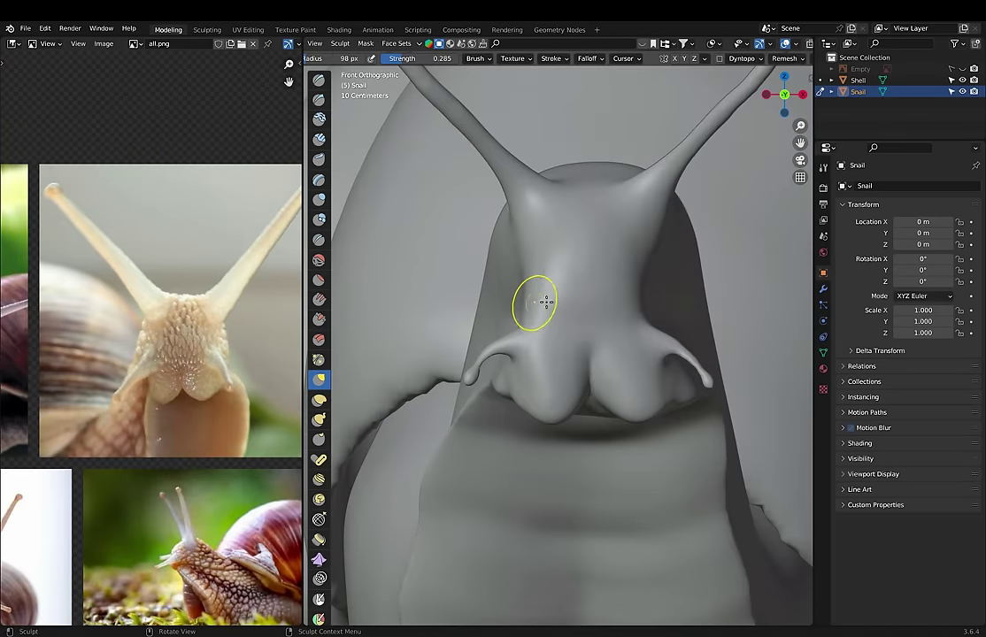
Step: Sculpt the base of the snail's nose and the tip of its antenna
{"action": "left_click_drag", "start_coordinate": [524, 299], "coordinate": [551, 410]}
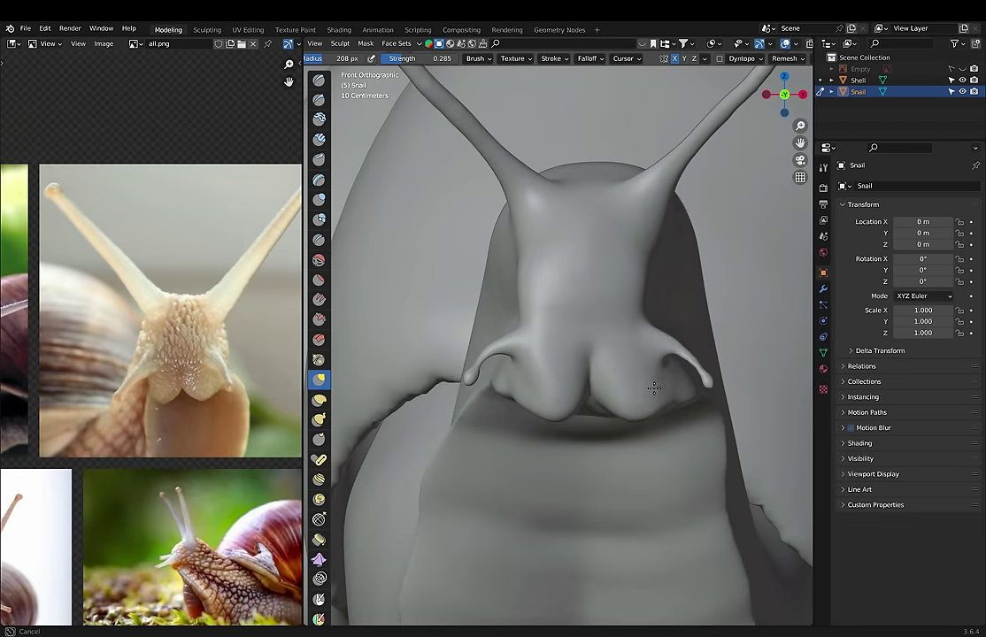
{"action": "middle_click_drag", "start_coordinate": [485, 207], "coordinate": [587, 262], "text": "ctrl"}
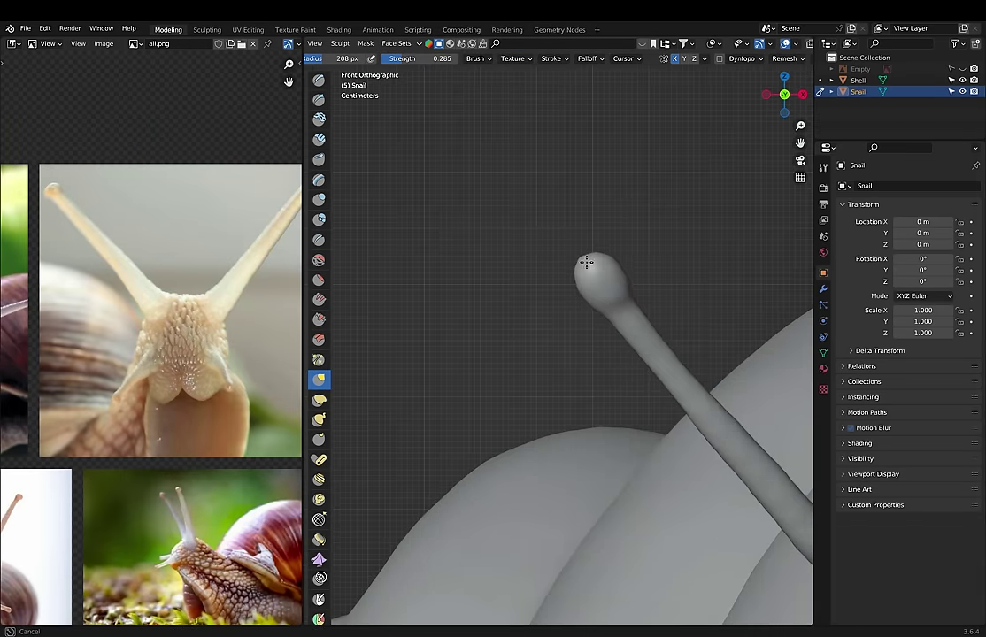
{"action": "scroll", "coordinate": [619, 319], "scroll_direction": "down", "scroll_amount": 5}
{"action": "scroll", "coordinate": [625, 288], "scroll_direction": "up", "scroll_amount": 5}
{"action": "scroll", "coordinate": [599, 488], "scroll_direction": "down", "scroll_amount": 5}
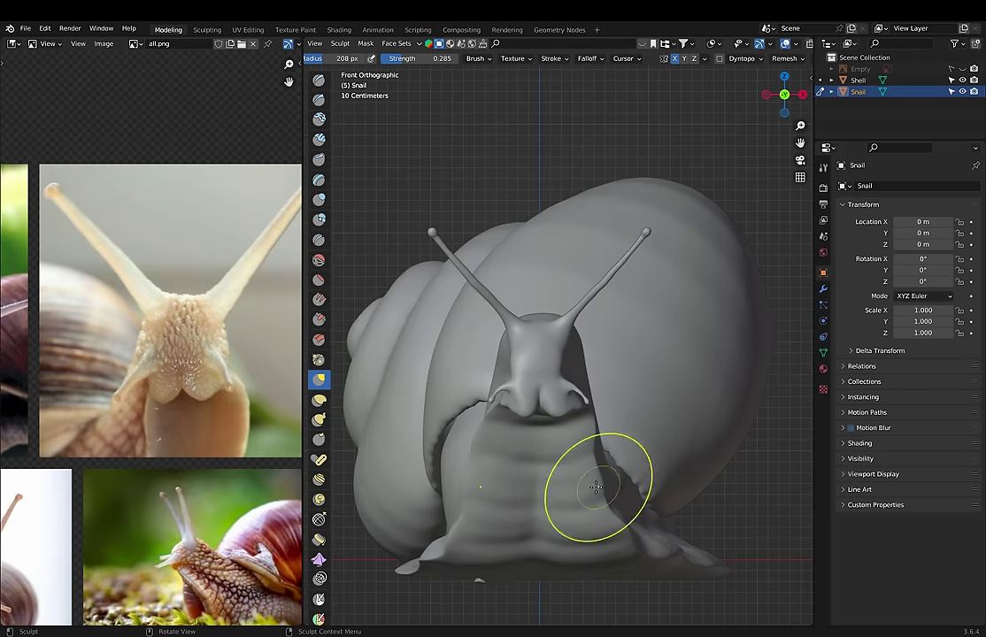
{"action": "scroll", "coordinate": [142, 416], "scroll_direction": "down", "scroll_amount": 2}
{"action": "scroll", "coordinate": [142, 416], "scroll_direction": "up", "scroll_amount": 3}
Step: Blend the shell's lower rim into the body with the Blob brush
{"action": "middle_click_drag", "start_coordinate": [567, 440], "coordinate": [690, 195]}
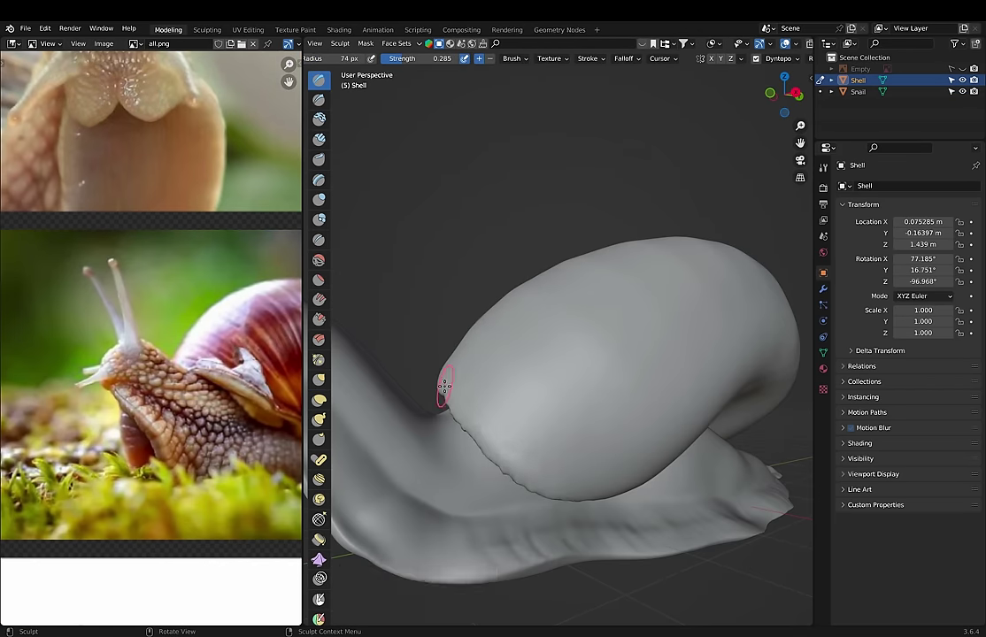
{"action": "middle_click_drag", "start_coordinate": [444, 386], "coordinate": [343, 552]}
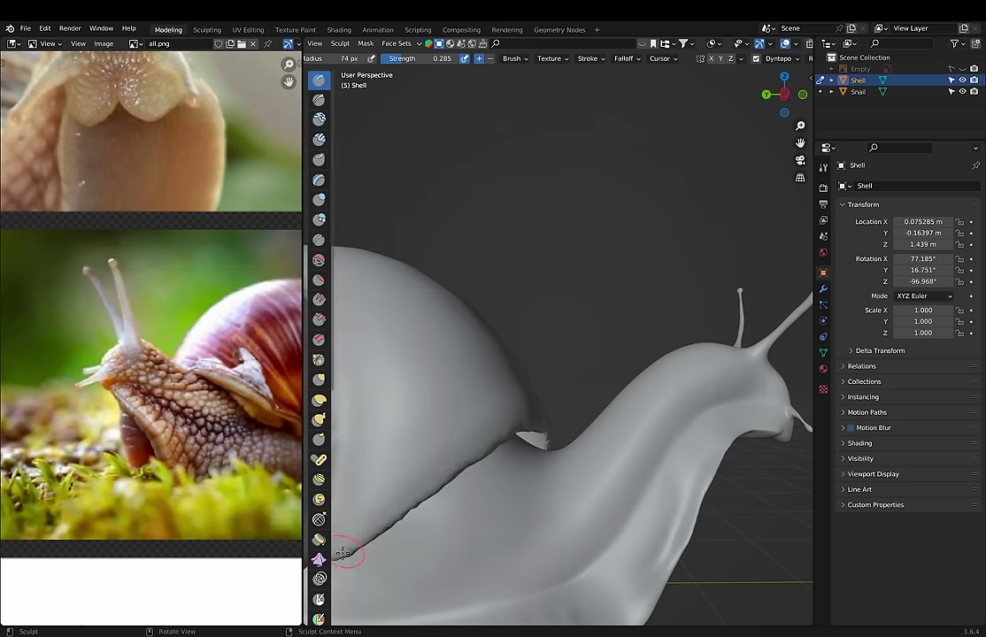
{"action": "middle_click_drag", "start_coordinate": [450, 469], "coordinate": [485, 482]}
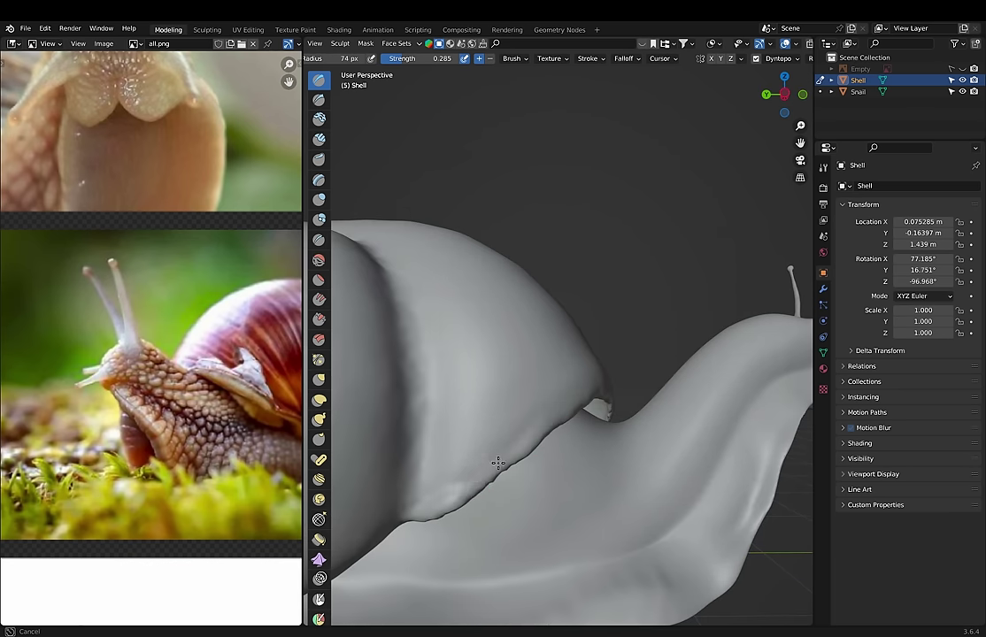
{"action": "mouse_move", "coordinate": [605, 394]}
{"action": "middle_mouse_down"}
{"action": "mouse_move", "coordinate": [619, 425]}
{"action": "mouse_move", "coordinate": [575, 416]}
{"action": "middle_mouse_up"}
{"action": "scroll", "coordinate": [620, 424], "scroll_direction": "down", "scroll_amount": 3}
{"action": "scroll", "coordinate": [641, 435], "scroll_direction": "up", "scroll_amount": 3}
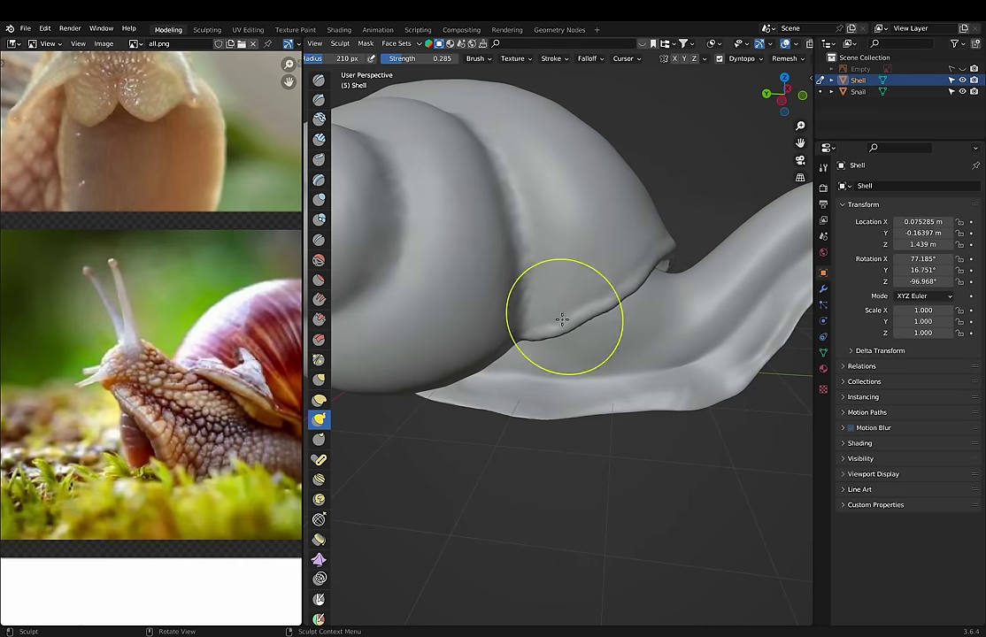
{"action": "middle_click_drag", "start_coordinate": [563, 319], "coordinate": [609, 276]}
{"action": "left_click", "coordinate": [319, 218]}
{"action": "mouse_move", "coordinate": [712, 245]}
{"action": "middle_mouse_down"}
{"action": "mouse_move", "coordinate": [439, 337]}
{"action": "mouse_move", "coordinate": [602, 337]}
{"action": "middle_mouse_up"}
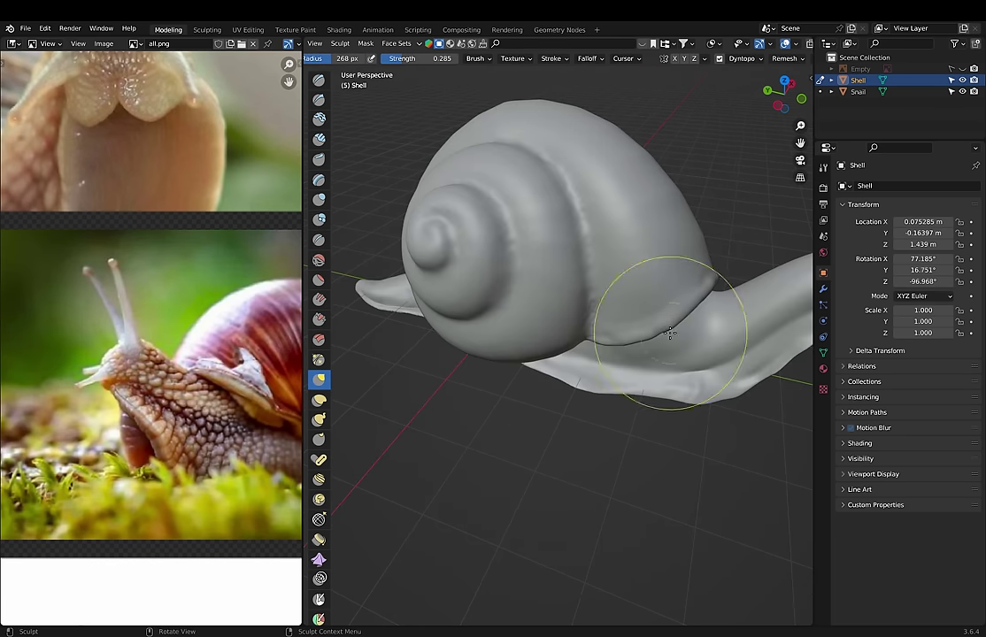
{"action": "mouse_move", "coordinate": [666, 325]}
{"action": "middle_mouse_down"}
{"action": "mouse_move", "coordinate": [546, 236]}
{"action": "mouse_move", "coordinate": [704, 357]}
{"action": "mouse_move", "coordinate": [557, 315]}
{"action": "mouse_move", "coordinate": [319, 420]}
{"action": "middle_mouse_up"}
Step: Make the Snail active and orbit around its head and eyestalk
{"action": "left_click", "coordinate": [822, 91]}
{"action": "mouse_move", "coordinate": [662, 256]}
{"action": "middle_mouse_down"}
{"action": "mouse_move", "coordinate": [557, 301]}
{"action": "mouse_move", "coordinate": [548, 344]}
{"action": "mouse_move", "coordinate": [531, 247]}
{"action": "middle_mouse_up"}
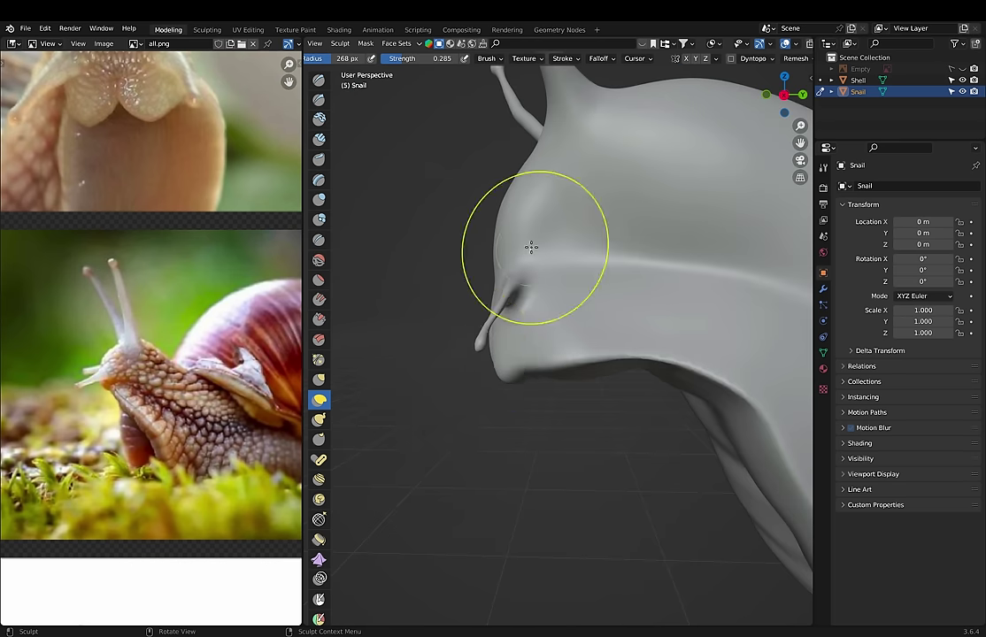
{"action": "mouse_move", "coordinate": [441, 322]}
{"action": "middle_mouse_down"}
{"action": "mouse_move", "coordinate": [415, 332]}
{"action": "mouse_move", "coordinate": [462, 325]}
{"action": "middle_mouse_up"}
{"action": "mouse_move", "coordinate": [605, 152]}
{"action": "middle_mouse_down"}
{"action": "mouse_move", "coordinate": [533, 433]}
{"action": "mouse_move", "coordinate": [537, 420]}
{"action": "mouse_move", "coordinate": [418, 319]}
{"action": "mouse_move", "coordinate": [466, 341]}
{"action": "middle_mouse_up"}
{"action": "scroll", "coordinate": [623, 304], "scroll_direction": "down", "scroll_amount": 3}
{"action": "middle_click_drag", "start_coordinate": [623, 304], "coordinate": [571, 381]}
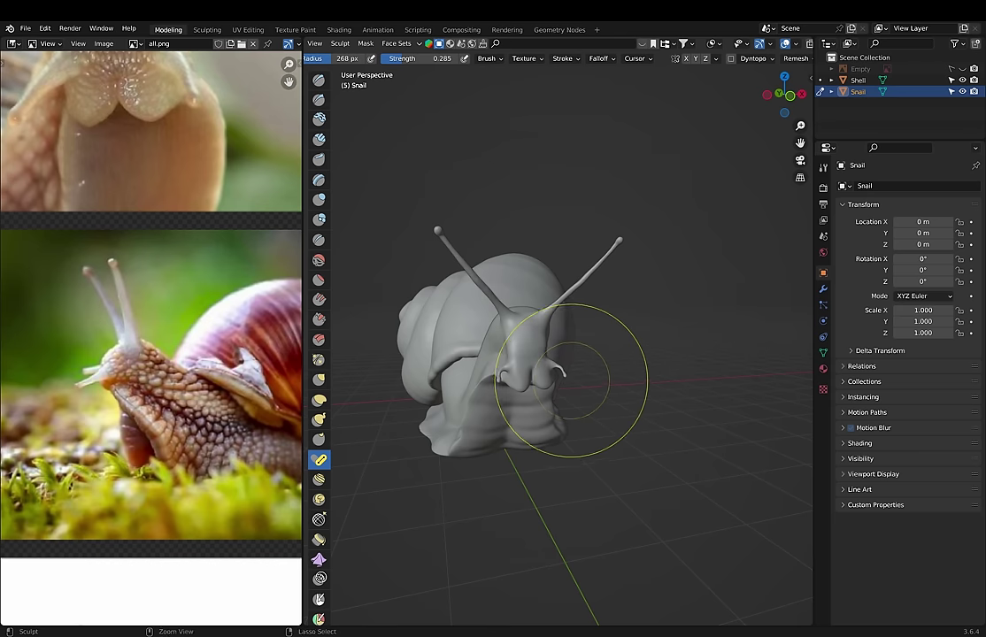
{"action": "middle_click_drag", "start_coordinate": [427, 395], "coordinate": [399, 418]}
{"action": "scroll", "coordinate": [191, 316], "scroll_direction": "down", "scroll_amount": 3}
{"action": "scroll", "coordinate": [192, 316], "scroll_direction": "up", "scroll_amount": 3}
{"action": "scroll", "coordinate": [110, 340], "scroll_direction": "down", "scroll_amount": 2}
{"action": "scroll", "coordinate": [110, 340], "scroll_direction": "up", "scroll_amount": 5}
{"action": "mouse_move", "coordinate": [484, 487]}
{"action": "middle_mouse_down"}
{"action": "mouse_move", "coordinate": [529, 387]}
{"action": "mouse_move", "coordinate": [522, 257]}
{"action": "mouse_move", "coordinate": [531, 354]}
{"action": "mouse_move", "coordinate": [556, 416]}
{"action": "mouse_move", "coordinate": [583, 318]}
{"action": "middle_mouse_up"}
{"action": "scroll", "coordinate": [531, 354], "scroll_direction": "up", "scroll_amount": 4}
{"action": "scroll", "coordinate": [583, 318], "scroll_direction": "down", "scroll_amount": 3}
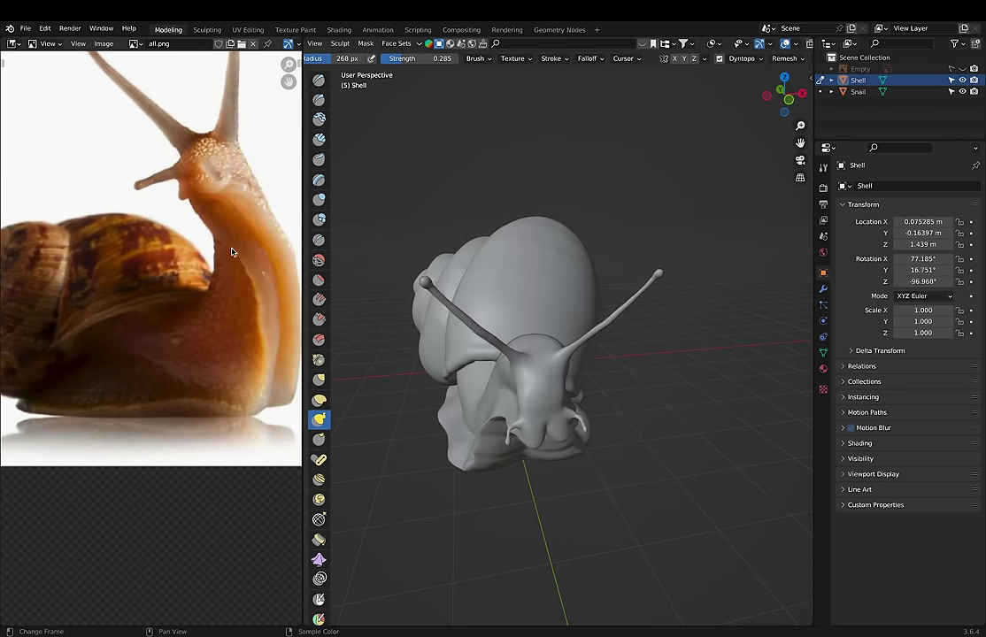
{"action": "scroll", "coordinate": [231, 253], "scroll_direction": "down", "scroll_amount": 3}
Step: In Right Ortho view, pull the eyestalk further left with the Grab brush
{"action": "key", "text": "KP_3"}
{"action": "scroll", "coordinate": [382, 440], "scroll_direction": "up", "scroll_amount": 3}
{"action": "scroll", "coordinate": [680, 156], "scroll_direction": "up", "scroll_amount": 2}
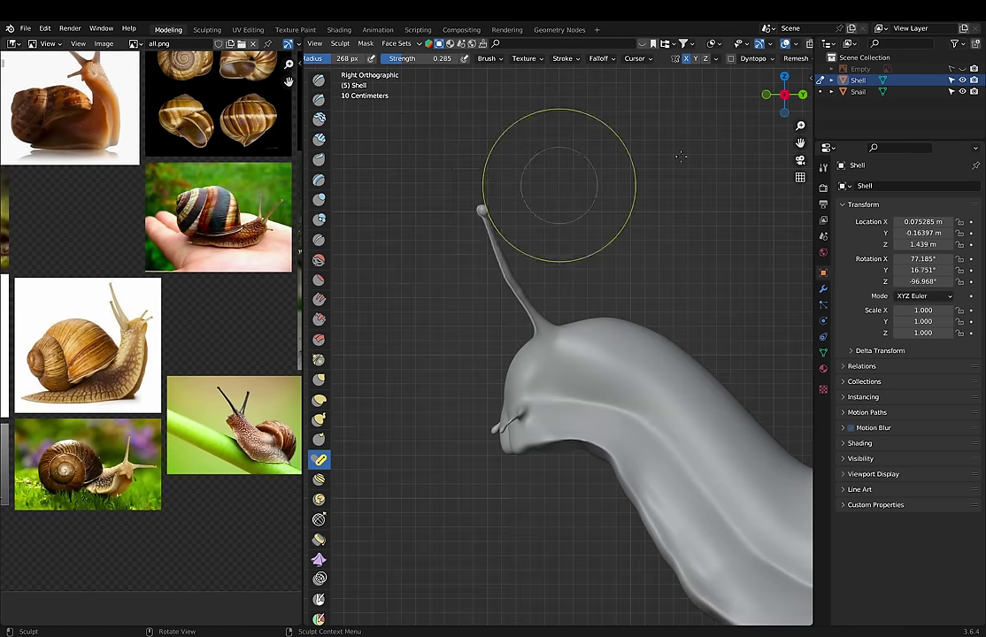
{"action": "left_click_drag", "start_coordinate": [472, 215], "coordinate": [449, 149]}
{"action": "key", "text": "ctrl+z"}
{"action": "left_click_drag", "start_coordinate": [470, 216], "coordinate": [409, 188]}
Step: Save the blockout file and start saving a new copy under another name
{"action": "scroll", "coordinate": [409, 188], "scroll_direction": "down", "scroll_amount": 2}
{"action": "middle_click_drag", "start_coordinate": [462, 209], "coordinate": [513, 266]}
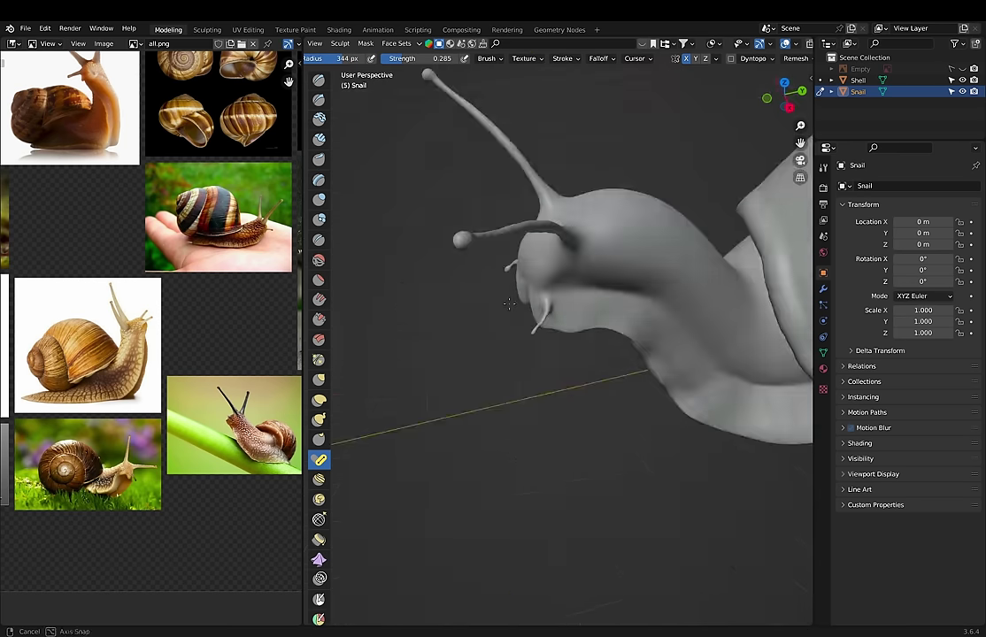
{"action": "scroll", "coordinate": [548, 341], "scroll_direction": "down", "scroll_amount": 3}
{"action": "key", "text": "ctrl+s"}
{"action": "key", "text": "ctrl+shift+s"}
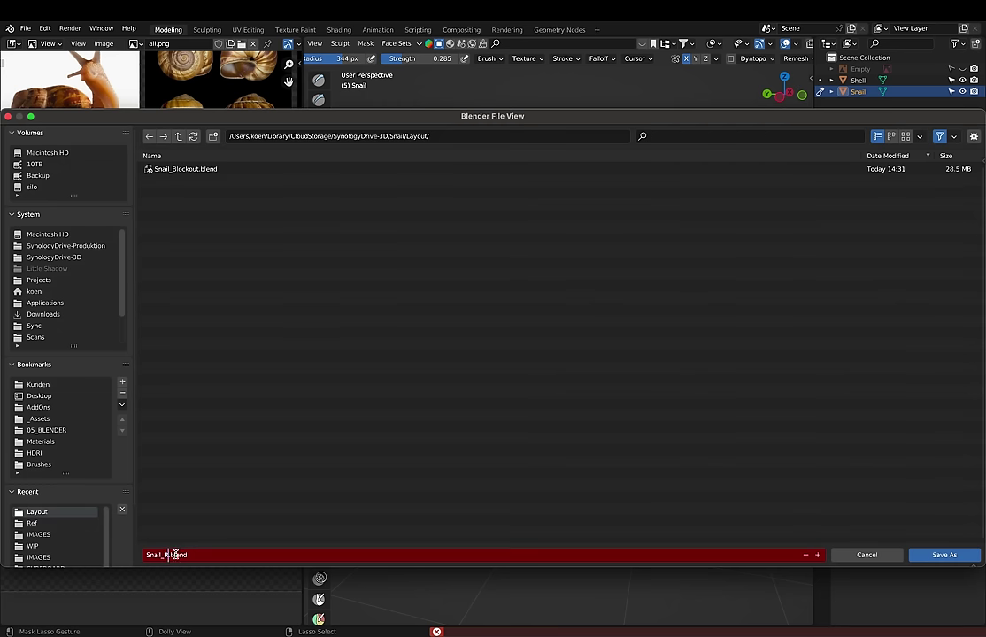
Step: Save as Snail_Retopo.blend, then clean the Snail mesh with the Ultimate Instant Clean preset
{"action": "left_click", "coordinate": [945, 555]}
{"action": "middle_click_drag", "start_coordinate": [657, 403], "coordinate": [611, 389]}
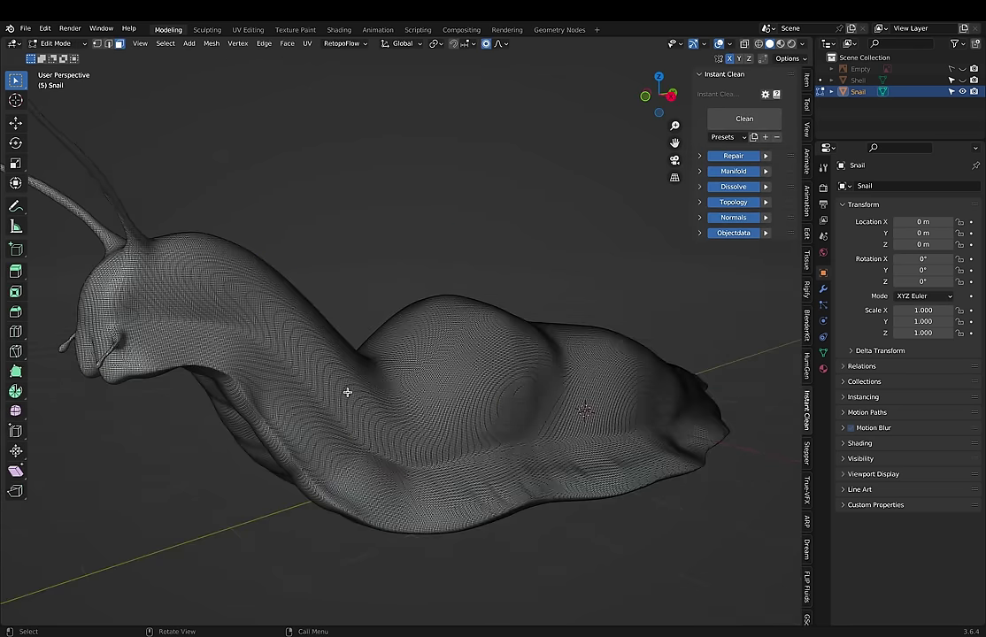
{"action": "left_click", "coordinate": [731, 138]}
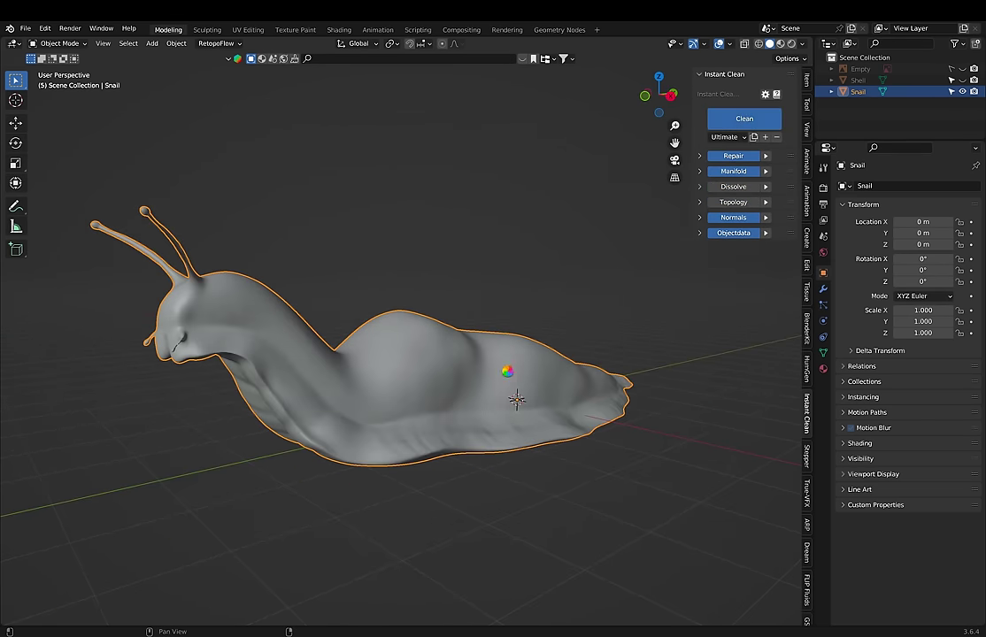
{"action": "middle_click_drag", "start_coordinate": [509, 375], "coordinate": [814, 459]}
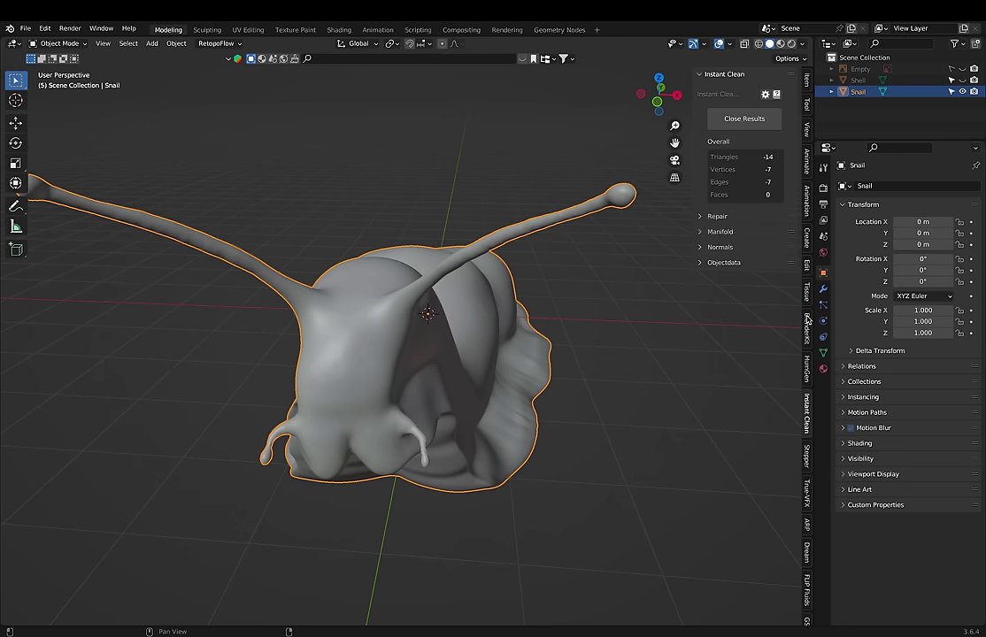
Step: Remesh the body into a 1480-quad Retopo_Snail at quad density 0.25, adaptive size 100%
{"action": "key", "text": "ctrl+Tab"}
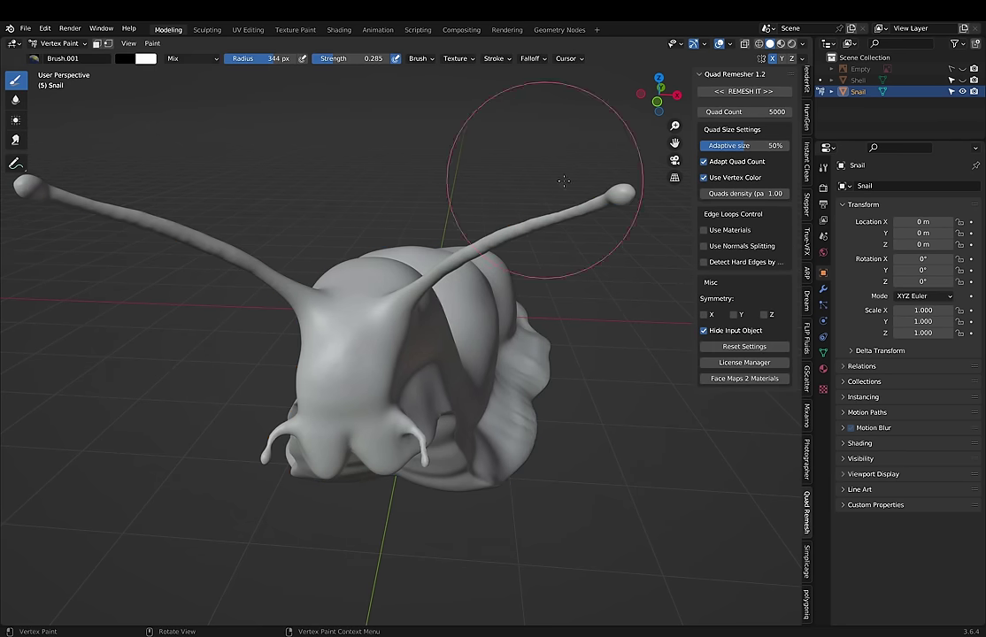
{"action": "key", "text": "Escape"}
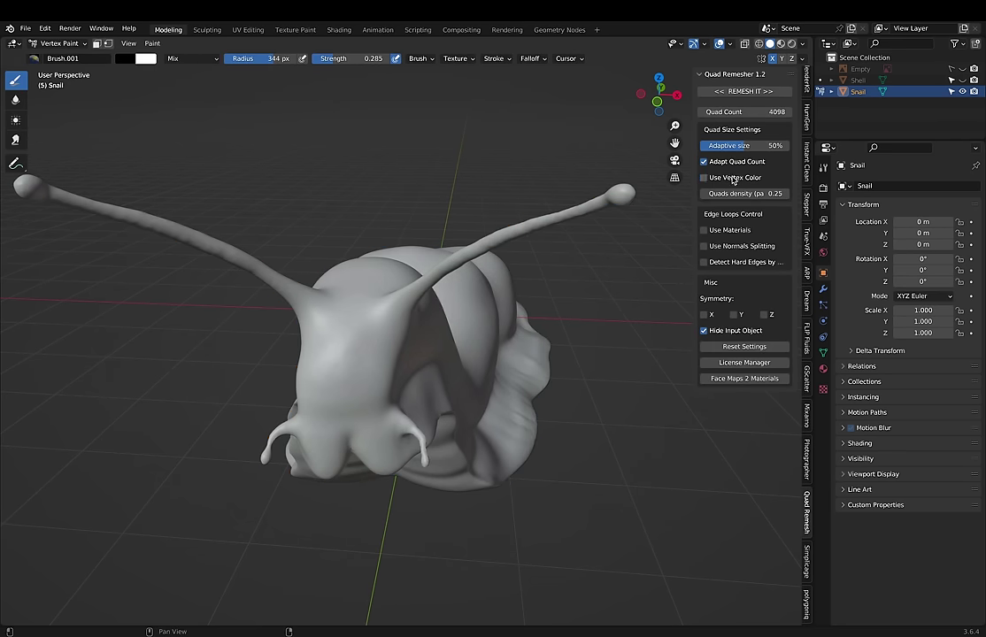
{"action": "double_click", "coordinate": [66, 59]}
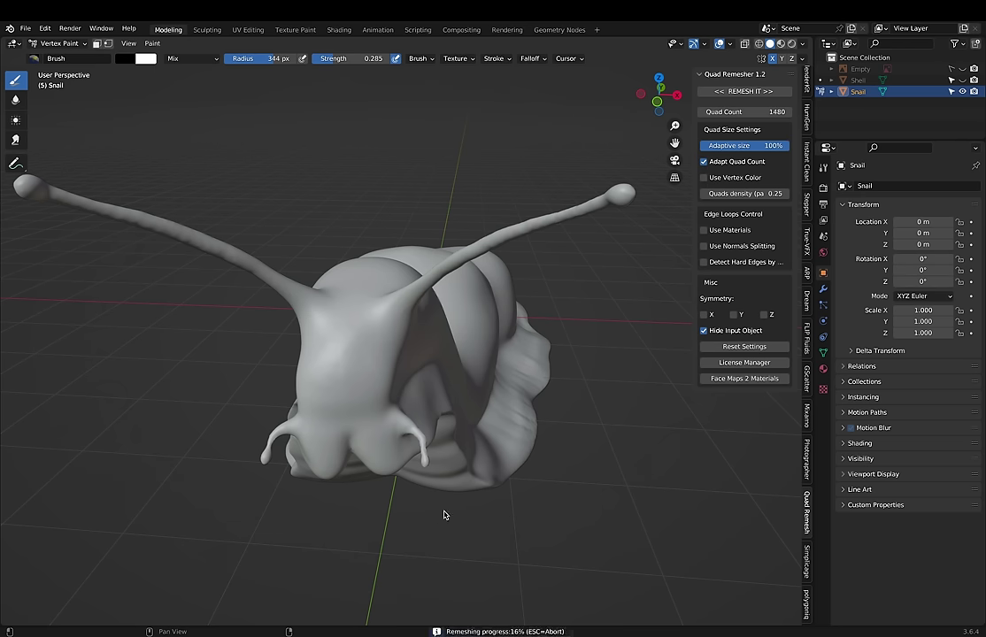
{"action": "key", "text": "Tab"}
{"action": "mouse_move", "coordinate": [475, 449]}
{"action": "middle_mouse_down"}
{"action": "mouse_move", "coordinate": [590, 510]}
{"action": "mouse_move", "coordinate": [526, 352]}
{"action": "mouse_move", "coordinate": [460, 336]}
{"action": "middle_mouse_up"}
{"action": "key", "text": "ctrl+z"}
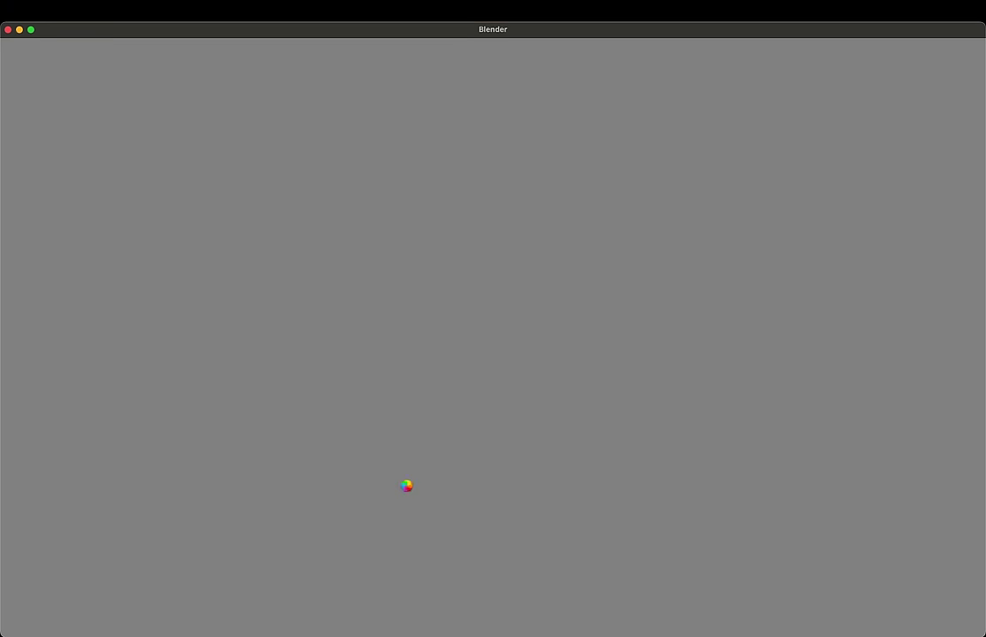
Step: Open the snail .blend file from the project folder on the project drive
{"action": "key", "text": "ctrl+o"}
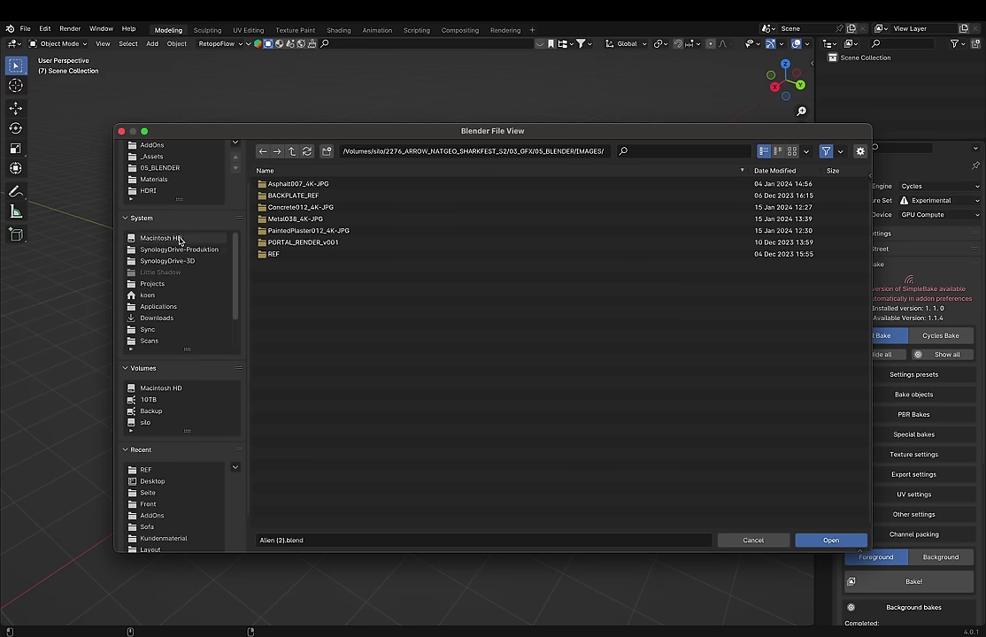
{"action": "left_click", "coordinate": [167, 260]}
{"action": "double_click", "coordinate": [595, 187]}
{"action": "double_click", "coordinate": [421, 185]}
{"action": "left_click", "coordinate": [128, 43]}
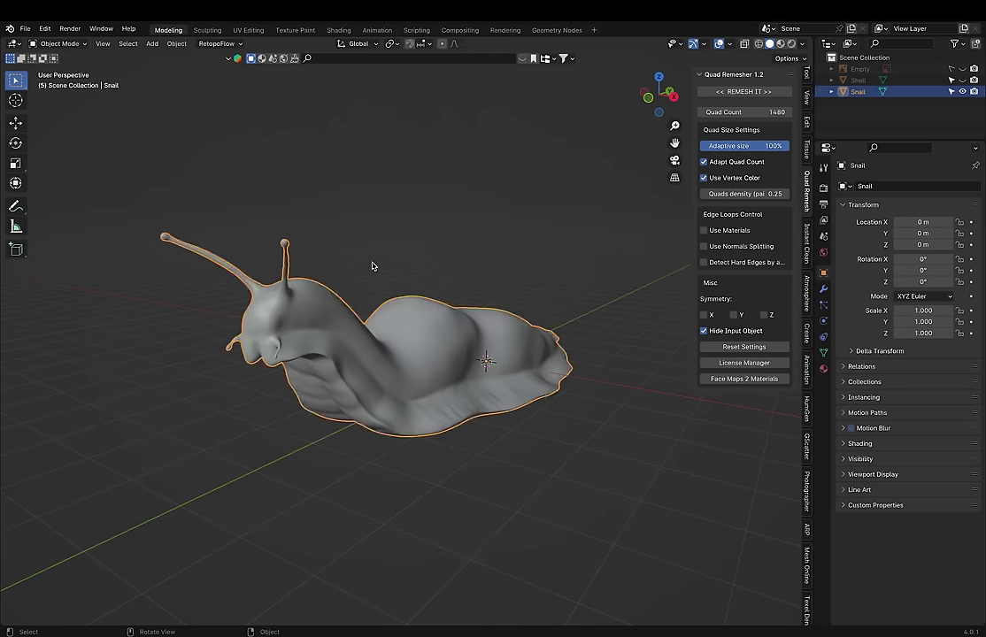
Step: Create Retopo_Snail and a 2500-quad Retopo_Shell with Quad Remesher
{"action": "left_click", "coordinate": [63, 95]}
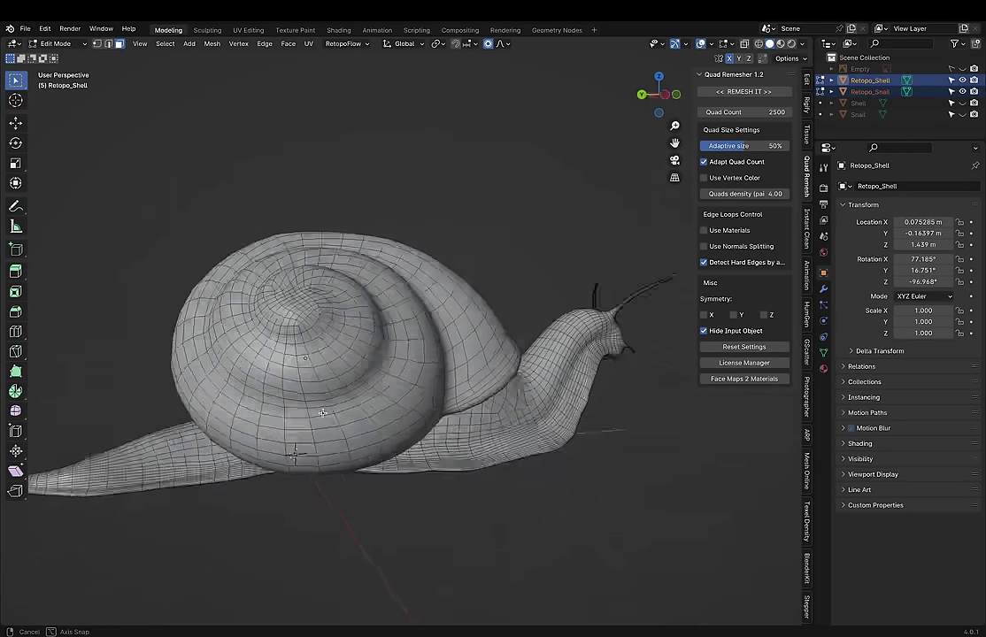
Step: Paint red on the Shell's spiral centre and remesh it with vertex colours into Retopo_Shell
{"action": "key", "text": "8"}
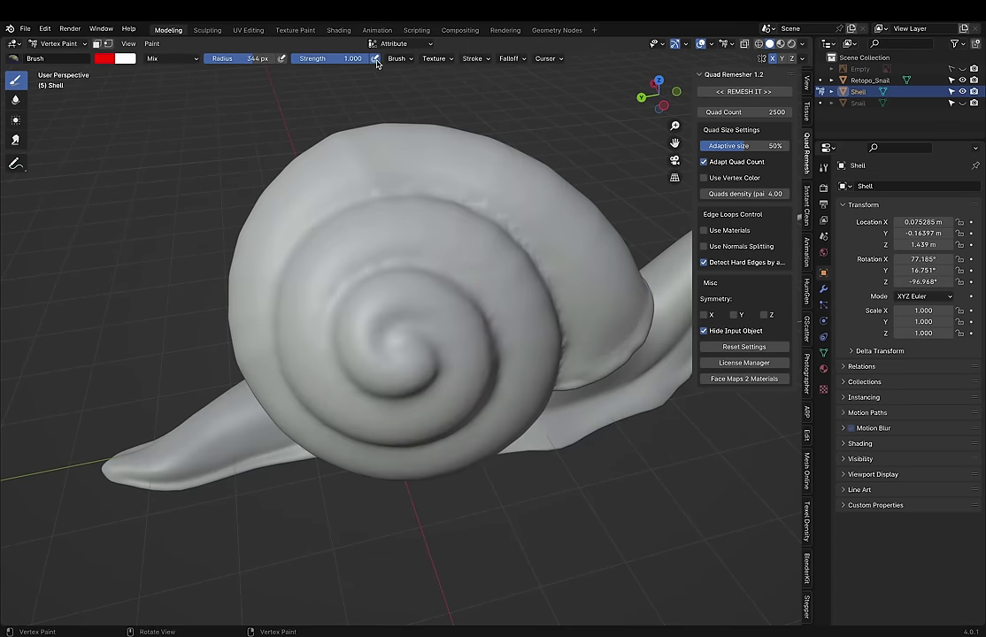
{"action": "key", "text": "ctrl+Tab"}
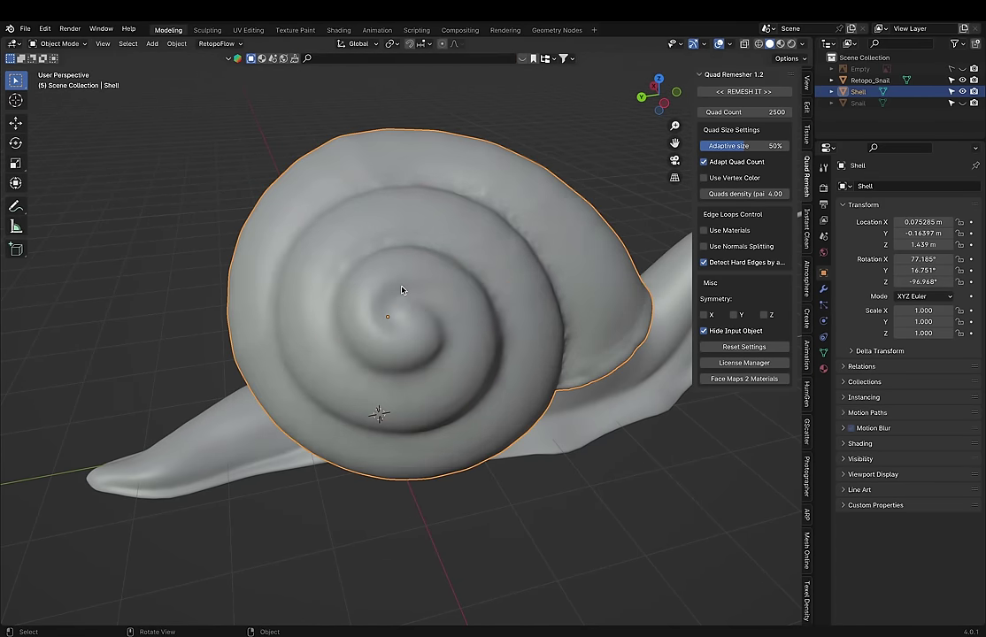
{"action": "left_click", "coordinate": [474, 223]}
{"action": "left_click_drag", "start_coordinate": [398, 317], "coordinate": [459, 328]}
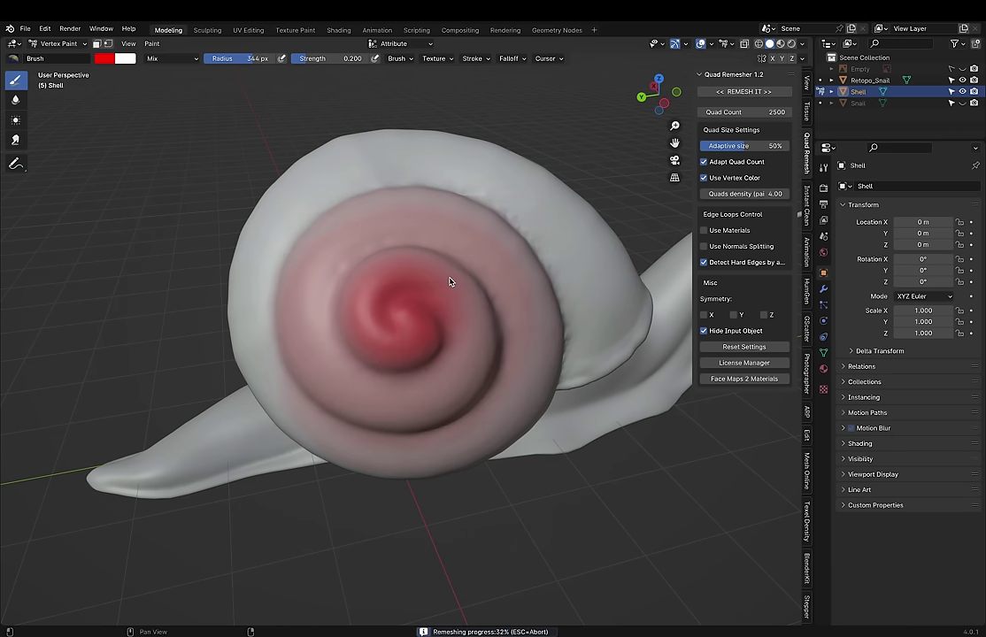
{"action": "mouse_move", "coordinate": [403, 403]}
{"action": "middle_mouse_down"}
{"action": "mouse_move", "coordinate": [533, 314]}
{"action": "mouse_move", "coordinate": [358, 339]}
{"action": "mouse_move", "coordinate": [380, 368]}
{"action": "mouse_move", "coordinate": [355, 394]}
{"action": "middle_mouse_up"}
{"action": "key", "text": "Tab"}
{"action": "scroll", "coordinate": [533, 315], "scroll_direction": "up", "scroll_amount": 5}
Step: Switch from Retopo_Shell to the Retopo_Snail body and nudge it with a proportional move
{"action": "scroll", "coordinate": [614, 162], "scroll_direction": "down", "scroll_amount": 3}
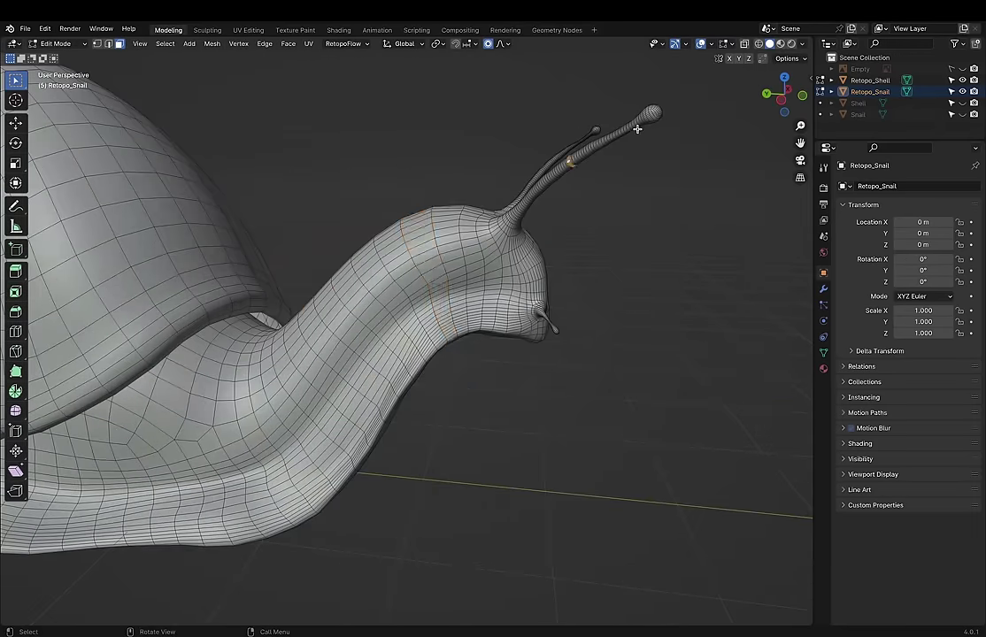
{"action": "scroll", "coordinate": [638, 128], "scroll_direction": "down", "scroll_amount": 3}
{"action": "key", "text": "alt+q"}
{"action": "scroll", "coordinate": [363, 281], "scroll_direction": "up", "scroll_amount": 3}
{"action": "mouse_move", "coordinate": [363, 282]}
{"action": "middle_mouse_down"}
{"action": "mouse_move", "coordinate": [276, 269]}
{"action": "mouse_move", "coordinate": [392, 230]}
{"action": "mouse_move", "coordinate": [585, 317]}
{"action": "mouse_move", "coordinate": [478, 284]}
{"action": "mouse_move", "coordinate": [386, 324]}
{"action": "middle_mouse_up"}
{"action": "key", "text": "alt+q"}
{"action": "left_click", "coordinate": [482, 221]}
{"action": "key", "text": "Tab"}
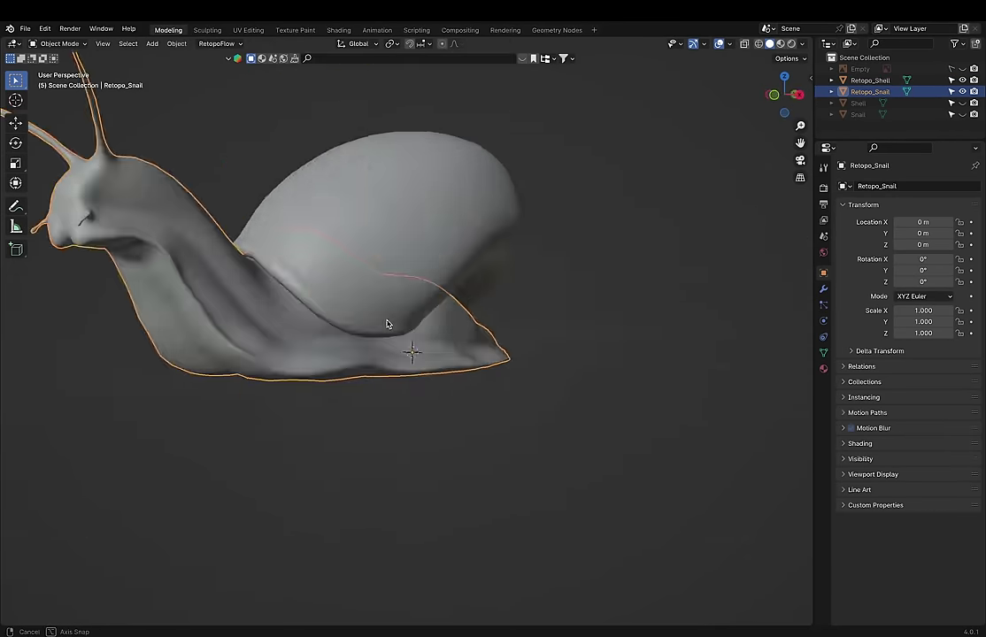
Step: Nudge two more areas of the Retopo_Snail body with proportional G moves
{"action": "key", "text": "Tab"}
{"action": "key", "text": "g"}
{"action": "left_click", "coordinate": [388, 269]}
{"action": "mouse_move", "coordinate": [387, 268]}
{"action": "middle_mouse_down"}
{"action": "mouse_move", "coordinate": [714, 278]}
{"action": "mouse_move", "coordinate": [388, 272]}
{"action": "mouse_move", "coordinate": [556, 239]}
{"action": "middle_mouse_up"}
{"action": "key", "text": "g"}
{"action": "left_click", "coordinate": [371, 273]}
{"action": "key", "text": "Tab"}
Step: Nudge two areas of Retopo_Shell with proportional moves so it fits the sculpt
{"action": "left_click", "coordinate": [467, 267]}
{"action": "key", "text": "Tab"}
{"action": "mouse_move", "coordinate": [513, 315]}
{"action": "middle_mouse_down"}
{"action": "mouse_move", "coordinate": [468, 267]}
{"action": "mouse_move", "coordinate": [352, 192]}
{"action": "mouse_move", "coordinate": [399, 366]}
{"action": "mouse_move", "coordinate": [410, 228]}
{"action": "middle_mouse_up"}
{"action": "left_click", "coordinate": [462, 259]}
{"action": "key", "text": "g"}
{"action": "left_click", "coordinate": [351, 192]}
{"action": "key", "text": "Tab"}
{"action": "key", "text": "Tab"}
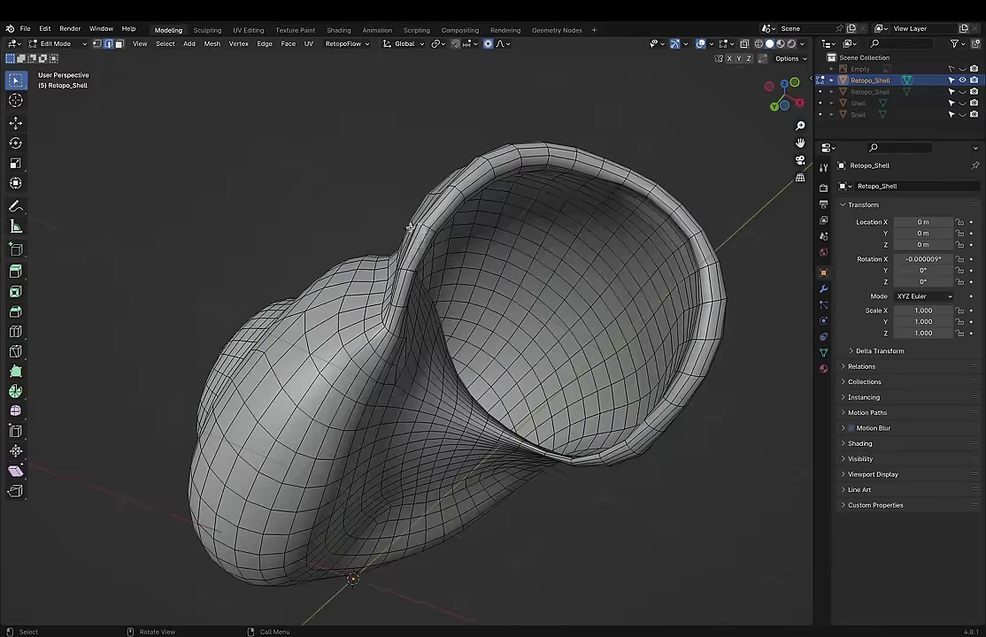
Step: Mark the edge loop around the shell opening's rim as a seam
{"action": "mouse_move", "coordinate": [703, 370]}
{"action": "middle_mouse_down"}
{"action": "mouse_move", "coordinate": [502, 491]}
{"action": "mouse_move", "coordinate": [429, 434]}
{"action": "mouse_move", "coordinate": [451, 473]}
{"action": "mouse_move", "coordinate": [413, 396]}
{"action": "mouse_move", "coordinate": [416, 512]}
{"action": "middle_mouse_up"}
{"action": "right_click", "coordinate": [410, 486]}
{"action": "left_click", "coordinate": [410, 489]}
{"action": "left_click", "coordinate": [165, 43]}
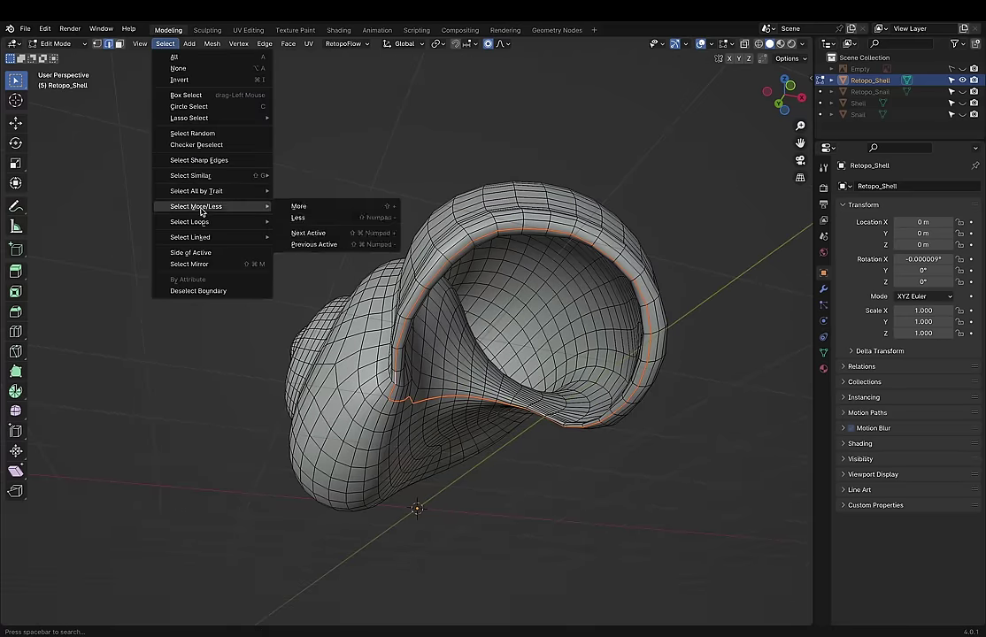
{"action": "left_click", "coordinate": [345, 265]}
Step: Clear the selection, return the shell to Object Mode, and view its spiral side
{"action": "key", "text": "alt+a"}
{"action": "middle_click_drag", "start_coordinate": [328, 189], "coordinate": [559, 484]}
{"action": "scroll", "coordinate": [560, 484], "scroll_direction": "down", "scroll_amount": 3}
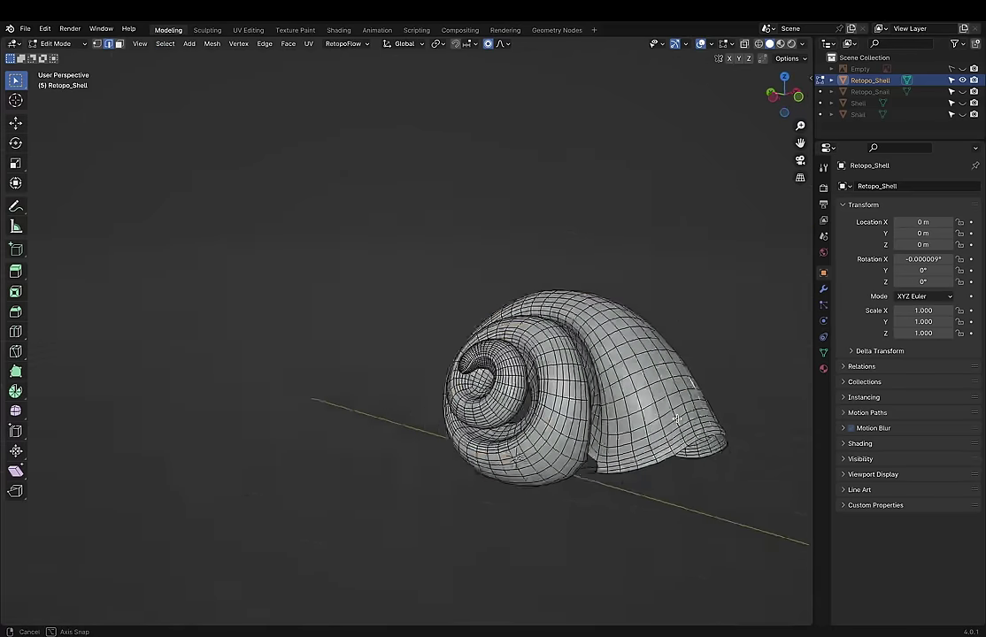
{"action": "key", "text": "Tab"}
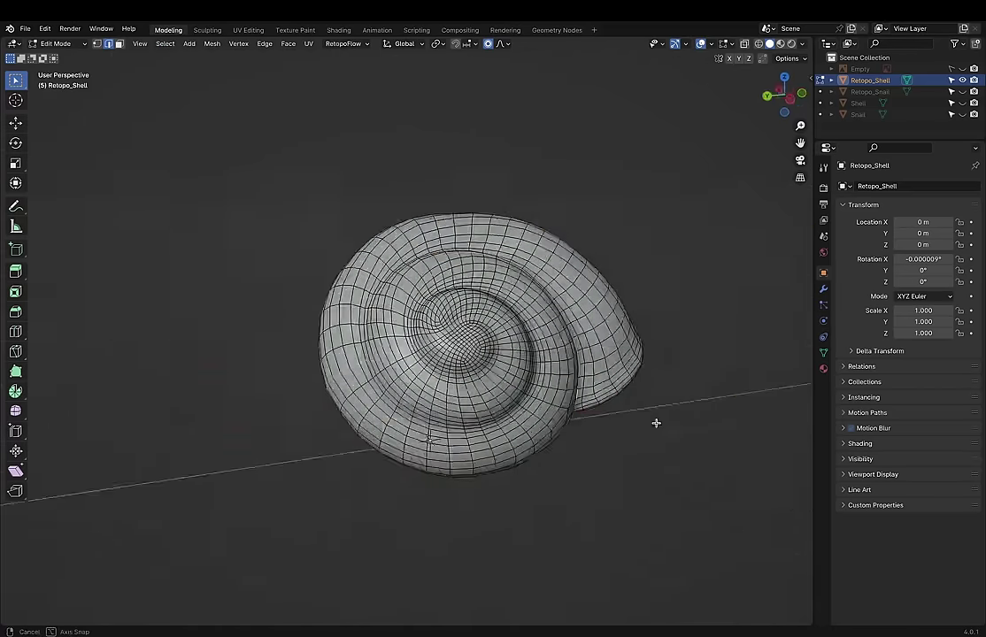
{"action": "mouse_move", "coordinate": [656, 422]}
{"action": "middle_mouse_down"}
{"action": "mouse_move", "coordinate": [583, 368]}
{"action": "mouse_move", "coordinate": [354, 379]}
{"action": "mouse_move", "coordinate": [261, 419]}
{"action": "mouse_move", "coordinate": [550, 315]}
{"action": "mouse_move", "coordinate": [544, 399]}
{"action": "middle_mouse_up"}
{"action": "key", "text": "c"}
Step: Unwrap the whole shell mesh and switch to the UV Editing workspace
{"action": "key", "text": "a"}
{"action": "key", "text": "u"}
{"action": "left_click", "coordinate": [485, 286]}
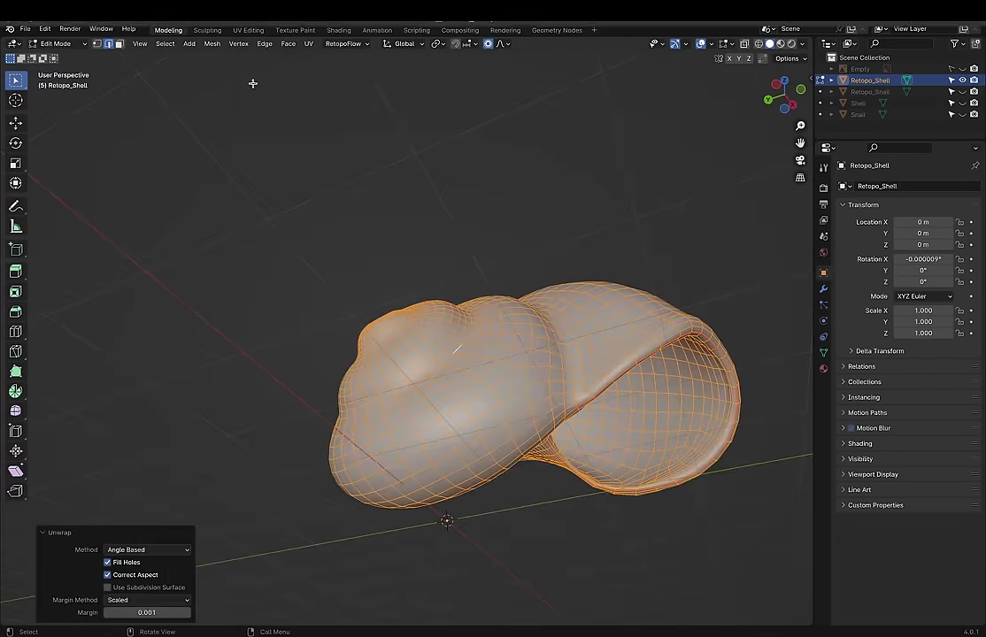
{"action": "left_click", "coordinate": [248, 30]}
Step: Select the shell's outer part and a spiral edge loop, then re-unwrap
{"action": "middle_click_drag", "start_coordinate": [644, 255], "coordinate": [579, 340]}
{"action": "key", "text": "ctrl+i"}
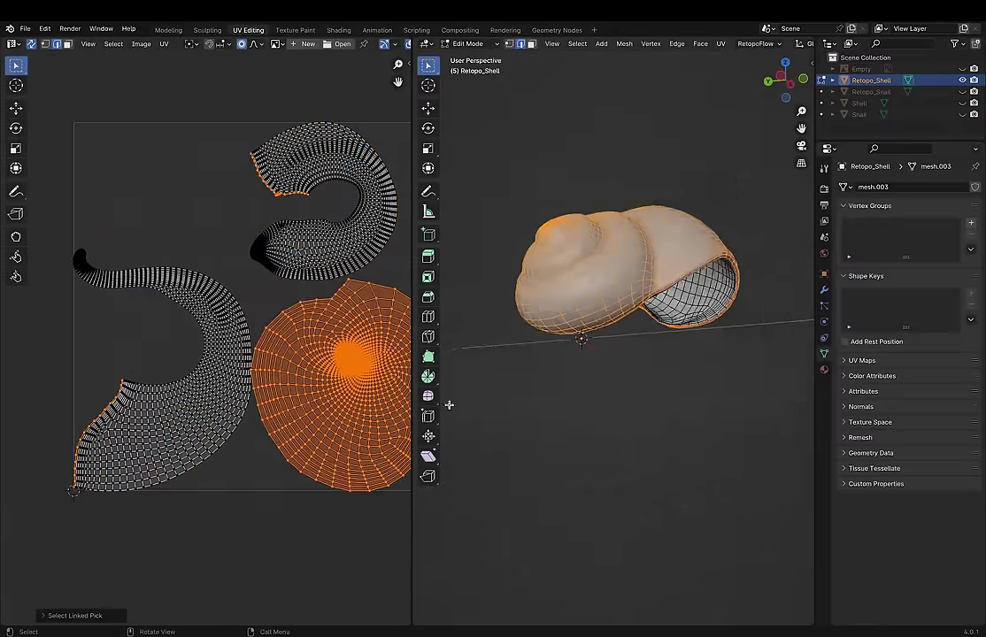
{"action": "left_click", "coordinate": [739, 308], "text": "alt"}
{"action": "middle_click_drag", "start_coordinate": [739, 308], "coordinate": [516, 339]}
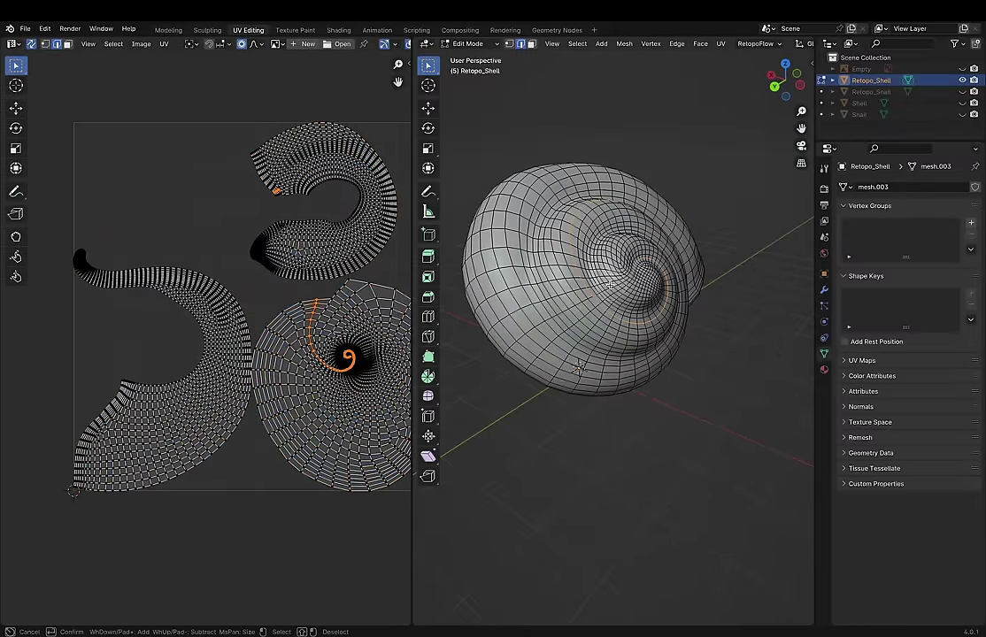
{"action": "key", "text": "Escape"}
{"action": "key", "text": "a"}
{"action": "key", "text": "u"}
Step: Try laying one UV island out as UV Squares, then undo it
{"action": "left_click", "coordinate": [558, 284]}
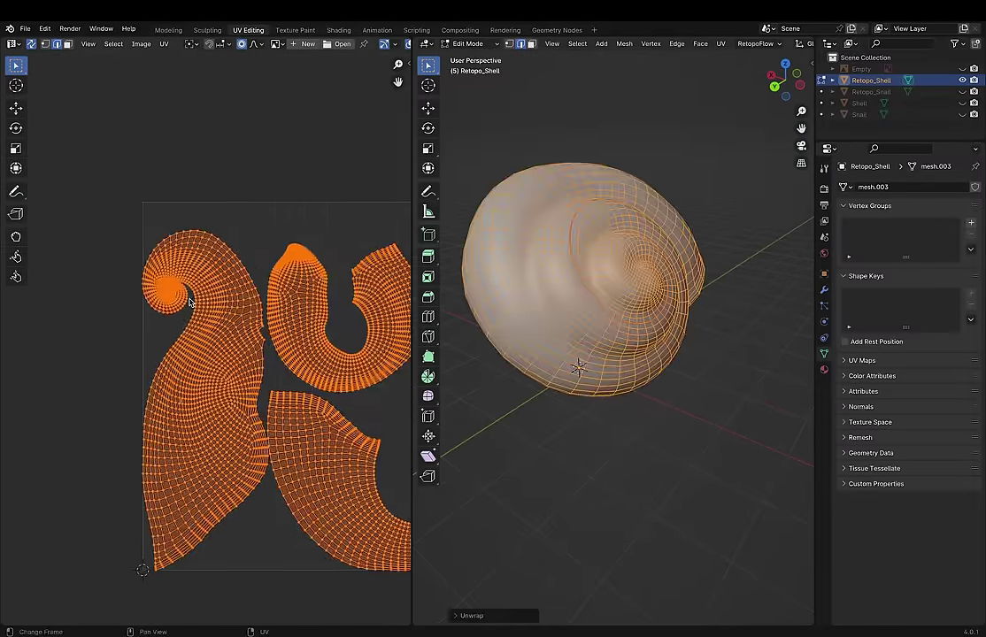
{"action": "key", "text": "alt+a"}
{"action": "key", "text": "l"}
{"action": "key", "text": "super+comma"}
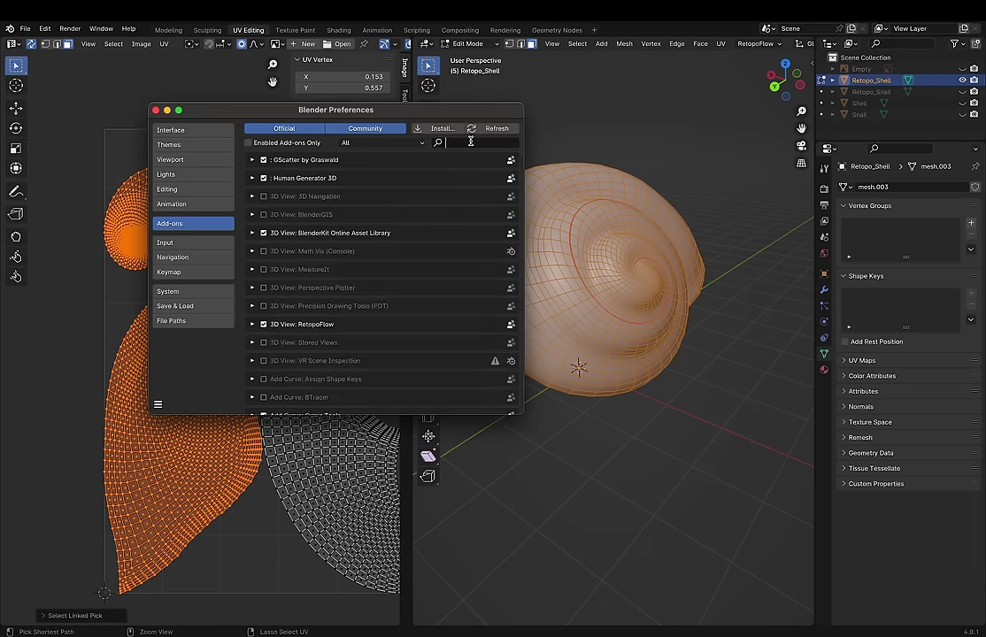
{"action": "type", "text": "sq"}
{"action": "left_click", "coordinate": [157, 110]}
{"action": "left_click", "coordinate": [31, 43]}
{"action": "left_click", "coordinate": [347, 141]}
{"action": "key", "text": "ctrl+z"}
Step: Unwrap the whole shell with Smart UV Project
{"action": "middle_click_drag", "start_coordinate": [575, 292], "coordinate": [519, 296]}
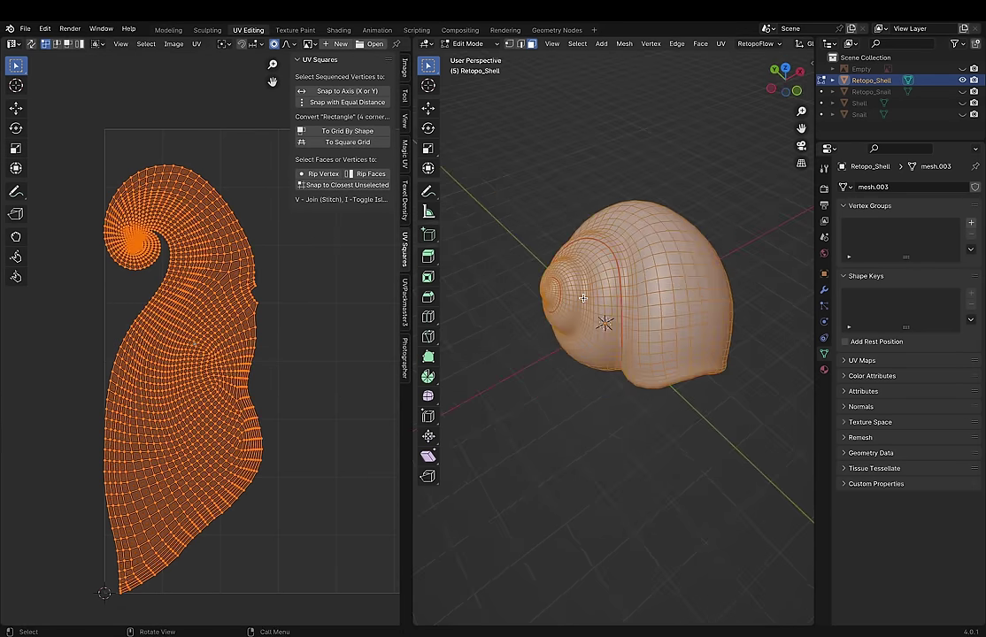
{"action": "key", "text": "a"}
{"action": "key", "text": "u"}
{"action": "left_click", "coordinate": [619, 302]}
{"action": "key", "text": "Return"}
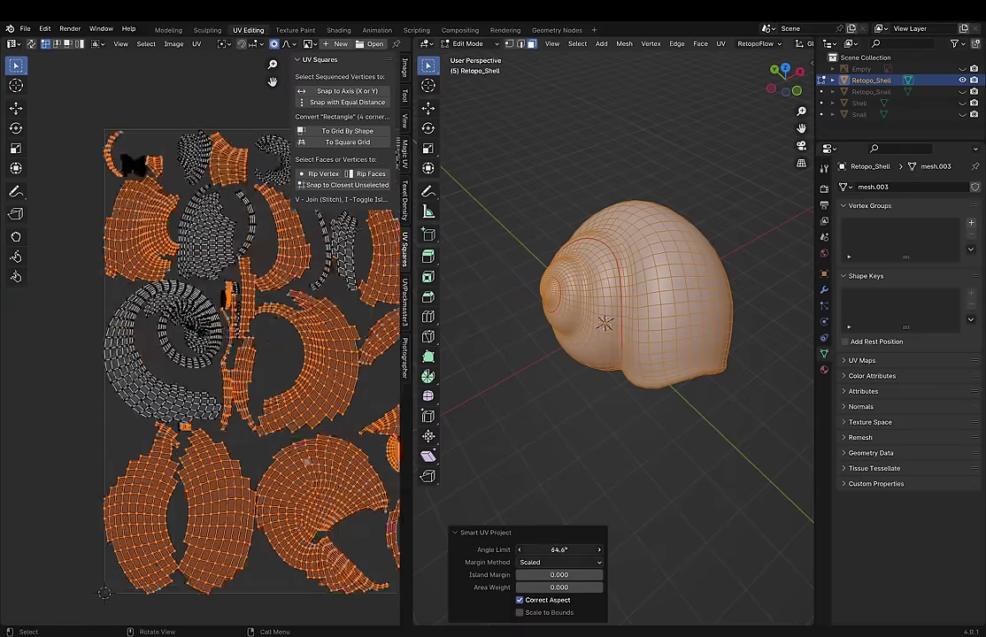
{"action": "key", "text": "alt+a"}
Step: Unwrap the whole shell again with the standard angle-based unwrap
{"action": "mouse_move", "coordinate": [605, 323]}
{"action": "middle_mouse_down"}
{"action": "mouse_move", "coordinate": [611, 311]}
{"action": "mouse_move", "coordinate": [740, 406]}
{"action": "middle_mouse_up"}
{"action": "key", "text": "a"}
{"action": "key", "text": "u"}
{"action": "left_click", "coordinate": [668, 319]}
{"action": "scroll", "coordinate": [209, 285], "scroll_direction": "up", "scroll_amount": 3}
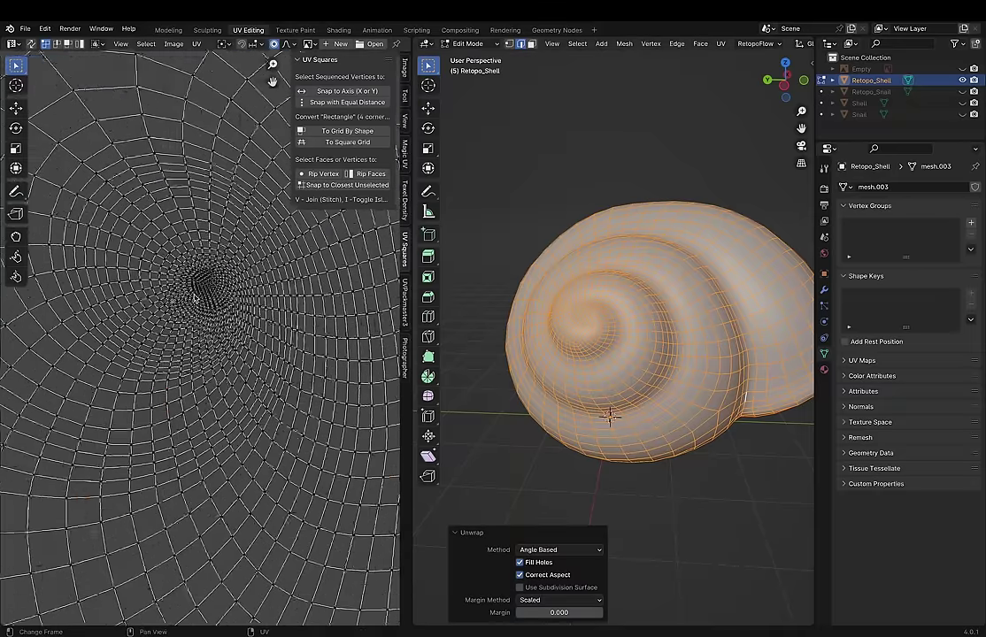
{"action": "key", "text": "alt+a"}
{"action": "middle_click_drag", "start_coordinate": [669, 319], "coordinate": [585, 382]}
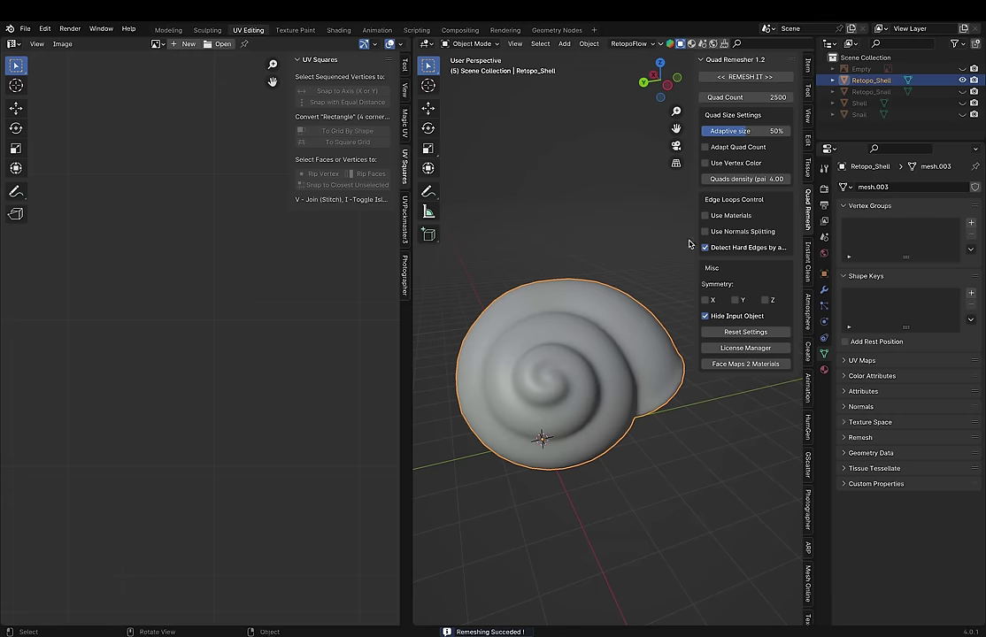
Step: Remove the extra remeshed shell copy, close the sidebar, and unwrap the shell
{"action": "key", "text": "ctrl+z"}
{"action": "middle_click_drag", "start_coordinate": [639, 360], "coordinate": [605, 324]}
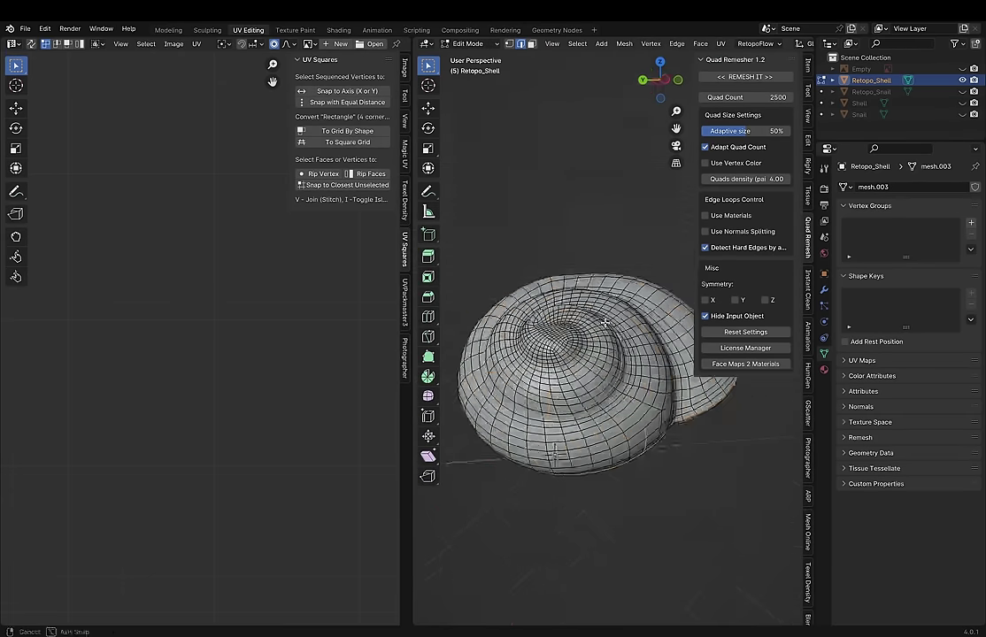
{"action": "middle_click_drag", "start_coordinate": [642, 414], "coordinate": [587, 457]}
{"action": "key", "text": "n"}
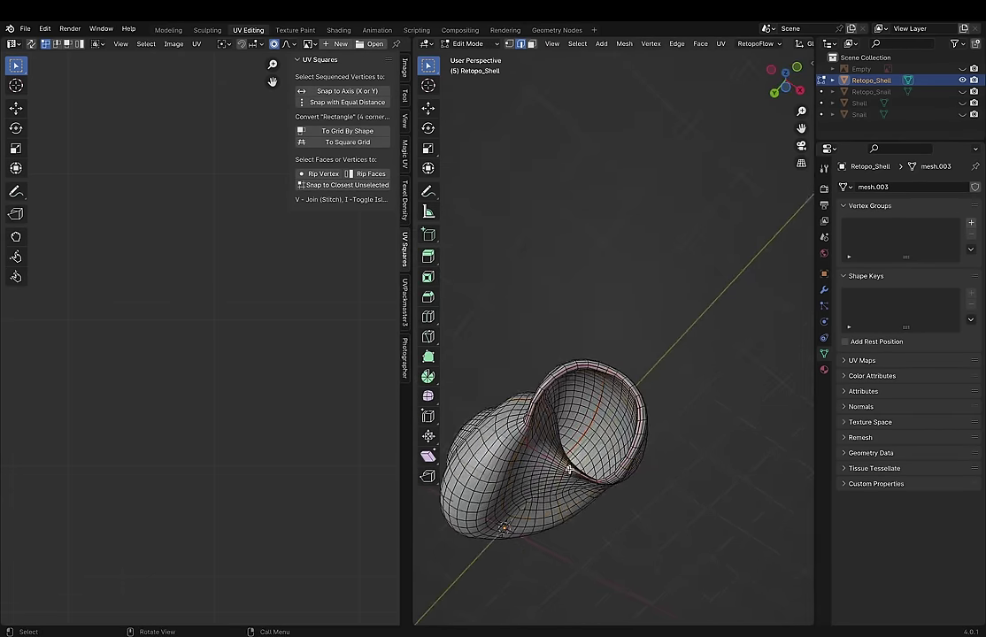
{"action": "key", "text": "a"}
{"action": "key", "text": "u"}
{"action": "left_click", "coordinate": [575, 326]}
{"action": "key", "text": "alt+a"}
{"action": "scroll", "coordinate": [625, 405], "scroll_direction": "up", "scroll_amount": 5}
Step: Set Pick Shortest Path to Tag Seam and tag a seam path along the shell
{"action": "left_click", "coordinate": [625, 405], "text": "ctrl"}
{"action": "mouse_move", "coordinate": [625, 405]}
{"action": "middle_mouse_down"}
{"action": "mouse_move", "coordinate": [584, 372]}
{"action": "mouse_move", "coordinate": [549, 442]}
{"action": "middle_mouse_up"}
{"action": "left_click", "coordinate": [561, 537]}
{"action": "left_click", "coordinate": [540, 564]}
{"action": "middle_click_drag", "start_coordinate": [610, 380], "coordinate": [584, 354]}
{"action": "scroll", "coordinate": [584, 354], "scroll_direction": "up", "scroll_amount": 3}
{"action": "scroll", "coordinate": [584, 354], "scroll_direction": "down", "scroll_amount": 5}
Step: Re-unwrap the shell with the newly tagged seams
{"action": "key", "text": "a"}
{"action": "key", "text": "u"}
{"action": "left_click", "coordinate": [584, 346]}
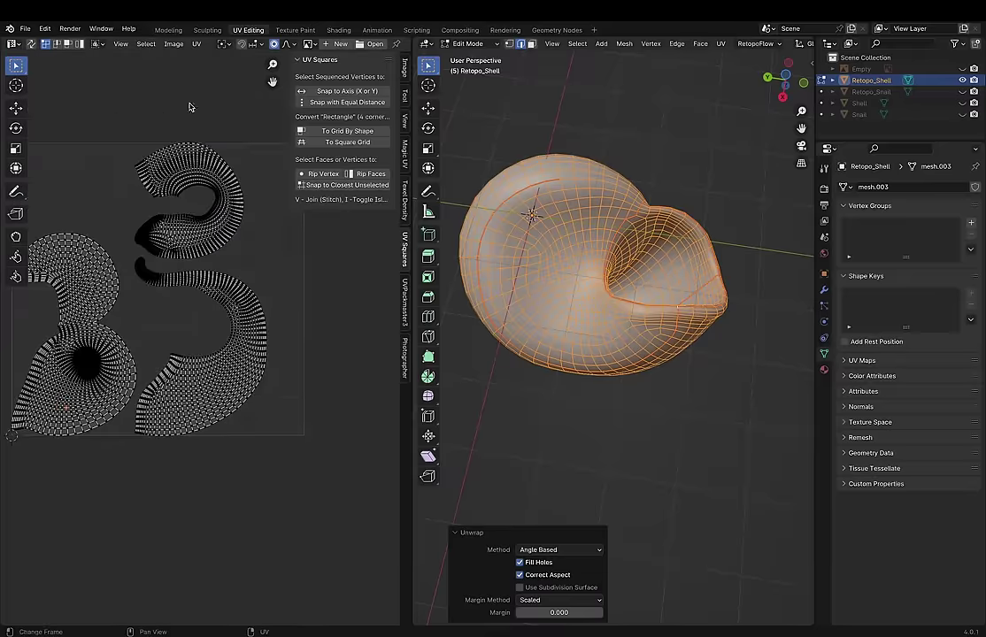
{"action": "key", "text": "alt+a"}
{"action": "scroll", "coordinate": [675, 384], "scroll_direction": "down", "scroll_amount": 3}
{"action": "scroll", "coordinate": [650, 325], "scroll_direction": "up", "scroll_amount": 6}
{"action": "mouse_move", "coordinate": [676, 384]}
{"action": "middle_mouse_down"}
{"action": "mouse_move", "coordinate": [649, 325]}
{"action": "mouse_move", "coordinate": [733, 183]}
{"action": "middle_mouse_up"}
Step: Tag another seam path on the shell and unwrap it again
{"action": "left_click", "coordinate": [635, 331], "text": "ctrl"}
{"action": "key", "text": "a"}
{"action": "key", "text": "u"}
{"action": "left_click", "coordinate": [733, 182]}
{"action": "key", "text": "alt+a"}
{"action": "scroll", "coordinate": [630, 215], "scroll_direction": "up", "scroll_amount": 4}
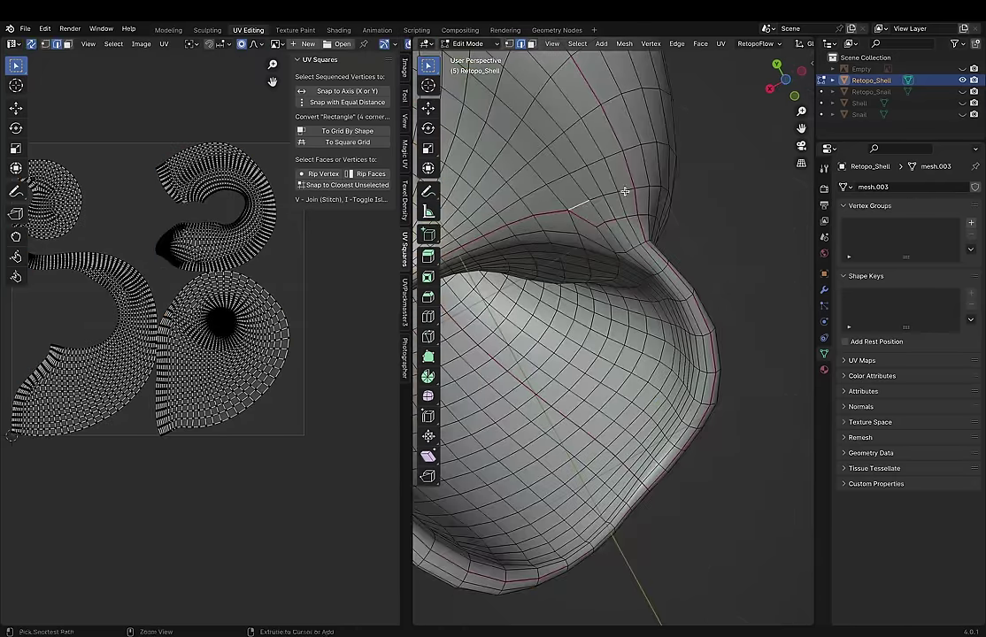
Step: Tag a seam along the shell's spiral
{"action": "middle_click_drag", "start_coordinate": [625, 191], "coordinate": [654, 236]}
{"action": "scroll", "coordinate": [565, 229], "scroll_direction": "down", "scroll_amount": 5}
{"action": "middle_click_drag", "start_coordinate": [566, 229], "coordinate": [566, 200]}
{"action": "scroll", "coordinate": [640, 274], "scroll_direction": "up", "scroll_amount": 8}
{"action": "left_click", "coordinate": [640, 273], "text": "ctrl"}
{"action": "mouse_move", "coordinate": [640, 274]}
{"action": "middle_mouse_down"}
{"action": "mouse_move", "coordinate": [742, 517]}
{"action": "mouse_move", "coordinate": [553, 255]}
{"action": "middle_mouse_up"}
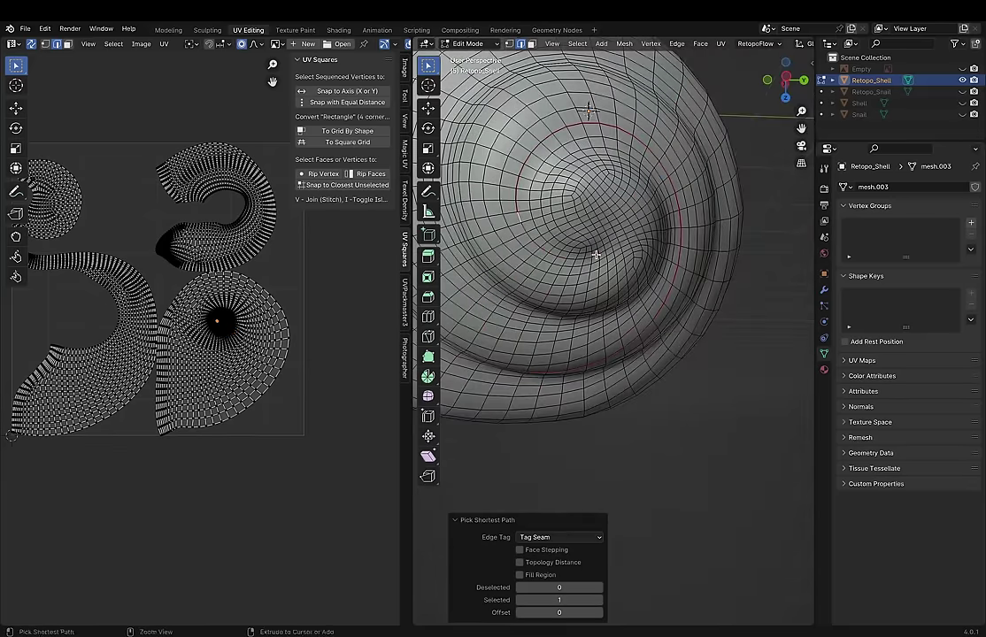
{"action": "key", "text": "a"}
{"action": "scroll", "coordinate": [596, 255], "scroll_direction": "down", "scroll_amount": 5}
{"action": "key", "text": "alt+a"}
Step: Re-unwrap the whole shell mesh with the current seams
{"action": "key", "text": "ctrl+e"}
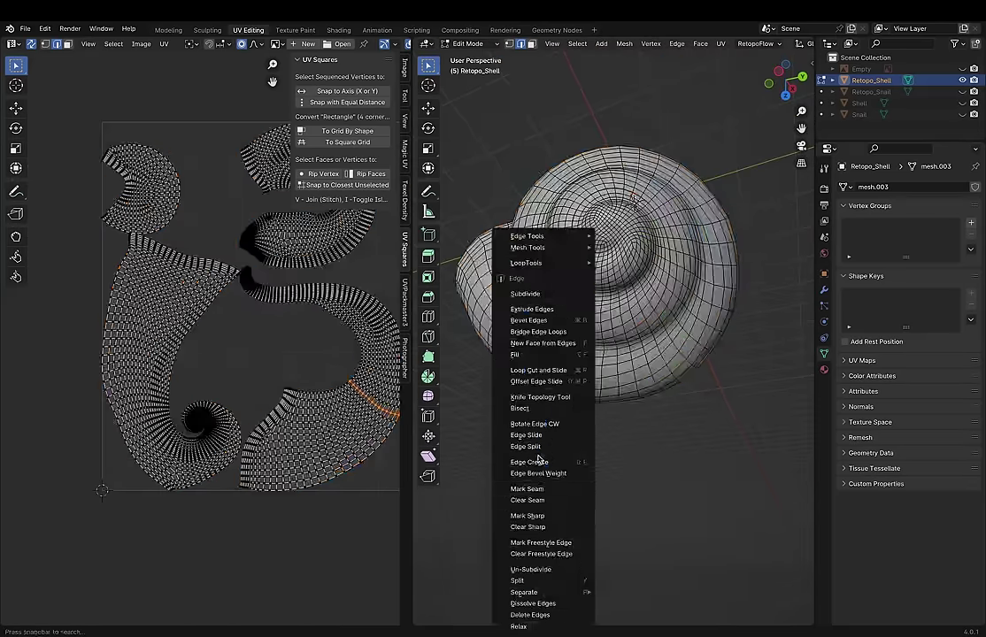
{"action": "key", "text": "a"}
{"action": "key", "text": "u"}
{"action": "left_click", "coordinate": [584, 324]}
{"action": "key", "text": "alt+a"}
{"action": "scroll", "coordinate": [272, 339], "scroll_direction": "up", "scroll_amount": 3}
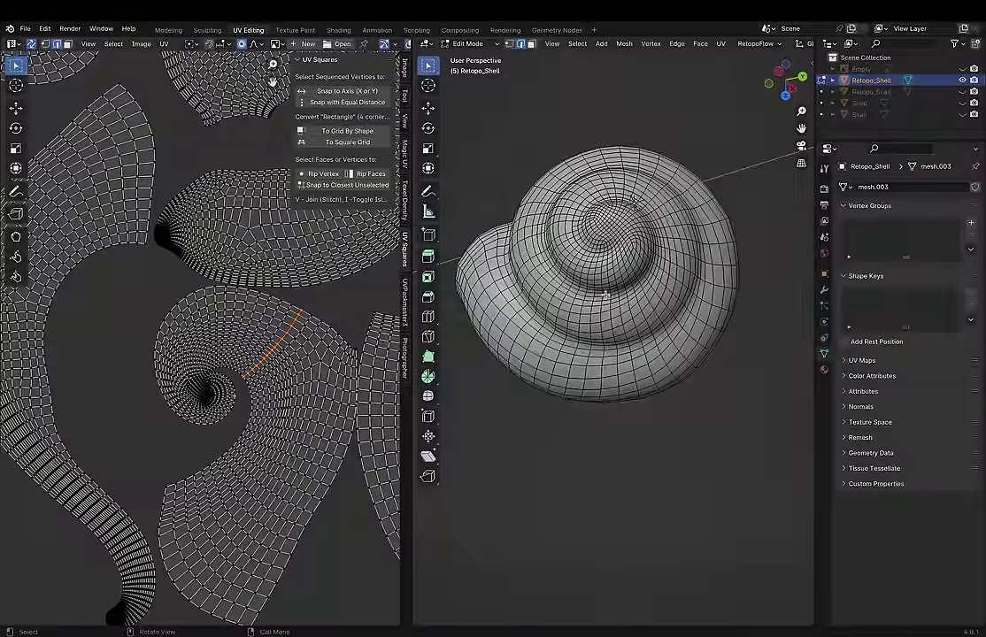
Step: Select all and unwrap the shell into a new UV layout
{"action": "key", "text": "a"}
{"action": "key", "text": "u"}
{"action": "key", "text": "alt+a"}
{"action": "key", "text": "a"}
{"action": "key", "text": "alt+a"}
{"action": "scroll", "coordinate": [176, 379], "scroll_direction": "up", "scroll_amount": 3}
{"action": "key", "text": "a"}
{"action": "key", "text": "u"}
{"action": "left_click", "coordinate": [469, 240]}
{"action": "key", "text": "alt+a"}
Step: Mark the selected edges as a seam and unwrap the shell with updated seams
{"action": "key", "text": "ctrl+e"}
{"action": "left_click", "coordinate": [583, 386]}
{"action": "key", "text": "a"}
{"action": "key", "text": "u"}
{"action": "left_click", "coordinate": [583, 387]}
{"action": "scroll", "coordinate": [240, 303], "scroll_direction": "down", "scroll_amount": 3}
{"action": "key", "text": "alt+a"}
Step: Select all the shell's UV islands and orient them with UVPackmaster3's Orient UVs
{"action": "scroll", "coordinate": [241, 302], "scroll_direction": "up", "scroll_amount": 4}
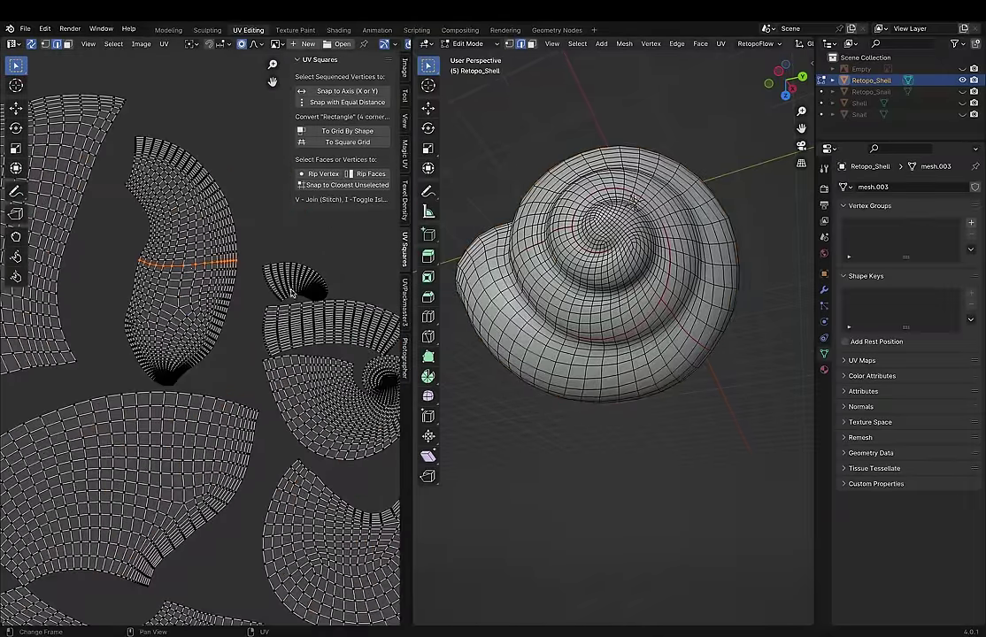
{"action": "scroll", "coordinate": [265, 299], "scroll_direction": "down", "scroll_amount": 2}
{"action": "scroll", "coordinate": [292, 294], "scroll_direction": "up", "scroll_amount": 4}
{"action": "key", "text": "a"}
{"action": "key", "text": "alt+a"}
{"action": "scroll", "coordinate": [304, 290], "scroll_direction": "down", "scroll_amount": 3}
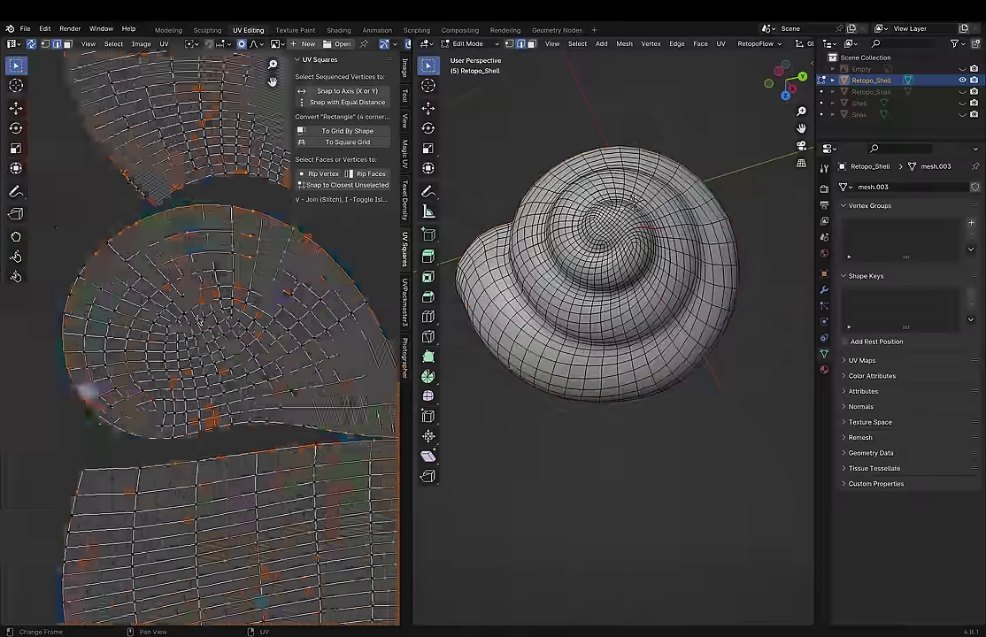
{"action": "scroll", "coordinate": [266, 301], "scroll_direction": "up", "scroll_amount": 3}
{"action": "key", "text": "a"}
{"action": "scroll", "coordinate": [354, 301], "scroll_direction": "down", "scroll_amount": 3}
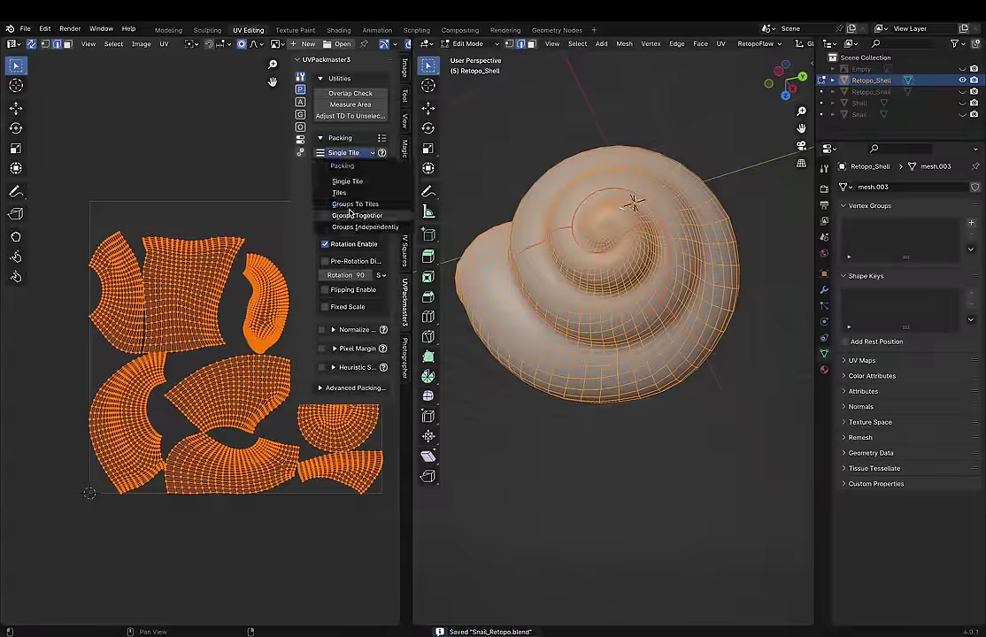
{"action": "left_click", "coordinate": [345, 243]}
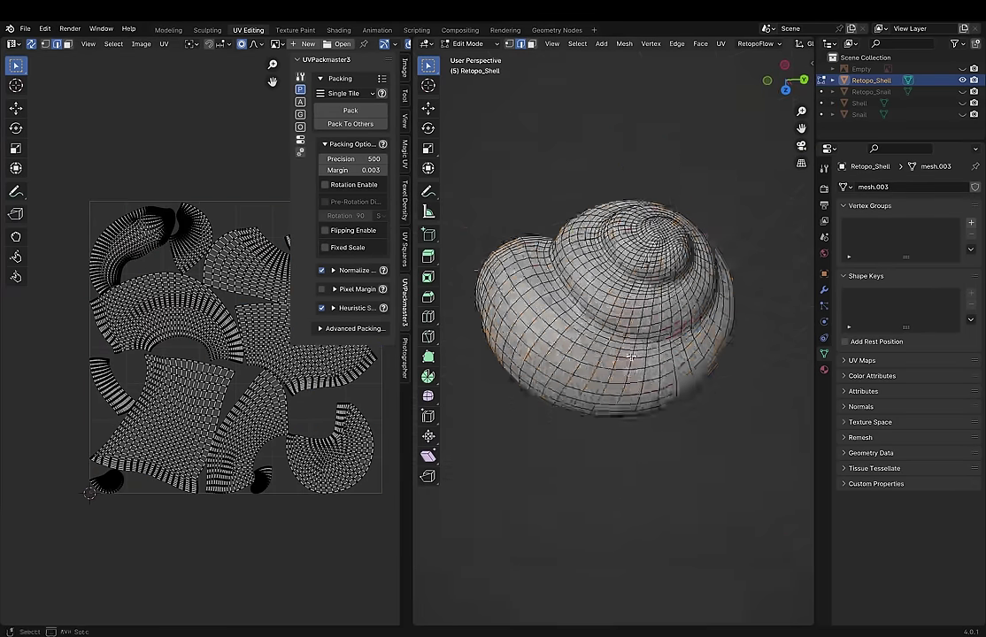
Step: Turn off Normalize and pack the shell's UV islands
{"action": "middle_click_drag", "start_coordinate": [598, 330], "coordinate": [548, 265]}
{"action": "left_click", "coordinate": [321, 270]}
{"action": "left_click", "coordinate": [346, 111]}
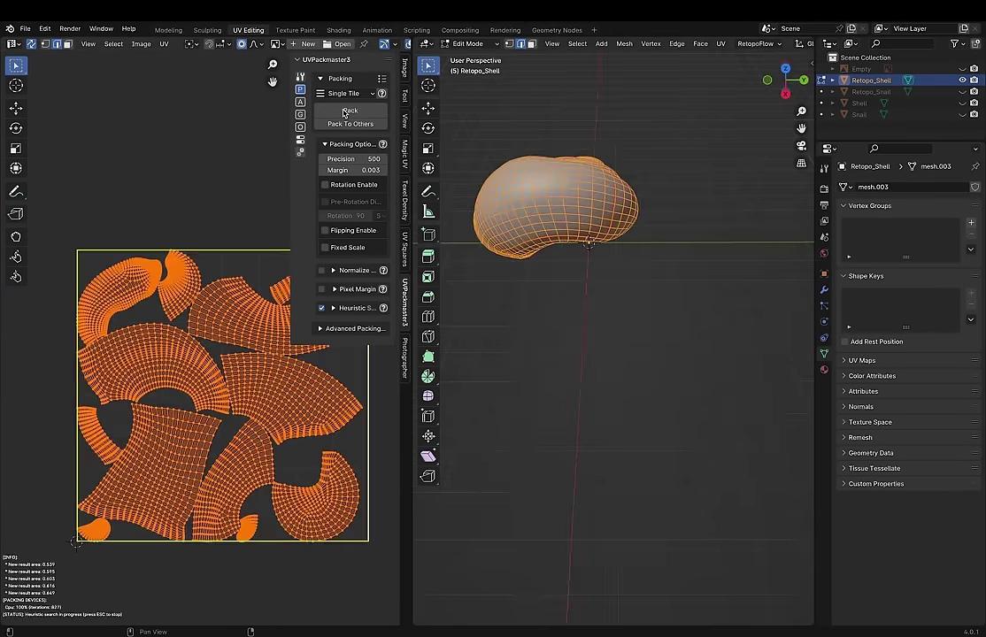
Step: Re-unwrap the whole shell, then repack its islands with Rotation enabled
{"action": "key", "text": "alt+a"}
{"action": "scroll", "coordinate": [174, 363], "scroll_direction": "up", "scroll_amount": 3}
{"action": "key", "text": "a"}
{"action": "key", "text": "u"}
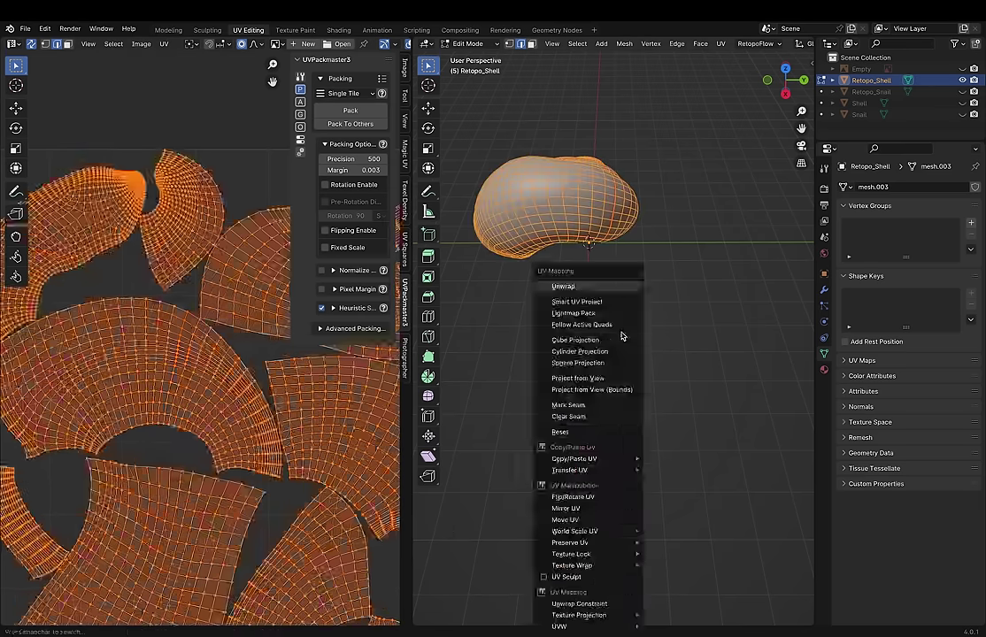
{"action": "left_click", "coordinate": [570, 285]}
{"action": "scroll", "coordinate": [126, 516], "scroll_direction": "down", "scroll_amount": 3}
{"action": "left_click", "coordinate": [354, 110]}
{"action": "left_click", "coordinate": [325, 184]}
{"action": "left_click", "coordinate": [338, 111]}
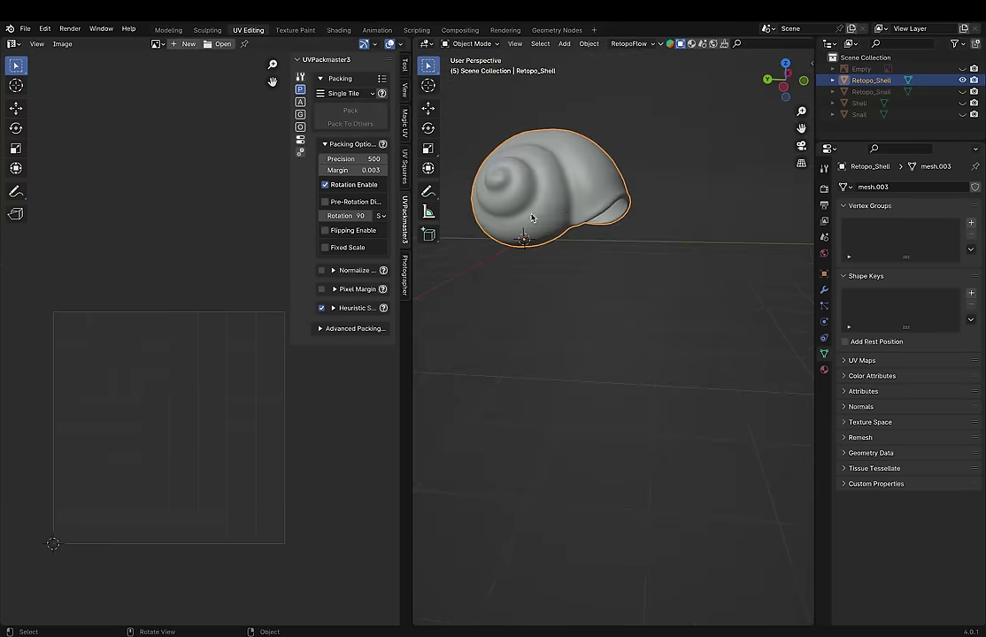
Step: Exclude the Backup collection in the Outliner and enter Edit Mode on Retopo_Snail
{"action": "left_click", "coordinate": [863, 104]}
{"action": "left_click", "coordinate": [955, 43]}
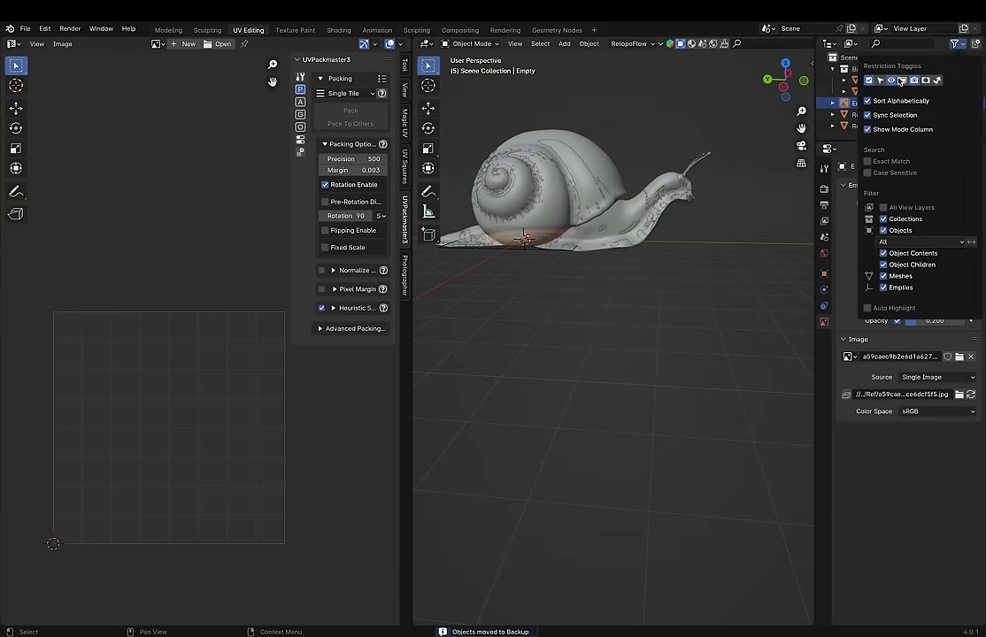
{"action": "left_click", "coordinate": [928, 69]}
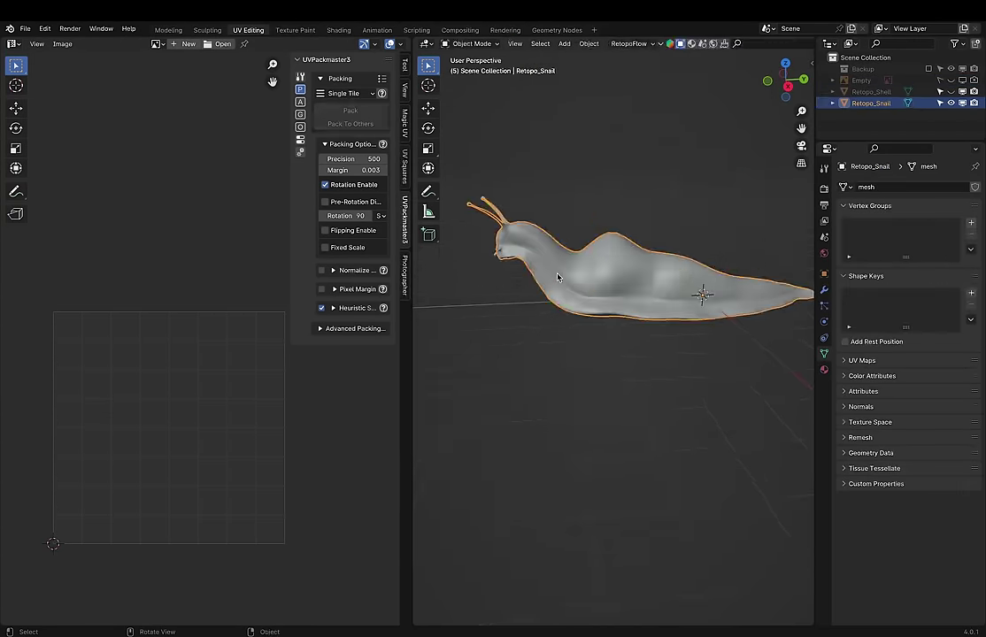
{"action": "key", "text": "Tab"}
{"action": "mouse_move", "coordinate": [558, 278]}
{"action": "middle_mouse_down"}
{"action": "mouse_move", "coordinate": [560, 259]}
{"action": "mouse_move", "coordinate": [639, 505]}
{"action": "mouse_move", "coordinate": [638, 418]}
{"action": "mouse_move", "coordinate": [687, 418]}
{"action": "mouse_move", "coordinate": [552, 438]}
{"action": "middle_mouse_up"}
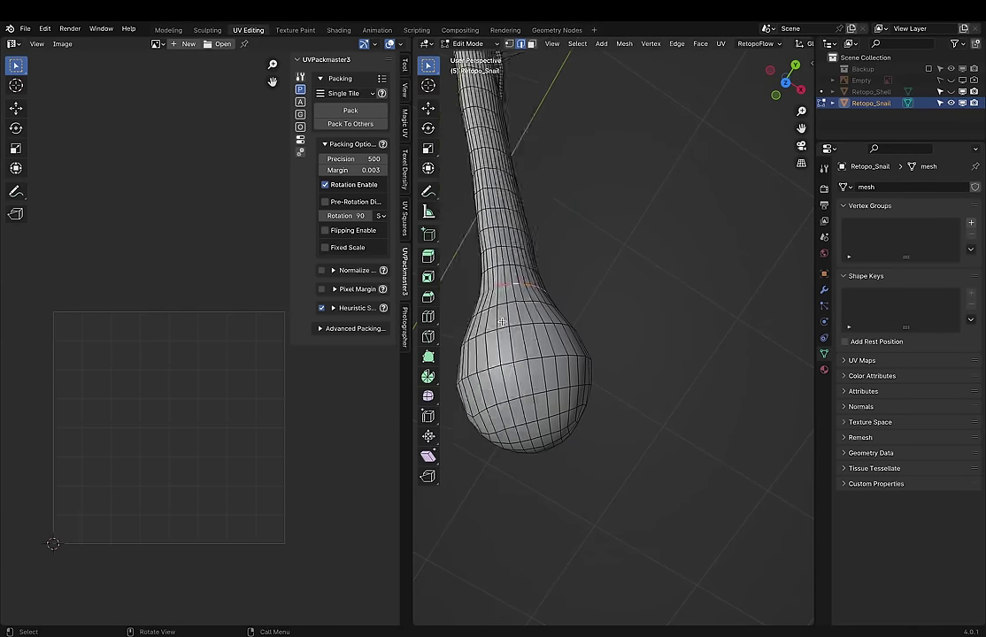
Step: Mark a seam along the snail's eye stalk with a shortest-path pick
{"action": "mouse_move", "coordinate": [572, 383]}
{"action": "middle_mouse_down"}
{"action": "mouse_move", "coordinate": [527, 424]}
{"action": "mouse_move", "coordinate": [619, 330]}
{"action": "mouse_move", "coordinate": [669, 379]}
{"action": "middle_mouse_up"}
{"action": "left_click", "coordinate": [525, 432], "text": "ctrl"}
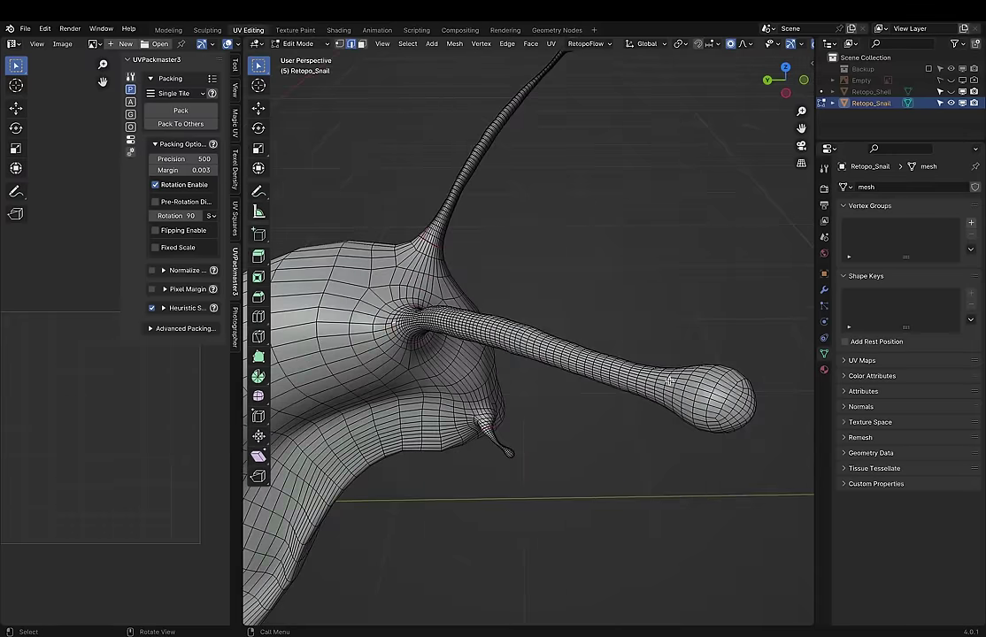
{"action": "scroll", "coordinate": [673, 378], "scroll_direction": "up", "scroll_amount": 3}
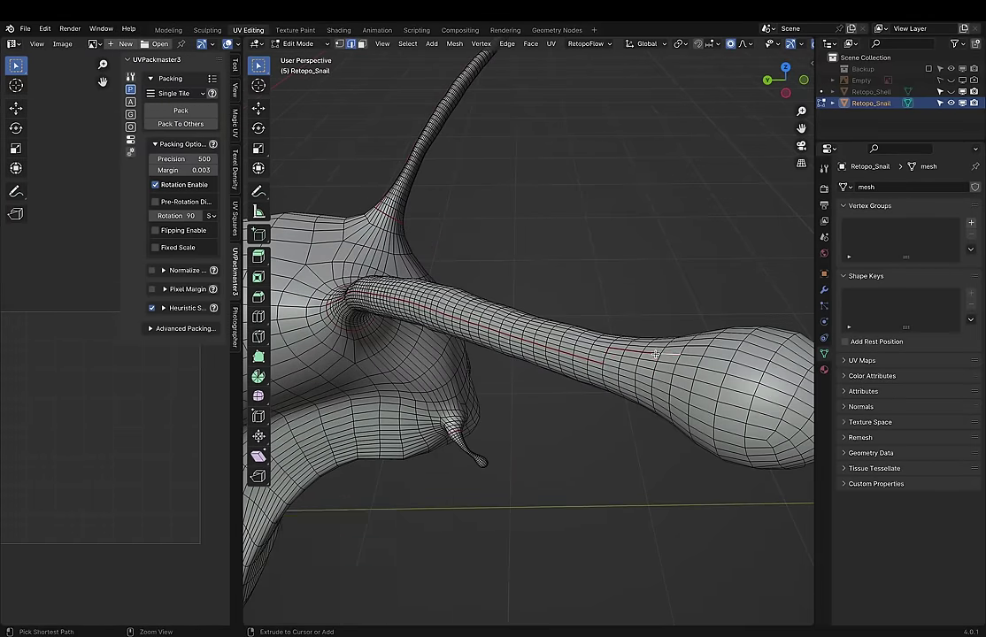
{"action": "mouse_move", "coordinate": [664, 382]}
{"action": "middle_mouse_down"}
{"action": "mouse_move", "coordinate": [655, 416]}
{"action": "mouse_move", "coordinate": [678, 473]}
{"action": "middle_mouse_up"}
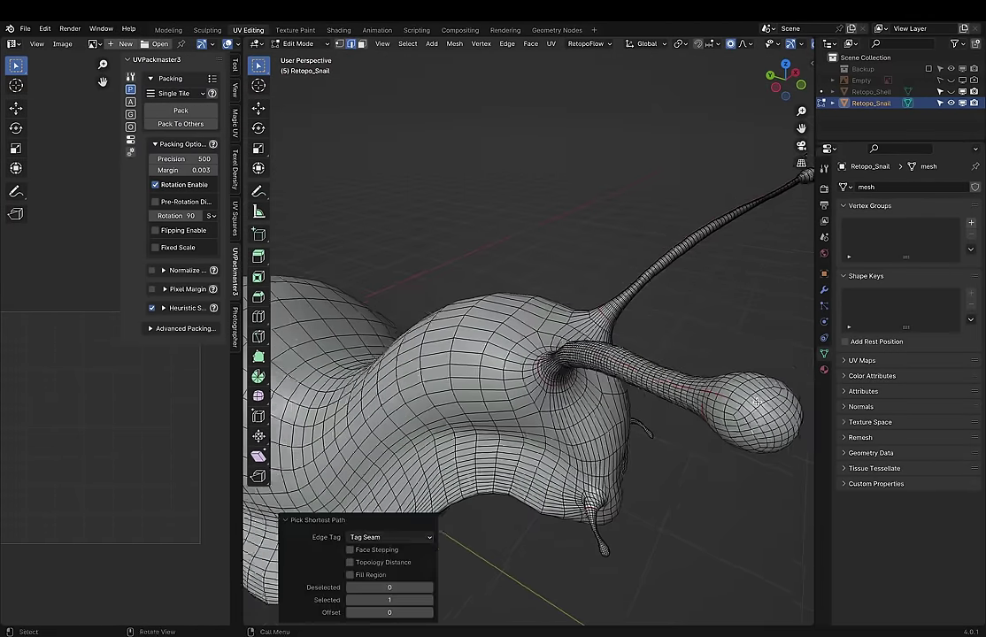
Step: Save the file, dismissing the Save As dialog
{"action": "key", "text": "ctrl+s"}
{"action": "key", "text": "ctrl+shift+s"}
{"action": "key", "text": "Escape"}
Step: Mark a seam along the side of the snail body near the head
{"action": "mouse_move", "coordinate": [278, 539]}
{"action": "middle_mouse_down"}
{"action": "mouse_move", "coordinate": [582, 373]}
{"action": "mouse_move", "coordinate": [567, 431]}
{"action": "mouse_move", "coordinate": [651, 457]}
{"action": "middle_mouse_up"}
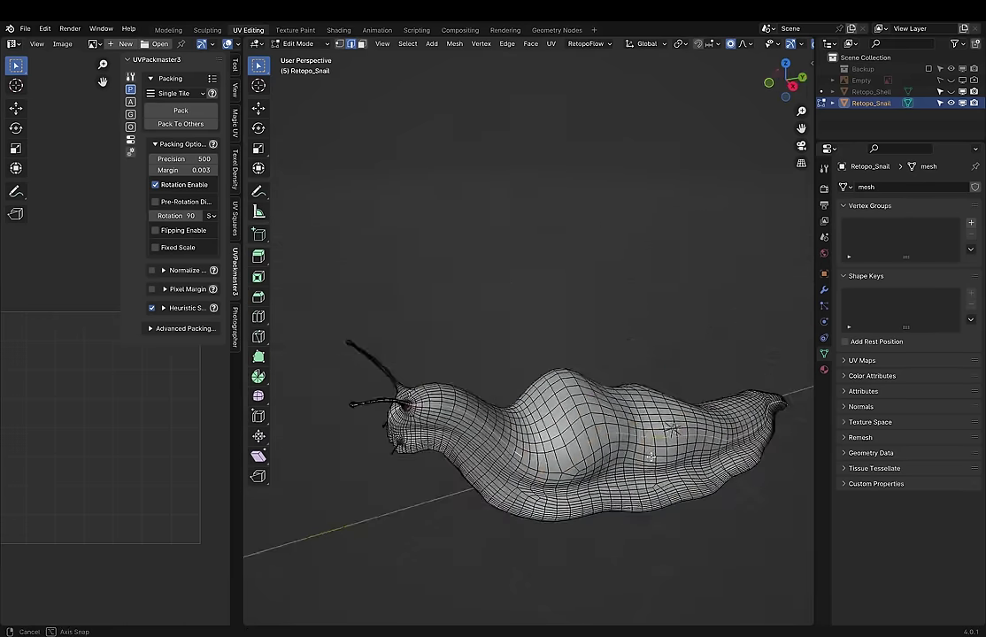
{"action": "middle_click_drag", "start_coordinate": [584, 492], "coordinate": [573, 419]}
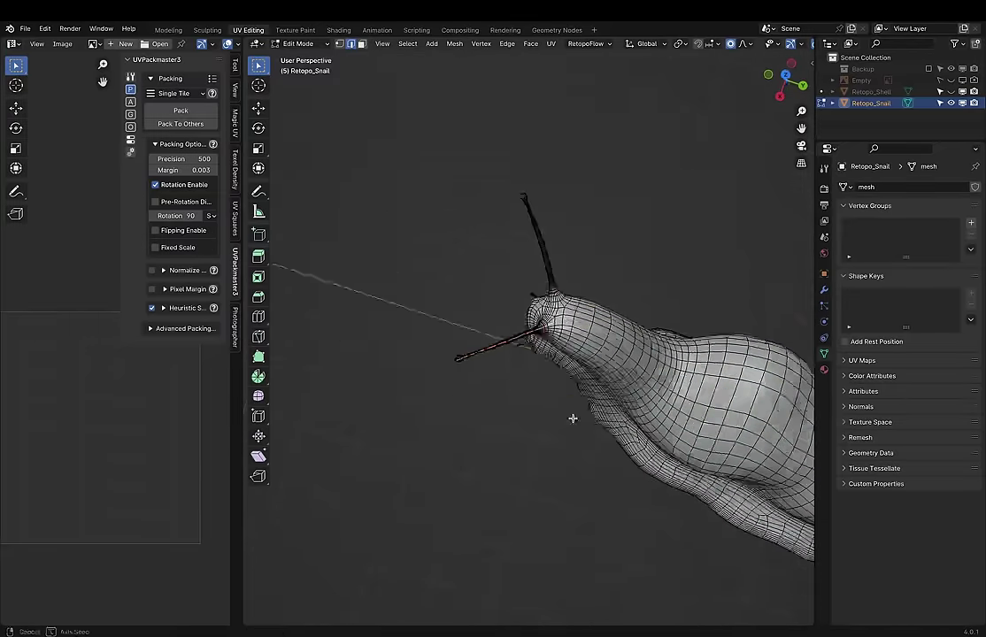
{"action": "mouse_move", "coordinate": [571, 344]}
{"action": "middle_mouse_down"}
{"action": "mouse_move", "coordinate": [523, 319]}
{"action": "mouse_move", "coordinate": [601, 335]}
{"action": "middle_mouse_up"}
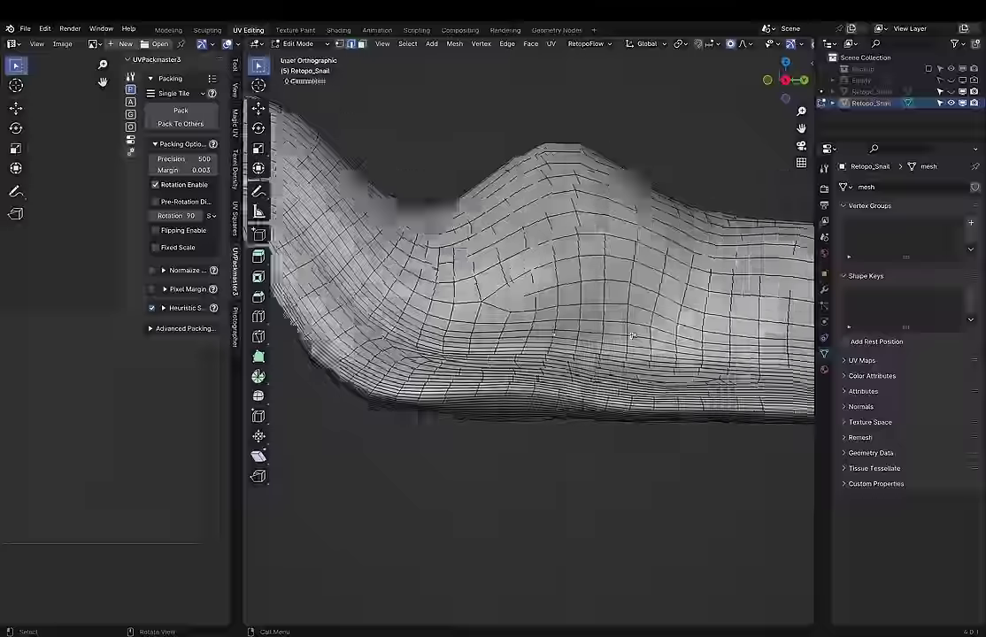
{"action": "scroll", "coordinate": [601, 336], "scroll_direction": "down", "scroll_amount": 5}
{"action": "mouse_move", "coordinate": [409, 375]}
{"action": "middle_mouse_down"}
{"action": "mouse_move", "coordinate": [400, 425]}
{"action": "mouse_move", "coordinate": [443, 319]}
{"action": "mouse_move", "coordinate": [427, 320]}
{"action": "mouse_move", "coordinate": [454, 316]}
{"action": "middle_mouse_up"}
{"action": "scroll", "coordinate": [400, 425], "scroll_direction": "down", "scroll_amount": 5}
{"action": "scroll", "coordinate": [455, 295], "scroll_direction": "up", "scroll_amount": 6}
{"action": "left_click", "coordinate": [455, 295], "text": "ctrl"}
Step: Select the whole snail mesh and run a test unwrap to check the seams
{"action": "key", "text": "a"}
{"action": "key", "text": "u"}
{"action": "key", "text": "alt+a"}
{"action": "scroll", "coordinate": [89, 310], "scroll_direction": "up", "scroll_amount": 3}
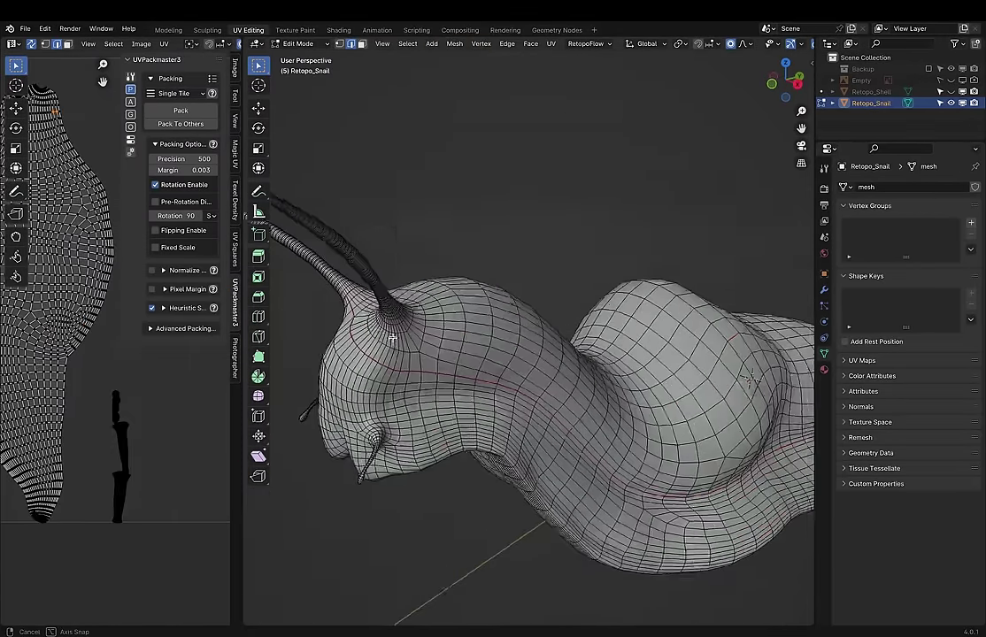
Step: Tag two more seam paths along the head, then inspect the head and tentacles
{"action": "left_click", "coordinate": [507, 355], "text": "ctrl"}
{"action": "mouse_move", "coordinate": [507, 355]}
{"action": "middle_mouse_down"}
{"action": "mouse_move", "coordinate": [634, 357]}
{"action": "mouse_move", "coordinate": [525, 366]}
{"action": "middle_mouse_up"}
{"action": "scroll", "coordinate": [524, 366], "scroll_direction": "down", "scroll_amount": 5}
{"action": "scroll", "coordinate": [511, 317], "scroll_direction": "up", "scroll_amount": 5}
{"action": "left_click", "coordinate": [511, 317], "text": "ctrl"}
{"action": "scroll", "coordinate": [577, 341], "scroll_direction": "down", "scroll_amount": 3}
{"action": "mouse_move", "coordinate": [511, 317]}
{"action": "middle_mouse_down"}
{"action": "mouse_move", "coordinate": [577, 341]}
{"action": "mouse_move", "coordinate": [637, 380]}
{"action": "middle_mouse_up"}
{"action": "scroll", "coordinate": [577, 341], "scroll_direction": "up", "scroll_amount": 6}
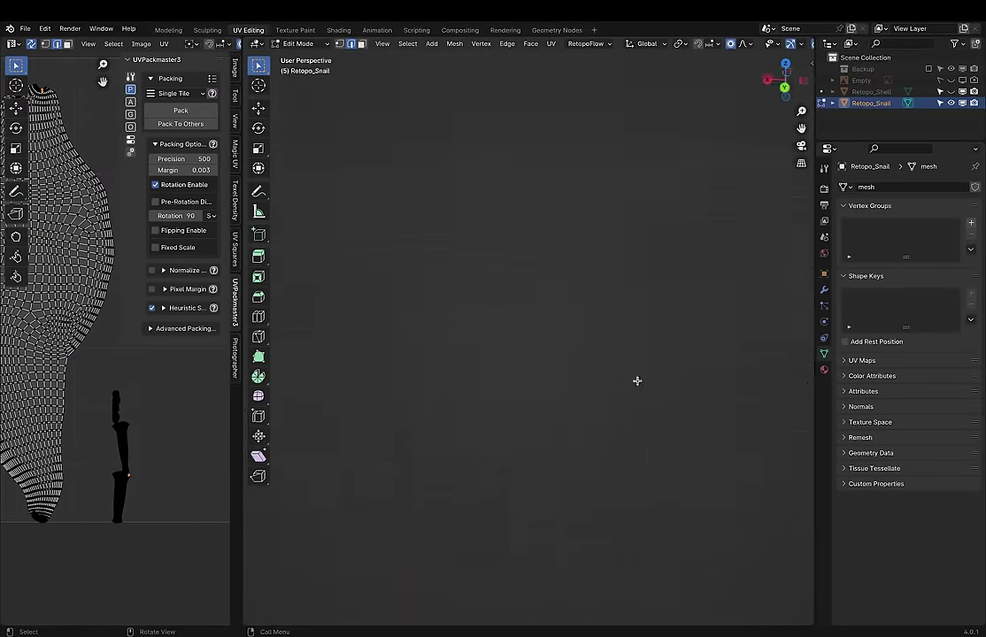
{"action": "scroll", "coordinate": [471, 386], "scroll_direction": "up", "scroll_amount": 4}
{"action": "middle_click_drag", "start_coordinate": [472, 387], "coordinate": [593, 202]}
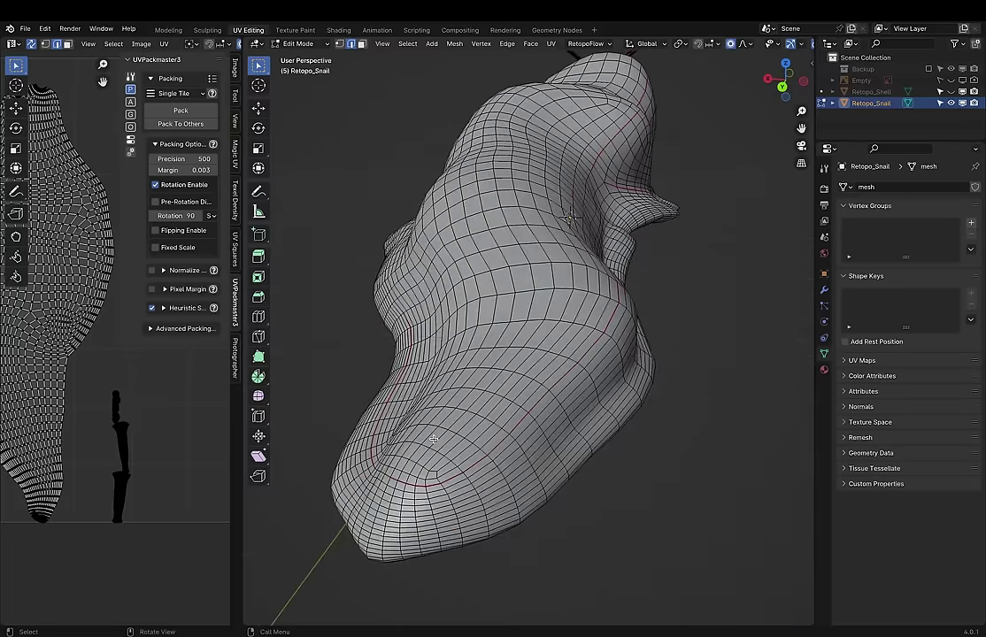
{"action": "mouse_move", "coordinate": [715, 89]}
{"action": "middle_mouse_down"}
{"action": "mouse_move", "coordinate": [673, 177]}
{"action": "mouse_move", "coordinate": [691, 160]}
{"action": "mouse_move", "coordinate": [750, 150]}
{"action": "mouse_move", "coordinate": [703, 186]}
{"action": "middle_mouse_up"}
{"action": "scroll", "coordinate": [690, 159], "scroll_direction": "up", "scroll_amount": 3}
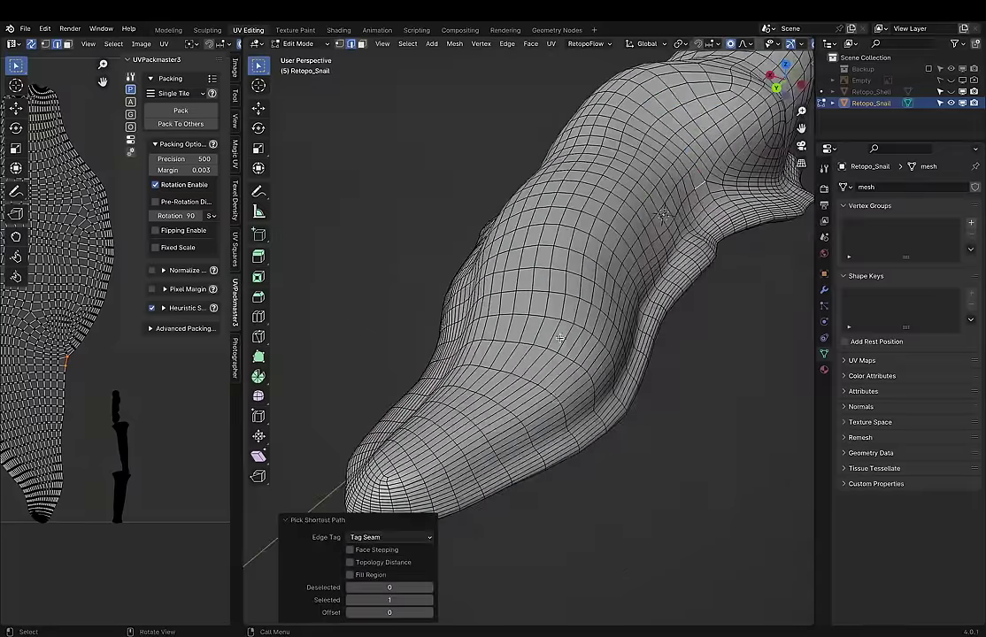
{"action": "mouse_move", "coordinate": [560, 338]}
{"action": "middle_mouse_down"}
{"action": "mouse_move", "coordinate": [513, 351]}
{"action": "mouse_move", "coordinate": [627, 308]}
{"action": "mouse_move", "coordinate": [531, 341]}
{"action": "mouse_move", "coordinate": [500, 365]}
{"action": "middle_mouse_up"}
Step: Save the file and unwrap the entire snail body mesh
{"action": "key", "text": "a"}
{"action": "key", "text": "ctrl+s"}
{"action": "key", "text": "u"}
{"action": "left_click", "coordinate": [581, 286]}
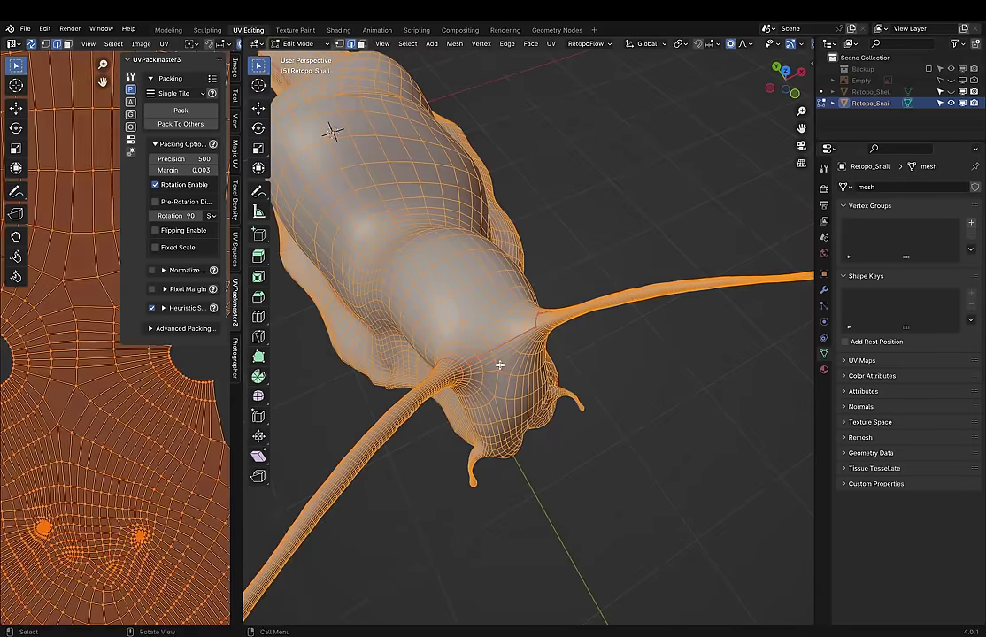
{"action": "key", "text": "alt+a"}
Step: Re-run Unwrap on the fully selected snail body twice more
{"action": "scroll", "coordinate": [139, 426], "scroll_direction": "up", "scroll_amount": 3}
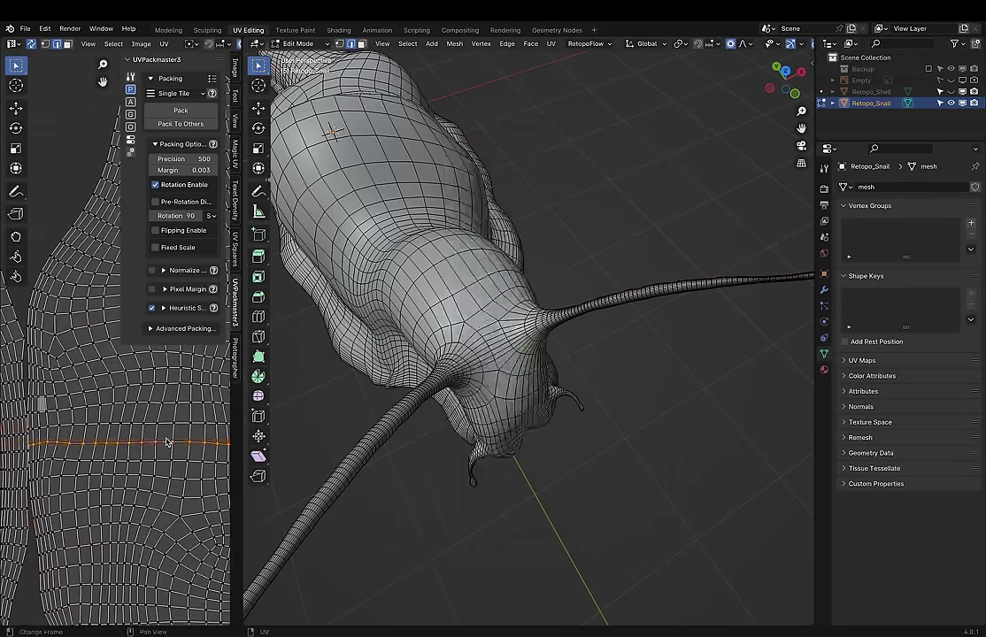
{"action": "key", "text": "a"}
{"action": "key", "text": "u"}
{"action": "left_click", "coordinate": [363, 289]}
{"action": "scroll", "coordinate": [69, 486], "scroll_direction": "up", "scroll_amount": 3}
{"action": "key", "text": "alt+a"}
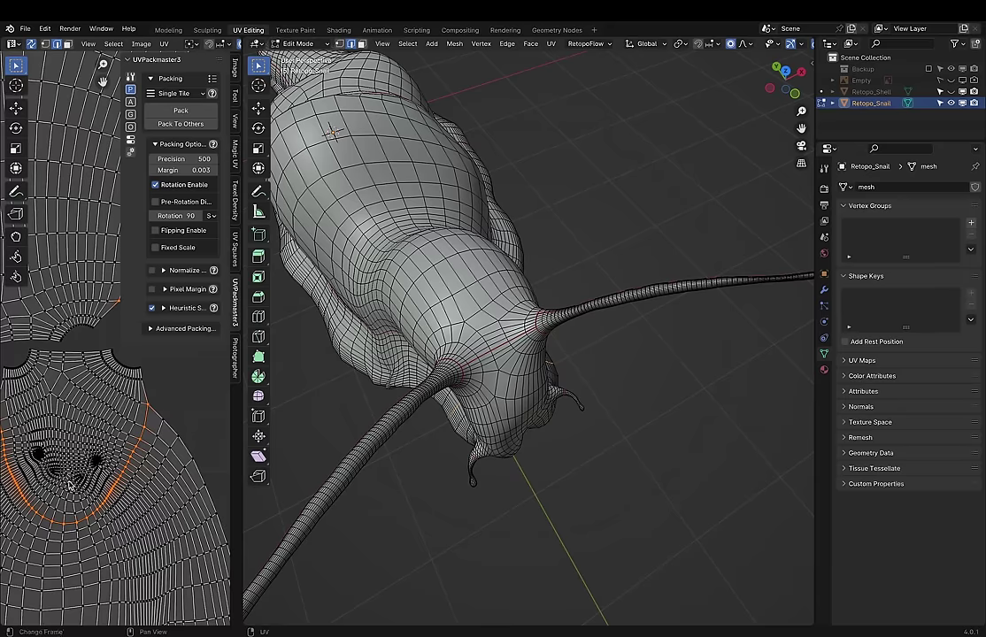
{"action": "middle_click_drag", "start_coordinate": [460, 390], "coordinate": [573, 370]}
{"action": "key", "text": "a"}
{"action": "key", "text": "u"}
{"action": "left_click", "coordinate": [505, 286]}
{"action": "scroll", "coordinate": [108, 447], "scroll_direction": "down", "scroll_amount": 3}
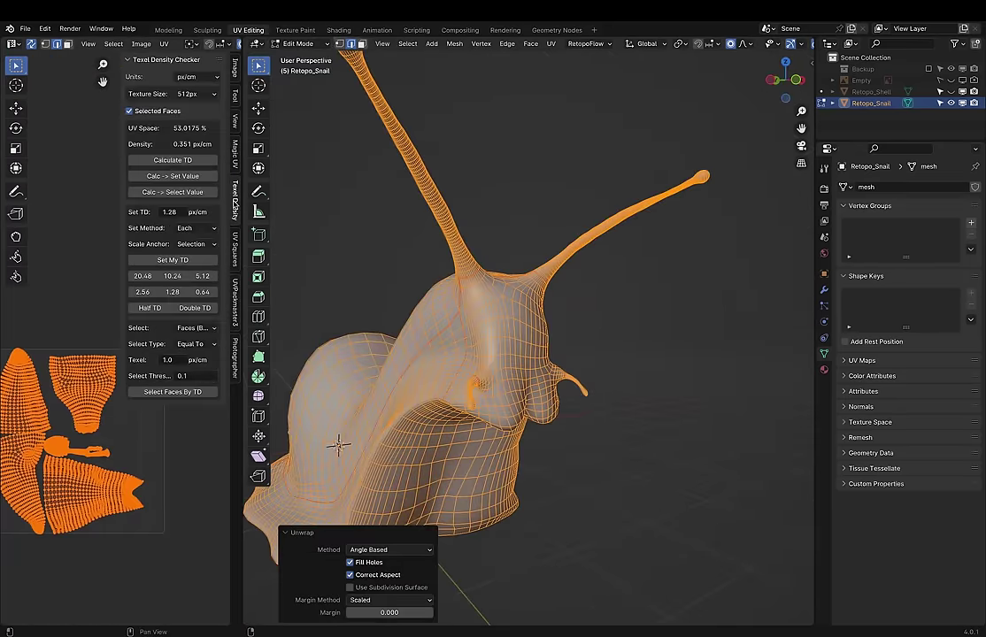
Step: In Object Mode, switch shading to Texture and assign the Texel Density checker material
{"action": "key", "text": "Tab"}
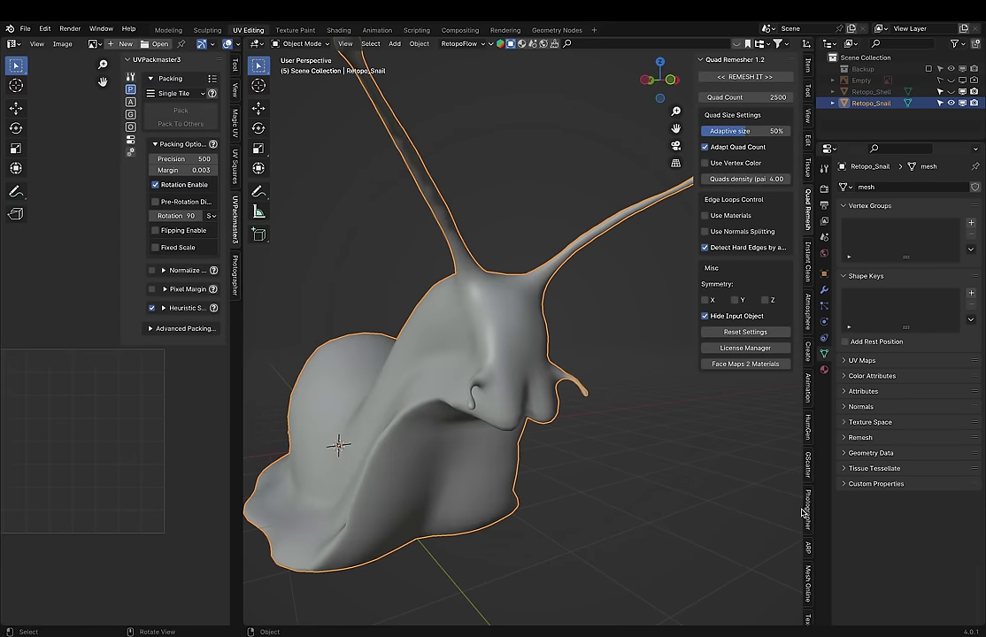
{"action": "scroll", "coordinate": [804, 511], "scroll_direction": "down", "scroll_amount": 3}
{"action": "left_click", "coordinate": [804, 512]}
{"action": "left_click", "coordinate": [793, 43]}
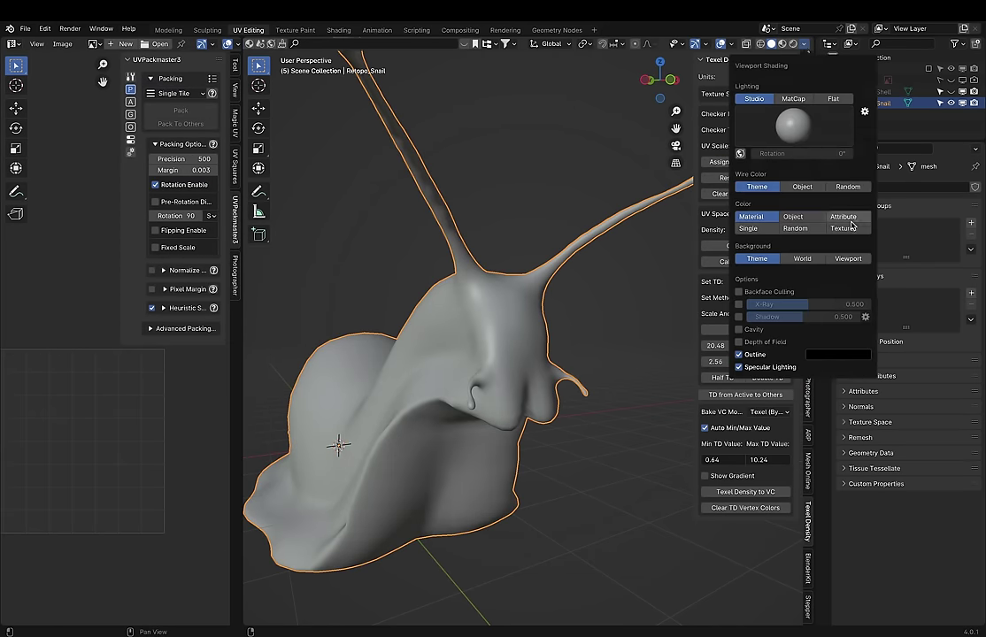
{"action": "left_click", "coordinate": [719, 178]}
{"action": "left_click", "coordinate": [872, 91]}
{"action": "middle_click_drag", "start_coordinate": [567, 265], "coordinate": [457, 225]}
{"action": "mouse_move", "coordinate": [648, 312]}
{"action": "middle_mouse_down"}
{"action": "mouse_move", "coordinate": [691, 266]}
{"action": "mouse_move", "coordinate": [644, 275]}
{"action": "middle_mouse_up"}
{"action": "left_click", "coordinate": [751, 146]}
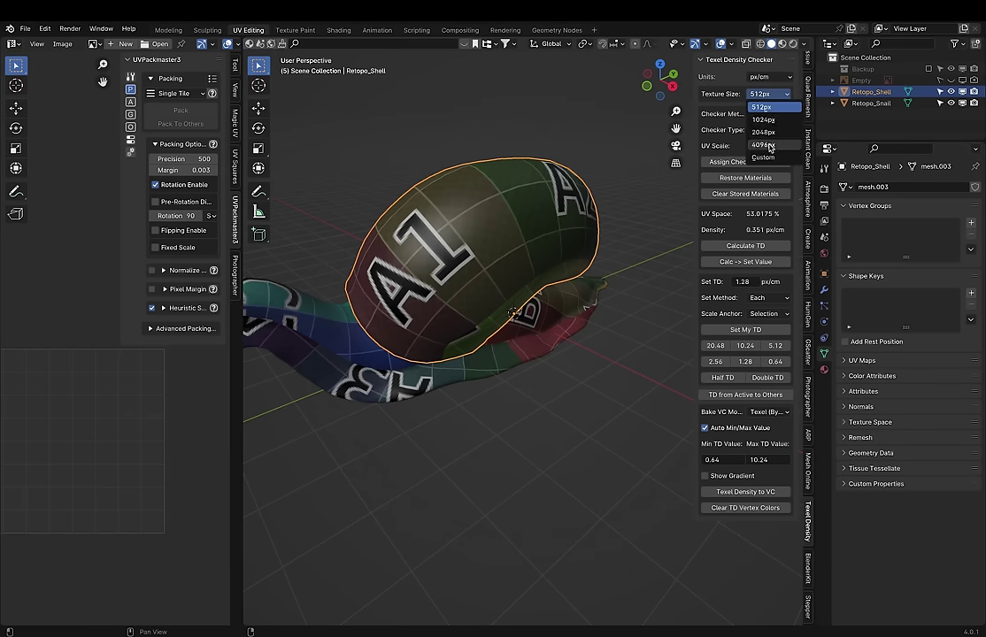
Step: Set the checker texture size to 4096 px and repack the UV islands in Edit Mode
{"action": "left_click", "coordinate": [763, 145]}
{"action": "middle_click_drag", "start_coordinate": [489, 402], "coordinate": [429, 359]}
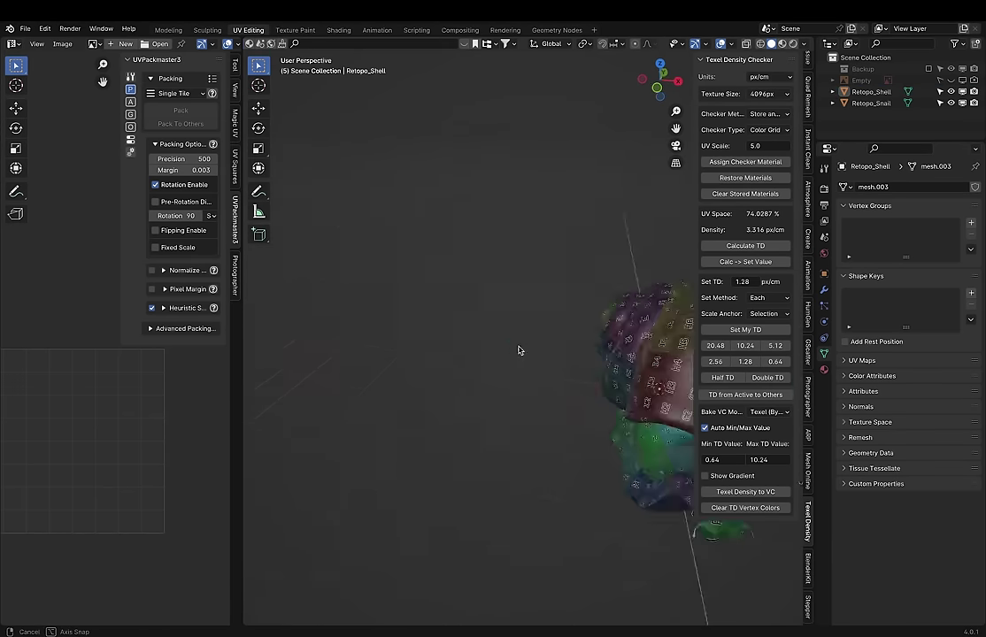
{"action": "middle_click_drag", "start_coordinate": [518, 350], "coordinate": [478, 372]}
{"action": "key", "text": "Tab"}
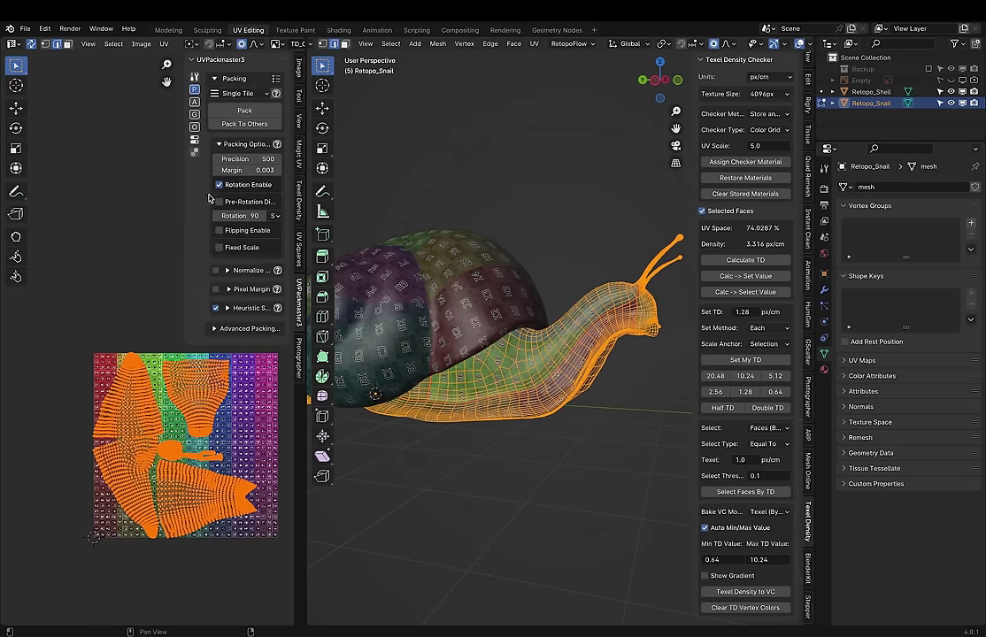
{"action": "left_click", "coordinate": [245, 109]}
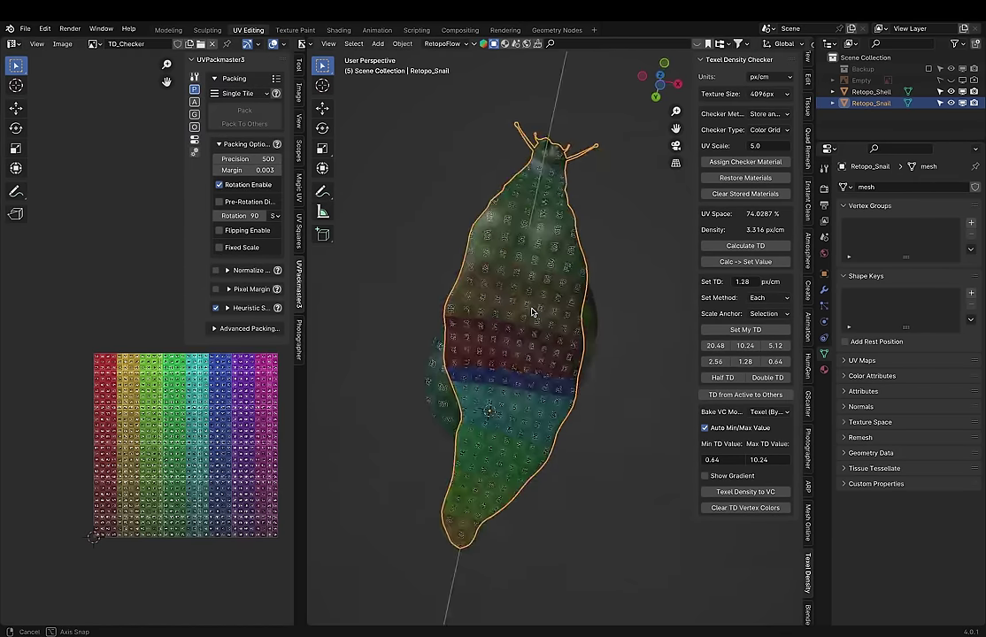
Step: Set a custom 8000 px checker texture size and switch Checker Type to UV Grid
{"action": "middle_click_drag", "start_coordinate": [532, 312], "coordinate": [360, 408]}
{"action": "left_click", "coordinate": [763, 157]}
{"action": "left_click", "coordinate": [744, 110]}
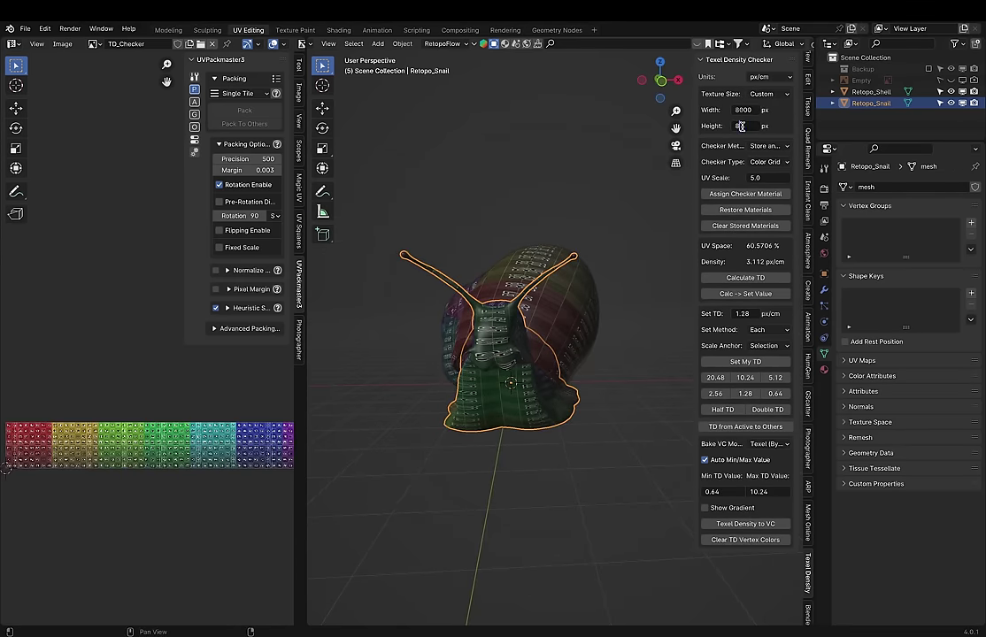
{"action": "type", "text": "000"}
{"action": "key", "text": "Return"}
{"action": "left_click", "coordinate": [763, 187]}
Step: Hide the viewport side panel, save the file and clear the object selection
{"action": "scroll", "coordinate": [150, 442], "scroll_direction": "down", "scroll_amount": 3}
{"action": "mouse_move", "coordinate": [398, 292]}
{"action": "middle_mouse_down"}
{"action": "mouse_move", "coordinate": [486, 259]}
{"action": "mouse_move", "coordinate": [624, 359]}
{"action": "mouse_move", "coordinate": [584, 336]}
{"action": "middle_mouse_up"}
{"action": "key", "text": "n"}
{"action": "key", "text": "ctrl+s"}
{"action": "left_click", "coordinate": [486, 258]}
Step: Enter Edit Mode on the snail body and pack its UV islands with UVPackmaster3
{"action": "key", "text": "Tab"}
{"action": "scroll", "coordinate": [159, 398], "scroll_direction": "up", "scroll_amount": 2}
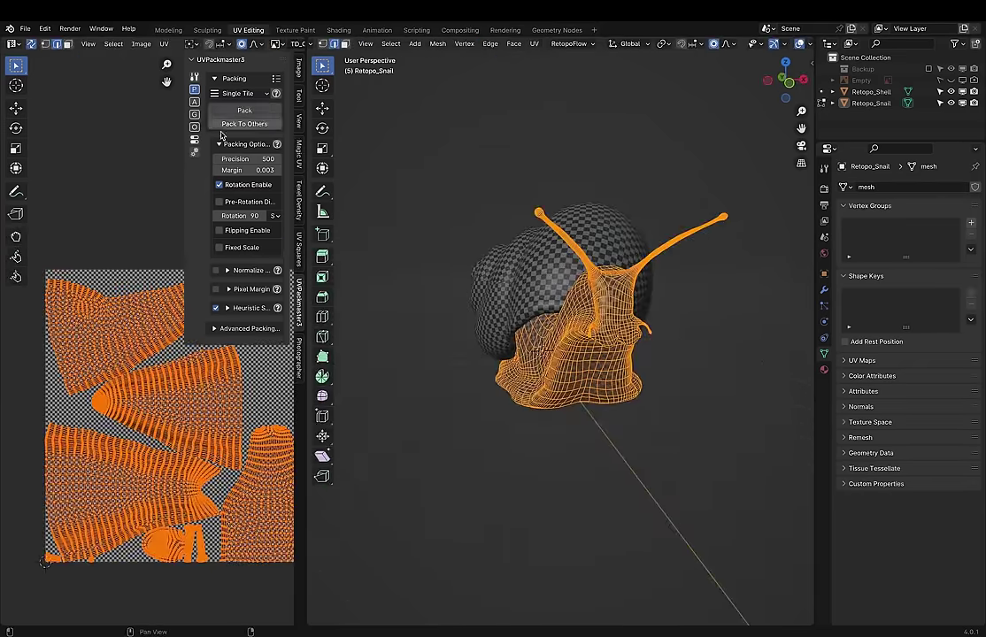
{"action": "left_click", "coordinate": [194, 88]}
{"action": "left_click", "coordinate": [244, 110]}
{"action": "scroll", "coordinate": [151, 354], "scroll_direction": "up", "scroll_amount": 3}
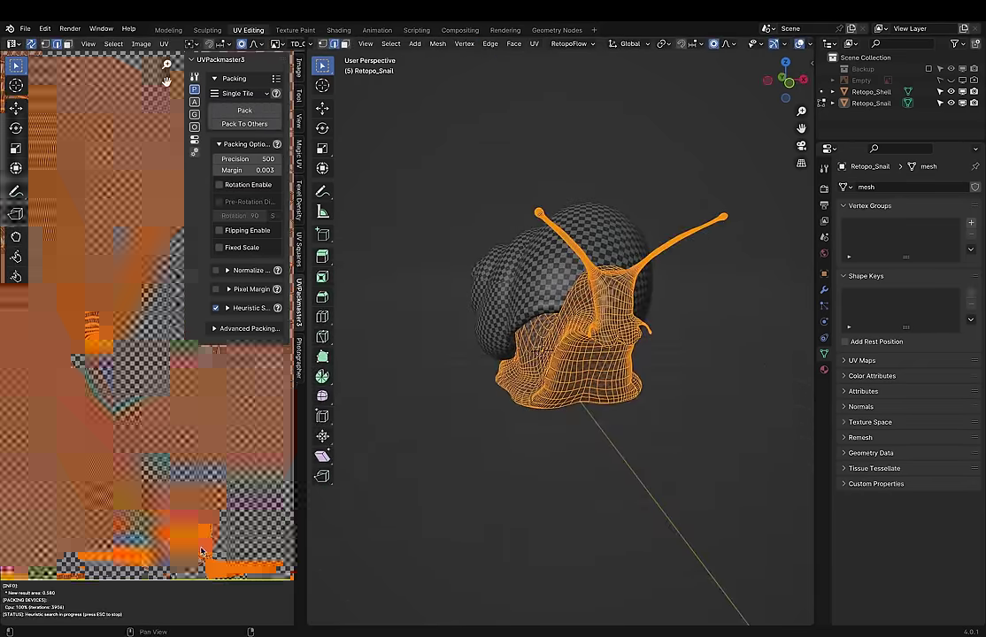
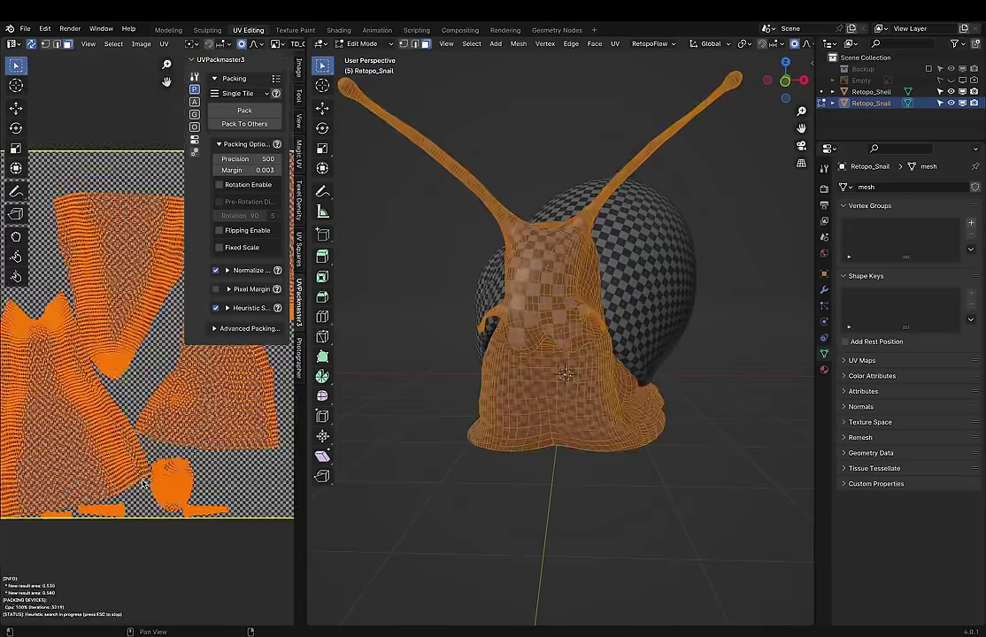
Step: Clear the UV selection, select the whole snail body mesh, and expand the normalize packing options
{"action": "key", "text": "alt+a"}
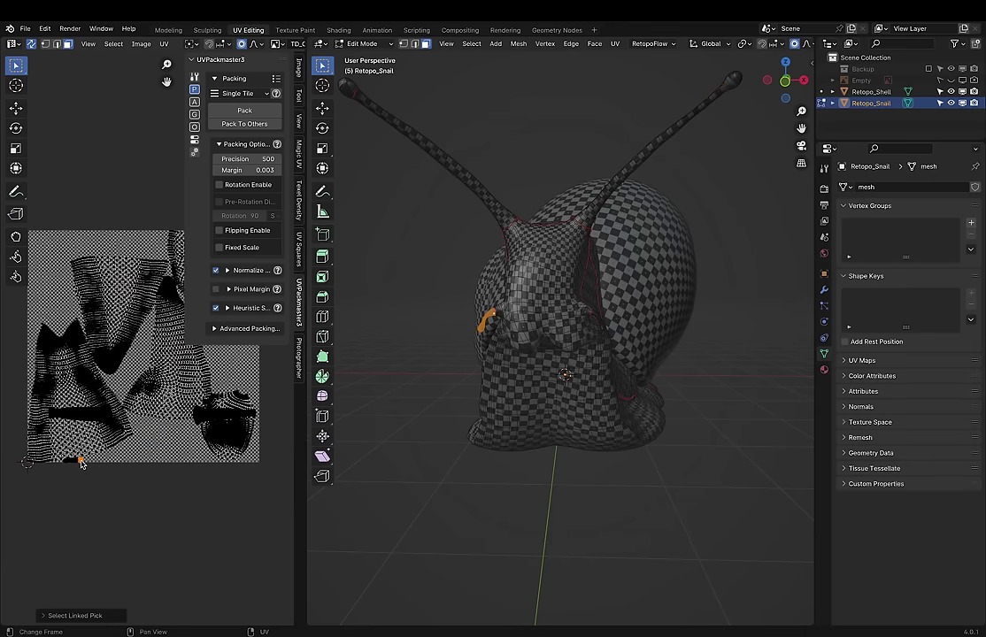
{"action": "key", "text": "a"}
{"action": "left_click", "coordinate": [228, 270]}
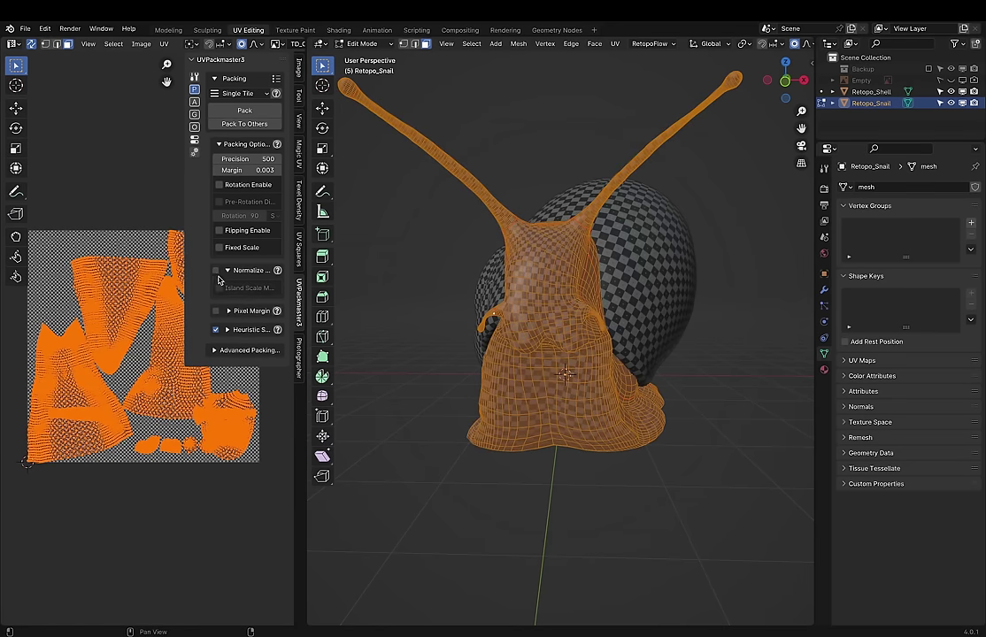
Step: Return the snail to Object Mode and save the file as Snail_UV.blend
{"action": "key", "text": "Tab"}
{"action": "mouse_move", "coordinate": [676, 431]}
{"action": "middle_mouse_down"}
{"action": "mouse_move", "coordinate": [595, 269]}
{"action": "mouse_move", "coordinate": [647, 315]}
{"action": "middle_mouse_up"}
{"action": "key", "text": "ctrl+s"}
{"action": "mouse_move", "coordinate": [478, 535]}
{"action": "middle_mouse_down"}
{"action": "mouse_move", "coordinate": [94, 438]}
{"action": "mouse_move", "coordinate": [325, 419]}
{"action": "mouse_move", "coordinate": [530, 273]}
{"action": "middle_mouse_up"}
Step: Turn on viewport overlays, deselect the snail, and zoom in close on its body
{"action": "left_click", "coordinate": [719, 43]}
{"action": "left_click", "coordinate": [729, 43]}
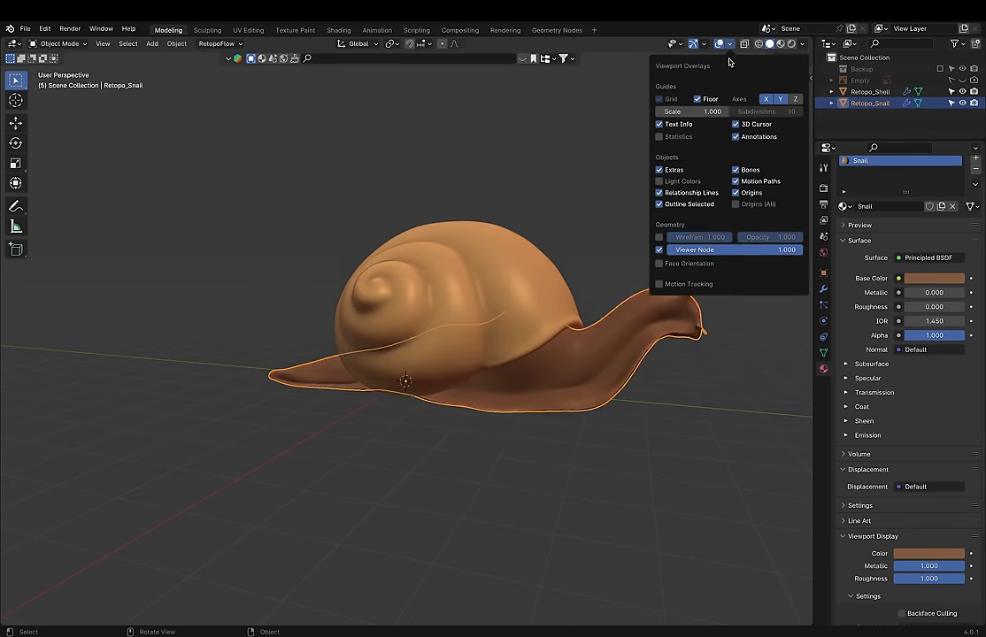
{"action": "left_click", "coordinate": [684, 442]}
{"action": "middle_click_drag", "start_coordinate": [684, 442], "coordinate": [330, 288]}
{"action": "scroll", "coordinate": [675, 286], "scroll_direction": "up", "scroll_amount": 5}
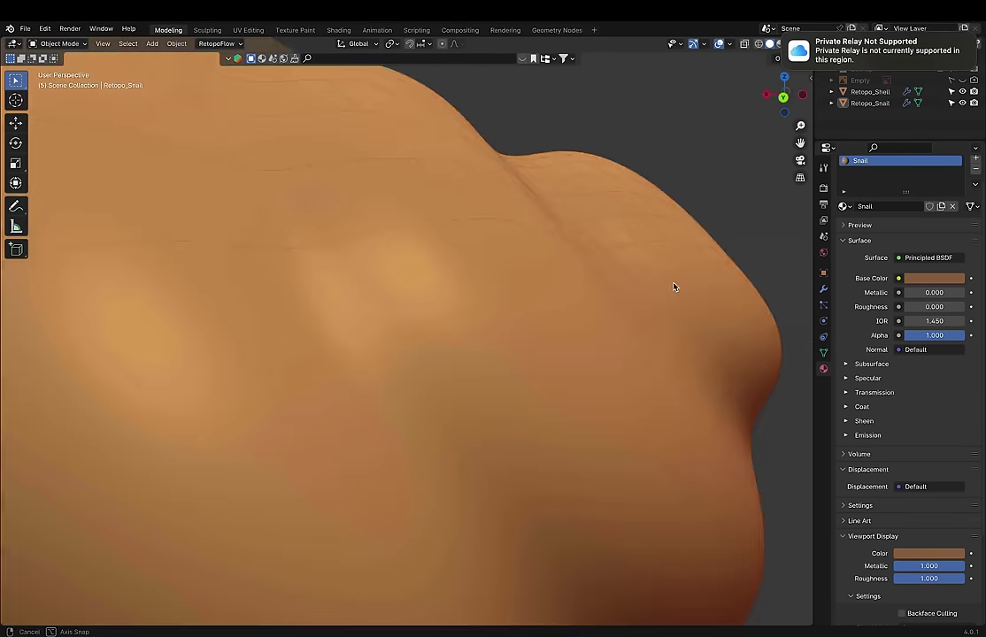
{"action": "middle_click_drag", "start_coordinate": [676, 285], "coordinate": [180, 295], "text": "shift"}
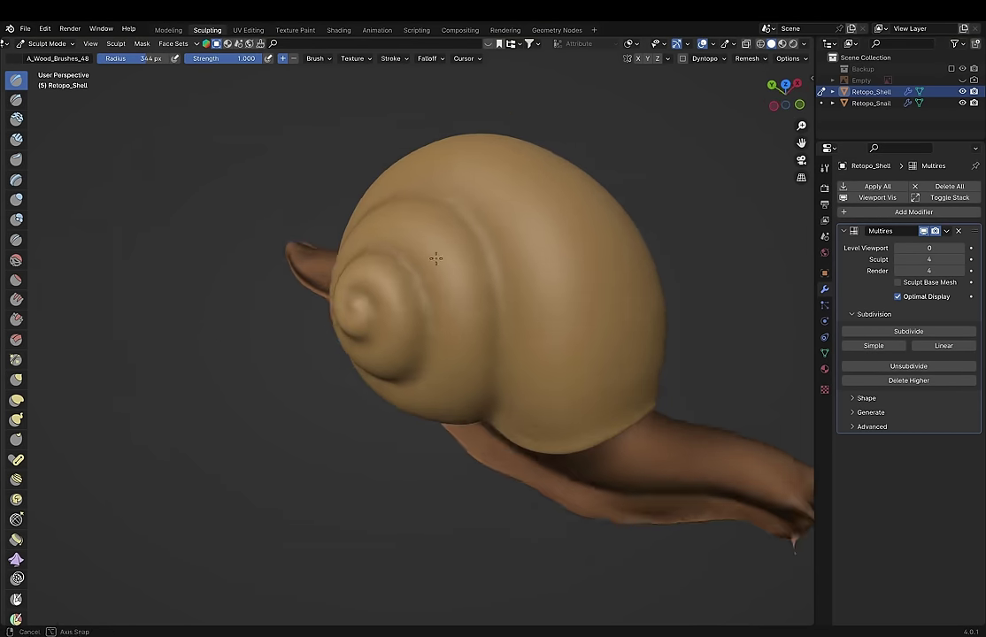
Step: Sculpt wood-grain strokes across the shell with the A_Wood_Brushes_61 brush from several angles
{"action": "left_click", "coordinate": [253, 152]}
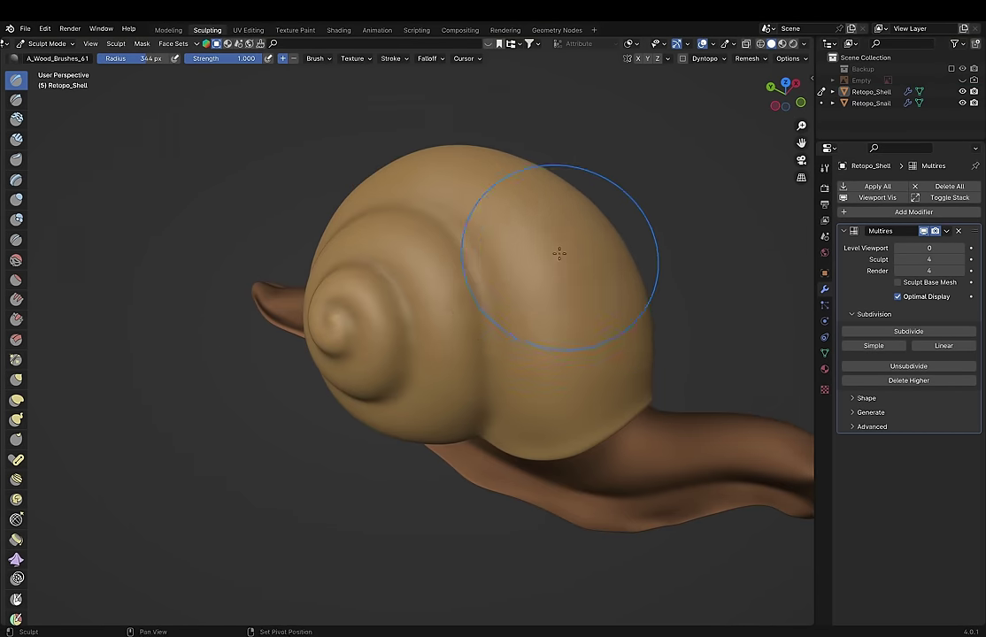
{"action": "middle_click_drag", "start_coordinate": [559, 254], "coordinate": [481, 275]}
{"action": "mouse_move", "coordinate": [451, 364]}
{"action": "middle_mouse_down"}
{"action": "mouse_move", "coordinate": [416, 425]}
{"action": "mouse_move", "coordinate": [490, 527]}
{"action": "mouse_move", "coordinate": [626, 283]}
{"action": "middle_mouse_up"}
{"action": "scroll", "coordinate": [396, 450], "scroll_direction": "up", "scroll_amount": 3}
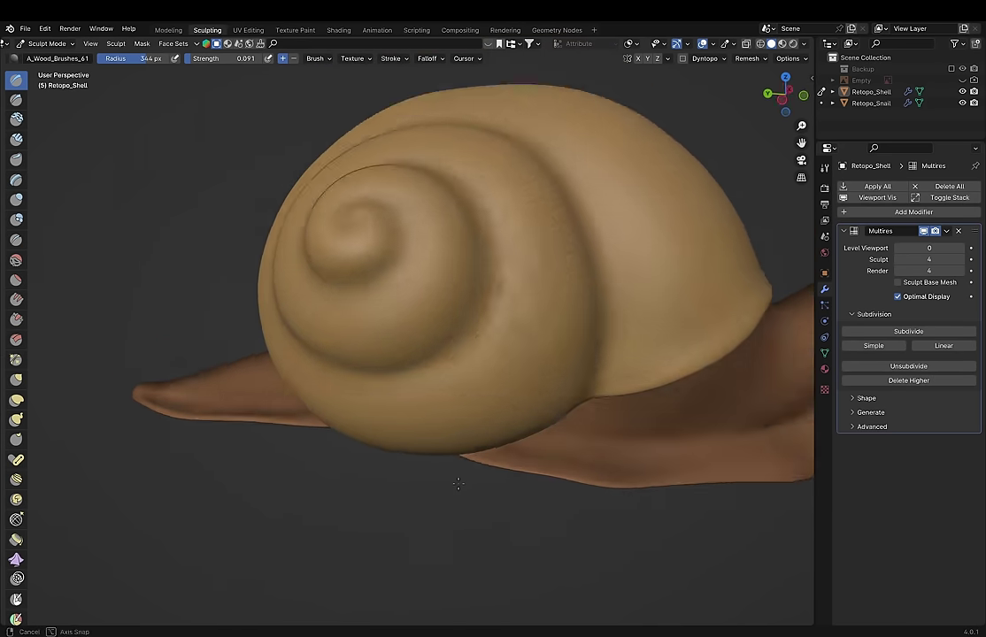
{"action": "middle_click_drag", "start_coordinate": [381, 552], "coordinate": [463, 395]}
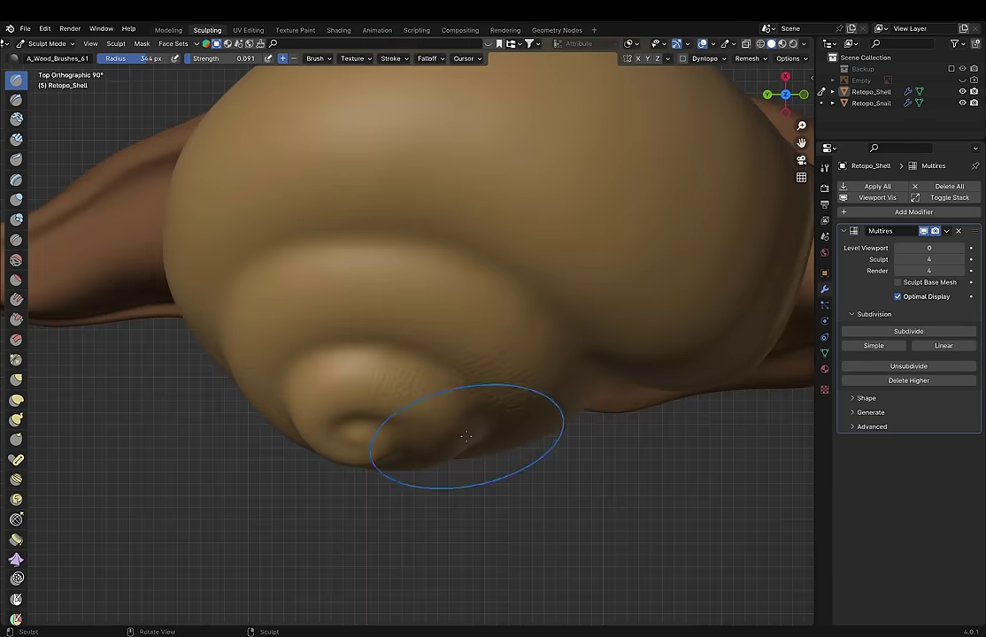
{"action": "middle_click_drag", "start_coordinate": [466, 436], "coordinate": [302, 449]}
{"action": "middle_click_drag", "start_coordinate": [333, 521], "coordinate": [551, 485]}
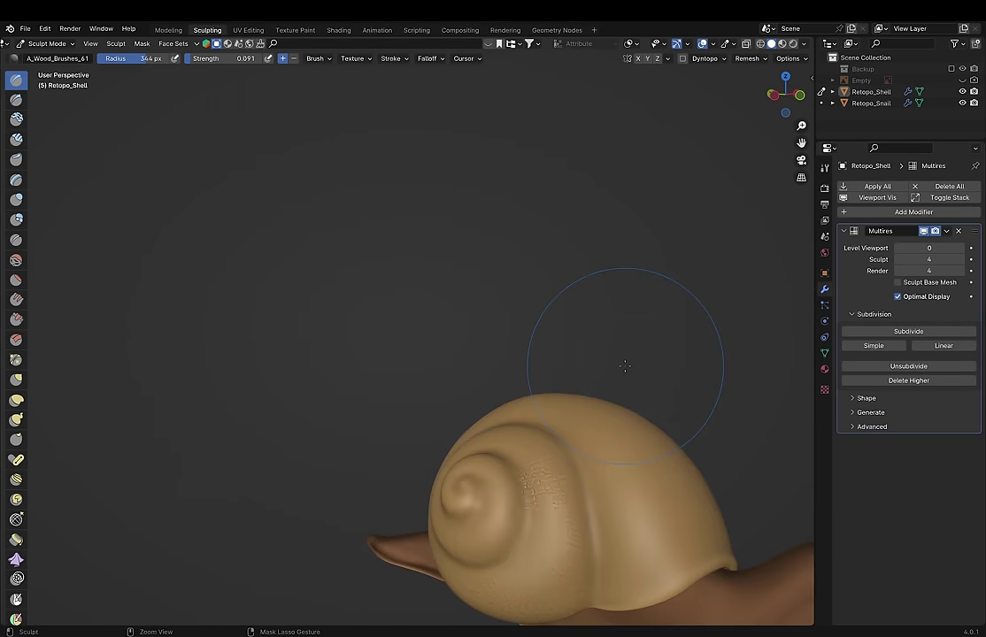
{"action": "middle_click_drag", "start_coordinate": [625, 365], "coordinate": [496, 381]}
Step: Switch to the A_Wood_Brushes_54 brush and set its strength to 0.097 for shell grain
{"action": "left_click", "coordinate": [14, 58]}
{"action": "left_click", "coordinate": [264, 84]}
{"action": "mouse_move", "coordinate": [592, 391]}
{"action": "middle_mouse_down"}
{"action": "mouse_move", "coordinate": [539, 484]}
{"action": "mouse_move", "coordinate": [623, 529]}
{"action": "mouse_move", "coordinate": [742, 552]}
{"action": "mouse_move", "coordinate": [428, 385]}
{"action": "middle_mouse_up"}
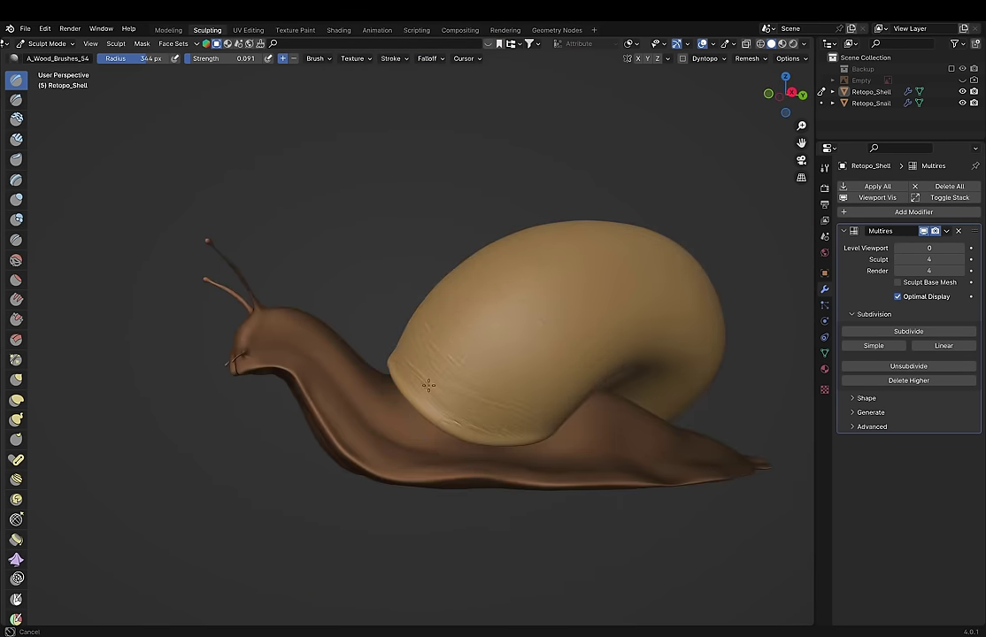
{"action": "middle_click_drag", "start_coordinate": [611, 252], "coordinate": [741, 323]}
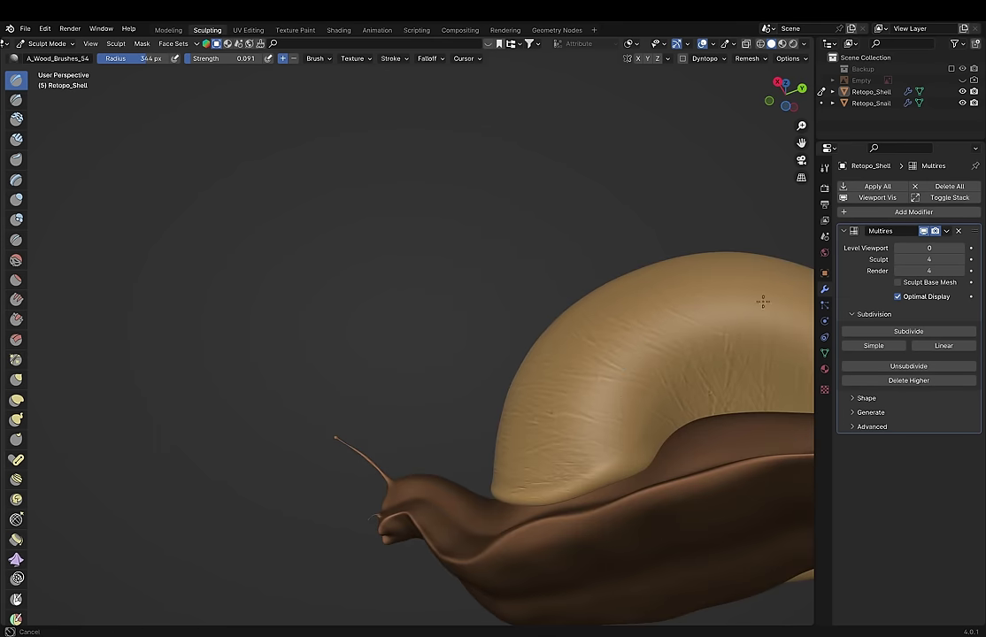
{"action": "scroll", "coordinate": [547, 385], "scroll_direction": "down", "scroll_amount": 5}
{"action": "middle_click_drag", "start_coordinate": [547, 385], "coordinate": [574, 428]}
{"action": "scroll", "coordinate": [573, 429], "scroll_direction": "up", "scroll_amount": 5}
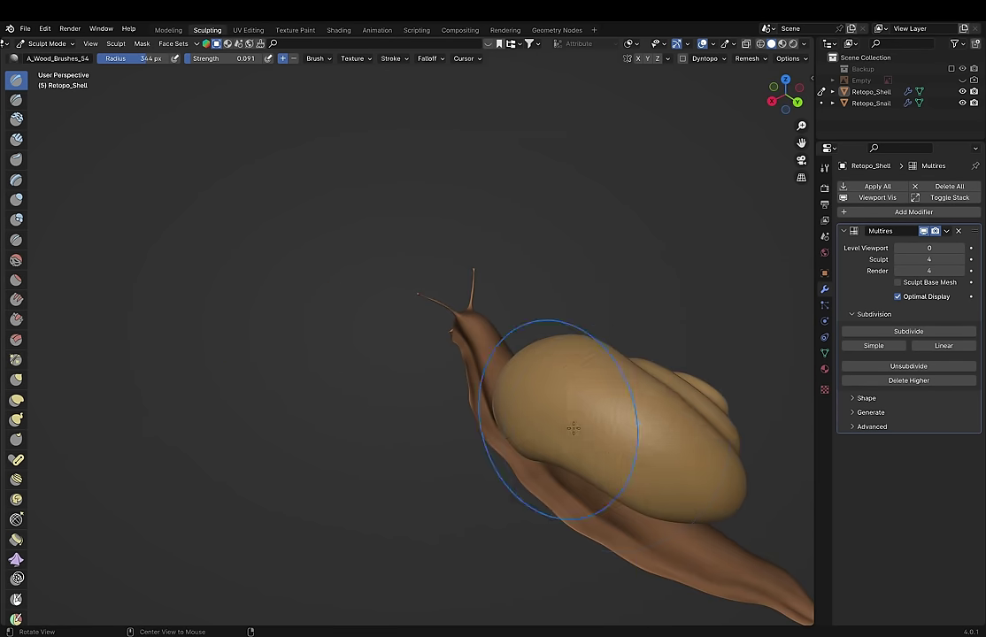
{"action": "middle_click_drag", "start_coordinate": [627, 266], "coordinate": [561, 533]}
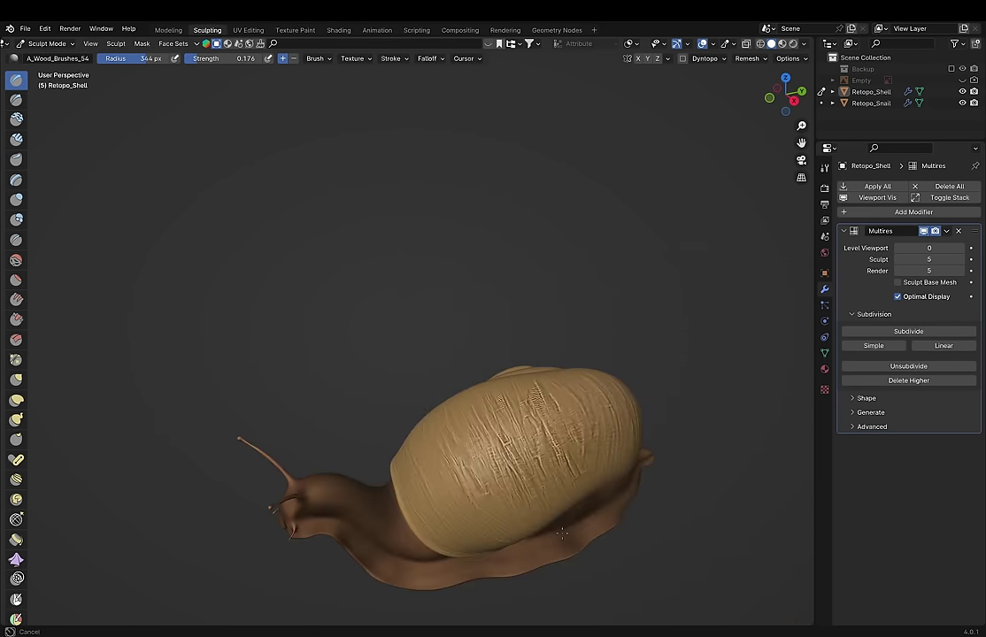
{"action": "mouse_move", "coordinate": [628, 314]}
{"action": "middle_mouse_down"}
{"action": "mouse_move", "coordinate": [426, 107]}
{"action": "mouse_move", "coordinate": [399, 264]}
{"action": "mouse_move", "coordinate": [400, 362]}
{"action": "mouse_move", "coordinate": [396, 295]}
{"action": "mouse_move", "coordinate": [524, 436]}
{"action": "mouse_move", "coordinate": [496, 408]}
{"action": "mouse_move", "coordinate": [555, 255]}
{"action": "mouse_move", "coordinate": [491, 283]}
{"action": "middle_mouse_up"}
{"action": "key", "text": "shift+f"}
{"action": "left_click", "coordinate": [398, 263]}
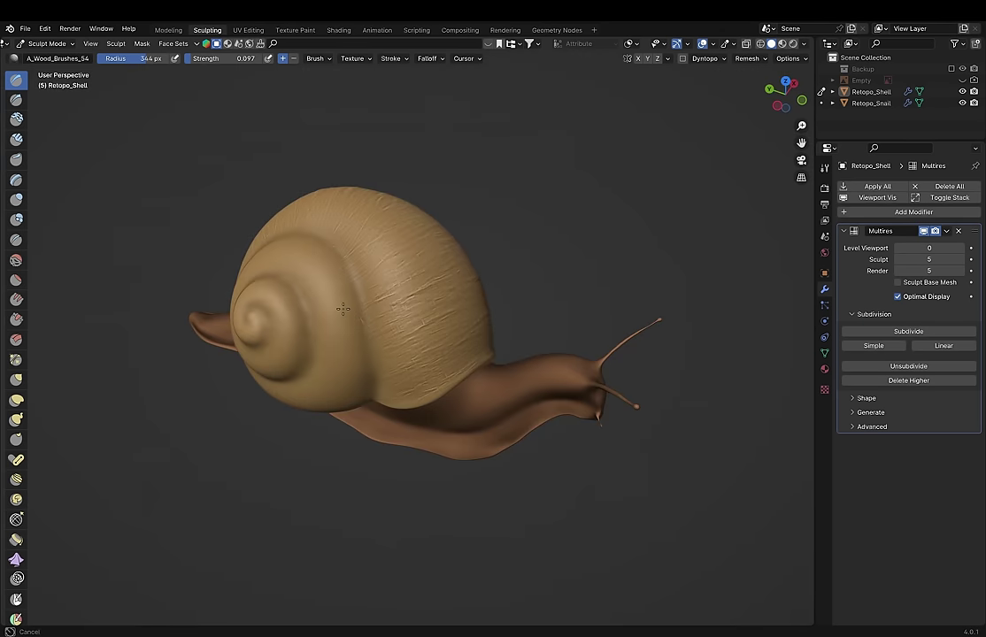
Step: Sculpt grain over the back and top of the shell with the A_Wood_Brushes_67 brush
{"action": "middle_click_drag", "start_coordinate": [342, 308], "coordinate": [398, 266]}
{"action": "left_click", "coordinate": [14, 58]}
{"action": "left_click", "coordinate": [146, 181]}
{"action": "middle_click_drag", "start_coordinate": [146, 181], "coordinate": [475, 392]}
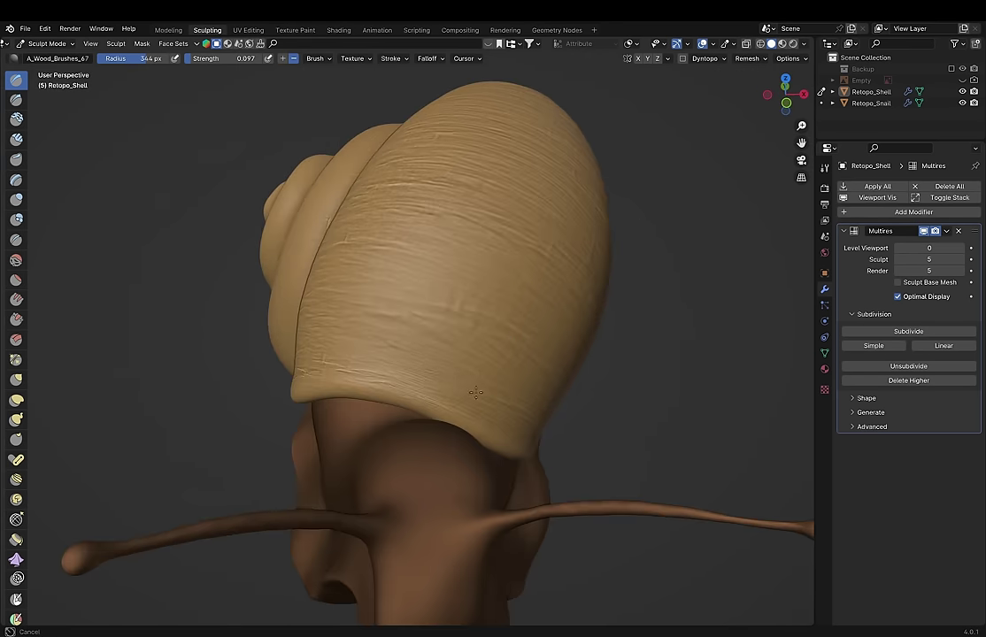
{"action": "middle_click_drag", "start_coordinate": [539, 428], "coordinate": [627, 513]}
{"action": "middle_click_drag", "start_coordinate": [439, 363], "coordinate": [504, 534]}
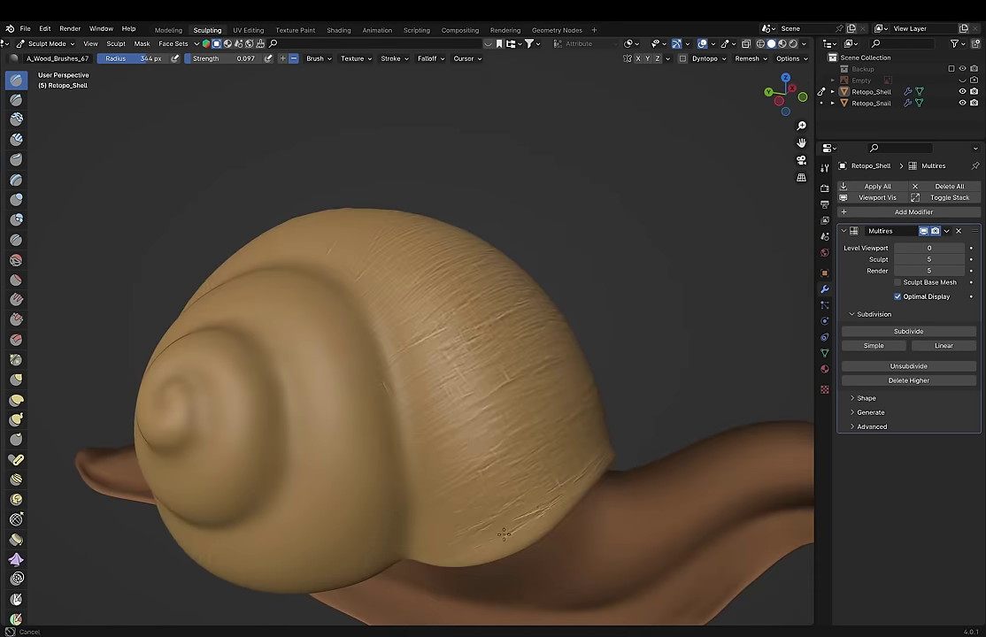
{"action": "middle_click_drag", "start_coordinate": [602, 450], "coordinate": [656, 465]}
{"action": "scroll", "coordinate": [656, 465], "scroll_direction": "down", "scroll_amount": 5}
{"action": "scroll", "coordinate": [627, 165], "scroll_direction": "up", "scroll_amount": 5}
{"action": "mouse_move", "coordinate": [628, 166]}
{"action": "middle_mouse_down"}
{"action": "mouse_move", "coordinate": [427, 437]}
{"action": "mouse_move", "coordinate": [385, 254]}
{"action": "middle_mouse_up"}
{"action": "scroll", "coordinate": [341, 176], "scroll_direction": "up", "scroll_amount": 3}
{"action": "mouse_move", "coordinate": [341, 176]}
{"action": "middle_mouse_down"}
{"action": "mouse_move", "coordinate": [719, 121]}
{"action": "mouse_move", "coordinate": [362, 198]}
{"action": "middle_mouse_up"}
Step: Raise the brush strength to 0.194 and keep stroking grain along the shell's side
{"action": "key", "text": "shift+f"}
{"action": "left_click", "coordinate": [362, 198]}
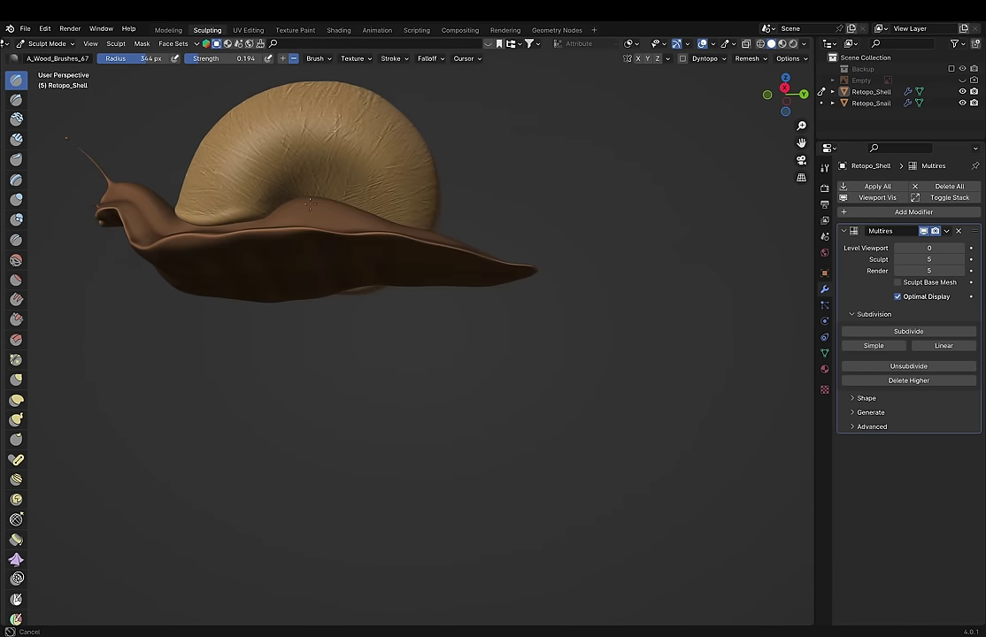
{"action": "mouse_move", "coordinate": [285, 199]}
{"action": "middle_mouse_down"}
{"action": "mouse_move", "coordinate": [276, 236]}
{"action": "mouse_move", "coordinate": [340, 164]}
{"action": "middle_mouse_up"}
{"action": "scroll", "coordinate": [341, 164], "scroll_direction": "up", "scroll_amount": 3}
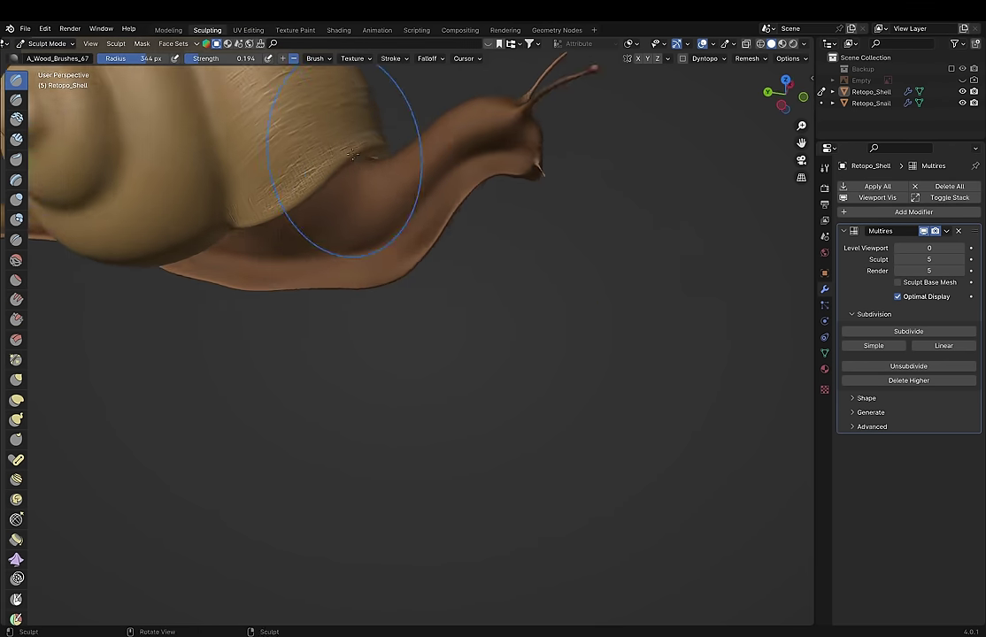
{"action": "scroll", "coordinate": [448, 252], "scroll_direction": "up", "scroll_amount": 2}
{"action": "mouse_move", "coordinate": [448, 253]}
{"action": "middle_mouse_down"}
{"action": "mouse_move", "coordinate": [362, 336]}
{"action": "mouse_move", "coordinate": [292, 265]}
{"action": "middle_mouse_up"}
Step: Try the A_Wood_Brushes_48 and A_Wood_Brushes_51 brushes, undoing a rejected shell stroke
{"action": "left_click", "coordinate": [13, 58]}
{"action": "left_click", "coordinate": [301, 151]}
{"action": "middle_click_drag", "start_coordinate": [324, 159], "coordinate": [764, 269]}
{"action": "left_click", "coordinate": [29, 66]}
{"action": "left_click", "coordinate": [223, 182]}
{"action": "left_click_drag", "start_coordinate": [447, 265], "coordinate": [496, 293]}
{"action": "key", "text": "ctrl+z"}
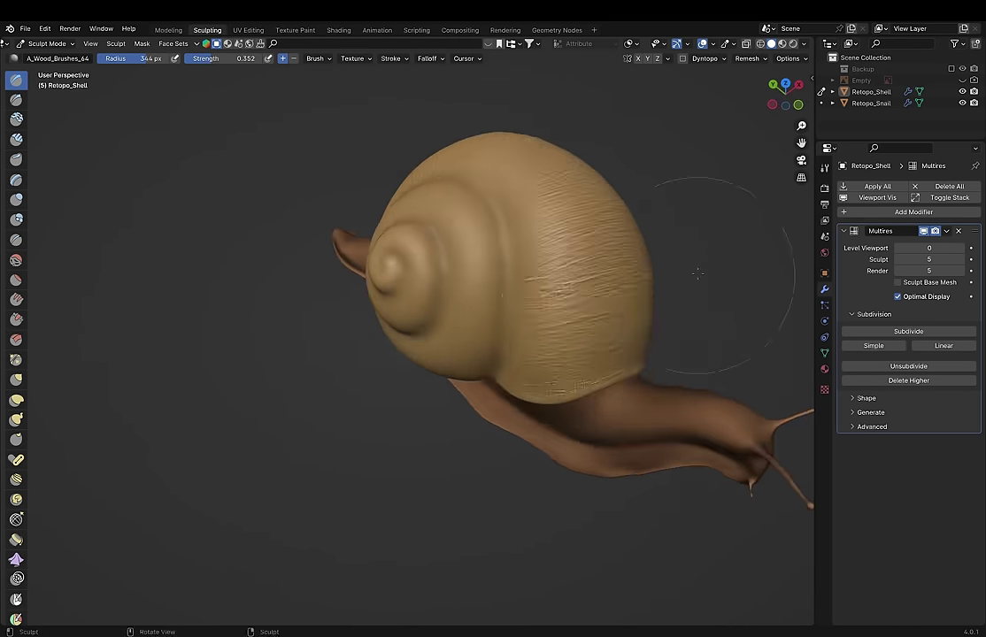
{"action": "middle_click_drag", "start_coordinate": [495, 292], "coordinate": [686, 297]}
{"action": "middle_click_drag", "start_coordinate": [700, 335], "coordinate": [748, 377]}
{"action": "mouse_move", "coordinate": [732, 185]}
{"action": "middle_mouse_down"}
{"action": "mouse_move", "coordinate": [653, 535]}
{"action": "mouse_move", "coordinate": [600, 589]}
{"action": "mouse_move", "coordinate": [493, 329]}
{"action": "middle_mouse_up"}
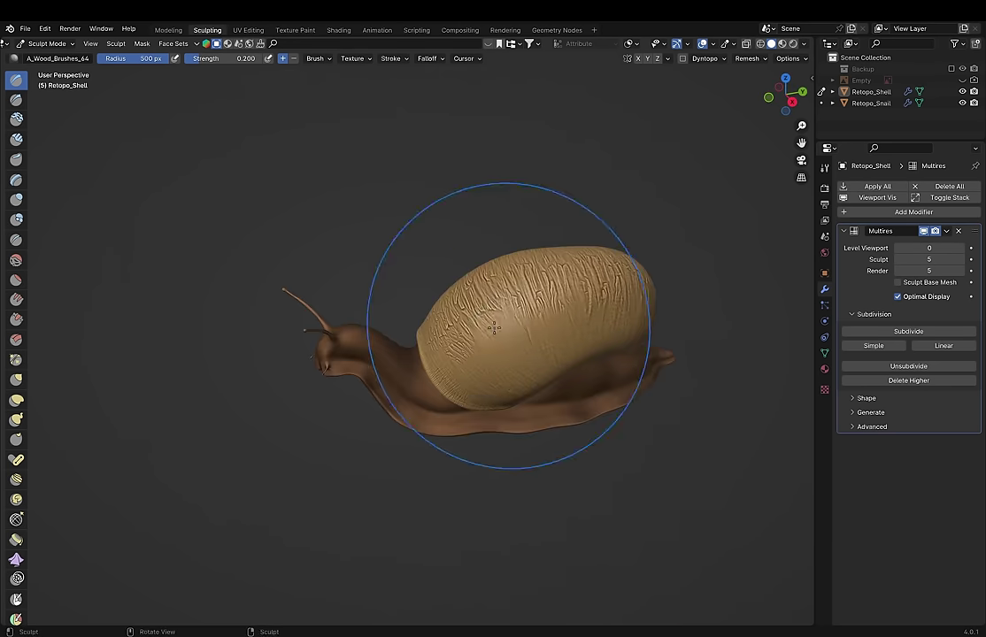
{"action": "middle_click_drag", "start_coordinate": [568, 226], "coordinate": [600, 294], "text": "alt"}
{"action": "mouse_move", "coordinate": [399, 485]}
{"action": "middle_mouse_down"}
{"action": "mouse_move", "coordinate": [323, 425]}
{"action": "mouse_move", "coordinate": [536, 356]}
{"action": "mouse_move", "coordinate": [602, 372]}
{"action": "middle_mouse_up"}
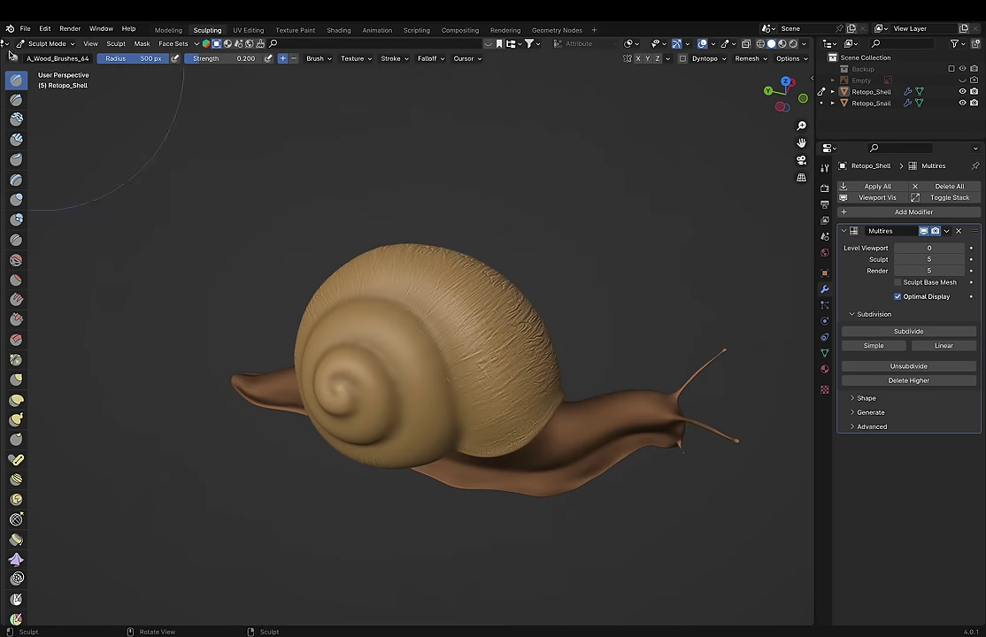
Step: Switch to A_Wood_Brushes_54 and review its falloff, stroke and texture settings
{"action": "left_click", "coordinate": [55, 58]}
{"action": "left_click", "coordinate": [194, 164]}
{"action": "scroll", "coordinate": [421, 324], "scroll_direction": "up", "scroll_amount": 5}
{"action": "left_click", "coordinate": [428, 59]}
{"action": "left_click", "coordinate": [449, 117]}
{"action": "left_click", "coordinate": [390, 58]}
{"action": "left_click", "coordinate": [423, 82]}
{"action": "left_click", "coordinate": [352, 58]}
Step: Set the brush radius to 138 px and lower its strength to 0.085
{"action": "key", "text": "f"}
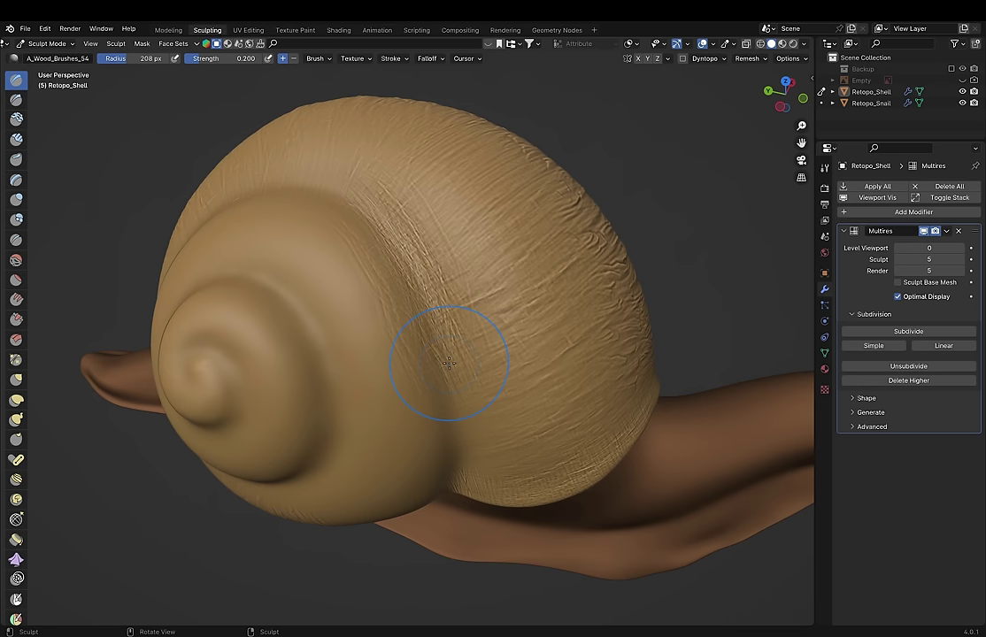
{"action": "left_click", "coordinate": [435, 405]}
{"action": "left_click", "coordinate": [390, 59]}
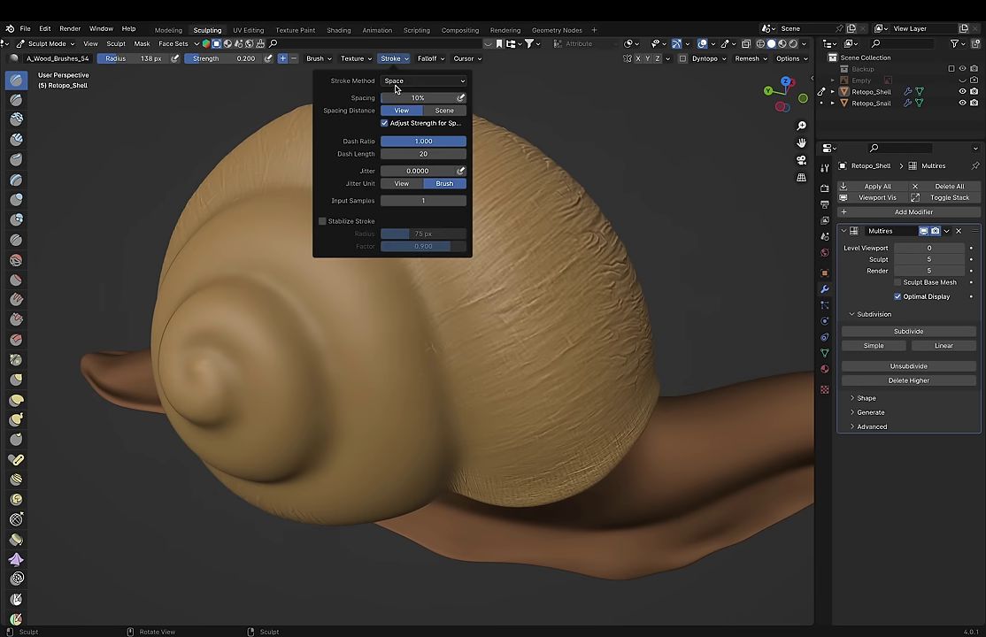
{"action": "key", "text": "shift+f"}
{"action": "left_click", "coordinate": [437, 316]}
Step: Sculpt fine grain over the shell spiral and around the foot from several angles
{"action": "mouse_move", "coordinate": [437, 316]}
{"action": "middle_mouse_down"}
{"action": "mouse_move", "coordinate": [454, 555]}
{"action": "mouse_move", "coordinate": [451, 330]}
{"action": "middle_mouse_up"}
{"action": "scroll", "coordinate": [452, 330], "scroll_direction": "down", "scroll_amount": 5}
{"action": "mouse_move", "coordinate": [352, 401]}
{"action": "middle_mouse_down"}
{"action": "mouse_move", "coordinate": [286, 324]}
{"action": "mouse_move", "coordinate": [293, 360]}
{"action": "middle_mouse_up"}
{"action": "scroll", "coordinate": [292, 315], "scroll_direction": "up", "scroll_amount": 3}
{"action": "middle_click_drag", "start_coordinate": [593, 522], "coordinate": [620, 451]}
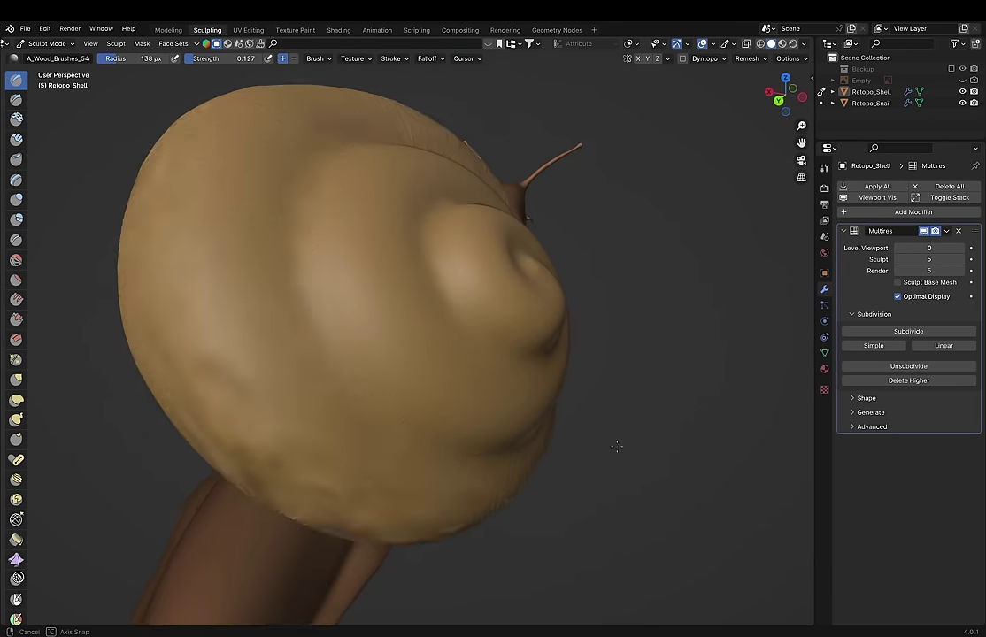
{"action": "mouse_move", "coordinate": [451, 457]}
{"action": "middle_mouse_down"}
{"action": "mouse_move", "coordinate": [531, 372]}
{"action": "mouse_move", "coordinate": [608, 486]}
{"action": "mouse_move", "coordinate": [605, 429]}
{"action": "mouse_move", "coordinate": [678, 379]}
{"action": "mouse_move", "coordinate": [544, 260]}
{"action": "mouse_move", "coordinate": [214, 230]}
{"action": "mouse_move", "coordinate": [640, 504]}
{"action": "middle_mouse_up"}
{"action": "mouse_move", "coordinate": [395, 407]}
{"action": "middle_mouse_down"}
{"action": "mouse_move", "coordinate": [407, 550]}
{"action": "mouse_move", "coordinate": [264, 418]}
{"action": "mouse_move", "coordinate": [362, 479]}
{"action": "middle_mouse_up"}
{"action": "scroll", "coordinate": [254, 383], "scroll_direction": "down", "scroll_amount": 5}
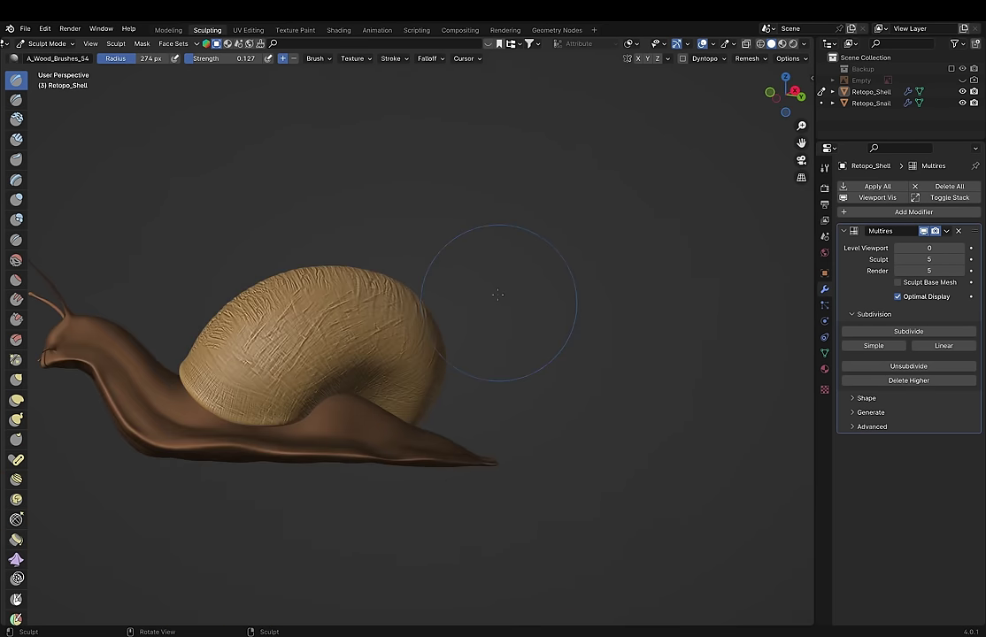
{"action": "mouse_move", "coordinate": [308, 341]}
{"action": "middle_mouse_down"}
{"action": "mouse_move", "coordinate": [611, 446]}
{"action": "mouse_move", "coordinate": [573, 286]}
{"action": "mouse_move", "coordinate": [109, 121]}
{"action": "middle_mouse_up"}
Step: Switch to the A_Wood_Brushes_55 brush and enable cavity shading to reveal the grain
{"action": "left_click", "coordinate": [57, 58]}
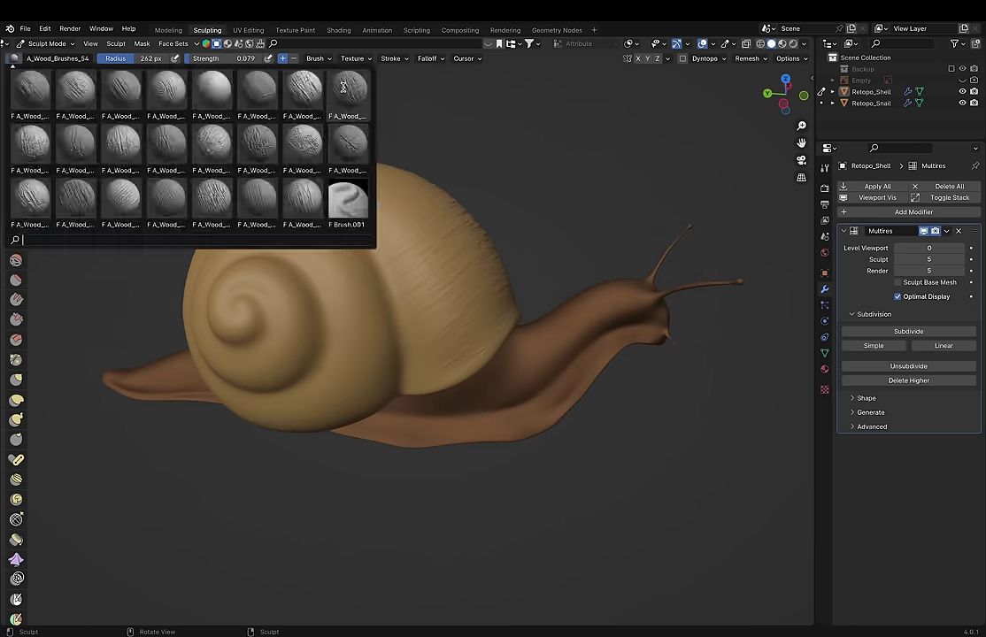
{"action": "left_click", "coordinate": [348, 198]}
{"action": "scroll", "coordinate": [397, 258], "scroll_direction": "up", "scroll_amount": 5}
{"action": "mouse_move", "coordinate": [297, 345]}
{"action": "middle_mouse_down"}
{"action": "mouse_move", "coordinate": [265, 392]}
{"action": "mouse_move", "coordinate": [326, 317]}
{"action": "middle_mouse_up"}
{"action": "left_click", "coordinate": [794, 43]}
{"action": "left_click", "coordinate": [739, 316]}
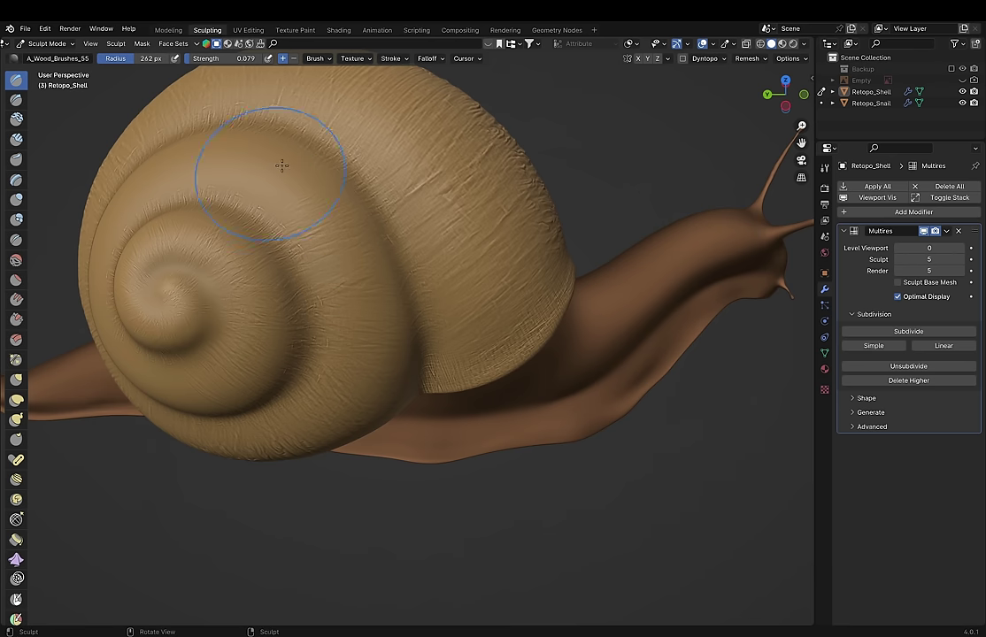
Step: Continue adding A_Wood_Brushes_55 grain around the shell and head
{"action": "middle_click_drag", "start_coordinate": [301, 279], "coordinate": [182, 311]}
{"action": "middle_click_drag", "start_coordinate": [179, 393], "coordinate": [242, 475]}
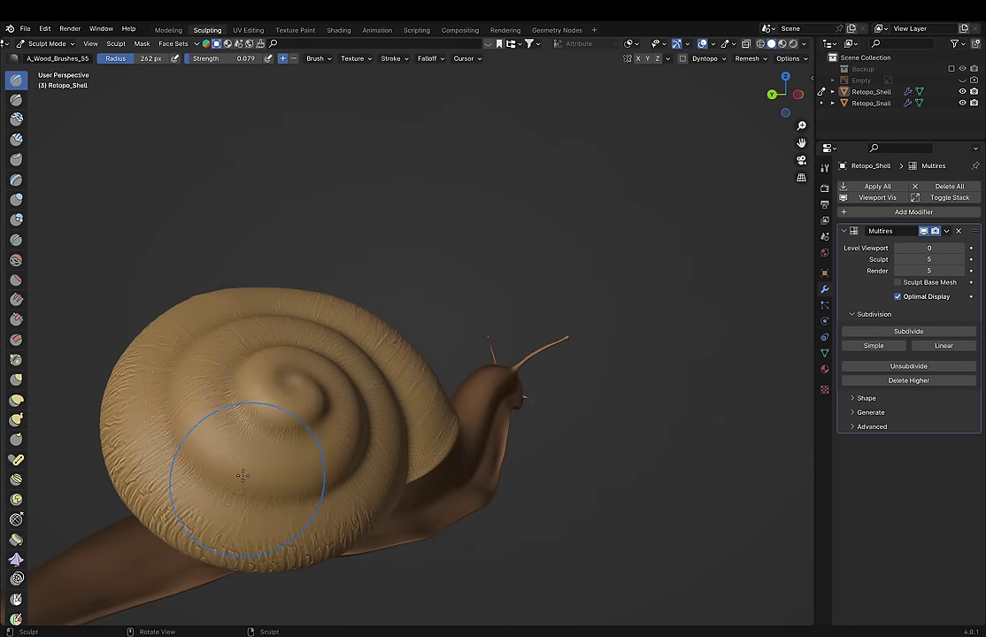
{"action": "middle_click_drag", "start_coordinate": [272, 418], "coordinate": [336, 461]}
{"action": "scroll", "coordinate": [357, 483], "scroll_direction": "down", "scroll_amount": 4}
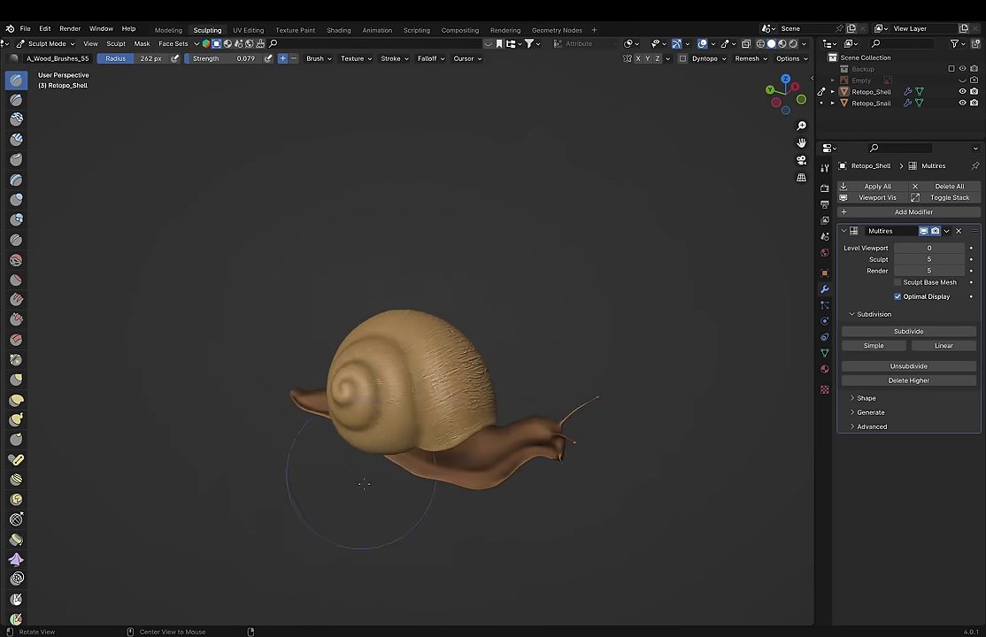
{"action": "scroll", "coordinate": [198, 231], "scroll_direction": "up", "scroll_amount": 4}
{"action": "middle_click_drag", "start_coordinate": [198, 231], "coordinate": [513, 433]}
{"action": "left_click", "coordinate": [26, 29]}
Step: Append all brushes from Wood_brushes_vol2.blend in the Wood_brushes_Blender_vol2 folder
{"action": "left_click", "coordinate": [45, 161]}
{"action": "left_click", "coordinate": [292, 150]}
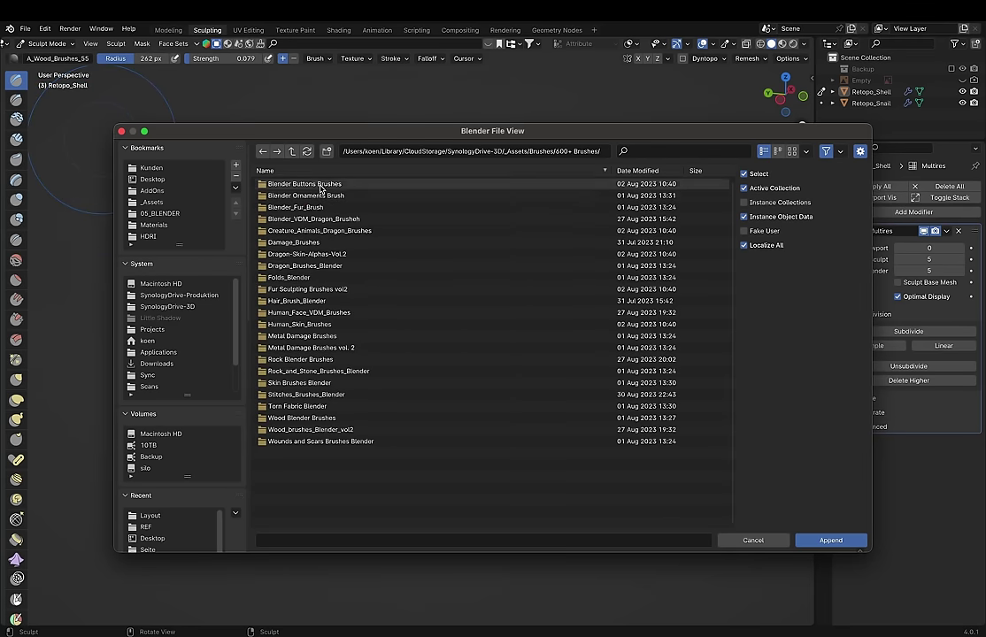
{"action": "left_click", "coordinate": [321, 431]}
{"action": "left_click", "coordinate": [315, 181]}
{"action": "left_click", "coordinate": [350, 180]}
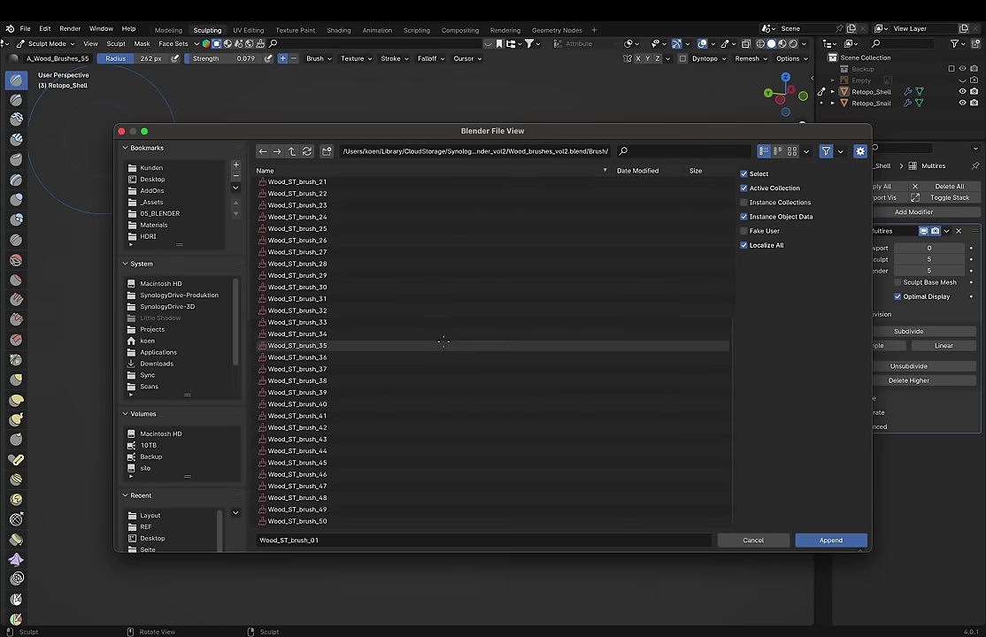
{"action": "key", "text": "a"}
{"action": "key", "text": "Return"}
Step: Stamp wood texture onto the shell with Wood_ST_brush_08 and Wood_ST_brush_41
{"action": "left_click", "coordinate": [18, 59]}
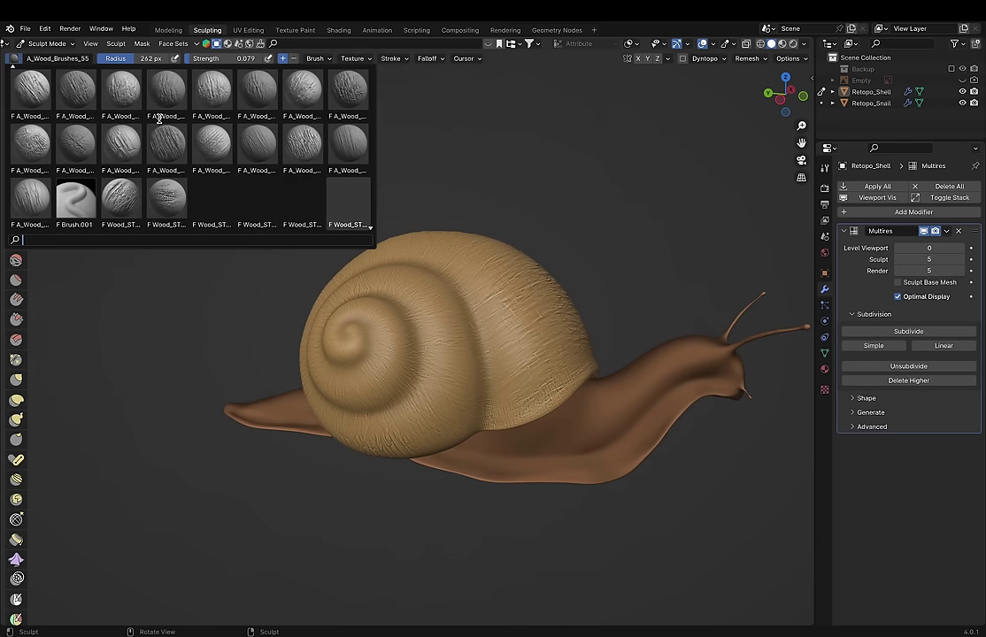
{"action": "left_click", "coordinate": [302, 125]}
{"action": "middle_click_drag", "start_coordinate": [661, 220], "coordinate": [584, 352]}
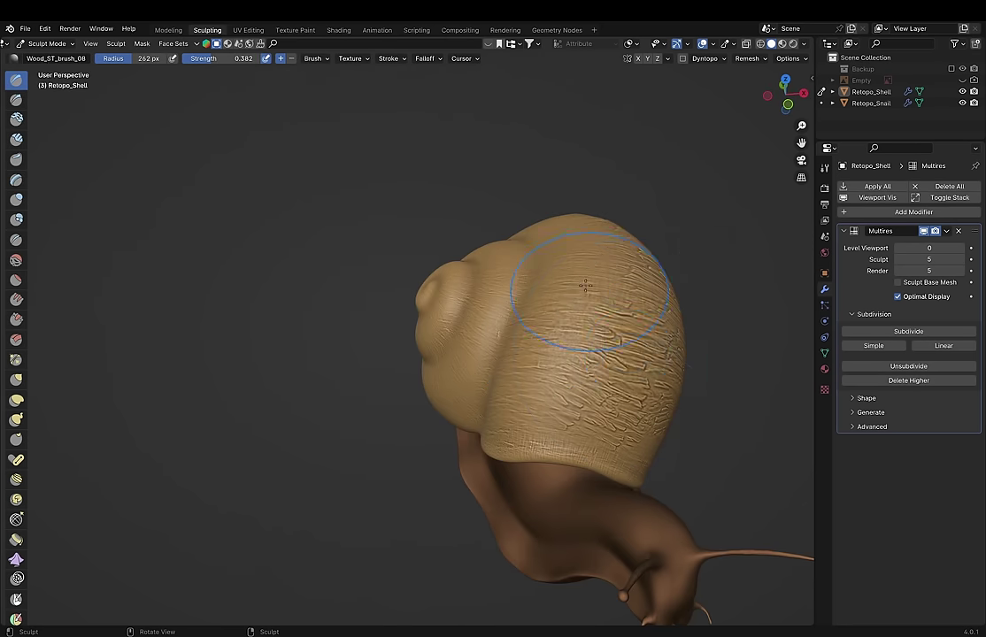
{"action": "middle_click_drag", "start_coordinate": [647, 284], "coordinate": [239, 394]}
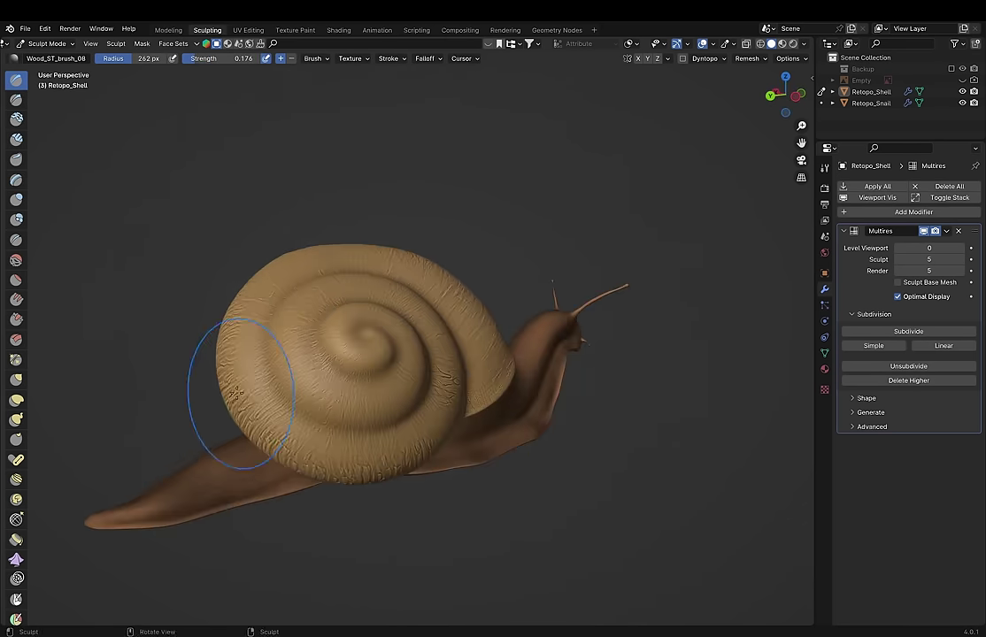
{"action": "left_click", "coordinate": [17, 58]}
{"action": "left_click", "coordinate": [165, 149]}
{"action": "left_click_drag", "start_coordinate": [345, 337], "coordinate": [123, 339]}
{"action": "mouse_move", "coordinate": [124, 339]}
{"action": "middle_mouse_down"}
{"action": "mouse_move", "coordinate": [230, 337]}
{"action": "mouse_move", "coordinate": [168, 310]}
{"action": "middle_mouse_up"}
Step: Append brushes A_Cracks_Brush 01–20 from Cracks_Brushes.blend/Brush
{"action": "left_click", "coordinate": [25, 28]}
{"action": "left_click", "coordinate": [63, 164]}
{"action": "double_click", "coordinate": [301, 177]}
{"action": "double_click", "coordinate": [296, 184]}
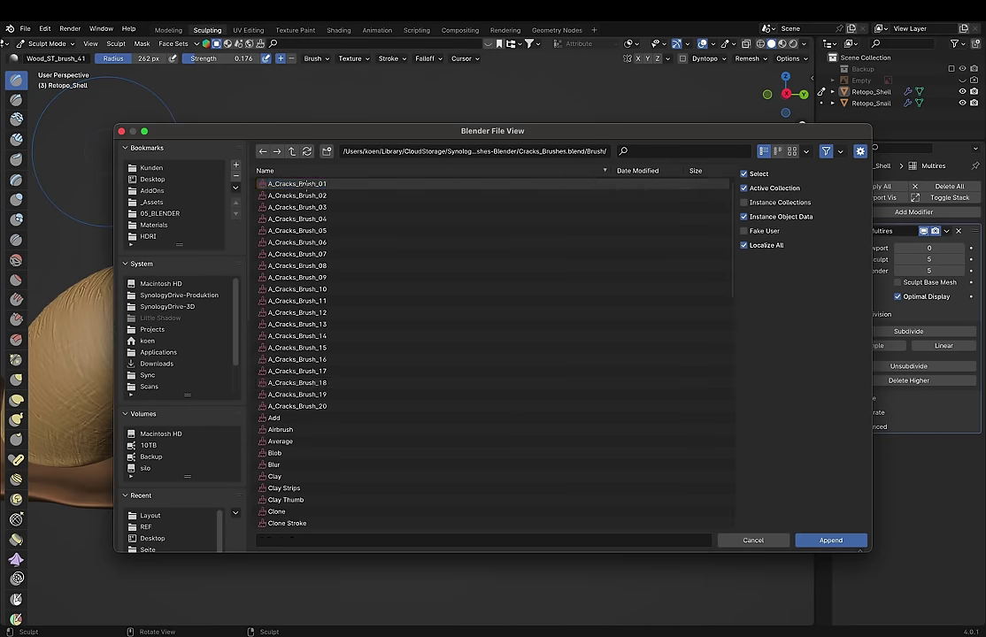
{"action": "left_click", "coordinate": [296, 183]}
{"action": "left_click", "coordinate": [296, 406], "text": "shift"}
{"action": "key", "text": "Return"}
{"action": "left_click", "coordinate": [18, 58]}
Step: Carve cracks into the shell with A_Cracks_Brush_12 and A_Cracks_Brush_16
{"action": "left_click", "coordinate": [166, 134]}
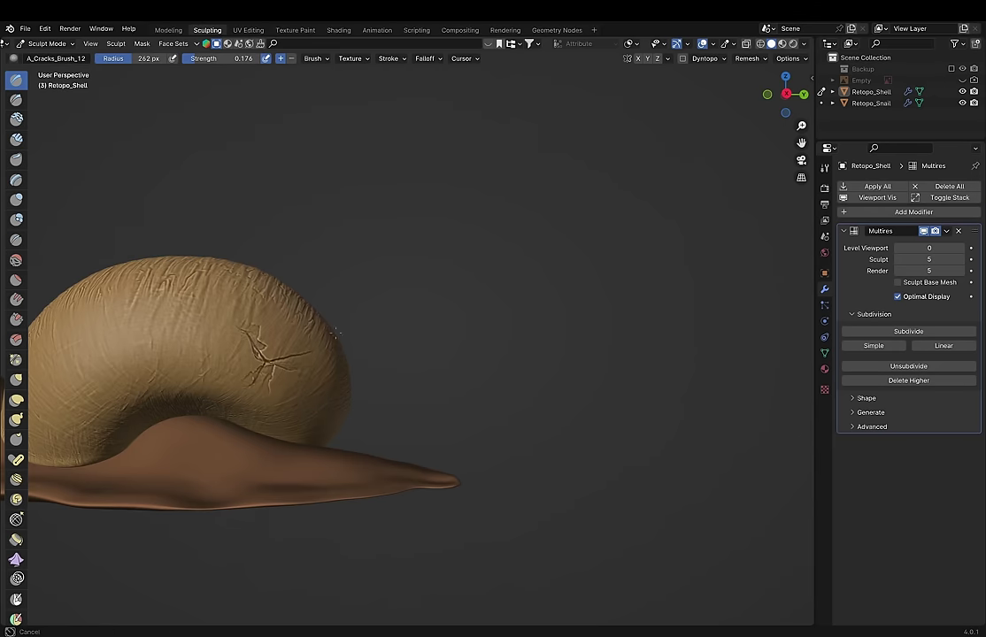
{"action": "middle_click_drag", "start_coordinate": [331, 140], "coordinate": [304, 398]}
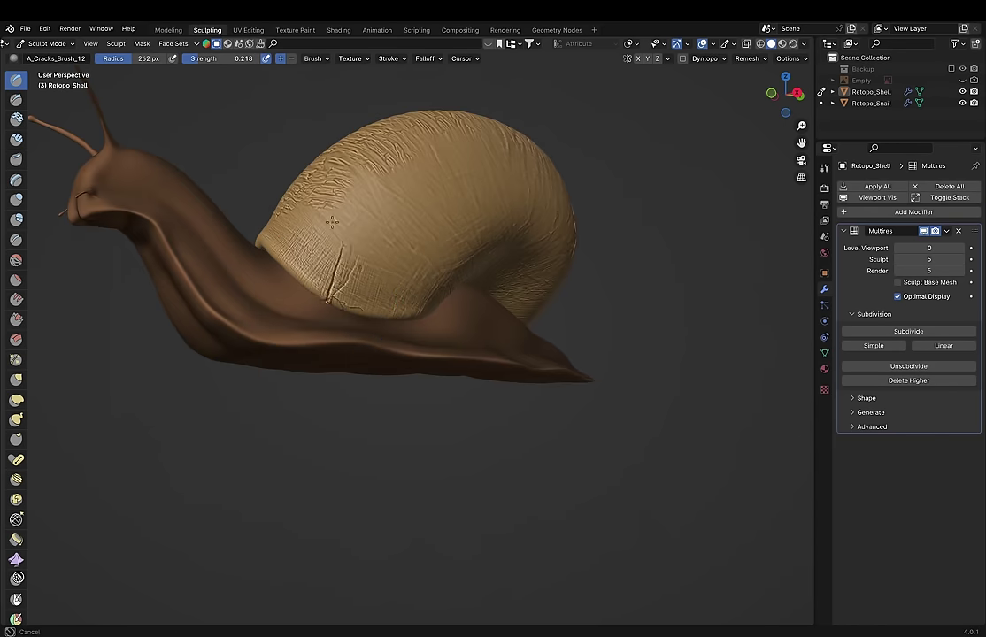
{"action": "middle_click_drag", "start_coordinate": [332, 221], "coordinate": [341, 315]}
{"action": "left_click", "coordinate": [14, 58]}
{"action": "left_click", "coordinate": [183, 132]}
{"action": "middle_click_drag", "start_coordinate": [183, 133], "coordinate": [281, 235]}
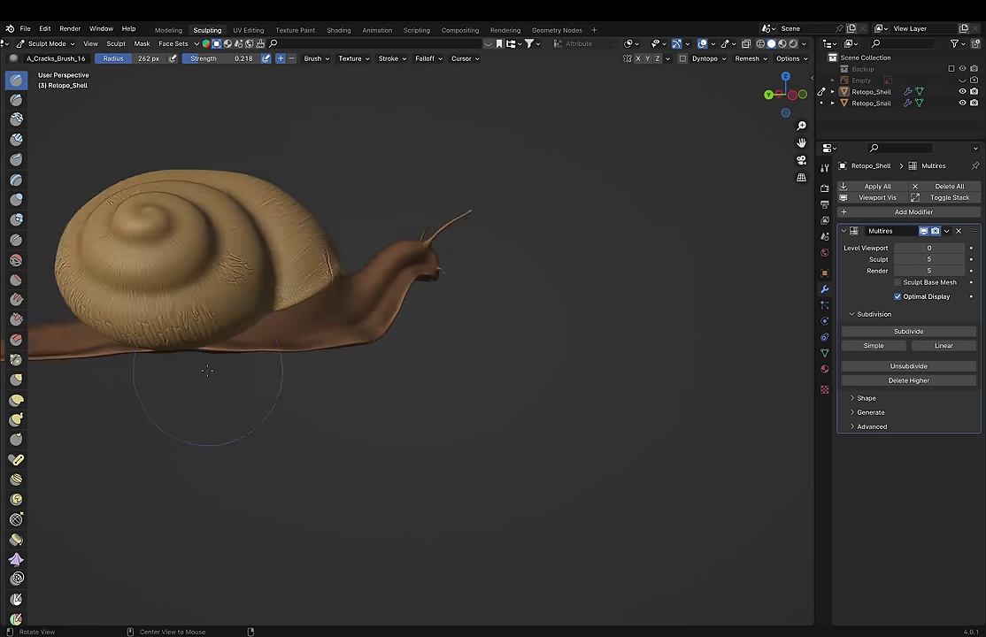
{"action": "middle_click_drag", "start_coordinate": [380, 241], "coordinate": [451, 246]}
Step: Add more shell cracks using A_Cracks_Brush_09 and A_Cracks_Brush_07
{"action": "left_click", "coordinate": [13, 58]}
{"action": "left_click", "coordinate": [17, 202]}
{"action": "middle_click_drag", "start_coordinate": [221, 354], "coordinate": [337, 354]}
{"action": "left_click", "coordinate": [13, 58]}
{"action": "left_click", "coordinate": [299, 96]}
{"action": "middle_click_drag", "start_coordinate": [354, 416], "coordinate": [357, 350]}
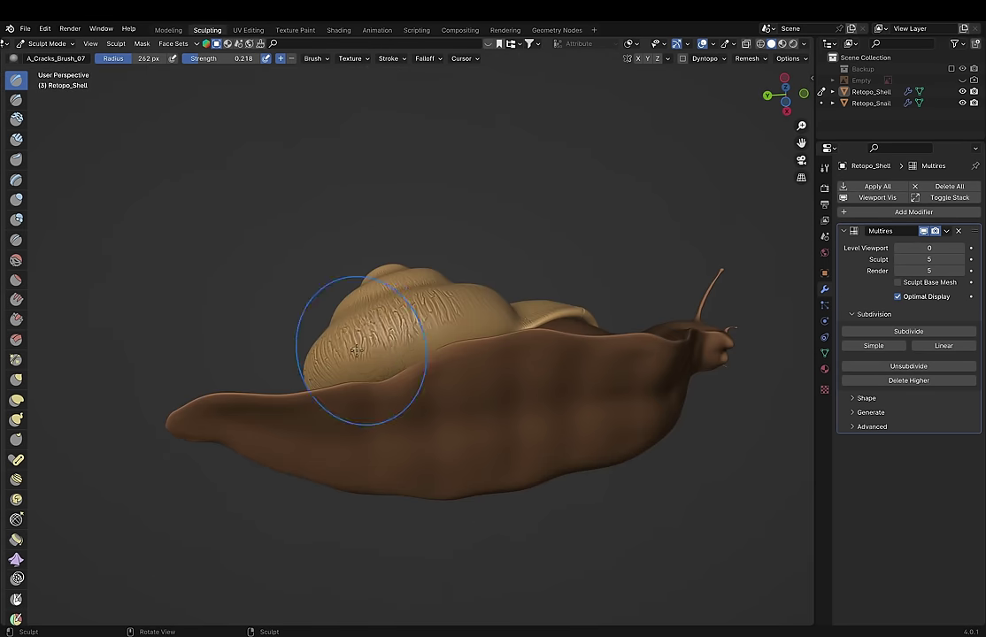
Step: Carve surface damage with A_Cracks_Brush_20 around the shell from several angles
{"action": "left_click", "coordinate": [13, 58]}
{"action": "left_click", "coordinate": [106, 177]}
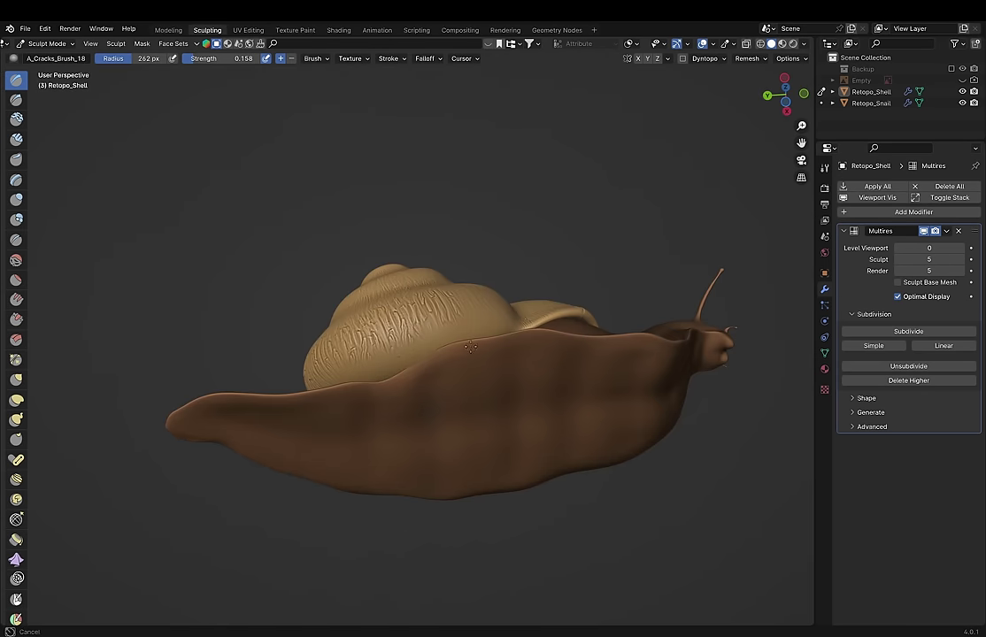
{"action": "middle_click_drag", "start_coordinate": [391, 367], "coordinate": [426, 376]}
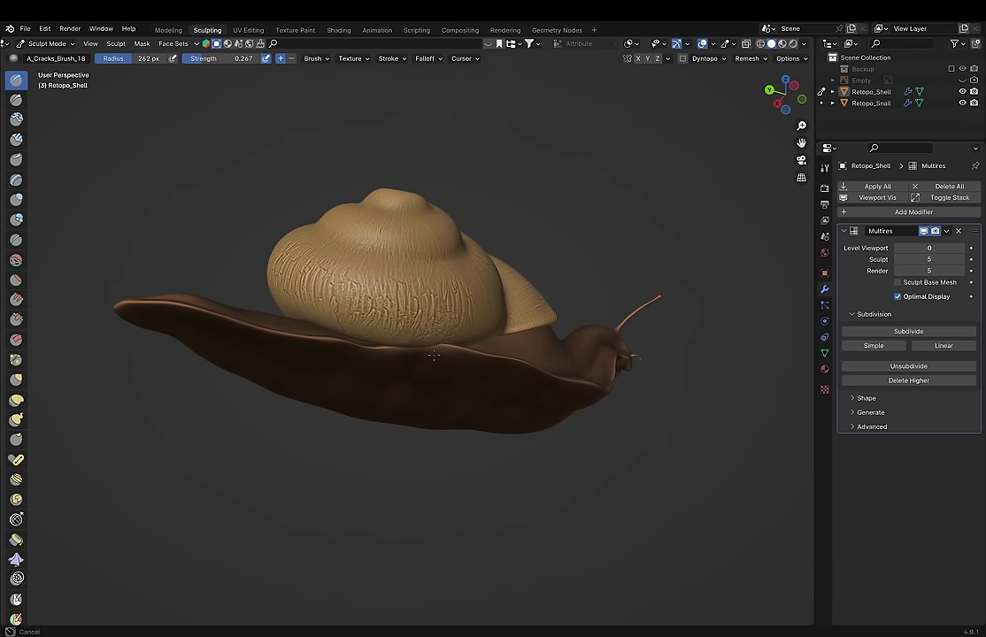
{"action": "scroll", "coordinate": [495, 176], "scroll_direction": "up", "scroll_amount": 3}
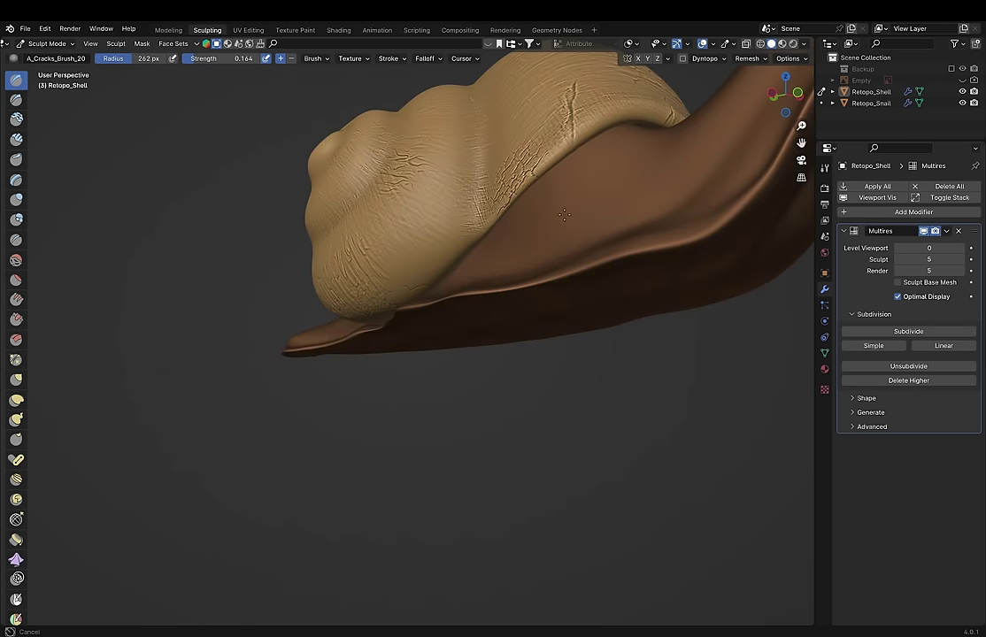
{"action": "middle_click_drag", "start_coordinate": [591, 330], "coordinate": [549, 230]}
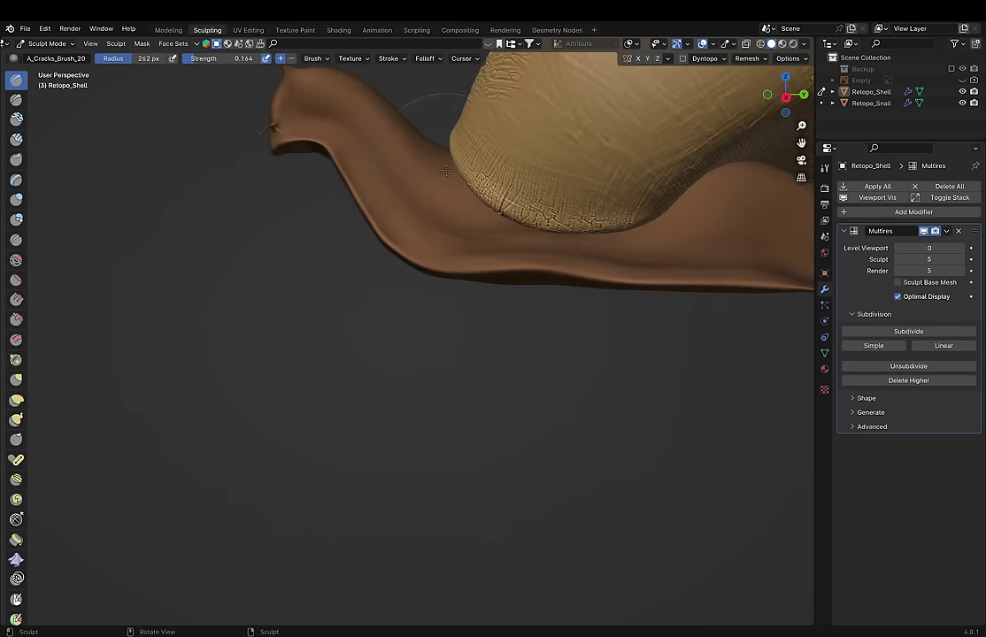
{"action": "middle_click_drag", "start_coordinate": [446, 169], "coordinate": [367, 378]}
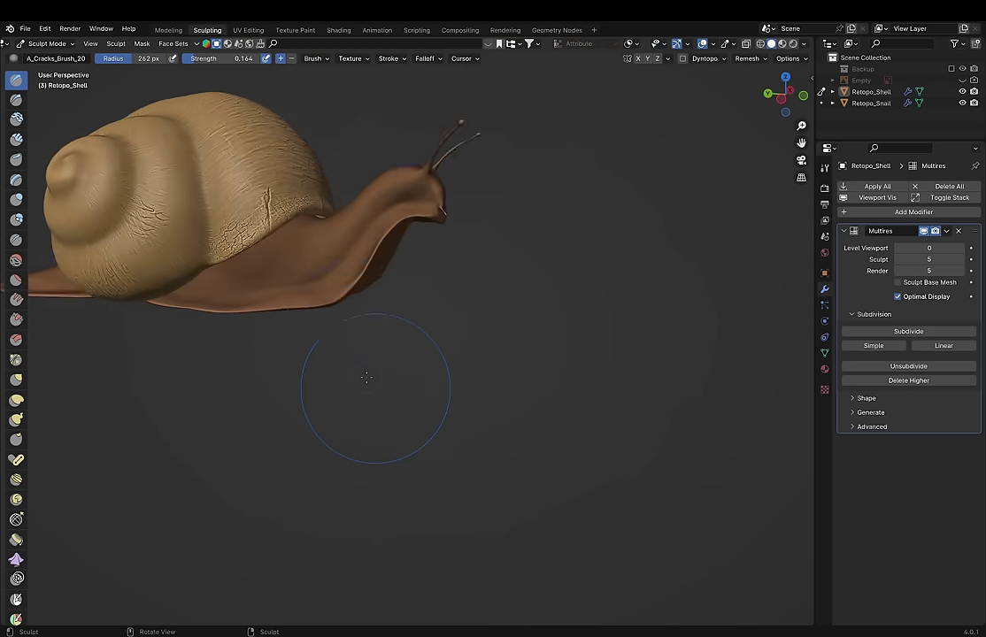
{"action": "scroll", "coordinate": [367, 378], "scroll_direction": "down", "scroll_amount": 2}
{"action": "scroll", "coordinate": [263, 422], "scroll_direction": "up", "scroll_amount": 3}
{"action": "mouse_move", "coordinate": [340, 385]}
{"action": "middle_mouse_down"}
{"action": "mouse_move", "coordinate": [591, 430]}
{"action": "mouse_move", "coordinate": [557, 419]}
{"action": "middle_mouse_up"}
{"action": "left_click", "coordinate": [12, 59]}
Step: Brush extra wood grain onto the shell spiral with Wood_ST_brush_36
{"action": "scroll", "coordinate": [264, 133], "scroll_direction": "down", "scroll_amount": 3}
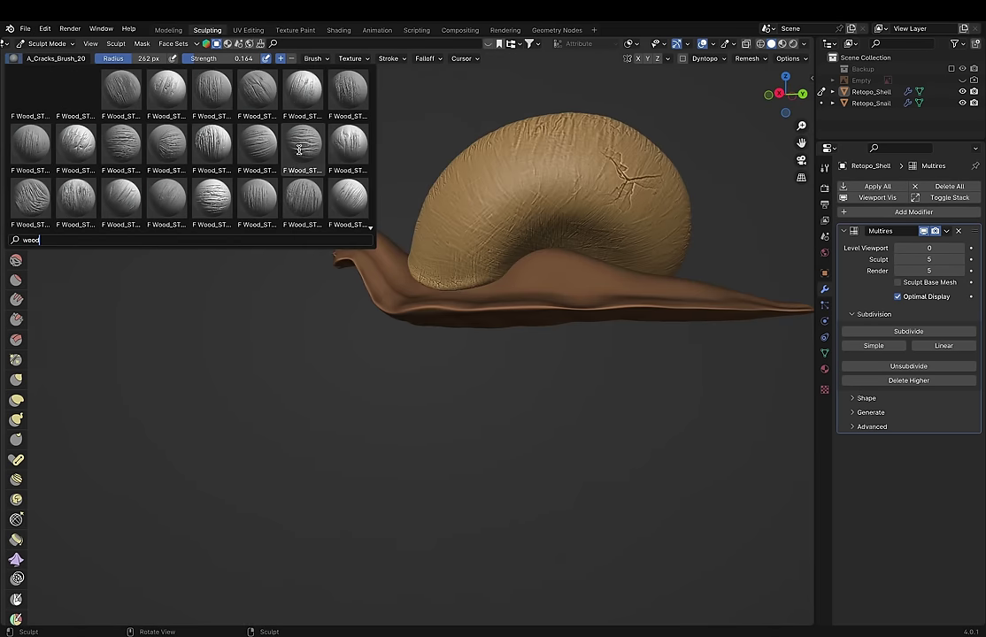
{"action": "left_click", "coordinate": [264, 130]}
{"action": "mouse_move", "coordinate": [528, 175]}
{"action": "middle_mouse_down"}
{"action": "mouse_move", "coordinate": [440, 296]}
{"action": "mouse_move", "coordinate": [534, 341]}
{"action": "mouse_move", "coordinate": [551, 251]}
{"action": "middle_mouse_up"}
{"action": "middle_click_drag", "start_coordinate": [323, 197], "coordinate": [201, 269]}
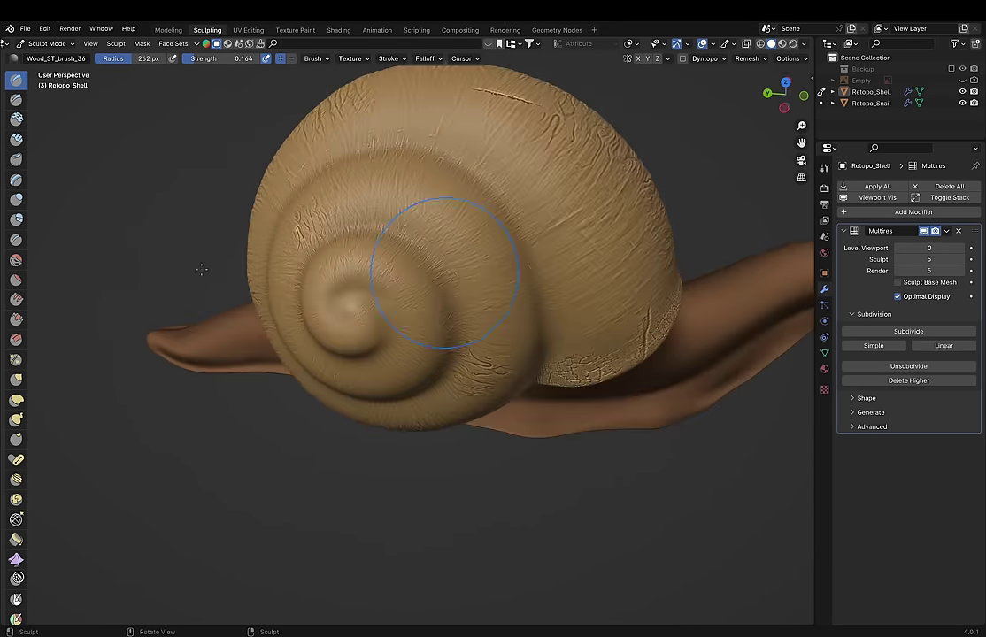
{"action": "middle_click_drag", "start_coordinate": [545, 331], "coordinate": [372, 188]}
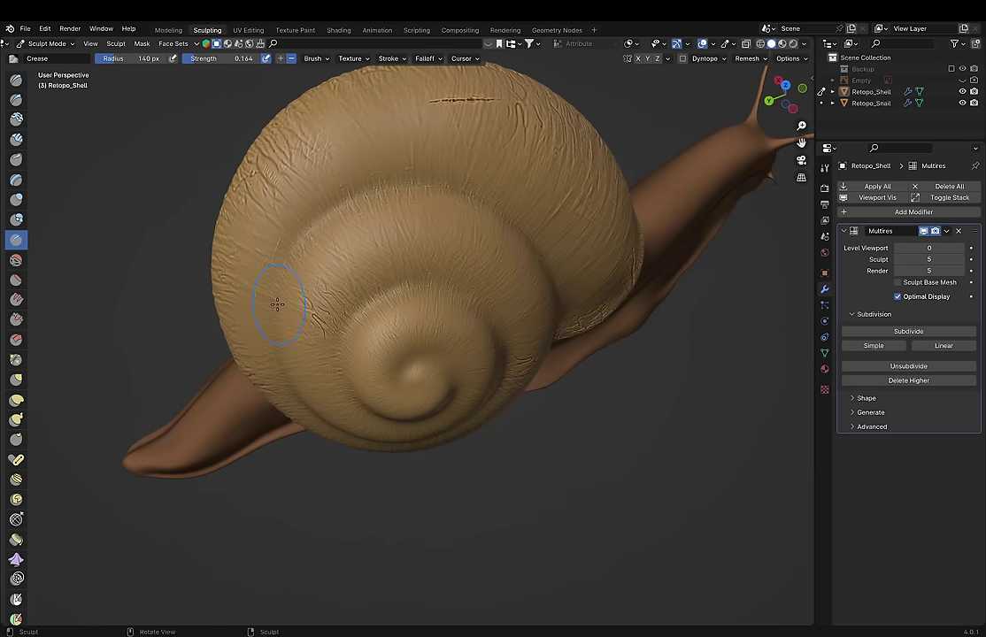
{"action": "middle_click_drag", "start_coordinate": [277, 304], "coordinate": [458, 575]}
Step: Sculpt crease detail along the shell spiral from several angles
{"action": "left_click", "coordinate": [425, 58]}
{"action": "mouse_move", "coordinate": [431, 266]}
{"action": "middle_mouse_down"}
{"action": "mouse_move", "coordinate": [474, 506]}
{"action": "mouse_move", "coordinate": [612, 474]}
{"action": "mouse_move", "coordinate": [620, 230]}
{"action": "mouse_move", "coordinate": [533, 259]}
{"action": "mouse_move", "coordinate": [536, 398]}
{"action": "mouse_move", "coordinate": [462, 403]}
{"action": "mouse_move", "coordinate": [509, 349]}
{"action": "mouse_move", "coordinate": [514, 231]}
{"action": "middle_mouse_up"}
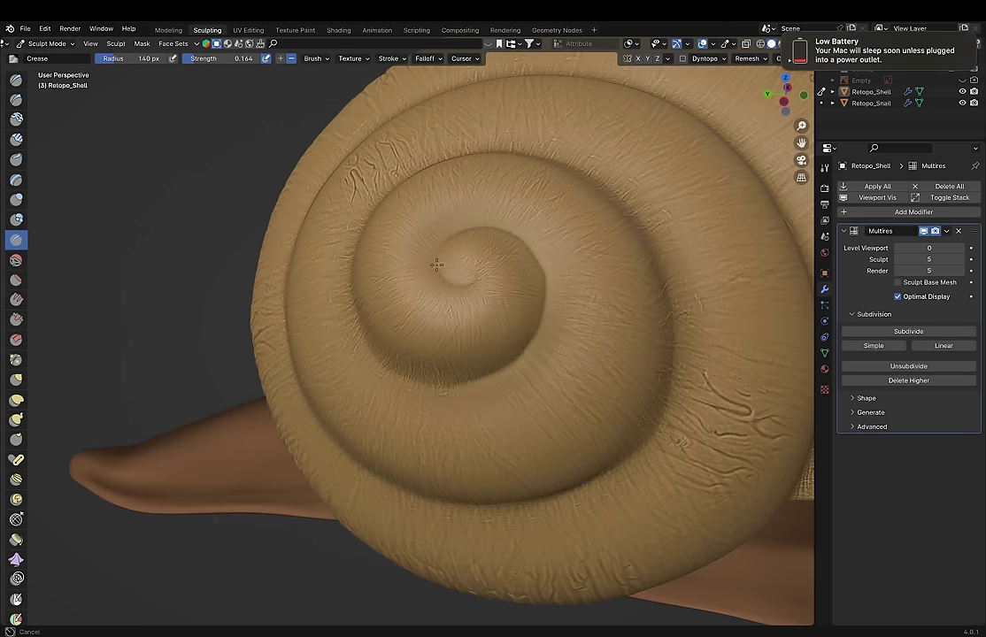
{"action": "middle_click_drag", "start_coordinate": [436, 265], "coordinate": [399, 352]}
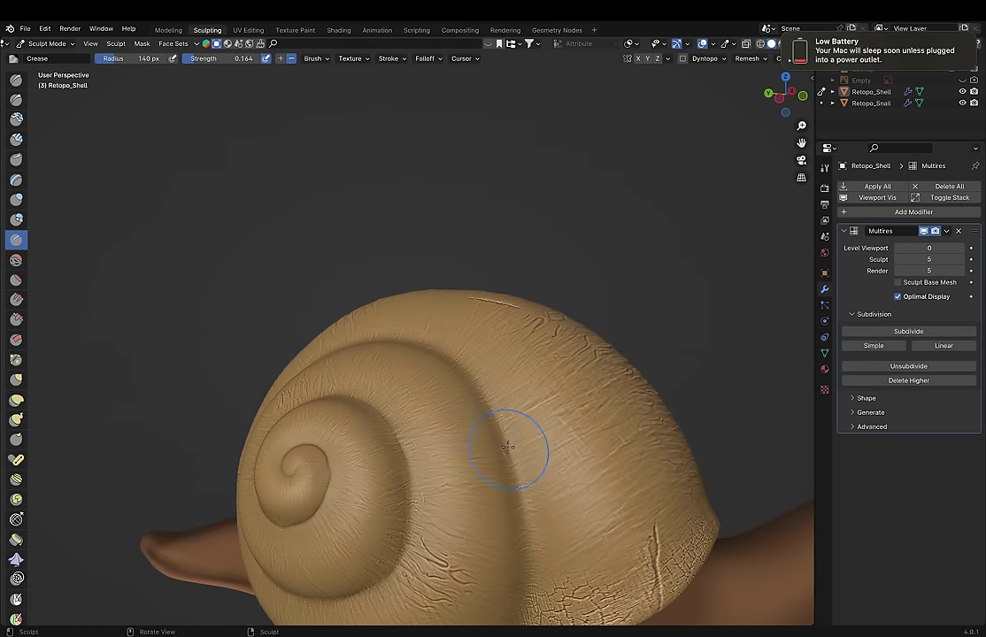
{"action": "middle_click_drag", "start_coordinate": [507, 447], "coordinate": [478, 435]}
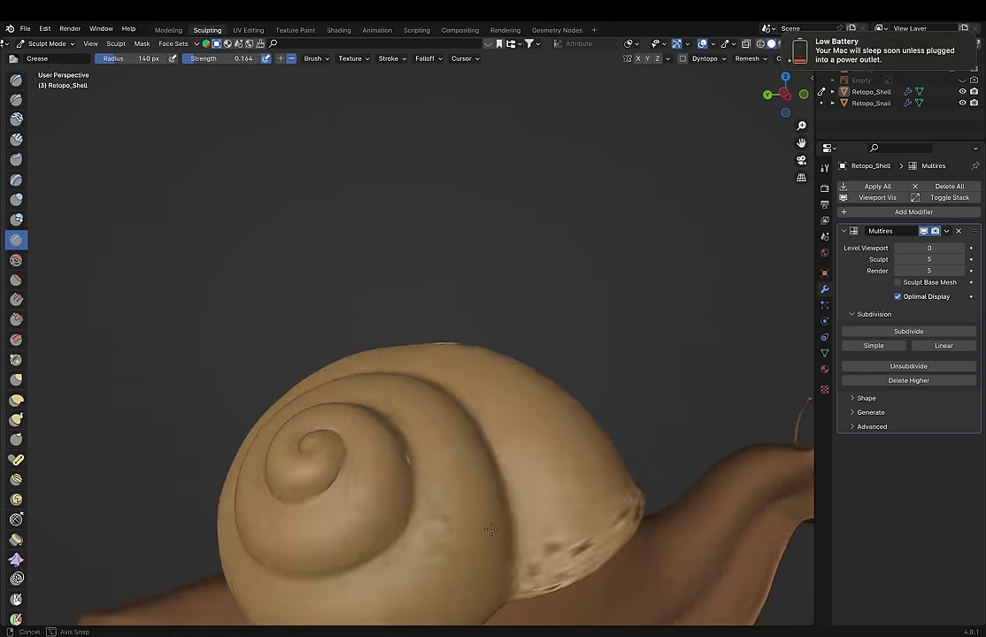
{"action": "mouse_move", "coordinate": [325, 363]}
{"action": "middle_mouse_down"}
{"action": "mouse_move", "coordinate": [253, 350]}
{"action": "mouse_move", "coordinate": [238, 400]}
{"action": "middle_mouse_up"}
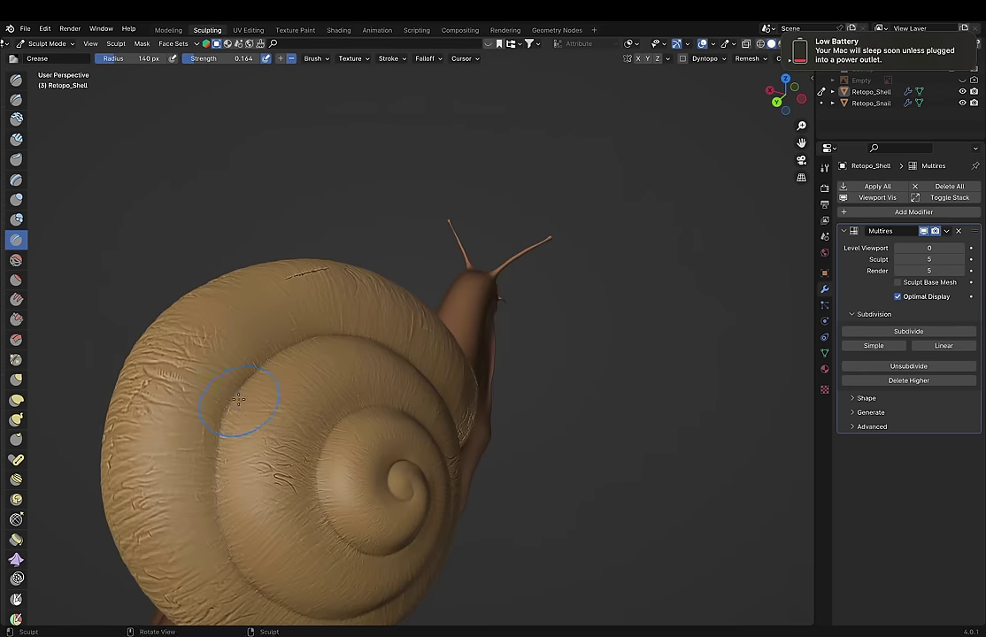
{"action": "middle_click_drag", "start_coordinate": [274, 605], "coordinate": [332, 451]}
Step: Try the Grab brush, then set the brush radius to 72 px
{"action": "key", "text": "g"}
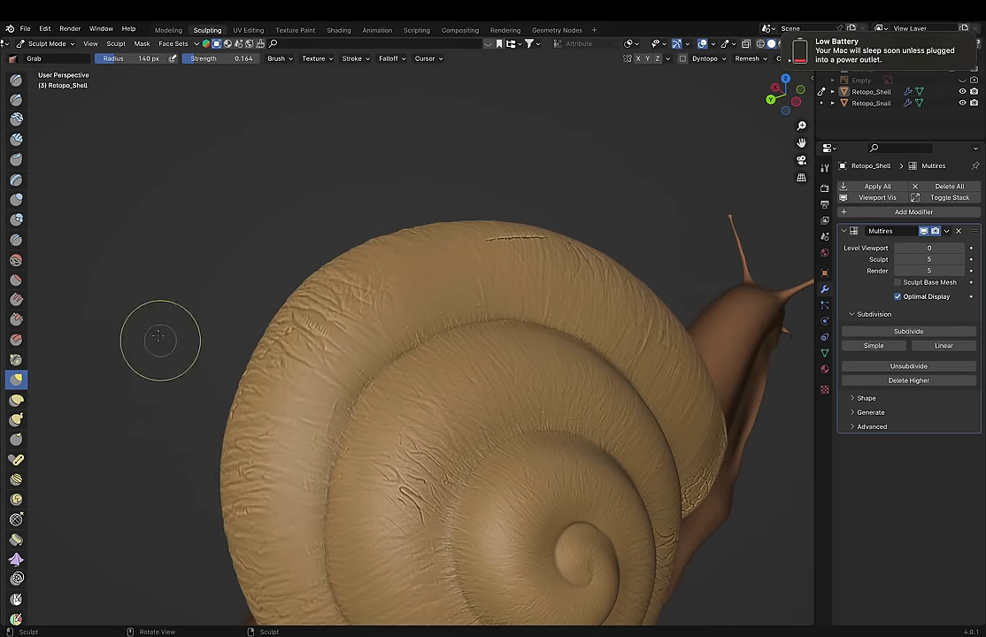
{"action": "scroll", "coordinate": [317, 559], "scroll_direction": "down", "scroll_amount": 5}
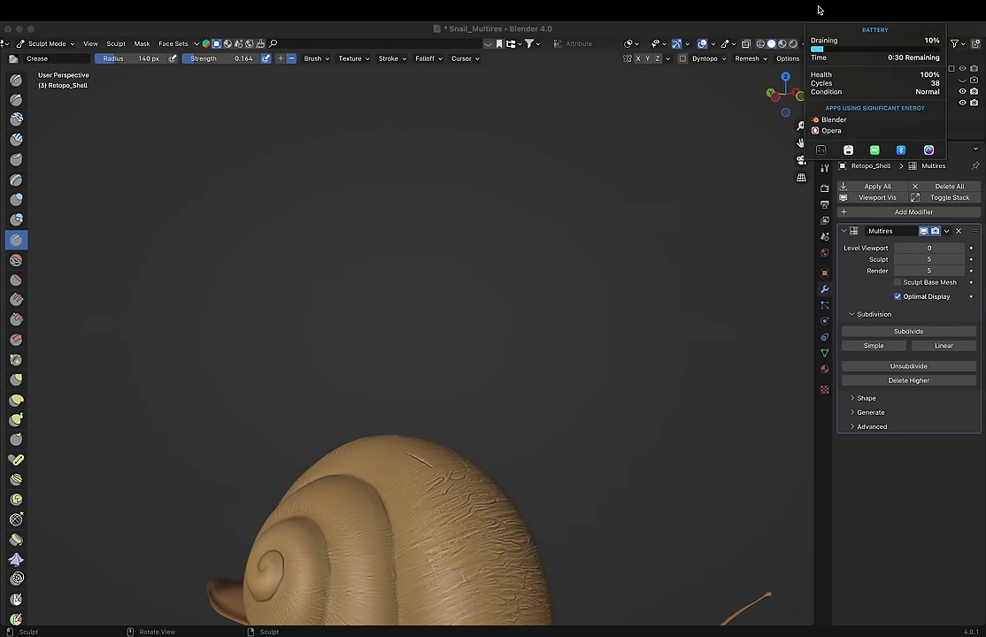
{"action": "mouse_move", "coordinate": [660, 341]}
{"action": "middle_mouse_down"}
{"action": "mouse_move", "coordinate": [705, 381]}
{"action": "mouse_move", "coordinate": [511, 456]}
{"action": "mouse_move", "coordinate": [535, 325]}
{"action": "middle_mouse_up"}
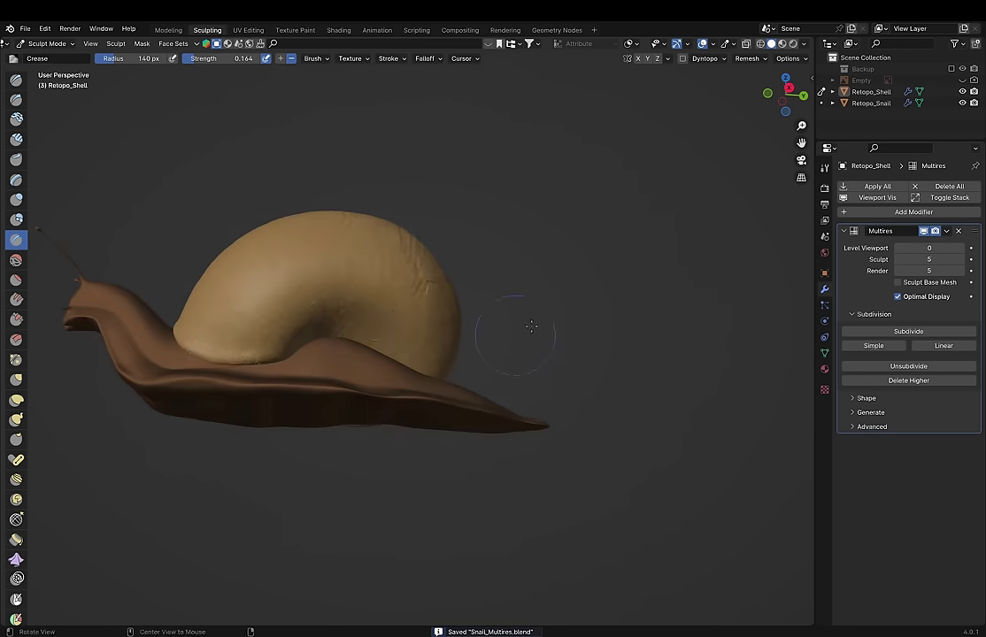
{"action": "scroll", "coordinate": [535, 326], "scroll_direction": "up", "scroll_amount": 5}
{"action": "key", "text": "f"}
{"action": "left_click", "coordinate": [369, 395]}
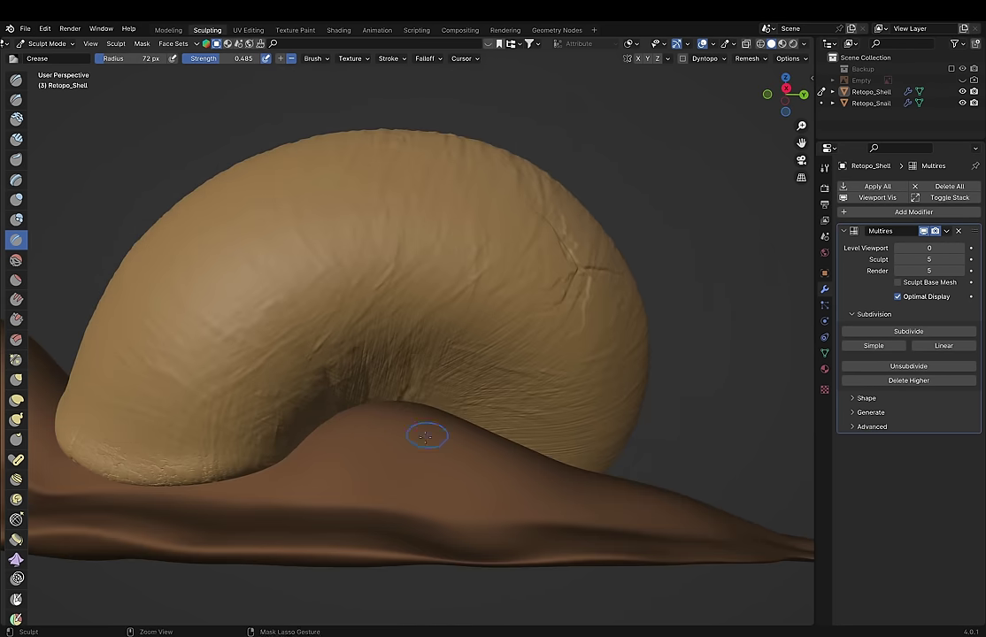
Step: Check brush stroke settings and inspect the shell's rear, top and head closely
{"action": "left_click", "coordinate": [350, 58]}
{"action": "mouse_move", "coordinate": [396, 265]}
{"action": "middle_mouse_down"}
{"action": "mouse_move", "coordinate": [372, 354]}
{"action": "mouse_move", "coordinate": [324, 423]}
{"action": "mouse_move", "coordinate": [370, 311]}
{"action": "middle_mouse_up"}
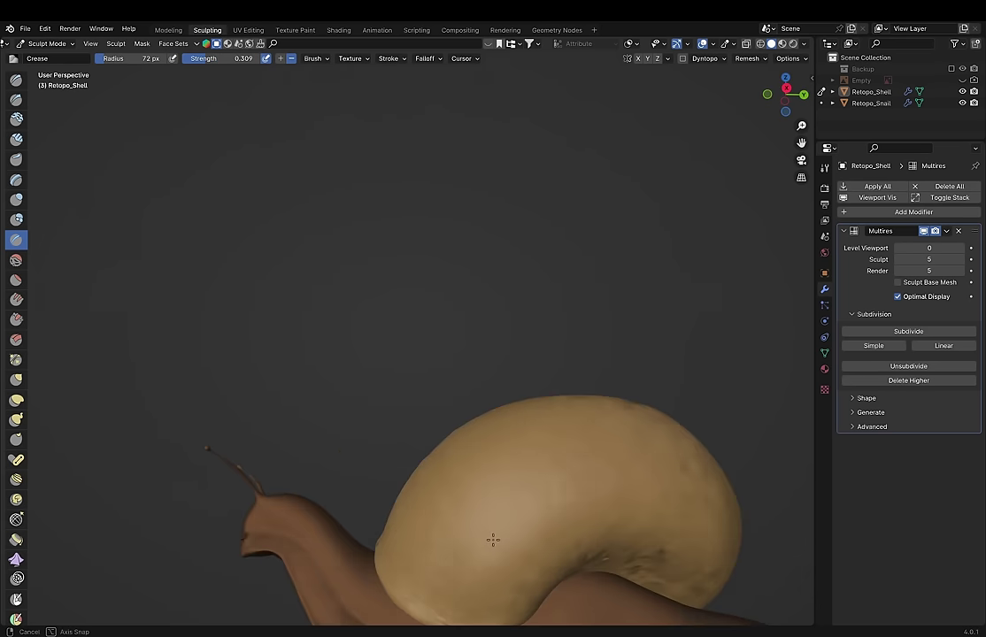
{"action": "mouse_move", "coordinate": [509, 419]}
{"action": "middle_mouse_down"}
{"action": "mouse_move", "coordinate": [335, 330]}
{"action": "mouse_move", "coordinate": [451, 289]}
{"action": "mouse_move", "coordinate": [452, 456]}
{"action": "mouse_move", "coordinate": [434, 231]}
{"action": "mouse_move", "coordinate": [501, 122]}
{"action": "mouse_move", "coordinate": [407, 241]}
{"action": "middle_mouse_up"}
{"action": "mouse_move", "coordinate": [416, 176]}
{"action": "middle_mouse_down"}
{"action": "mouse_move", "coordinate": [462, 286]}
{"action": "mouse_move", "coordinate": [480, 207]}
{"action": "mouse_move", "coordinate": [443, 380]}
{"action": "mouse_move", "coordinate": [470, 380]}
{"action": "middle_mouse_up"}
{"action": "scroll", "coordinate": [440, 385], "scroll_direction": "up", "scroll_amount": 3}
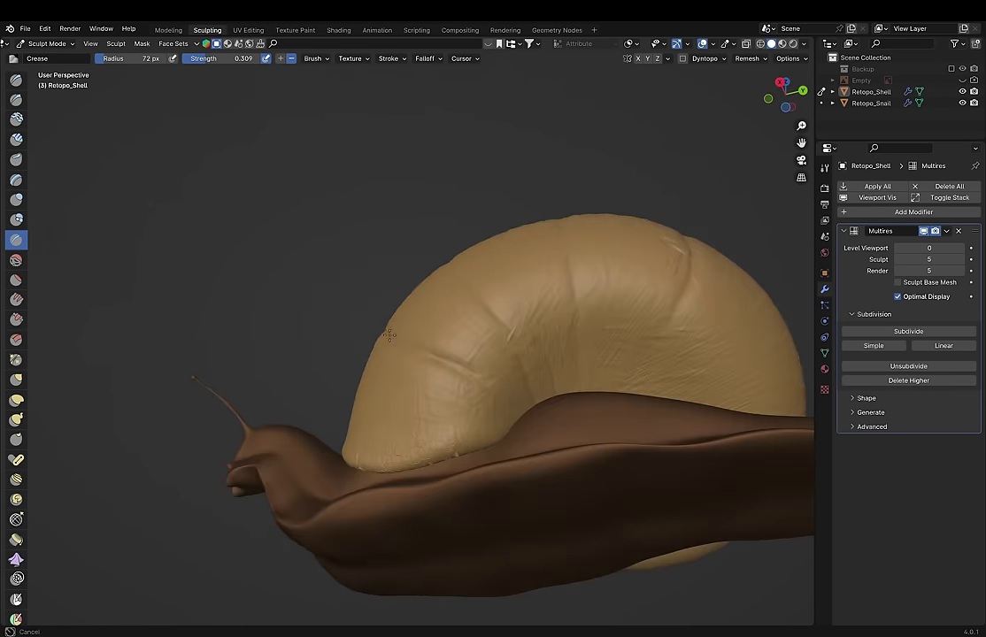
{"action": "middle_click_drag", "start_coordinate": [593, 314], "coordinate": [608, 285]}
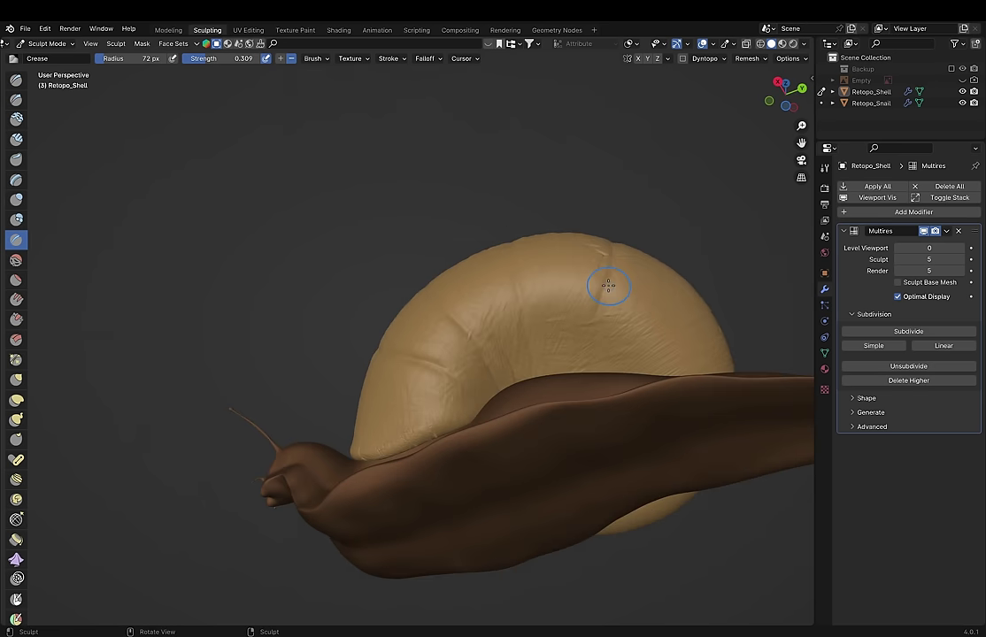
{"action": "left_click", "coordinate": [387, 58]}
{"action": "middle_click_drag", "start_coordinate": [531, 265], "coordinate": [620, 292]}
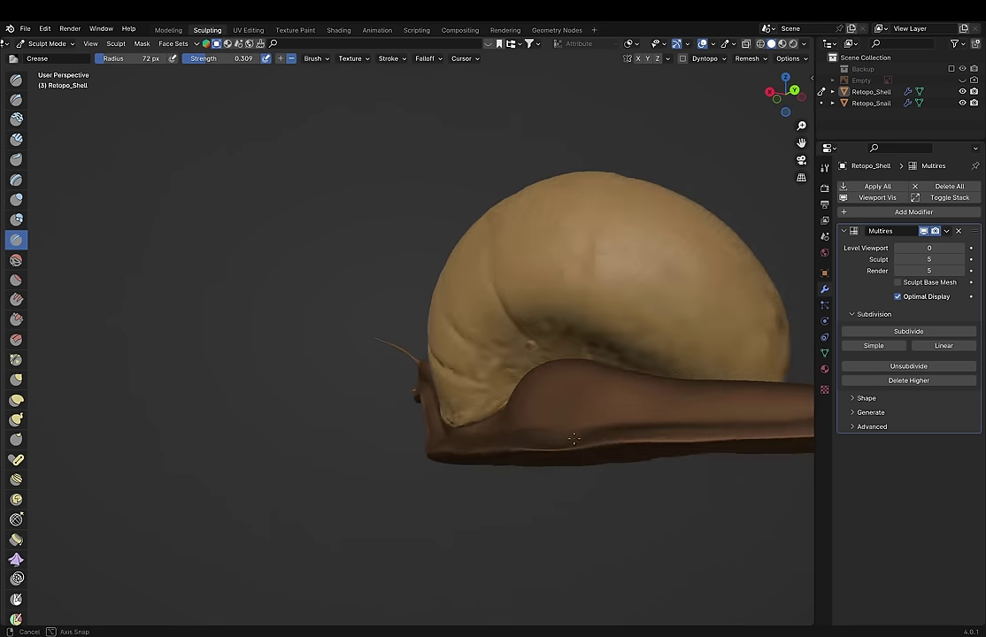
{"action": "scroll", "coordinate": [679, 296], "scroll_direction": "up", "scroll_amount": 3}
{"action": "scroll", "coordinate": [680, 297], "scroll_direction": "down", "scroll_amount": 3}
{"action": "mouse_move", "coordinate": [680, 296]}
{"action": "middle_mouse_down"}
{"action": "mouse_move", "coordinate": [375, 316]}
{"action": "mouse_move", "coordinate": [418, 286]}
{"action": "mouse_move", "coordinate": [561, 342]}
{"action": "mouse_move", "coordinate": [482, 265]}
{"action": "mouse_move", "coordinate": [473, 358]}
{"action": "mouse_move", "coordinate": [539, 397]}
{"action": "mouse_move", "coordinate": [528, 256]}
{"action": "middle_mouse_up"}
Step: Inspect the shell's underside, spiral front and side for crease and crack detail
{"action": "mouse_move", "coordinate": [607, 325]}
{"action": "middle_mouse_down"}
{"action": "mouse_move", "coordinate": [695, 325]}
{"action": "mouse_move", "coordinate": [506, 431]}
{"action": "mouse_move", "coordinate": [513, 290]}
{"action": "mouse_move", "coordinate": [575, 337]}
{"action": "mouse_move", "coordinate": [452, 324]}
{"action": "mouse_move", "coordinate": [392, 407]}
{"action": "mouse_move", "coordinate": [452, 445]}
{"action": "middle_mouse_up"}
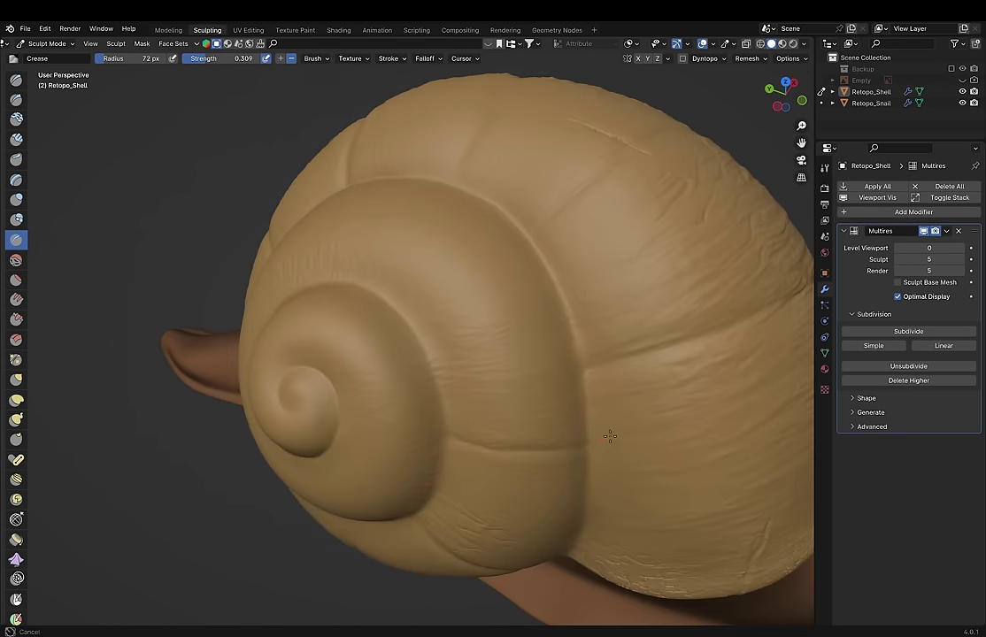
{"action": "middle_click_drag", "start_coordinate": [526, 323], "coordinate": [404, 281]}
{"action": "mouse_move", "coordinate": [306, 345]}
{"action": "middle_mouse_down"}
{"action": "mouse_move", "coordinate": [344, 372]}
{"action": "mouse_move", "coordinate": [271, 352]}
{"action": "mouse_move", "coordinate": [330, 466]}
{"action": "middle_mouse_up"}
{"action": "middle_click_drag", "start_coordinate": [355, 534], "coordinate": [586, 410]}
{"action": "mouse_move", "coordinate": [655, 391]}
{"action": "middle_mouse_down"}
{"action": "mouse_move", "coordinate": [733, 462]}
{"action": "mouse_move", "coordinate": [258, 199]}
{"action": "mouse_move", "coordinate": [476, 145]}
{"action": "mouse_move", "coordinate": [610, 329]}
{"action": "middle_mouse_up"}
{"action": "mouse_move", "coordinate": [512, 231]}
{"action": "middle_mouse_down"}
{"action": "mouse_move", "coordinate": [418, 340]}
{"action": "mouse_move", "coordinate": [409, 432]}
{"action": "middle_mouse_up"}
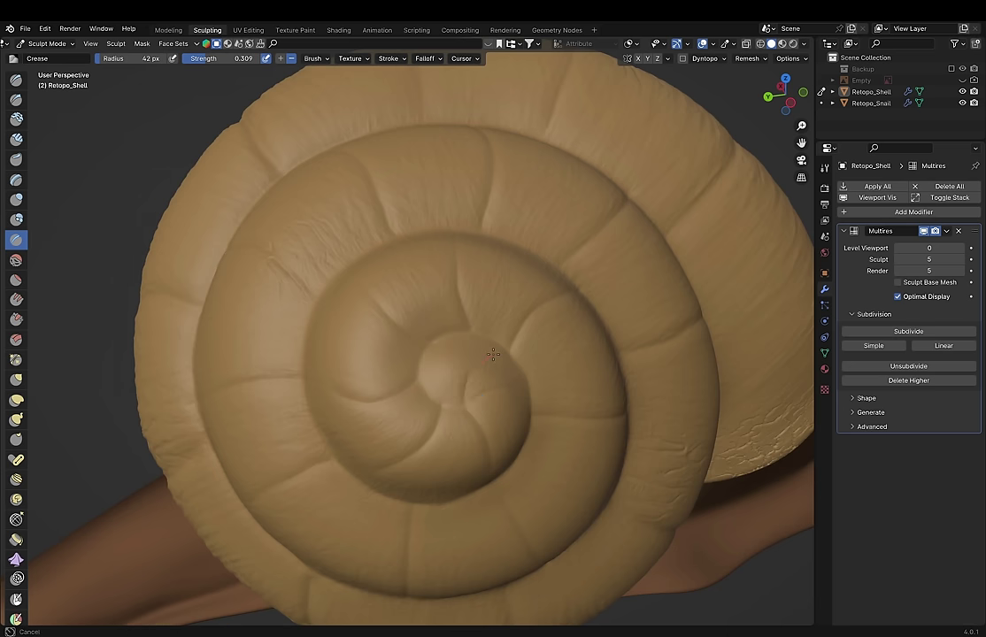
{"action": "scroll", "coordinate": [505, 404], "scroll_direction": "down", "scroll_amount": 5}
{"action": "scroll", "coordinate": [460, 292], "scroll_direction": "up", "scroll_amount": 6}
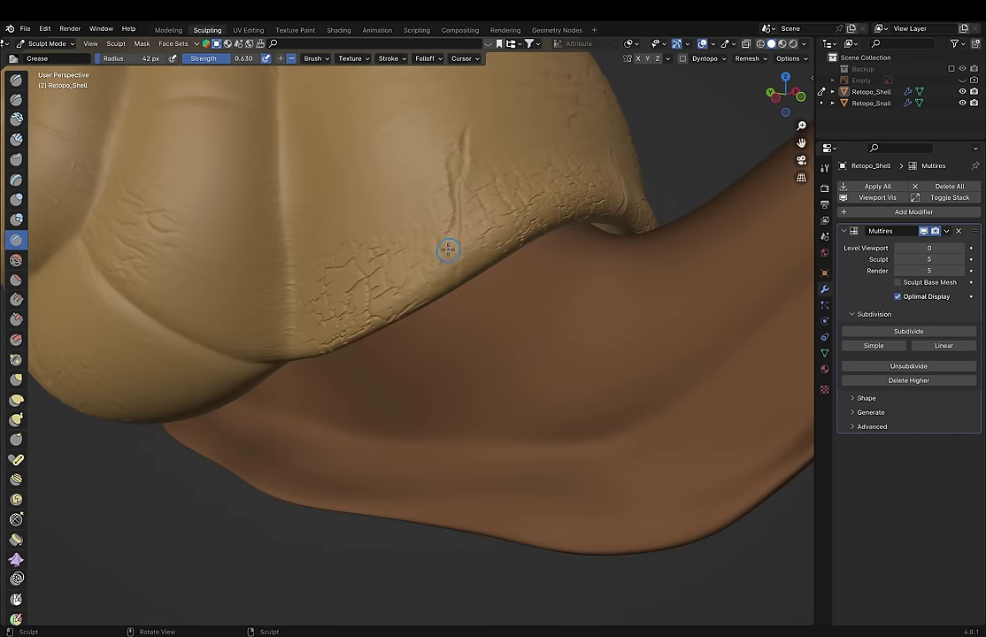
{"action": "scroll", "coordinate": [448, 250], "scroll_direction": "down", "scroll_amount": 3}
{"action": "scroll", "coordinate": [443, 235], "scroll_direction": "down", "scroll_amount": 2}
{"action": "scroll", "coordinate": [461, 232], "scroll_direction": "up", "scroll_amount": 5}
{"action": "middle_click_drag", "start_coordinate": [476, 239], "coordinate": [460, 310]}
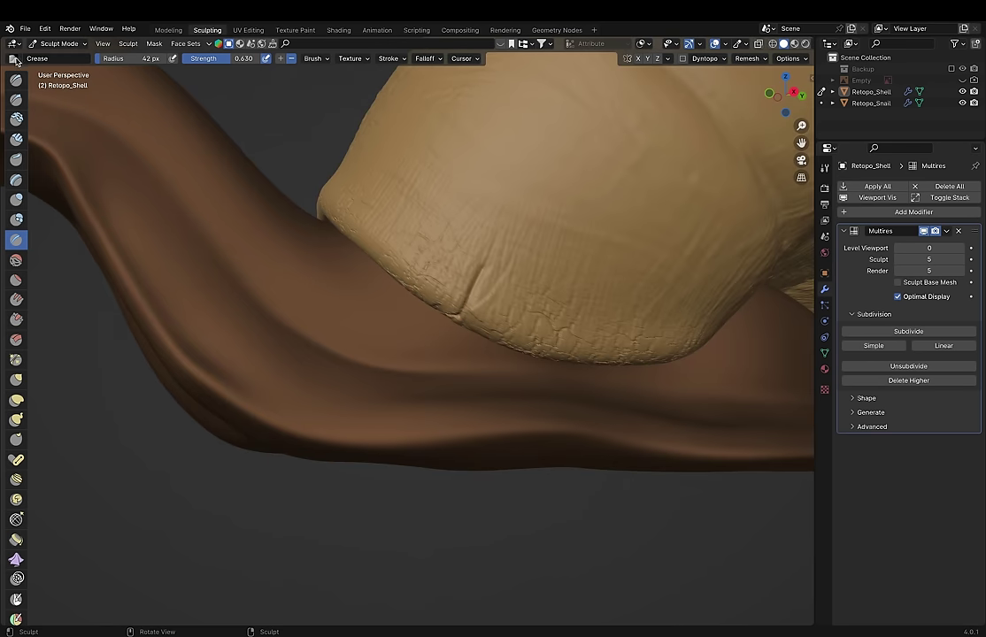
Step: Select A_Cracks_Brush_08 by filtering the brush list for 'crack', then save the file
{"action": "left_click", "coordinate": [14, 58]}
{"action": "left_click", "coordinate": [14, 59]}
{"action": "type", "text": "crack"}
{"action": "left_click", "coordinate": [348, 88]}
{"action": "scroll", "coordinate": [528, 343], "scroll_direction": "down", "scroll_amount": 5}
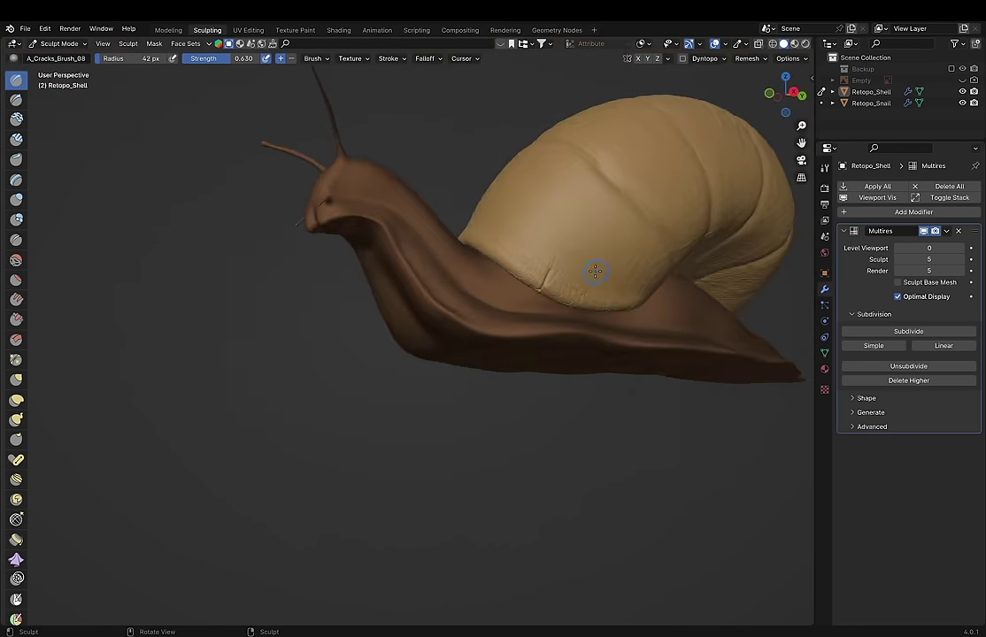
{"action": "scroll", "coordinate": [594, 270], "scroll_direction": "down", "scroll_amount": 3}
{"action": "left_click", "coordinate": [803, 43]}
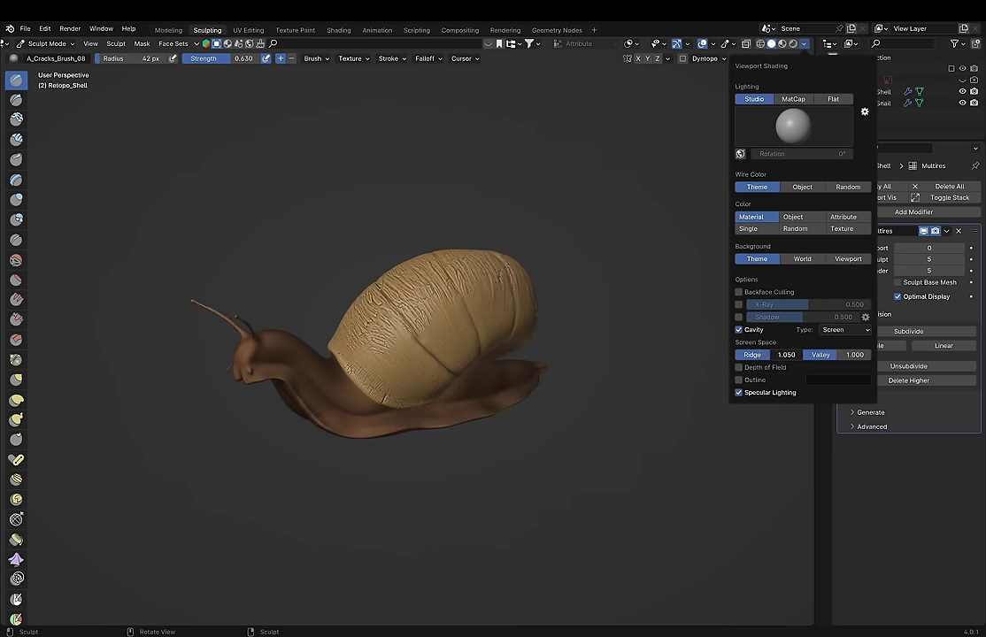
{"action": "key", "text": "ctrl+s"}
Step: Brush faint wood grain onto the left side of the shell
{"action": "middle_click_drag", "start_coordinate": [595, 404], "coordinate": [436, 515]}
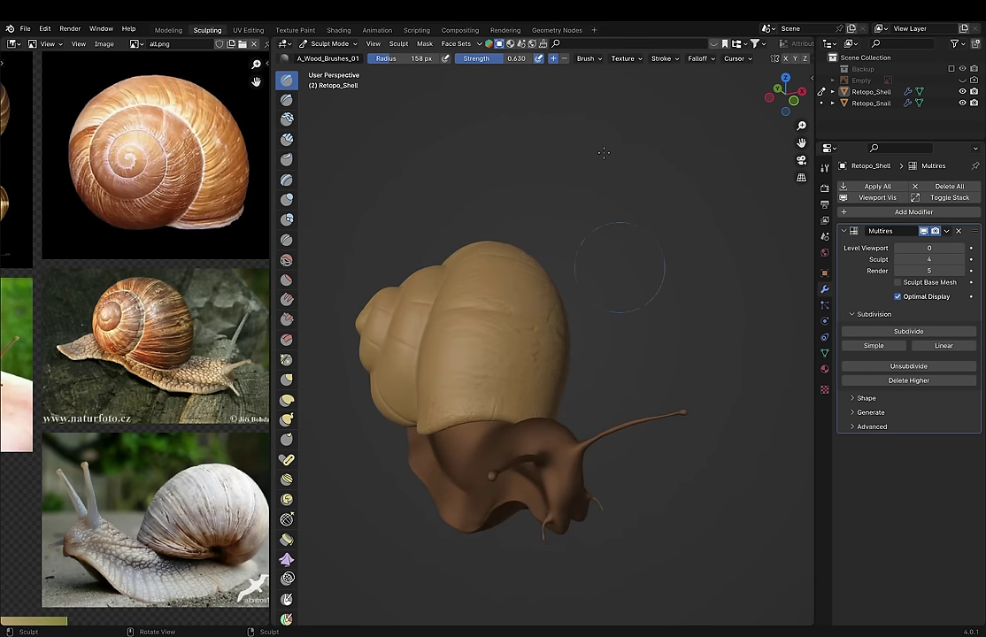
{"action": "left_click", "coordinate": [672, 131]}
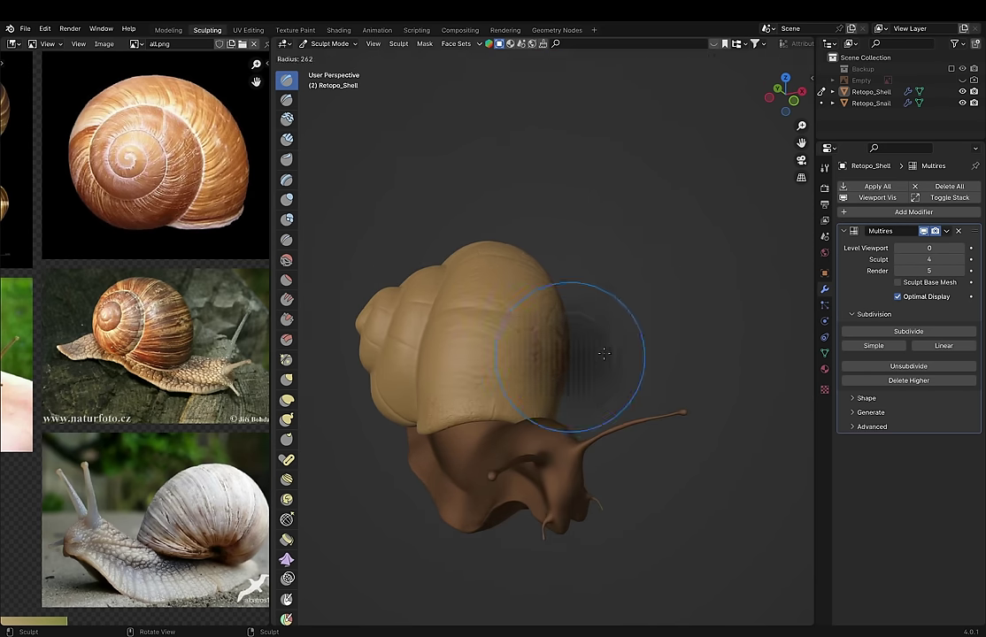
{"action": "left_click_drag", "start_coordinate": [458, 373], "coordinate": [632, 395]}
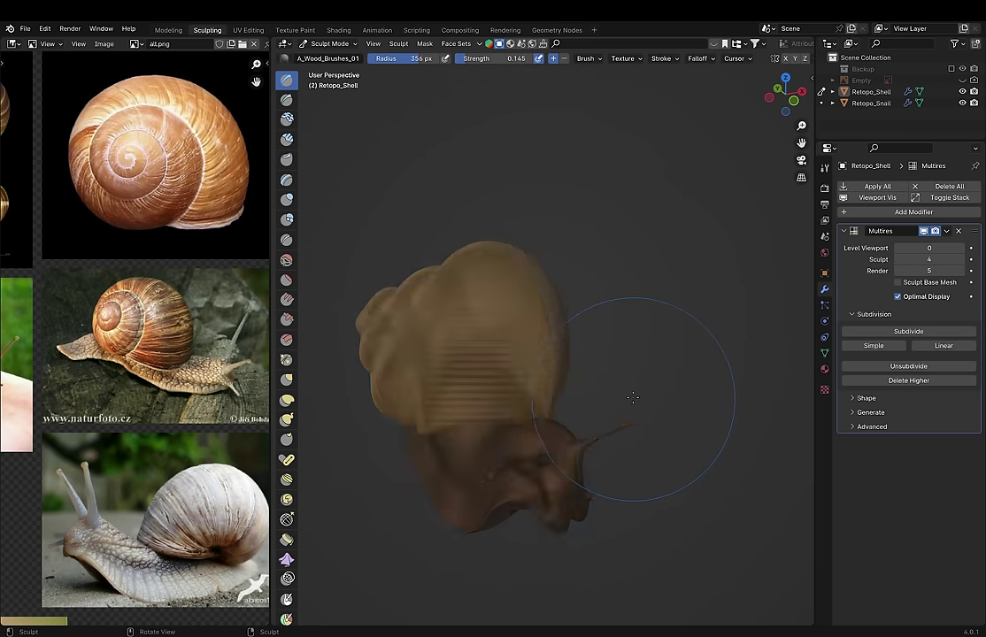
{"action": "mouse_move", "coordinate": [653, 409]}
{"action": "middle_mouse_down"}
{"action": "mouse_move", "coordinate": [582, 199]}
{"action": "mouse_move", "coordinate": [615, 288]}
{"action": "mouse_move", "coordinate": [556, 259]}
{"action": "mouse_move", "coordinate": [685, 408]}
{"action": "middle_mouse_up"}
{"action": "left_click", "coordinate": [317, 59]}
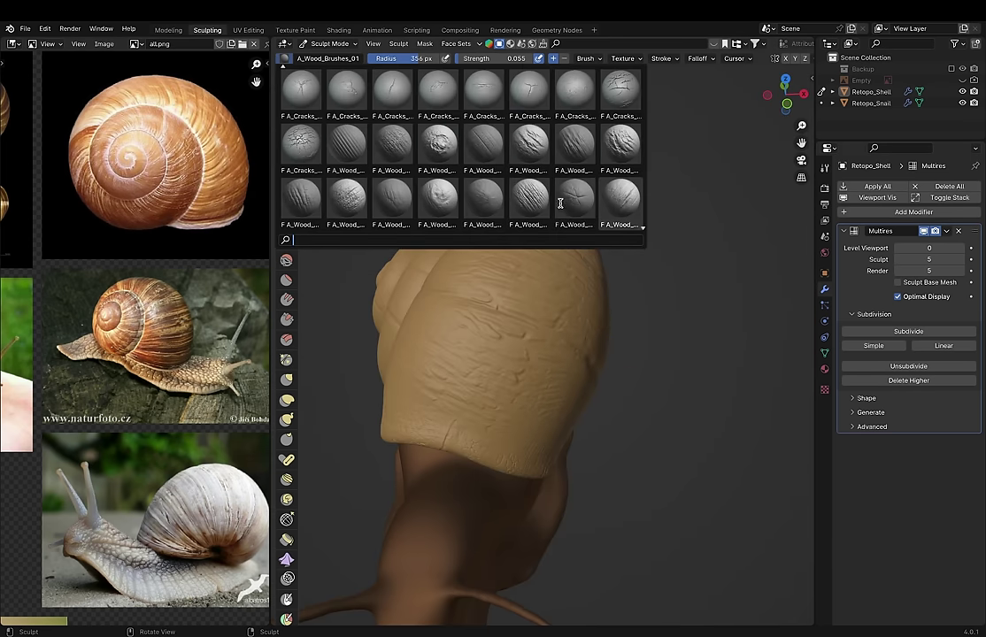
Step: Add a Displace modifier to the shell with a new displacement texture
{"action": "left_click", "coordinate": [878, 212]}
{"action": "type", "text": "disp"}
{"action": "key", "text": "Return"}
{"action": "key", "text": "ctrl+Tab"}
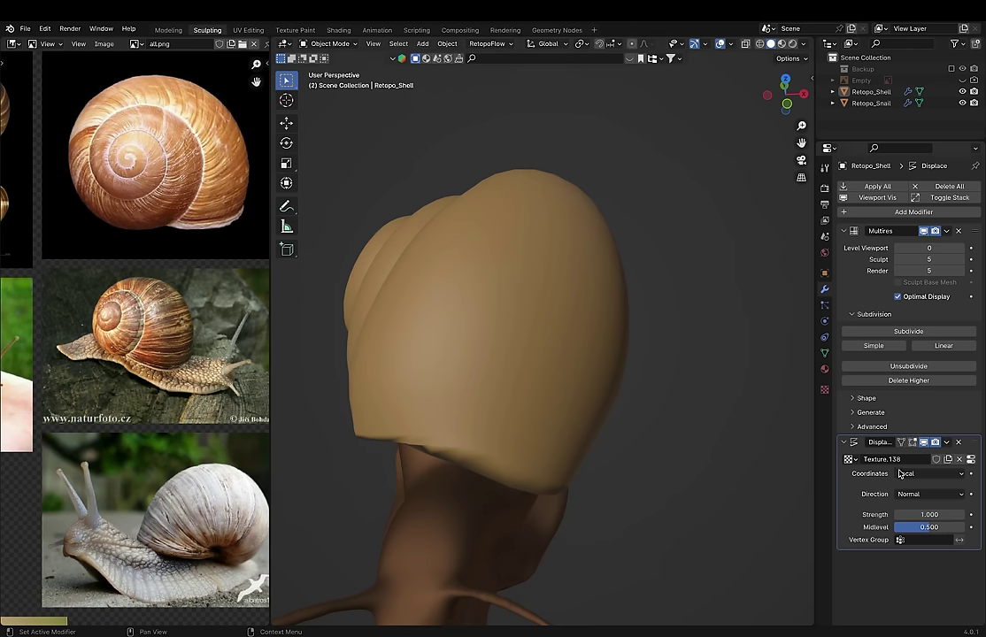
{"action": "left_click", "coordinate": [971, 460]}
{"action": "left_click", "coordinate": [914, 221]}
{"action": "left_click", "coordinate": [907, 374]}
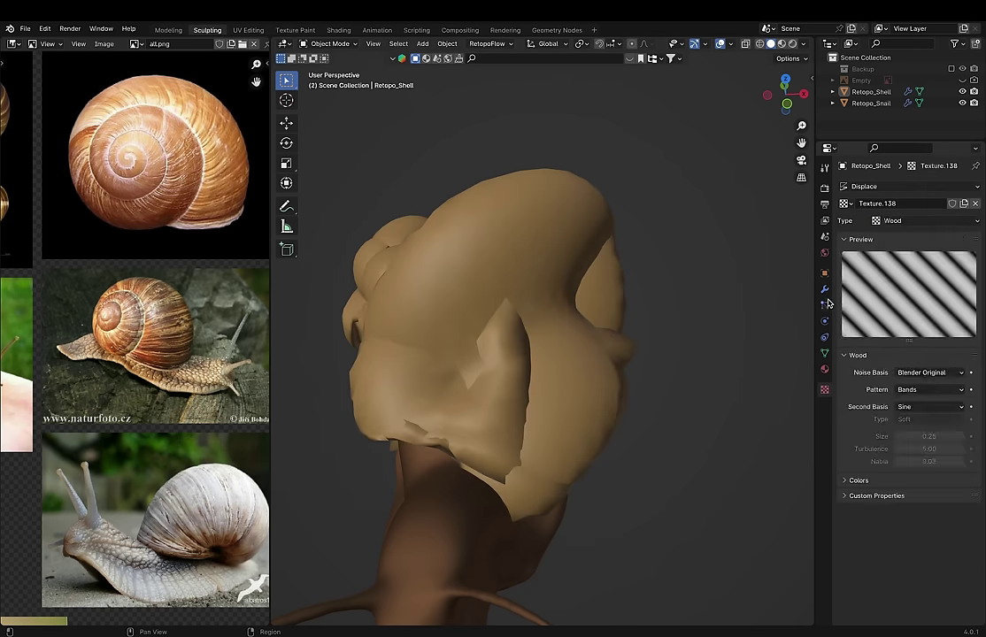
{"action": "left_click", "coordinate": [824, 289]}
Step: Change the Texture.138 type to Musgrave
{"action": "left_click", "coordinate": [971, 460]}
{"action": "left_click", "coordinate": [898, 220]}
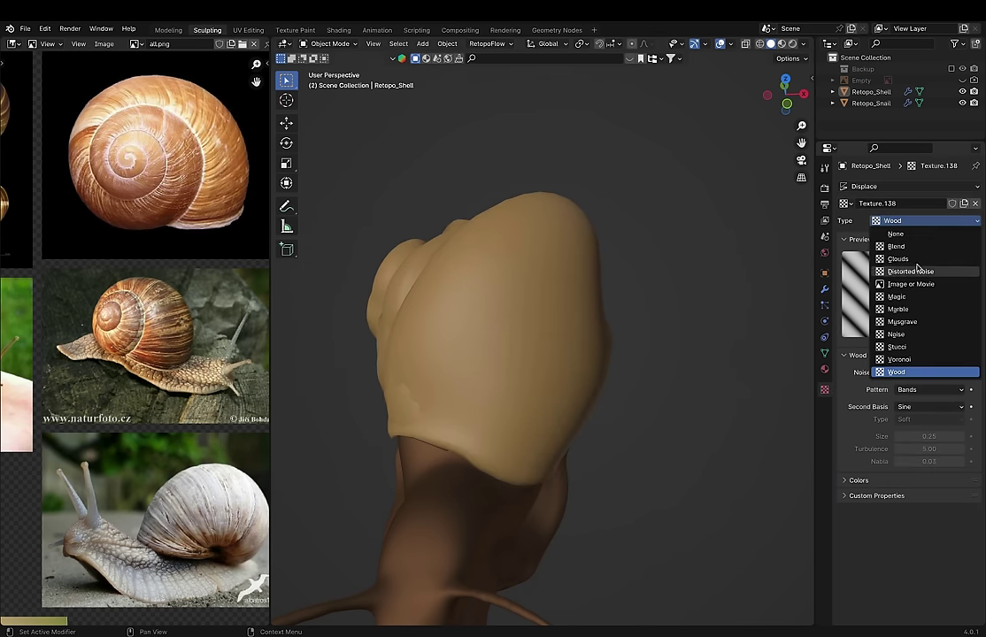
{"action": "left_click", "coordinate": [912, 307]}
{"action": "left_click", "coordinate": [898, 220]}
{"action": "left_click", "coordinate": [912, 319]}
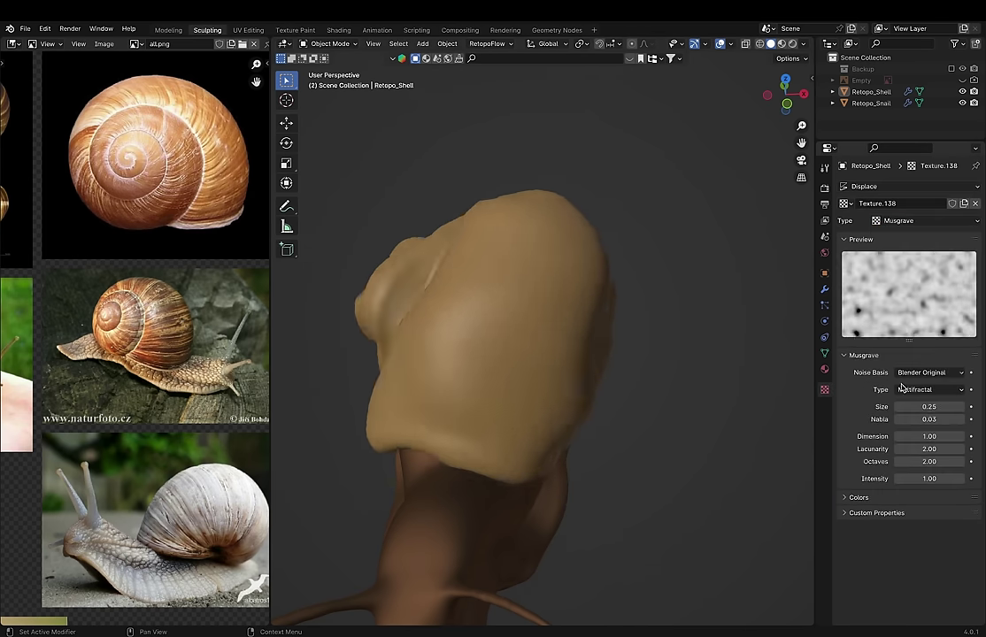
{"action": "left_click", "coordinate": [824, 288]}
Step: Keep Multires above Displace with its viewport level set to 5
{"action": "left_click_drag", "start_coordinate": [974, 441], "coordinate": [974, 230]}
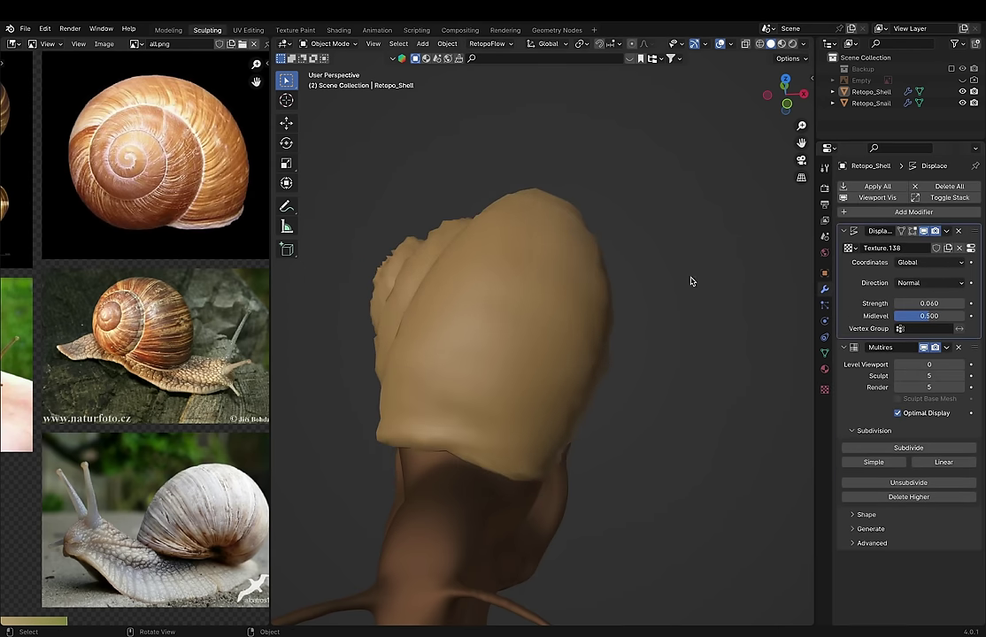
{"action": "type", "text": "5"}
{"action": "key", "text": "Return"}
{"action": "middle_click_drag", "start_coordinate": [479, 281], "coordinate": [620, 292]}
{"action": "left_click_drag", "start_coordinate": [854, 230], "coordinate": [855, 441]}
Step: Adjust the Displace modifier's strength value and review the snail
{"action": "double_click", "coordinate": [934, 513]}
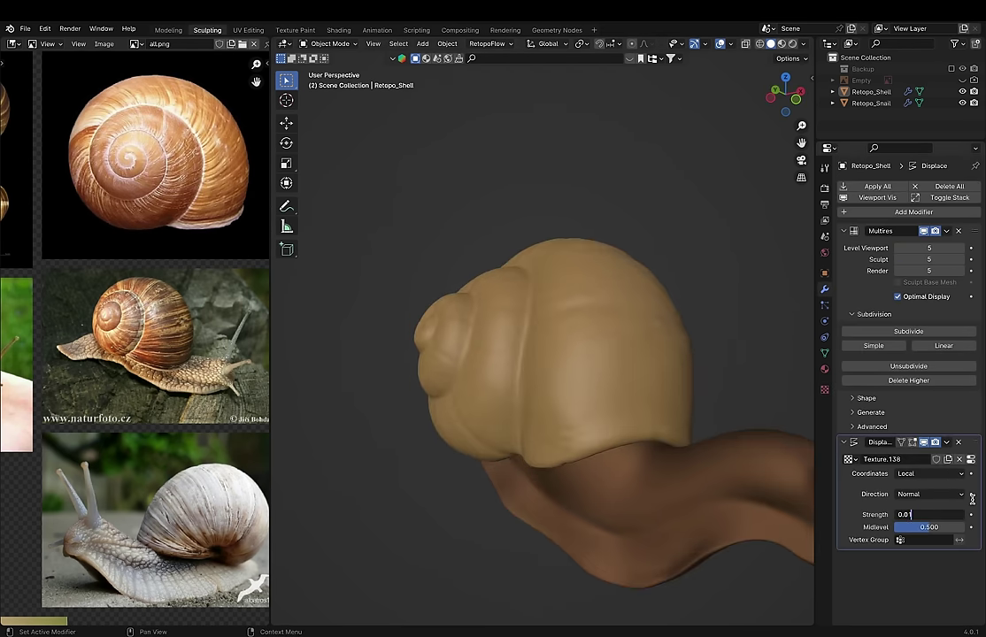
{"action": "type", "text": "25"}
{"action": "key", "text": "Return"}
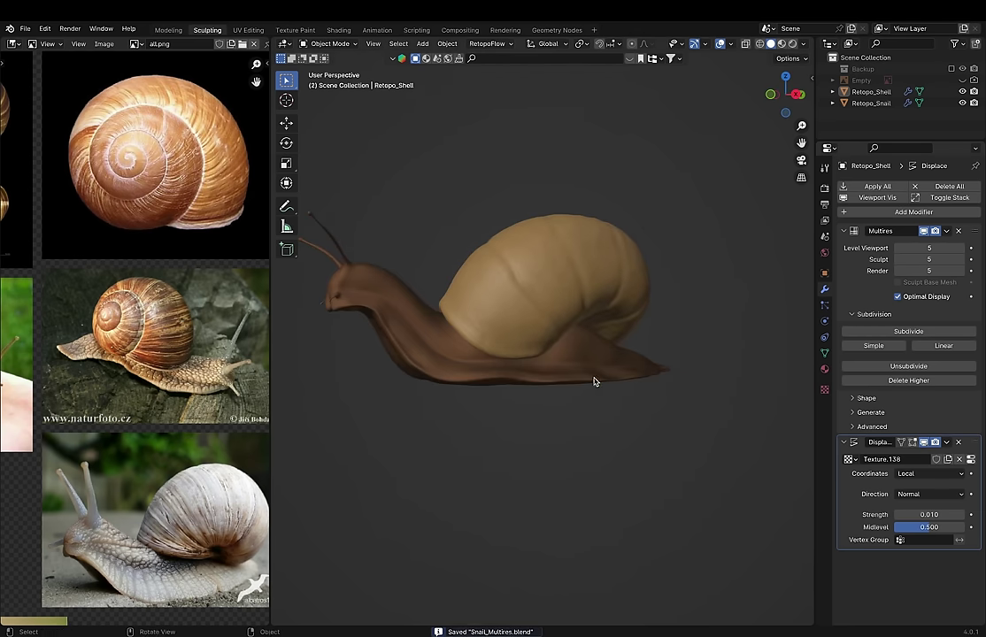
{"action": "middle_click_drag", "start_coordinate": [447, 448], "coordinate": [650, 320]}
{"action": "key", "text": "ctrl+Tab"}
Step: Return to the shell and sculpt a textured stroke with the A_Wood_Brushes_10 brush
{"action": "left_click", "coordinate": [500, 331]}
{"action": "mouse_move", "coordinate": [500, 330]}
{"action": "middle_mouse_down"}
{"action": "mouse_move", "coordinate": [541, 313]}
{"action": "mouse_move", "coordinate": [478, 283]}
{"action": "middle_mouse_up"}
{"action": "left_click", "coordinate": [305, 58]}
{"action": "left_click", "coordinate": [382, 141]}
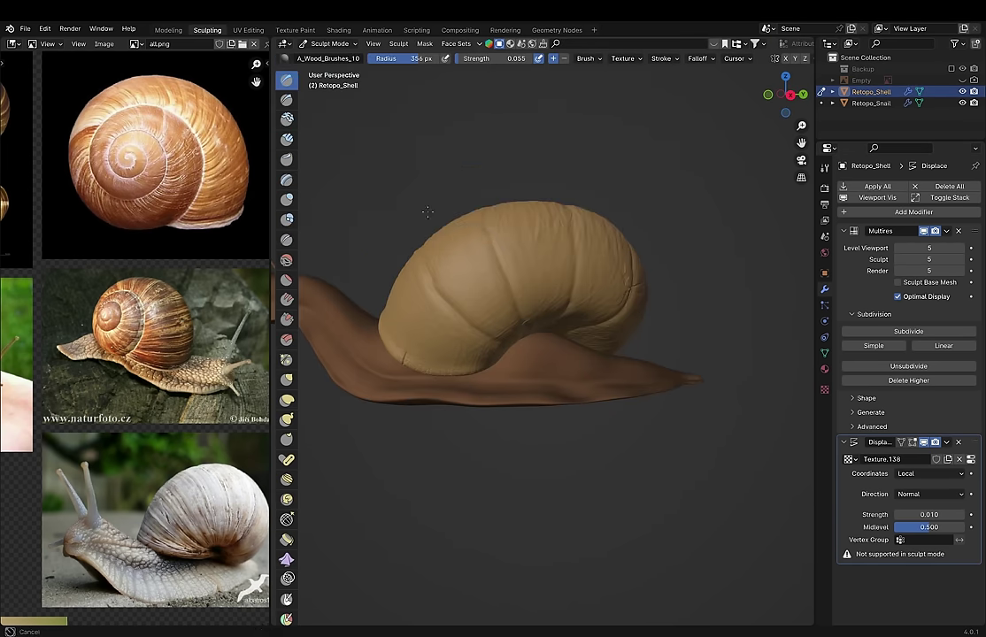
{"action": "scroll", "coordinate": [509, 282], "scroll_direction": "up", "scroll_amount": 2}
{"action": "left_click_drag", "start_coordinate": [425, 266], "coordinate": [533, 379]}
Step: Add wrinkled detail to the upper shell with the A_Wood_Brushes_16 brush
{"action": "left_click", "coordinate": [305, 58]}
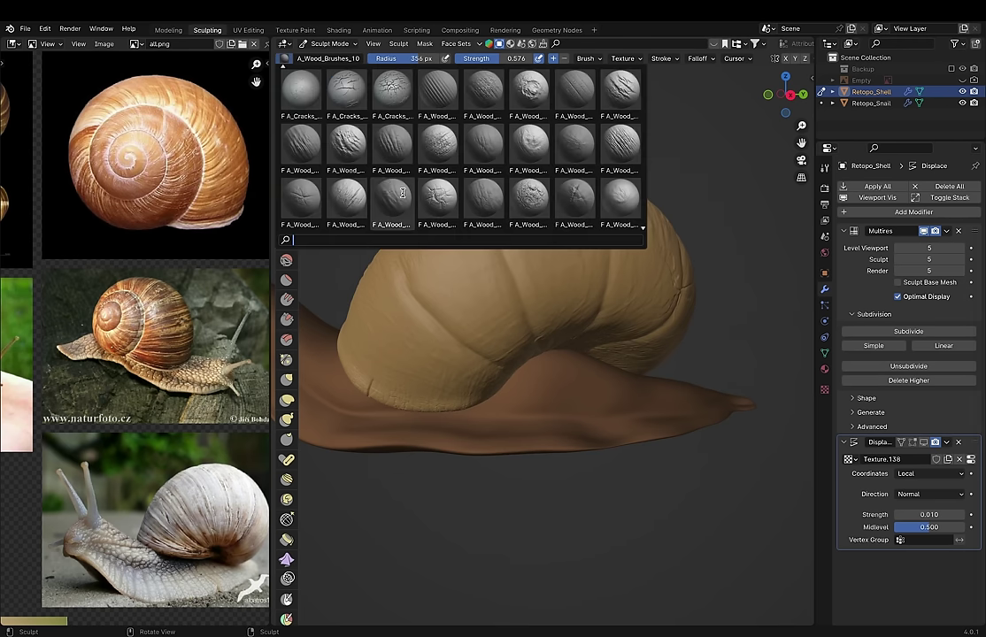
{"action": "left_click", "coordinate": [572, 137]}
{"action": "left_click_drag", "start_coordinate": [566, 325], "coordinate": [576, 373]}
{"action": "scroll", "coordinate": [562, 157], "scroll_direction": "down", "scroll_amount": 1}
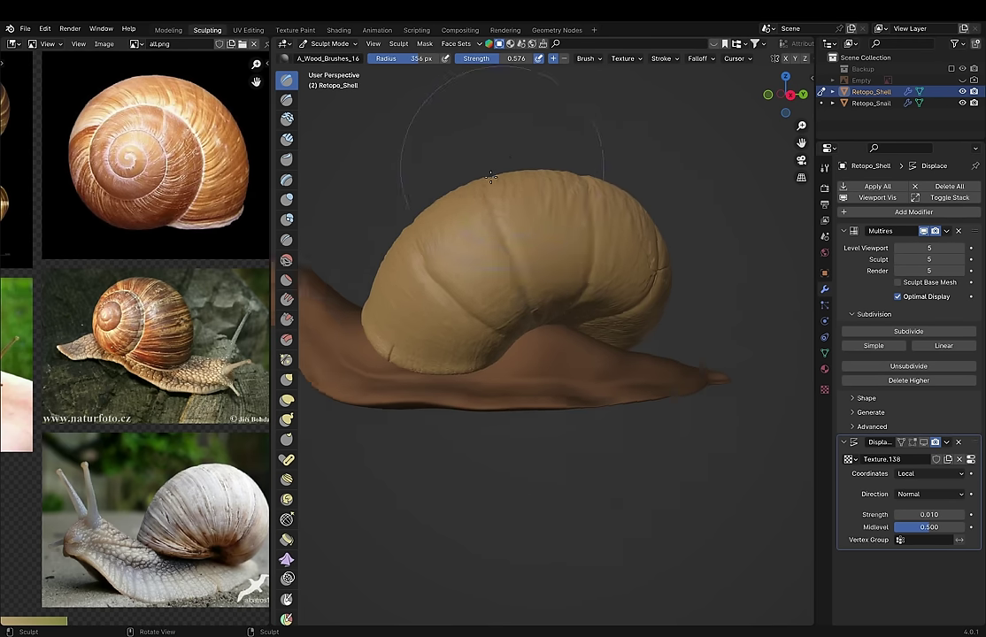
{"action": "middle_click_drag", "start_coordinate": [531, 221], "coordinate": [442, 177]}
Step: Switch to A_Wood_Brushes_13, lower its strength to 0.291 and check its texture mapping
{"action": "left_click", "coordinate": [305, 58]}
{"action": "left_click", "coordinate": [385, 99]}
{"action": "mouse_move", "coordinate": [442, 222]}
{"action": "middle_mouse_down"}
{"action": "mouse_move", "coordinate": [522, 282]}
{"action": "mouse_move", "coordinate": [566, 230]}
{"action": "middle_mouse_up"}
{"action": "left_click", "coordinate": [623, 58]}
{"action": "left_click", "coordinate": [622, 58]}
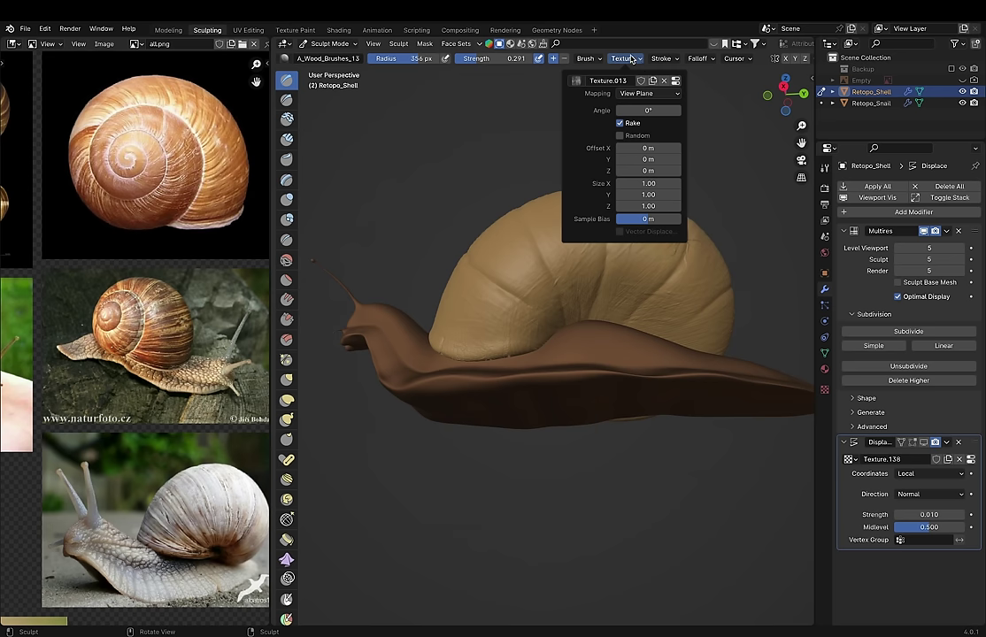
Step: Orbit around the shell to view the spiral from above, front and side
{"action": "mouse_move", "coordinate": [653, 257]}
{"action": "middle_mouse_down"}
{"action": "mouse_move", "coordinate": [507, 212]}
{"action": "mouse_move", "coordinate": [682, 550]}
{"action": "mouse_move", "coordinate": [420, 504]}
{"action": "mouse_move", "coordinate": [531, 398]}
{"action": "mouse_move", "coordinate": [566, 565]}
{"action": "mouse_move", "coordinate": [557, 431]}
{"action": "middle_mouse_up"}
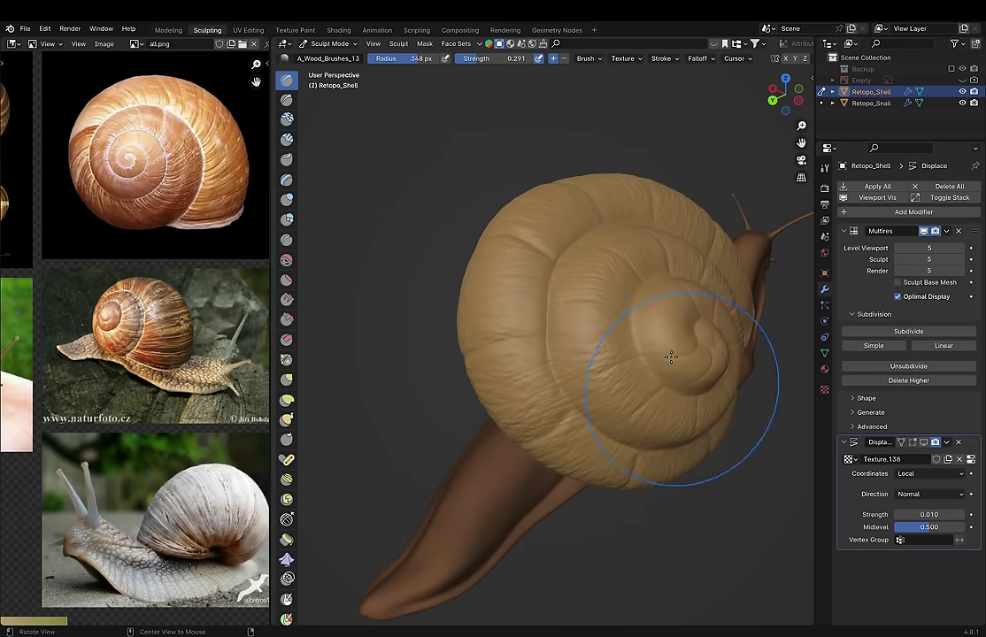
{"action": "scroll", "coordinate": [671, 357], "scroll_direction": "up", "scroll_amount": 3}
{"action": "middle_click_drag", "start_coordinate": [696, 431], "coordinate": [532, 405]}
{"action": "middle_click_drag", "start_coordinate": [609, 340], "coordinate": [710, 338]}
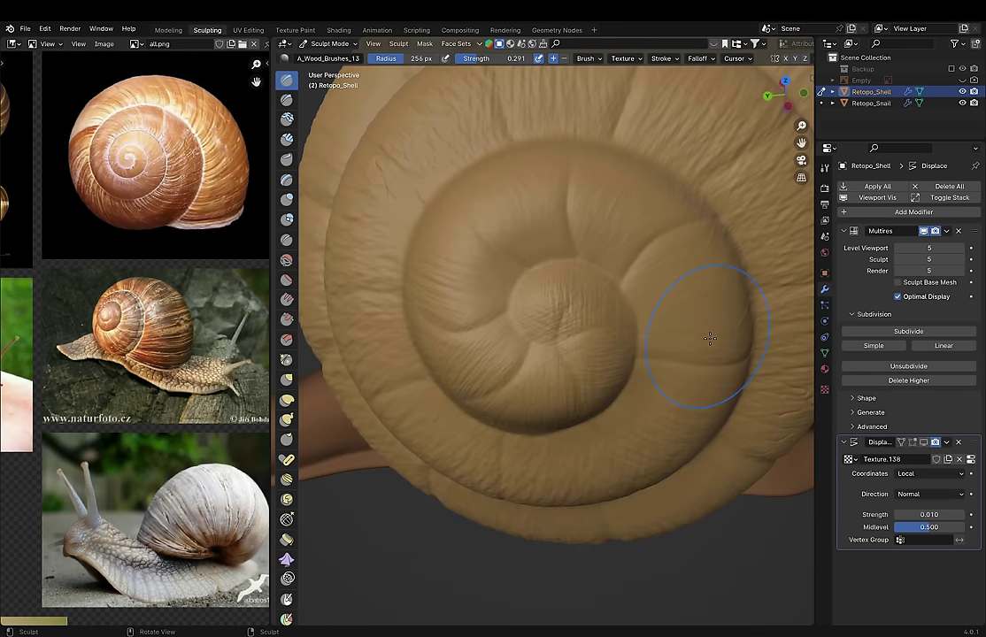
{"action": "middle_click_drag", "start_coordinate": [702, 377], "coordinate": [522, 416]}
{"action": "scroll", "coordinate": [585, 375], "scroll_direction": "up", "scroll_amount": 3}
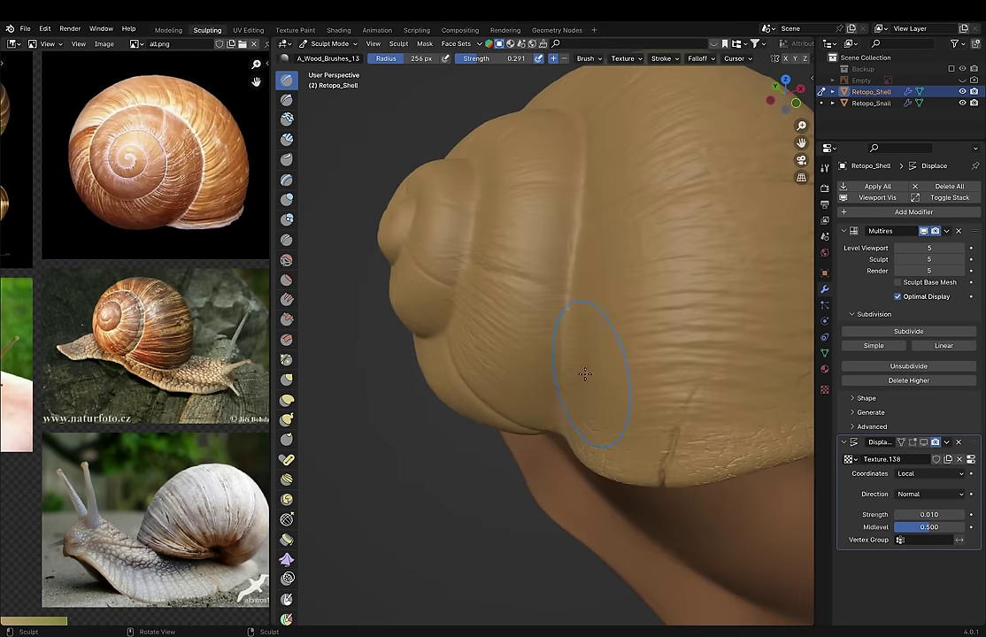
{"action": "mouse_move", "coordinate": [554, 357]}
{"action": "middle_mouse_down"}
{"action": "mouse_move", "coordinate": [573, 182]}
{"action": "mouse_move", "coordinate": [528, 502]}
{"action": "mouse_move", "coordinate": [417, 418]}
{"action": "mouse_move", "coordinate": [710, 384]}
{"action": "mouse_move", "coordinate": [683, 517]}
{"action": "mouse_move", "coordinate": [473, 375]}
{"action": "mouse_move", "coordinate": [518, 385]}
{"action": "mouse_move", "coordinate": [484, 253]}
{"action": "mouse_move", "coordinate": [506, 264]}
{"action": "mouse_move", "coordinate": [511, 412]}
{"action": "mouse_move", "coordinate": [494, 478]}
{"action": "mouse_move", "coordinate": [598, 422]}
{"action": "mouse_move", "coordinate": [435, 231]}
{"action": "mouse_move", "coordinate": [465, 266]}
{"action": "mouse_move", "coordinate": [573, 258]}
{"action": "mouse_move", "coordinate": [645, 293]}
{"action": "mouse_move", "coordinate": [696, 547]}
{"action": "mouse_move", "coordinate": [484, 308]}
{"action": "mouse_move", "coordinate": [577, 176]}
{"action": "mouse_move", "coordinate": [404, 276]}
{"action": "middle_mouse_up"}
Step: Reduce the A_Wood_Brushes_13 brush radius while viewing the spiral from the top
{"action": "key", "text": "f"}
{"action": "left_click", "coordinate": [620, 265]}
{"action": "scroll", "coordinate": [695, 547], "scroll_direction": "up", "scroll_amount": 3}
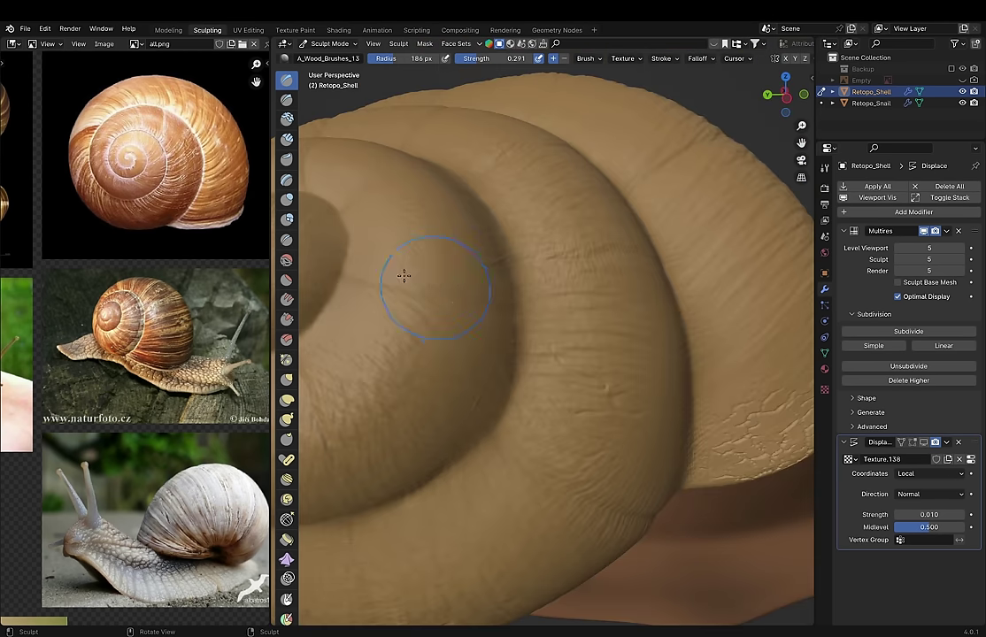
{"action": "scroll", "coordinate": [368, 376], "scroll_direction": "down", "scroll_amount": 2}
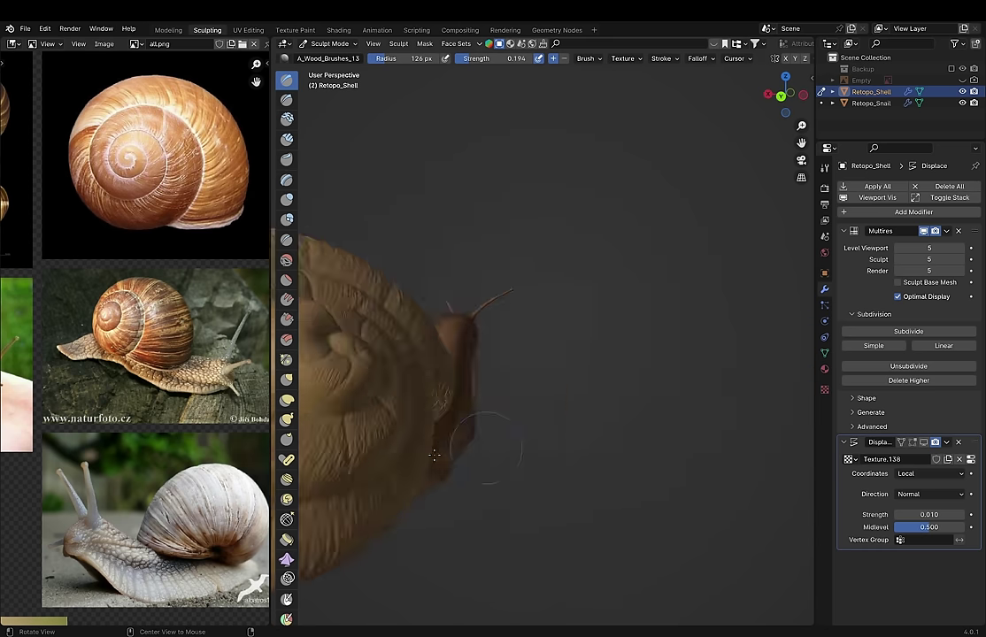
{"action": "mouse_move", "coordinate": [488, 316]}
{"action": "middle_mouse_down"}
{"action": "mouse_move", "coordinate": [619, 416]}
{"action": "mouse_move", "coordinate": [675, 219]}
{"action": "mouse_move", "coordinate": [688, 352]}
{"action": "mouse_move", "coordinate": [761, 345]}
{"action": "middle_mouse_up"}
Step: Raise the brush strength to 0.382
{"action": "key", "text": "shift+f"}
{"action": "left_click", "coordinate": [628, 427]}
{"action": "scroll", "coordinate": [629, 426], "scroll_direction": "down", "scroll_amount": 5}
{"action": "scroll", "coordinate": [629, 426], "scroll_direction": "up", "scroll_amount": 3}
Step: Save Snail_Multires.blend and bring up the sculpt Options showing the Gravity factor
{"action": "key", "text": "ctrl+s"}
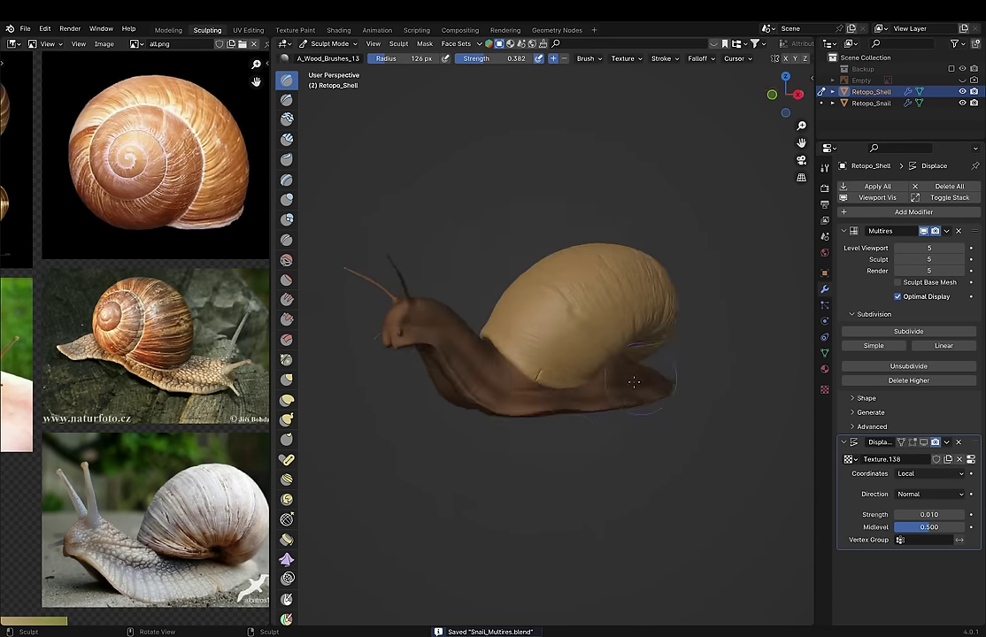
{"action": "scroll", "coordinate": [620, 58], "scroll_direction": "down", "scroll_amount": 4}
{"action": "left_click", "coordinate": [788, 59]}
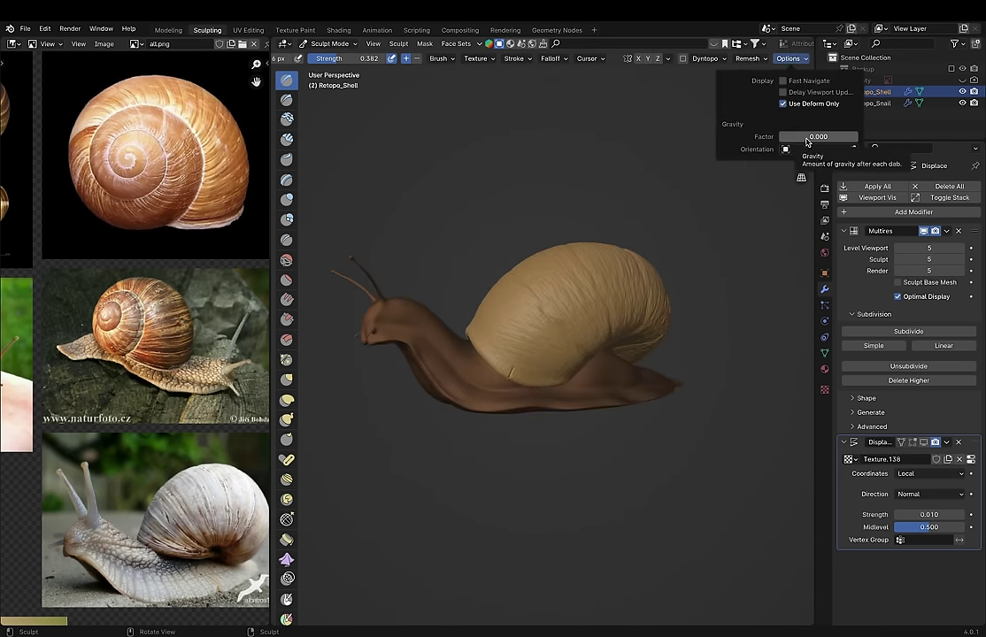
Step: Switch sculpting to the Retopo_Snail body and isolate it in local view
{"action": "middle_click_drag", "start_coordinate": [726, 222], "coordinate": [775, 237]}
{"action": "key", "text": "alt+q"}
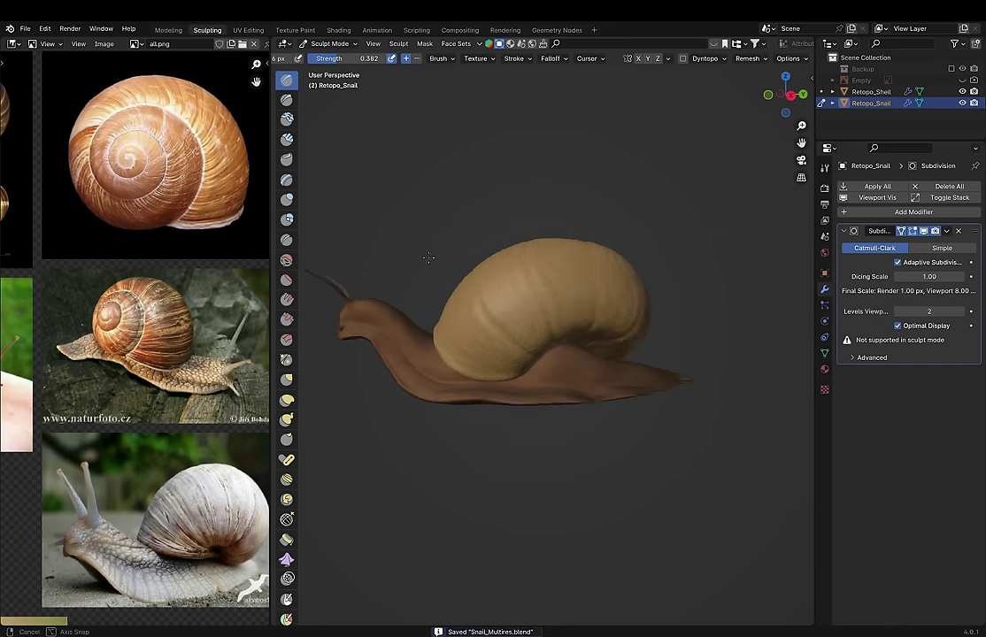
{"action": "key", "text": "KP_Divide"}
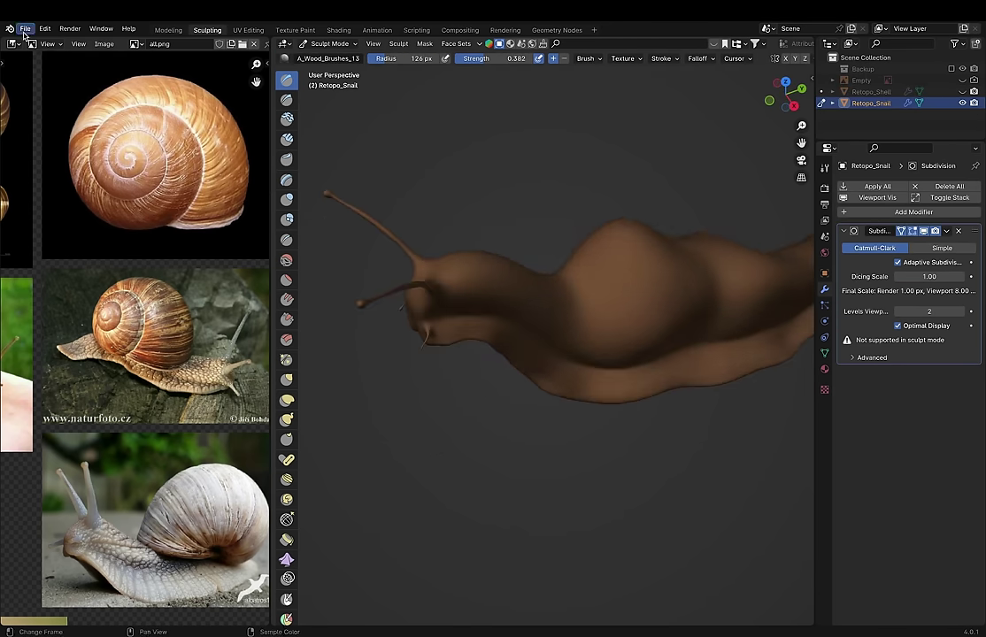
Step: Append the Creature_Skin brushes from the brush library and pick Creature_Skin_13
{"action": "left_click", "coordinate": [26, 29]}
{"action": "left_click", "coordinate": [53, 193]}
{"action": "left_click", "coordinate": [297, 152]}
{"action": "double_click", "coordinate": [324, 258]}
{"action": "double_click", "coordinate": [353, 272]}
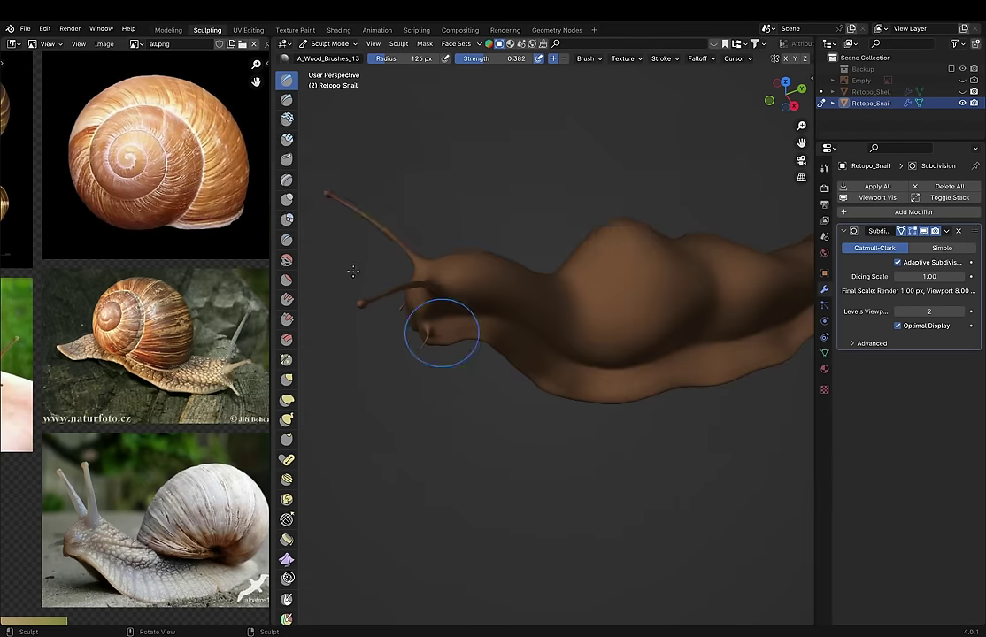
{"action": "left_click", "coordinate": [286, 57]}
{"action": "type", "text": "crea"}
{"action": "left_click", "coordinate": [437, 144]}
Step: Replace the body's Subdivision modifier with a subdivided Multires modifier
{"action": "left_click", "coordinate": [957, 232]}
{"action": "left_click", "coordinate": [913, 211]}
{"action": "type", "text": "mul"}
{"action": "key", "text": "Return"}
{"action": "left_click", "coordinate": [915, 332]}
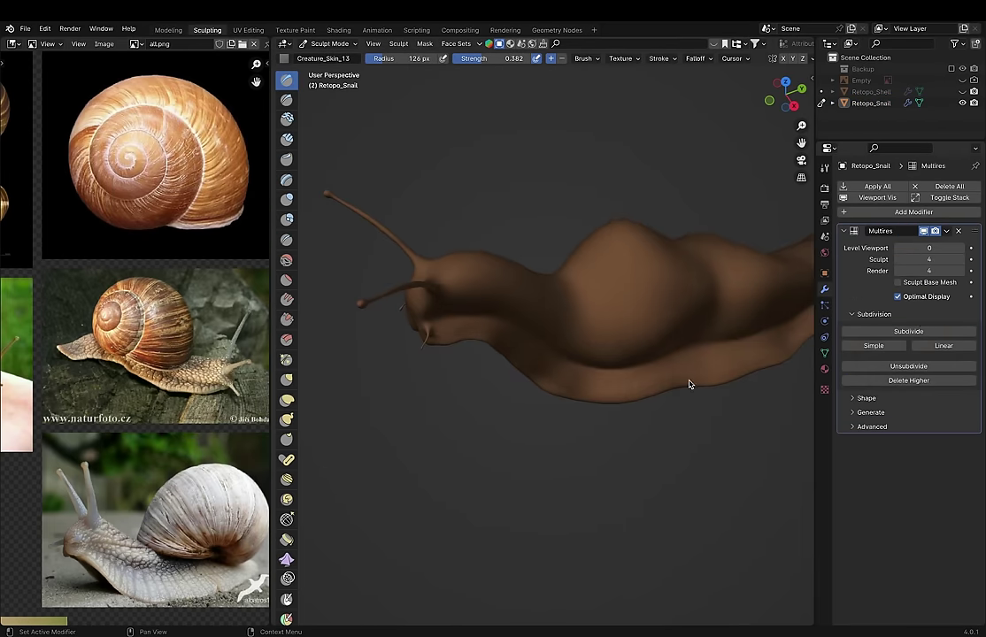
Step: Paint scaly Creature_Skin_13 texture across the snail's neck
{"action": "left_click_drag", "start_coordinate": [528, 221], "coordinate": [443, 292]}
{"action": "middle_click_drag", "start_coordinate": [442, 292], "coordinate": [595, 309]}
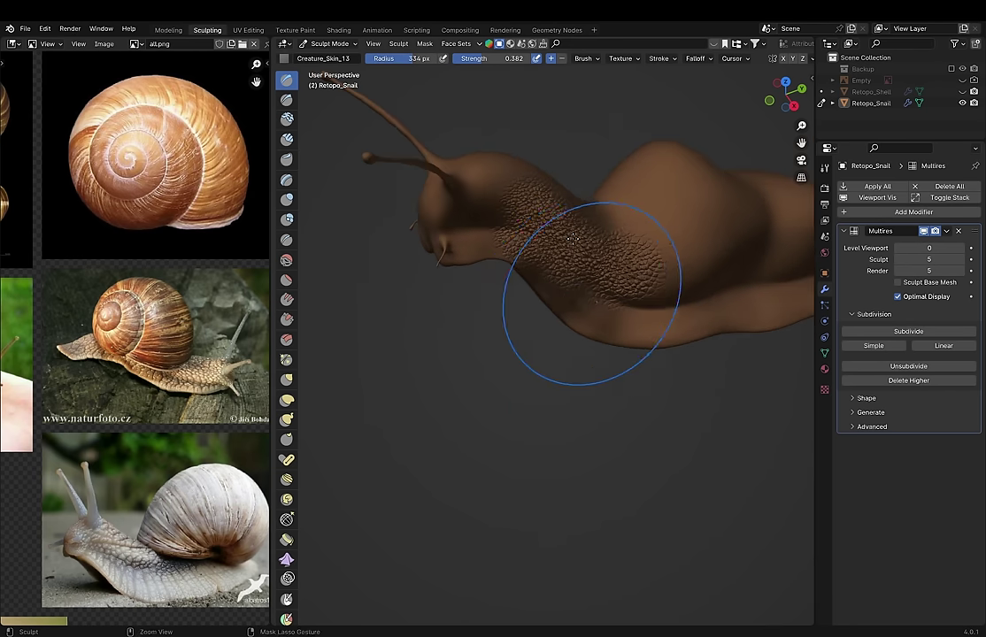
{"action": "key", "text": "ctrl+z"}
{"action": "middle_click_drag", "start_coordinate": [518, 228], "coordinate": [542, 258]}
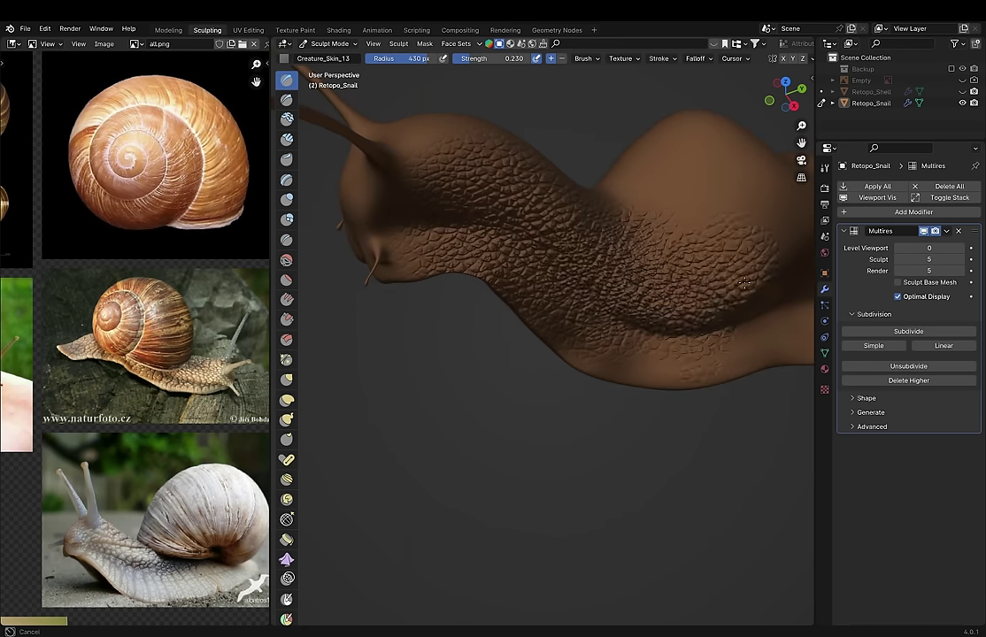
{"action": "left_click_drag", "start_coordinate": [542, 257], "coordinate": [618, 223]}
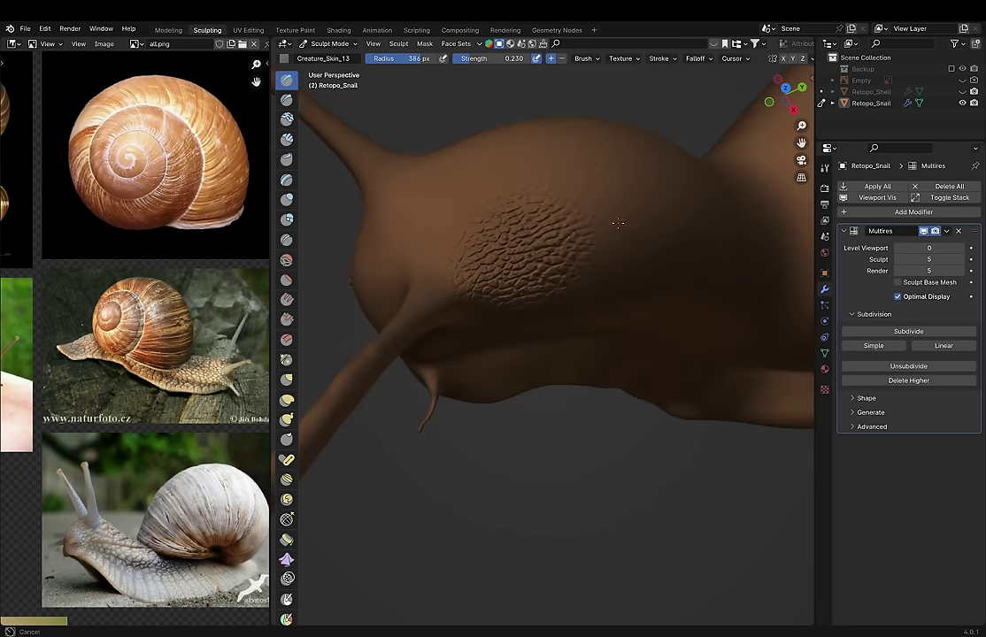
{"action": "middle_click_drag", "start_coordinate": [706, 304], "coordinate": [468, 370]}
Step: Switch to the Creature_Skin_17 brush and inspect the textured neck and body
{"action": "left_click", "coordinate": [320, 58]}
{"action": "left_click", "coordinate": [297, 146]}
{"action": "mouse_move", "coordinate": [678, 291]}
{"action": "middle_mouse_down"}
{"action": "mouse_move", "coordinate": [606, 330]}
{"action": "mouse_move", "coordinate": [550, 187]}
{"action": "mouse_move", "coordinate": [570, 347]}
{"action": "mouse_move", "coordinate": [396, 132]}
{"action": "mouse_move", "coordinate": [579, 220]}
{"action": "mouse_move", "coordinate": [598, 165]}
{"action": "mouse_move", "coordinate": [517, 302]}
{"action": "mouse_move", "coordinate": [551, 378]}
{"action": "mouse_move", "coordinate": [705, 308]}
{"action": "mouse_move", "coordinate": [688, 419]}
{"action": "mouse_move", "coordinate": [716, 390]}
{"action": "middle_mouse_up"}
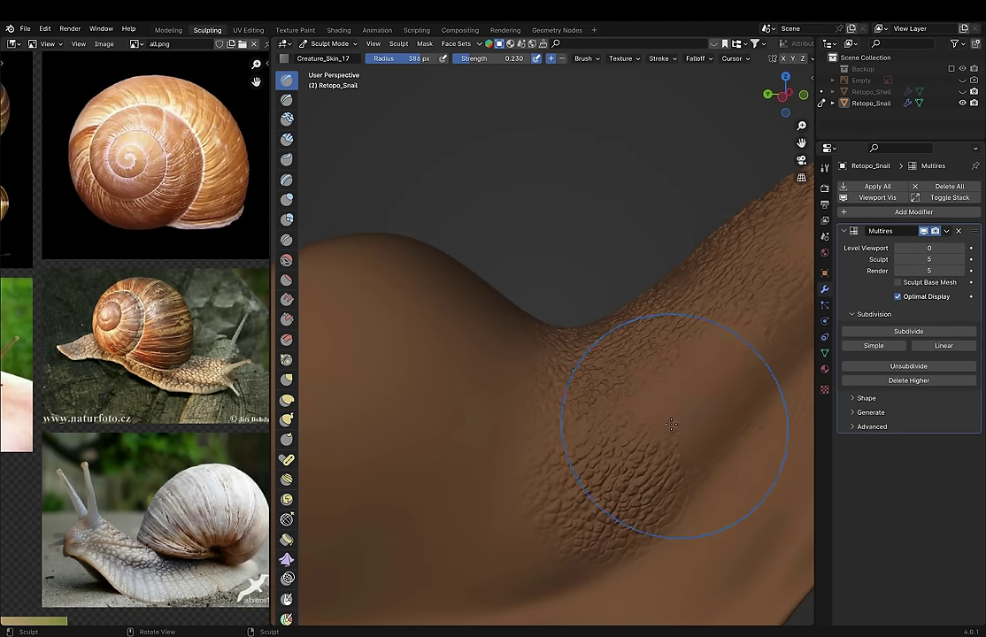
{"action": "mouse_move", "coordinate": [568, 467]}
{"action": "middle_mouse_down"}
{"action": "mouse_move", "coordinate": [622, 363]}
{"action": "mouse_move", "coordinate": [517, 454]}
{"action": "middle_mouse_up"}
{"action": "middle_click_drag", "start_coordinate": [556, 522], "coordinate": [378, 447]}
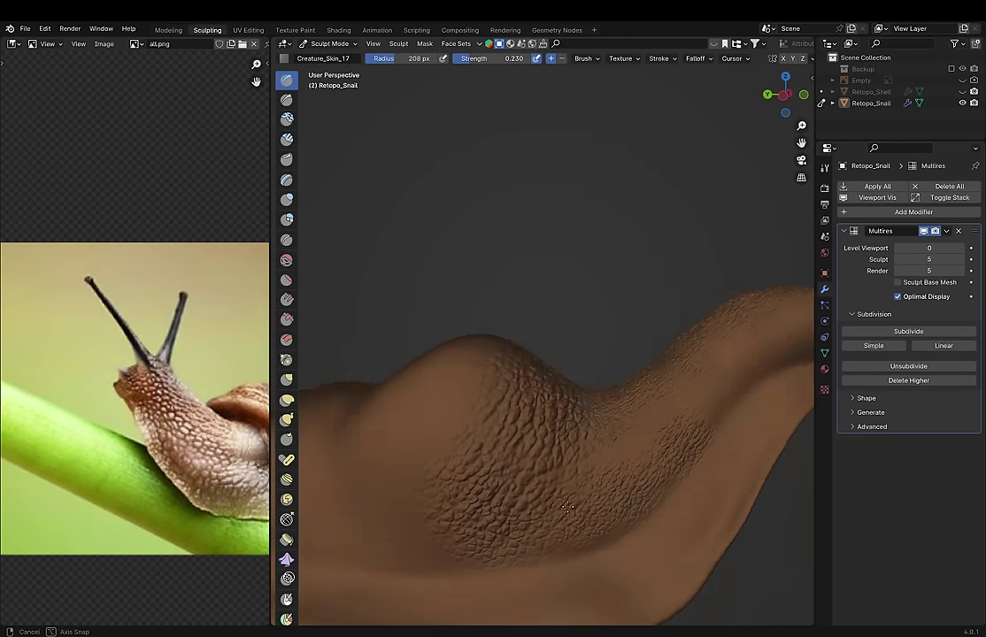
Step: Set the Multires Displacement Eraser to full strength and face the snail's head
{"action": "key", "text": "shift+f"}
{"action": "left_click", "coordinate": [548, 466]}
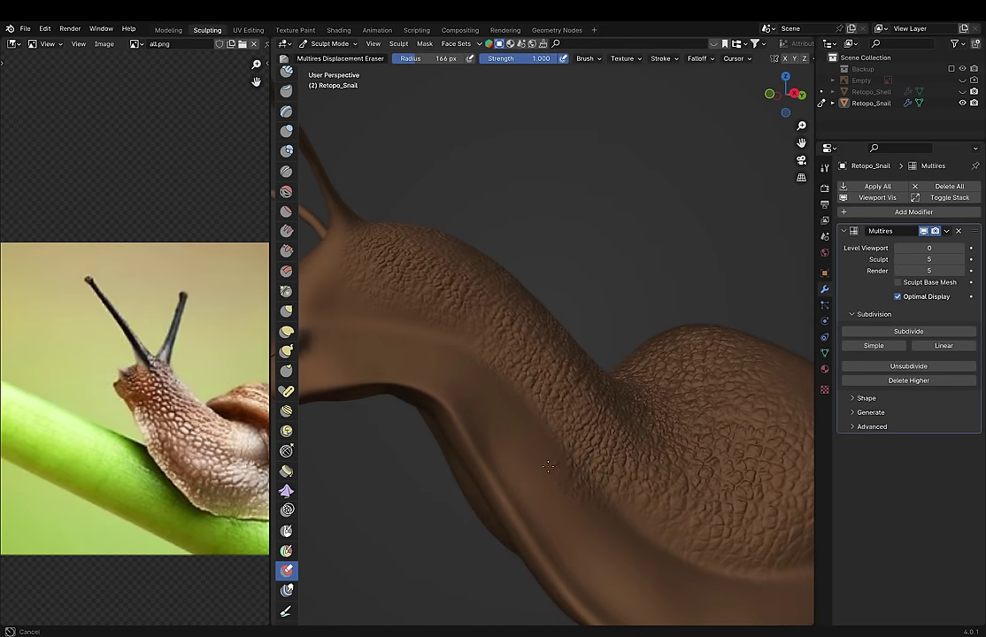
{"action": "middle_click_drag", "start_coordinate": [494, 396], "coordinate": [483, 279]}
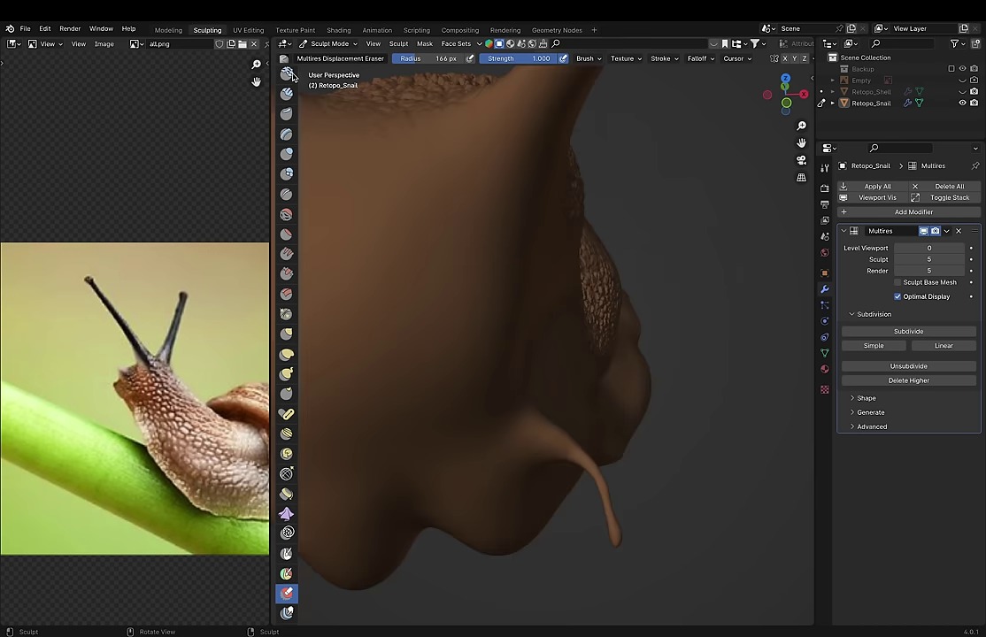
Step: Paint fine scales on the face with Creature_Skin_17 at about 0.17 strength
{"action": "key", "text": "x"}
{"action": "key", "text": "shift+f"}
{"action": "left_click", "coordinate": [491, 266]}
{"action": "left_click", "coordinate": [583, 58]}
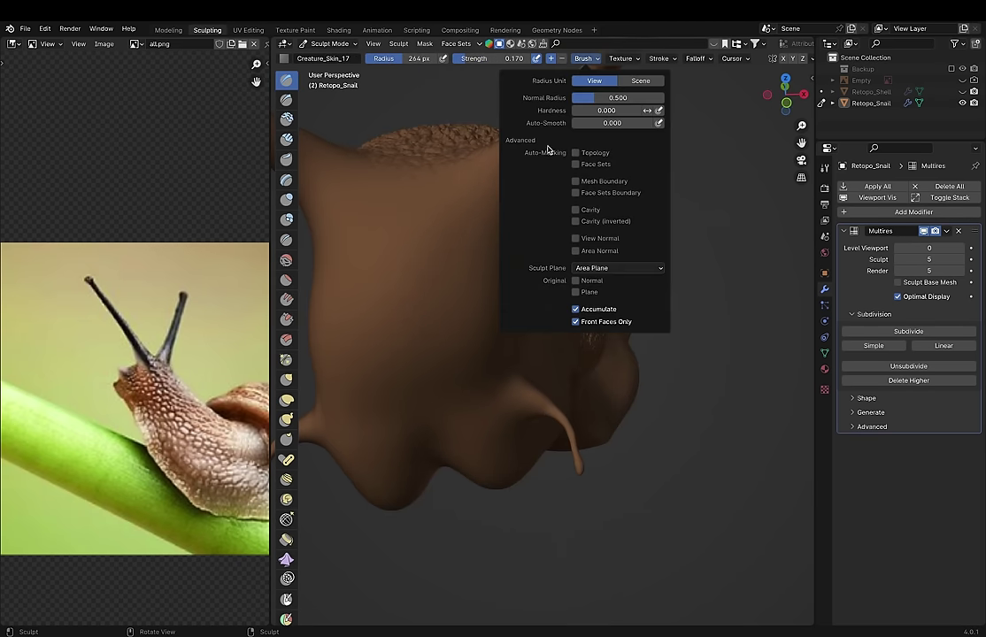
{"action": "left_click", "coordinate": [646, 93]}
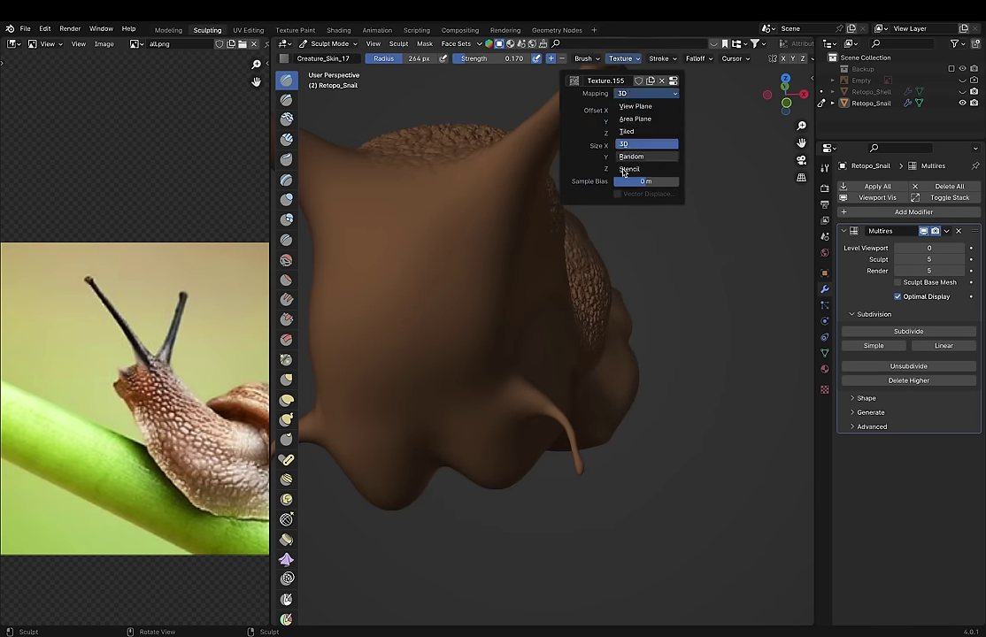
{"action": "left_click_drag", "start_coordinate": [416, 265], "coordinate": [404, 378]}
Step: Inspect the head from several angles and shrink the brush to about 224 px
{"action": "mouse_move", "coordinate": [403, 378]}
{"action": "middle_mouse_down"}
{"action": "mouse_move", "coordinate": [489, 286]}
{"action": "mouse_move", "coordinate": [465, 440]}
{"action": "mouse_move", "coordinate": [499, 343]}
{"action": "middle_mouse_up"}
{"action": "middle_click_drag", "start_coordinate": [556, 538], "coordinate": [618, 280]}
{"action": "mouse_move", "coordinate": [489, 301]}
{"action": "middle_mouse_down"}
{"action": "mouse_move", "coordinate": [551, 309]}
{"action": "mouse_move", "coordinate": [498, 433]}
{"action": "middle_mouse_up"}
{"action": "key", "text": "f"}
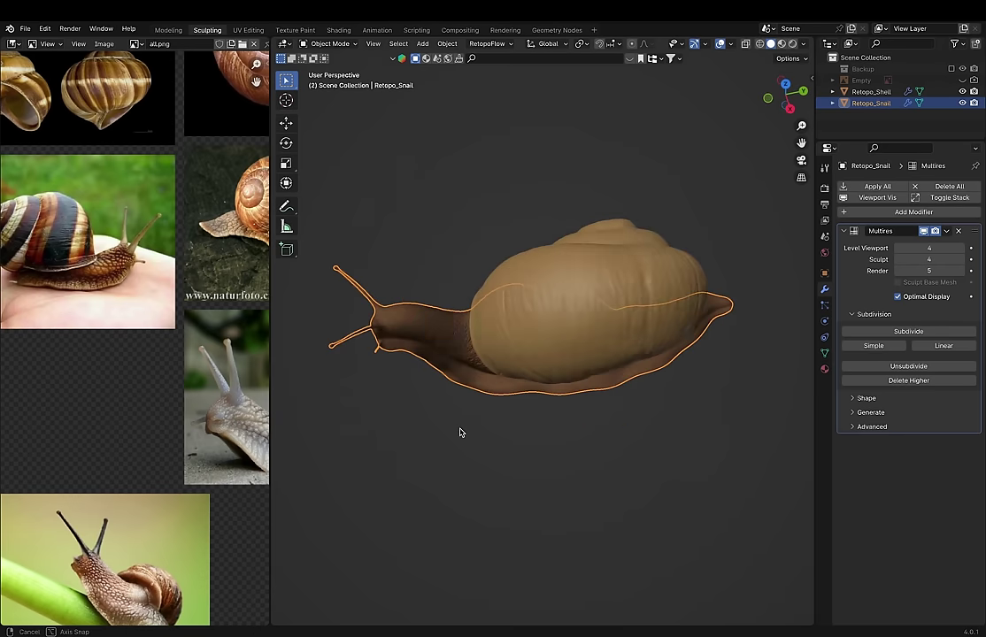
{"action": "middle_click_drag", "start_coordinate": [461, 433], "coordinate": [632, 369]}
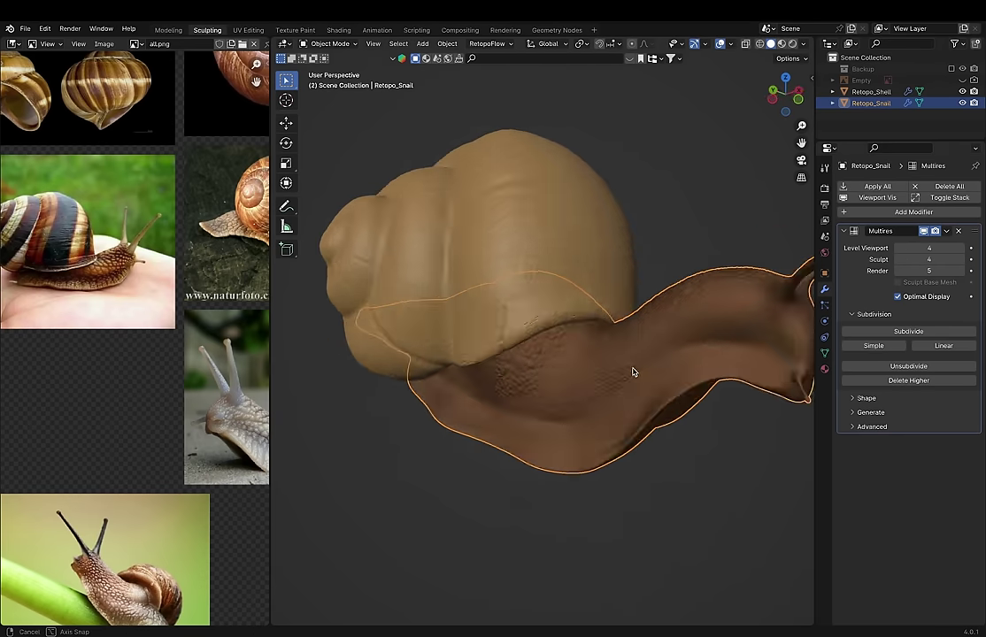
Step: Delete the body's Multires modifier and add a fresh Multires in its place
{"action": "mouse_move", "coordinate": [658, 286]}
{"action": "middle_mouse_down"}
{"action": "mouse_move", "coordinate": [637, 366]}
{"action": "mouse_move", "coordinate": [512, 255]}
{"action": "middle_mouse_up"}
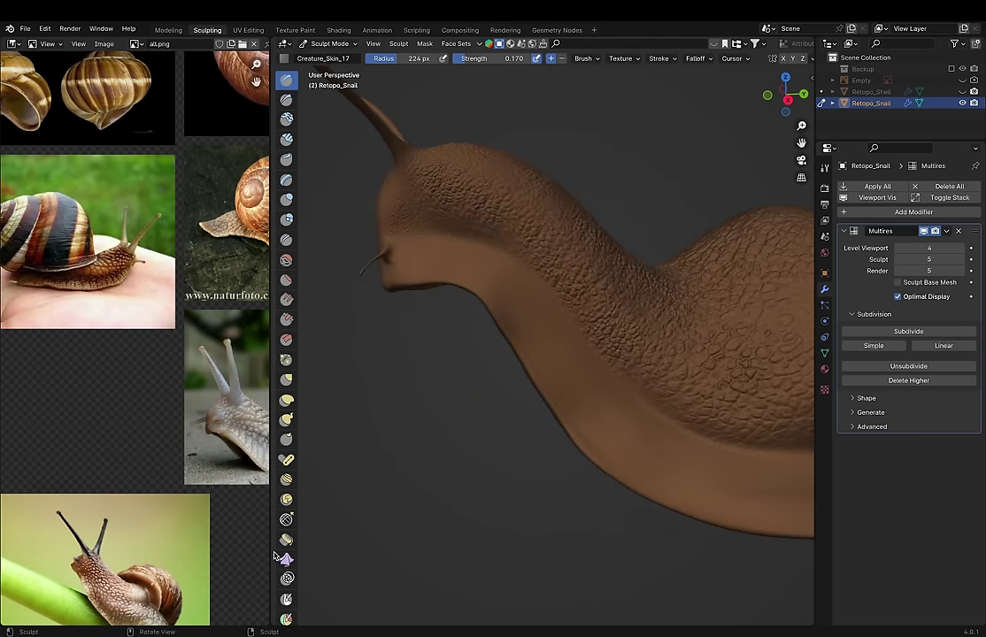
{"action": "key", "text": "ctrl+x"}
{"action": "left_click", "coordinate": [913, 187]}
{"action": "type", "text": "multi"}
{"action": "key", "text": "Return"}
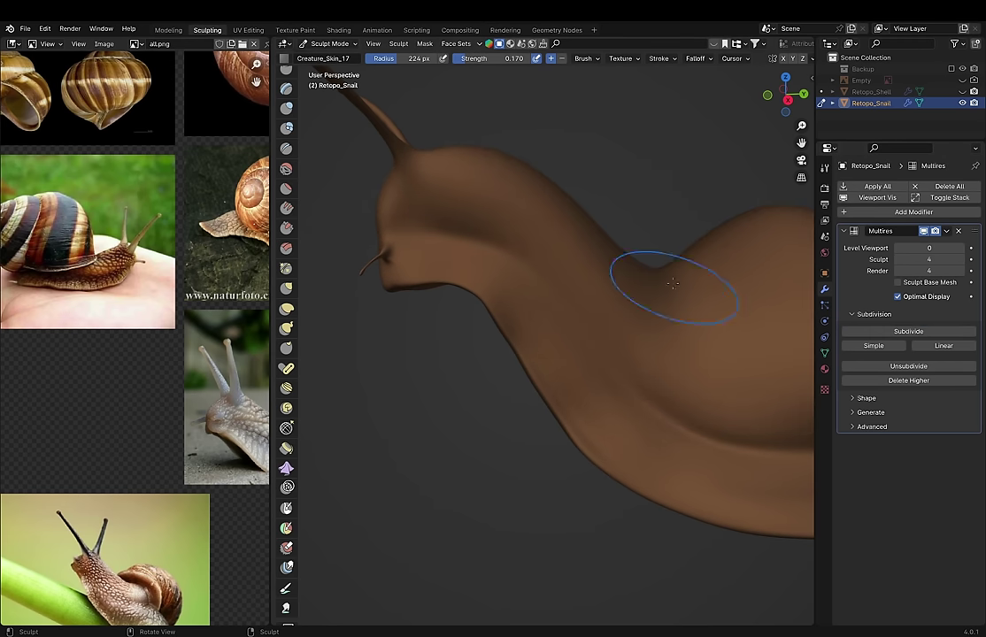
{"action": "left_click", "coordinate": [283, 58]}
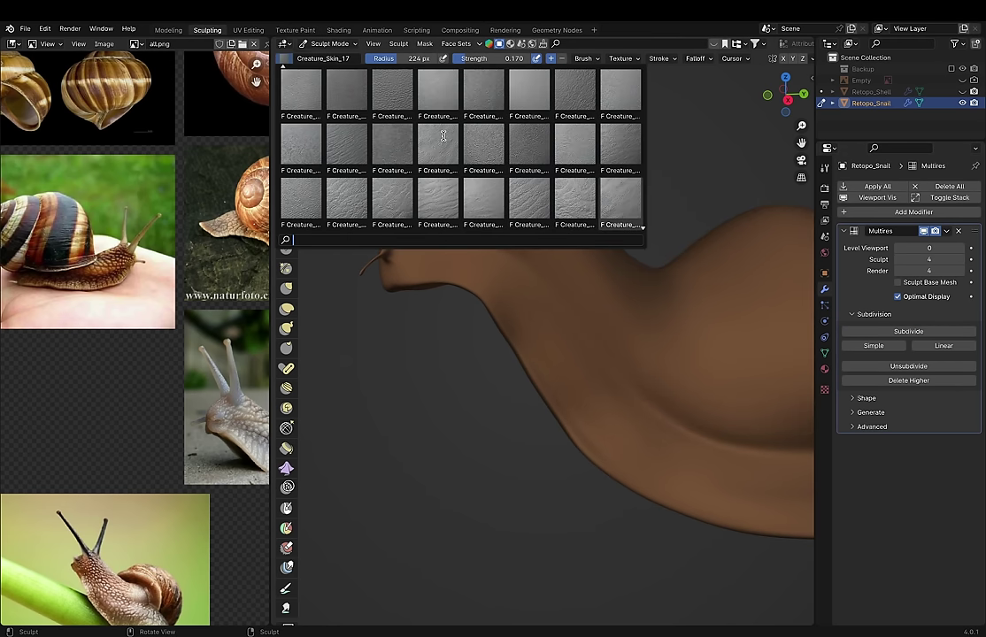
Step: Sculpt wrinkles along the body's foot edge with the Creature_Skin_35 brush
{"action": "left_click", "coordinate": [346, 144]}
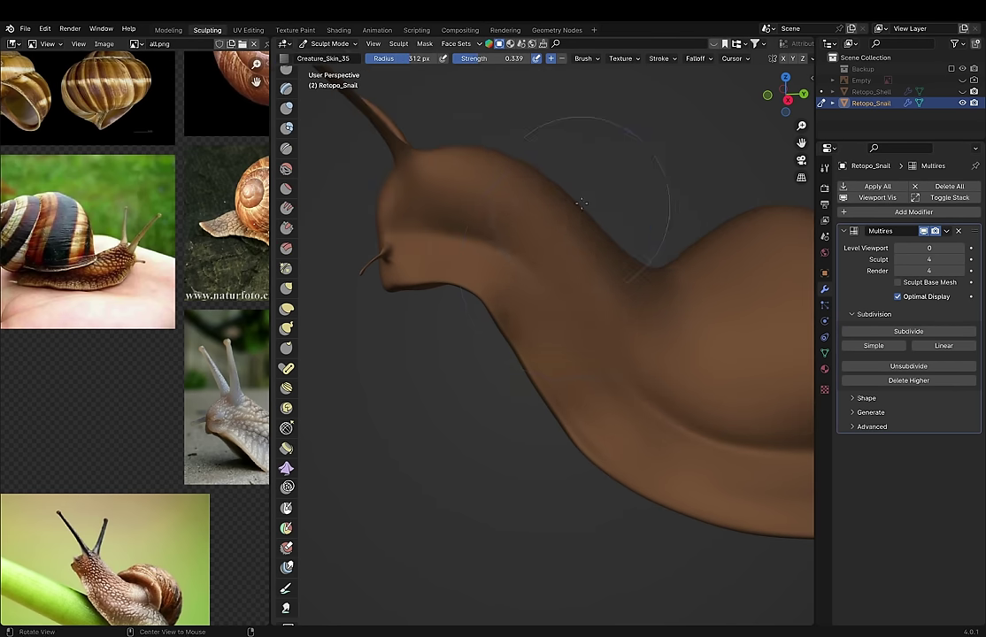
{"action": "middle_click_drag", "start_coordinate": [581, 204], "coordinate": [623, 65]}
{"action": "left_click_drag", "start_coordinate": [487, 292], "coordinate": [659, 368]}
{"action": "middle_click_drag", "start_coordinate": [435, 274], "coordinate": [599, 259]}
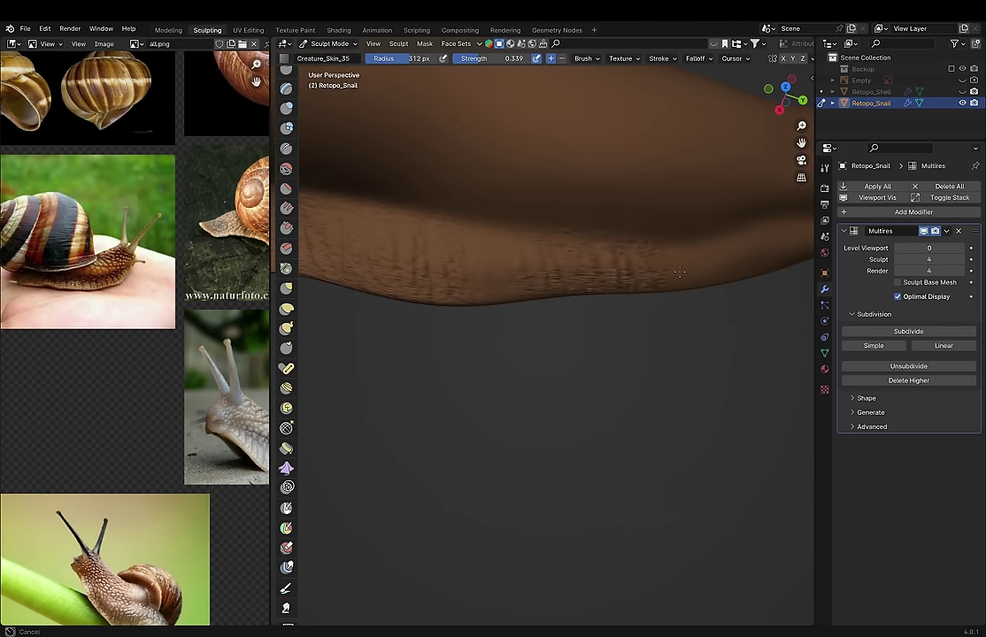
{"action": "middle_click_drag", "start_coordinate": [600, 259], "coordinate": [503, 255]}
Step: Enlarge the brush to about 316 px, change texture mapping, and subdivide Multires again
{"action": "key", "text": "f"}
{"action": "left_click", "coordinate": [634, 59]}
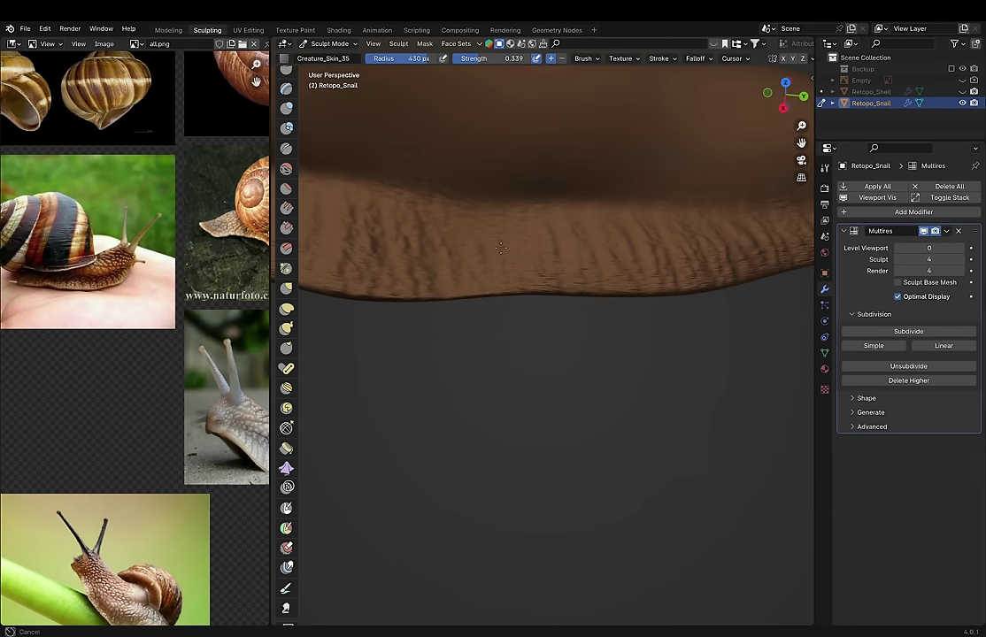
{"action": "left_click", "coordinate": [693, 117]}
{"action": "left_click", "coordinate": [896, 328]}
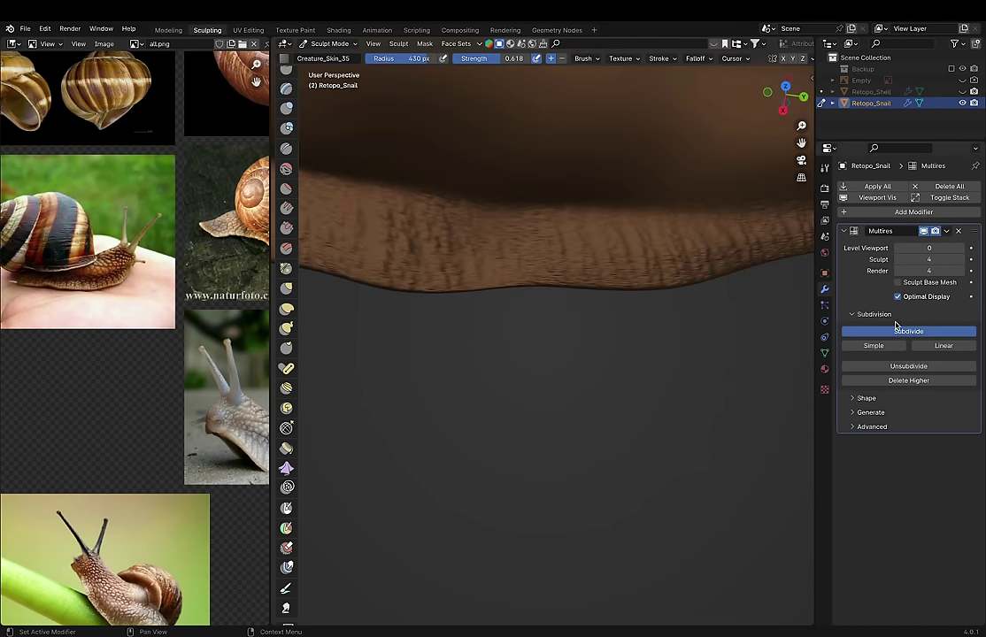
Step: Set the brush strength to about 0.3 and review the stroke settings
{"action": "middle_click_drag", "start_coordinate": [467, 321], "coordinate": [620, 318]}
{"action": "key", "text": "shift+f"}
{"action": "left_click", "coordinate": [699, 320]}
{"action": "mouse_move", "coordinate": [700, 320]}
{"action": "middle_mouse_down"}
{"action": "mouse_move", "coordinate": [749, 378]}
{"action": "mouse_move", "coordinate": [417, 374]}
{"action": "mouse_move", "coordinate": [403, 341]}
{"action": "mouse_move", "coordinate": [392, 308]}
{"action": "mouse_move", "coordinate": [402, 163]}
{"action": "mouse_move", "coordinate": [384, 199]}
{"action": "mouse_move", "coordinate": [413, 221]}
{"action": "mouse_move", "coordinate": [531, 177]}
{"action": "mouse_move", "coordinate": [620, 106]}
{"action": "middle_mouse_up"}
{"action": "left_click", "coordinate": [659, 58]}
Step: Refine the body edge, erasing some displacement before returning to the draw brush
{"action": "mouse_move", "coordinate": [531, 283]}
{"action": "middle_mouse_down"}
{"action": "mouse_move", "coordinate": [572, 255]}
{"action": "mouse_move", "coordinate": [493, 247]}
{"action": "mouse_move", "coordinate": [595, 484]}
{"action": "mouse_move", "coordinate": [560, 367]}
{"action": "middle_mouse_up"}
{"action": "mouse_move", "coordinate": [501, 421]}
{"action": "middle_mouse_down"}
{"action": "mouse_move", "coordinate": [480, 524]}
{"action": "mouse_move", "coordinate": [494, 309]}
{"action": "middle_mouse_up"}
{"action": "mouse_move", "coordinate": [570, 358]}
{"action": "middle_mouse_down"}
{"action": "mouse_move", "coordinate": [496, 418]}
{"action": "mouse_move", "coordinate": [529, 403]}
{"action": "mouse_move", "coordinate": [548, 230]}
{"action": "mouse_move", "coordinate": [481, 245]}
{"action": "mouse_move", "coordinate": [652, 341]}
{"action": "mouse_move", "coordinate": [685, 375]}
{"action": "mouse_move", "coordinate": [595, 332]}
{"action": "mouse_move", "coordinate": [570, 392]}
{"action": "mouse_move", "coordinate": [330, 266]}
{"action": "mouse_move", "coordinate": [451, 385]}
{"action": "mouse_move", "coordinate": [556, 270]}
{"action": "mouse_move", "coordinate": [588, 330]}
{"action": "mouse_move", "coordinate": [482, 267]}
{"action": "mouse_move", "coordinate": [759, 243]}
{"action": "mouse_move", "coordinate": [606, 308]}
{"action": "mouse_move", "coordinate": [708, 297]}
{"action": "mouse_move", "coordinate": [575, 300]}
{"action": "middle_mouse_up"}
{"action": "key", "text": "shift+space"}
{"action": "key", "text": "x"}
Step: Adjust the brush strength and examine the head and eye stalk up close
{"action": "key", "text": "shift+f"}
{"action": "middle_click_drag", "start_coordinate": [489, 321], "coordinate": [553, 304]}
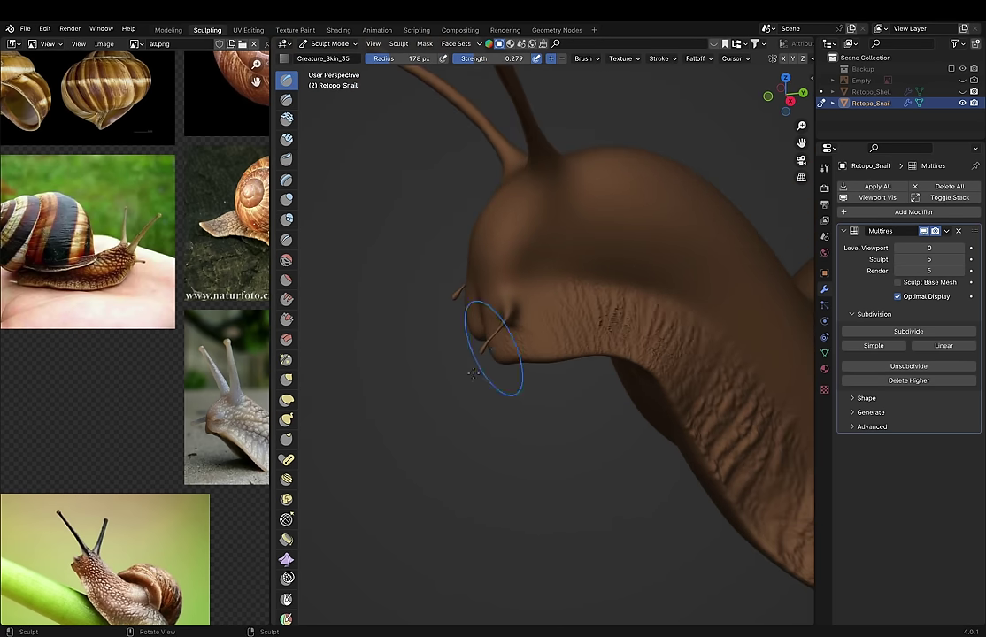
{"action": "middle_click_drag", "start_coordinate": [474, 373], "coordinate": [718, 406]}
{"action": "mouse_move", "coordinate": [476, 384]}
{"action": "middle_mouse_down"}
{"action": "mouse_move", "coordinate": [572, 534]}
{"action": "mouse_move", "coordinate": [488, 501]}
{"action": "mouse_move", "coordinate": [560, 390]}
{"action": "mouse_move", "coordinate": [616, 517]}
{"action": "mouse_move", "coordinate": [616, 440]}
{"action": "mouse_move", "coordinate": [645, 435]}
{"action": "mouse_move", "coordinate": [496, 265]}
{"action": "middle_mouse_up"}
Step: Paint a face set onto the snail's underside and inspect the green band
{"action": "left_click", "coordinate": [456, 44]}
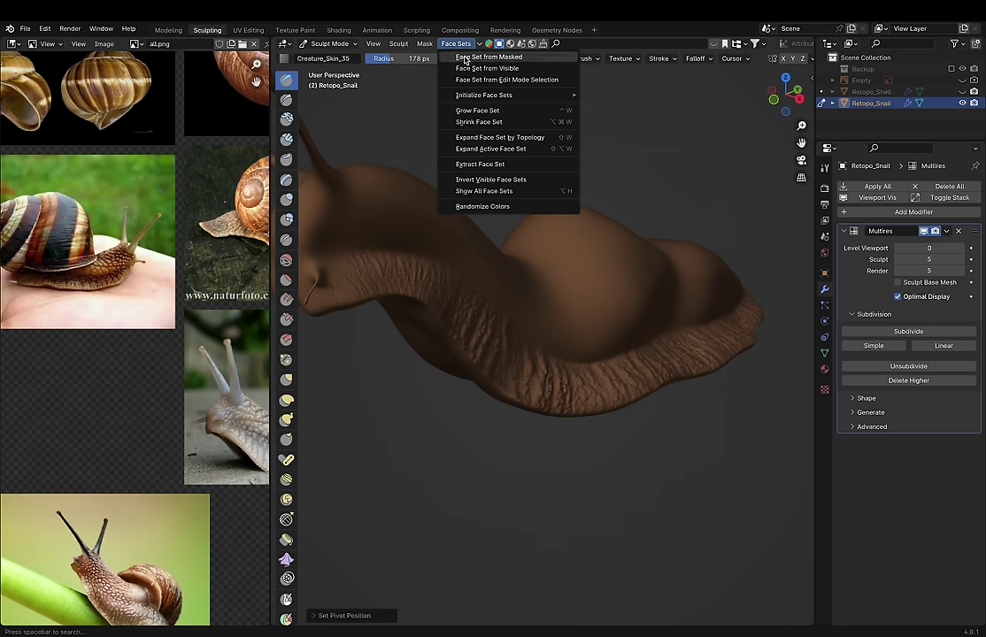
{"action": "mouse_move", "coordinate": [478, 399]}
{"action": "middle_mouse_down"}
{"action": "mouse_move", "coordinate": [496, 430]}
{"action": "mouse_move", "coordinate": [474, 327]}
{"action": "middle_mouse_up"}
{"action": "mouse_move", "coordinate": [409, 261]}
{"action": "middle_mouse_down"}
{"action": "mouse_move", "coordinate": [502, 457]}
{"action": "mouse_move", "coordinate": [515, 427]}
{"action": "middle_mouse_up"}
{"action": "mouse_move", "coordinate": [745, 396]}
{"action": "middle_mouse_down"}
{"action": "mouse_move", "coordinate": [583, 278]}
{"action": "mouse_move", "coordinate": [462, 299]}
{"action": "middle_mouse_up"}
{"action": "middle_click_drag", "start_coordinate": [680, 223], "coordinate": [548, 262]}
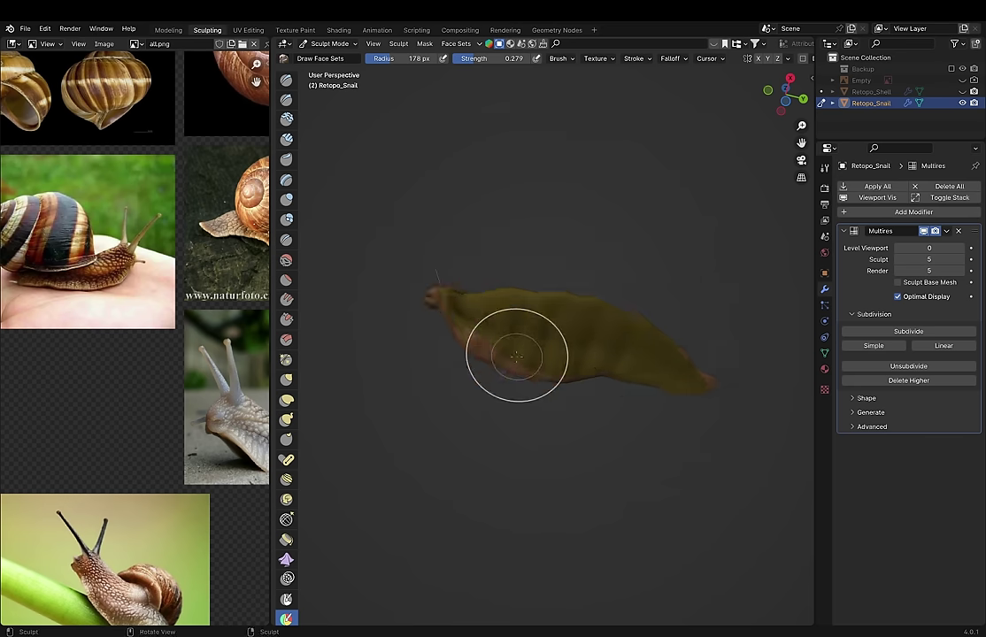
{"action": "middle_click_drag", "start_coordinate": [486, 362], "coordinate": [611, 171]}
{"action": "middle_click_drag", "start_coordinate": [606, 200], "coordinate": [531, 230]}
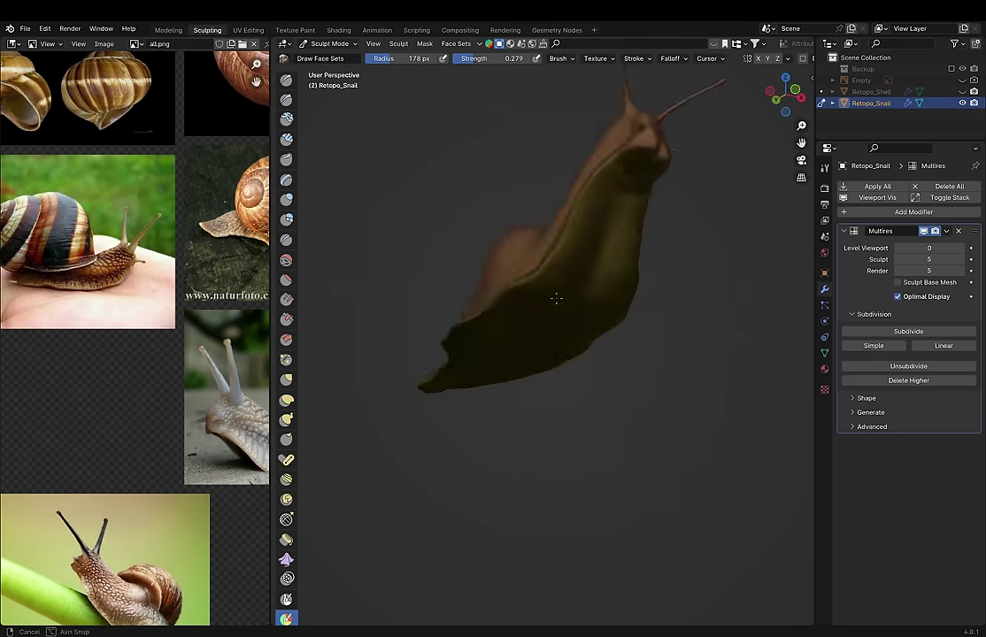
{"action": "scroll", "coordinate": [508, 252], "scroll_direction": "up", "scroll_amount": 3}
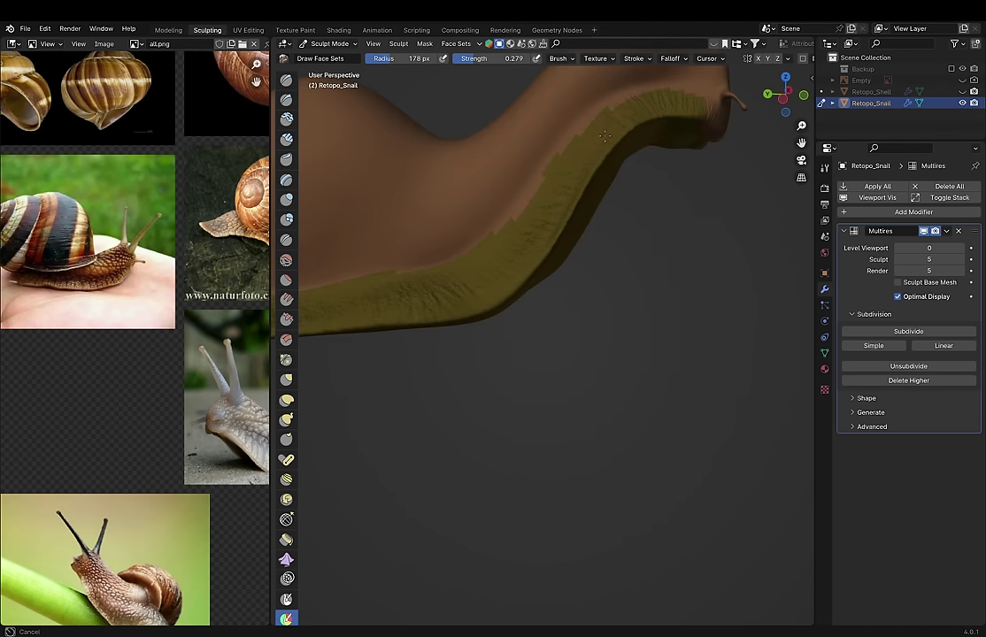
{"action": "middle_click_drag", "start_coordinate": [604, 135], "coordinate": [547, 414]}
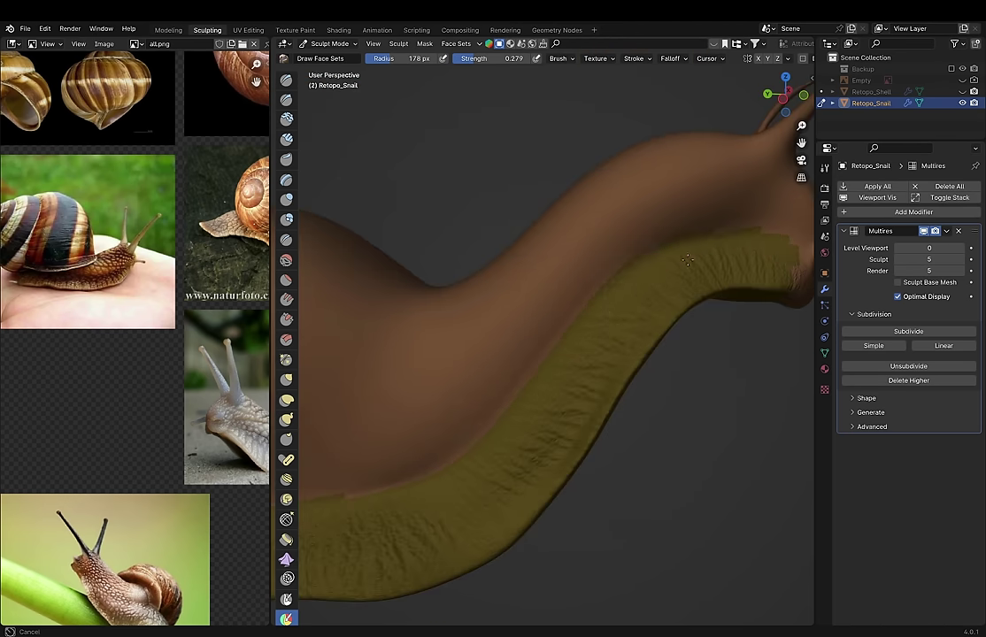
{"action": "scroll", "coordinate": [732, 241], "scroll_direction": "down", "scroll_amount": 4}
Step: Try a trial face-set stroke on the head, then undo it
{"action": "middle_click_drag", "start_coordinate": [726, 253], "coordinate": [682, 295]}
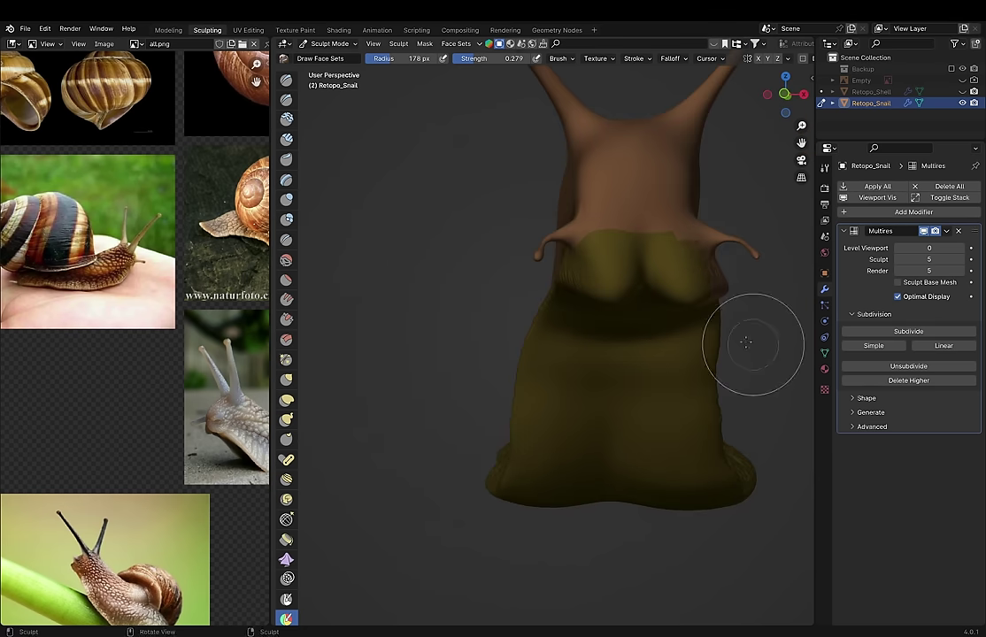
{"action": "scroll", "coordinate": [746, 342], "scroll_direction": "up", "scroll_amount": 3}
{"action": "middle_click_drag", "start_coordinate": [711, 336], "coordinate": [605, 218]}
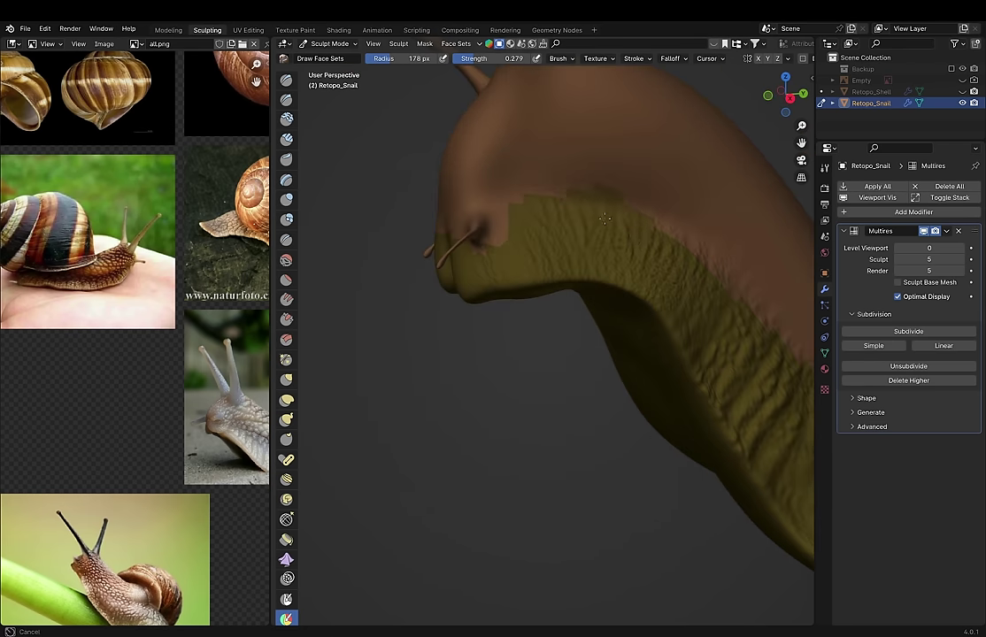
{"action": "scroll", "coordinate": [620, 176], "scroll_direction": "down", "scroll_amount": 4}
{"action": "scroll", "coordinate": [638, 363], "scroll_direction": "up", "scroll_amount": 4}
{"action": "middle_click_drag", "start_coordinate": [638, 363], "coordinate": [555, 214]}
{"action": "left_click_drag", "start_coordinate": [555, 214], "coordinate": [531, 223]}
{"action": "key", "text": "ctrl+z"}
Step: Paint a new face set across the snail's upper body
{"action": "middle_click_drag", "start_coordinate": [633, 281], "coordinate": [564, 262]}
{"action": "scroll", "coordinate": [602, 265], "scroll_direction": "up", "scroll_amount": 3}
{"action": "mouse_move", "coordinate": [646, 304]}
{"action": "middle_mouse_down"}
{"action": "mouse_move", "coordinate": [561, 335]}
{"action": "mouse_move", "coordinate": [645, 302]}
{"action": "mouse_move", "coordinate": [598, 356]}
{"action": "mouse_move", "coordinate": [560, 309]}
{"action": "middle_mouse_up"}
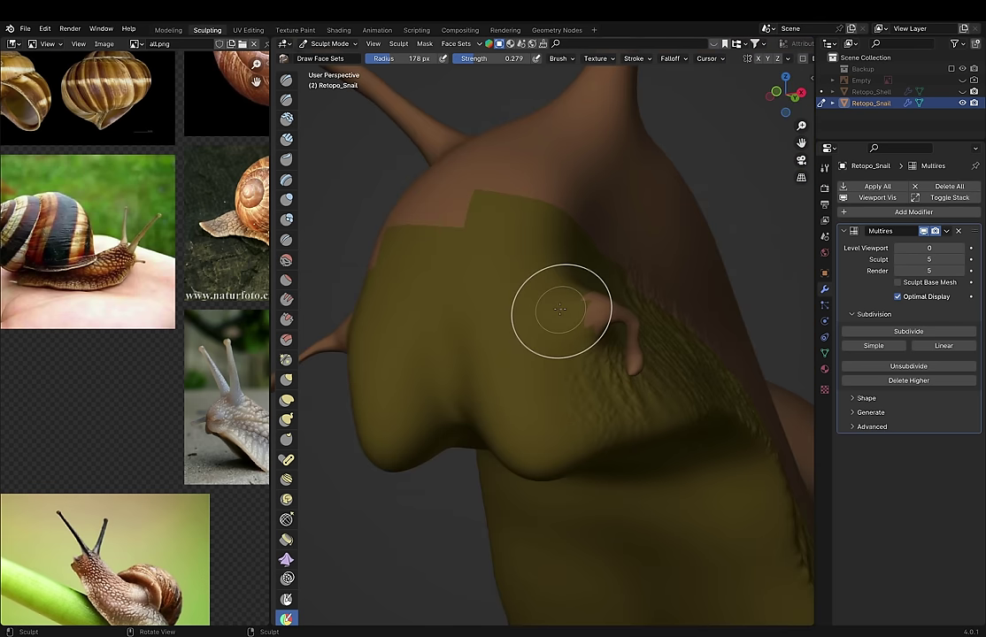
{"action": "scroll", "coordinate": [460, 275], "scroll_direction": "down", "scroll_amount": 3}
{"action": "mouse_move", "coordinate": [560, 309]}
{"action": "middle_mouse_down"}
{"action": "mouse_move", "coordinate": [440, 264]}
{"action": "mouse_move", "coordinate": [407, 301]}
{"action": "mouse_move", "coordinate": [474, 345]}
{"action": "mouse_move", "coordinate": [555, 330]}
{"action": "middle_mouse_up"}
{"action": "scroll", "coordinate": [478, 258], "scroll_direction": "down", "scroll_amount": 1}
{"action": "scroll", "coordinate": [407, 302], "scroll_direction": "up", "scroll_amount": 3}
{"action": "scroll", "coordinate": [555, 330], "scroll_direction": "up", "scroll_amount": 3}
{"action": "mouse_move", "coordinate": [540, 284]}
{"action": "middle_mouse_down"}
{"action": "mouse_move", "coordinate": [449, 330]}
{"action": "mouse_move", "coordinate": [705, 301]}
{"action": "mouse_move", "coordinate": [740, 341]}
{"action": "middle_mouse_up"}
{"action": "mouse_move", "coordinate": [739, 341]}
{"action": "left_mouse_down"}
{"action": "mouse_move", "coordinate": [567, 292]}
{"action": "mouse_move", "coordinate": [416, 221]}
{"action": "mouse_move", "coordinate": [760, 363]}
{"action": "left_mouse_up"}
{"action": "mouse_move", "coordinate": [759, 363]}
{"action": "middle_mouse_down"}
{"action": "mouse_move", "coordinate": [526, 253]}
{"action": "mouse_move", "coordinate": [693, 256]}
{"action": "middle_mouse_up"}
Step: Extend the upper-body face set over the tan head patches
{"action": "middle_click_drag", "start_coordinate": [700, 297], "coordinate": [606, 341]}
{"action": "middle_click_drag", "start_coordinate": [496, 339], "coordinate": [449, 343]}
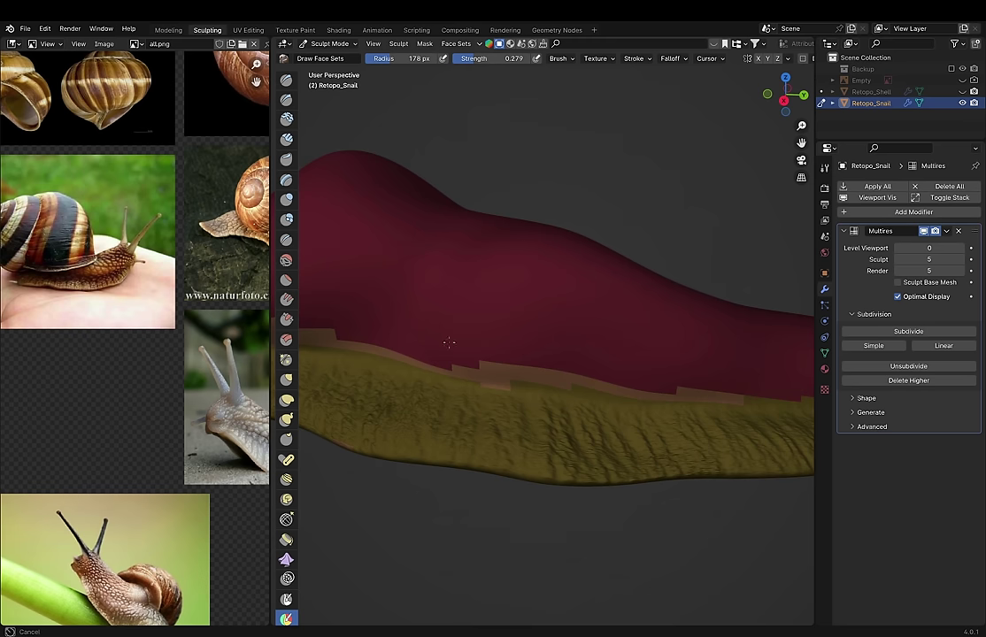
{"action": "mouse_move", "coordinate": [709, 375]}
{"action": "middle_mouse_down"}
{"action": "mouse_move", "coordinate": [656, 321]}
{"action": "mouse_move", "coordinate": [738, 352]}
{"action": "middle_mouse_up"}
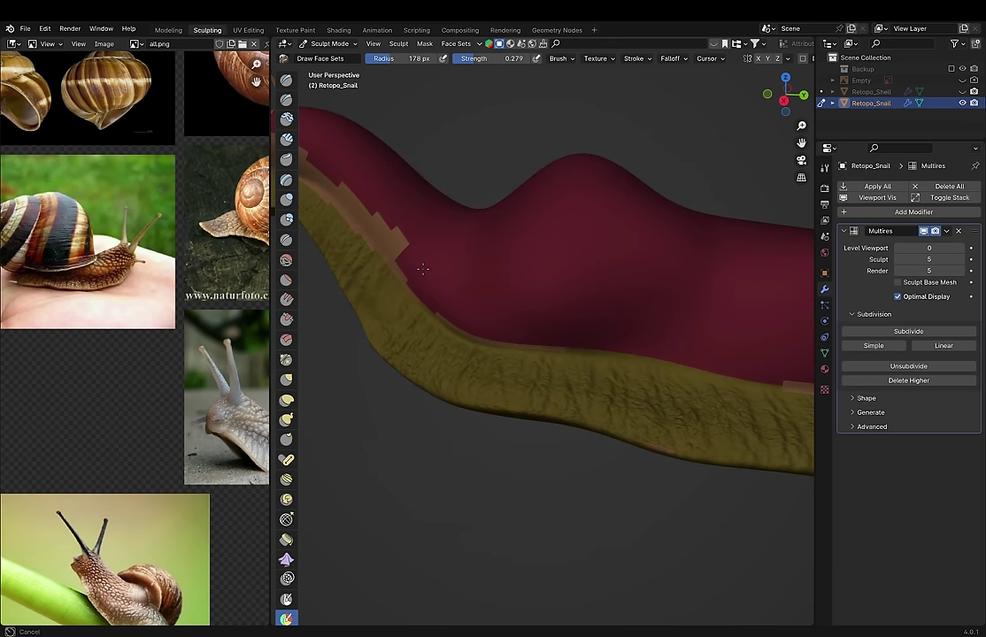
{"action": "scroll", "coordinate": [424, 269], "scroll_direction": "up", "scroll_amount": 3}
{"action": "scroll", "coordinate": [521, 292], "scroll_direction": "up", "scroll_amount": 2}
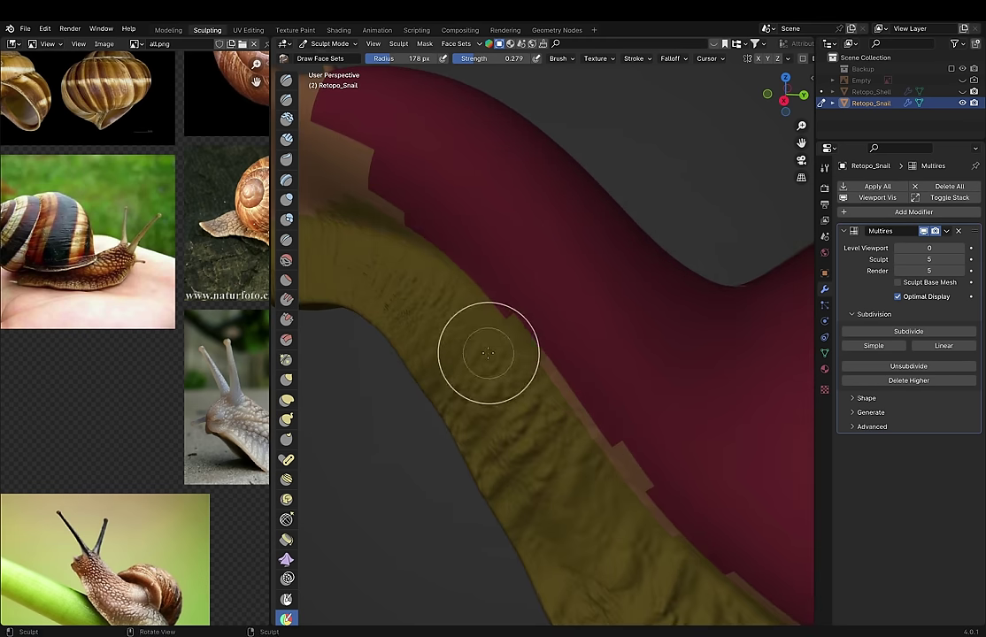
{"action": "mouse_move", "coordinate": [673, 499]}
{"action": "middle_mouse_down"}
{"action": "mouse_move", "coordinate": [546, 345]}
{"action": "mouse_move", "coordinate": [557, 345]}
{"action": "mouse_move", "coordinate": [480, 336]}
{"action": "mouse_move", "coordinate": [662, 339]}
{"action": "mouse_move", "coordinate": [616, 341]}
{"action": "mouse_move", "coordinate": [656, 304]}
{"action": "mouse_move", "coordinate": [589, 293]}
{"action": "middle_mouse_up"}
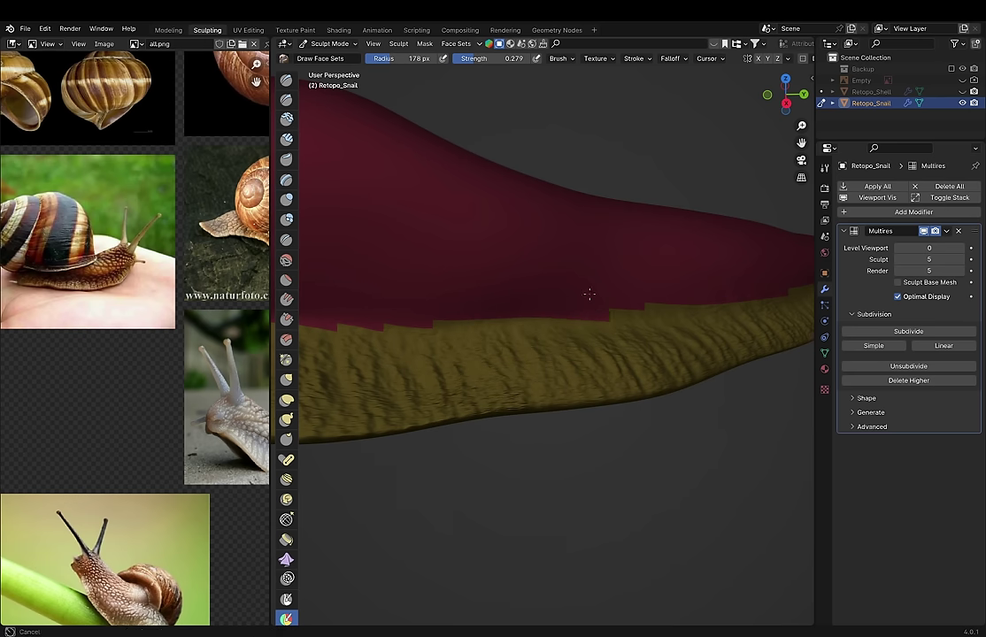
{"action": "mouse_move", "coordinate": [750, 282]}
{"action": "middle_mouse_down"}
{"action": "mouse_move", "coordinate": [531, 308]}
{"action": "mouse_move", "coordinate": [594, 318]}
{"action": "mouse_move", "coordinate": [690, 421]}
{"action": "mouse_move", "coordinate": [549, 390]}
{"action": "mouse_move", "coordinate": [517, 402]}
{"action": "mouse_move", "coordinate": [646, 370]}
{"action": "mouse_move", "coordinate": [646, 400]}
{"action": "mouse_move", "coordinate": [588, 336]}
{"action": "mouse_move", "coordinate": [676, 292]}
{"action": "middle_mouse_up"}
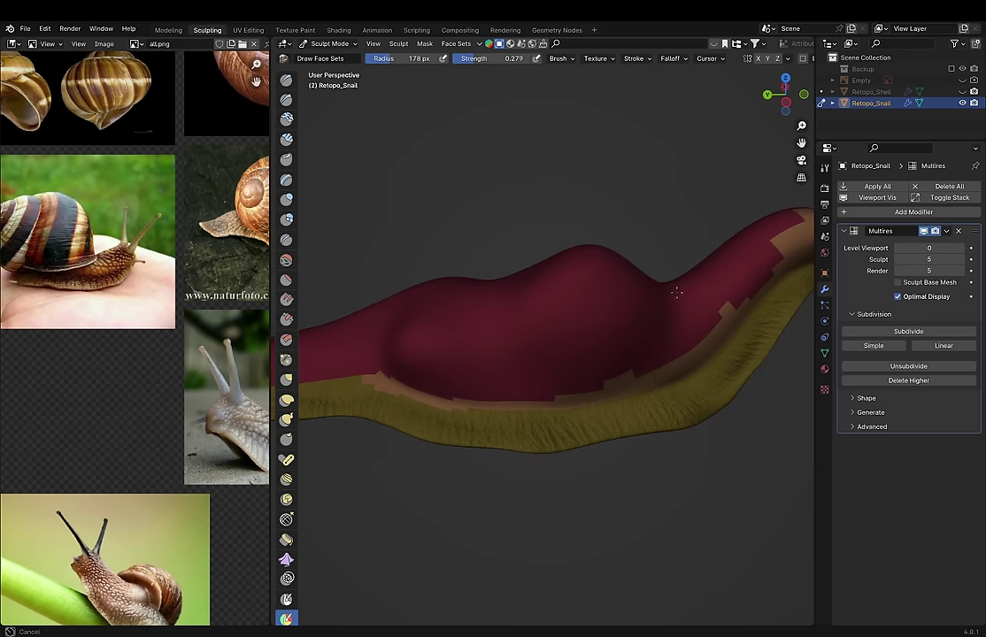
{"action": "middle_click_drag", "start_coordinate": [514, 384], "coordinate": [416, 355]}
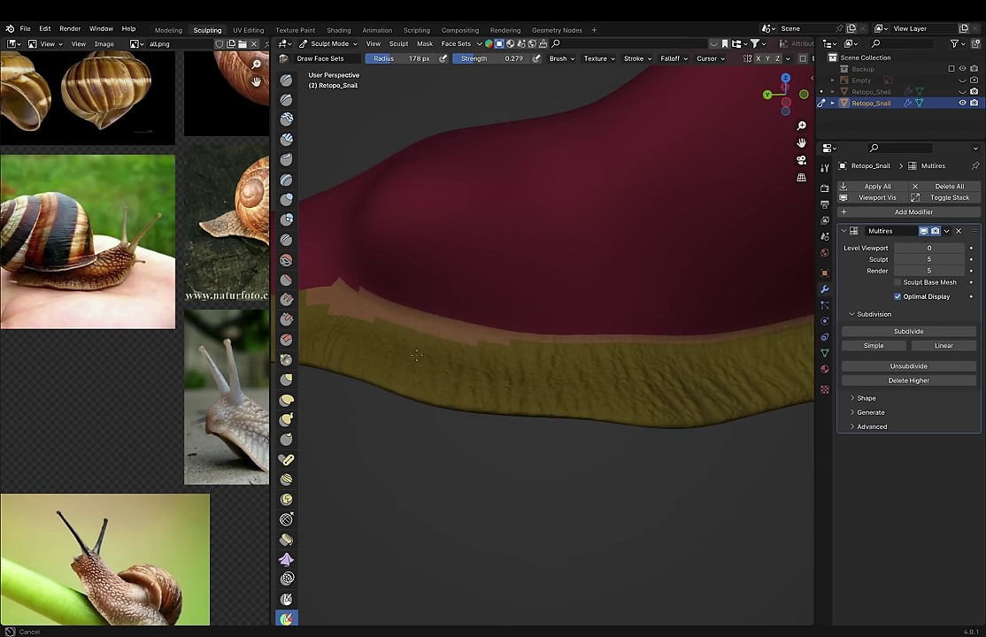
{"action": "middle_click_drag", "start_coordinate": [602, 363], "coordinate": [503, 376]}
{"action": "mouse_move", "coordinate": [590, 353]}
{"action": "middle_mouse_down"}
{"action": "mouse_move", "coordinate": [460, 345]}
{"action": "mouse_move", "coordinate": [562, 275]}
{"action": "middle_mouse_up"}
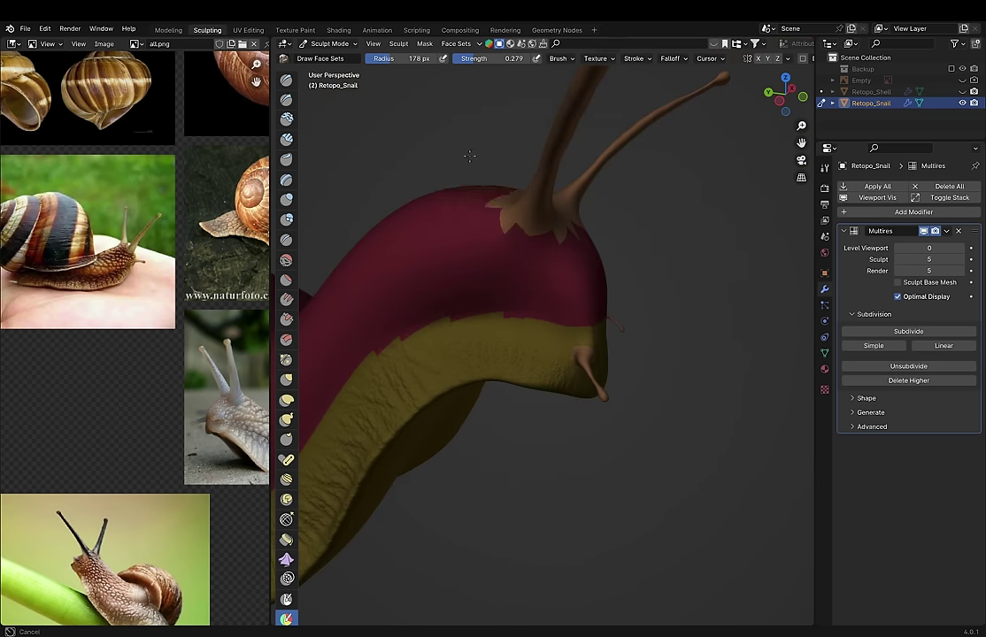
{"action": "middle_click_drag", "start_coordinate": [469, 155], "coordinate": [647, 255]}
{"action": "middle_click_drag", "start_coordinate": [531, 296], "coordinate": [474, 308]}
{"action": "left_click_drag", "start_coordinate": [474, 308], "coordinate": [534, 286]}
Step: Try initializing face sets from the UV seams, then undo it
{"action": "mouse_move", "coordinate": [534, 286]}
{"action": "middle_mouse_down"}
{"action": "mouse_move", "coordinate": [520, 301]}
{"action": "mouse_move", "coordinate": [546, 282]}
{"action": "mouse_move", "coordinate": [502, 293]}
{"action": "mouse_move", "coordinate": [573, 293]}
{"action": "mouse_move", "coordinate": [596, 277]}
{"action": "mouse_move", "coordinate": [573, 275]}
{"action": "mouse_move", "coordinate": [561, 386]}
{"action": "mouse_move", "coordinate": [404, 234]}
{"action": "middle_mouse_up"}
{"action": "middle_click_drag", "start_coordinate": [408, 423], "coordinate": [651, 363]}
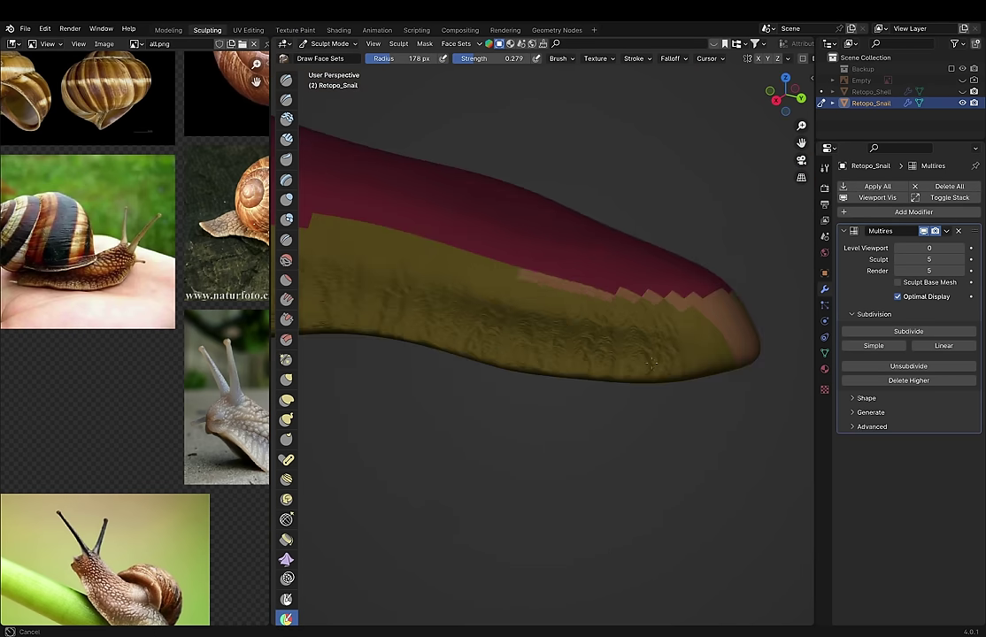
{"action": "middle_click_drag", "start_coordinate": [749, 328], "coordinate": [378, 411]}
{"action": "mouse_move", "coordinate": [708, 375]}
{"action": "middle_mouse_down"}
{"action": "mouse_move", "coordinate": [519, 462]}
{"action": "mouse_move", "coordinate": [679, 379]}
{"action": "middle_mouse_up"}
{"action": "mouse_move", "coordinate": [425, 431]}
{"action": "middle_mouse_down"}
{"action": "mouse_move", "coordinate": [551, 411]}
{"action": "mouse_move", "coordinate": [620, 344]}
{"action": "mouse_move", "coordinate": [657, 280]}
{"action": "middle_mouse_up"}
{"action": "mouse_move", "coordinate": [565, 276]}
{"action": "middle_mouse_down", "text": "ctrl"}
{"action": "mouse_move", "coordinate": [511, 363]}
{"action": "mouse_move", "coordinate": [546, 348]}
{"action": "middle_mouse_up", "text": "ctrl"}
{"action": "left_click", "coordinate": [456, 43]}
{"action": "mouse_move", "coordinate": [483, 95]}
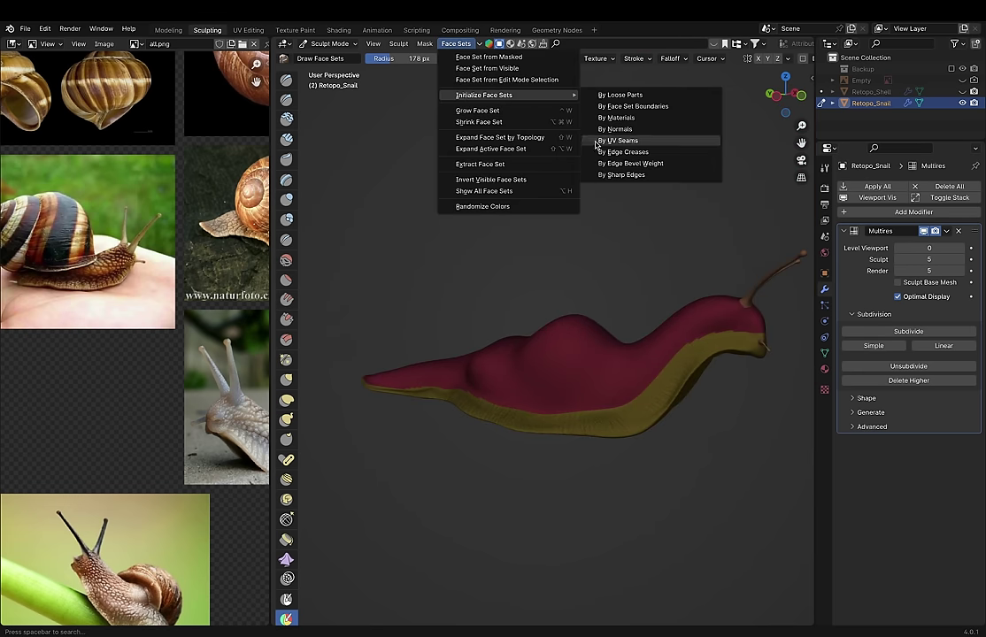
{"action": "left_click", "coordinate": [596, 144]}
{"action": "key", "text": "ctrl+z"}
Step: Recompute the snail's face sets and save the file
{"action": "left_click", "coordinate": [456, 44]}
{"action": "mouse_move", "coordinate": [529, 231]}
{"action": "middle_mouse_down"}
{"action": "mouse_move", "coordinate": [566, 213]}
{"action": "mouse_move", "coordinate": [572, 264]}
{"action": "mouse_move", "coordinate": [583, 226]}
{"action": "mouse_move", "coordinate": [598, 242]}
{"action": "mouse_move", "coordinate": [488, 83]}
{"action": "middle_mouse_up"}
{"action": "left_click", "coordinate": [456, 43]}
{"action": "left_click", "coordinate": [502, 181]}
{"action": "key", "text": "ctrl+s"}
Step: Reinitialize the face sets and randomize their colours
{"action": "left_click", "coordinate": [456, 43]}
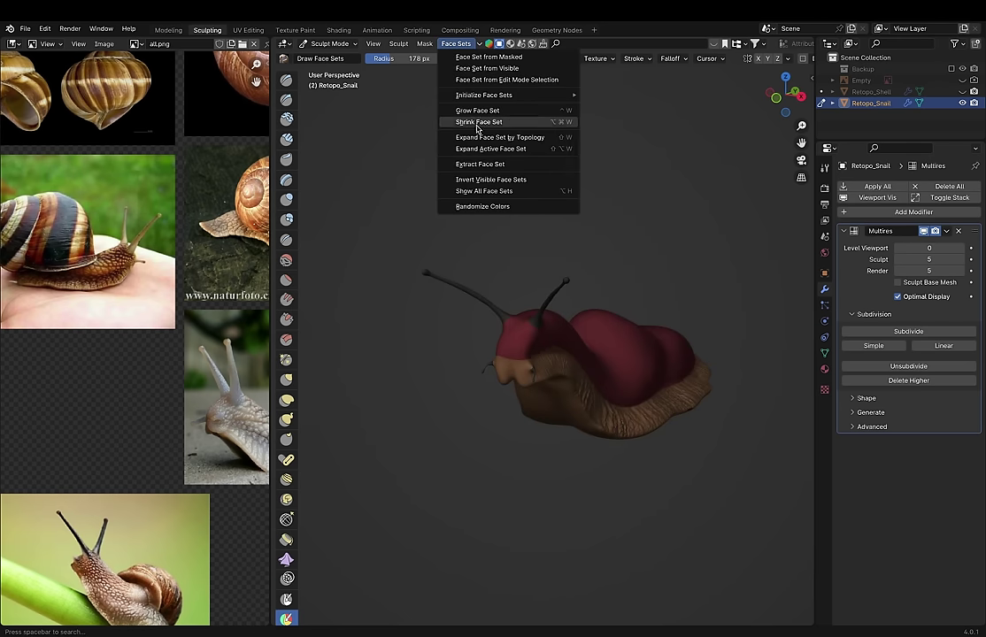
{"action": "left_click", "coordinate": [456, 43]}
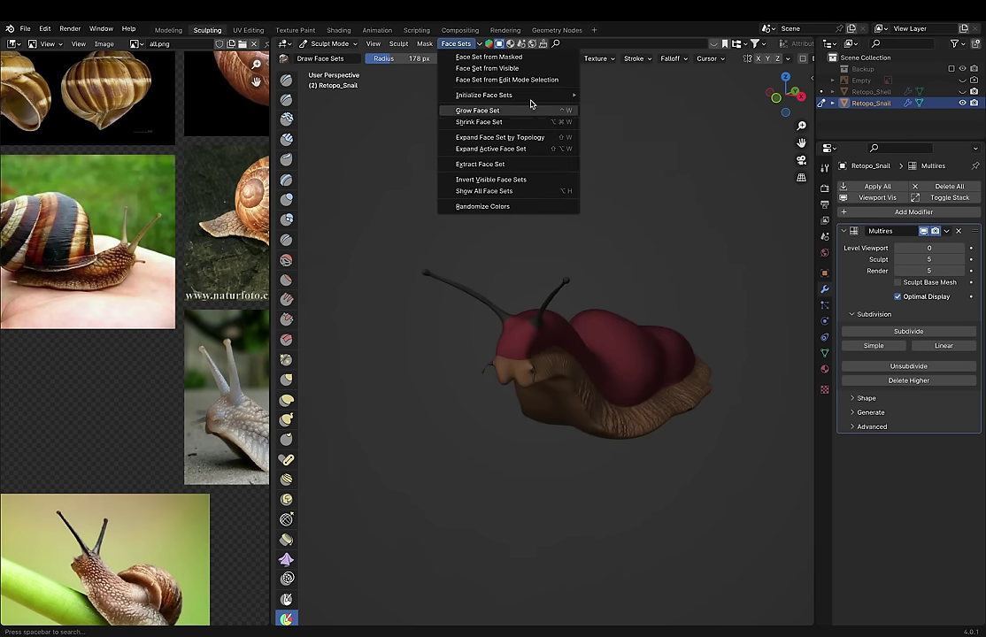
{"action": "left_click", "coordinate": [636, 109]}
{"action": "left_click", "coordinate": [456, 44]}
{"action": "left_click", "coordinate": [488, 205]}
{"action": "mouse_move", "coordinate": [550, 220]}
{"action": "middle_mouse_down"}
{"action": "mouse_move", "coordinate": [678, 247]}
{"action": "mouse_move", "coordinate": [596, 252]}
{"action": "middle_mouse_up"}
{"action": "key", "text": "shift+r"}
{"action": "key", "text": "shift+r"}
{"action": "key", "text": "shift+r"}
Step: Pick the Multires Displacement Eraser and show tool names in the toolbar
{"action": "scroll", "coordinate": [596, 253], "scroll_direction": "up", "scroll_amount": 3}
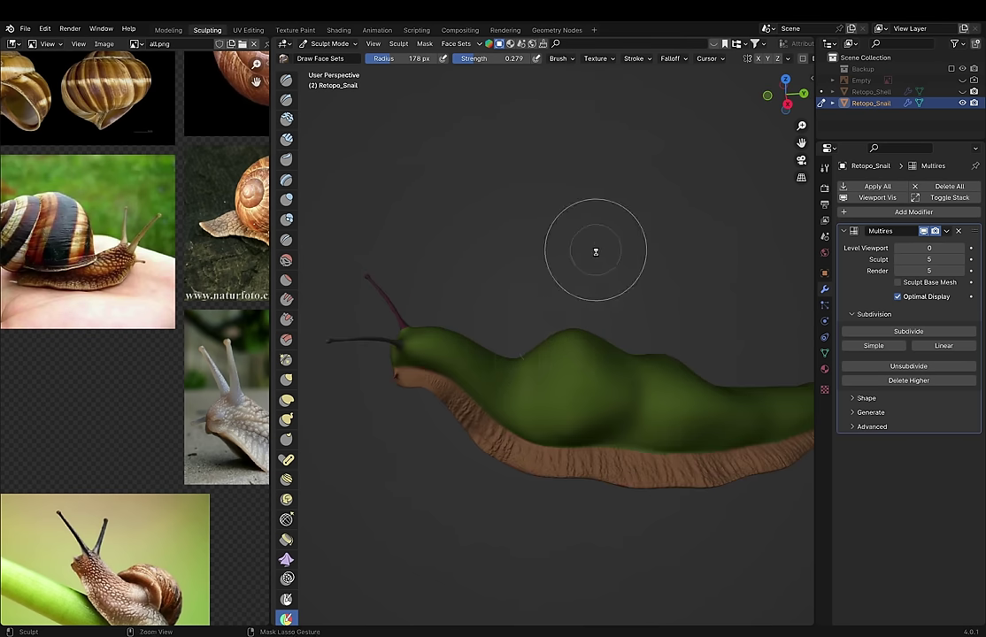
{"action": "mouse_move", "coordinate": [504, 307]}
{"action": "middle_mouse_down"}
{"action": "mouse_move", "coordinate": [561, 378]}
{"action": "mouse_move", "coordinate": [570, 353]}
{"action": "middle_mouse_up"}
{"action": "left_click", "coordinate": [456, 44]}
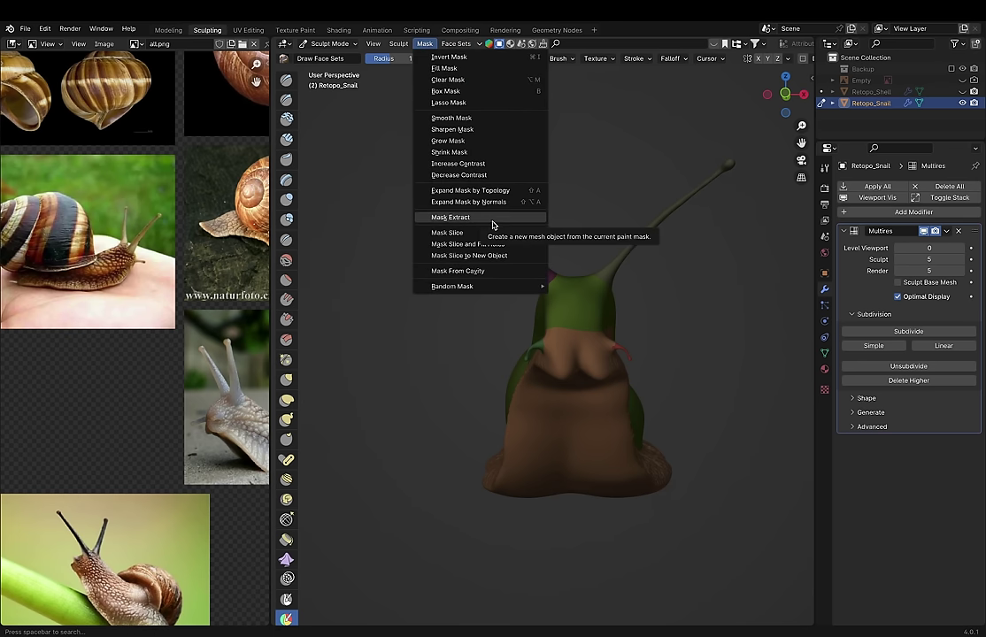
{"action": "scroll", "coordinate": [286, 354], "scroll_direction": "down", "scroll_amount": 5}
{"action": "left_click", "coordinate": [287, 479]}
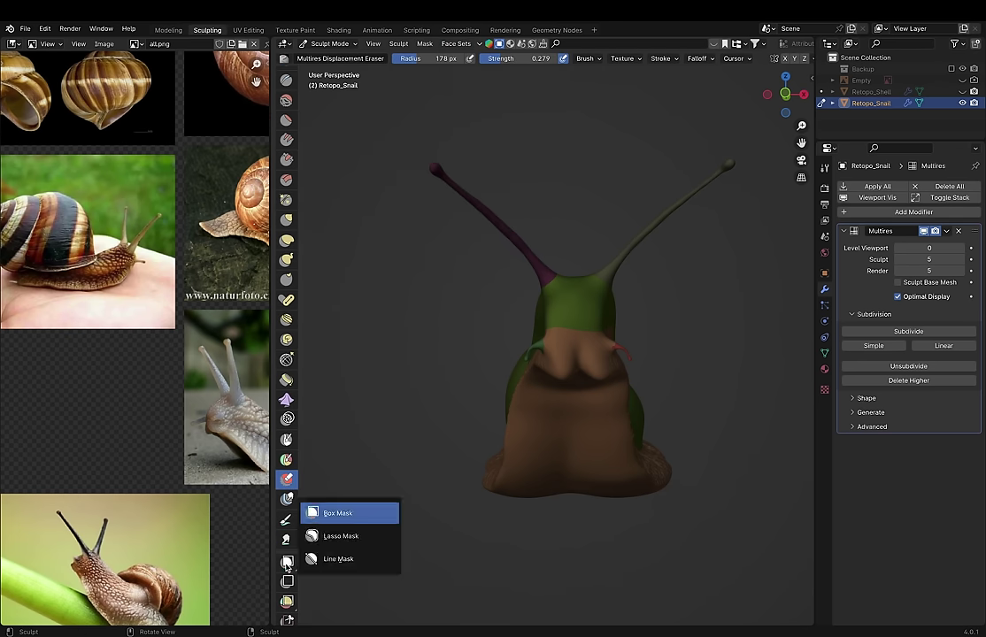
{"action": "scroll", "coordinate": [286, 593], "scroll_direction": "up", "scroll_amount": 2}
{"action": "scroll", "coordinate": [286, 585], "scroll_direction": "up", "scroll_amount": 3}
{"action": "scroll", "coordinate": [286, 566], "scroll_direction": "up", "scroll_amount": 3}
{"action": "mouse_move", "coordinate": [297, 541]}
{"action": "left_mouse_down"}
{"action": "mouse_move", "coordinate": [335, 541]}
{"action": "mouse_move", "coordinate": [308, 318]}
{"action": "left_mouse_up"}
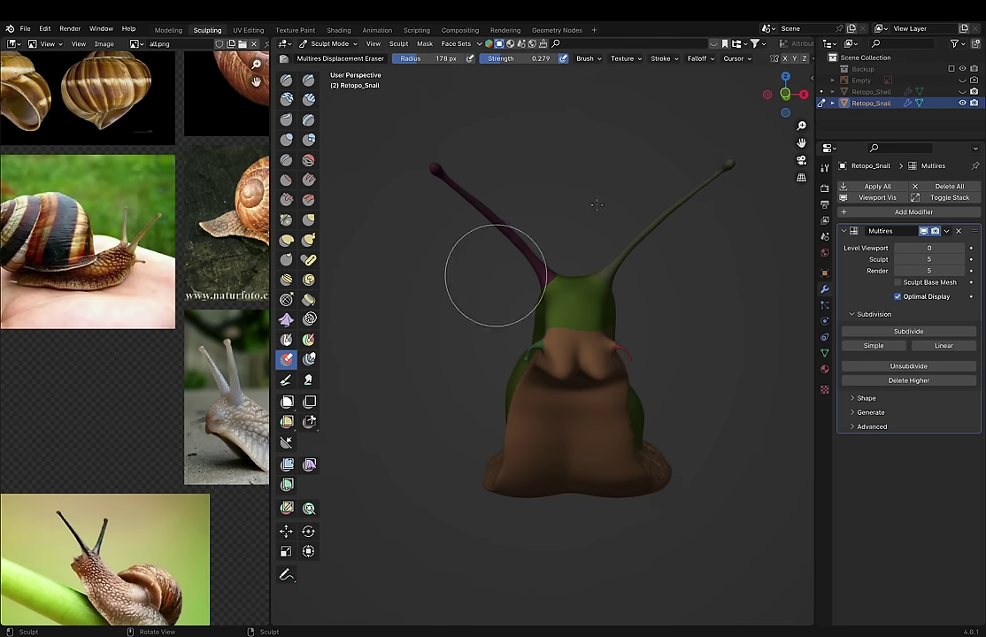
Step: Fix the foot border near the tail with Draw Face Sets and save Snail_Multires
{"action": "mouse_move", "coordinate": [711, 319]}
{"action": "middle_mouse_down"}
{"action": "mouse_move", "coordinate": [502, 353]}
{"action": "mouse_move", "coordinate": [474, 397]}
{"action": "mouse_move", "coordinate": [510, 390]}
{"action": "mouse_move", "coordinate": [372, 381]}
{"action": "middle_mouse_up"}
{"action": "scroll", "coordinate": [372, 380], "scroll_direction": "up", "scroll_amount": 3}
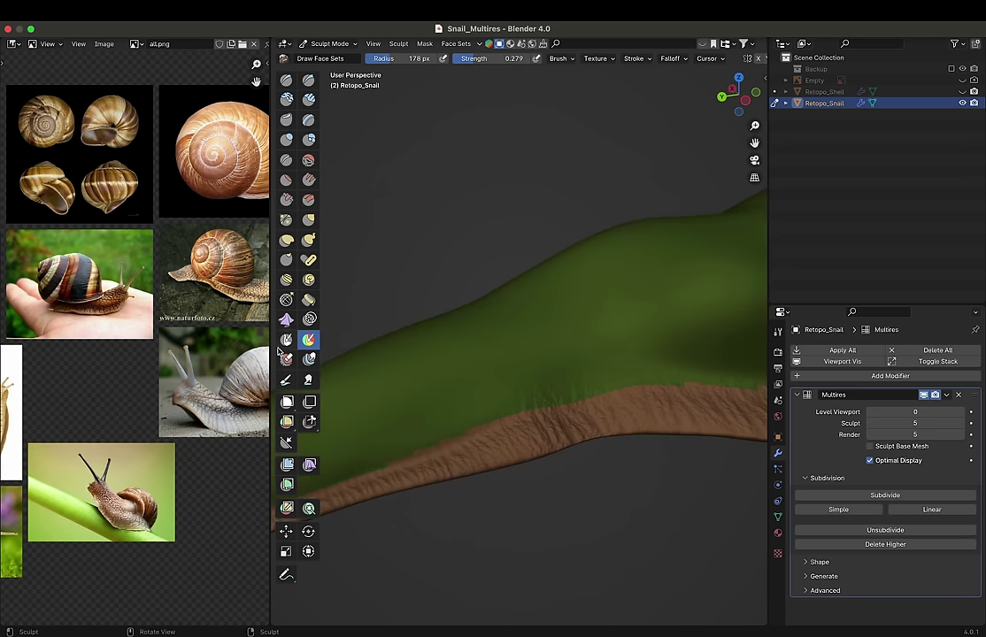
{"action": "left_click", "coordinate": [286, 359]}
{"action": "mouse_move", "coordinate": [548, 383]}
{"action": "middle_mouse_down"}
{"action": "mouse_move", "coordinate": [438, 370]}
{"action": "mouse_move", "coordinate": [517, 363]}
{"action": "mouse_move", "coordinate": [448, 306]}
{"action": "mouse_move", "coordinate": [639, 403]}
{"action": "mouse_move", "coordinate": [532, 390]}
{"action": "mouse_move", "coordinate": [398, 404]}
{"action": "middle_mouse_up"}
{"action": "left_click", "coordinate": [308, 339]}
{"action": "mouse_move", "coordinate": [580, 367]}
{"action": "middle_mouse_down"}
{"action": "mouse_move", "coordinate": [594, 523]}
{"action": "mouse_move", "coordinate": [575, 446]}
{"action": "middle_mouse_up"}
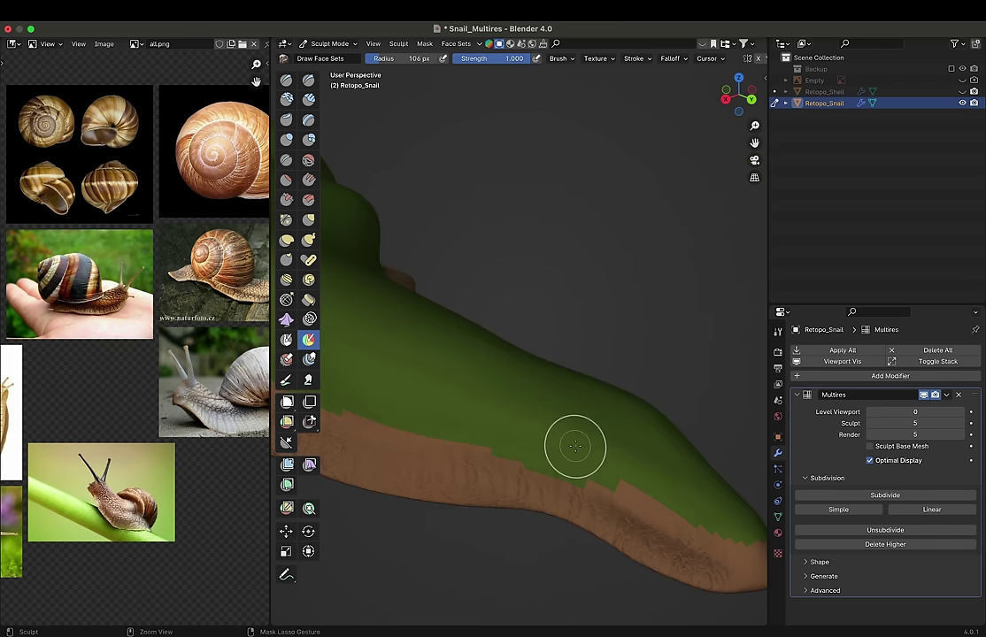
{"action": "middle_click_drag", "start_coordinate": [725, 513], "coordinate": [490, 488]}
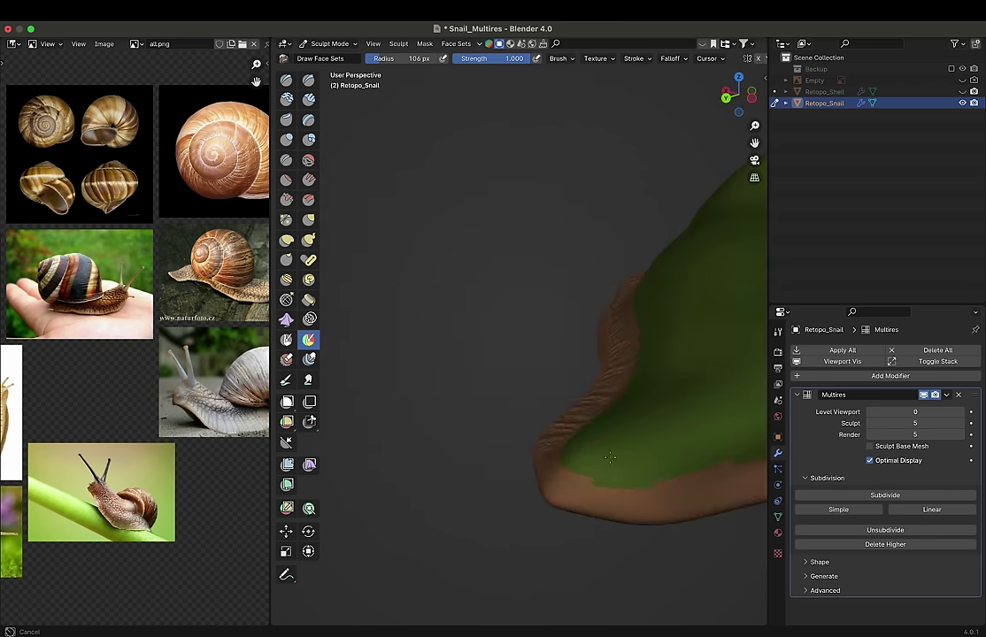
{"action": "mouse_move", "coordinate": [415, 493]}
{"action": "middle_mouse_down"}
{"action": "mouse_move", "coordinate": [555, 440]}
{"action": "mouse_move", "coordinate": [462, 392]}
{"action": "mouse_move", "coordinate": [564, 437]}
{"action": "mouse_move", "coordinate": [588, 344]}
{"action": "middle_mouse_up"}
{"action": "key", "text": "ctrl+s"}
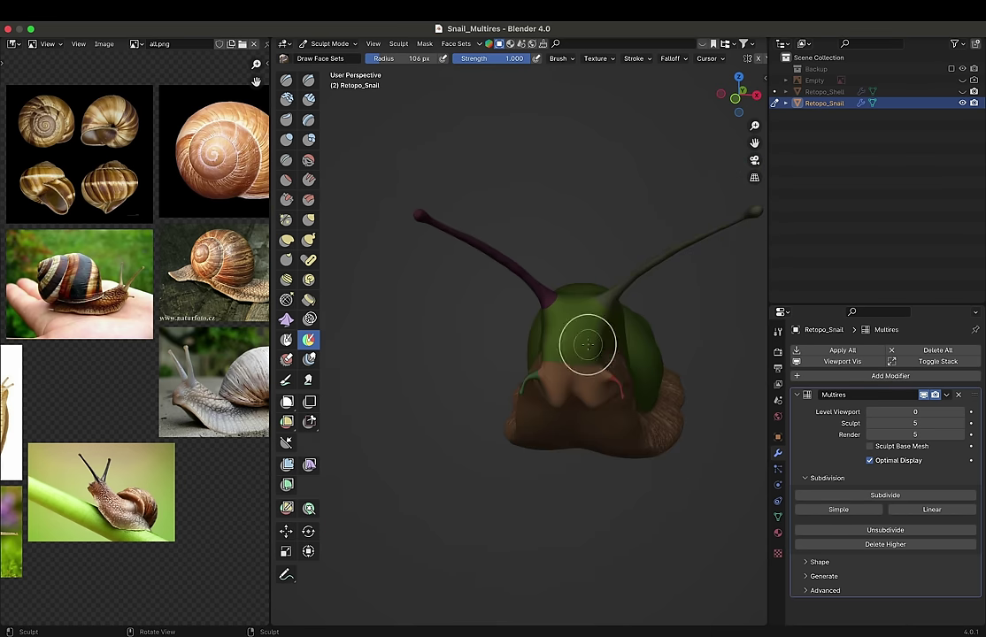
{"action": "left_click", "coordinate": [426, 46]}
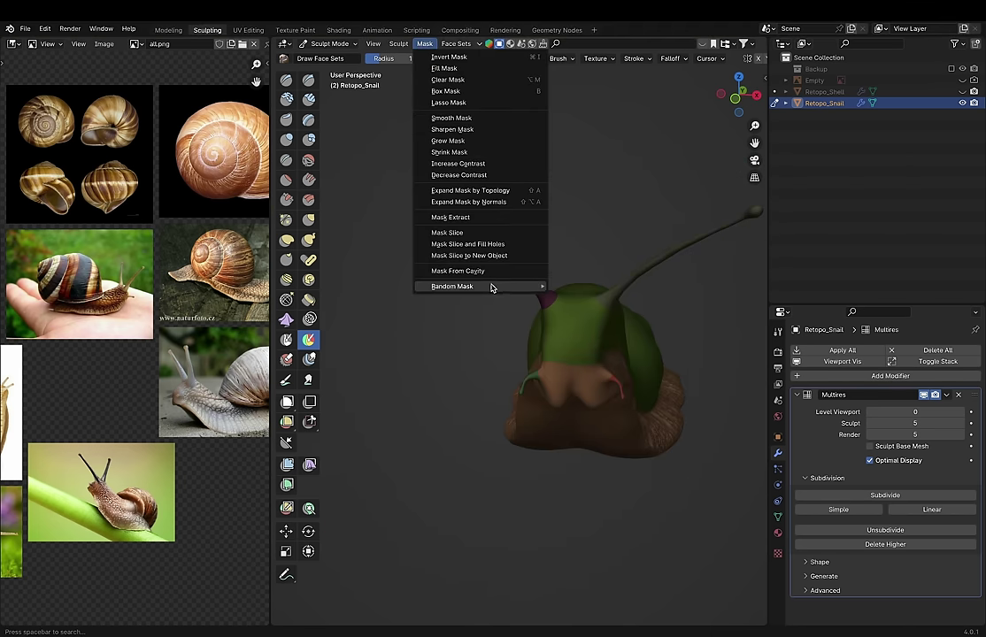
Step: Mask the snail from its face sets using the F3 search 'mask face'
{"action": "key", "text": "Escape"}
{"action": "key", "text": "F3"}
{"action": "type", "text": "mask face"}
{"action": "key", "text": "Return"}
{"action": "mouse_move", "coordinate": [493, 177]}
{"action": "middle_mouse_down"}
{"action": "mouse_move", "coordinate": [511, 335]}
{"action": "mouse_move", "coordinate": [492, 360]}
{"action": "middle_mouse_up"}
Step: Pull the head and neck into shape with Snake Hook at 270 px
{"action": "key", "text": "g"}
{"action": "key", "text": "k"}
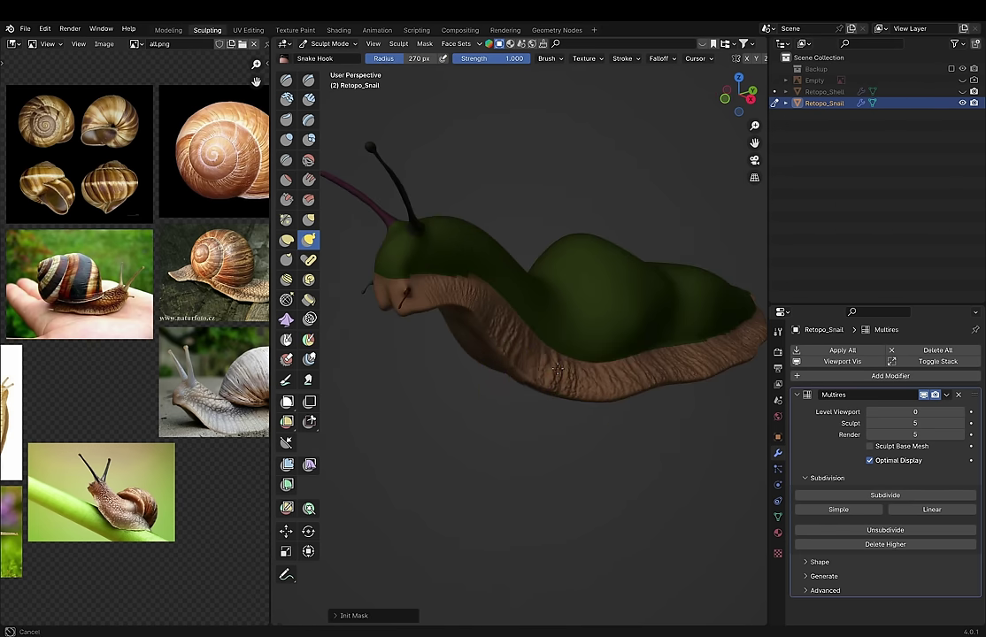
{"action": "key", "text": "f"}
{"action": "mouse_move", "coordinate": [566, 292]}
{"action": "left_mouse_down"}
{"action": "mouse_move", "coordinate": [611, 242]}
{"action": "mouse_move", "coordinate": [573, 319]}
{"action": "left_mouse_up"}
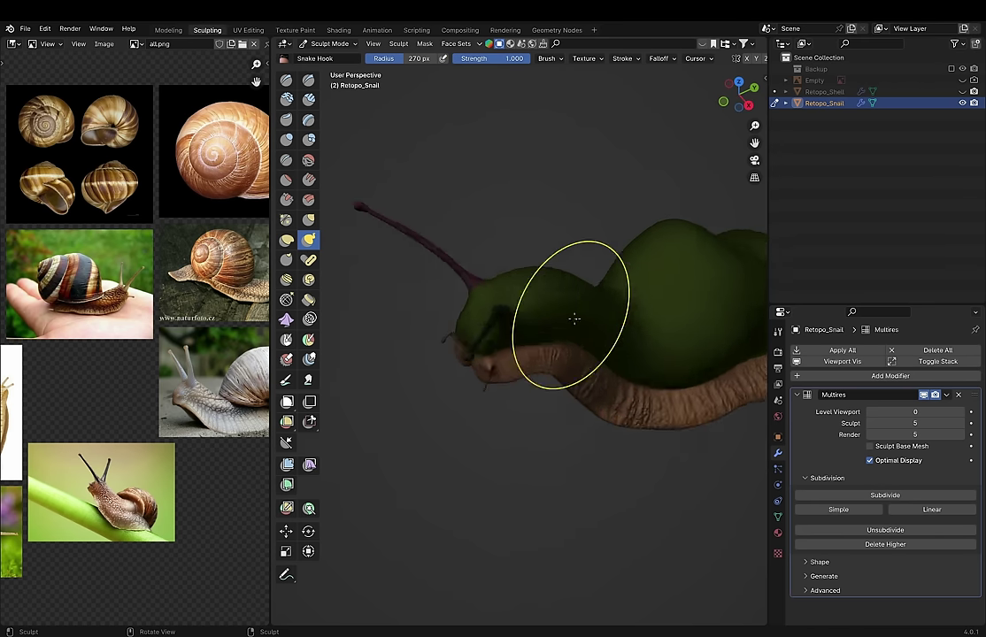
{"action": "key", "text": "m"}
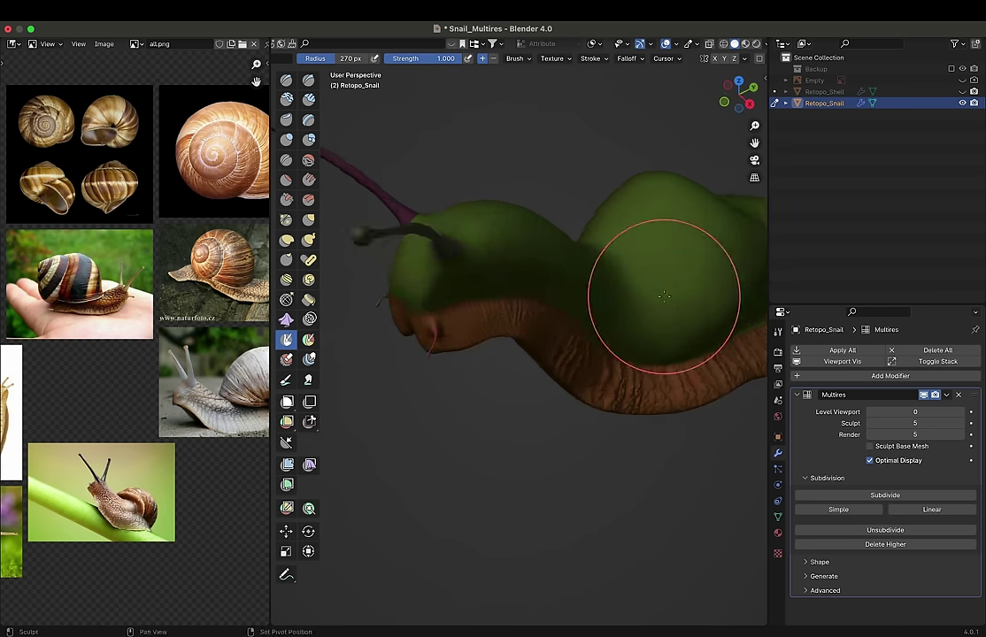
{"action": "mouse_move", "coordinate": [664, 297]}
{"action": "middle_mouse_down"}
{"action": "mouse_move", "coordinate": [485, 330]}
{"action": "mouse_move", "coordinate": [568, 308]}
{"action": "mouse_move", "coordinate": [495, 106]}
{"action": "mouse_move", "coordinate": [547, 307]}
{"action": "mouse_move", "coordinate": [373, 359]}
{"action": "mouse_move", "coordinate": [521, 308]}
{"action": "middle_mouse_up"}
{"action": "key", "text": "k"}
Step: Paint 36 px mask spots on the head and orbit around to check them
{"action": "key", "text": "f"}
{"action": "key", "text": "m"}
{"action": "left_click_drag", "start_coordinate": [494, 309], "coordinate": [502, 308]}
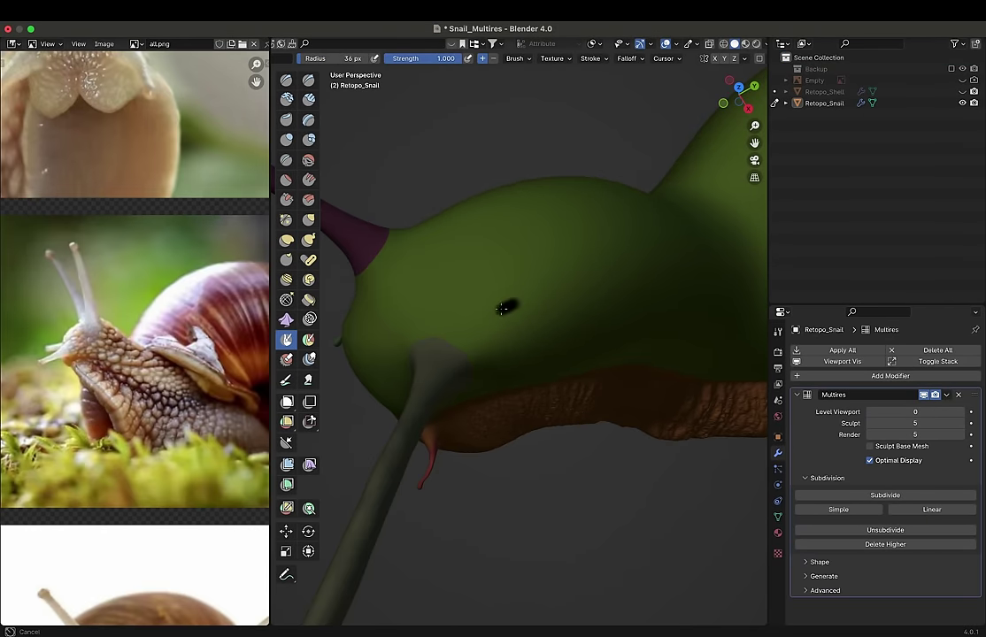
{"action": "middle_click_drag", "start_coordinate": [509, 292], "coordinate": [537, 293]}
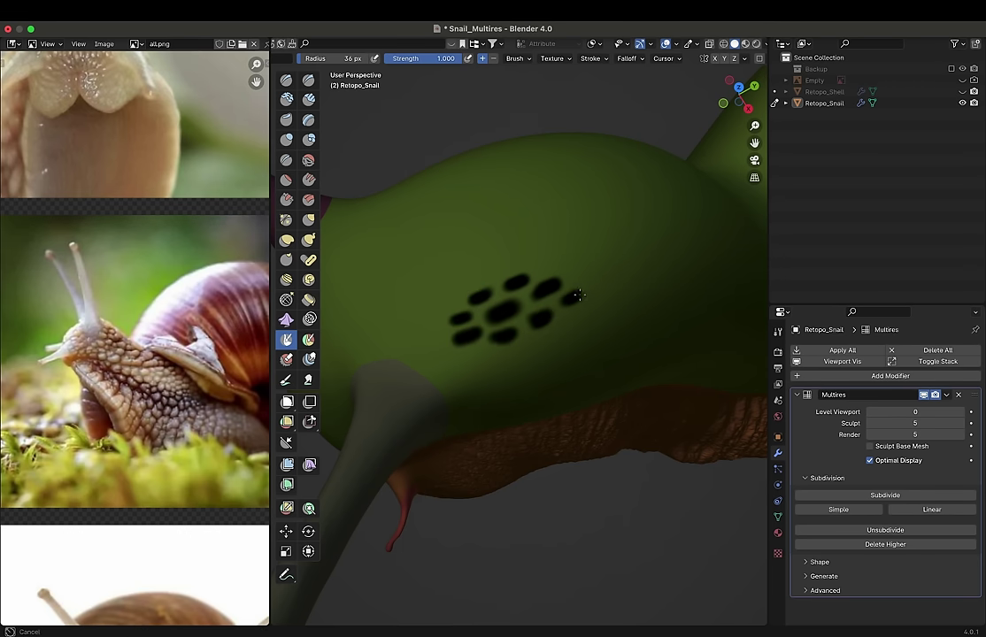
{"action": "middle_click_drag", "start_coordinate": [549, 255], "coordinate": [541, 273]}
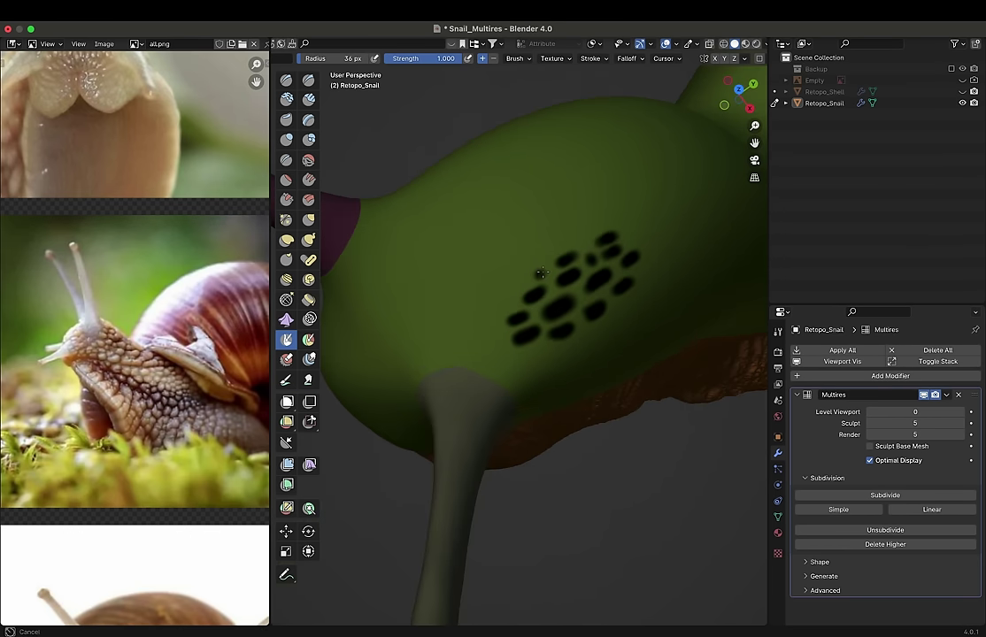
{"action": "mouse_move", "coordinate": [511, 307]}
{"action": "middle_mouse_down"}
{"action": "mouse_move", "coordinate": [484, 351]}
{"action": "mouse_move", "coordinate": [555, 366]}
{"action": "mouse_move", "coordinate": [604, 347]}
{"action": "mouse_move", "coordinate": [561, 325]}
{"action": "mouse_move", "coordinate": [489, 259]}
{"action": "middle_mouse_up"}
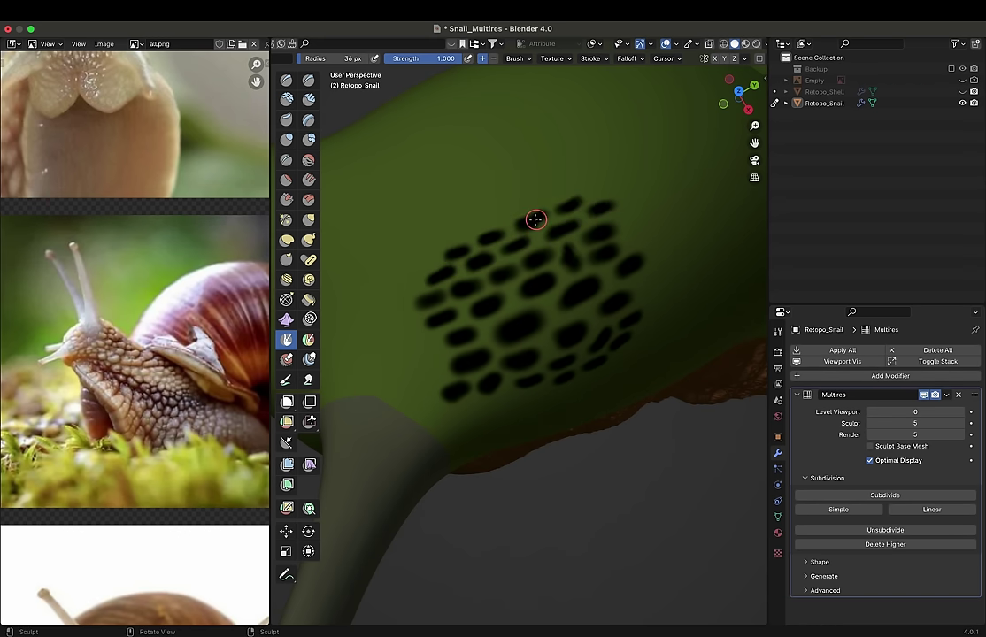
{"action": "middle_click_drag", "start_coordinate": [535, 220], "coordinate": [519, 319]}
{"action": "mouse_move", "coordinate": [457, 319]}
{"action": "middle_mouse_down"}
{"action": "mouse_move", "coordinate": [462, 240]}
{"action": "mouse_move", "coordinate": [549, 71]}
{"action": "middle_mouse_up"}
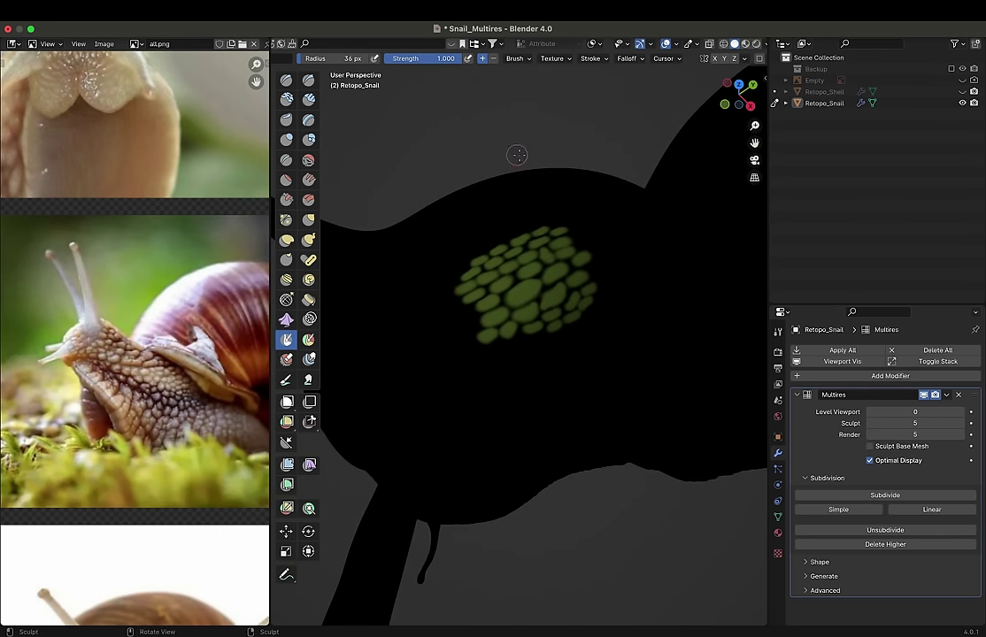
{"action": "scroll", "coordinate": [563, 66], "scroll_direction": "left", "scroll_amount": 2}
{"action": "scroll", "coordinate": [531, 62], "scroll_direction": "right", "scroll_amount": 3}
{"action": "scroll", "coordinate": [653, 62], "scroll_direction": "left", "scroll_amount": 3}
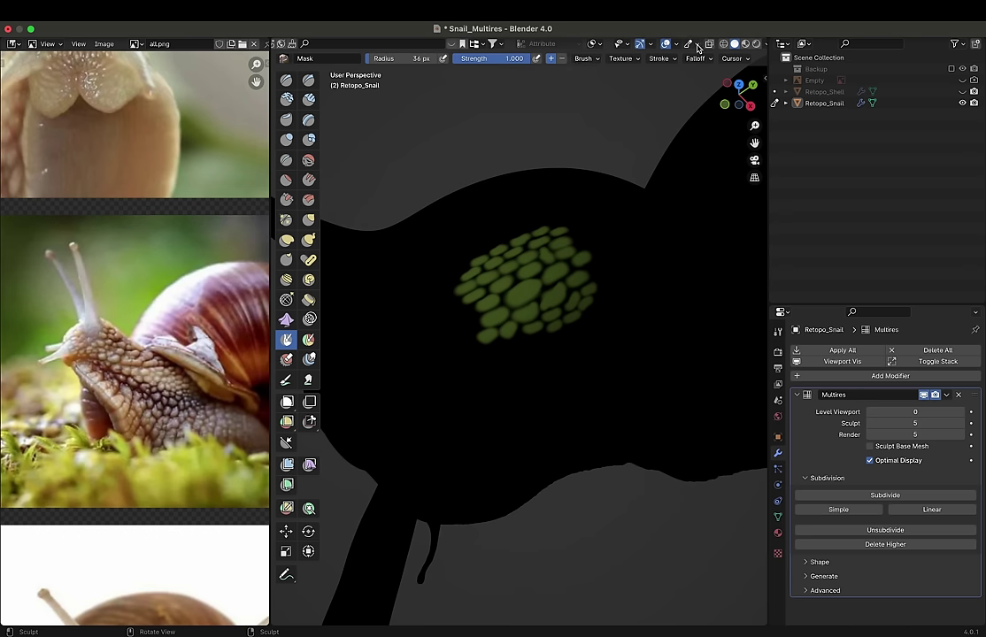
{"action": "scroll", "coordinate": [460, 44], "scroll_direction": "left", "scroll_amount": 4}
{"action": "left_click", "coordinate": [368, 43]}
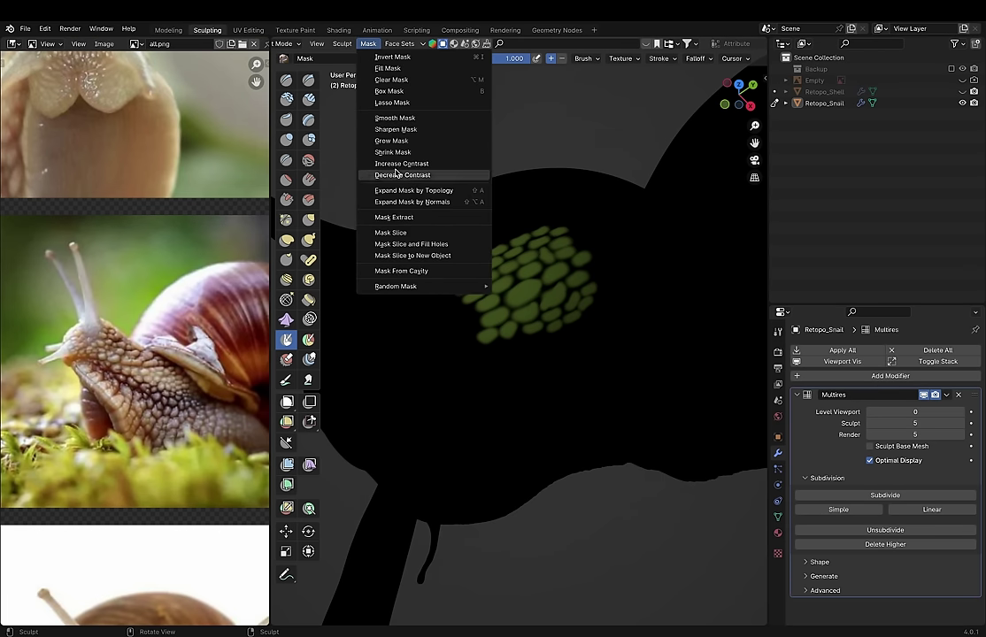
Step: Extract the unmasked spots into a mesh, inspect it alone, then delete it
{"action": "left_click", "coordinate": [394, 255]}
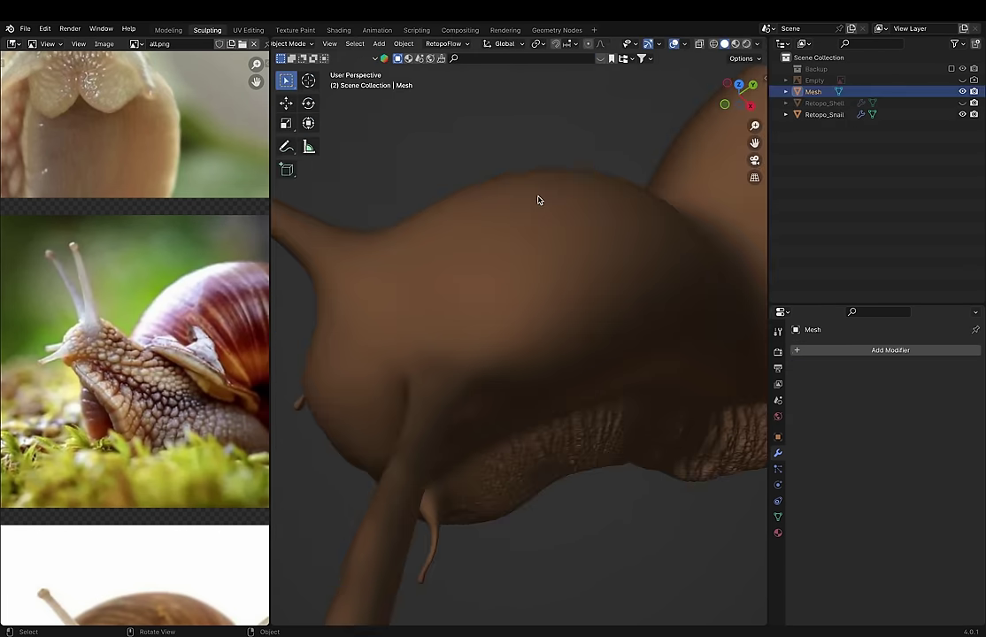
{"action": "key", "text": "shift+h"}
{"action": "key", "text": "ctrl+Tab"}
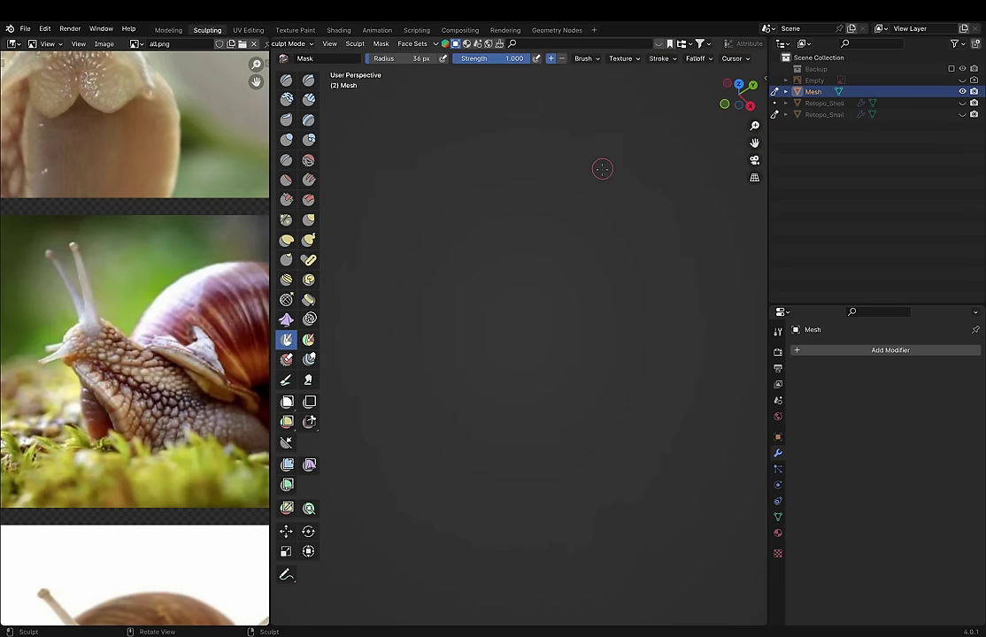
{"action": "key", "text": "ctrl+Tab"}
{"action": "key", "text": "ctrl+Tab"}
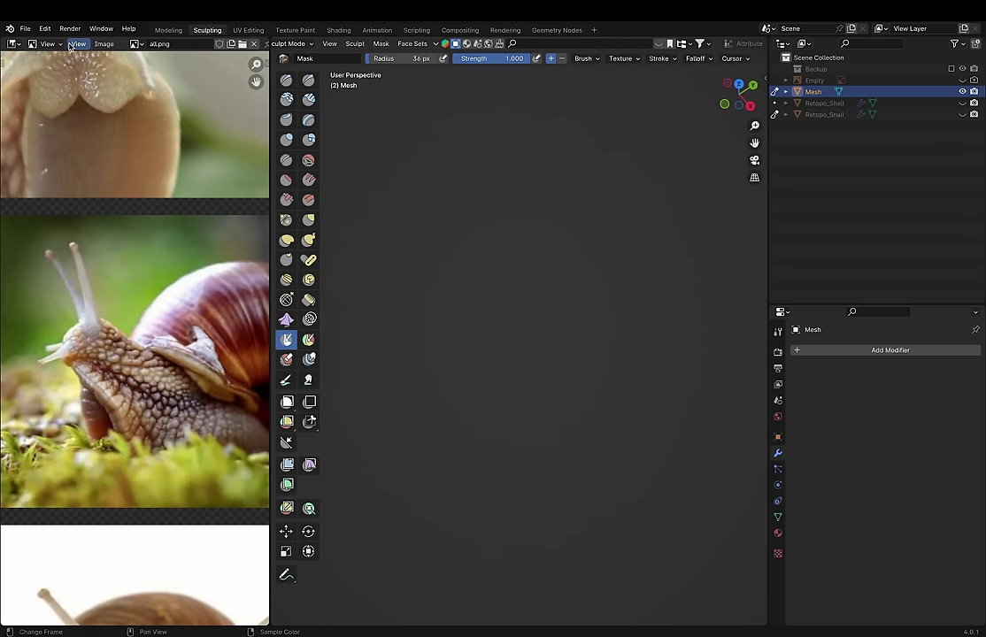
{"action": "left_click", "coordinate": [962, 115]}
{"action": "scroll", "coordinate": [651, 145], "scroll_direction": "up", "scroll_amount": 5}
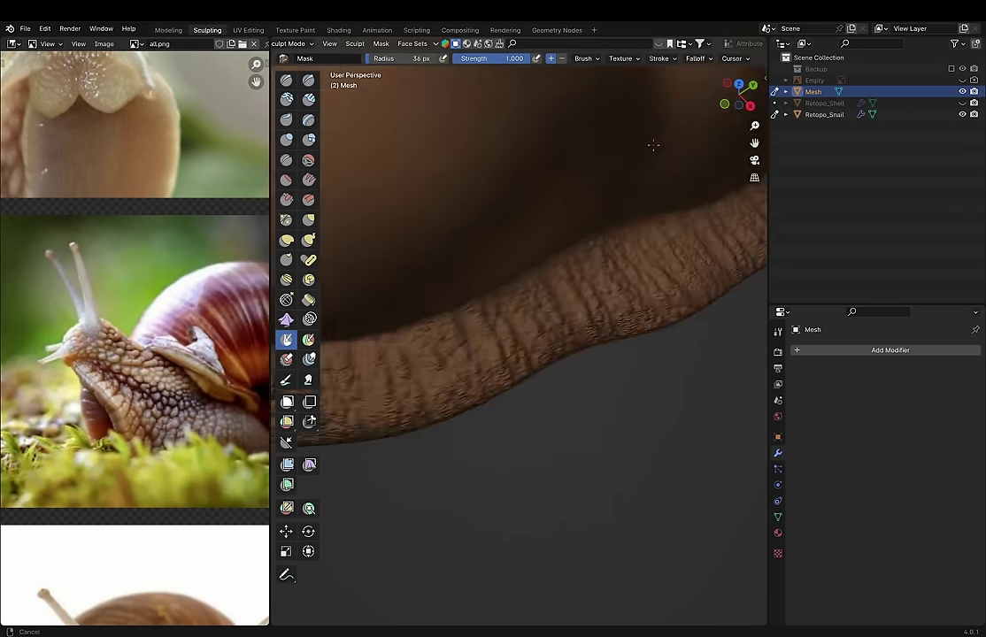
{"action": "scroll", "coordinate": [596, 217], "scroll_direction": "down", "scroll_amount": 3}
{"action": "key", "text": "x"}
Step: Reselect the snail body in Sculpt Mode and invert the mask back onto the spots
{"action": "left_click", "coordinate": [605, 186]}
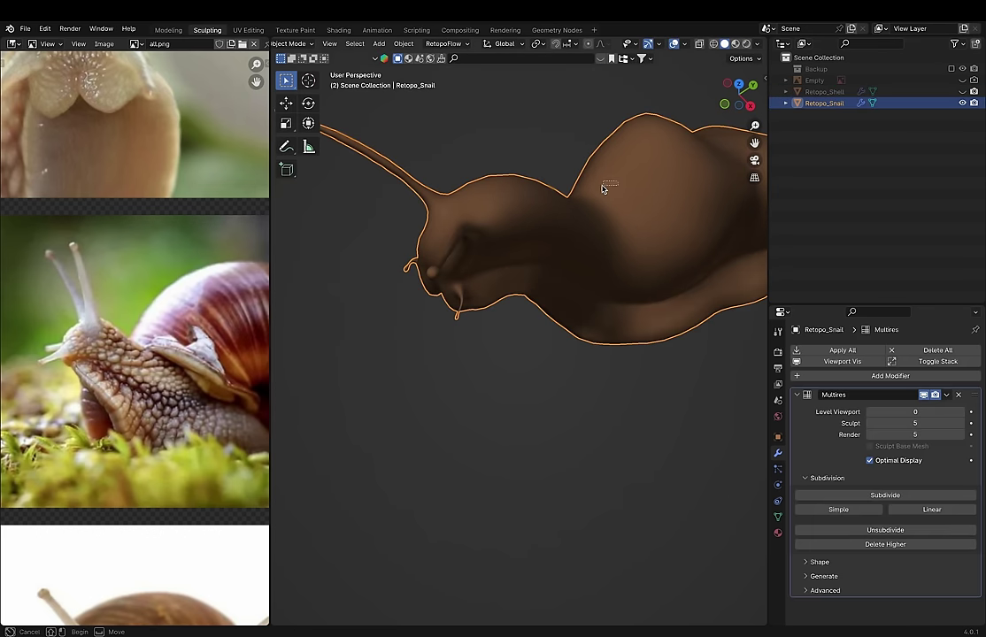
{"action": "key", "text": "ctrl+Tab"}
{"action": "left_click", "coordinate": [354, 43]}
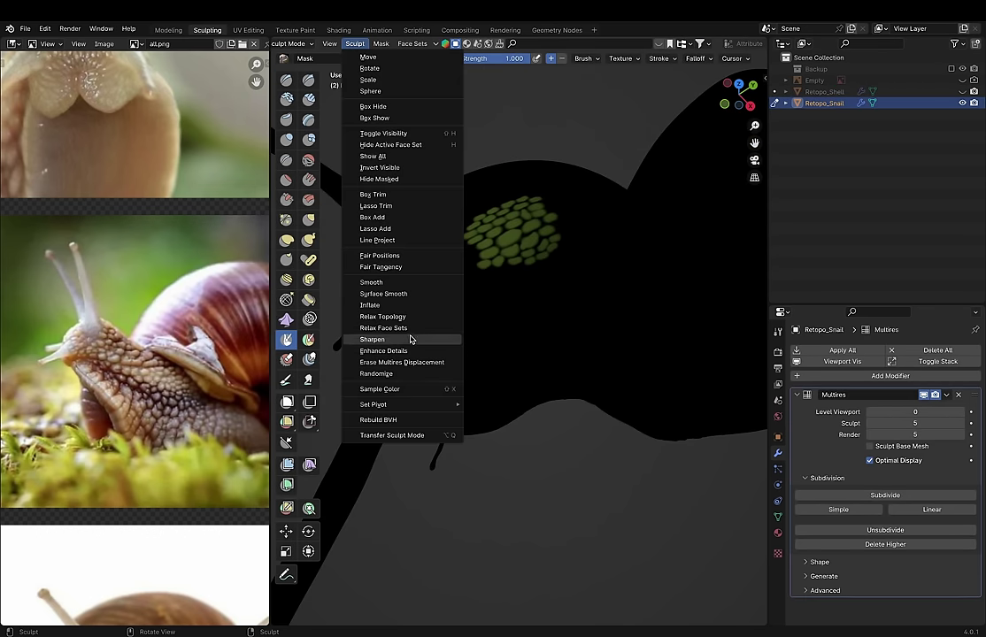
{"action": "left_click", "coordinate": [403, 314]}
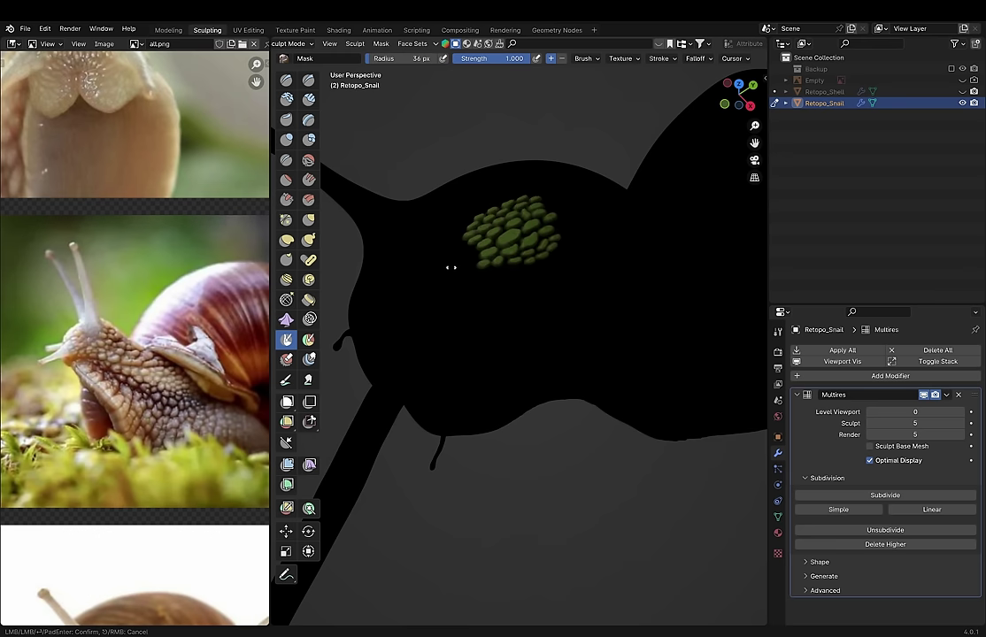
{"action": "key", "text": "k"}
{"action": "key", "text": "alt+m"}
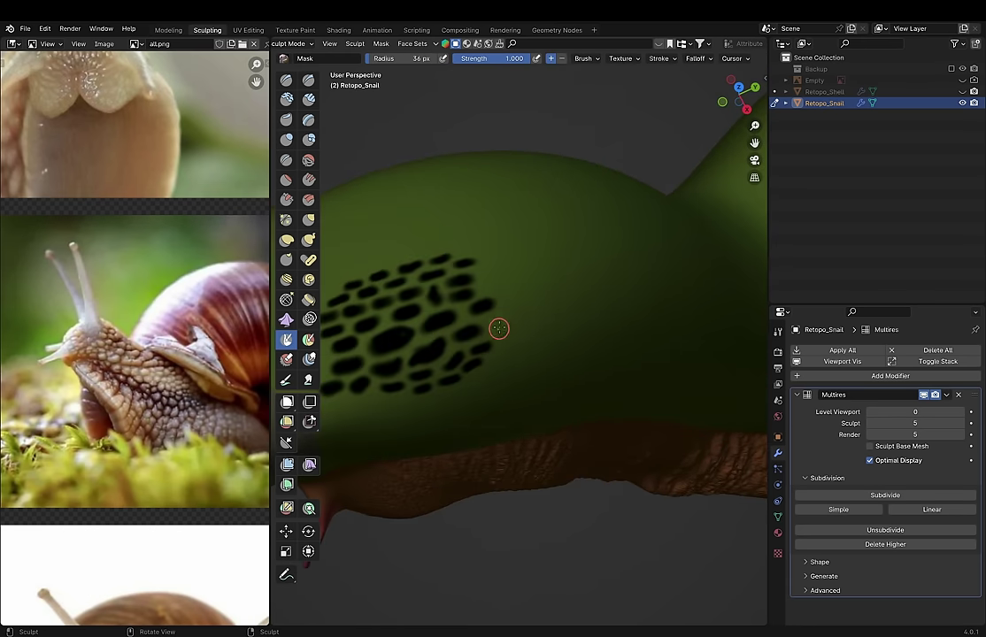
Step: Dab another mask spot on the body and check the brush falloff options
{"action": "mouse_move", "coordinate": [501, 282]}
{"action": "middle_mouse_down"}
{"action": "mouse_move", "coordinate": [526, 274]}
{"action": "mouse_move", "coordinate": [490, 279]}
{"action": "middle_mouse_up"}
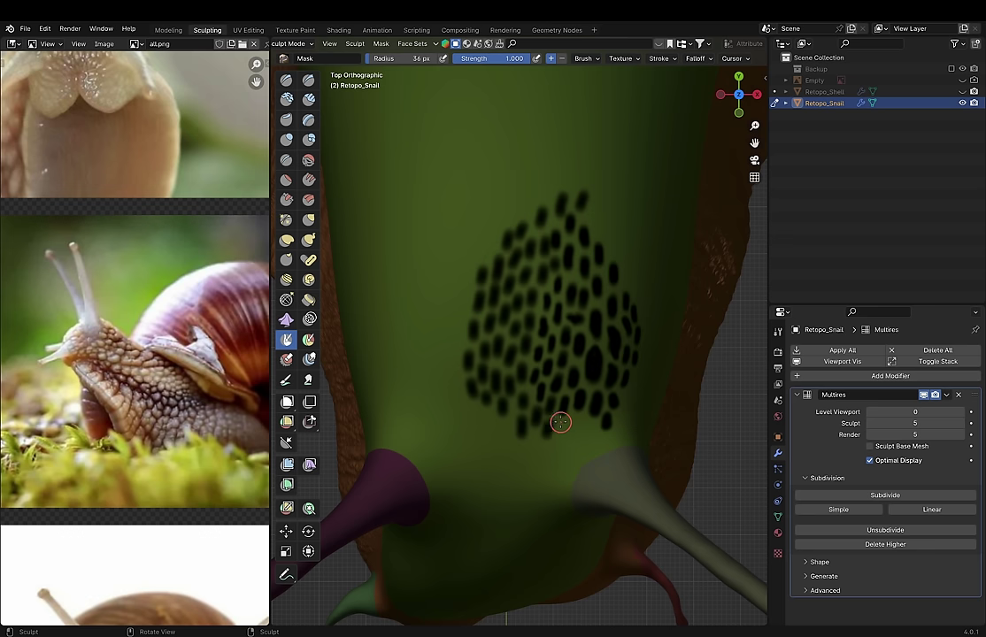
{"action": "middle_click_drag", "start_coordinate": [633, 390], "coordinate": [678, 313]}
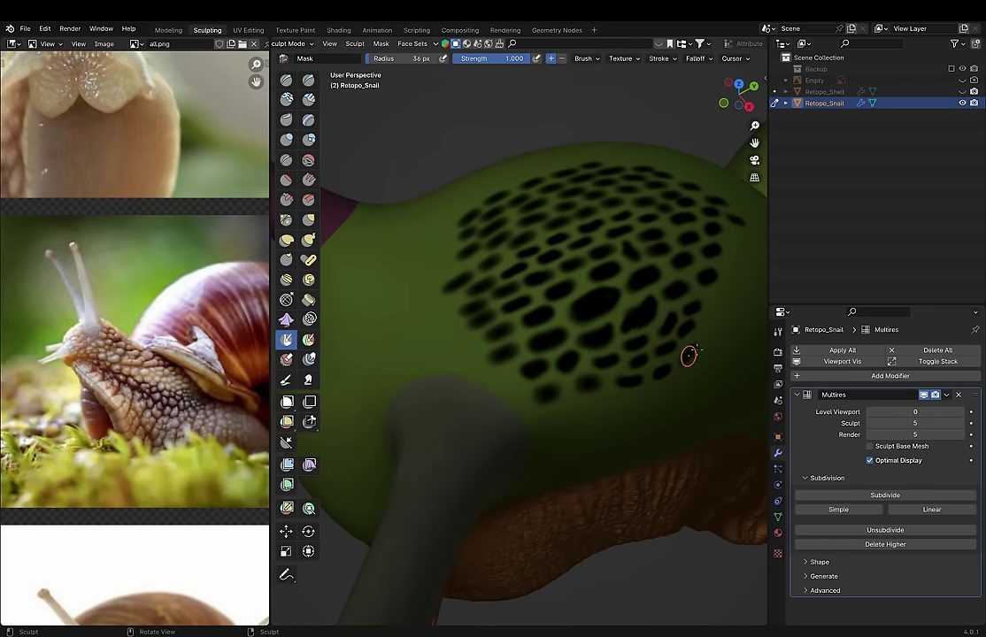
{"action": "mouse_move", "coordinate": [473, 356]}
{"action": "middle_mouse_down"}
{"action": "mouse_move", "coordinate": [478, 279]}
{"action": "mouse_move", "coordinate": [589, 251]}
{"action": "middle_mouse_up"}
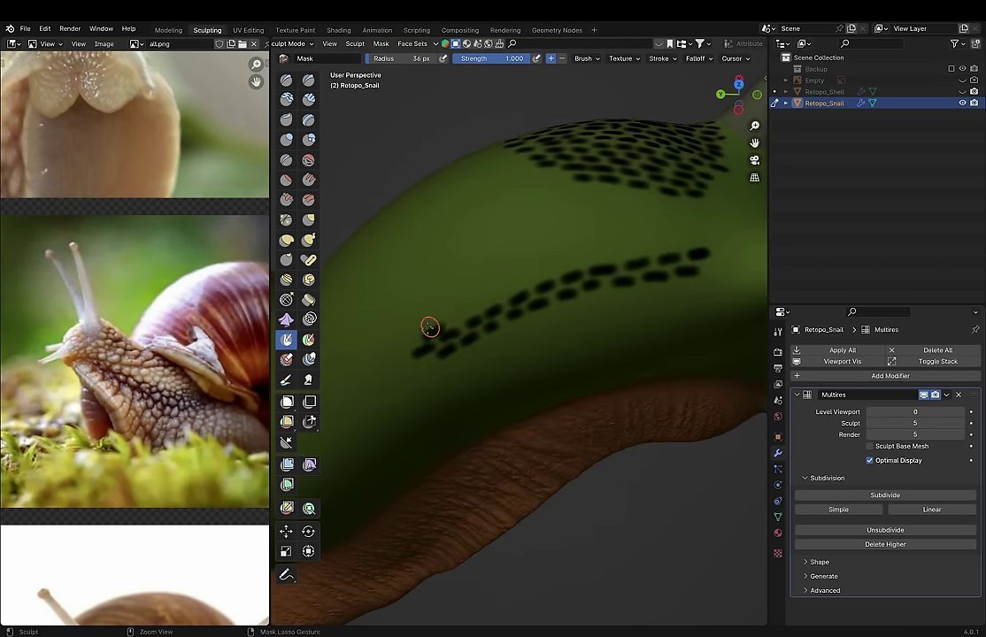
{"action": "mouse_move", "coordinate": [637, 254]}
{"action": "middle_mouse_down"}
{"action": "mouse_move", "coordinate": [628, 303]}
{"action": "mouse_move", "coordinate": [550, 296]}
{"action": "middle_mouse_up"}
{"action": "left_click_drag", "start_coordinate": [550, 295], "coordinate": [570, 278]}
{"action": "key", "text": "e"}
{"action": "left_click", "coordinate": [686, 211]}
Step: Orbit around to check the spot coverage, then invert the mask with Ctrl+I
{"action": "middle_click_drag", "start_coordinate": [655, 168], "coordinate": [599, 251]}
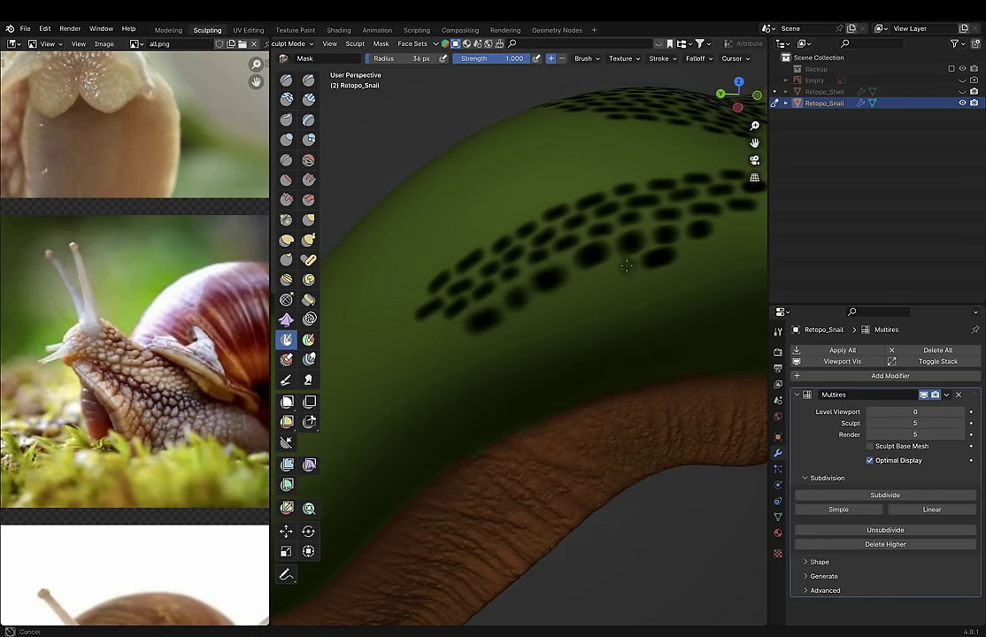
{"action": "middle_click_drag", "start_coordinate": [529, 320], "coordinate": [536, 286]}
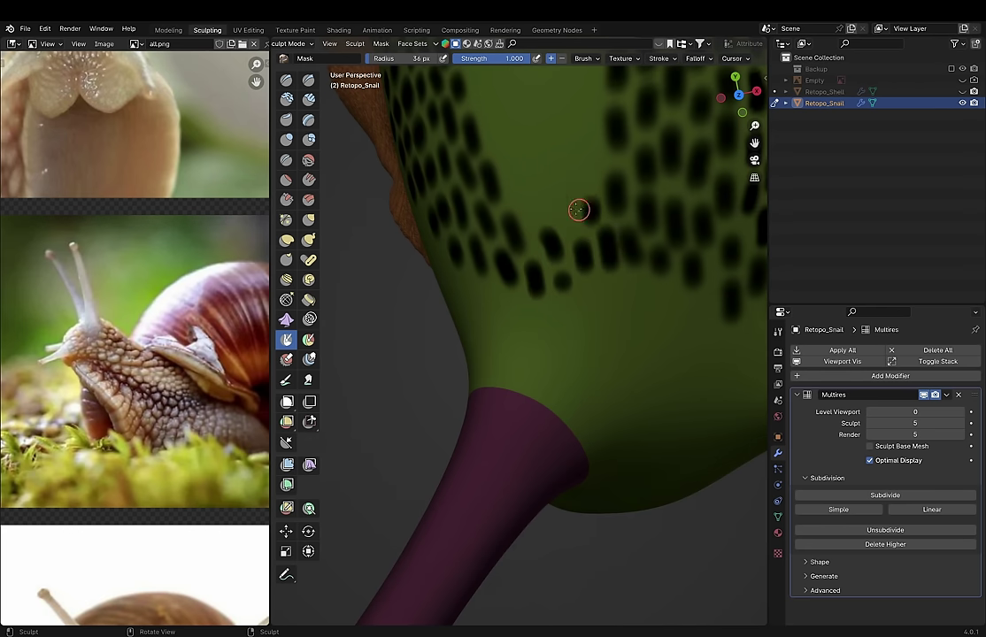
{"action": "middle_click_drag", "start_coordinate": [591, 168], "coordinate": [548, 350]}
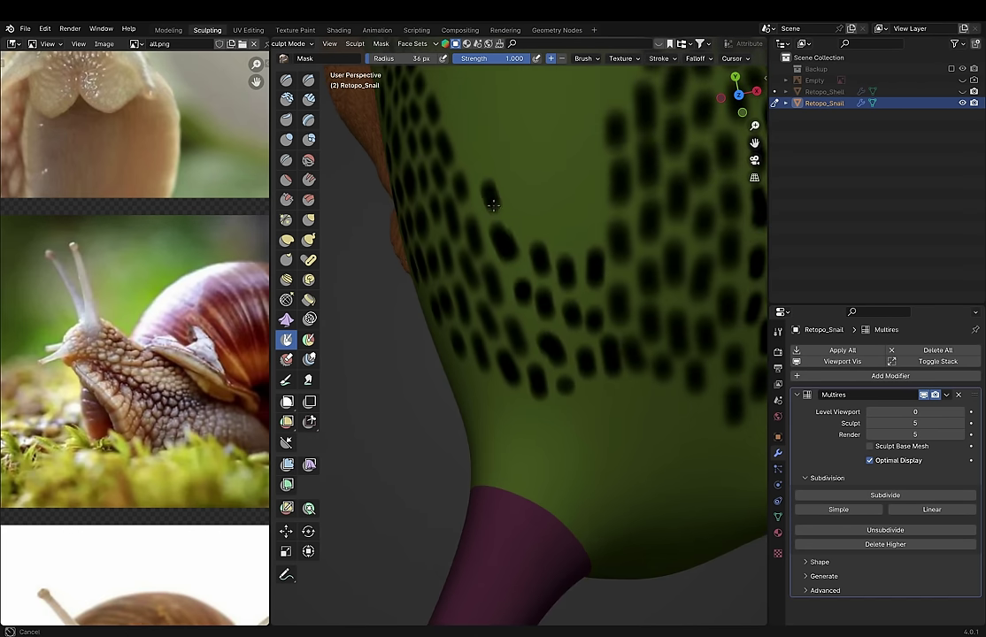
{"action": "middle_click_drag", "start_coordinate": [532, 183], "coordinate": [596, 250]}
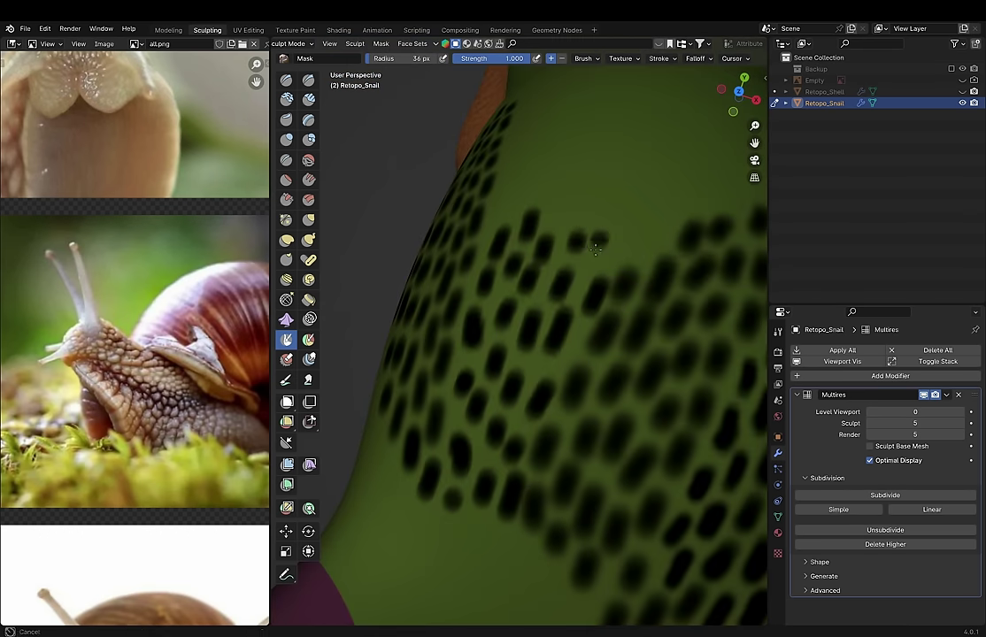
{"action": "middle_click_drag", "start_coordinate": [550, 157], "coordinate": [514, 214]}
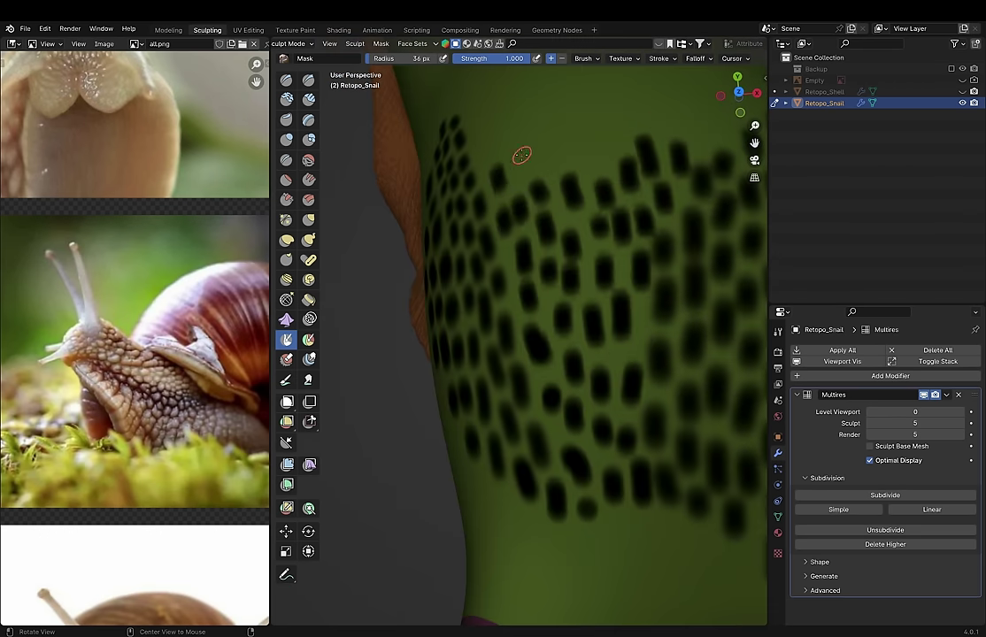
{"action": "middle_click_drag", "start_coordinate": [521, 155], "coordinate": [547, 188]}
{"action": "mouse_move", "coordinate": [697, 164]}
{"action": "middle_mouse_down"}
{"action": "mouse_move", "coordinate": [684, 190]}
{"action": "mouse_move", "coordinate": [561, 134]}
{"action": "middle_mouse_up"}
{"action": "mouse_move", "coordinate": [624, 264]}
{"action": "middle_mouse_down"}
{"action": "mouse_move", "coordinate": [554, 260]}
{"action": "mouse_move", "coordinate": [601, 274]}
{"action": "middle_mouse_up"}
{"action": "middle_click_drag", "start_coordinate": [559, 309], "coordinate": [555, 372]}
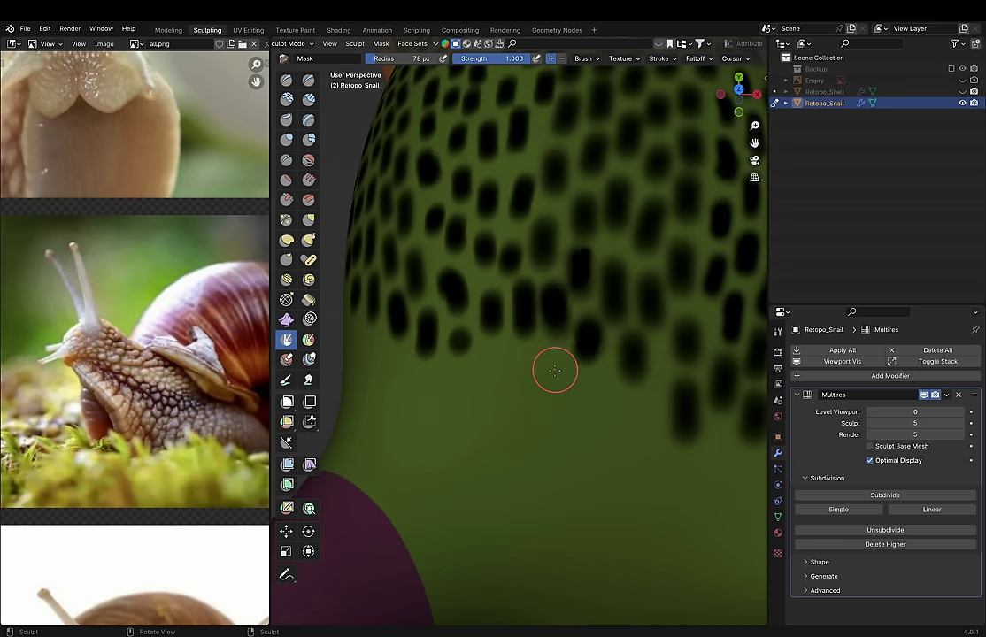
{"action": "scroll", "coordinate": [619, 418], "scroll_direction": "down", "scroll_amount": 3}
{"action": "key", "text": "ctrl+i"}
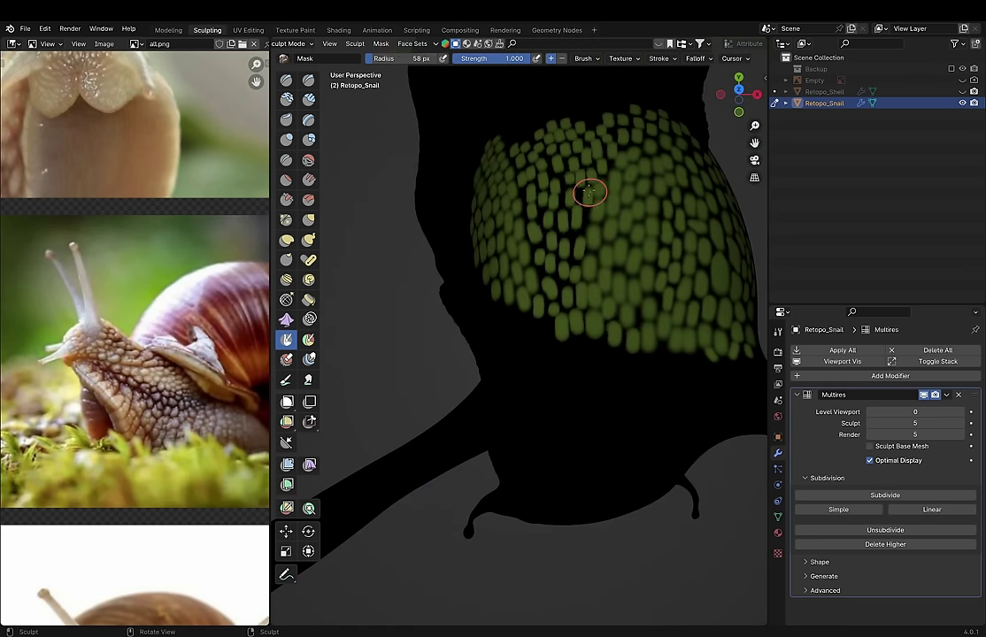
{"action": "left_click", "coordinate": [381, 44]}
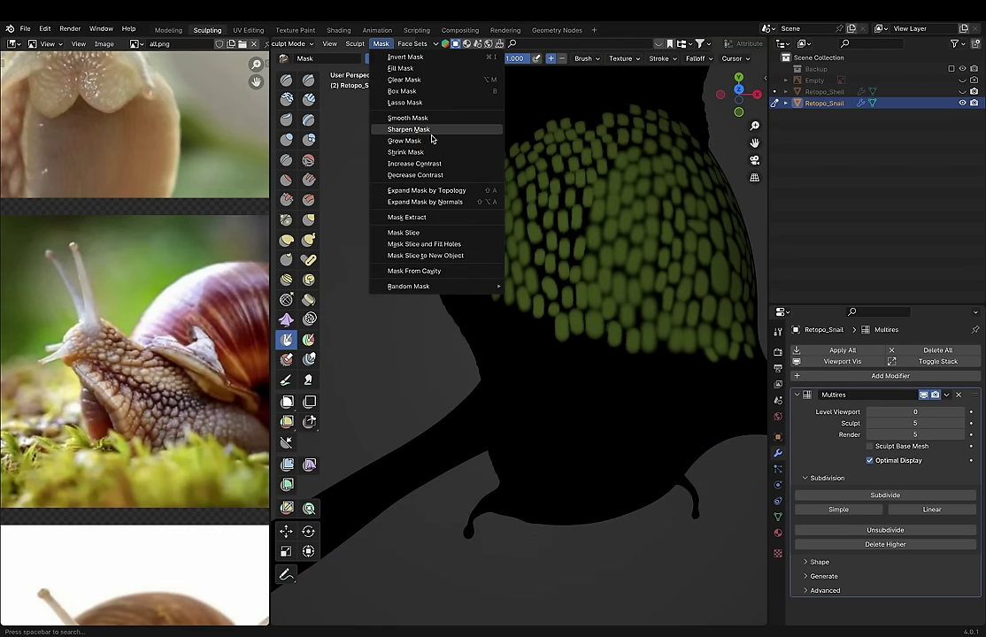
Step: Sharpen the spot mask and run a mesh filter so the unmasked spots bulge into scales
{"action": "left_click", "coordinate": [431, 131]}
{"action": "mouse_move", "coordinate": [431, 131]}
{"action": "middle_mouse_down"}
{"action": "mouse_move", "coordinate": [425, 122]}
{"action": "mouse_move", "coordinate": [462, 214]}
{"action": "middle_mouse_up"}
{"action": "left_click", "coordinate": [355, 44]}
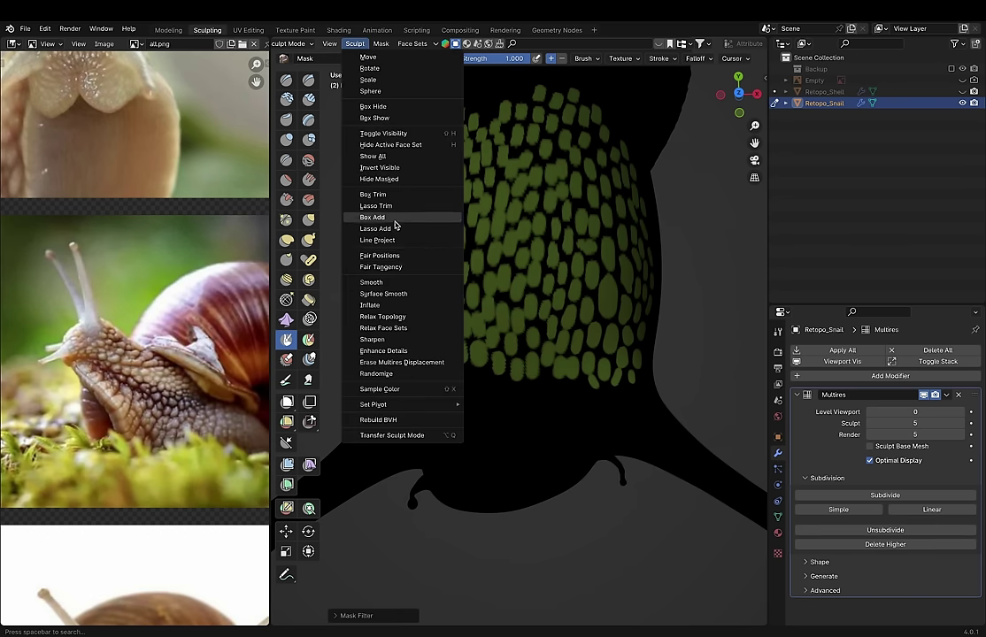
{"action": "left_click", "coordinate": [391, 295]}
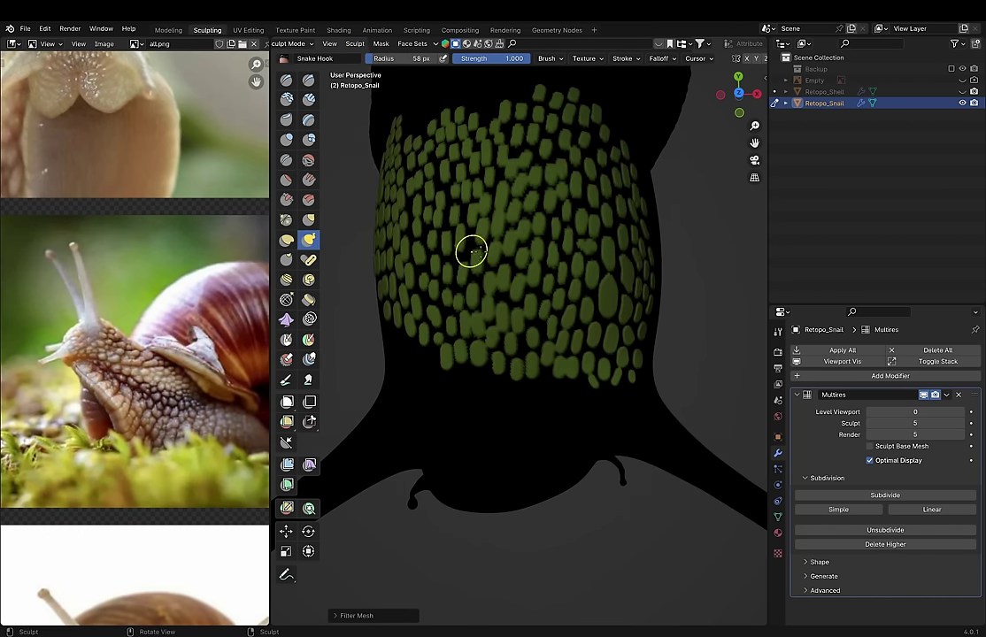
{"action": "mouse_move", "coordinate": [498, 261]}
{"action": "middle_mouse_down"}
{"action": "mouse_move", "coordinate": [546, 335]}
{"action": "mouse_move", "coordinate": [532, 246]}
{"action": "mouse_move", "coordinate": [568, 206]}
{"action": "mouse_move", "coordinate": [607, 281]}
{"action": "middle_mouse_up"}
Step: Save Snail_Multires, hide the brown foot face set, and set the brush radius to 46 px
{"action": "key", "text": "ctrl+s"}
{"action": "key", "text": "shift+h"}
{"action": "key", "text": "k"}
{"action": "scroll", "coordinate": [484, 273], "scroll_direction": "up", "scroll_amount": 4}
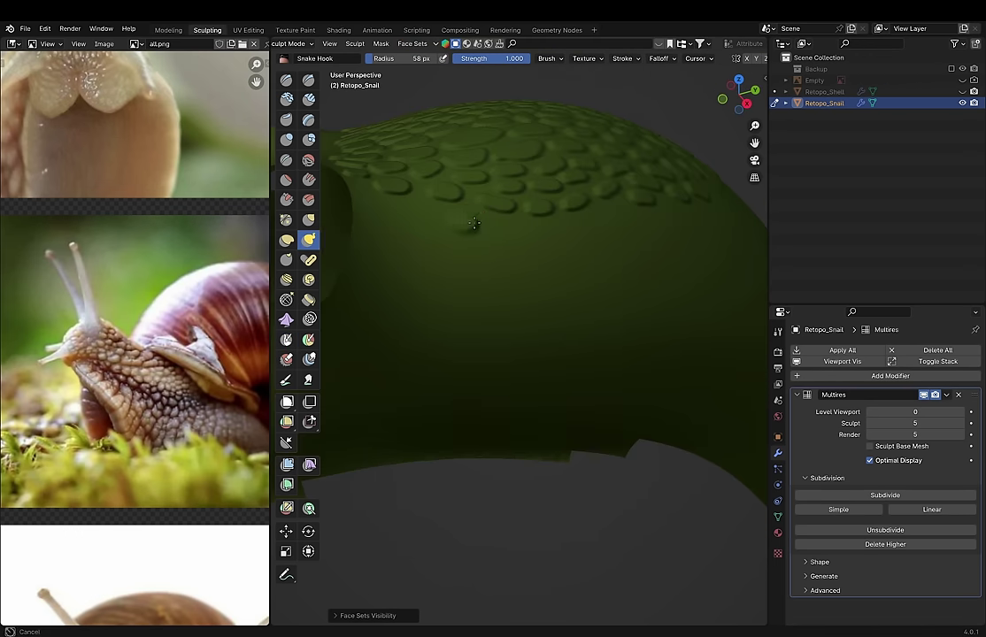
{"action": "left_click", "coordinate": [446, 227]}
{"action": "middle_click_drag", "start_coordinate": [446, 226], "coordinate": [404, 206]}
Step: Orbit around the scaled snail body to inspect the scales and the body's opening
{"action": "mouse_move", "coordinate": [601, 208]}
{"action": "middle_mouse_down"}
{"action": "mouse_move", "coordinate": [499, 240]}
{"action": "mouse_move", "coordinate": [537, 230]}
{"action": "mouse_move", "coordinate": [515, 283]}
{"action": "mouse_move", "coordinate": [487, 282]}
{"action": "mouse_move", "coordinate": [559, 233]}
{"action": "mouse_move", "coordinate": [548, 165]}
{"action": "mouse_move", "coordinate": [521, 235]}
{"action": "mouse_move", "coordinate": [560, 227]}
{"action": "mouse_move", "coordinate": [586, 267]}
{"action": "middle_mouse_up"}
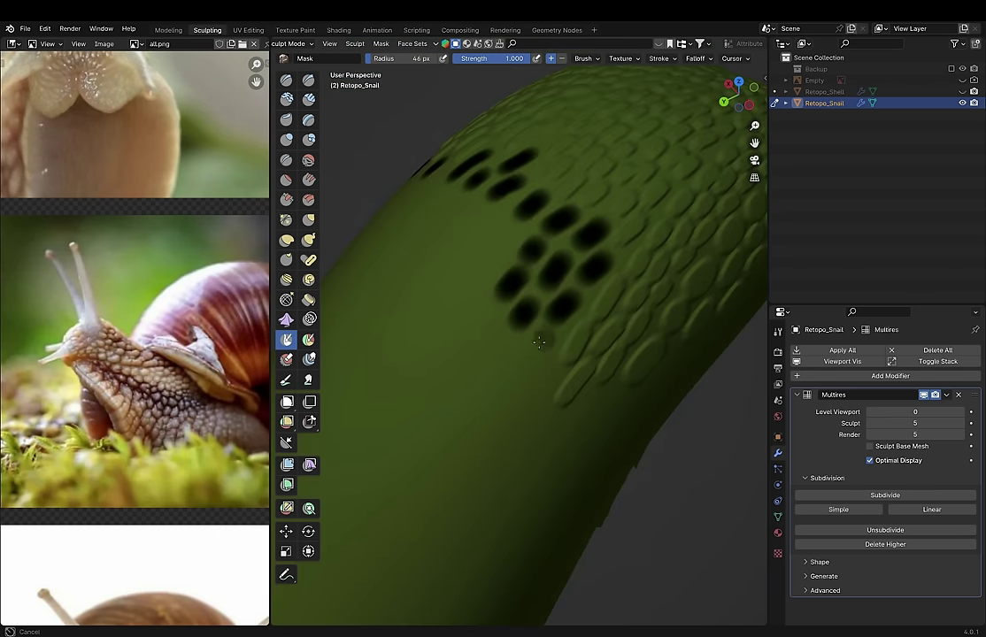
{"action": "mouse_move", "coordinate": [491, 317]}
{"action": "middle_mouse_down"}
{"action": "mouse_move", "coordinate": [482, 242]}
{"action": "mouse_move", "coordinate": [483, 346]}
{"action": "mouse_move", "coordinate": [531, 273]}
{"action": "middle_mouse_up"}
{"action": "mouse_move", "coordinate": [525, 331]}
{"action": "middle_mouse_down"}
{"action": "mouse_move", "coordinate": [639, 245]}
{"action": "mouse_move", "coordinate": [596, 214]}
{"action": "middle_mouse_up"}
{"action": "mouse_move", "coordinate": [669, 149]}
{"action": "middle_mouse_down"}
{"action": "mouse_move", "coordinate": [634, 169]}
{"action": "mouse_move", "coordinate": [641, 193]}
{"action": "middle_mouse_up"}
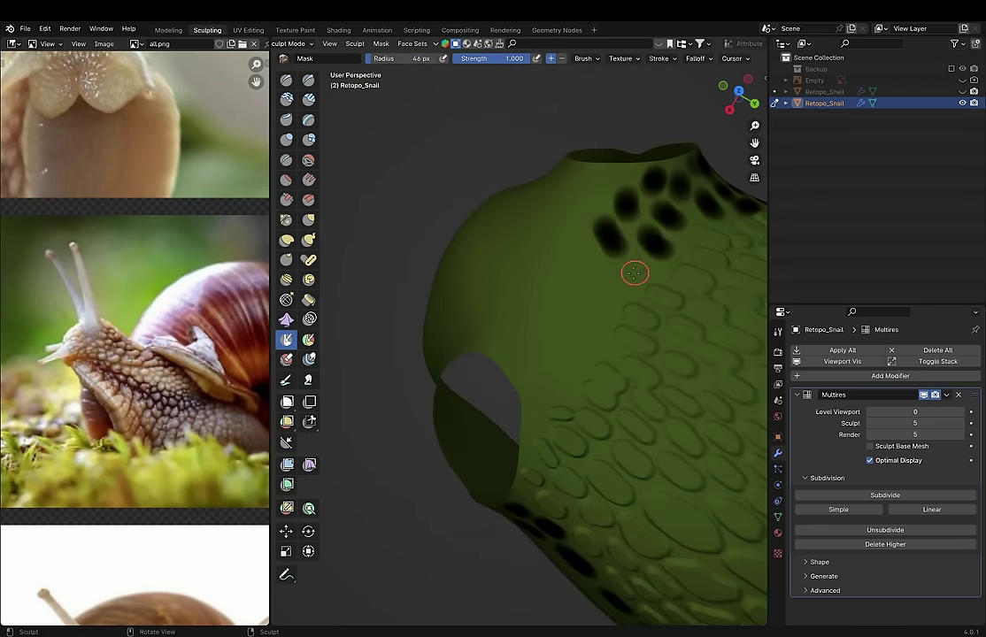
{"action": "middle_click_drag", "start_coordinate": [634, 274], "coordinate": [534, 278]}
{"action": "mouse_move", "coordinate": [626, 306]}
{"action": "middle_mouse_down"}
{"action": "mouse_move", "coordinate": [579, 284]}
{"action": "mouse_move", "coordinate": [479, 392]}
{"action": "mouse_move", "coordinate": [546, 341]}
{"action": "middle_mouse_up"}
{"action": "mouse_move", "coordinate": [639, 364]}
{"action": "middle_mouse_down"}
{"action": "mouse_move", "coordinate": [684, 383]}
{"action": "mouse_move", "coordinate": [529, 345]}
{"action": "mouse_move", "coordinate": [532, 287]}
{"action": "mouse_move", "coordinate": [425, 284]}
{"action": "mouse_move", "coordinate": [452, 312]}
{"action": "mouse_move", "coordinate": [381, 296]}
{"action": "mouse_move", "coordinate": [478, 288]}
{"action": "mouse_move", "coordinate": [458, 143]}
{"action": "mouse_move", "coordinate": [427, 223]}
{"action": "middle_mouse_up"}
{"action": "mouse_move", "coordinate": [437, 306]}
{"action": "middle_mouse_down"}
{"action": "mouse_move", "coordinate": [476, 286]}
{"action": "mouse_move", "coordinate": [447, 302]}
{"action": "mouse_move", "coordinate": [489, 359]}
{"action": "middle_mouse_up"}
{"action": "scroll", "coordinate": [455, 360], "scroll_direction": "up", "scroll_amount": 3}
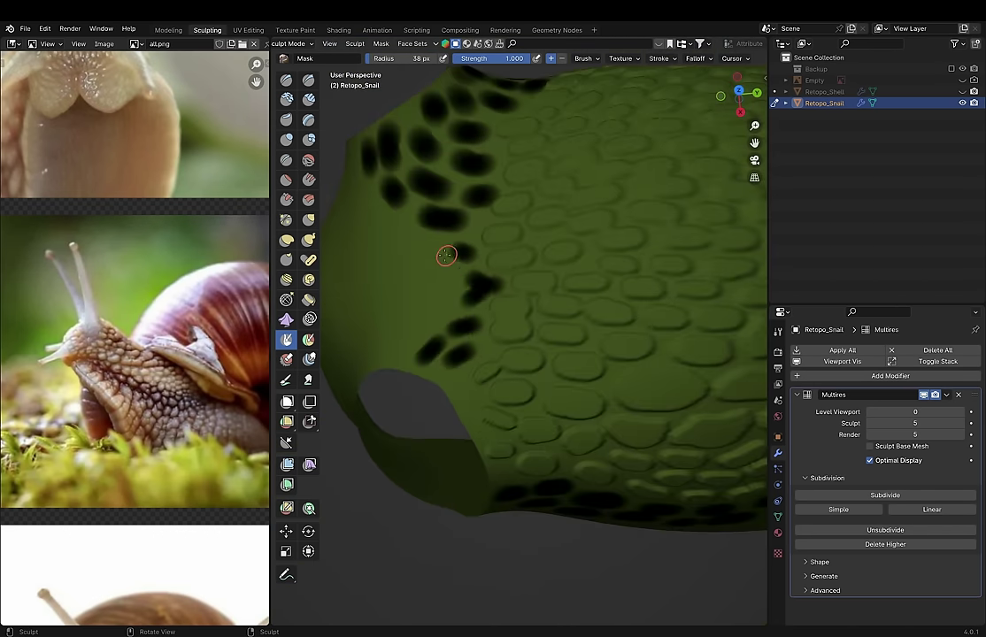
{"action": "middle_click_drag", "start_coordinate": [394, 338], "coordinate": [440, 349]}
{"action": "middle_click_drag", "start_coordinate": [454, 387], "coordinate": [450, 387]}
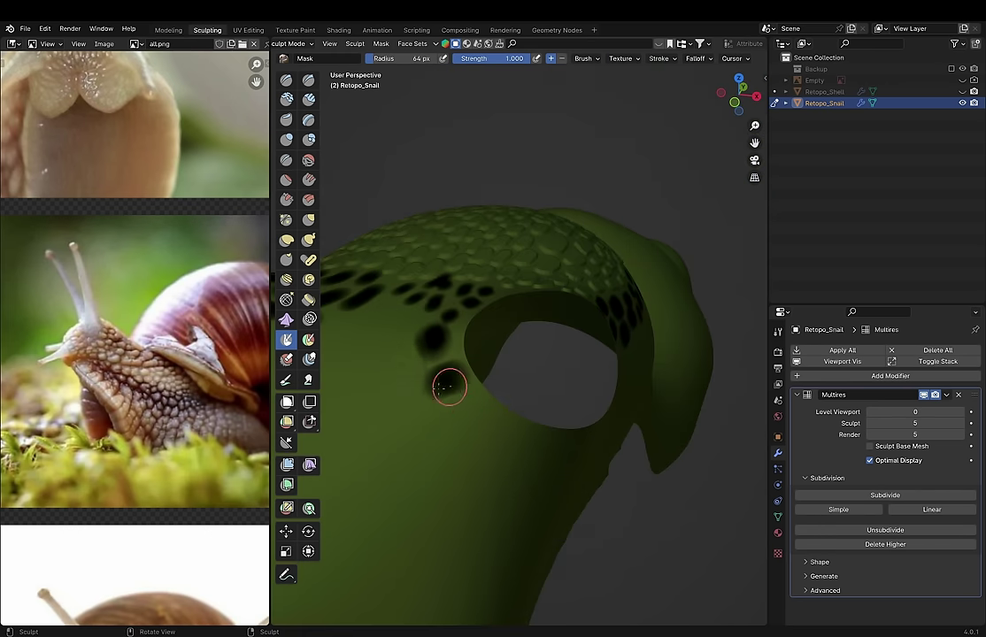
{"action": "mouse_move", "coordinate": [476, 427]}
{"action": "middle_mouse_down"}
{"action": "mouse_move", "coordinate": [469, 418]}
{"action": "mouse_move", "coordinate": [560, 390]}
{"action": "middle_mouse_up"}
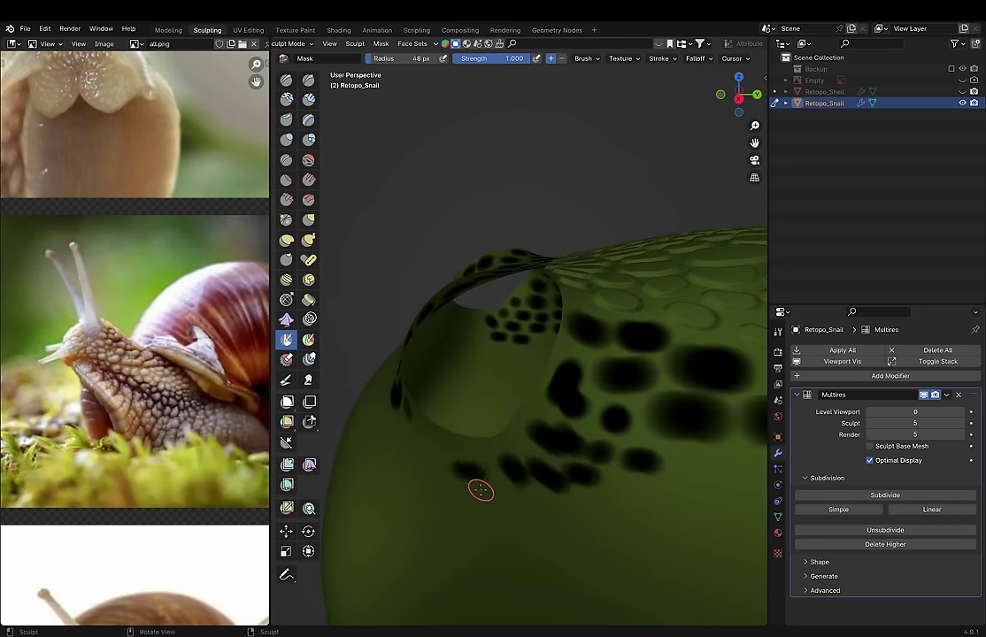
{"action": "middle_click_drag", "start_coordinate": [481, 491], "coordinate": [459, 439]}
{"action": "mouse_move", "coordinate": [534, 451]}
{"action": "middle_mouse_down"}
{"action": "mouse_move", "coordinate": [469, 381]}
{"action": "mouse_move", "coordinate": [544, 345]}
{"action": "middle_mouse_up"}
Step: Clear the mask from the body and switch to the Snake Hook brush
{"action": "left_click", "coordinate": [330, 44]}
{"action": "left_click", "coordinate": [372, 218]}
{"action": "key", "text": "Escape"}
{"action": "key", "text": "k"}
{"action": "mouse_move", "coordinate": [471, 249]}
{"action": "middle_mouse_down"}
{"action": "mouse_move", "coordinate": [513, 345]}
{"action": "mouse_move", "coordinate": [530, 284]}
{"action": "mouse_move", "coordinate": [559, 256]}
{"action": "mouse_move", "coordinate": [459, 363]}
{"action": "mouse_move", "coordinate": [531, 274]}
{"action": "mouse_move", "coordinate": [583, 297]}
{"action": "mouse_move", "coordinate": [553, 303]}
{"action": "mouse_move", "coordinate": [542, 293]}
{"action": "middle_mouse_up"}
{"action": "scroll", "coordinate": [559, 256], "scroll_direction": "down", "scroll_amount": 4}
Step: Try the Creature_Skin_46 and _35 brush presets, settling on Creature_Skin_04
{"action": "key", "text": "x"}
{"action": "left_click", "coordinate": [285, 58]}
{"action": "left_click", "coordinate": [615, 193]}
{"action": "left_click", "coordinate": [285, 58]}
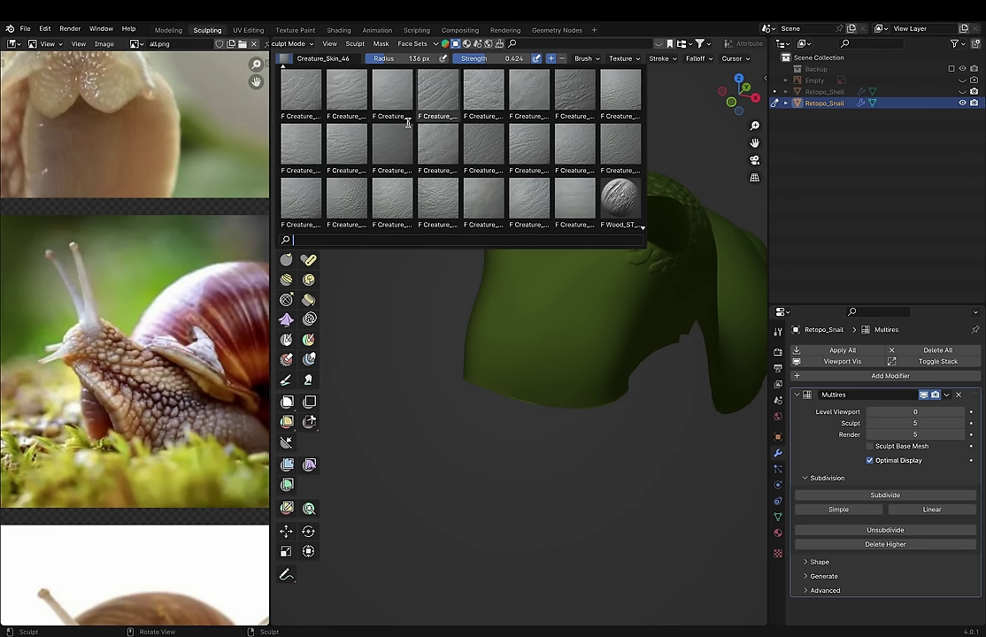
{"action": "left_click", "coordinate": [411, 123]}
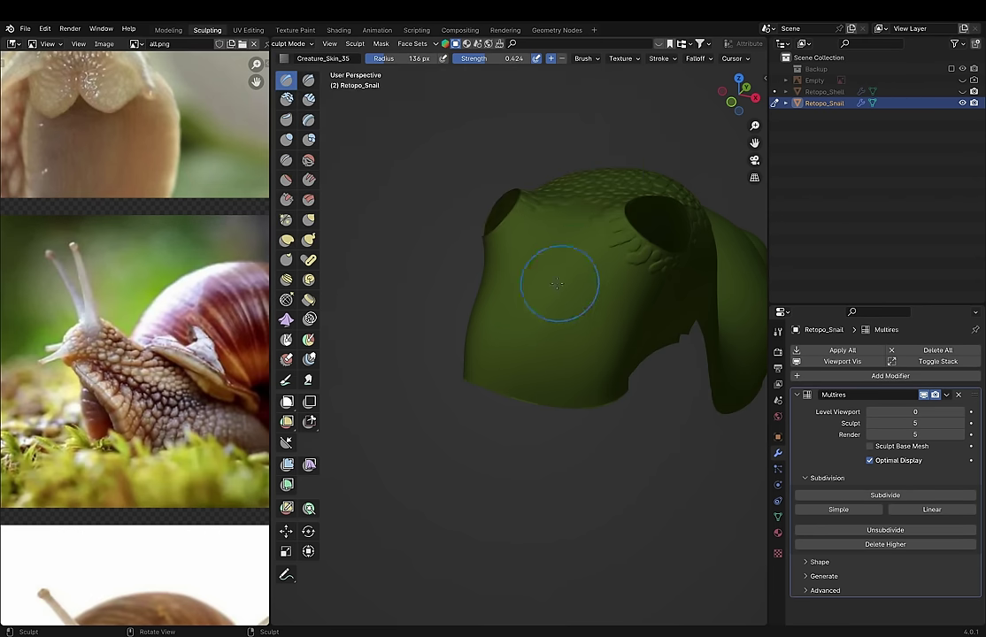
{"action": "left_click", "coordinate": [285, 58]}
{"action": "type", "text": "crea"}
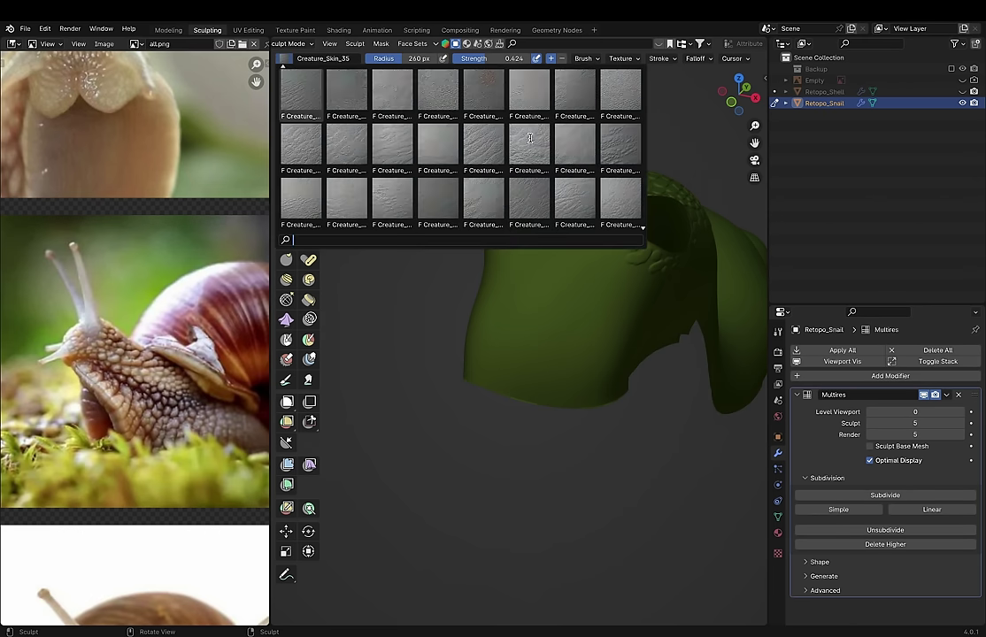
{"action": "left_click", "coordinate": [447, 102]}
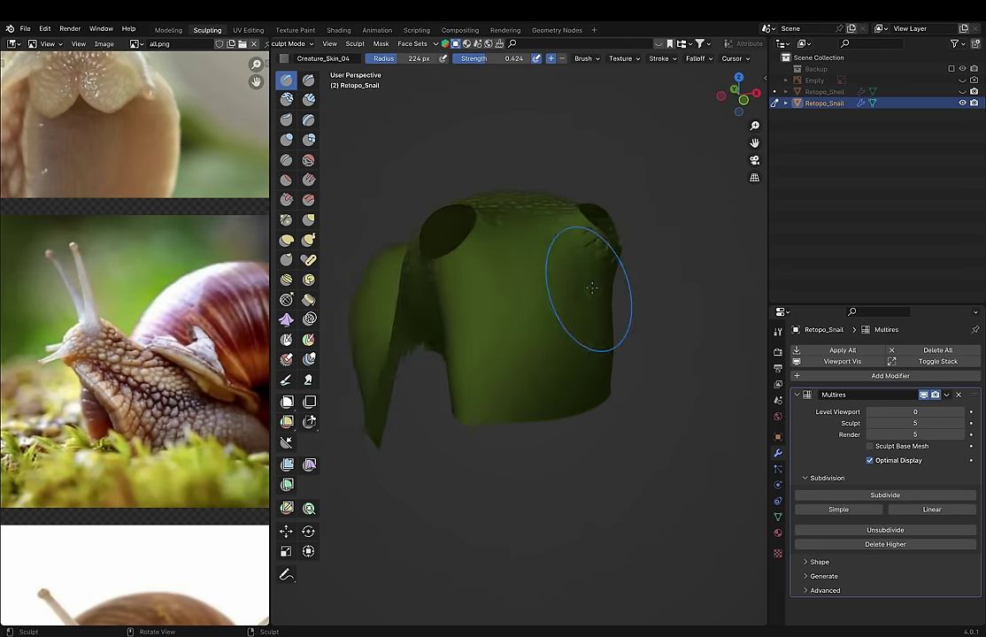
Step: Inspect the head top, underside and front, and adjust the skin brush radius
{"action": "middle_click_drag", "start_coordinate": [589, 309], "coordinate": [440, 354]}
{"action": "scroll", "coordinate": [440, 354], "scroll_direction": "down", "scroll_amount": 3}
{"action": "middle_click_drag", "start_coordinate": [551, 297], "coordinate": [524, 396]}
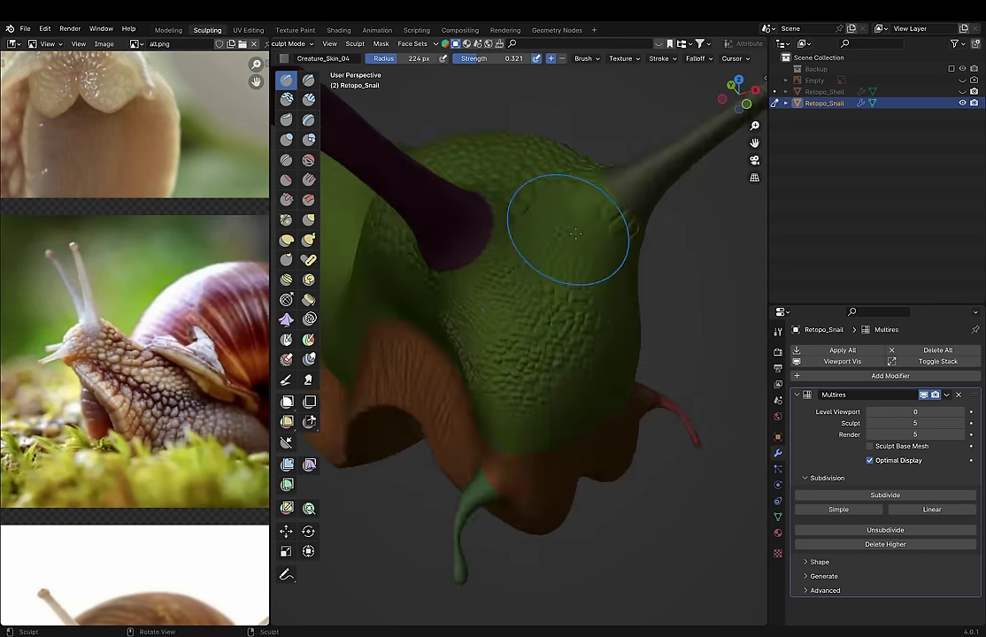
{"action": "scroll", "coordinate": [640, 303], "scroll_direction": "up", "scroll_amount": 3}
{"action": "middle_click_drag", "start_coordinate": [640, 303], "coordinate": [605, 336]}
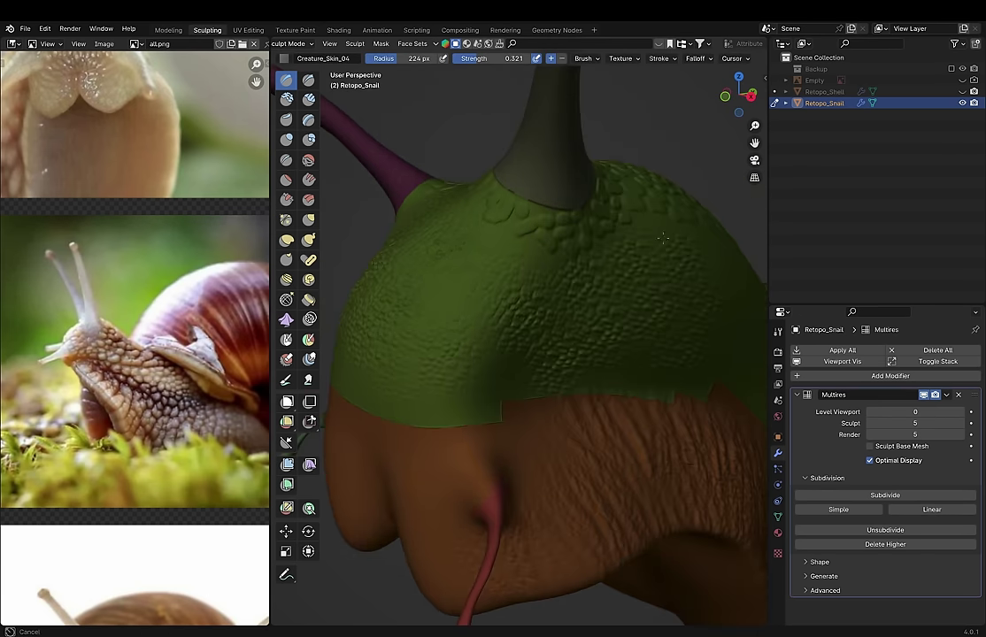
{"action": "mouse_move", "coordinate": [471, 391]}
{"action": "middle_mouse_down"}
{"action": "mouse_move", "coordinate": [569, 329]}
{"action": "mouse_move", "coordinate": [572, 286]}
{"action": "mouse_move", "coordinate": [459, 271]}
{"action": "mouse_move", "coordinate": [583, 264]}
{"action": "mouse_move", "coordinate": [496, 159]}
{"action": "middle_mouse_up"}
{"action": "left_click", "coordinate": [283, 58]}
{"action": "left_click", "coordinate": [478, 146]}
{"action": "key", "text": "f"}
{"action": "mouse_move", "coordinate": [482, 224]}
{"action": "middle_mouse_down"}
{"action": "mouse_move", "coordinate": [488, 251]}
{"action": "mouse_move", "coordinate": [462, 286]}
{"action": "mouse_move", "coordinate": [485, 359]}
{"action": "mouse_move", "coordinate": [561, 286]}
{"action": "mouse_move", "coordinate": [539, 353]}
{"action": "mouse_move", "coordinate": [661, 89]}
{"action": "middle_mouse_up"}
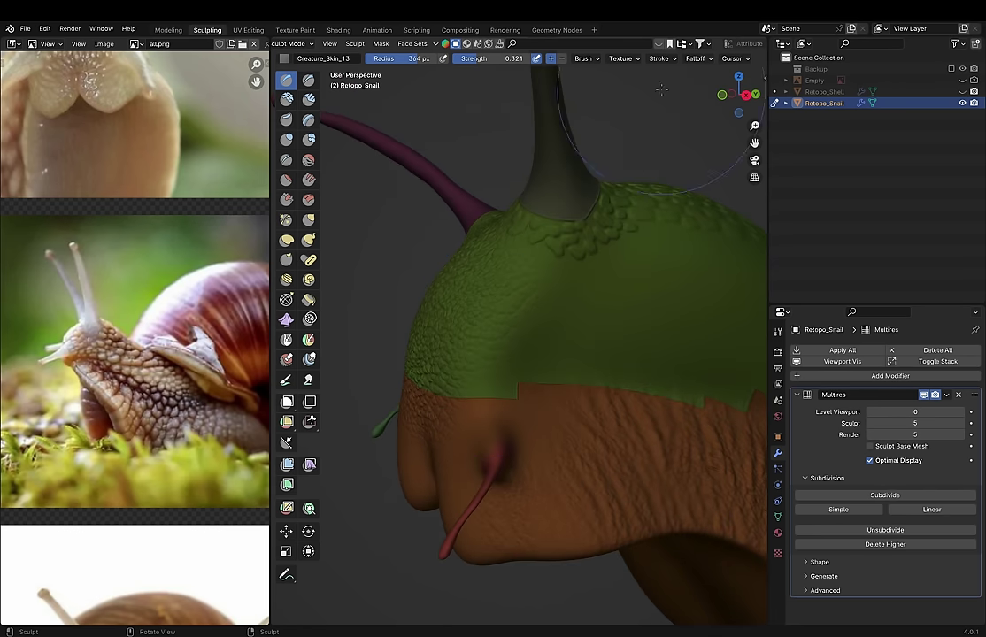
{"action": "scroll", "coordinate": [619, 43], "scroll_direction": "down", "scroll_amount": 3}
Step: Turn off face-set colours in Viewport Overlays and adjust the brush strength
{"action": "left_click", "coordinate": [701, 44]}
{"action": "left_click", "coordinate": [682, 249]}
{"action": "mouse_move", "coordinate": [628, 220]}
{"action": "middle_mouse_down"}
{"action": "mouse_move", "coordinate": [514, 348]}
{"action": "mouse_move", "coordinate": [460, 265]}
{"action": "mouse_move", "coordinate": [495, 292]}
{"action": "middle_mouse_up"}
{"action": "left_click", "coordinate": [286, 359]}
{"action": "scroll", "coordinate": [567, 195], "scroll_direction": "up", "scroll_amount": 5}
{"action": "key", "text": "shift+f"}
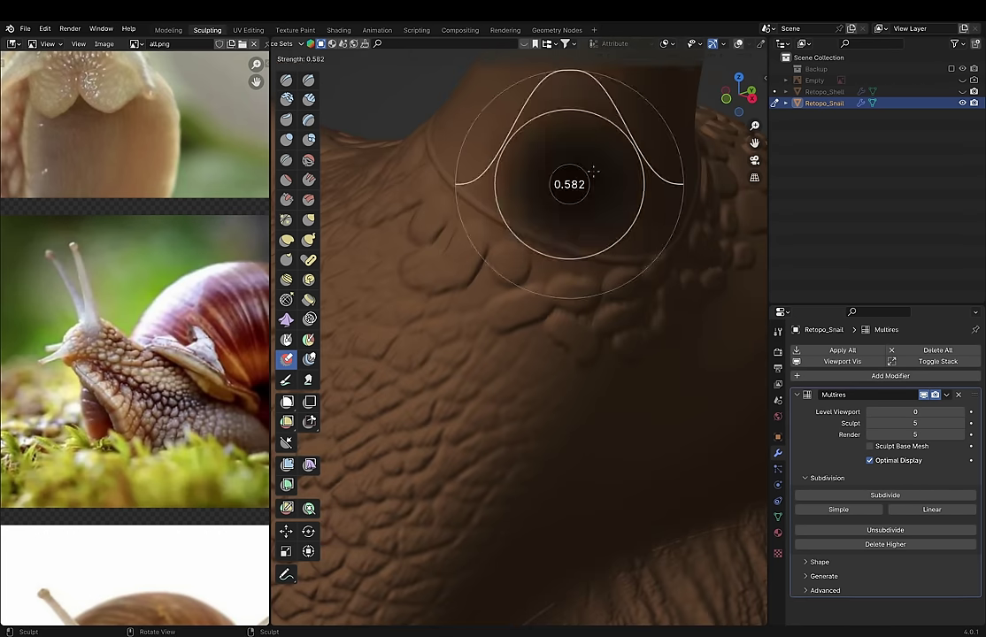
{"action": "left_click", "coordinate": [560, 249]}
Step: Review the neck and body, then leave sculpt mode and zoom in on the head
{"action": "mouse_move", "coordinate": [443, 171]}
{"action": "middle_mouse_down"}
{"action": "mouse_move", "coordinate": [469, 213]}
{"action": "mouse_move", "coordinate": [542, 273]}
{"action": "mouse_move", "coordinate": [510, 212]}
{"action": "mouse_move", "coordinate": [392, 520]}
{"action": "middle_mouse_up"}
{"action": "mouse_move", "coordinate": [510, 331]}
{"action": "middle_mouse_down"}
{"action": "mouse_move", "coordinate": [518, 356]}
{"action": "mouse_move", "coordinate": [576, 392]}
{"action": "middle_mouse_up"}
{"action": "mouse_move", "coordinate": [517, 353]}
{"action": "middle_mouse_down"}
{"action": "mouse_move", "coordinate": [526, 286]}
{"action": "mouse_move", "coordinate": [469, 244]}
{"action": "mouse_move", "coordinate": [509, 392]}
{"action": "mouse_move", "coordinate": [563, 344]}
{"action": "mouse_move", "coordinate": [738, 302]}
{"action": "mouse_move", "coordinate": [574, 291]}
{"action": "mouse_move", "coordinate": [598, 333]}
{"action": "mouse_move", "coordinate": [577, 294]}
{"action": "middle_mouse_up"}
{"action": "mouse_move", "coordinate": [499, 415]}
{"action": "middle_mouse_down"}
{"action": "mouse_move", "coordinate": [652, 365]}
{"action": "mouse_move", "coordinate": [629, 406]}
{"action": "mouse_move", "coordinate": [588, 358]}
{"action": "mouse_move", "coordinate": [519, 381]}
{"action": "mouse_move", "coordinate": [366, 154]}
{"action": "middle_mouse_up"}
{"action": "key", "text": "ctrl+Tab"}
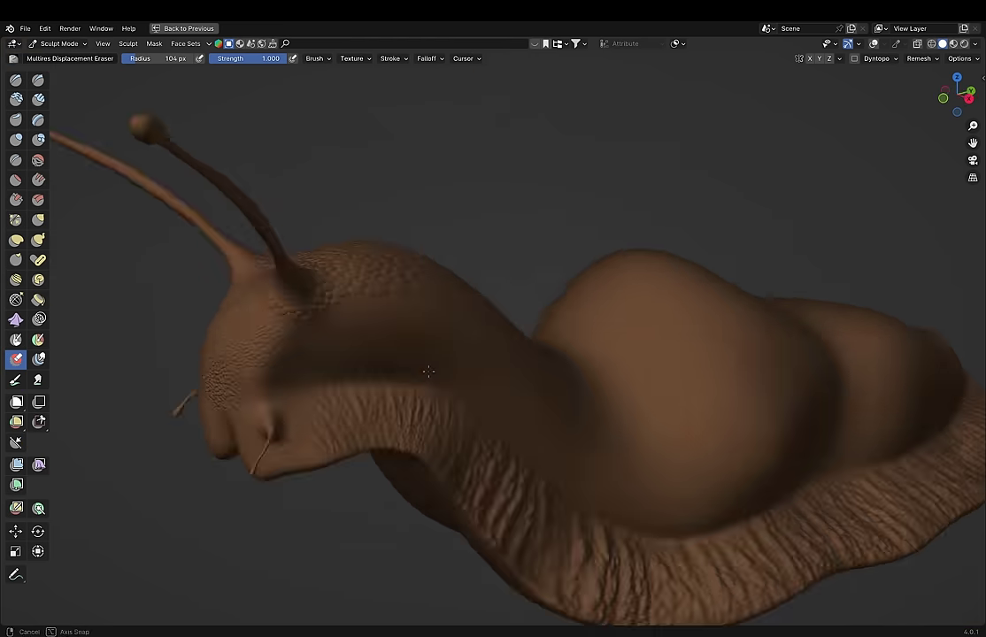
{"action": "mouse_move", "coordinate": [430, 371]}
{"action": "middle_mouse_down"}
{"action": "mouse_move", "coordinate": [496, 359]}
{"action": "mouse_move", "coordinate": [286, 325]}
{"action": "mouse_move", "coordinate": [319, 290]}
{"action": "mouse_move", "coordinate": [308, 302]}
{"action": "middle_mouse_up"}
Step: Texture the neck and head front at strength 0.179, then 0.318, and save
{"action": "key", "text": "shift+f"}
{"action": "left_click", "coordinate": [279, 302]}
{"action": "middle_click_drag", "start_coordinate": [524, 264], "coordinate": [462, 340]}
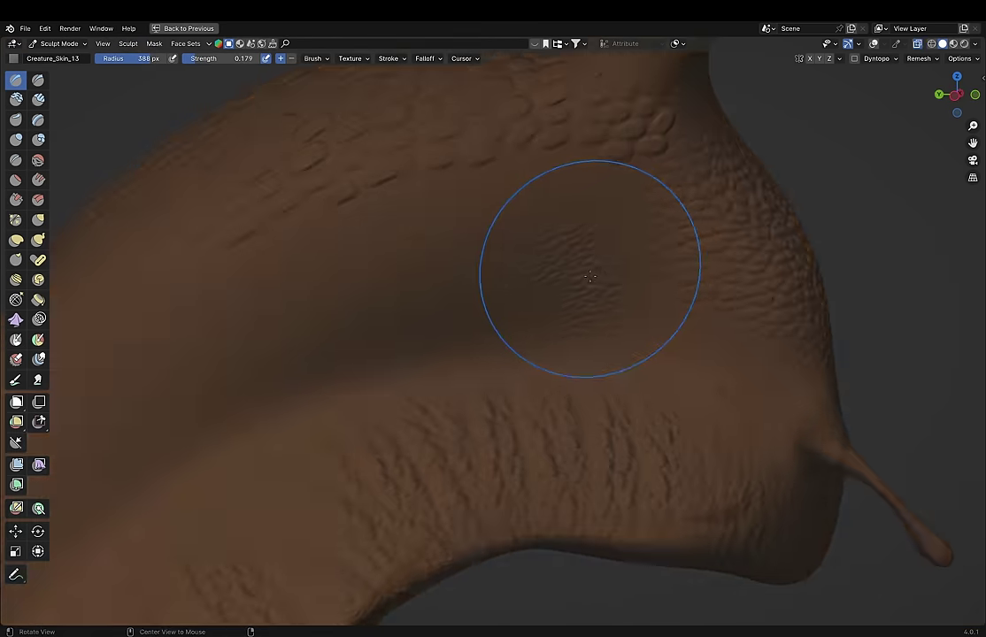
{"action": "middle_click_drag", "start_coordinate": [589, 253], "coordinate": [640, 284]}
{"action": "mouse_move", "coordinate": [464, 290]}
{"action": "middle_mouse_down"}
{"action": "mouse_move", "coordinate": [705, 374]}
{"action": "mouse_move", "coordinate": [618, 362]}
{"action": "middle_mouse_up"}
{"action": "key", "text": "shift+f"}
{"action": "left_click", "coordinate": [579, 400]}
{"action": "middle_click_drag", "start_coordinate": [579, 400], "coordinate": [576, 385]}
{"action": "mouse_move", "coordinate": [481, 378]}
{"action": "middle_mouse_down"}
{"action": "mouse_move", "coordinate": [208, 466]}
{"action": "mouse_move", "coordinate": [478, 327]}
{"action": "middle_mouse_up"}
{"action": "mouse_move", "coordinate": [316, 337]}
{"action": "middle_mouse_down"}
{"action": "mouse_move", "coordinate": [397, 461]}
{"action": "mouse_move", "coordinate": [462, 263]}
{"action": "mouse_move", "coordinate": [392, 386]}
{"action": "mouse_move", "coordinate": [484, 429]}
{"action": "mouse_move", "coordinate": [451, 481]}
{"action": "mouse_move", "coordinate": [550, 545]}
{"action": "mouse_move", "coordinate": [557, 495]}
{"action": "mouse_move", "coordinate": [517, 431]}
{"action": "mouse_move", "coordinate": [483, 317]}
{"action": "mouse_move", "coordinate": [502, 308]}
{"action": "mouse_move", "coordinate": [426, 365]}
{"action": "mouse_move", "coordinate": [689, 194]}
{"action": "mouse_move", "coordinate": [416, 308]}
{"action": "mouse_move", "coordinate": [180, 212]}
{"action": "middle_mouse_up"}
{"action": "key", "text": "ctrl+s"}
Step: Lower the brush strength to 0.270, then 0.215, for the base of the horn
{"action": "scroll", "coordinate": [392, 386], "scroll_direction": "up", "scroll_amount": 5}
{"action": "key", "text": "shift+f"}
{"action": "left_click", "coordinate": [517, 431]}
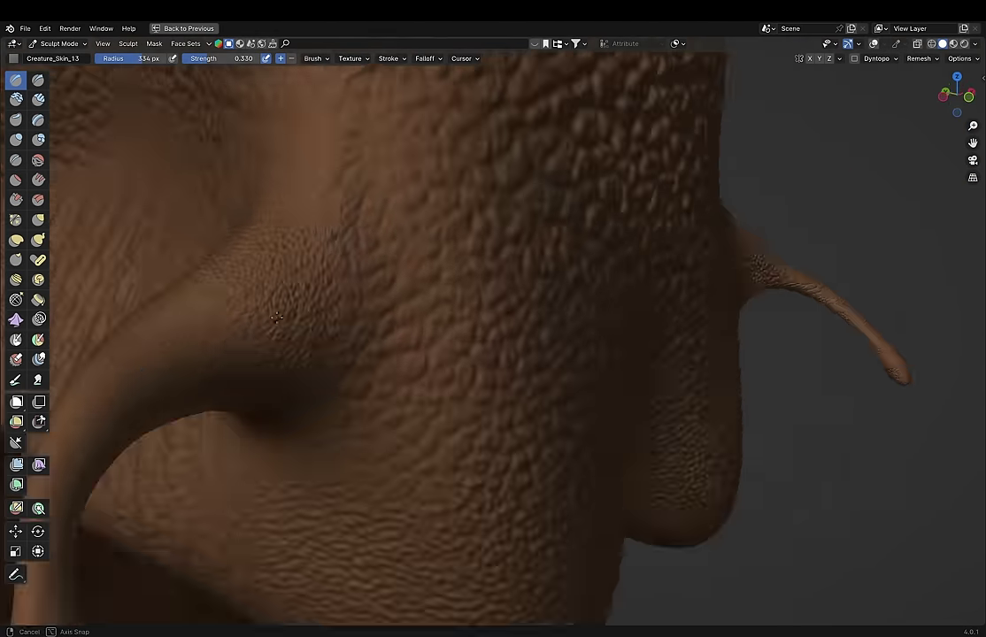
{"action": "key", "text": "shift+f"}
{"action": "left_click", "coordinate": [324, 255]}
{"action": "mouse_move", "coordinate": [324, 255]}
{"action": "middle_mouse_down"}
{"action": "mouse_move", "coordinate": [312, 412]}
{"action": "mouse_move", "coordinate": [317, 306]}
{"action": "mouse_move", "coordinate": [154, 425]}
{"action": "mouse_move", "coordinate": [187, 297]}
{"action": "mouse_move", "coordinate": [451, 311]}
{"action": "mouse_move", "coordinate": [416, 381]}
{"action": "mouse_move", "coordinate": [440, 422]}
{"action": "mouse_move", "coordinate": [466, 320]}
{"action": "mouse_move", "coordinate": [375, 425]}
{"action": "mouse_move", "coordinate": [376, 389]}
{"action": "mouse_move", "coordinate": [395, 429]}
{"action": "mouse_move", "coordinate": [458, 341]}
{"action": "mouse_move", "coordinate": [516, 283]}
{"action": "mouse_move", "coordinate": [527, 303]}
{"action": "middle_mouse_up"}
Step: Enlarge the brush radius to 1000 px, then shrink it and stamp scale texture across the neck
{"action": "key", "text": "f"}
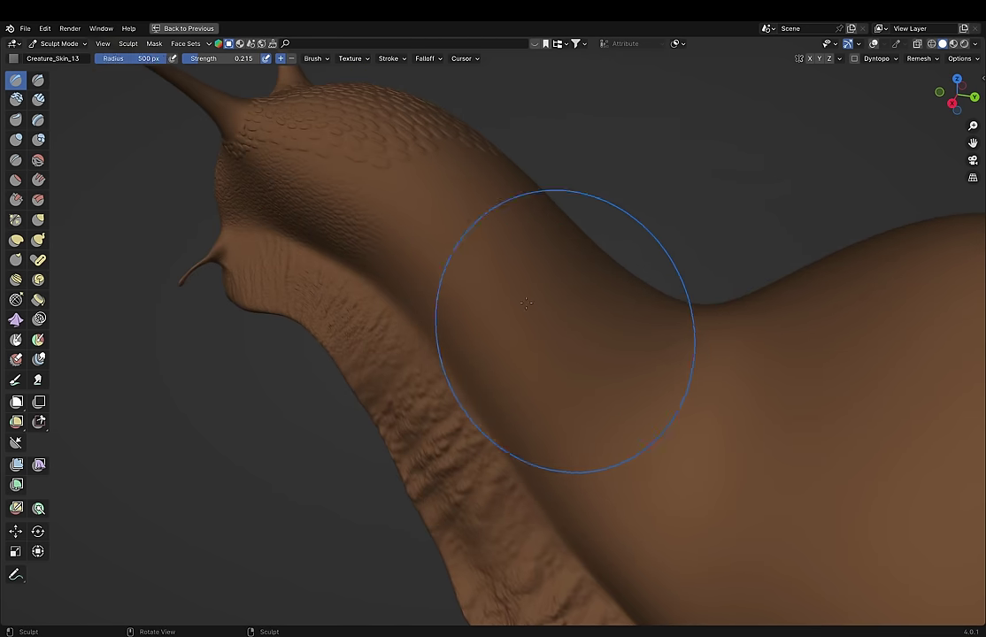
{"action": "key", "text": "Return"}
{"action": "mouse_move", "coordinate": [557, 374]}
{"action": "middle_mouse_down"}
{"action": "mouse_move", "coordinate": [474, 353]}
{"action": "mouse_move", "coordinate": [501, 337]}
{"action": "middle_mouse_up"}
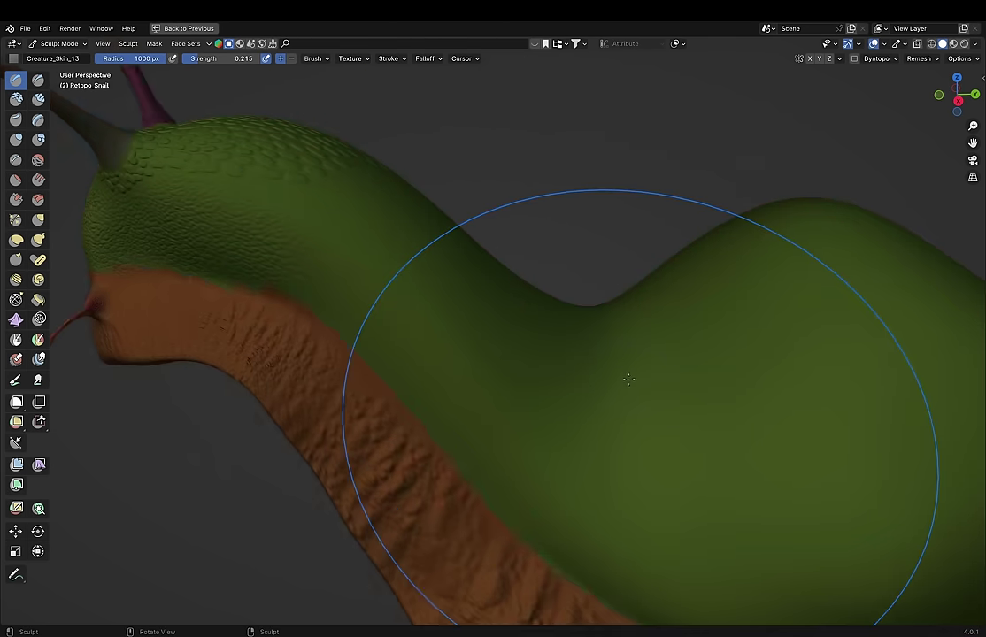
{"action": "mouse_move", "coordinate": [561, 440]}
{"action": "middle_mouse_down"}
{"action": "mouse_move", "coordinate": [458, 341]}
{"action": "mouse_move", "coordinate": [638, 253]}
{"action": "mouse_move", "coordinate": [780, 237]}
{"action": "mouse_move", "coordinate": [726, 363]}
{"action": "mouse_move", "coordinate": [660, 363]}
{"action": "middle_mouse_up"}
{"action": "key", "text": "f"}
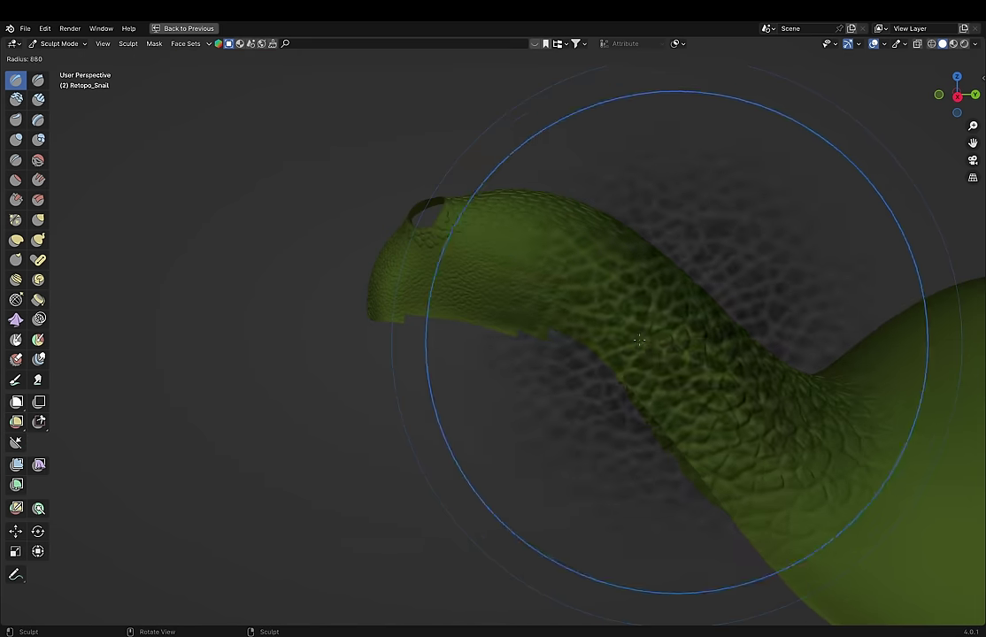
{"action": "key", "text": "Return"}
{"action": "mouse_move", "coordinate": [602, 332]}
{"action": "middle_mouse_down"}
{"action": "mouse_move", "coordinate": [605, 385]}
{"action": "mouse_move", "coordinate": [570, 414]}
{"action": "mouse_move", "coordinate": [540, 396]}
{"action": "mouse_move", "coordinate": [560, 310]}
{"action": "middle_mouse_up"}
{"action": "scroll", "coordinate": [560, 310], "scroll_direction": "up", "scroll_amount": 4}
Step: Soften rough patches around the head with the Smooth brush at strength 0.197
{"action": "key", "text": "shift+s"}
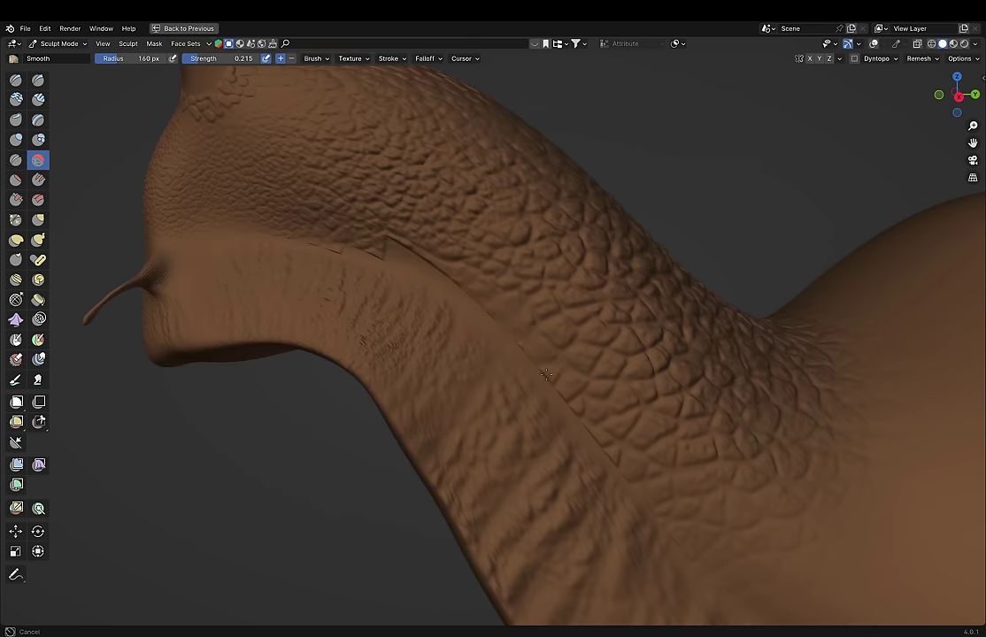
{"action": "middle_click_drag", "start_coordinate": [305, 241], "coordinate": [416, 266]}
{"action": "scroll", "coordinate": [416, 265], "scroll_direction": "down", "scroll_amount": 3}
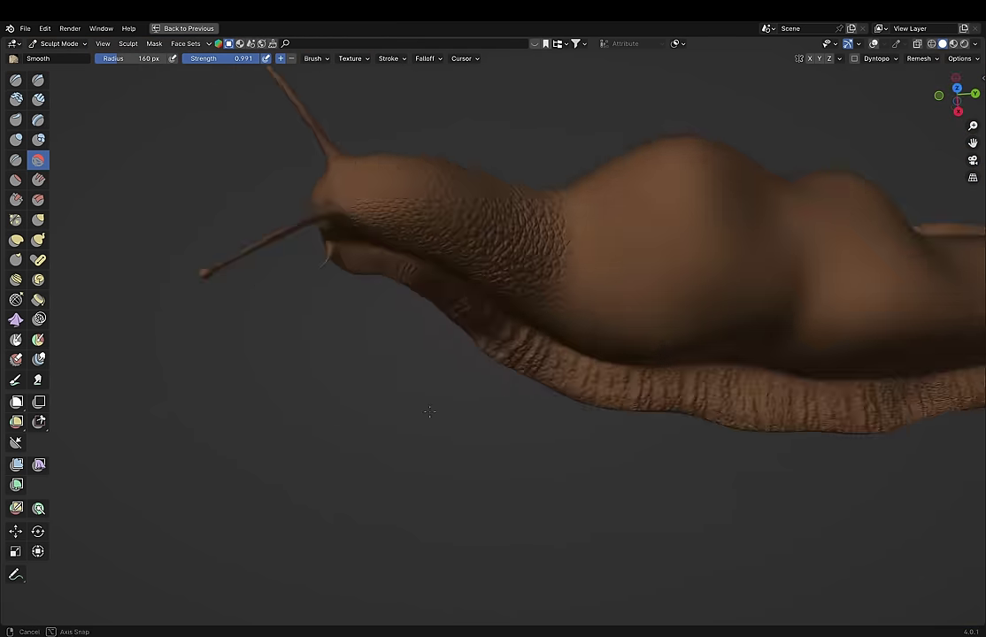
{"action": "scroll", "coordinate": [527, 299], "scroll_direction": "up", "scroll_amount": 4}
{"action": "middle_click_drag", "start_coordinate": [637, 176], "coordinate": [595, 251]}
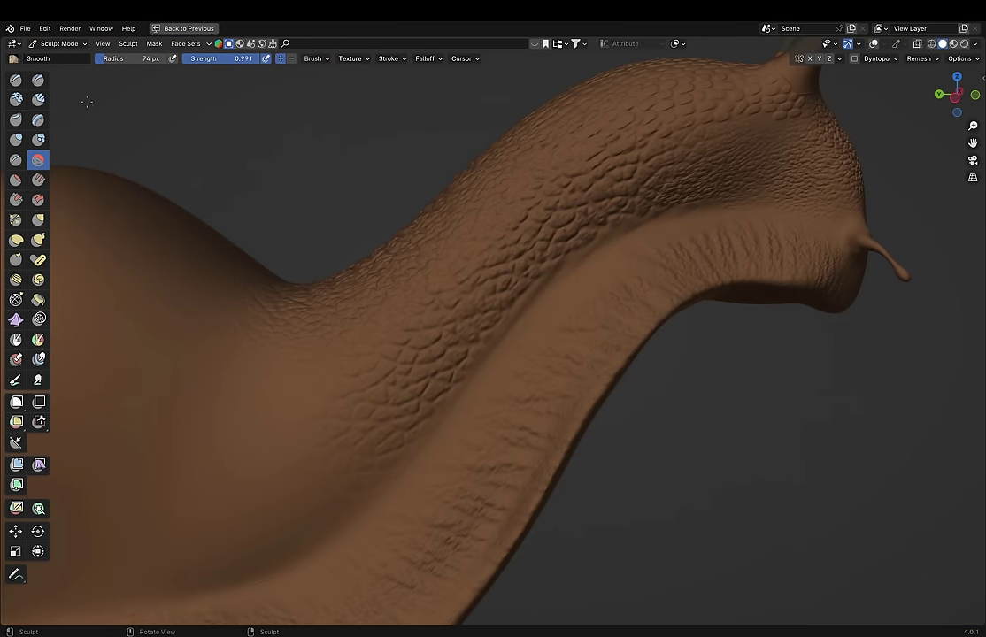
{"action": "scroll", "coordinate": [549, 301], "scroll_direction": "up", "scroll_amount": 2}
{"action": "key", "text": "shift+f"}
{"action": "left_click", "coordinate": [531, 301]}
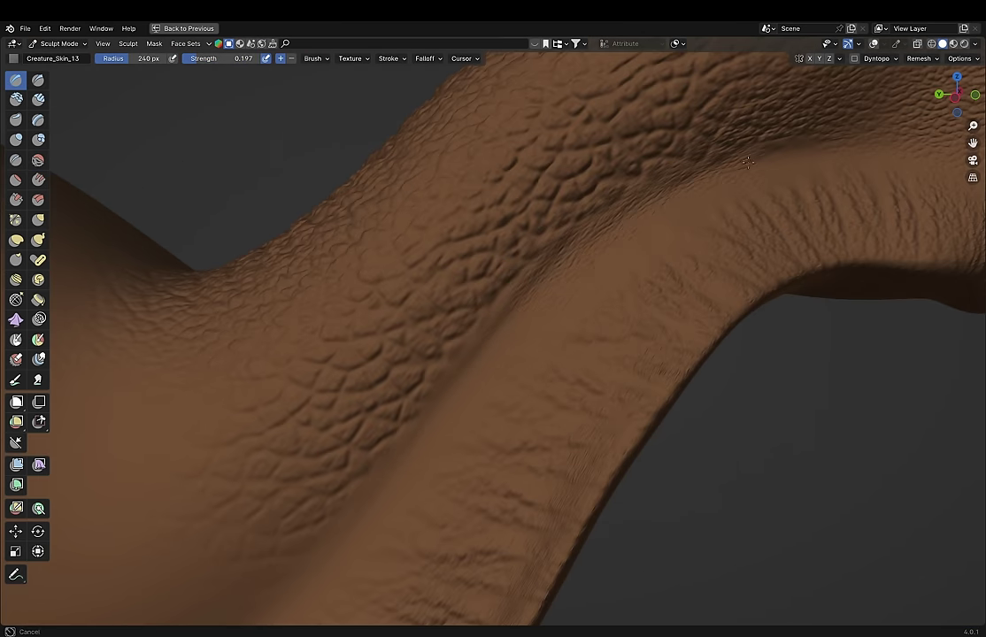
{"action": "scroll", "coordinate": [562, 319], "scroll_direction": "up", "scroll_amount": 2}
{"action": "scroll", "coordinate": [610, 283], "scroll_direction": "down", "scroll_amount": 4}
{"action": "scroll", "coordinate": [645, 221], "scroll_direction": "up", "scroll_amount": 4}
{"action": "mouse_move", "coordinate": [645, 221]}
{"action": "middle_mouse_down"}
{"action": "mouse_move", "coordinate": [856, 385]}
{"action": "mouse_move", "coordinate": [660, 399]}
{"action": "mouse_move", "coordinate": [705, 253]}
{"action": "mouse_move", "coordinate": [706, 355]}
{"action": "mouse_move", "coordinate": [628, 330]}
{"action": "middle_mouse_up"}
{"action": "scroll", "coordinate": [708, 337], "scroll_direction": "down", "scroll_amount": 3}
Step: Work over the shell bump and body side, saving Snail_Multires.blend along the way
{"action": "key", "text": "f"}
{"action": "left_click", "coordinate": [683, 302]}
{"action": "mouse_move", "coordinate": [683, 302]}
{"action": "middle_mouse_down"}
{"action": "mouse_move", "coordinate": [652, 370]}
{"action": "mouse_move", "coordinate": [555, 381]}
{"action": "mouse_move", "coordinate": [581, 418]}
{"action": "mouse_move", "coordinate": [620, 348]}
{"action": "middle_mouse_up"}
{"action": "mouse_move", "coordinate": [576, 377]}
{"action": "middle_mouse_down"}
{"action": "mouse_move", "coordinate": [600, 409]}
{"action": "mouse_move", "coordinate": [403, 239]}
{"action": "mouse_move", "coordinate": [295, 341]}
{"action": "mouse_move", "coordinate": [453, 269]}
{"action": "mouse_move", "coordinate": [466, 334]}
{"action": "mouse_move", "coordinate": [341, 319]}
{"action": "mouse_move", "coordinate": [359, 343]}
{"action": "mouse_move", "coordinate": [401, 344]}
{"action": "mouse_move", "coordinate": [320, 321]}
{"action": "mouse_move", "coordinate": [464, 316]}
{"action": "mouse_move", "coordinate": [504, 333]}
{"action": "mouse_move", "coordinate": [547, 290]}
{"action": "middle_mouse_up"}
{"action": "key", "text": "ctrl+s"}
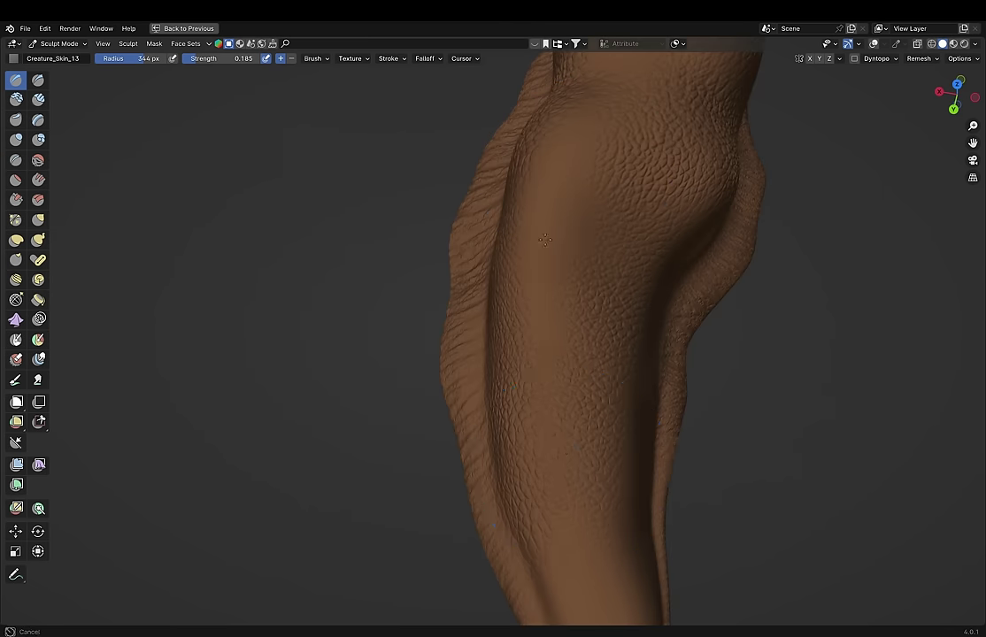
{"action": "mouse_move", "coordinate": [545, 239]}
{"action": "middle_mouse_down"}
{"action": "mouse_move", "coordinate": [510, 330]}
{"action": "mouse_move", "coordinate": [383, 331]}
{"action": "mouse_move", "coordinate": [511, 379]}
{"action": "mouse_move", "coordinate": [774, 253]}
{"action": "mouse_move", "coordinate": [559, 249]}
{"action": "mouse_move", "coordinate": [521, 275]}
{"action": "mouse_move", "coordinate": [516, 325]}
{"action": "mouse_move", "coordinate": [401, 281]}
{"action": "middle_mouse_up"}
{"action": "key", "text": "ctrl+s"}
{"action": "scroll", "coordinate": [401, 282], "scroll_direction": "up", "scroll_amount": 5}
Step: Sculpt Creature_Skin_18 texture onto the head at 500 px and save the file
{"action": "key", "text": "f"}
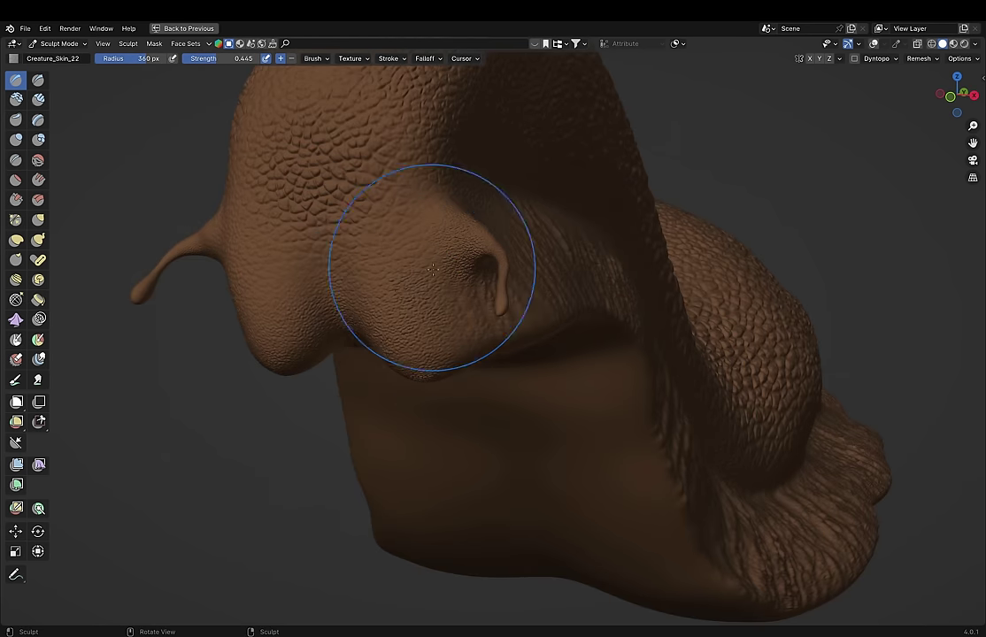
{"action": "left_click", "coordinate": [13, 58]}
{"action": "left_click", "coordinate": [41, 153]}
{"action": "middle_click_drag", "start_coordinate": [265, 265], "coordinate": [489, 241]}
{"action": "left_click_drag", "start_coordinate": [425, 292], "coordinate": [531, 372]}
{"action": "mouse_move", "coordinate": [487, 354]}
{"action": "middle_mouse_down"}
{"action": "mouse_move", "coordinate": [443, 336]}
{"action": "mouse_move", "coordinate": [445, 354]}
{"action": "mouse_move", "coordinate": [407, 310]}
{"action": "middle_mouse_up"}
{"action": "key", "text": "ctrl+s"}
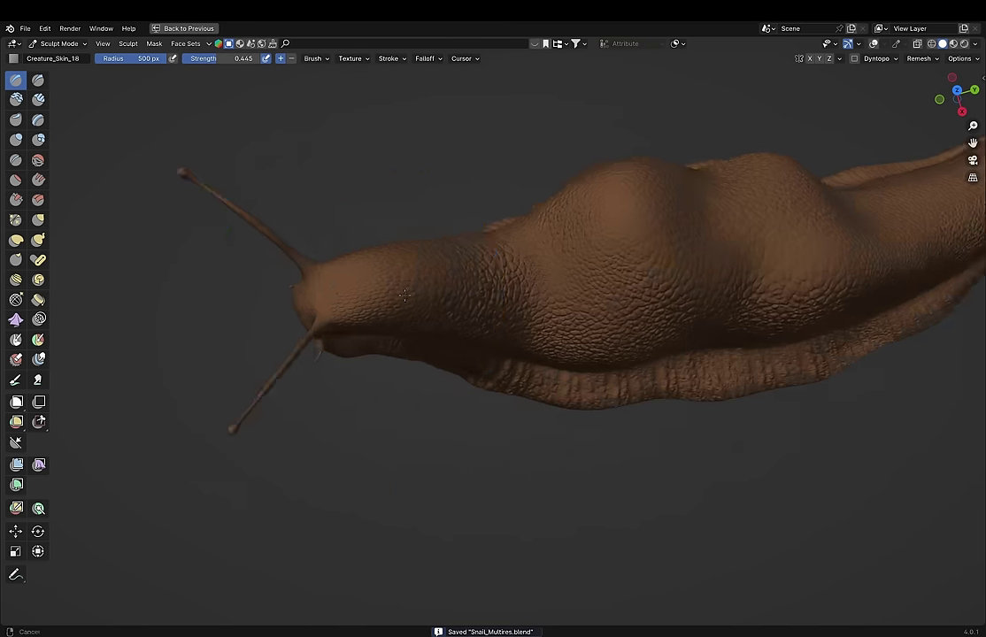
Step: Save the sculpt under an incremented name, Snail_Multires2.blend
{"action": "scroll", "coordinate": [401, 302], "scroll_direction": "up", "scroll_amount": 4}
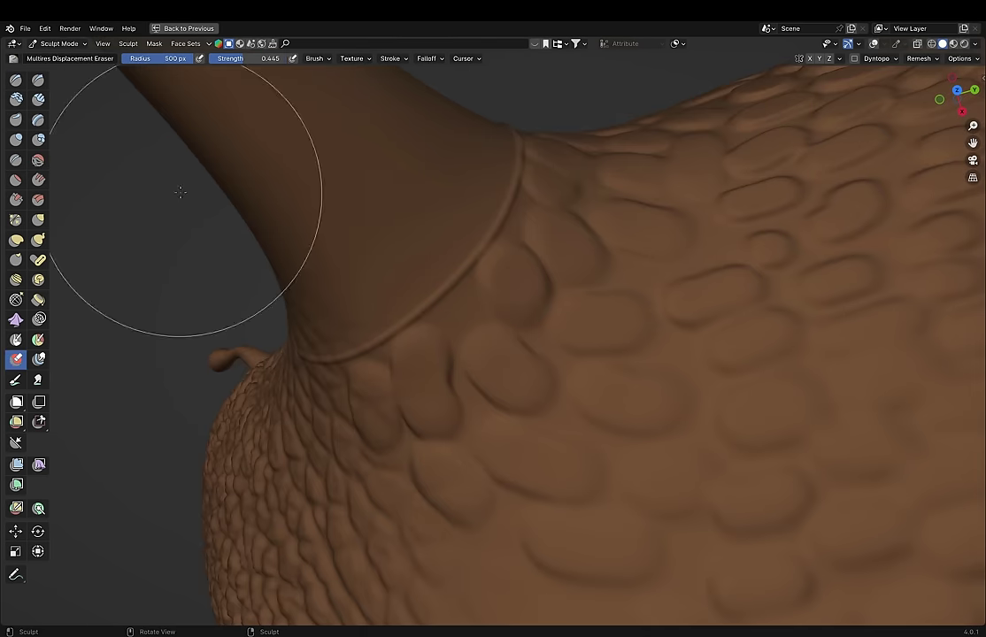
{"action": "middle_click_drag", "start_coordinate": [439, 288], "coordinate": [418, 268]}
{"action": "key", "text": "ctrl+shift+s"}
{"action": "key", "text": "KP_Add"}
{"action": "key", "text": "Return"}
Step: Smooth around the head and eye stalk, save, and re-maximize the 3D view
{"action": "mouse_move", "coordinate": [377, 443]}
{"action": "middle_mouse_down"}
{"action": "mouse_move", "coordinate": [346, 416]}
{"action": "mouse_move", "coordinate": [403, 369]}
{"action": "mouse_move", "coordinate": [286, 440]}
{"action": "mouse_move", "coordinate": [397, 308]}
{"action": "middle_mouse_up"}
{"action": "key", "text": "shift+s"}
{"action": "key", "text": "ctrl+s"}
{"action": "key", "text": "ctrl+space"}
{"action": "mouse_move", "coordinate": [531, 301]}
{"action": "middle_mouse_down"}
{"action": "mouse_move", "coordinate": [561, 275]}
{"action": "mouse_move", "coordinate": [487, 325]}
{"action": "mouse_move", "coordinate": [354, 265]}
{"action": "mouse_move", "coordinate": [199, 219]}
{"action": "middle_mouse_up"}
{"action": "key", "text": "ctrl+space"}
{"action": "scroll", "coordinate": [354, 266], "scroll_direction": "up", "scroll_amount": 5}
Step: Sculpt wrinkles across the neck with Creature_Skin_30 using a different stroke method
{"action": "left_click", "coordinate": [13, 57]}
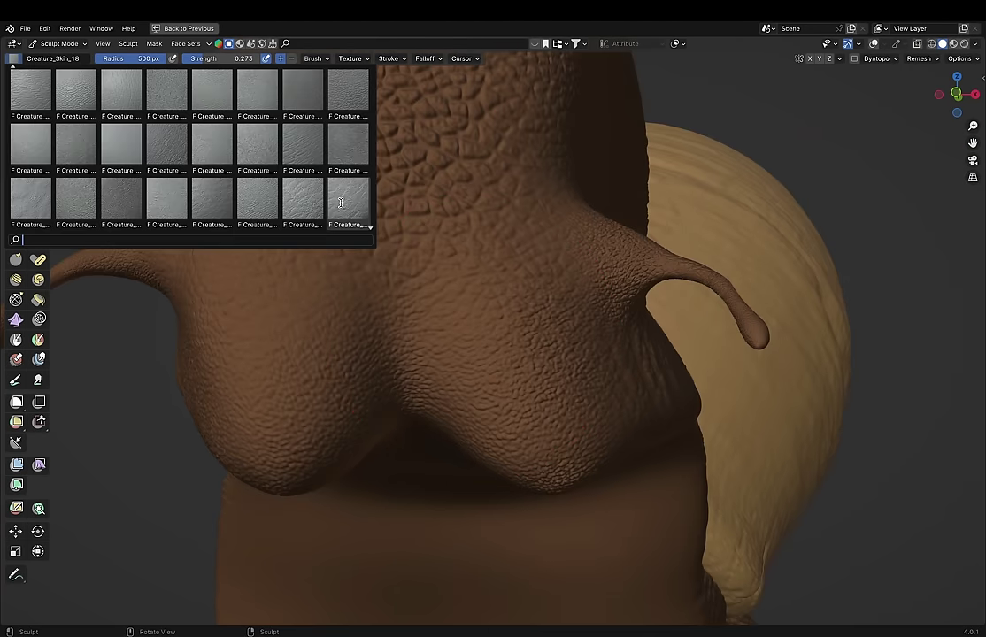
{"action": "left_click", "coordinate": [316, 169]}
{"action": "mouse_move", "coordinate": [317, 168]}
{"action": "middle_mouse_down"}
{"action": "mouse_move", "coordinate": [434, 389]}
{"action": "mouse_move", "coordinate": [515, 375]}
{"action": "middle_mouse_up"}
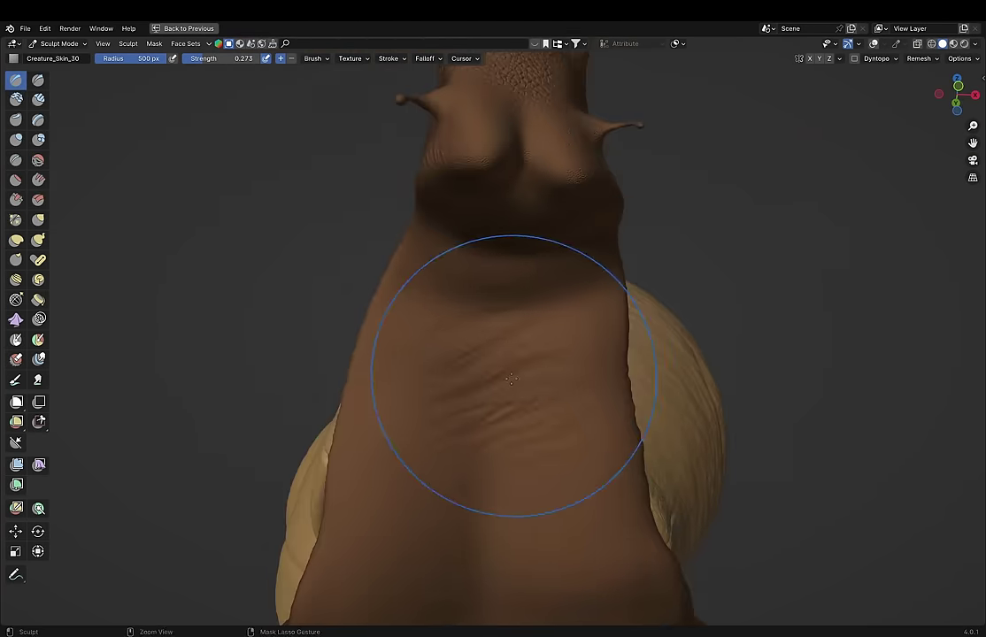
{"action": "left_click", "coordinate": [389, 58]}
{"action": "left_click", "coordinate": [420, 80]}
{"action": "left_click", "coordinate": [391, 93]}
{"action": "left_click_drag", "start_coordinate": [336, 354], "coordinate": [434, 416]}
{"action": "left_click_drag", "start_coordinate": [310, 380], "coordinate": [356, 520]}
{"action": "left_click_drag", "start_coordinate": [435, 404], "coordinate": [354, 270]}
{"action": "mouse_move", "coordinate": [354, 270]}
{"action": "middle_mouse_down"}
{"action": "mouse_move", "coordinate": [476, 206]}
{"action": "mouse_move", "coordinate": [540, 266]}
{"action": "mouse_move", "coordinate": [557, 341]}
{"action": "middle_mouse_up"}
{"action": "left_click_drag", "start_coordinate": [557, 342], "coordinate": [582, 167]}
Step: Add more wrinkle texture to the neck and body with Creature_Skin_35 and Creature_Skin_48
{"action": "mouse_move", "coordinate": [358, 411]}
{"action": "middle_mouse_down"}
{"action": "mouse_move", "coordinate": [481, 340]}
{"action": "mouse_move", "coordinate": [449, 378]}
{"action": "mouse_move", "coordinate": [465, 465]}
{"action": "middle_mouse_up"}
{"action": "left_click", "coordinate": [53, 57]}
{"action": "left_click", "coordinate": [67, 177]}
{"action": "left_click_drag", "start_coordinate": [465, 465], "coordinate": [468, 473]}
{"action": "left_click", "coordinate": [53, 57]}
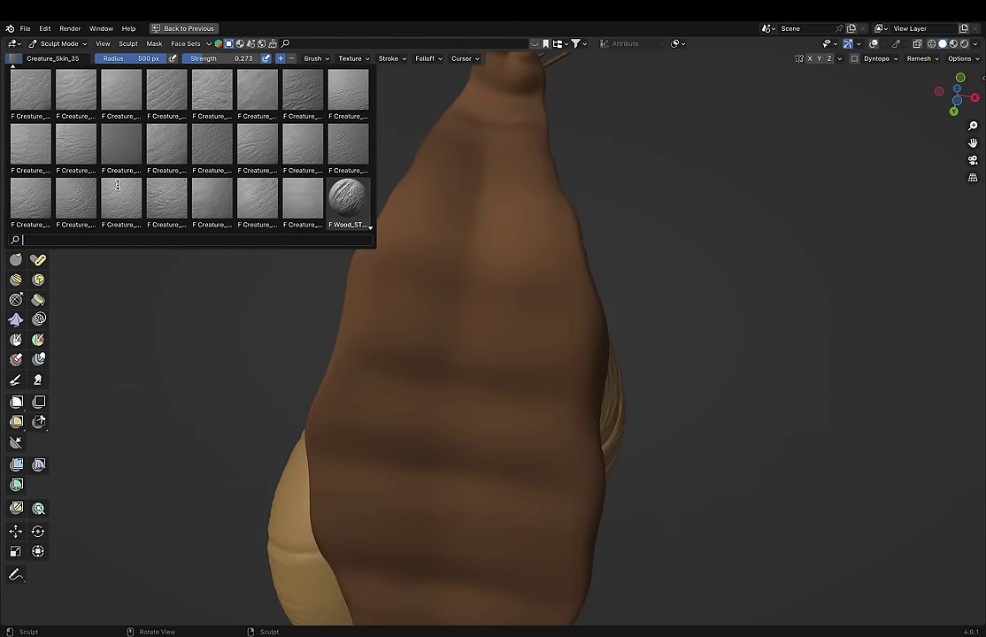
{"action": "left_click", "coordinate": [348, 202]}
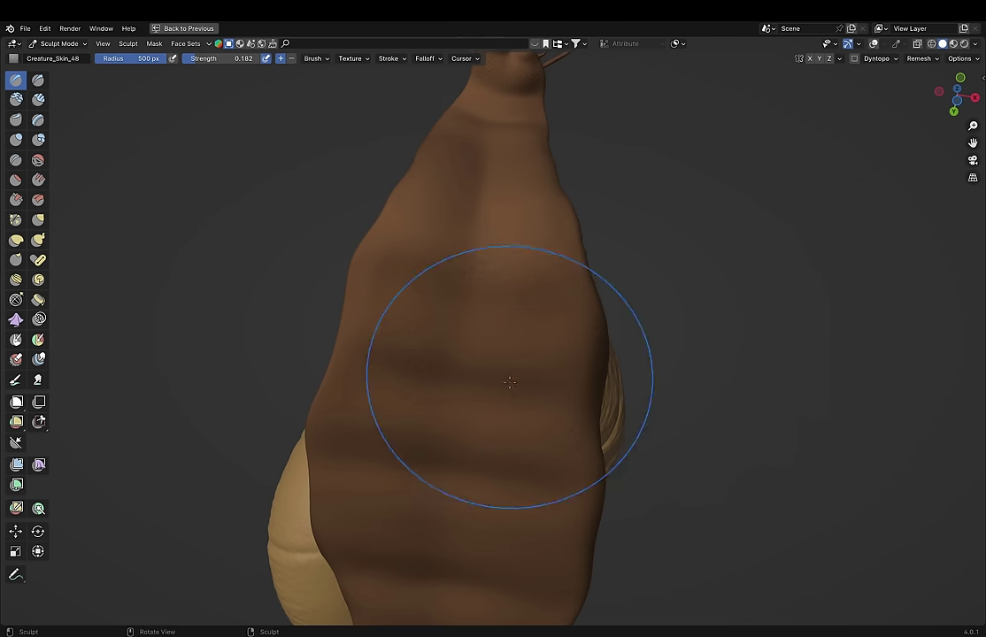
{"action": "left_click_drag", "start_coordinate": [513, 266], "coordinate": [531, 372]}
{"action": "mouse_move", "coordinate": [531, 372]}
{"action": "middle_mouse_down"}
{"action": "mouse_move", "coordinate": [494, 302]}
{"action": "mouse_move", "coordinate": [561, 334]}
{"action": "middle_mouse_up"}
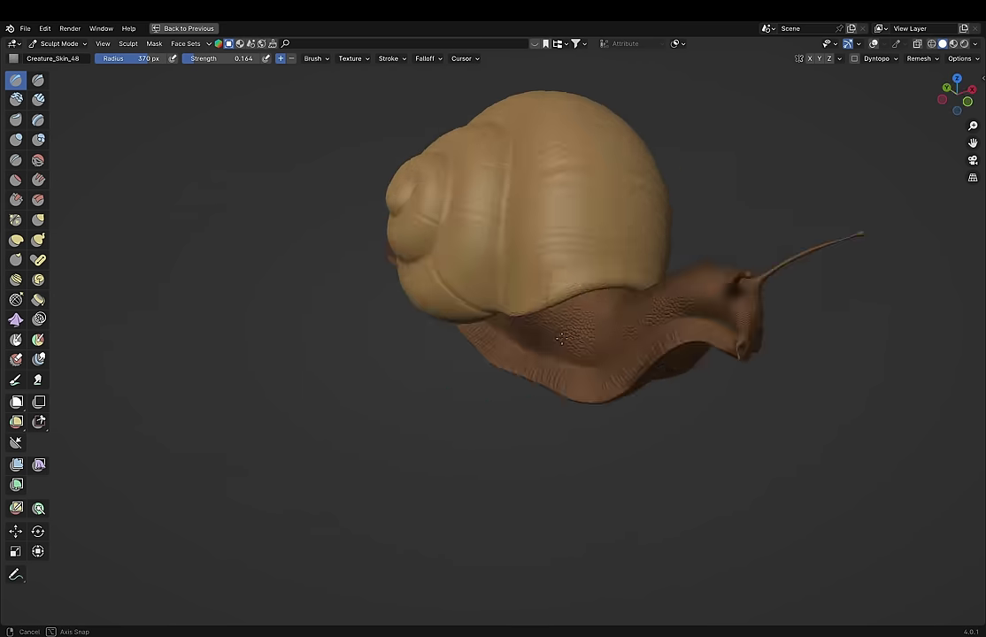
Step: View the head from underneath and restore the workspace with the reference photos
{"action": "mouse_move", "coordinate": [561, 335]}
{"action": "middle_mouse_down"}
{"action": "mouse_move", "coordinate": [508, 292]}
{"action": "mouse_move", "coordinate": [528, 342]}
{"action": "mouse_move", "coordinate": [496, 301]}
{"action": "middle_mouse_up"}
{"action": "key", "text": "ctrl+space"}
{"action": "scroll", "coordinate": [528, 341], "scroll_direction": "up", "scroll_amount": 3}
{"action": "left_click", "coordinate": [322, 58]}
Step: Size the Mask brush, hide the face-set overlay colours, and set mask strength to 1.000
{"action": "key", "text": "f"}
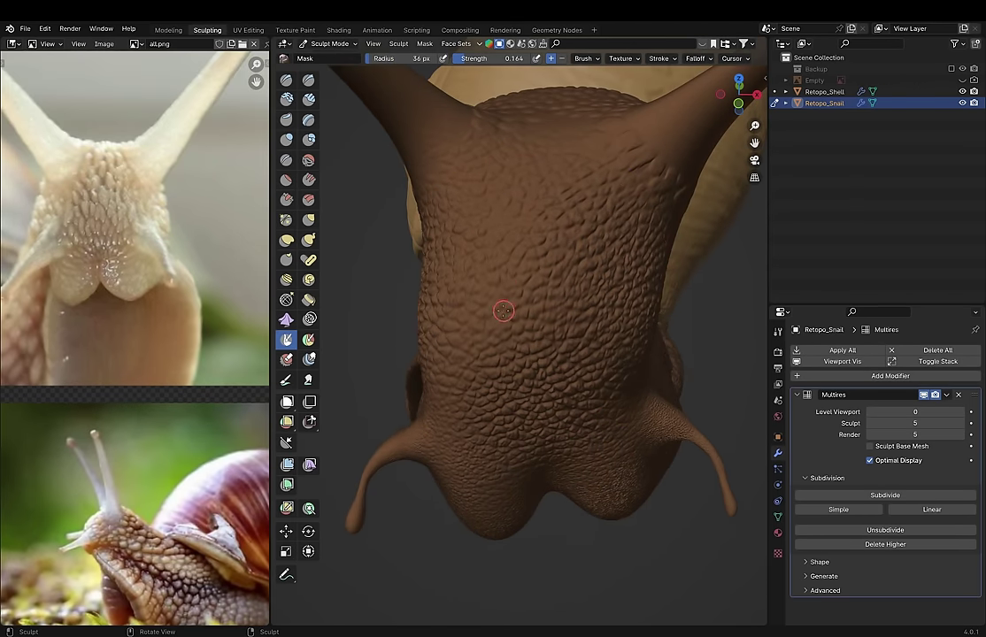
{"action": "left_click", "coordinate": [656, 44]}
{"action": "left_click", "coordinate": [666, 44]}
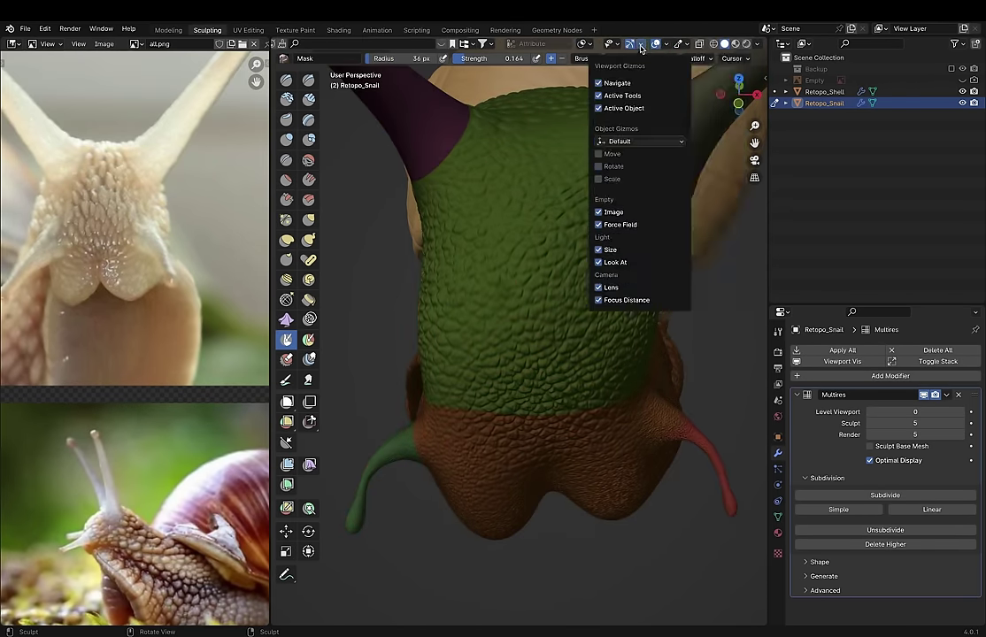
{"action": "left_click", "coordinate": [628, 94]}
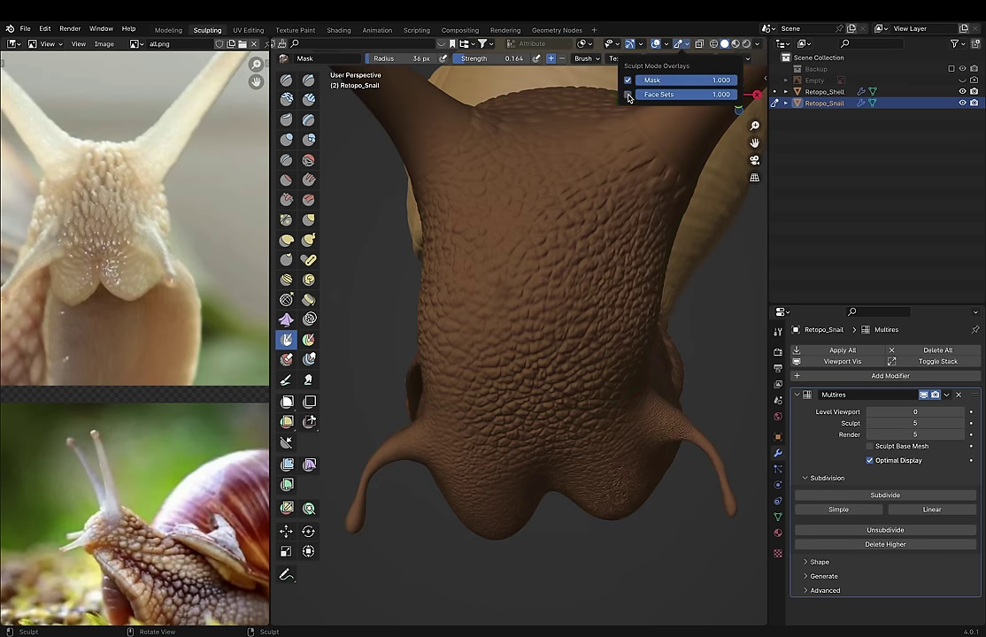
{"action": "left_click", "coordinate": [923, 395]}
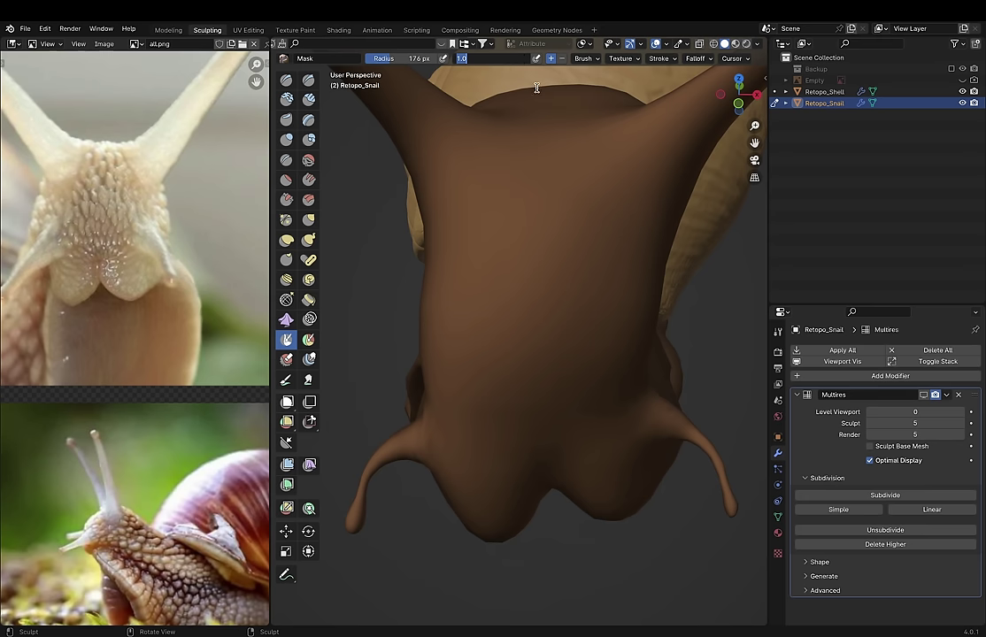
{"action": "key", "text": "Return"}
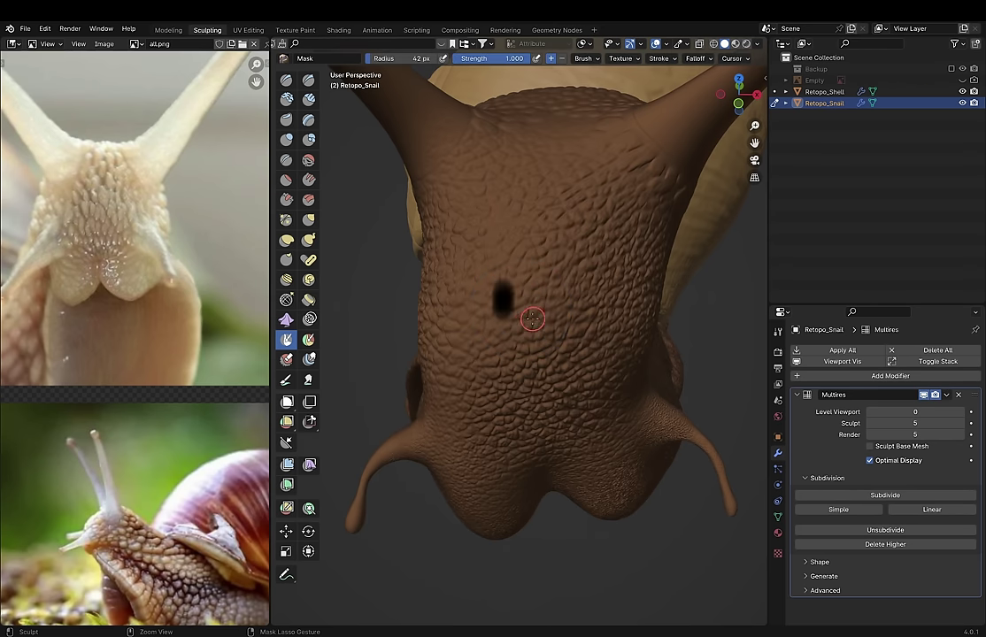
Step: Paint oval mask spots across the front of the head from several angles
{"action": "scroll", "coordinate": [532, 319], "scroll_direction": "up", "scroll_amount": 2}
{"action": "key", "text": "KP_1"}
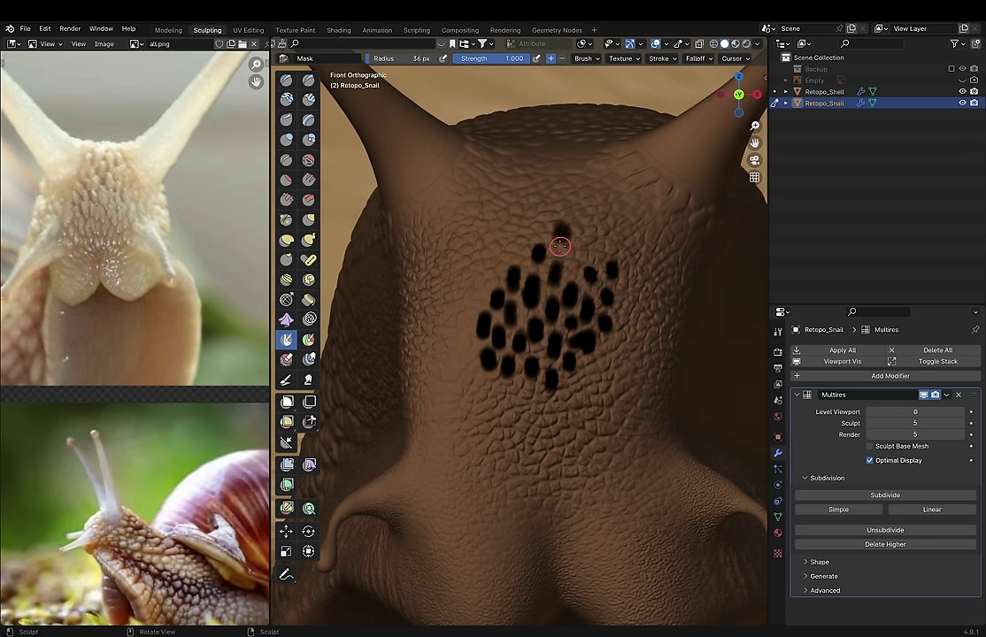
{"action": "middle_click_drag", "start_coordinate": [582, 215], "coordinate": [526, 253]}
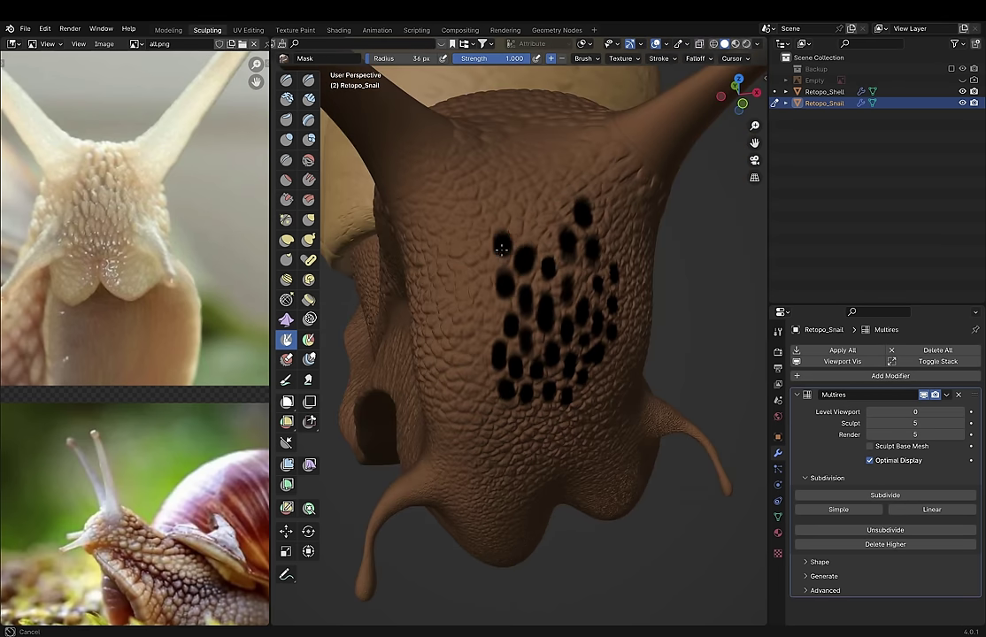
{"action": "mouse_move", "coordinate": [485, 329]}
{"action": "middle_mouse_down"}
{"action": "mouse_move", "coordinate": [502, 370]}
{"action": "mouse_move", "coordinate": [498, 349]}
{"action": "middle_mouse_up"}
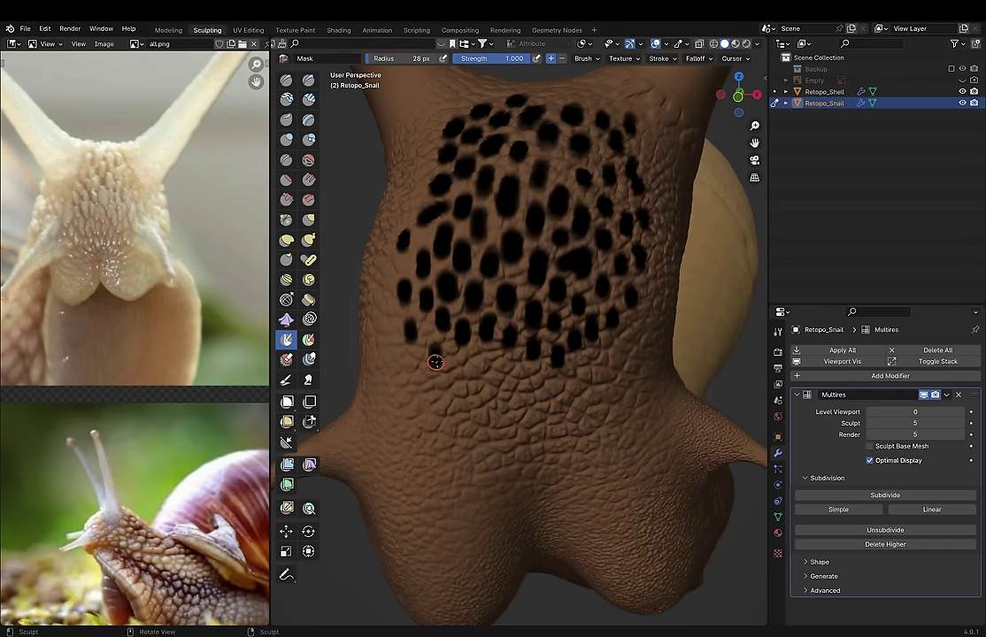
{"action": "middle_click_drag", "start_coordinate": [595, 369], "coordinate": [495, 183]}
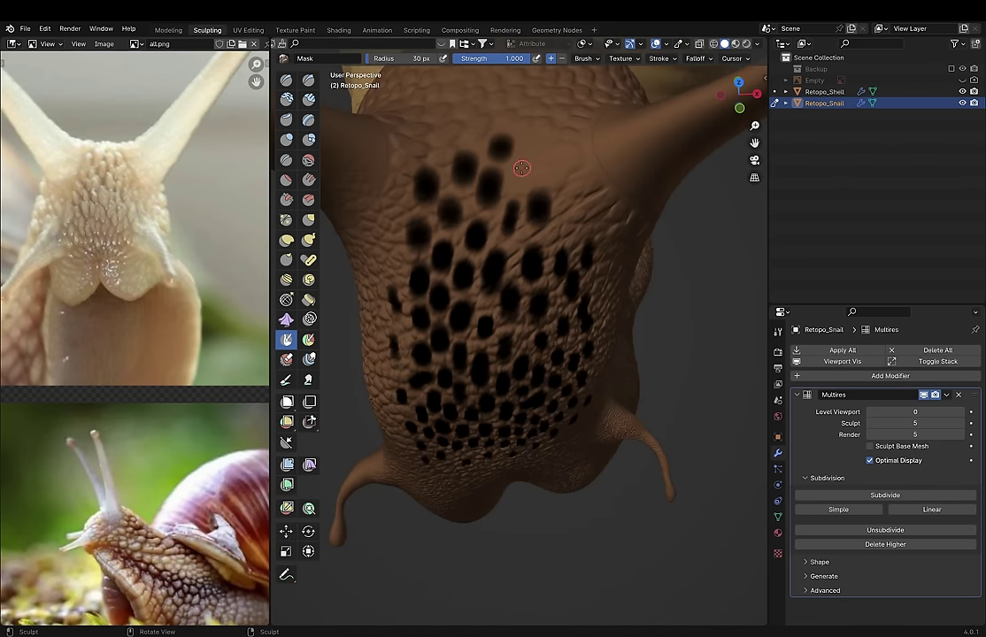
{"action": "mouse_move", "coordinate": [557, 154]}
{"action": "middle_mouse_down"}
{"action": "mouse_move", "coordinate": [602, 296]}
{"action": "mouse_move", "coordinate": [496, 389]}
{"action": "mouse_move", "coordinate": [442, 414]}
{"action": "mouse_move", "coordinate": [510, 329]}
{"action": "mouse_move", "coordinate": [408, 343]}
{"action": "middle_mouse_up"}
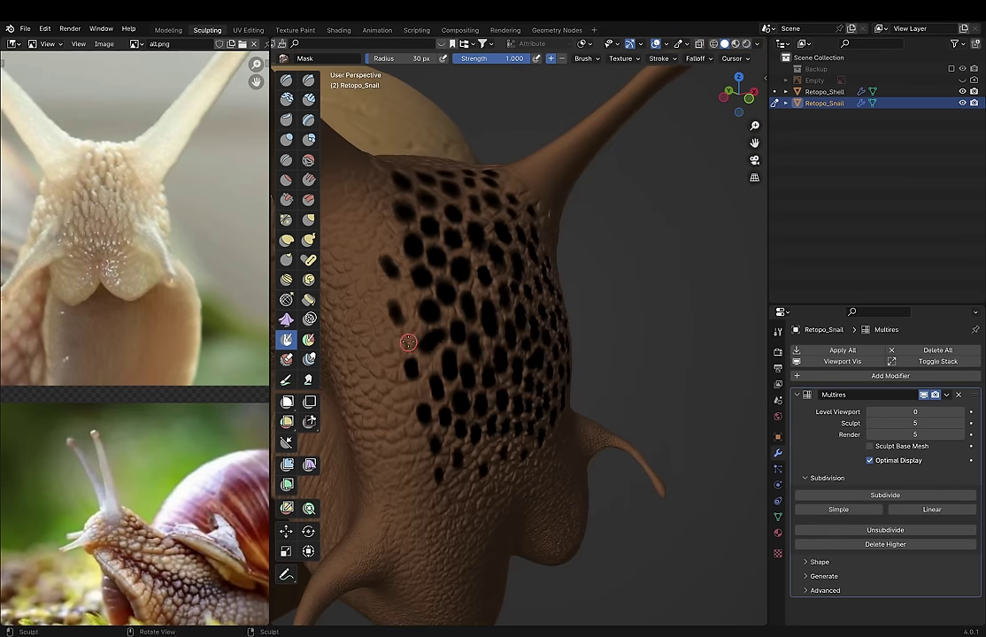
{"action": "middle_click_drag", "start_coordinate": [414, 433], "coordinate": [489, 407]}
Step: Invert the mask and apply a mask operation to lift the unmasked spots
{"action": "key", "text": "ctrl+i"}
{"action": "key", "text": "x"}
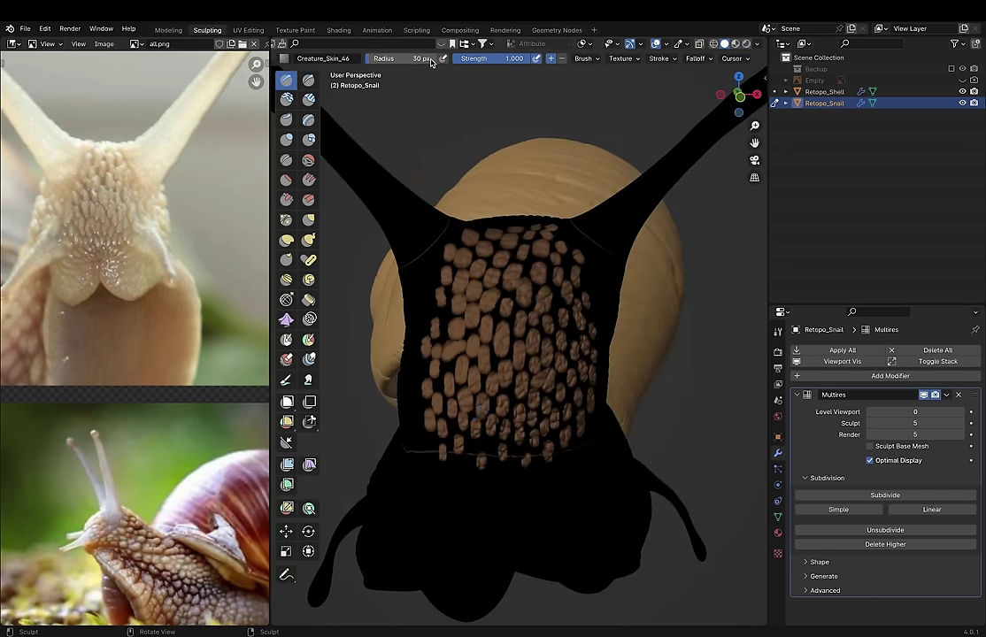
{"action": "scroll", "coordinate": [354, 44], "scroll_direction": "up", "scroll_amount": 3}
{"action": "left_click", "coordinate": [418, 44]}
{"action": "left_click", "coordinate": [440, 280]}
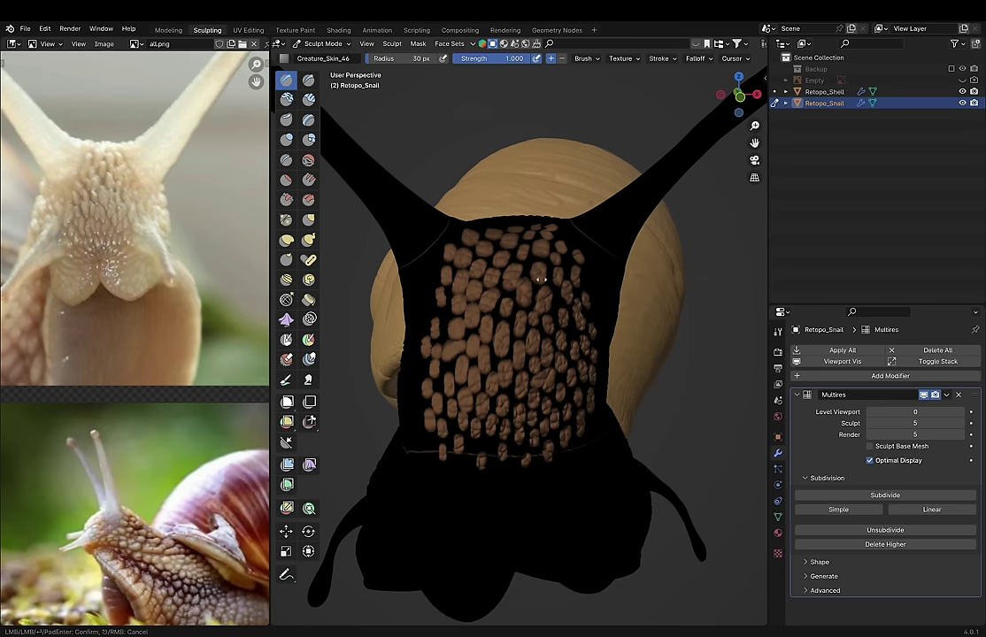
{"action": "left_click", "coordinate": [723, 268]}
{"action": "middle_click_drag", "start_coordinate": [723, 267], "coordinate": [545, 312]}
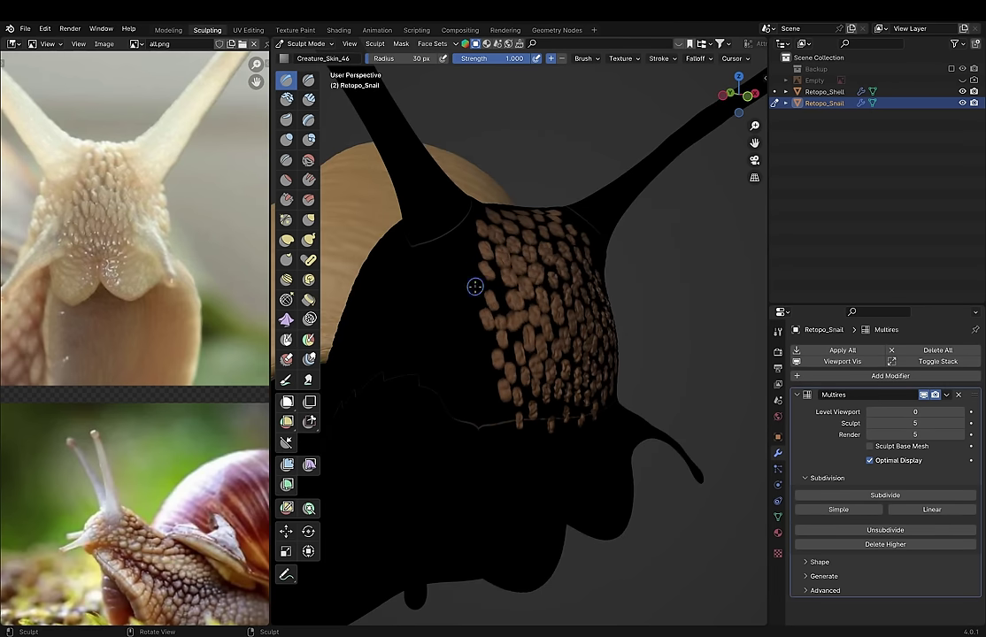
Step: Inspect the raised brown spots and shrink the brush to 68 px
{"action": "mouse_move", "coordinate": [422, 241]}
{"action": "middle_mouse_down"}
{"action": "mouse_move", "coordinate": [539, 345]}
{"action": "mouse_move", "coordinate": [509, 325]}
{"action": "middle_mouse_up"}
{"action": "mouse_move", "coordinate": [524, 247]}
{"action": "middle_mouse_down"}
{"action": "mouse_move", "coordinate": [489, 388]}
{"action": "mouse_move", "coordinate": [687, 334]}
{"action": "mouse_move", "coordinate": [449, 352]}
{"action": "mouse_move", "coordinate": [663, 333]}
{"action": "mouse_move", "coordinate": [569, 352]}
{"action": "mouse_move", "coordinate": [500, 342]}
{"action": "mouse_move", "coordinate": [455, 359]}
{"action": "mouse_move", "coordinate": [565, 297]}
{"action": "middle_mouse_up"}
{"action": "mouse_move", "coordinate": [658, 268]}
{"action": "middle_mouse_down"}
{"action": "mouse_move", "coordinate": [572, 276]}
{"action": "mouse_move", "coordinate": [594, 233]}
{"action": "mouse_move", "coordinate": [574, 196]}
{"action": "mouse_move", "coordinate": [528, 186]}
{"action": "mouse_move", "coordinate": [480, 306]}
{"action": "mouse_move", "coordinate": [557, 334]}
{"action": "mouse_move", "coordinate": [484, 348]}
{"action": "middle_mouse_up"}
{"action": "key", "text": "f"}
{"action": "key", "text": "f"}
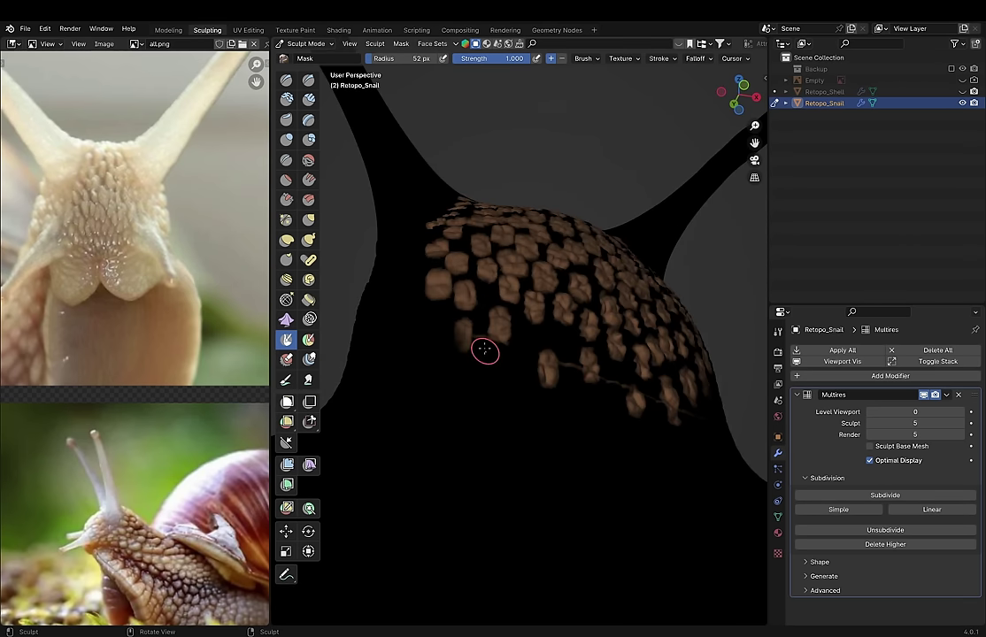
{"action": "scroll", "coordinate": [485, 348], "scroll_direction": "up", "scroll_amount": 2}
{"action": "scroll", "coordinate": [555, 367], "scroll_direction": "up", "scroll_amount": 2}
Step: Soften the scale bumps on the head with the Smooth brush at 0.200 strength
{"action": "left_click", "coordinate": [375, 44]}
{"action": "left_click", "coordinate": [414, 282]}
{"action": "scroll", "coordinate": [569, 277], "scroll_direction": "down", "scroll_amount": 3}
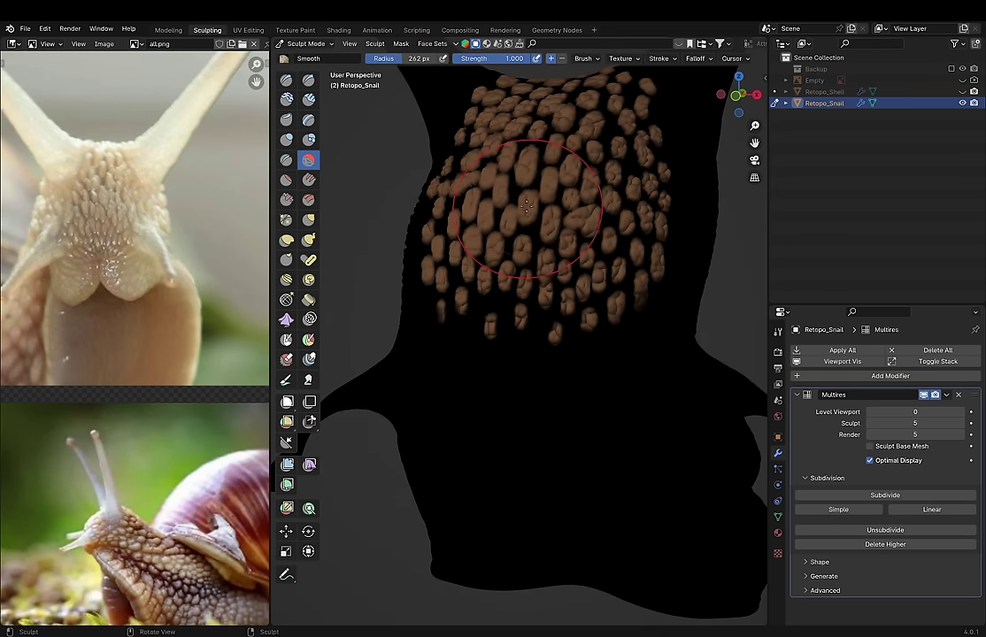
{"action": "key", "text": "shift+f"}
{"action": "middle_click_drag", "start_coordinate": [526, 205], "coordinate": [549, 168]}
{"action": "middle_click_drag", "start_coordinate": [496, 235], "coordinate": [612, 283]}
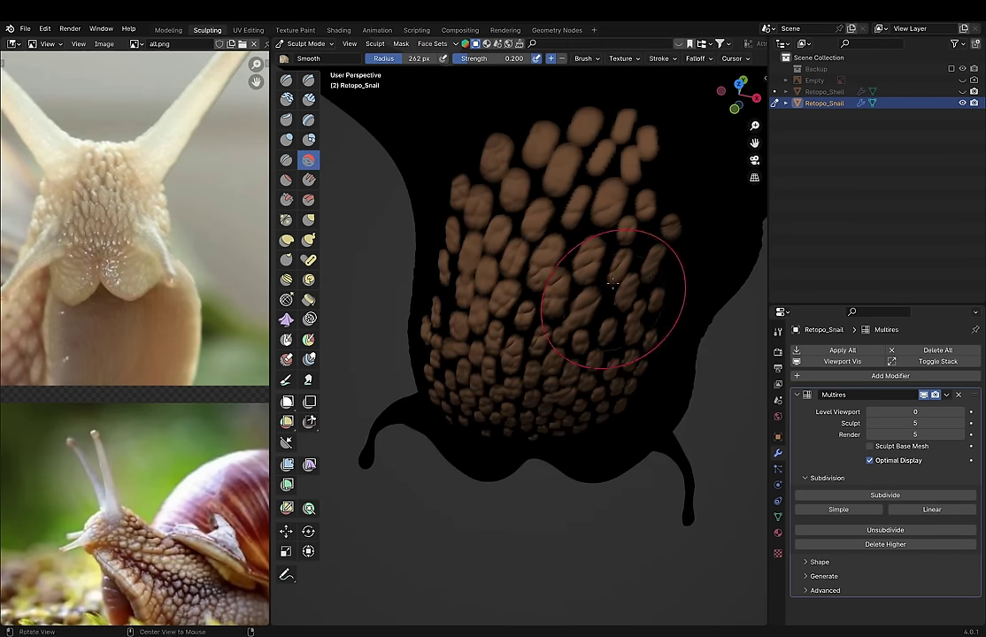
{"action": "mouse_move", "coordinate": [599, 341]}
{"action": "middle_mouse_down"}
{"action": "mouse_move", "coordinate": [529, 331]}
{"action": "mouse_move", "coordinate": [565, 301]}
{"action": "mouse_move", "coordinate": [584, 232]}
{"action": "mouse_move", "coordinate": [549, 250]}
{"action": "middle_mouse_up"}
{"action": "key", "text": "x"}
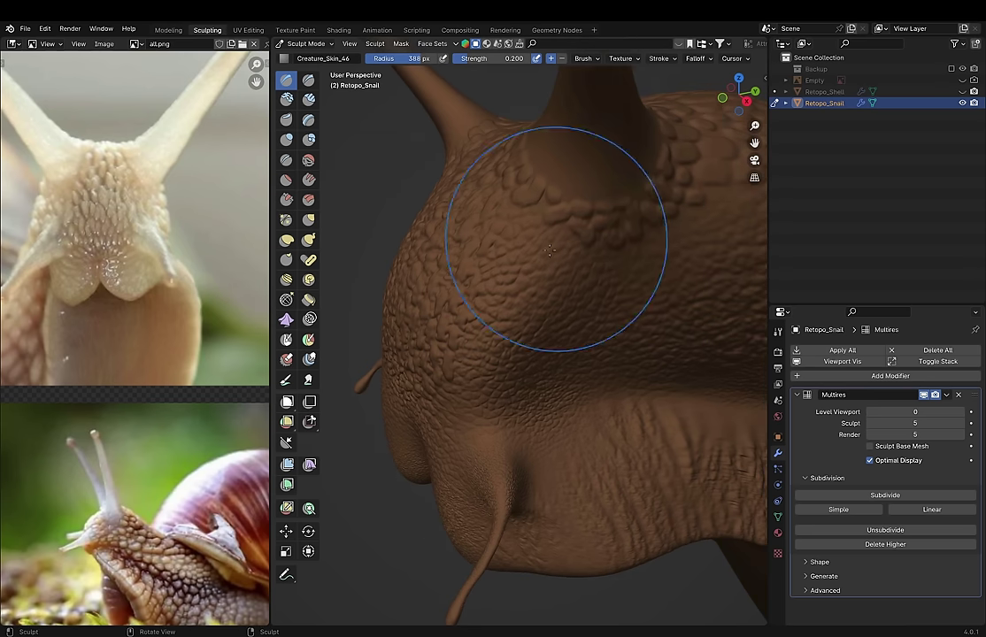
Step: Enable X-axis symmetry and set the draw brush strength to 0.376
{"action": "middle_click_drag", "start_coordinate": [628, 264], "coordinate": [496, 160]}
{"action": "key", "text": "shift+f"}
{"action": "left_click", "coordinate": [615, 103]}
{"action": "middle_click_drag", "start_coordinate": [636, 128], "coordinate": [699, 88]}
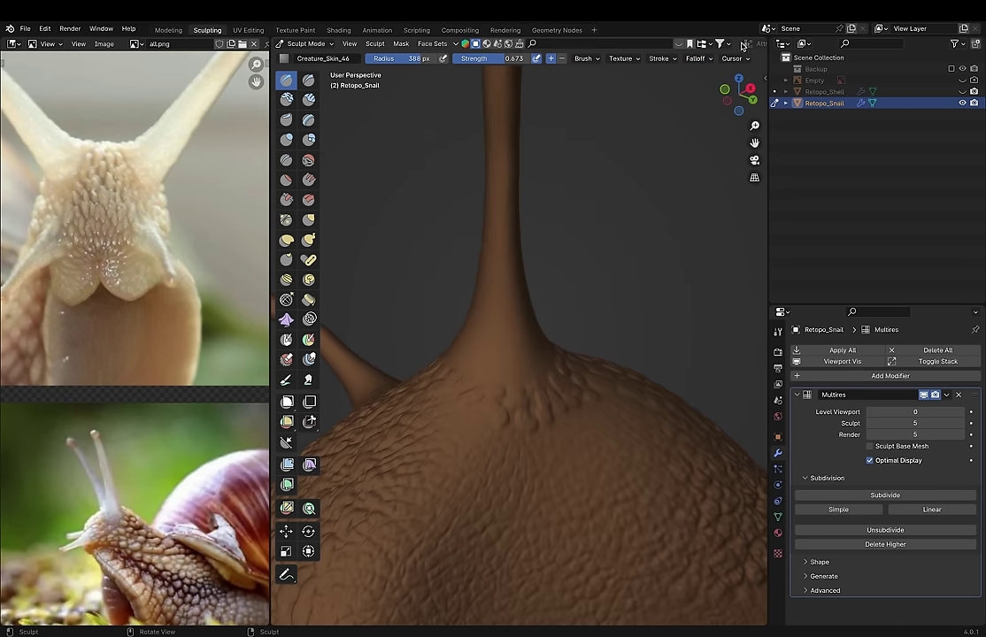
{"action": "left_click", "coordinate": [617, 60]}
{"action": "key", "text": "shift+f"}
{"action": "left_click", "coordinate": [501, 123]}
Step: Sculpt scaly texture along the horns at 0.212 strength and save Snail_Multires2.blend
{"action": "key", "text": "shift+f"}
{"action": "left_click", "coordinate": [487, 191]}
{"action": "mouse_move", "coordinate": [487, 190]}
{"action": "middle_mouse_down"}
{"action": "mouse_move", "coordinate": [458, 211]}
{"action": "mouse_move", "coordinate": [510, 332]}
{"action": "mouse_move", "coordinate": [500, 466]}
{"action": "middle_mouse_up"}
{"action": "mouse_move", "coordinate": [659, 257]}
{"action": "middle_mouse_down"}
{"action": "mouse_move", "coordinate": [474, 428]}
{"action": "mouse_move", "coordinate": [539, 363]}
{"action": "mouse_move", "coordinate": [639, 199]}
{"action": "mouse_move", "coordinate": [632, 171]}
{"action": "mouse_move", "coordinate": [652, 440]}
{"action": "mouse_move", "coordinate": [638, 430]}
{"action": "mouse_move", "coordinate": [637, 474]}
{"action": "mouse_move", "coordinate": [648, 395]}
{"action": "mouse_move", "coordinate": [560, 324]}
{"action": "mouse_move", "coordinate": [496, 330]}
{"action": "mouse_move", "coordinate": [477, 311]}
{"action": "mouse_move", "coordinate": [528, 353]}
{"action": "middle_mouse_up"}
{"action": "mouse_move", "coordinate": [413, 244]}
{"action": "middle_mouse_down"}
{"action": "mouse_move", "coordinate": [362, 209]}
{"action": "mouse_move", "coordinate": [506, 303]}
{"action": "mouse_move", "coordinate": [492, 341]}
{"action": "mouse_move", "coordinate": [447, 352]}
{"action": "mouse_move", "coordinate": [475, 253]}
{"action": "mouse_move", "coordinate": [650, 308]}
{"action": "mouse_move", "coordinate": [705, 286]}
{"action": "mouse_move", "coordinate": [637, 327]}
{"action": "mouse_move", "coordinate": [593, 162]}
{"action": "mouse_move", "coordinate": [565, 363]}
{"action": "mouse_move", "coordinate": [628, 260]}
{"action": "mouse_move", "coordinate": [582, 328]}
{"action": "mouse_move", "coordinate": [601, 254]}
{"action": "middle_mouse_up"}
{"action": "key", "text": "ctrl+s"}
{"action": "mouse_move", "coordinate": [583, 305]}
{"action": "middle_mouse_down"}
{"action": "mouse_move", "coordinate": [615, 239]}
{"action": "mouse_move", "coordinate": [550, 231]}
{"action": "mouse_move", "coordinate": [561, 308]}
{"action": "mouse_move", "coordinate": [618, 326]}
{"action": "middle_mouse_up"}
{"action": "key", "text": "shift+s"}
Step: Maximize the 3D view, choose the Creature_Skin_34 brush, and resize it
{"action": "key", "text": "ctrl+space"}
{"action": "scroll", "coordinate": [618, 326], "scroll_direction": "down", "scroll_amount": 5}
{"action": "left_click", "coordinate": [14, 59]}
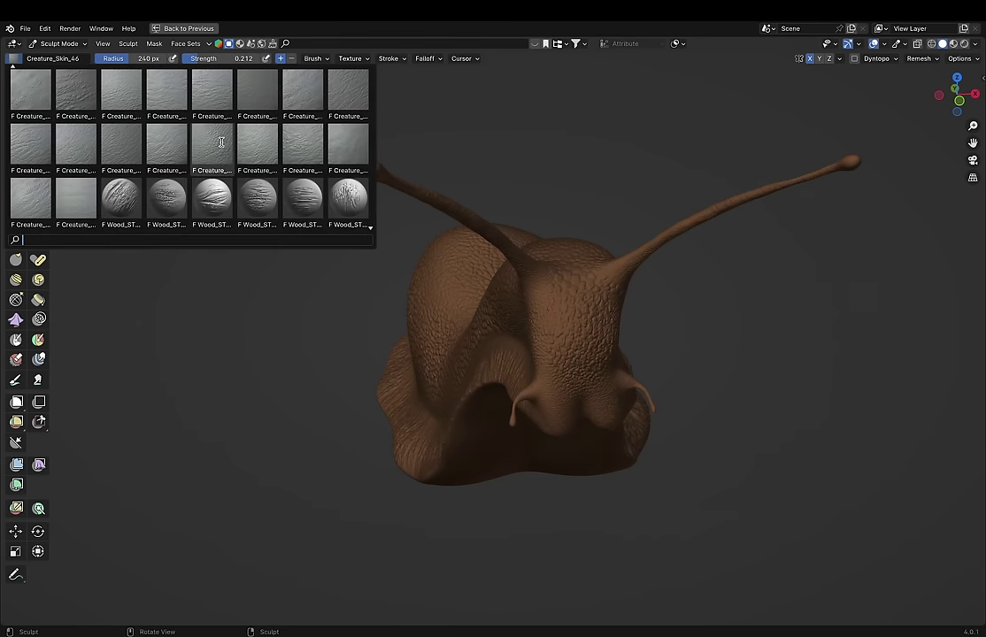
{"action": "left_click", "coordinate": [83, 81]}
{"action": "mouse_move", "coordinate": [398, 247]}
{"action": "middle_mouse_down"}
{"action": "mouse_move", "coordinate": [470, 231]}
{"action": "mouse_move", "coordinate": [390, 180]}
{"action": "mouse_move", "coordinate": [340, 236]}
{"action": "mouse_move", "coordinate": [416, 290]}
{"action": "mouse_move", "coordinate": [568, 286]}
{"action": "mouse_move", "coordinate": [565, 318]}
{"action": "middle_mouse_up"}
{"action": "scroll", "coordinate": [469, 231], "scroll_direction": "up", "scroll_amount": 4}
{"action": "left_click", "coordinate": [53, 58]}
{"action": "key", "text": "f"}
{"action": "left_click", "coordinate": [624, 341]}
Step: Texture the neck at strength 0.412, then smooth it at 0.388 strength
{"action": "key", "text": "shift+f"}
{"action": "left_click", "coordinate": [639, 354]}
{"action": "mouse_move", "coordinate": [639, 354]}
{"action": "middle_mouse_down"}
{"action": "mouse_move", "coordinate": [793, 430]}
{"action": "mouse_move", "coordinate": [540, 297]}
{"action": "mouse_move", "coordinate": [372, 358]}
{"action": "mouse_move", "coordinate": [599, 343]}
{"action": "mouse_move", "coordinate": [539, 219]}
{"action": "mouse_move", "coordinate": [591, 362]}
{"action": "middle_mouse_up"}
{"action": "key", "text": "s"}
{"action": "key", "text": "shift+f"}
{"action": "left_click", "coordinate": [586, 276]}
Step: Apply the Wood_ST_brush_03 texture to the brush at 0.624 strength
{"action": "left_click", "coordinate": [13, 59]}
{"action": "left_click", "coordinate": [186, 190]}
{"action": "middle_click_drag", "start_coordinate": [416, 266], "coordinate": [453, 268]}
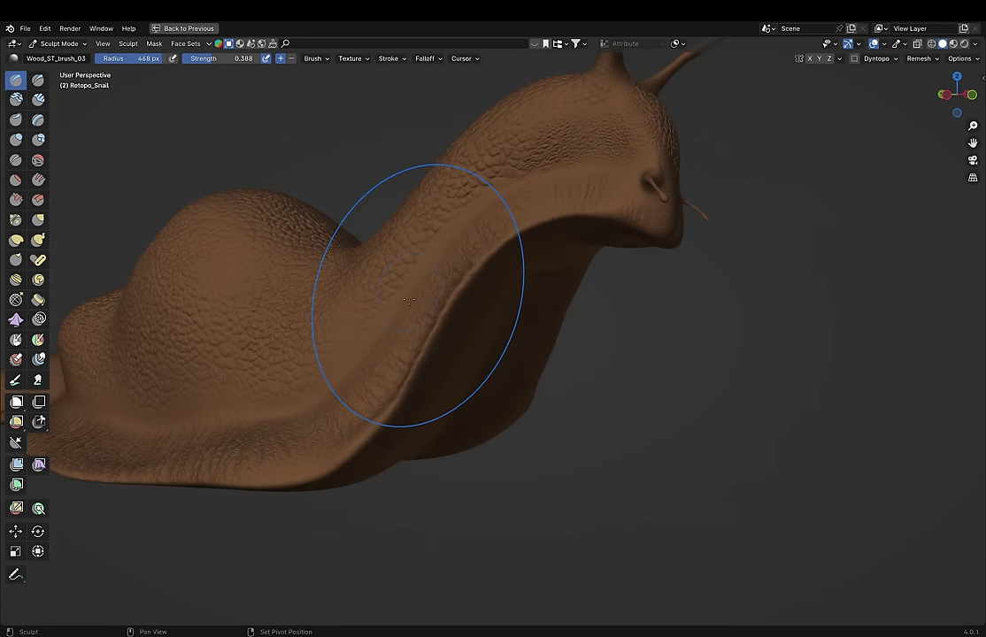
{"action": "key", "text": "shift+f"}
{"action": "left_click", "coordinate": [458, 305]}
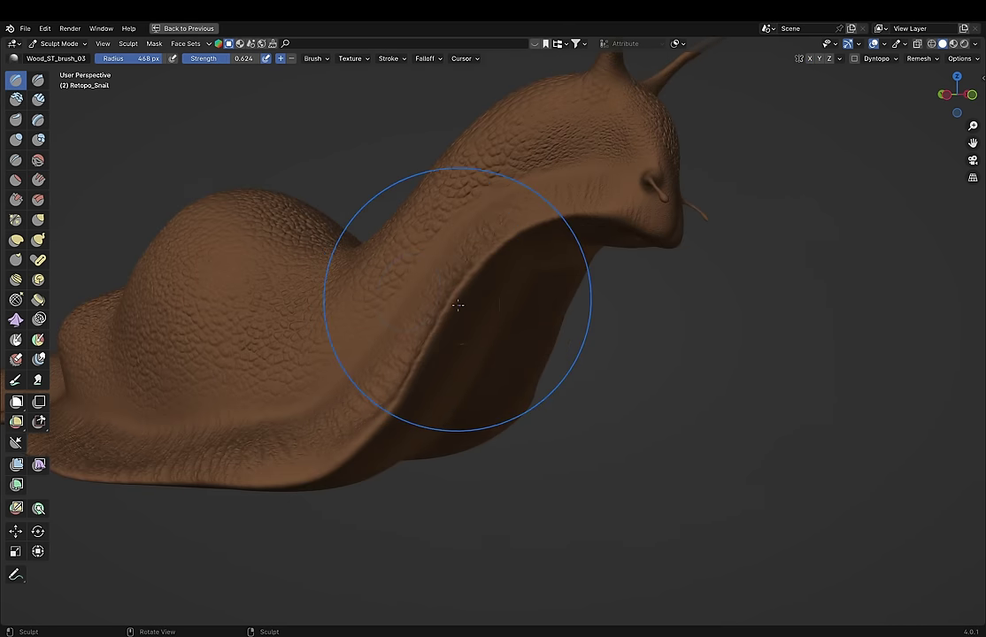
Step: Resize the Cloth brush to 170 px and change its deformation type to crease the neck edge
{"action": "key", "text": "n"}
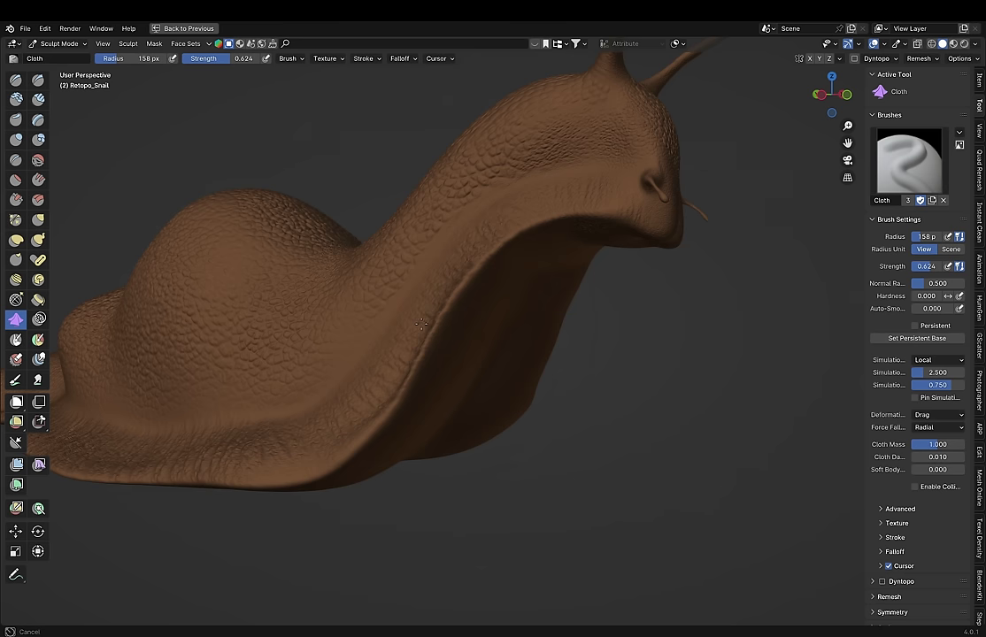
{"action": "scroll", "coordinate": [440, 304], "scroll_direction": "up", "scroll_amount": 5}
{"action": "middle_click_drag", "start_coordinate": [431, 356], "coordinate": [765, 273]}
{"action": "key", "text": "f"}
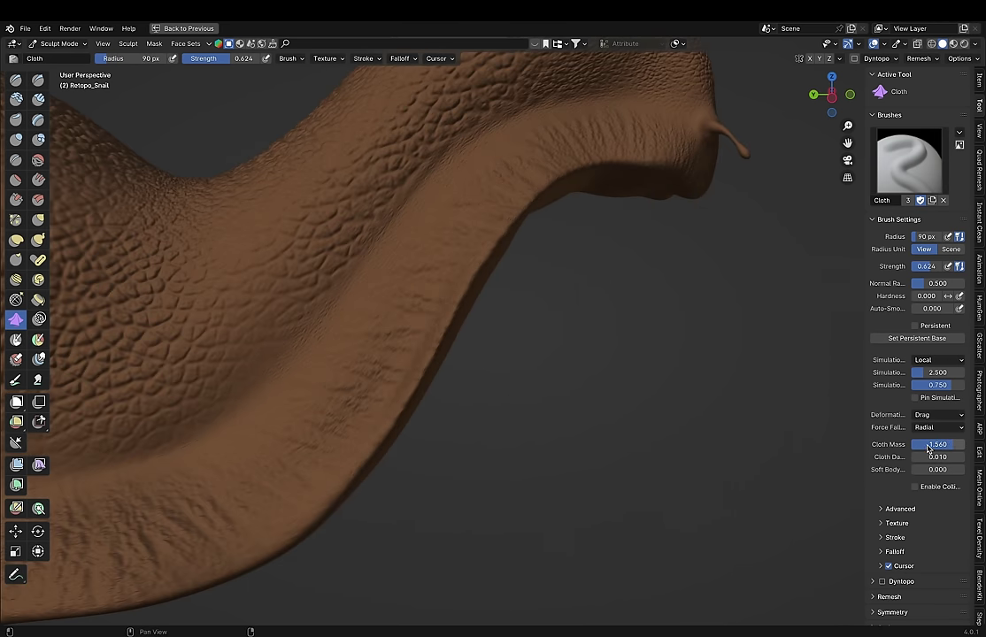
{"action": "key", "text": "f"}
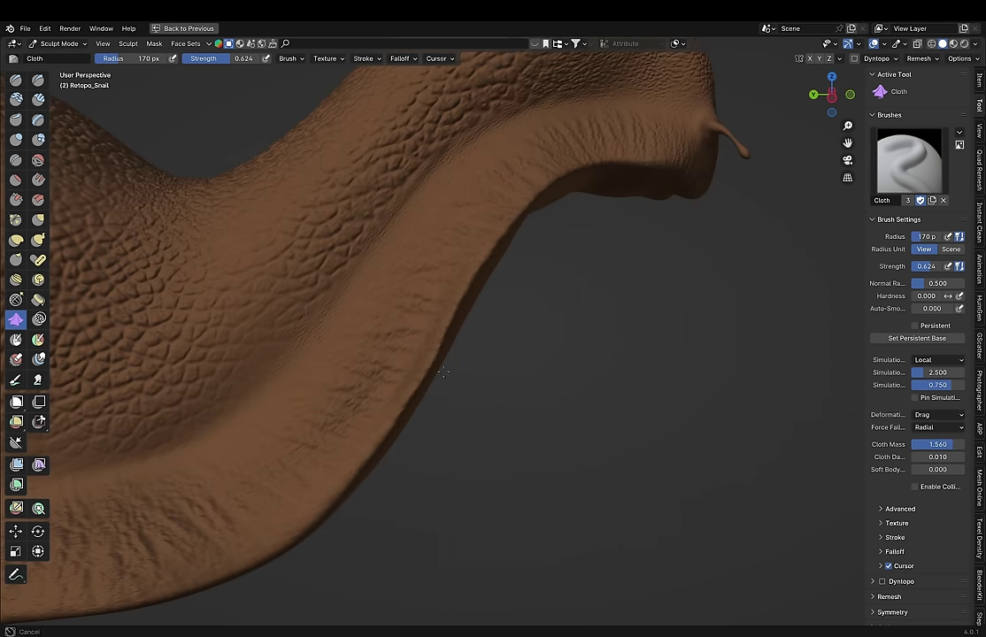
{"action": "middle_click_drag", "start_coordinate": [554, 205], "coordinate": [566, 198]}
{"action": "left_click", "coordinate": [936, 414]}
{"action": "left_click", "coordinate": [894, 491]}
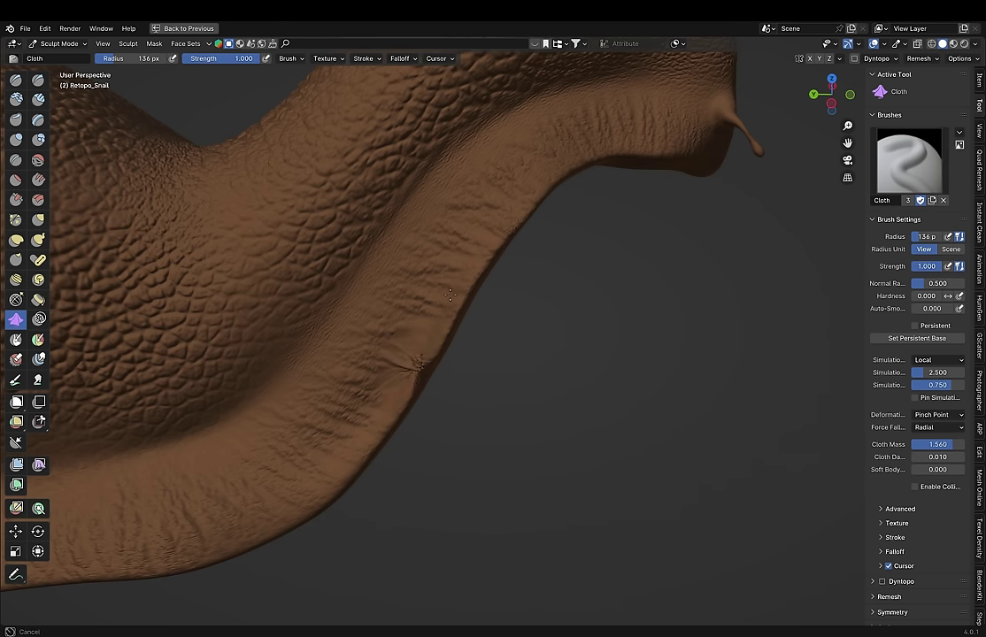
{"action": "mouse_move", "coordinate": [475, 335]}
{"action": "middle_mouse_down"}
{"action": "mouse_move", "coordinate": [478, 247]}
{"action": "mouse_move", "coordinate": [606, 205]}
{"action": "mouse_move", "coordinate": [571, 257]}
{"action": "middle_mouse_up"}
{"action": "left_click", "coordinate": [18, 279]}
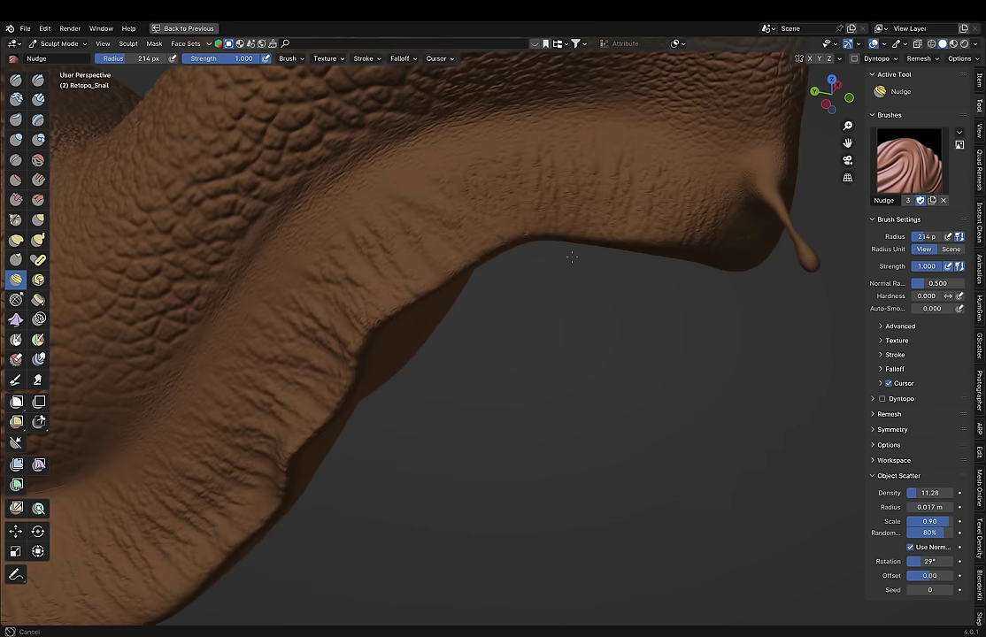
Step: Nudge the body and foot contours, with the brush enlarged to 282 px
{"action": "middle_click_drag", "start_coordinate": [676, 271], "coordinate": [463, 287]}
{"action": "mouse_move", "coordinate": [344, 384]}
{"action": "middle_mouse_down"}
{"action": "mouse_move", "coordinate": [341, 473]}
{"action": "mouse_move", "coordinate": [484, 407]}
{"action": "mouse_move", "coordinate": [440, 375]}
{"action": "middle_mouse_up"}
{"action": "mouse_move", "coordinate": [237, 381]}
{"action": "middle_mouse_down"}
{"action": "mouse_move", "coordinate": [365, 375]}
{"action": "mouse_move", "coordinate": [452, 315]}
{"action": "mouse_move", "coordinate": [282, 318]}
{"action": "mouse_move", "coordinate": [249, 297]}
{"action": "mouse_move", "coordinate": [401, 330]}
{"action": "mouse_move", "coordinate": [427, 306]}
{"action": "mouse_move", "coordinate": [387, 304]}
{"action": "mouse_move", "coordinate": [459, 259]}
{"action": "middle_mouse_up"}
{"action": "mouse_move", "coordinate": [303, 288]}
{"action": "middle_mouse_down"}
{"action": "mouse_move", "coordinate": [187, 264]}
{"action": "mouse_move", "coordinate": [243, 259]}
{"action": "mouse_move", "coordinate": [246, 221]}
{"action": "mouse_move", "coordinate": [353, 253]}
{"action": "mouse_move", "coordinate": [458, 237]}
{"action": "middle_mouse_up"}
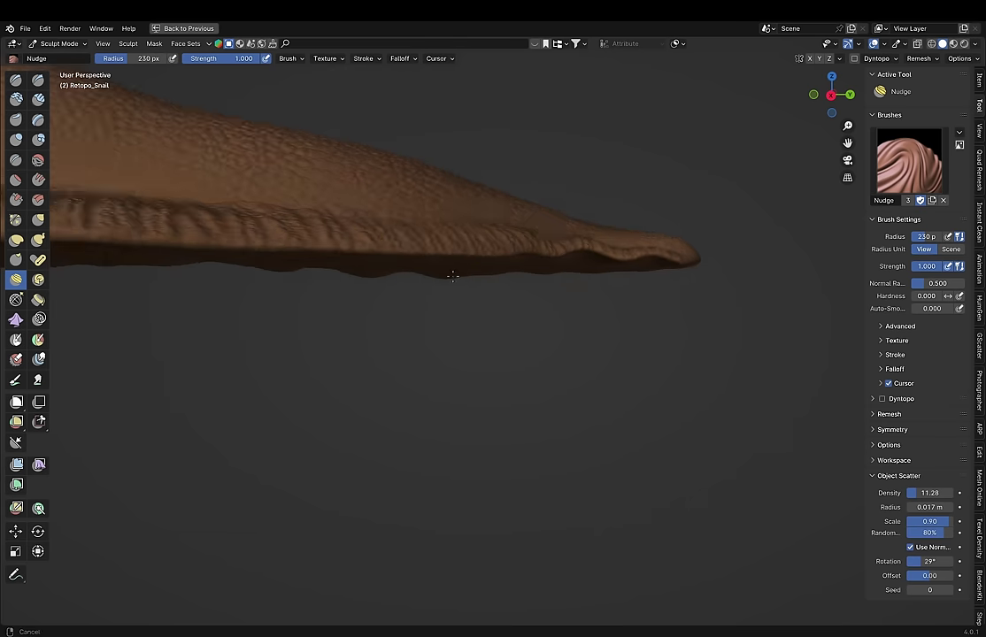
{"action": "mouse_move", "coordinate": [294, 239]}
{"action": "middle_mouse_down"}
{"action": "mouse_move", "coordinate": [323, 301]}
{"action": "mouse_move", "coordinate": [305, 292]}
{"action": "mouse_move", "coordinate": [365, 241]}
{"action": "middle_mouse_up"}
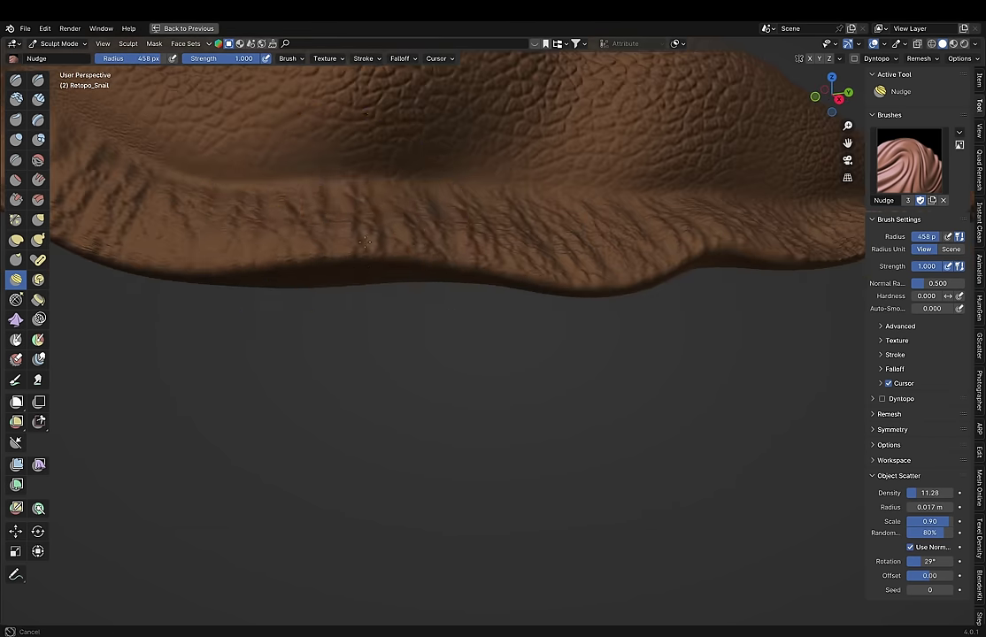
{"action": "scroll", "coordinate": [461, 269], "scroll_direction": "down", "scroll_amount": 5}
{"action": "scroll", "coordinate": [380, 274], "scroll_direction": "up", "scroll_amount": 5}
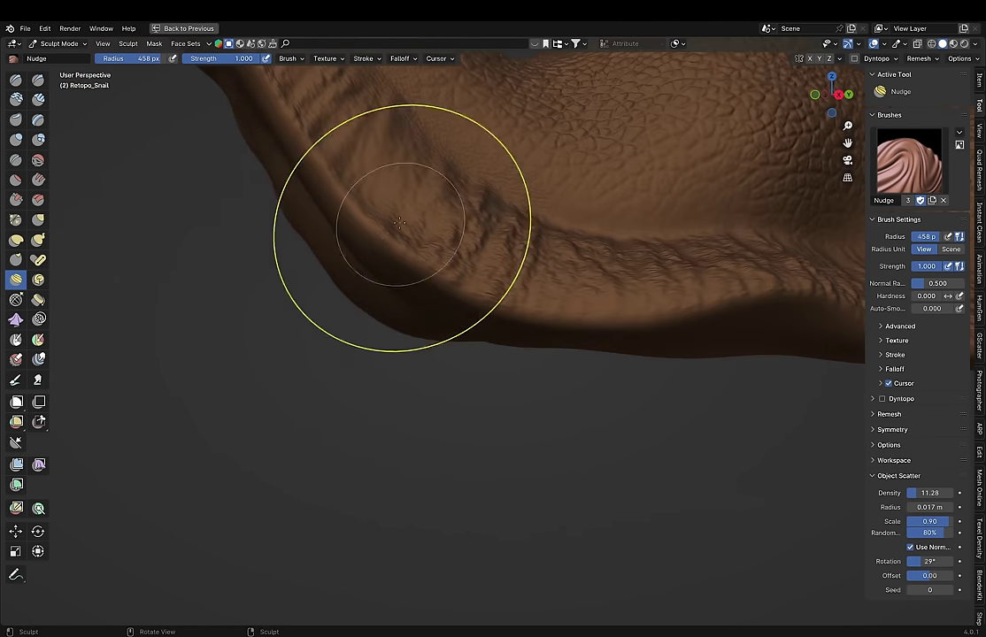
{"action": "left_click", "coordinate": [320, 190]}
{"action": "mouse_move", "coordinate": [320, 190]}
{"action": "middle_mouse_down"}
{"action": "mouse_move", "coordinate": [390, 272]}
{"action": "mouse_move", "coordinate": [334, 286]}
{"action": "mouse_move", "coordinate": [363, 270]}
{"action": "mouse_move", "coordinate": [341, 195]}
{"action": "middle_mouse_up"}
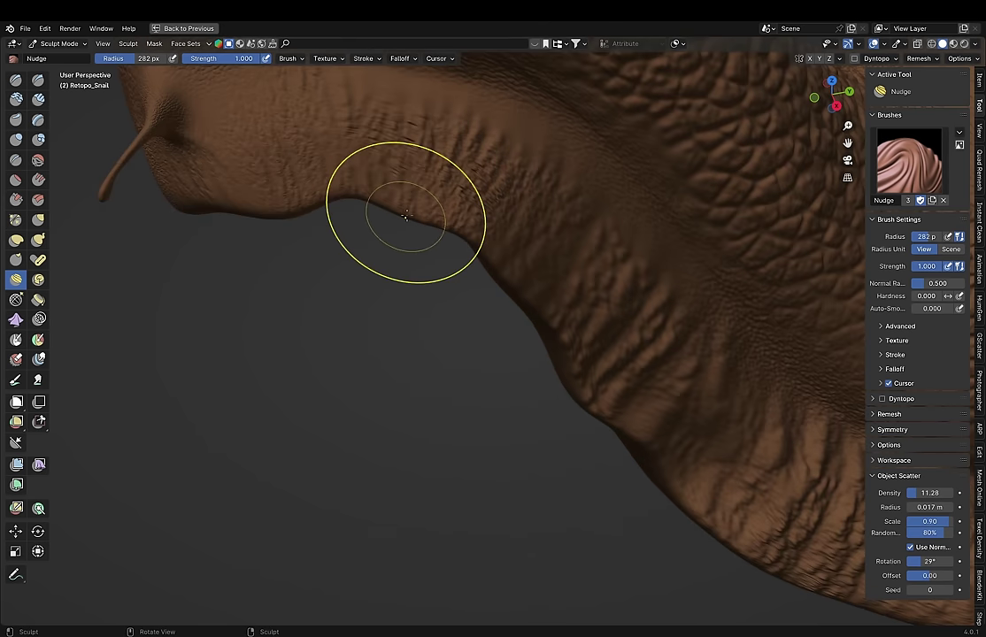
{"action": "middle_click_drag", "start_coordinate": [405, 215], "coordinate": [442, 349]}
{"action": "middle_click_drag", "start_coordinate": [507, 440], "coordinate": [495, 367]}
{"action": "mouse_move", "coordinate": [409, 331]}
{"action": "middle_mouse_down"}
{"action": "mouse_move", "coordinate": [585, 323]}
{"action": "mouse_move", "coordinate": [683, 296]}
{"action": "mouse_move", "coordinate": [434, 272]}
{"action": "middle_mouse_up"}
Step: Even out the body surface with the Smooth brush from side and top views
{"action": "key", "text": "shift+s"}
{"action": "middle_click_drag", "start_coordinate": [543, 286], "coordinate": [360, 309]}
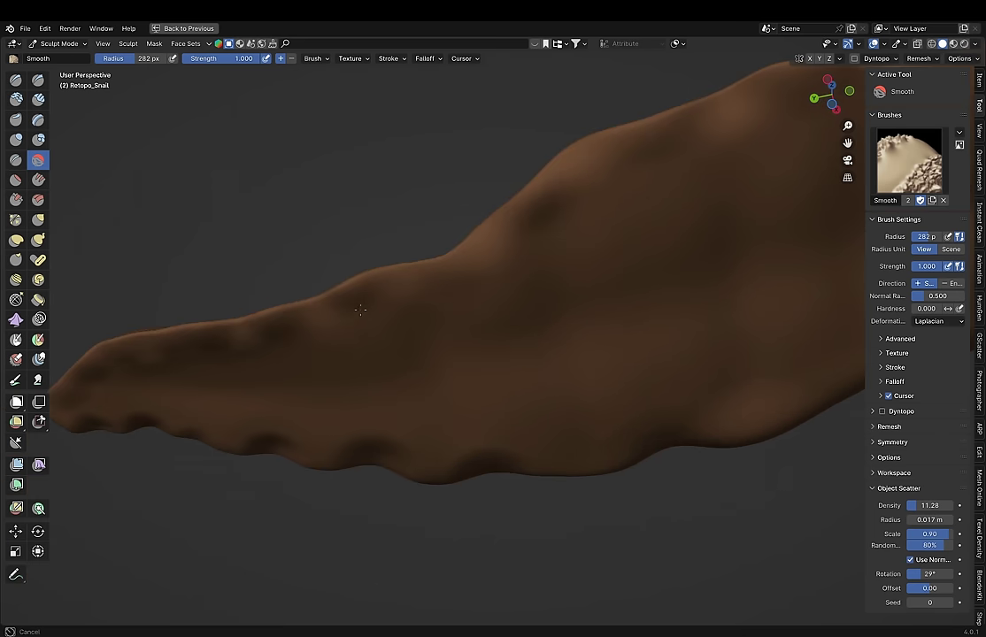
{"action": "mouse_move", "coordinate": [606, 222]}
{"action": "middle_mouse_down"}
{"action": "mouse_move", "coordinate": [199, 348]}
{"action": "mouse_move", "coordinate": [374, 219]}
{"action": "middle_mouse_up"}
{"action": "mouse_move", "coordinate": [515, 337]}
{"action": "middle_mouse_down"}
{"action": "mouse_move", "coordinate": [520, 293]}
{"action": "mouse_move", "coordinate": [589, 293]}
{"action": "mouse_move", "coordinate": [610, 341]}
{"action": "mouse_move", "coordinate": [529, 319]}
{"action": "middle_mouse_up"}
Step: Restore the reference-photo layout and save the sculpt as Snail_Multires2.blend
{"action": "key", "text": "ctrl+alt+space"}
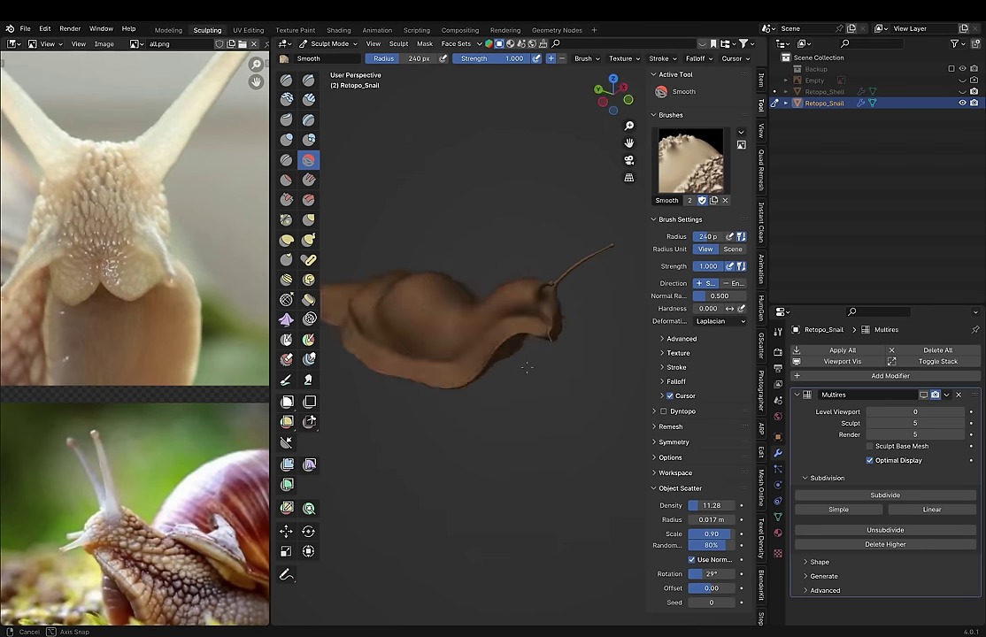
{"action": "key", "text": "n"}
{"action": "scroll", "coordinate": [616, 374], "scroll_direction": "up", "scroll_amount": 3}
{"action": "mouse_move", "coordinate": [616, 374]}
{"action": "middle_mouse_down"}
{"action": "mouse_move", "coordinate": [572, 444]}
{"action": "mouse_move", "coordinate": [660, 379]}
{"action": "mouse_move", "coordinate": [638, 354]}
{"action": "mouse_move", "coordinate": [690, 372]}
{"action": "mouse_move", "coordinate": [711, 367]}
{"action": "middle_mouse_up"}
{"action": "key", "text": "ctrl+alt+space"}
{"action": "key", "text": "ctrl+s"}
{"action": "mouse_move", "coordinate": [566, 319]}
{"action": "middle_mouse_down"}
{"action": "mouse_move", "coordinate": [496, 336]}
{"action": "mouse_move", "coordinate": [575, 319]}
{"action": "middle_mouse_up"}
Step: Append the Memory_Brush fold set from Folds_Blender > Compressed_Folds_Brush > Memory_Brush
{"action": "left_click", "coordinate": [26, 29]}
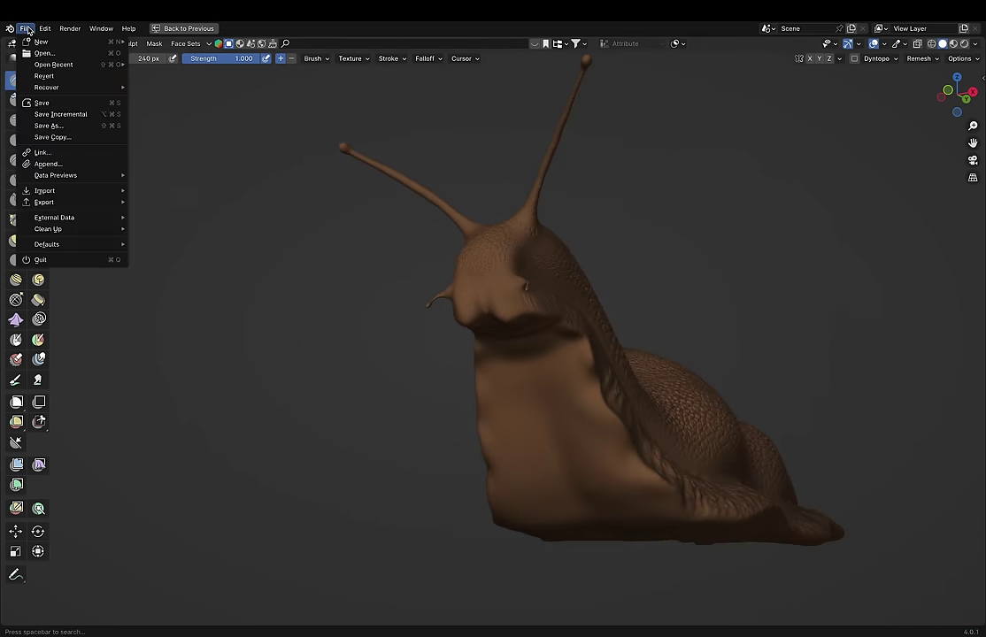
{"action": "left_click", "coordinate": [48, 164]}
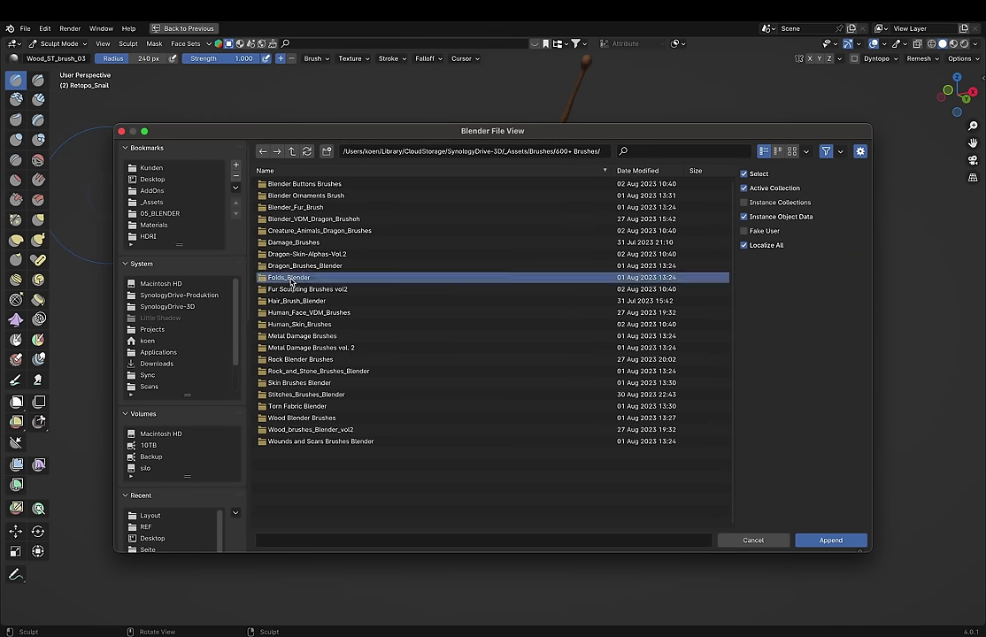
{"action": "left_click", "coordinate": [290, 278]}
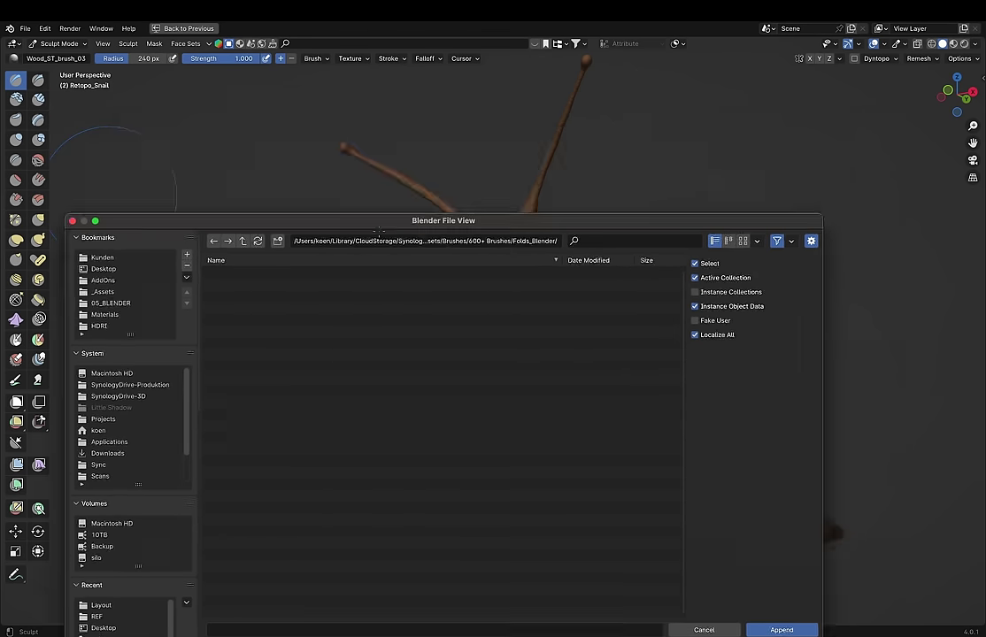
{"action": "left_click", "coordinate": [316, 137]}
{"action": "left_click", "coordinate": [355, 246]}
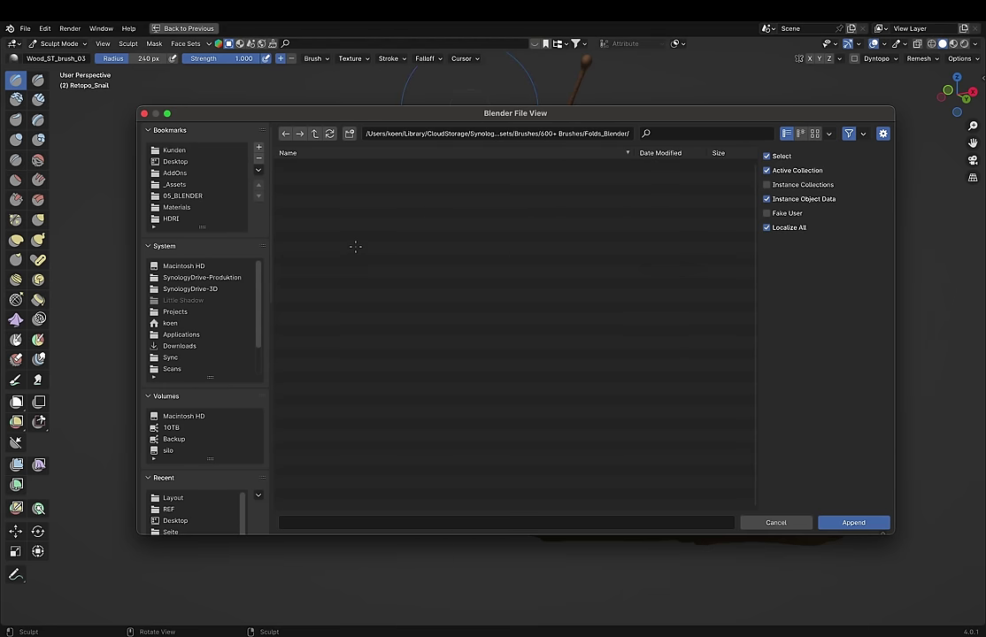
{"action": "left_click", "coordinate": [348, 185]}
{"action": "left_click", "coordinate": [292, 152]}
{"action": "left_click", "coordinate": [311, 184]}
{"action": "type", "text": "memo"}
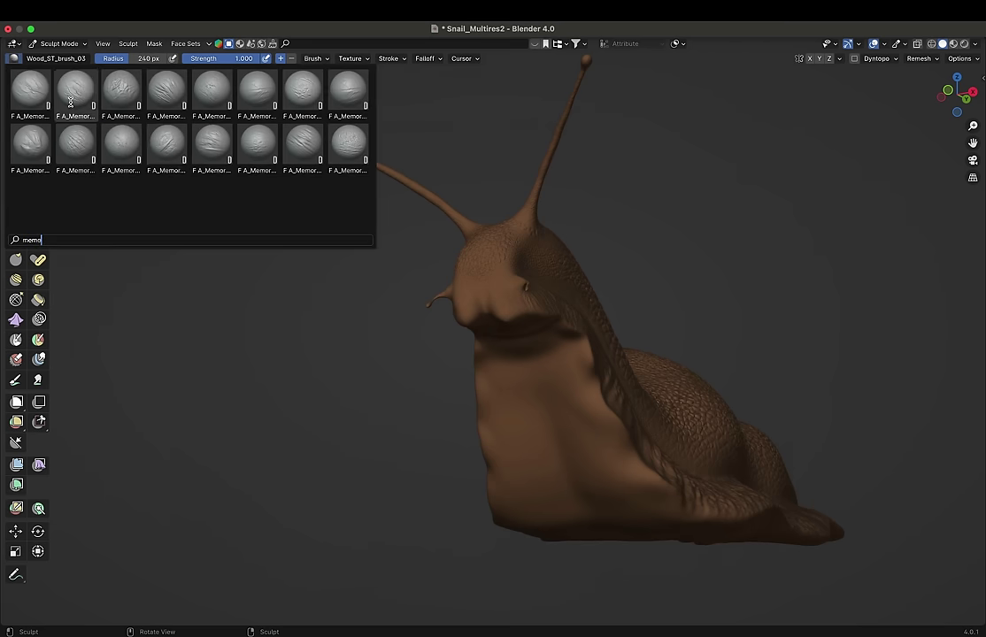
Step: Try A_Memory_Folds_17, undo its stroke, and switch to A_Memory_Folds_08
{"action": "left_click", "coordinate": [173, 149]}
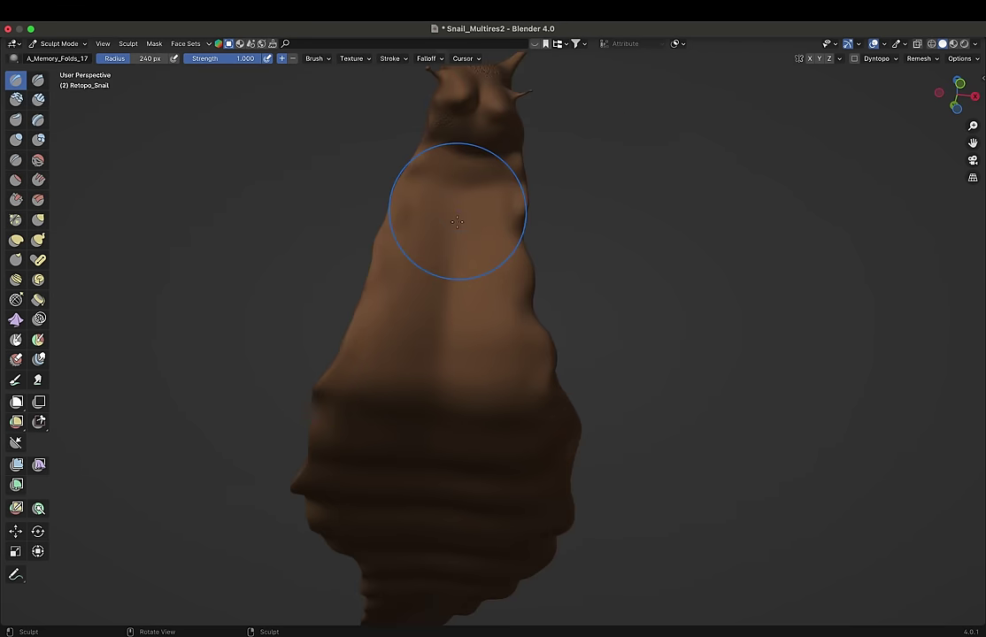
{"action": "key", "text": "ctrl+z"}
{"action": "mouse_move", "coordinate": [620, 384]}
{"action": "middle_mouse_down"}
{"action": "mouse_move", "coordinate": [536, 328]}
{"action": "mouse_move", "coordinate": [26, 64]}
{"action": "middle_mouse_up"}
{"action": "left_click", "coordinate": [26, 62]}
{"action": "left_click", "coordinate": [142, 141]}
Step: Sculpt fold creases across the snail's body and foot at 0.170 strength
{"action": "middle_click_drag", "start_coordinate": [440, 263], "coordinate": [519, 320]}
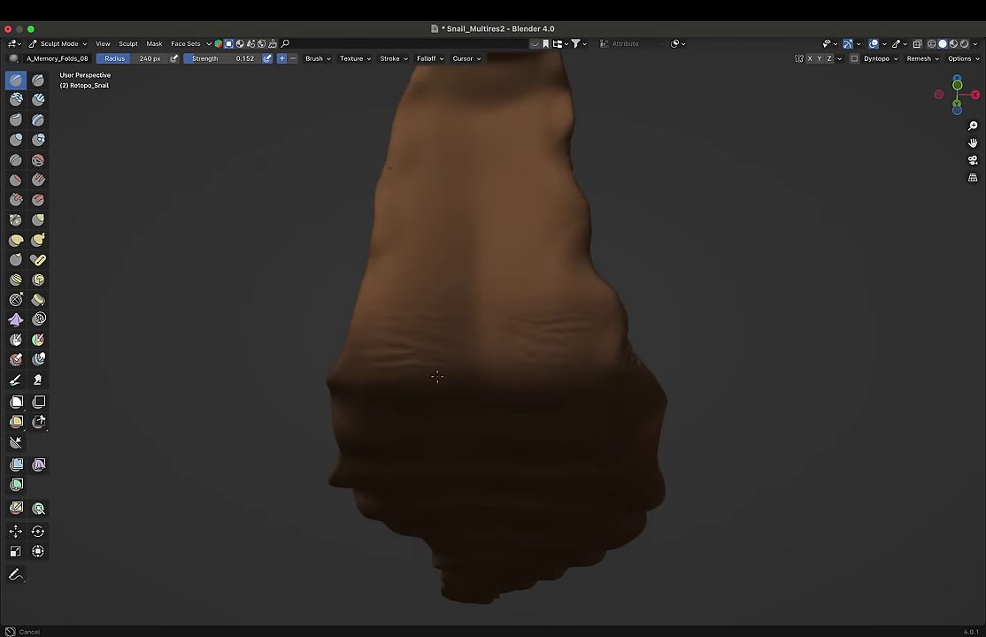
{"action": "middle_click_drag", "start_coordinate": [437, 377], "coordinate": [449, 316]}
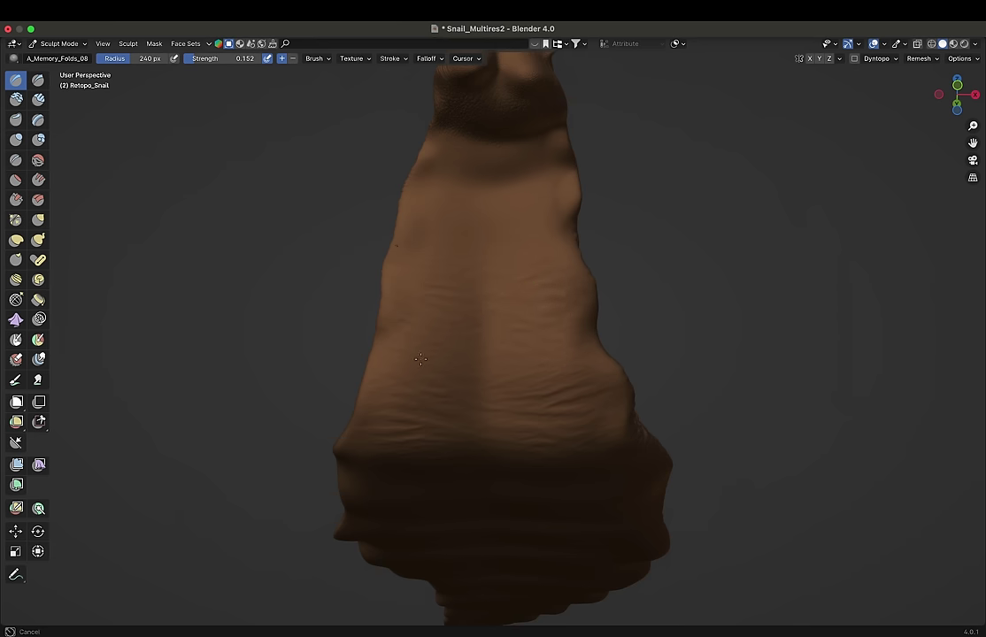
{"action": "middle_click_drag", "start_coordinate": [420, 359], "coordinate": [420, 290]}
{"action": "middle_click_drag", "start_coordinate": [494, 330], "coordinate": [520, 256]}
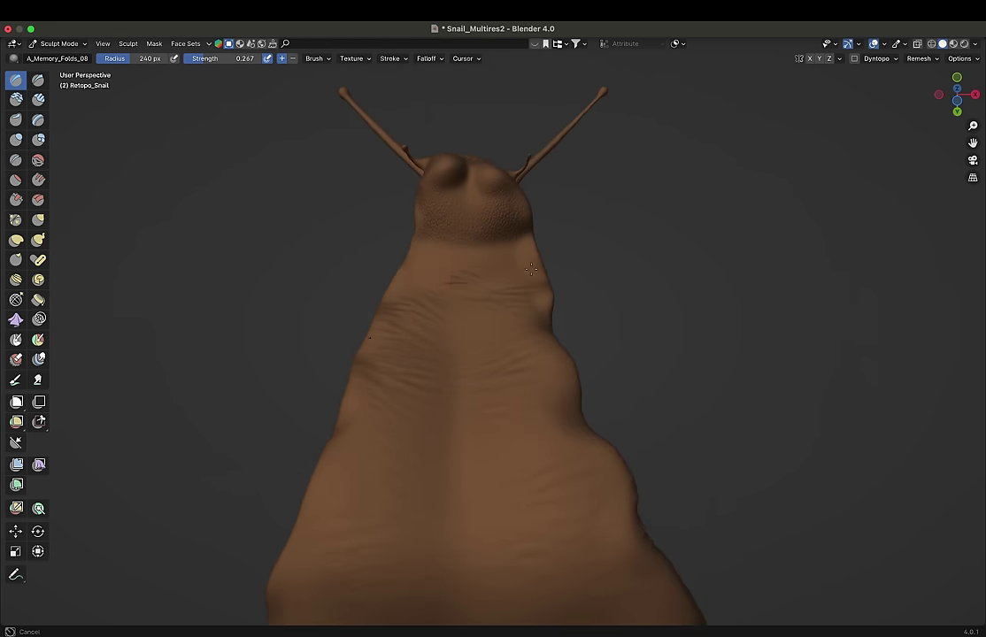
{"action": "mouse_move", "coordinate": [376, 298]}
{"action": "middle_mouse_down"}
{"action": "mouse_move", "coordinate": [431, 358]}
{"action": "mouse_move", "coordinate": [368, 270]}
{"action": "middle_mouse_up"}
{"action": "key", "text": "shift+f"}
{"action": "left_click", "coordinate": [240, 255]}
{"action": "middle_click_drag", "start_coordinate": [240, 255], "coordinate": [243, 376]}
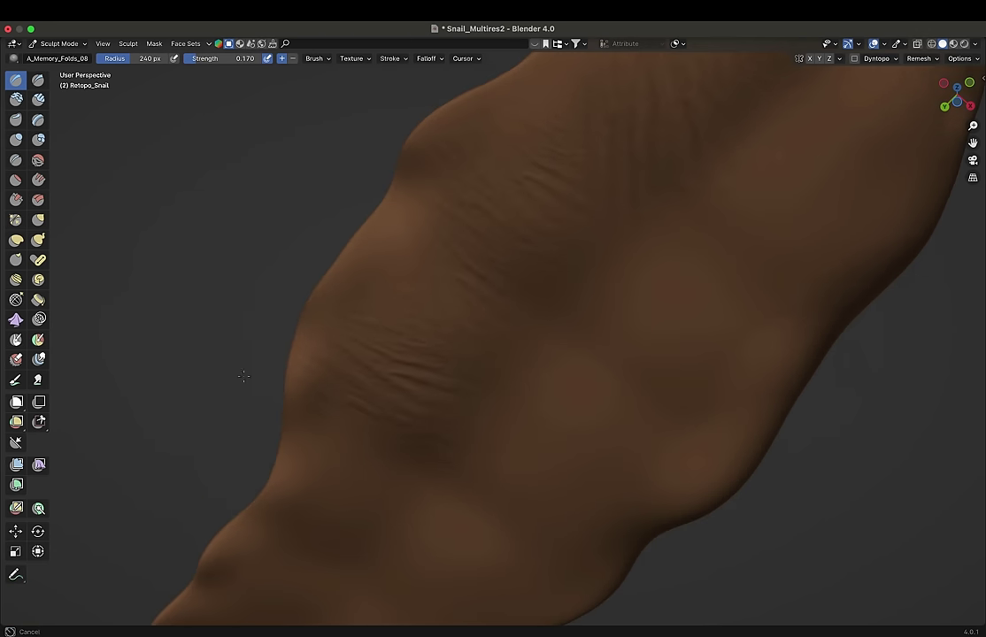
{"action": "middle_click_drag", "start_coordinate": [824, 352], "coordinate": [569, 396]}
{"action": "scroll", "coordinate": [569, 396], "scroll_direction": "down", "scroll_amount": 3}
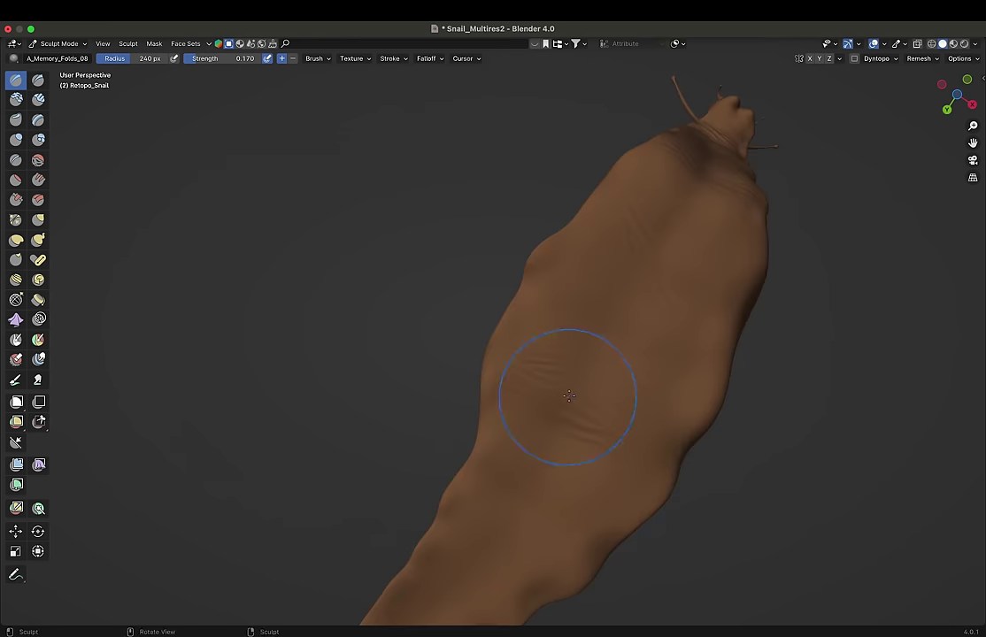
{"action": "middle_click_drag", "start_coordinate": [705, 274], "coordinate": [689, 339]}
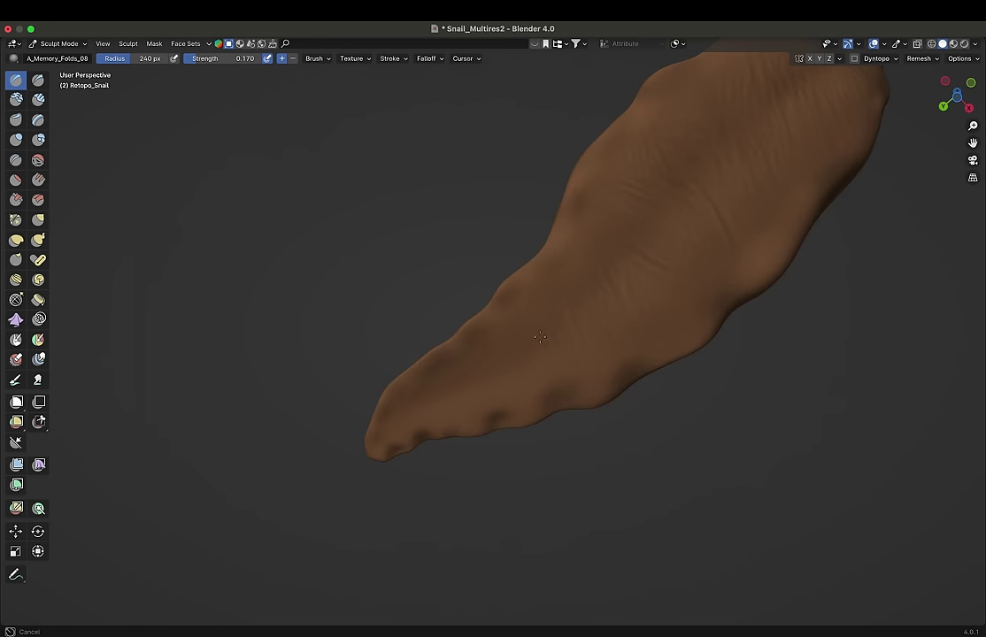
{"action": "middle_click_drag", "start_coordinate": [540, 336], "coordinate": [498, 364]}
Step: Add stronger folds at 0.236 strength, then smooth the neck with Smooth
{"action": "key", "text": "shift+f"}
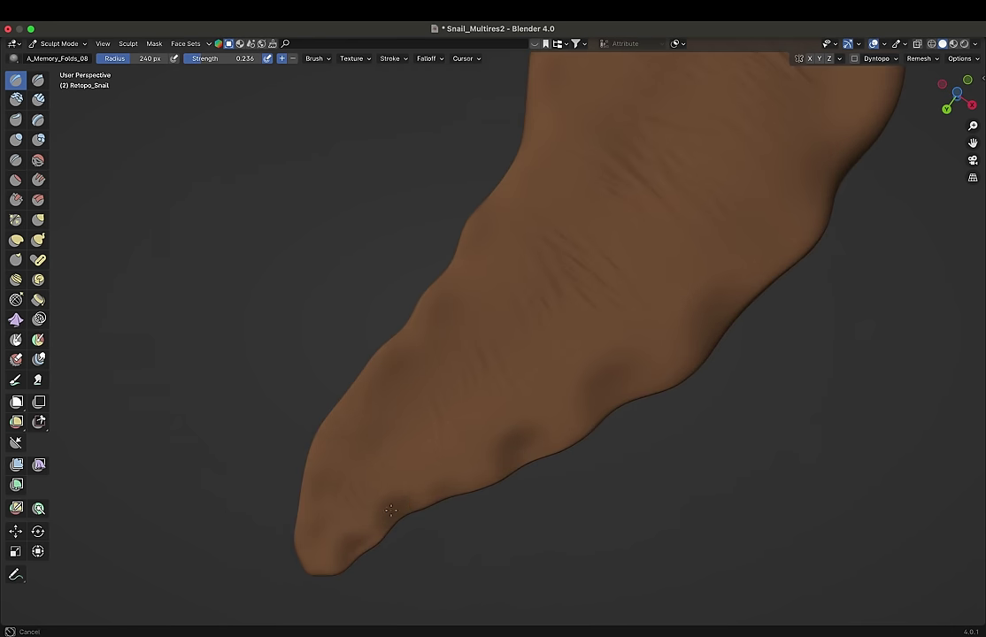
{"action": "mouse_move", "coordinate": [675, 247]}
{"action": "middle_mouse_down"}
{"action": "mouse_move", "coordinate": [654, 161]}
{"action": "mouse_move", "coordinate": [496, 216]}
{"action": "middle_mouse_up"}
{"action": "middle_click_drag", "start_coordinate": [601, 173], "coordinate": [526, 264]}
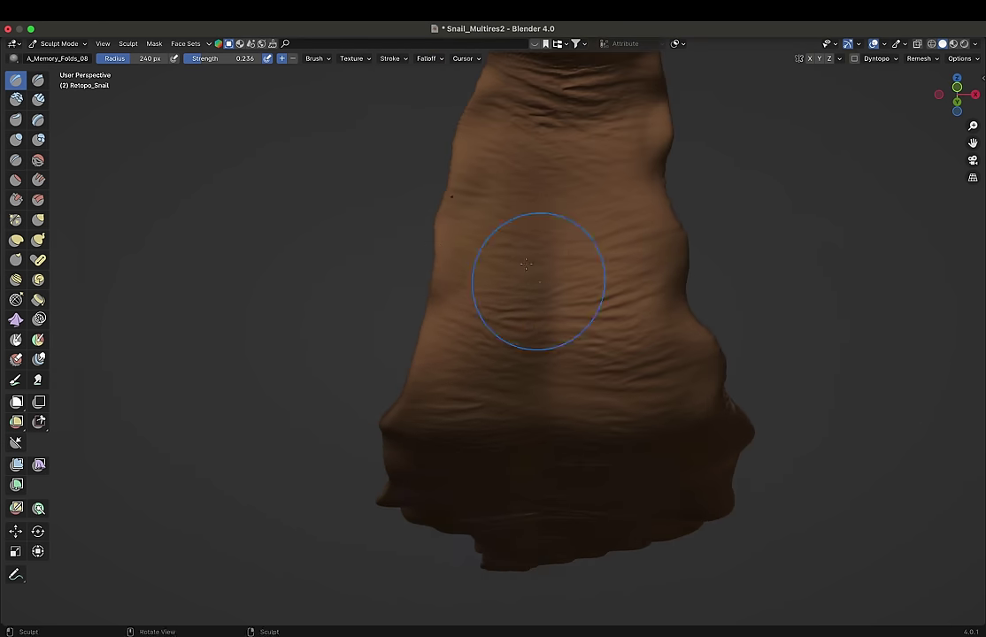
{"action": "middle_click_drag", "start_coordinate": [668, 215], "coordinate": [454, 334]}
{"action": "key", "text": "shift"}
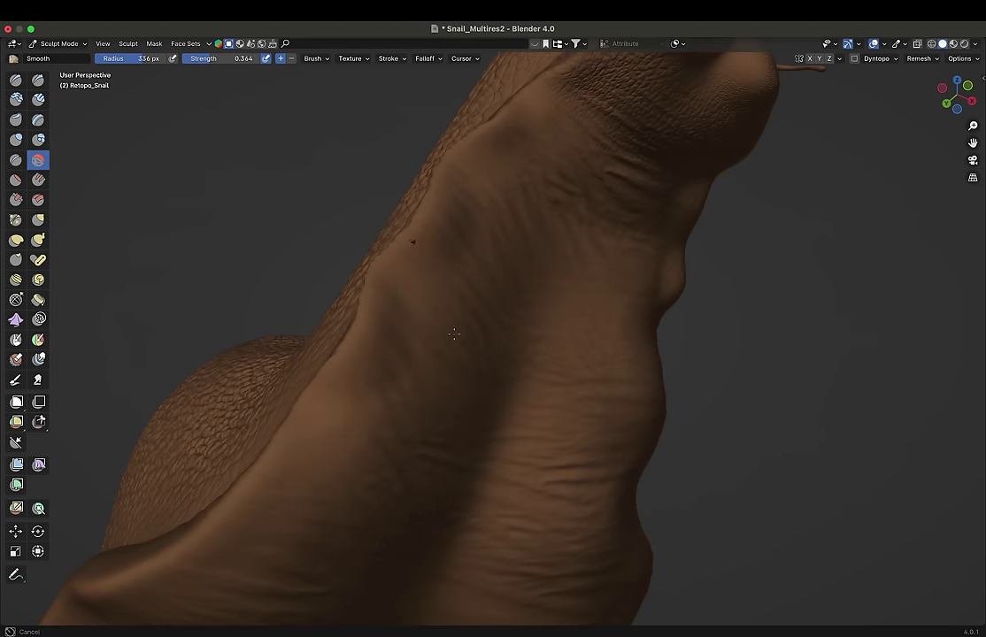
{"action": "middle_click_drag", "start_coordinate": [632, 98], "coordinate": [524, 384]}
{"action": "middle_click_drag", "start_coordinate": [436, 447], "coordinate": [604, 252]}
{"action": "middle_click_drag", "start_coordinate": [722, 328], "coordinate": [441, 396]}
{"action": "scroll", "coordinate": [441, 397], "scroll_direction": "down", "scroll_amount": 5}
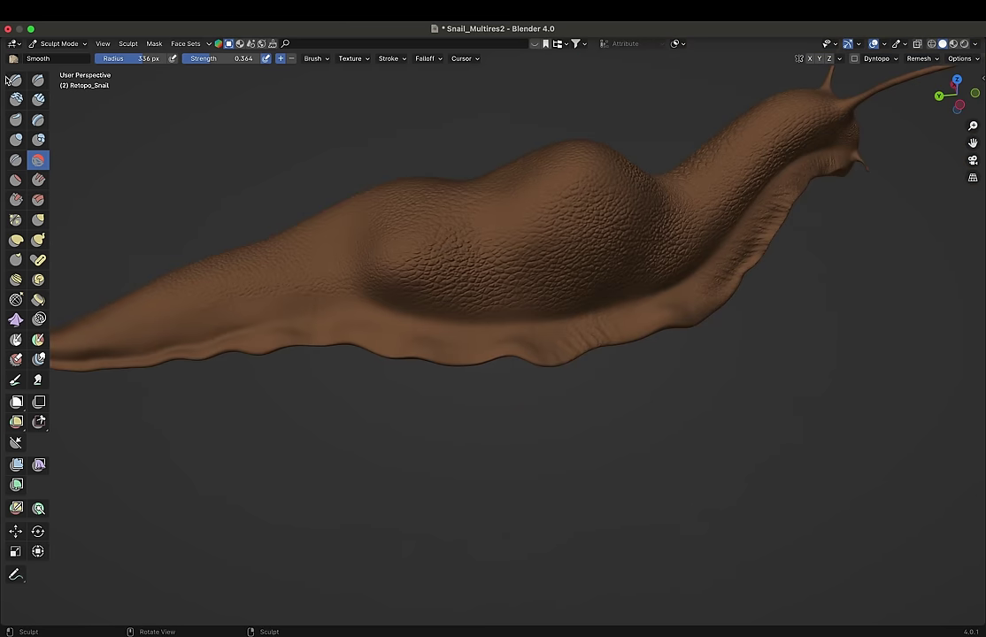
{"action": "left_click", "coordinate": [14, 59]}
{"action": "type", "text": "creatu"}
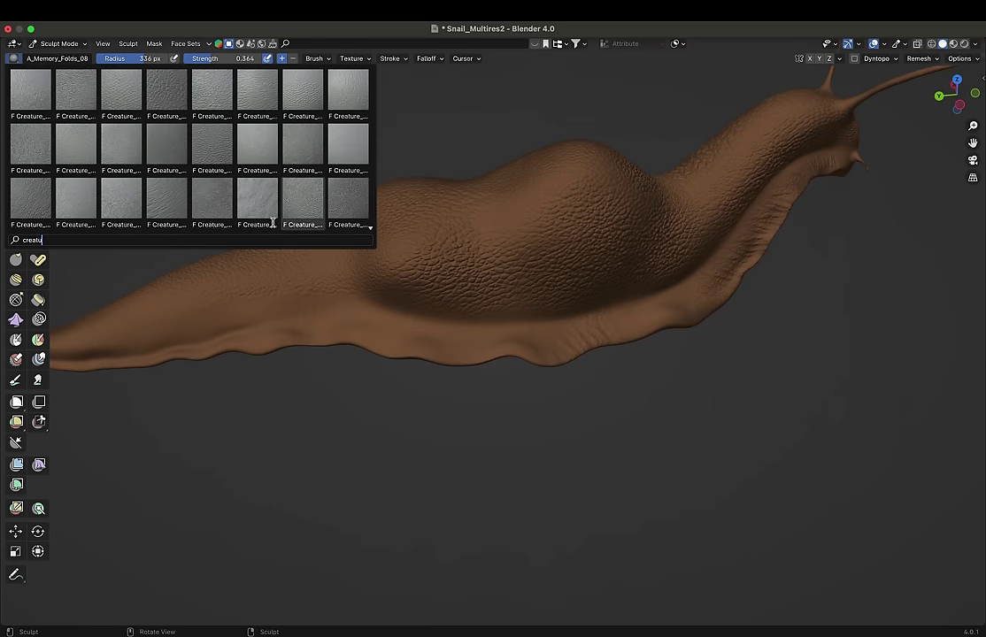
Step: Stroke rotated Creature_Skin_32 texture along the foot rim at 342 px, 0.594 strength
{"action": "left_click", "coordinate": [76, 143]}
{"action": "middle_click_drag", "start_coordinate": [76, 143], "coordinate": [235, 353]}
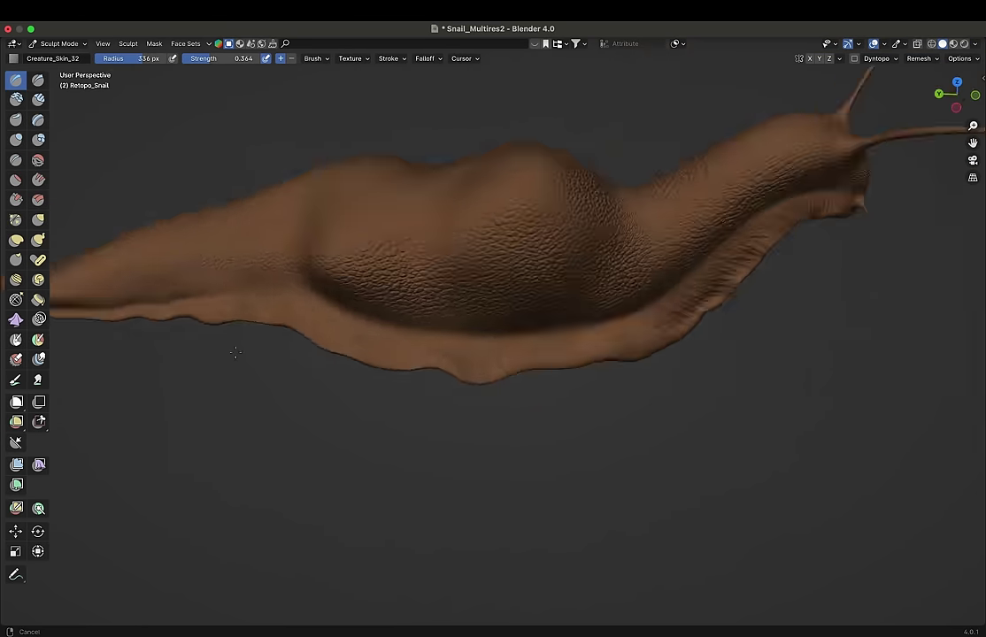
{"action": "scroll", "coordinate": [236, 352], "scroll_direction": "up", "scroll_amount": 5}
{"action": "key", "text": "shift+f"}
{"action": "left_click", "coordinate": [567, 327]}
{"action": "left_click", "coordinate": [350, 59]}
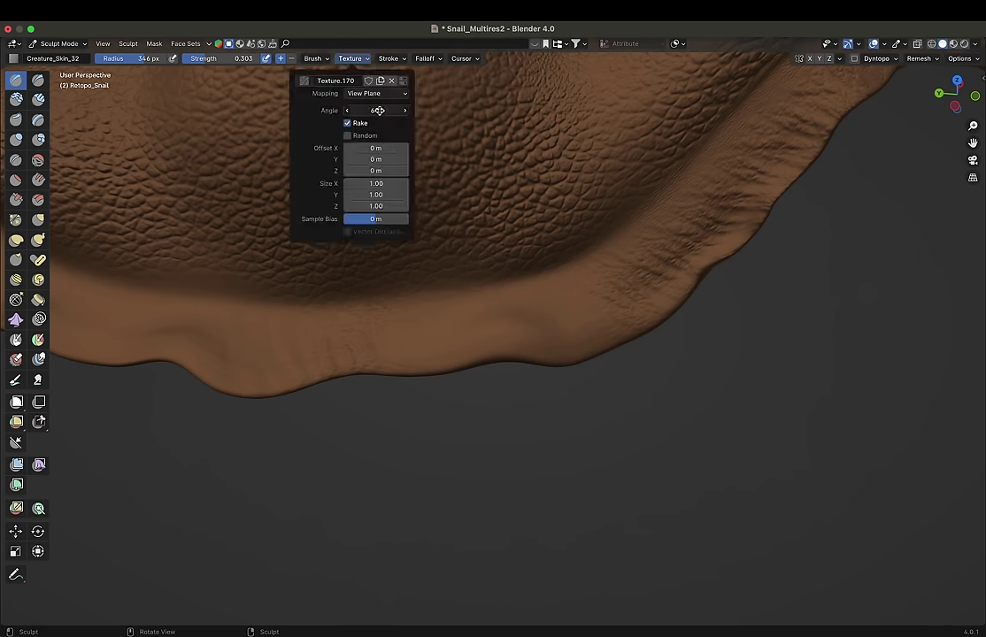
{"action": "mouse_move", "coordinate": [442, 326]}
{"action": "middle_mouse_down"}
{"action": "mouse_move", "coordinate": [242, 268]}
{"action": "mouse_move", "coordinate": [402, 291]}
{"action": "mouse_move", "coordinate": [346, 269]}
{"action": "mouse_move", "coordinate": [176, 318]}
{"action": "mouse_move", "coordinate": [198, 275]}
{"action": "mouse_move", "coordinate": [380, 248]}
{"action": "mouse_move", "coordinate": [431, 222]}
{"action": "mouse_move", "coordinate": [665, 250]}
{"action": "mouse_move", "coordinate": [539, 265]}
{"action": "middle_mouse_up"}
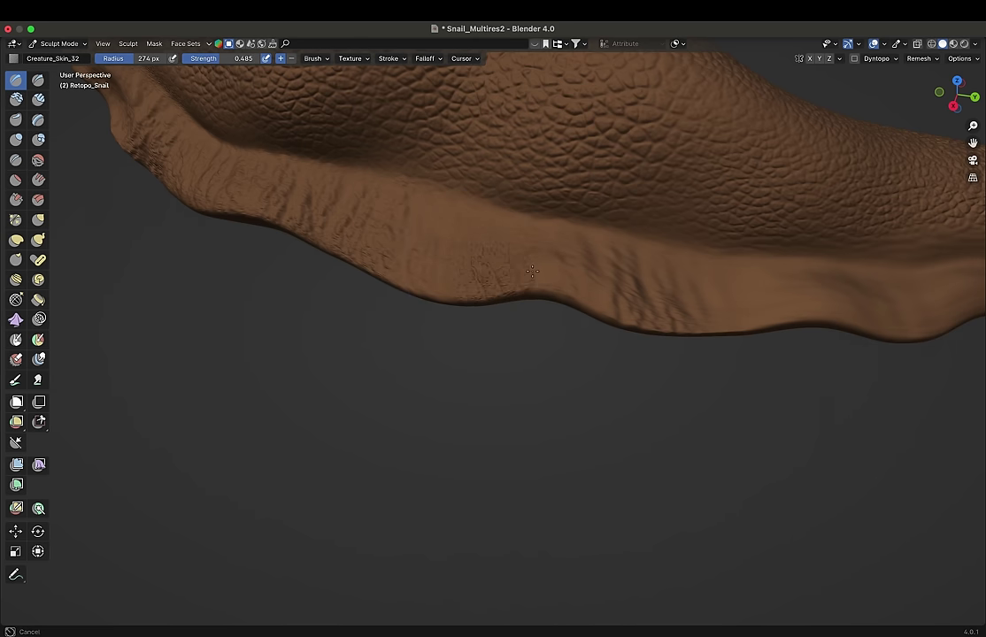
{"action": "middle_click_drag", "start_coordinate": [409, 248], "coordinate": [491, 352]}
{"action": "middle_click_drag", "start_coordinate": [603, 406], "coordinate": [561, 271]}
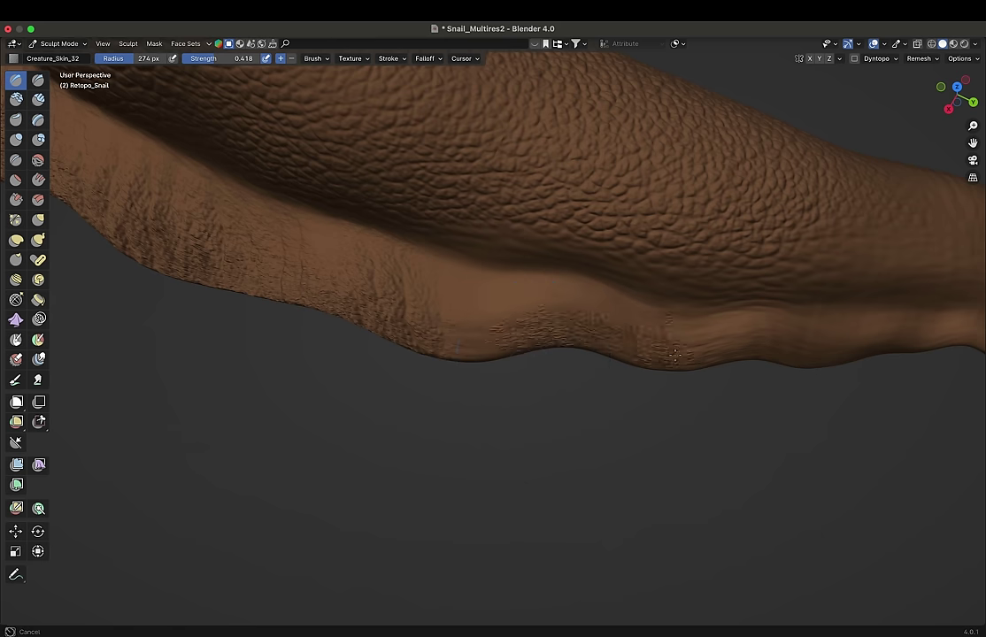
{"action": "mouse_move", "coordinate": [323, 250]}
{"action": "middle_mouse_down"}
{"action": "mouse_move", "coordinate": [561, 281]}
{"action": "mouse_move", "coordinate": [222, 274]}
{"action": "middle_mouse_up"}
Step: Set the skin brush strength to 0.333 while framing the snail's body
{"action": "left_click", "coordinate": [13, 59]}
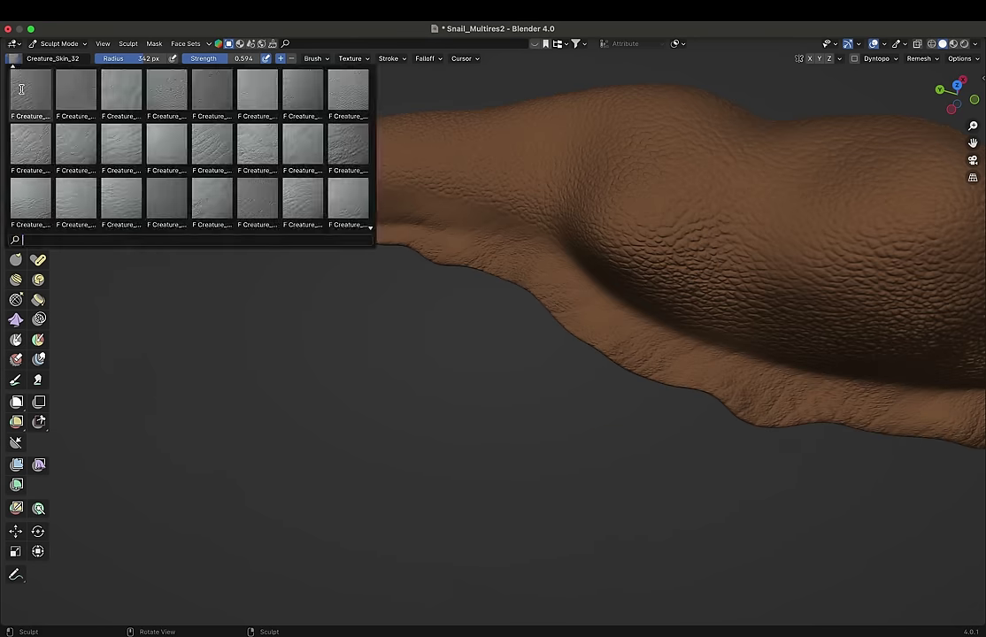
{"action": "middle_click_drag", "start_coordinate": [603, 338], "coordinate": [644, 346], "text": "ctrl"}
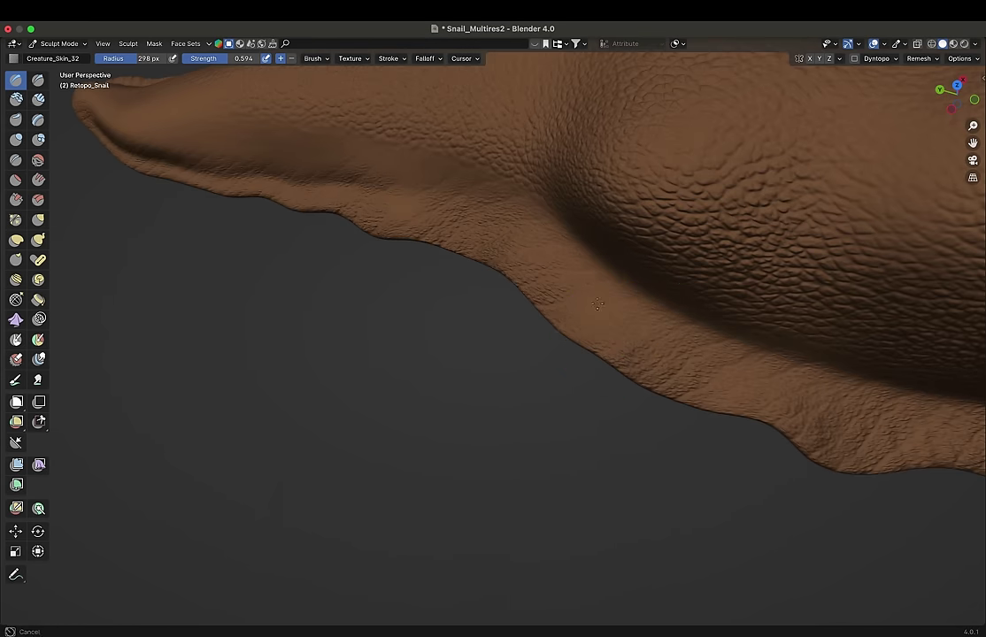
{"action": "middle_click_drag", "start_coordinate": [743, 430], "coordinate": [726, 380], "text": "ctrl"}
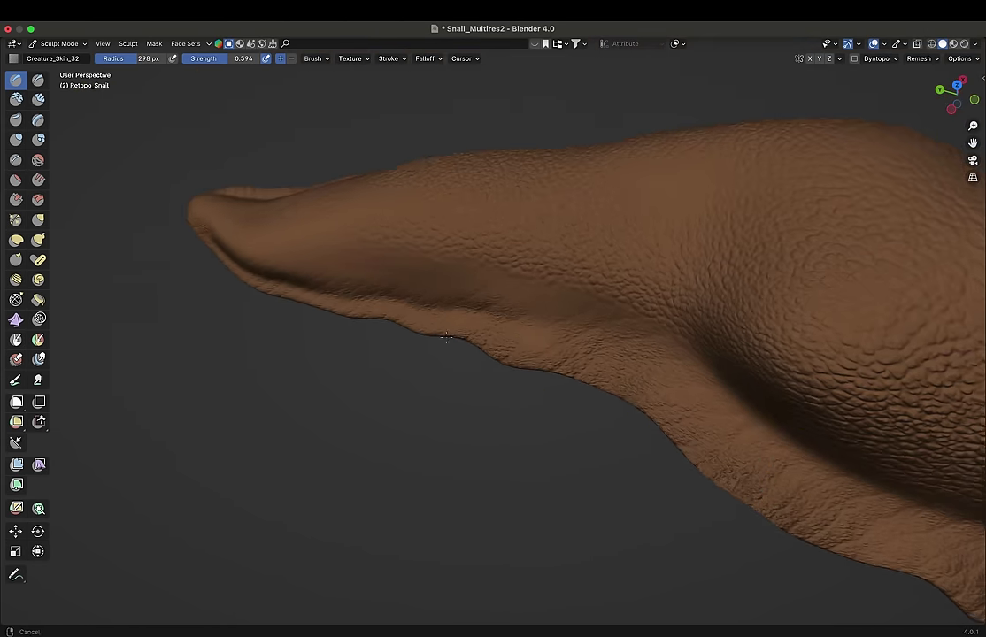
{"action": "middle_click_drag", "start_coordinate": [531, 354], "coordinate": [399, 346]}
{"action": "key", "text": "shift+f"}
{"action": "key", "text": "Escape"}
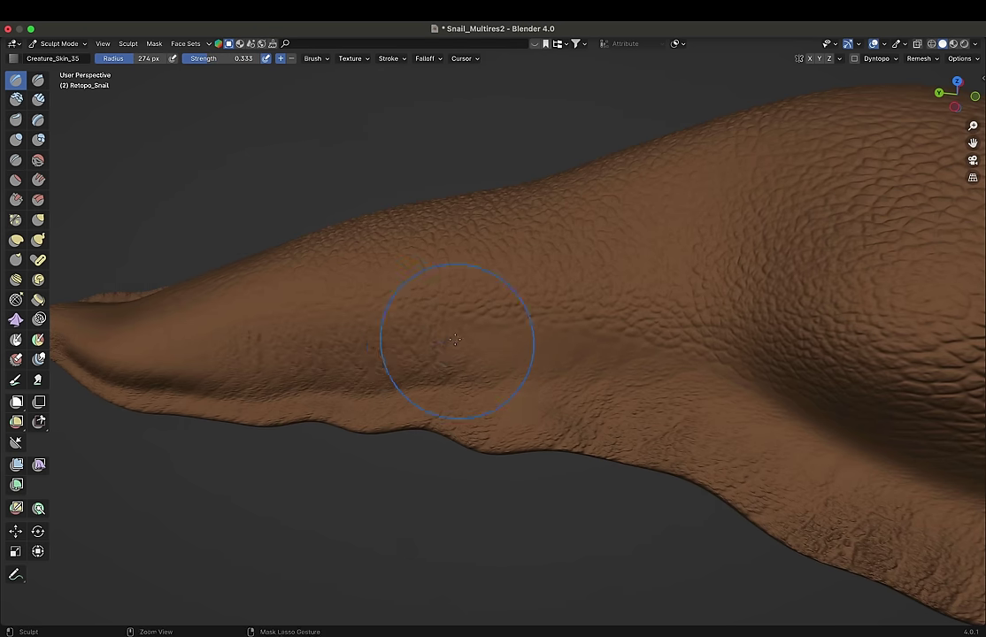
Step: Switch to Creature_Skin_17, sculpt skin on the body, undo one stroke, and save
{"action": "left_click", "coordinate": [13, 59]}
{"action": "left_click", "coordinate": [177, 133]}
{"action": "left_click_drag", "start_coordinate": [337, 350], "coordinate": [424, 355]}
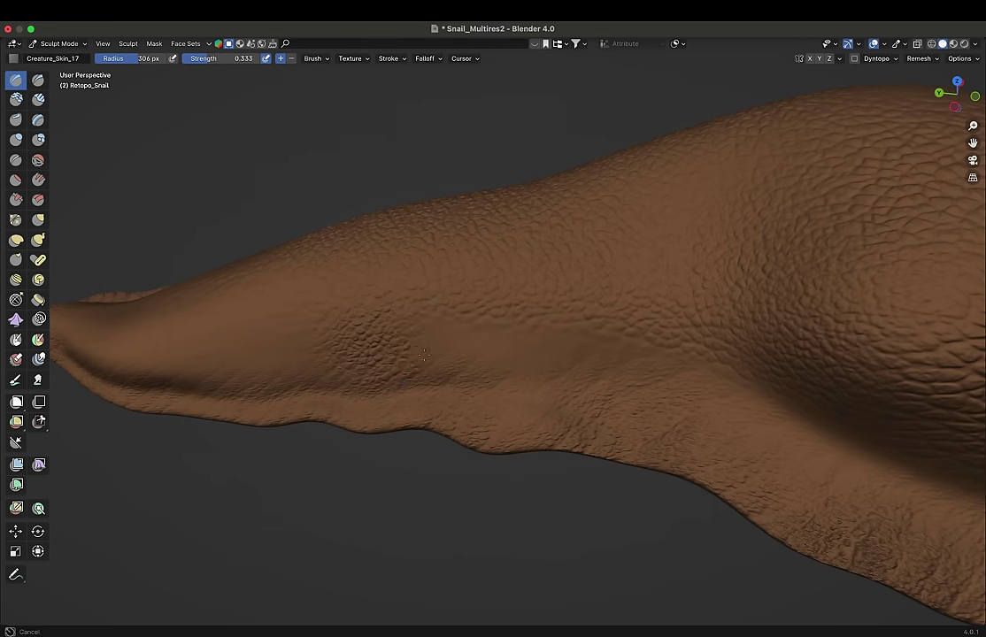
{"action": "key", "text": "ctrl+z"}
{"action": "mouse_move", "coordinate": [250, 345]}
{"action": "middle_mouse_down"}
{"action": "mouse_move", "coordinate": [139, 364]}
{"action": "mouse_move", "coordinate": [222, 341]}
{"action": "mouse_move", "coordinate": [453, 326]}
{"action": "mouse_move", "coordinate": [311, 261]}
{"action": "mouse_move", "coordinate": [416, 303]}
{"action": "middle_mouse_up"}
{"action": "key", "text": "ctrl+s"}
Step: Add skin detail along the foot edge and inspect the neck and head
{"action": "scroll", "coordinate": [276, 310], "scroll_direction": "up", "scroll_amount": 3}
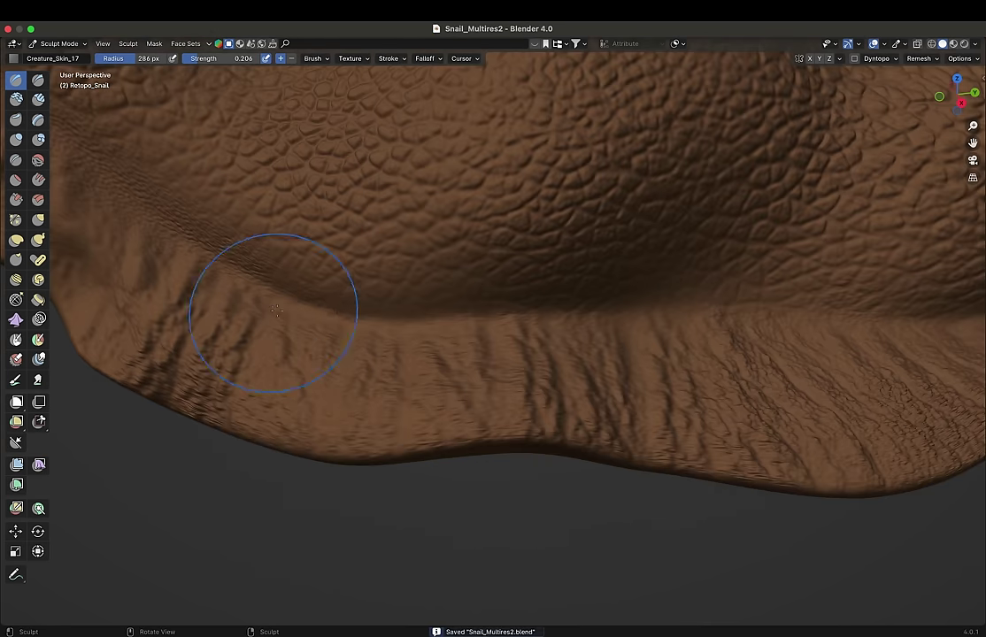
{"action": "left_click", "coordinate": [518, 307]}
{"action": "scroll", "coordinate": [518, 307], "scroll_direction": "down", "scroll_amount": 3}
{"action": "mouse_move", "coordinate": [661, 308]}
{"action": "middle_mouse_down"}
{"action": "mouse_move", "coordinate": [632, 258]}
{"action": "mouse_move", "coordinate": [471, 318]}
{"action": "mouse_move", "coordinate": [741, 442]}
{"action": "middle_mouse_up"}
{"action": "scroll", "coordinate": [461, 301], "scroll_direction": "up", "scroll_amount": 3}
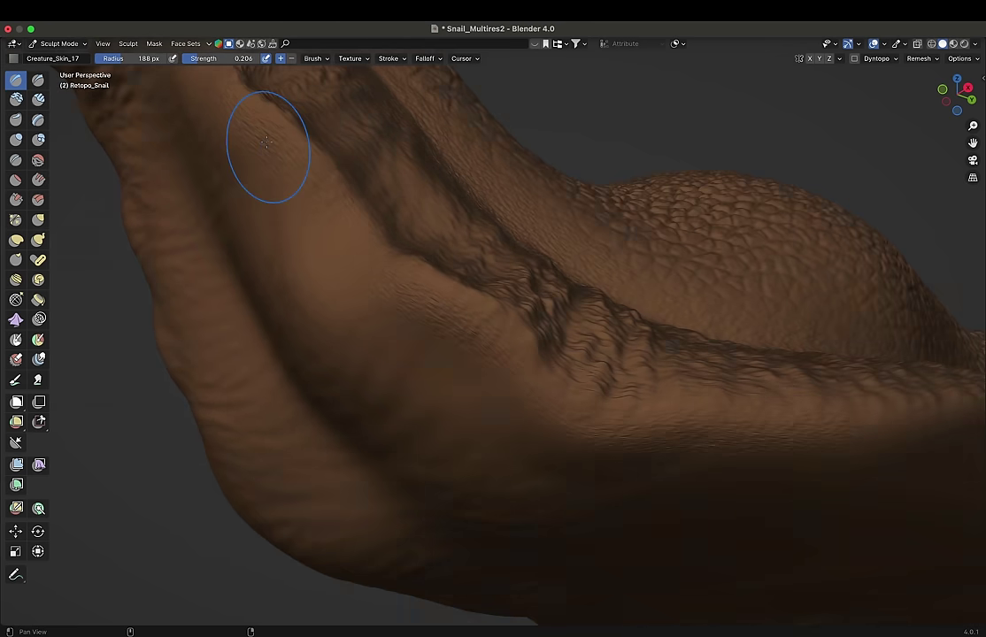
{"action": "middle_click_drag", "start_coordinate": [266, 142], "coordinate": [352, 253]}
{"action": "scroll", "coordinate": [330, 259], "scroll_direction": "up", "scroll_amount": 3}
{"action": "scroll", "coordinate": [411, 308], "scroll_direction": "down", "scroll_amount": 3}
{"action": "mouse_move", "coordinate": [412, 308]}
{"action": "middle_mouse_down"}
{"action": "mouse_move", "coordinate": [203, 417]}
{"action": "mouse_move", "coordinate": [203, 436]}
{"action": "mouse_move", "coordinate": [425, 187]}
{"action": "mouse_move", "coordinate": [317, 300]}
{"action": "mouse_move", "coordinate": [330, 281]}
{"action": "mouse_move", "coordinate": [542, 176]}
{"action": "mouse_move", "coordinate": [340, 268]}
{"action": "mouse_move", "coordinate": [675, 289]}
{"action": "mouse_move", "coordinate": [566, 260]}
{"action": "mouse_move", "coordinate": [385, 249]}
{"action": "mouse_move", "coordinate": [574, 254]}
{"action": "mouse_move", "coordinate": [478, 260]}
{"action": "mouse_move", "coordinate": [337, 203]}
{"action": "mouse_move", "coordinate": [165, 158]}
{"action": "mouse_move", "coordinate": [228, 239]}
{"action": "mouse_move", "coordinate": [213, 242]}
{"action": "mouse_move", "coordinate": [308, 228]}
{"action": "mouse_move", "coordinate": [224, 187]}
{"action": "mouse_move", "coordinate": [400, 249]}
{"action": "mouse_move", "coordinate": [301, 258]}
{"action": "mouse_move", "coordinate": [449, 268]}
{"action": "mouse_move", "coordinate": [234, 120]}
{"action": "middle_mouse_up"}
Step: Review the whole snail and its shell from several angles and save the file
{"action": "mouse_move", "coordinate": [741, 182]}
{"action": "middle_mouse_down"}
{"action": "mouse_move", "coordinate": [451, 122]}
{"action": "mouse_move", "coordinate": [414, 358]}
{"action": "middle_mouse_up"}
{"action": "scroll", "coordinate": [451, 121], "scroll_direction": "down", "scroll_amount": 5}
{"action": "scroll", "coordinate": [534, 235], "scroll_direction": "up", "scroll_amount": 5}
{"action": "mouse_move", "coordinate": [535, 236]}
{"action": "middle_mouse_down"}
{"action": "mouse_move", "coordinate": [298, 374]}
{"action": "mouse_move", "coordinate": [308, 303]}
{"action": "mouse_move", "coordinate": [189, 448]}
{"action": "mouse_move", "coordinate": [498, 517]}
{"action": "middle_mouse_up"}
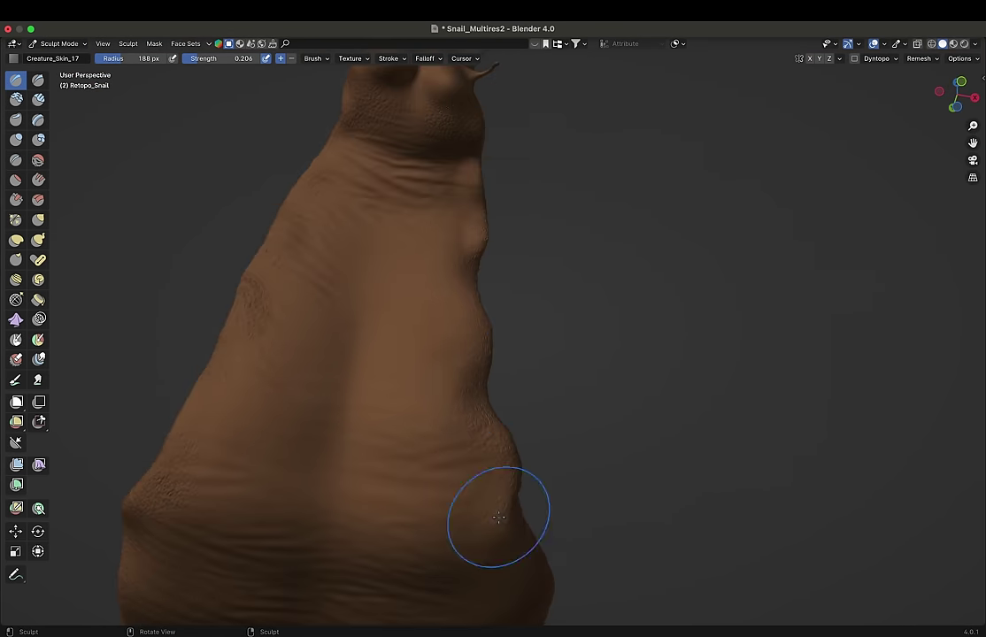
{"action": "mouse_move", "coordinate": [476, 199]}
{"action": "middle_mouse_down"}
{"action": "mouse_move", "coordinate": [513, 194]}
{"action": "mouse_move", "coordinate": [549, 248]}
{"action": "mouse_move", "coordinate": [582, 261]}
{"action": "middle_mouse_up"}
{"action": "scroll", "coordinate": [517, 209], "scroll_direction": "down", "scroll_amount": 3}
{"action": "key", "text": "ctrl+s"}
{"action": "key", "text": "ctrl+Tab"}
{"action": "mouse_move", "coordinate": [531, 293]}
{"action": "middle_mouse_down"}
{"action": "mouse_move", "coordinate": [569, 300]}
{"action": "mouse_move", "coordinate": [568, 251]}
{"action": "middle_mouse_up"}
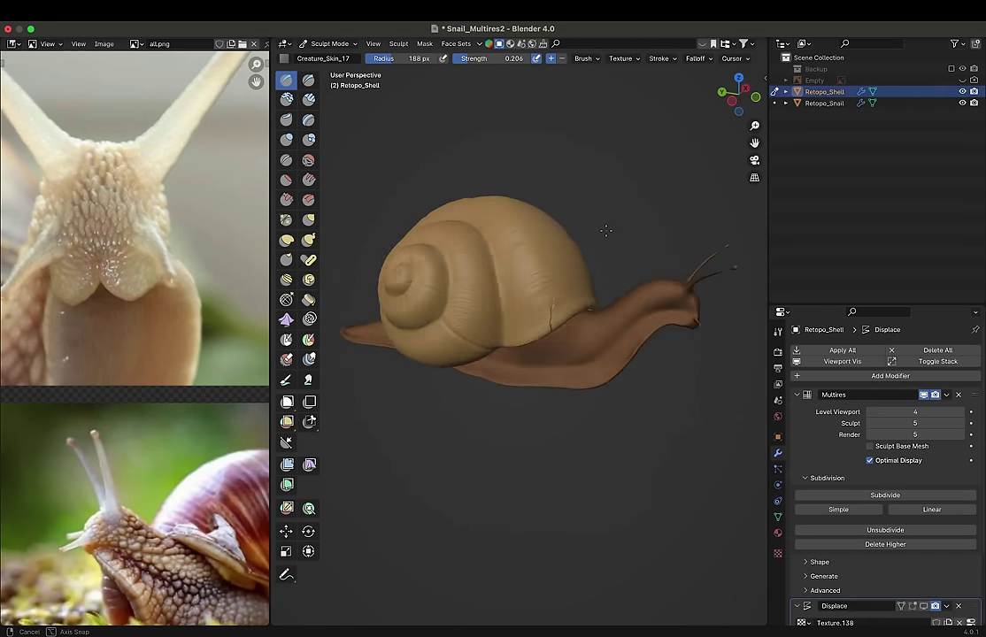
Step: Append all brushes from the Damage_Brushes blend file
{"action": "key", "text": "ctrl+space"}
{"action": "scroll", "coordinate": [452, 187], "scroll_direction": "up", "scroll_amount": 2}
{"action": "left_click", "coordinate": [13, 57]}
{"action": "left_click", "coordinate": [25, 29]}
{"action": "left_click", "coordinate": [48, 163]}
{"action": "left_click", "coordinate": [289, 154]}
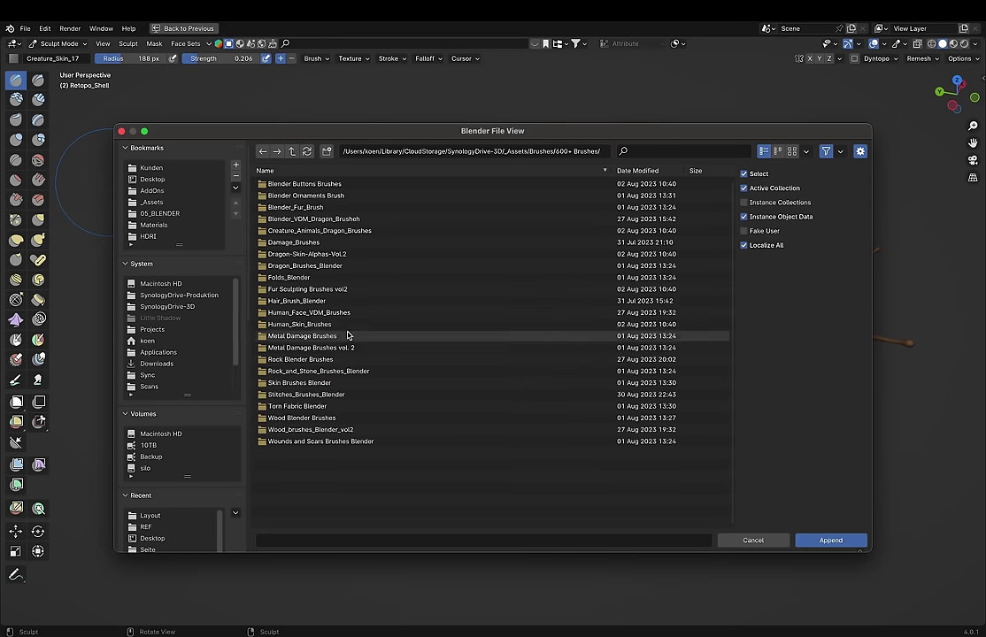
{"action": "double_click", "coordinate": [349, 248]}
{"action": "double_click", "coordinate": [318, 194]}
{"action": "double_click", "coordinate": [292, 184]}
{"action": "key", "text": "a"}
{"action": "key", "text": "Return"}
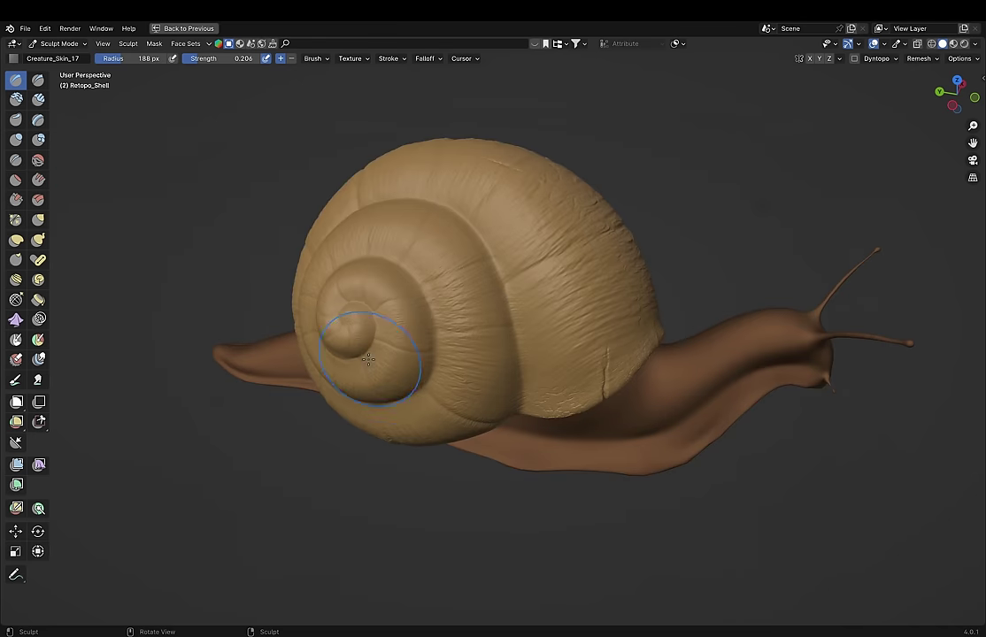
Step: Sculpt damage patches on the shell's lower side with A_Damage_Brush_20
{"action": "left_click", "coordinate": [13, 58]}
{"action": "left_click", "coordinate": [255, 139]}
{"action": "mouse_move", "coordinate": [372, 292]}
{"action": "middle_mouse_down"}
{"action": "mouse_move", "coordinate": [460, 277]}
{"action": "mouse_move", "coordinate": [487, 430]}
{"action": "mouse_move", "coordinate": [461, 416]}
{"action": "middle_mouse_up"}
{"action": "left_click", "coordinate": [13, 57]}
{"action": "left_click", "coordinate": [263, 172]}
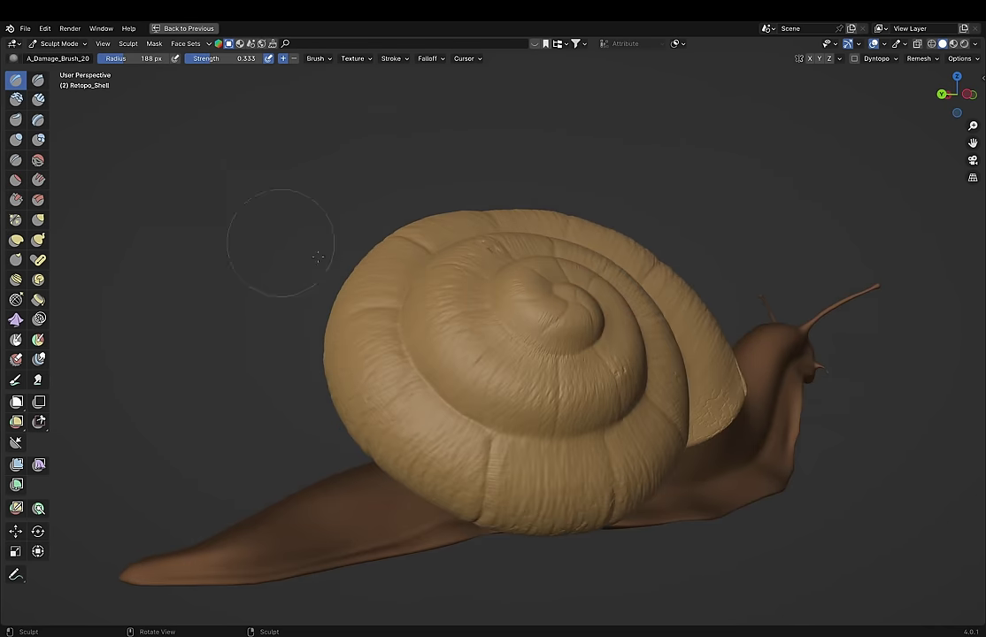
{"action": "middle_click_drag", "start_coordinate": [539, 366], "coordinate": [407, 297]}
{"action": "left_click_drag", "start_coordinate": [408, 297], "coordinate": [440, 341]}
{"action": "middle_click_drag", "start_coordinate": [440, 340], "coordinate": [457, 404]}
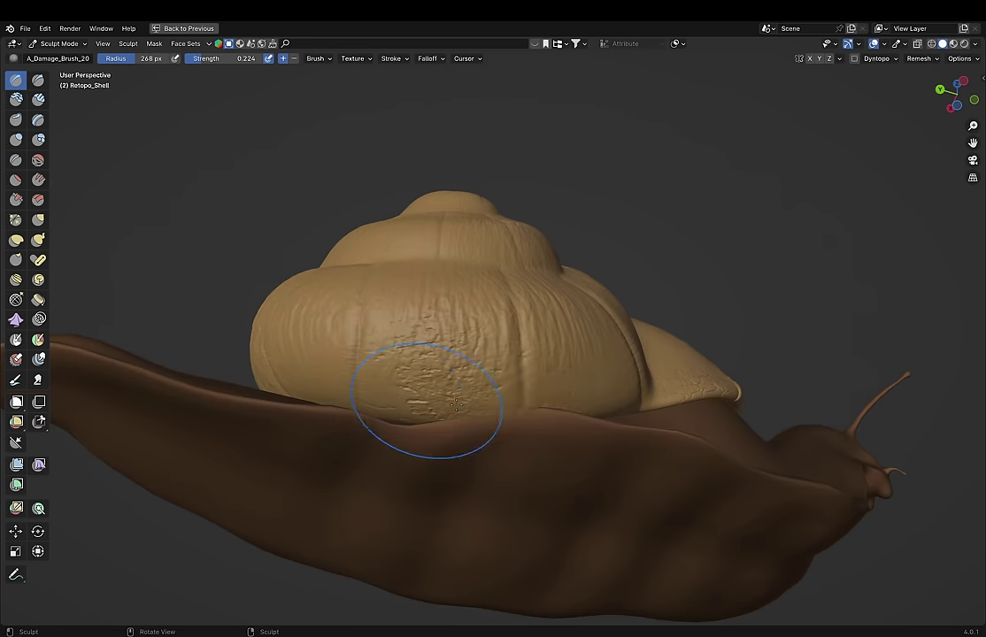
{"action": "mouse_move", "coordinate": [354, 389]}
{"action": "middle_mouse_down"}
{"action": "mouse_move", "coordinate": [429, 326]}
{"action": "mouse_move", "coordinate": [584, 326]}
{"action": "middle_mouse_up"}
Step: Add shell damage with A_Damage_Brush_04 at about 0.19 strength, then A_Damage_Brush_01
{"action": "left_click", "coordinate": [13, 57]}
{"action": "type", "text": "dama"}
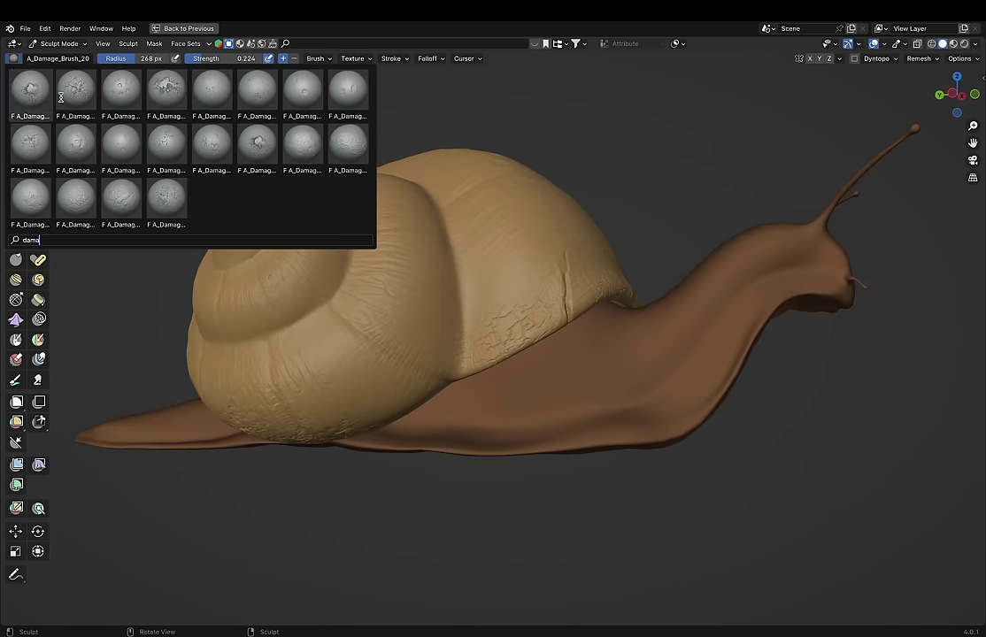
{"action": "left_click", "coordinate": [163, 86]}
{"action": "middle_click_drag", "start_coordinate": [416, 230], "coordinate": [501, 266]}
{"action": "mouse_move", "coordinate": [389, 306]}
{"action": "middle_mouse_down"}
{"action": "mouse_move", "coordinate": [370, 275]}
{"action": "mouse_move", "coordinate": [410, 336]}
{"action": "mouse_move", "coordinate": [467, 378]}
{"action": "mouse_move", "coordinate": [554, 356]}
{"action": "mouse_move", "coordinate": [550, 336]}
{"action": "middle_mouse_up"}
{"action": "scroll", "coordinate": [549, 337], "scroll_direction": "up", "scroll_amount": 2}
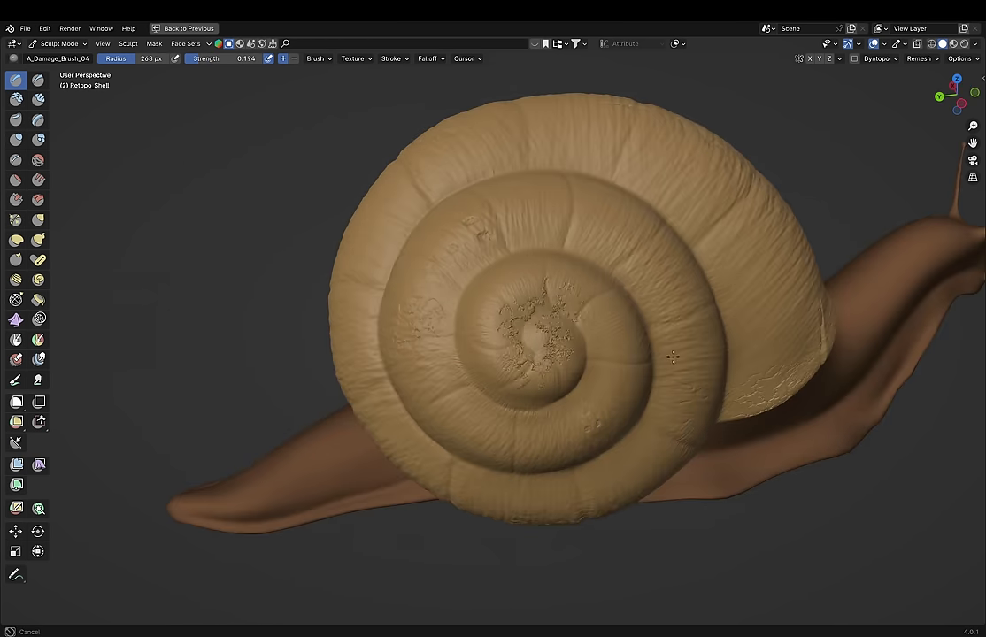
{"action": "middle_click_drag", "start_coordinate": [623, 326], "coordinate": [608, 370]}
{"action": "left_click", "coordinate": [15, 56]}
{"action": "left_click", "coordinate": [34, 82]}
{"action": "middle_click_drag", "start_coordinate": [680, 366], "coordinate": [844, 383]}
{"action": "mouse_move", "coordinate": [883, 393]}
{"action": "middle_mouse_down"}
{"action": "mouse_move", "coordinate": [679, 340]}
{"action": "mouse_move", "coordinate": [253, 308]}
{"action": "middle_mouse_up"}
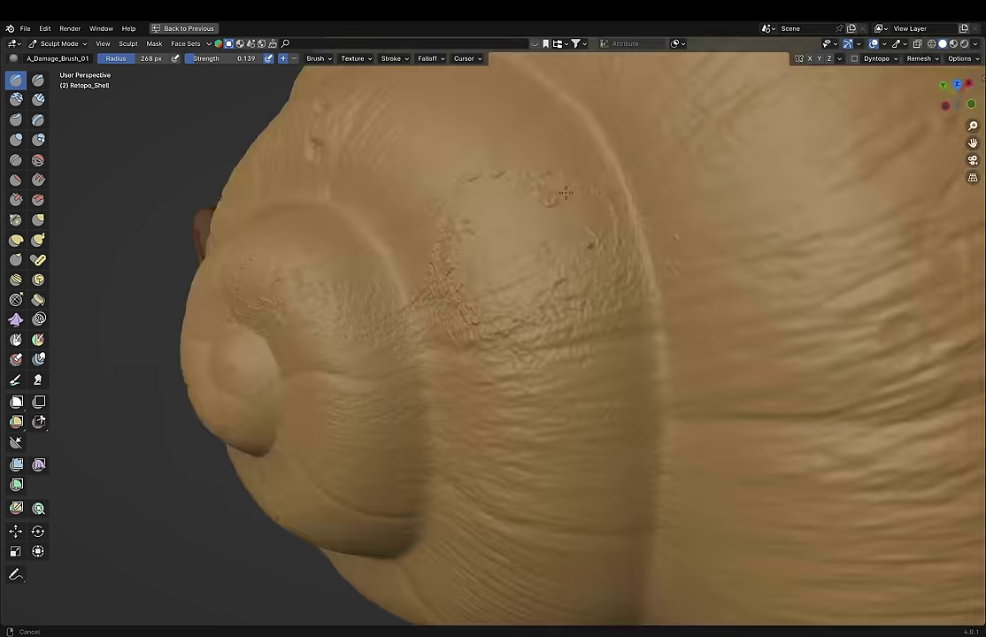
Step: Work the shell's top and back with A_Damage_Brush_16 and save the file
{"action": "left_click", "coordinate": [57, 58]}
{"action": "left_click", "coordinate": [95, 77]}
{"action": "mouse_move", "coordinate": [95, 77]}
{"action": "middle_mouse_down"}
{"action": "mouse_move", "coordinate": [397, 319]}
{"action": "mouse_move", "coordinate": [293, 323]}
{"action": "mouse_move", "coordinate": [386, 383]}
{"action": "mouse_move", "coordinate": [489, 379]}
{"action": "middle_mouse_up"}
{"action": "scroll", "coordinate": [293, 324], "scroll_direction": "down", "scroll_amount": 5}
{"action": "scroll", "coordinate": [386, 383], "scroll_direction": "up", "scroll_amount": 5}
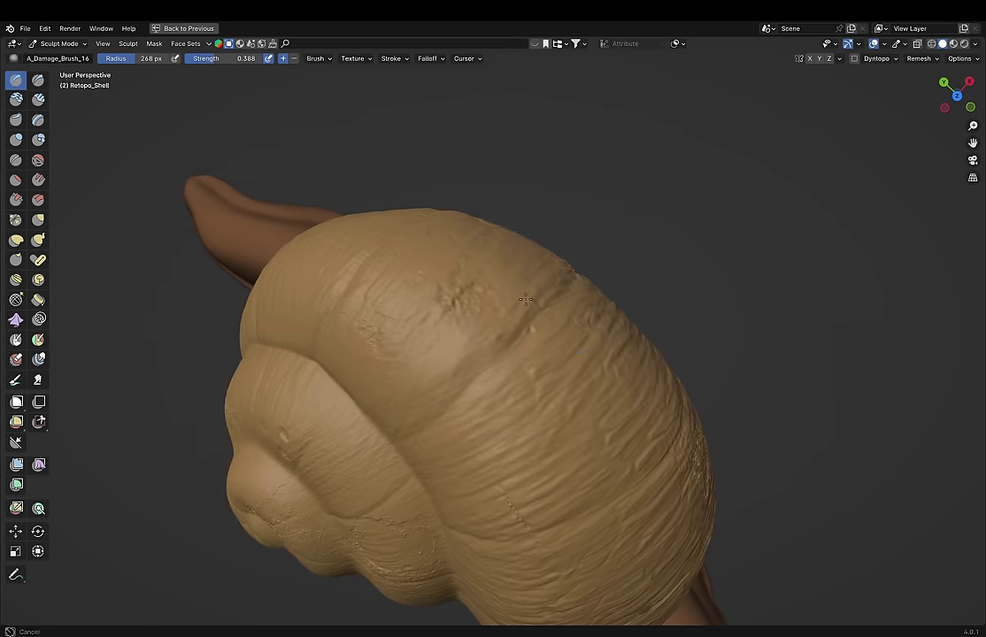
{"action": "mouse_move", "coordinate": [526, 299]}
{"action": "middle_mouse_down"}
{"action": "mouse_move", "coordinate": [441, 204]}
{"action": "mouse_move", "coordinate": [488, 282]}
{"action": "middle_mouse_up"}
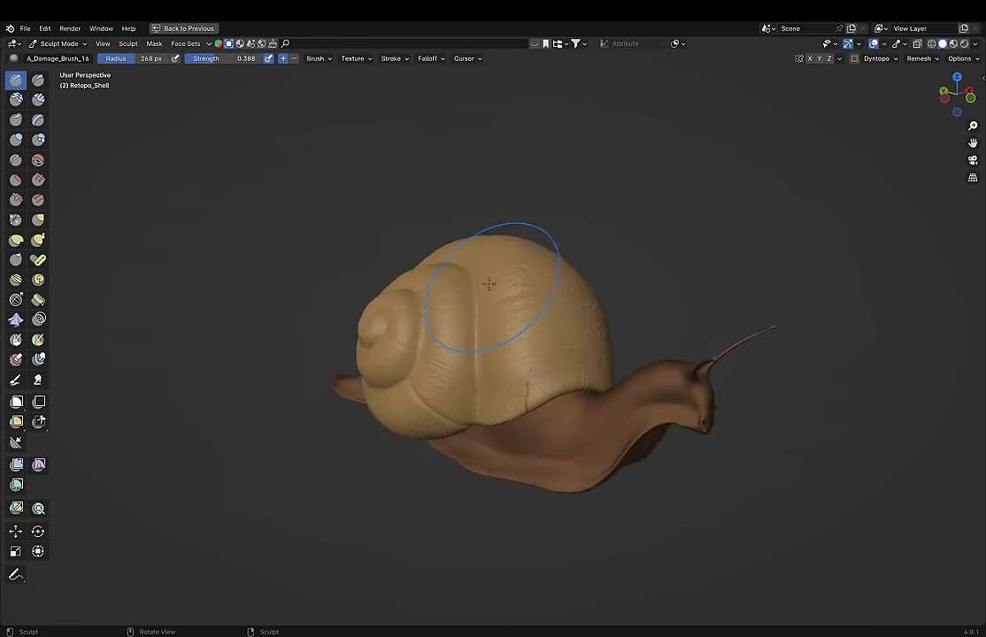
{"action": "key", "text": "ctrl+s"}
Step: Add cracks along the shell rim with A_Cracks_Brush_16
{"action": "left_click", "coordinate": [14, 58]}
{"action": "type", "text": "cra"}
{"action": "left_click", "coordinate": [86, 201]}
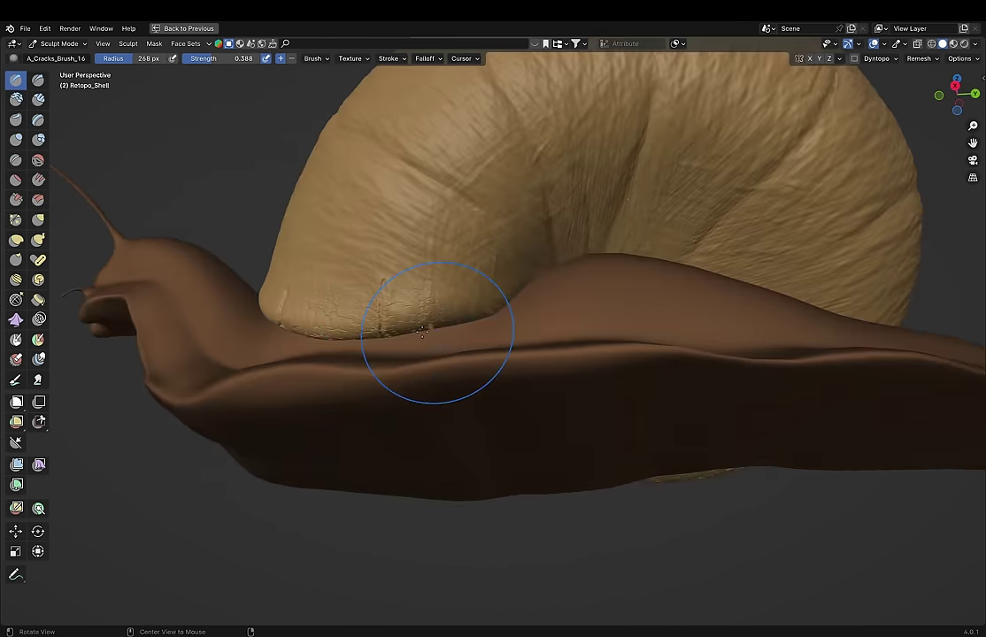
{"action": "middle_click_drag", "start_coordinate": [422, 332], "coordinate": [550, 246]}
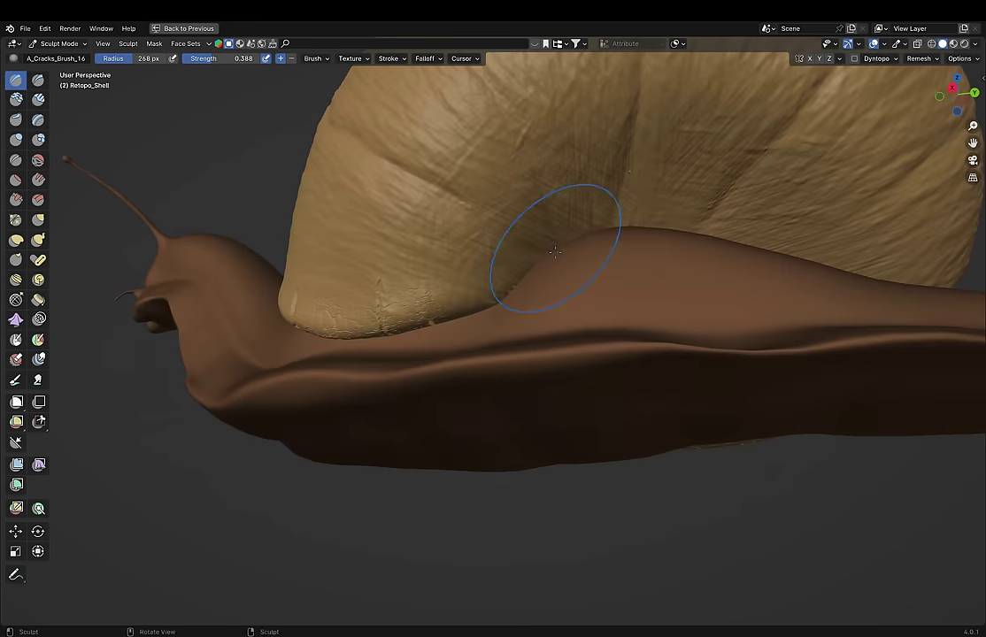
{"action": "mouse_move", "coordinate": [451, 231]}
{"action": "middle_mouse_down"}
{"action": "mouse_move", "coordinate": [341, 263]}
{"action": "mouse_move", "coordinate": [469, 197]}
{"action": "mouse_move", "coordinate": [486, 252]}
{"action": "middle_mouse_up"}
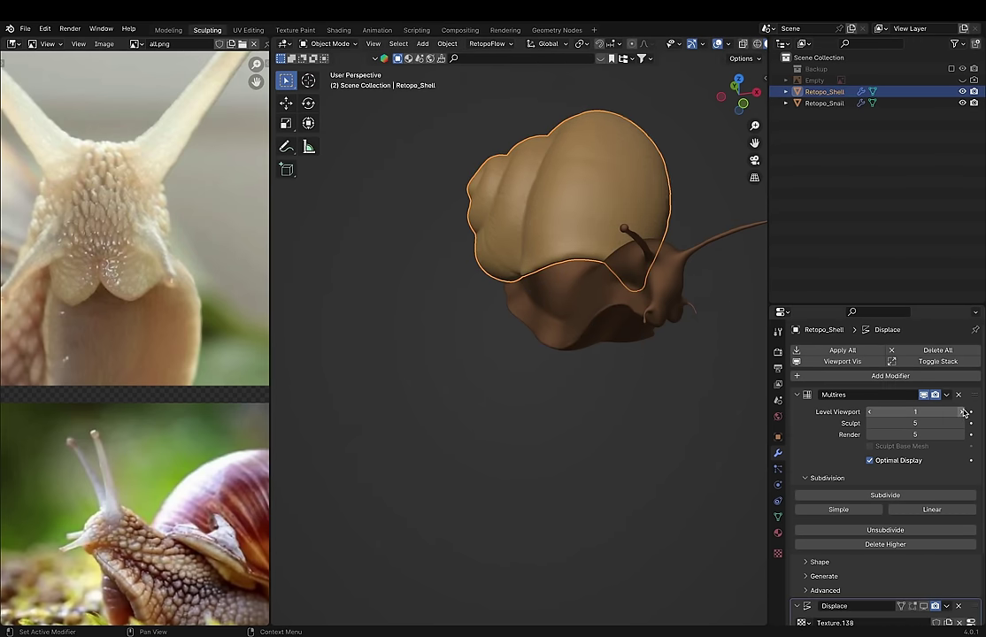
Step: Orbit around the finished snail, briefly maximizing the viewport to inspect it
{"action": "left_click", "coordinate": [666, 332]}
{"action": "left_click", "coordinate": [681, 356]}
{"action": "mouse_move", "coordinate": [682, 356]}
{"action": "middle_mouse_down"}
{"action": "mouse_move", "coordinate": [566, 401]}
{"action": "mouse_move", "coordinate": [528, 324]}
{"action": "mouse_move", "coordinate": [590, 399]}
{"action": "middle_mouse_up"}
{"action": "scroll", "coordinate": [188, 435], "scroll_direction": "down", "scroll_amount": 5}
{"action": "scroll", "coordinate": [187, 435], "scroll_direction": "up", "scroll_amount": 3}
{"action": "mouse_move", "coordinate": [461, 377]}
{"action": "middle_mouse_down"}
{"action": "mouse_move", "coordinate": [466, 370]}
{"action": "mouse_move", "coordinate": [429, 392]}
{"action": "mouse_move", "coordinate": [667, 293]}
{"action": "mouse_move", "coordinate": [449, 300]}
{"action": "mouse_move", "coordinate": [162, 273]}
{"action": "mouse_move", "coordinate": [302, 392]}
{"action": "mouse_move", "coordinate": [769, 287]}
{"action": "mouse_move", "coordinate": [632, 306]}
{"action": "middle_mouse_up"}
{"action": "key", "text": "ctrl+space"}
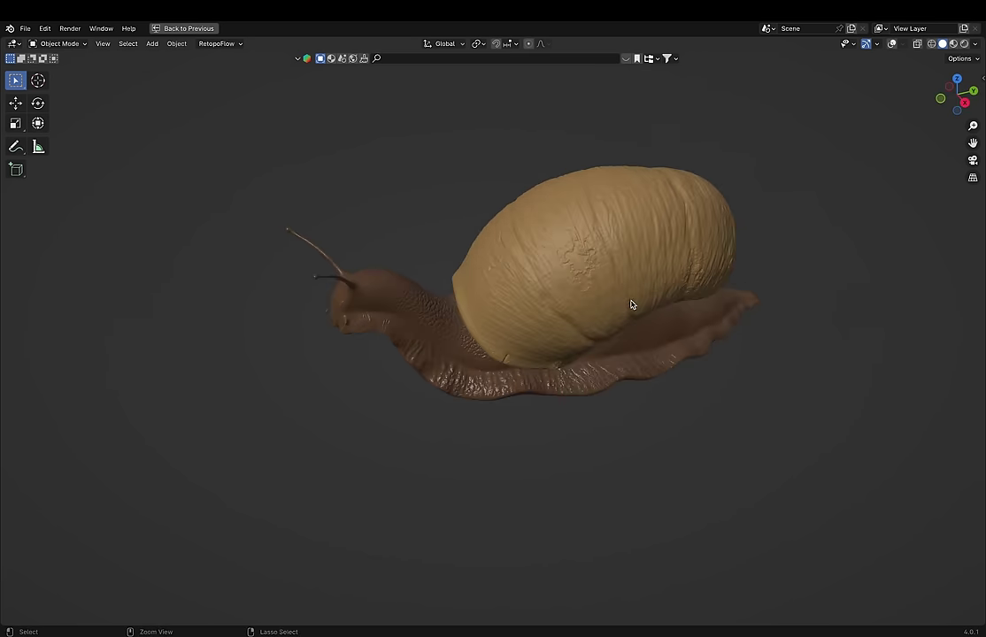
{"action": "key", "text": "ctrl+space"}
Step: Launch Substance 3D Painter and start a new Blender (starter_assets) project at 4096
{"action": "left_click", "coordinate": [445, 588]}
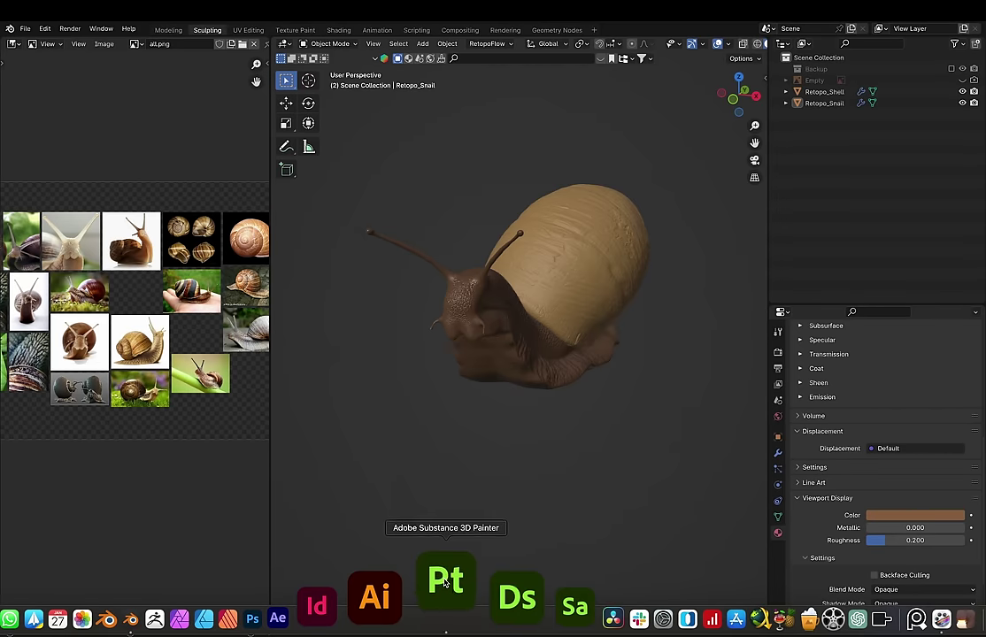
{"action": "left_click", "coordinate": [128, 9]}
{"action": "left_click", "coordinate": [131, 30]}
{"action": "scroll", "coordinate": [489, 204], "scroll_direction": "down", "scroll_amount": 2}
Step: Start a new project with the Blender template, 4096 resolution, and Snail_SP.fbx as mesh
{"action": "left_click", "coordinate": [448, 255]}
{"action": "left_click", "coordinate": [441, 227]}
{"action": "left_click", "coordinate": [440, 300]}
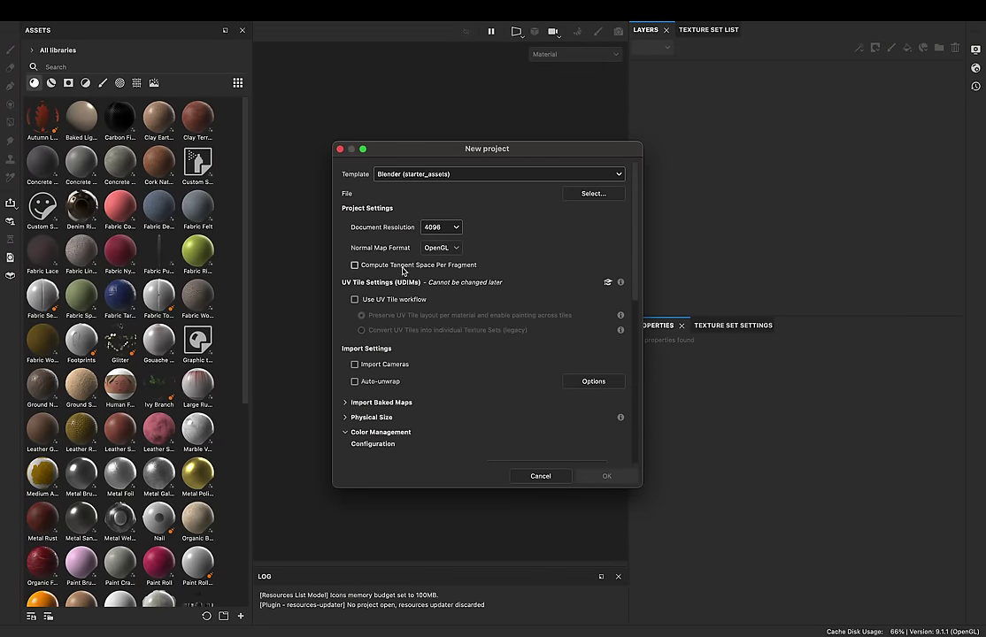
{"action": "left_click", "coordinate": [593, 193]}
{"action": "left_click", "coordinate": [586, 238]}
{"action": "double_click", "coordinate": [586, 238]}
Step: Keep Rec2020 as the sRGB colour space and create the project
{"action": "scroll", "coordinate": [487, 310], "scroll_direction": "down", "scroll_amount": 5}
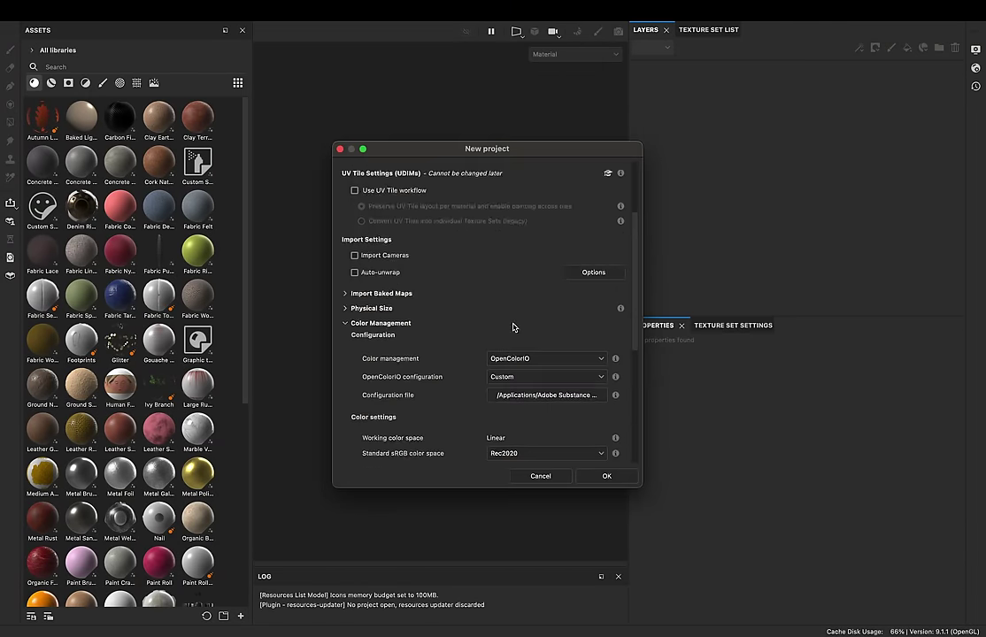
{"action": "scroll", "coordinate": [520, 334], "scroll_direction": "down", "scroll_amount": 3}
{"action": "left_click", "coordinate": [520, 321]}
{"action": "left_click", "coordinate": [528, 357]}
{"action": "scroll", "coordinate": [460, 407], "scroll_direction": "down", "scroll_amount": 1}
{"action": "scroll", "coordinate": [459, 407], "scroll_direction": "down", "scroll_amount": 2}
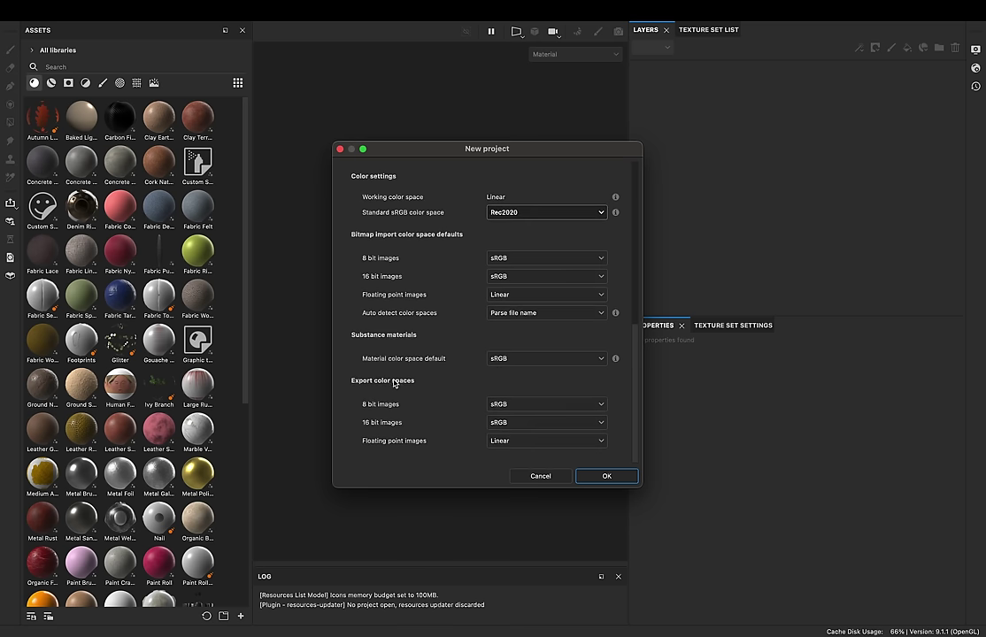
{"action": "left_click", "coordinate": [604, 476]}
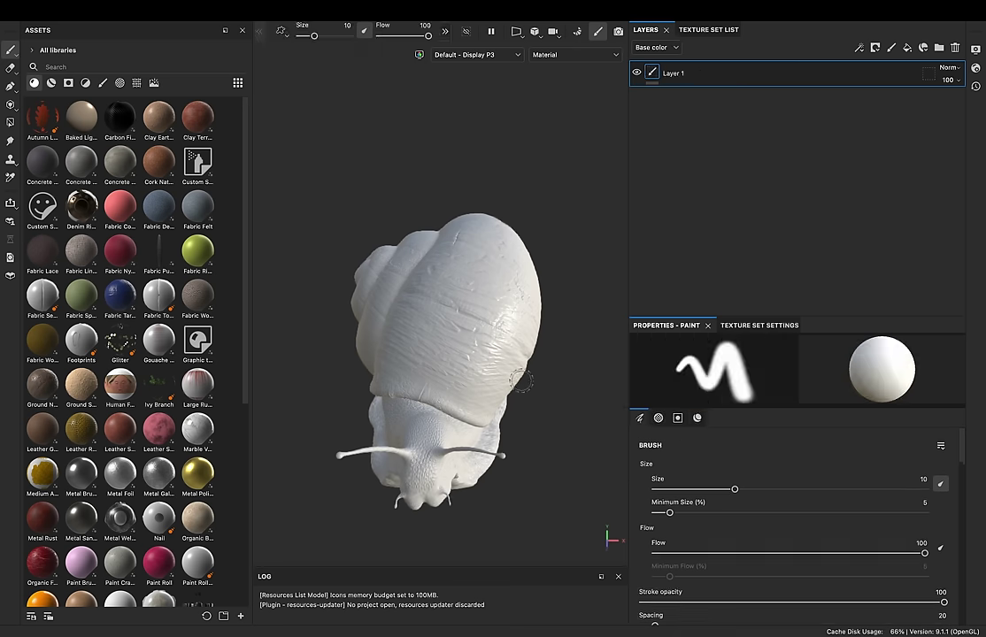
Step: Inspect the loaded snail and open Bake Mesh Maps from the Texture Set Settings
{"action": "mouse_move", "coordinate": [454, 332]}
{"action": "left_mouse_down", "text": "alt"}
{"action": "mouse_move", "coordinate": [618, 404]}
{"action": "mouse_move", "coordinate": [517, 401]}
{"action": "mouse_move", "coordinate": [605, 440]}
{"action": "mouse_move", "coordinate": [594, 502]}
{"action": "mouse_move", "coordinate": [536, 416]}
{"action": "mouse_move", "coordinate": [249, 259]}
{"action": "mouse_move", "coordinate": [129, 259]}
{"action": "left_mouse_up", "text": "alt"}
{"action": "left_click", "coordinate": [925, 325]}
{"action": "scroll", "coordinate": [881, 487], "scroll_direction": "down", "scroll_amount": 2}
{"action": "left_click", "coordinate": [868, 29]}
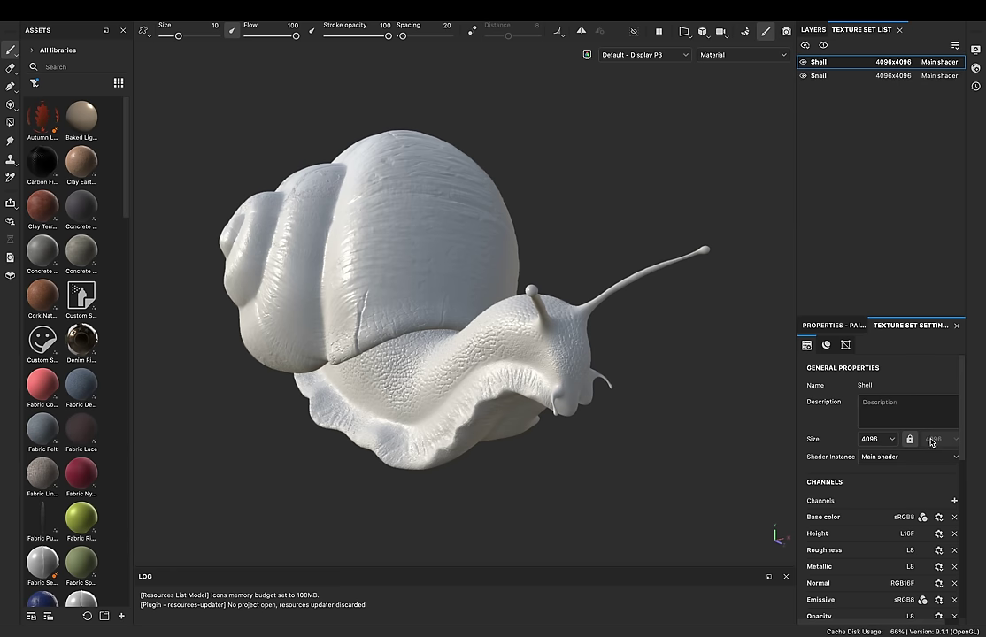
{"action": "scroll", "coordinate": [921, 496], "scroll_direction": "down", "scroll_amount": 5}
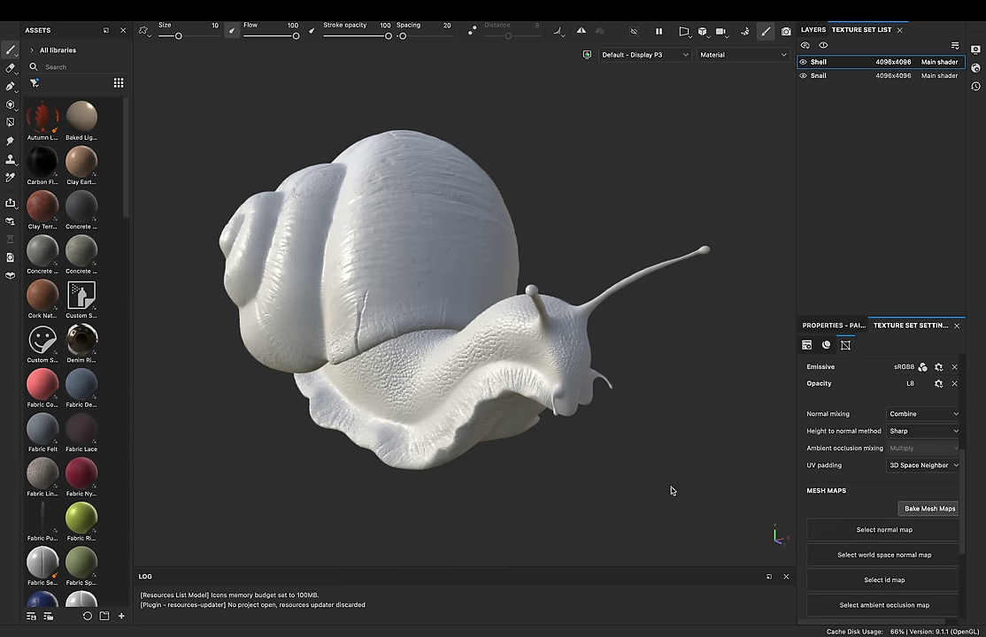
{"action": "left_click", "coordinate": [929, 508]}
Step: Add the Height map to the bakers and show the ID baker settings
{"action": "key", "text": "Down"}
{"action": "key", "text": "Down"}
{"action": "key", "text": "Down"}
{"action": "key", "text": "Down"}
Step: On the Snail texture set, set the ID colour source to Mesh ID / Polygroup
{"action": "key", "text": "Down"}
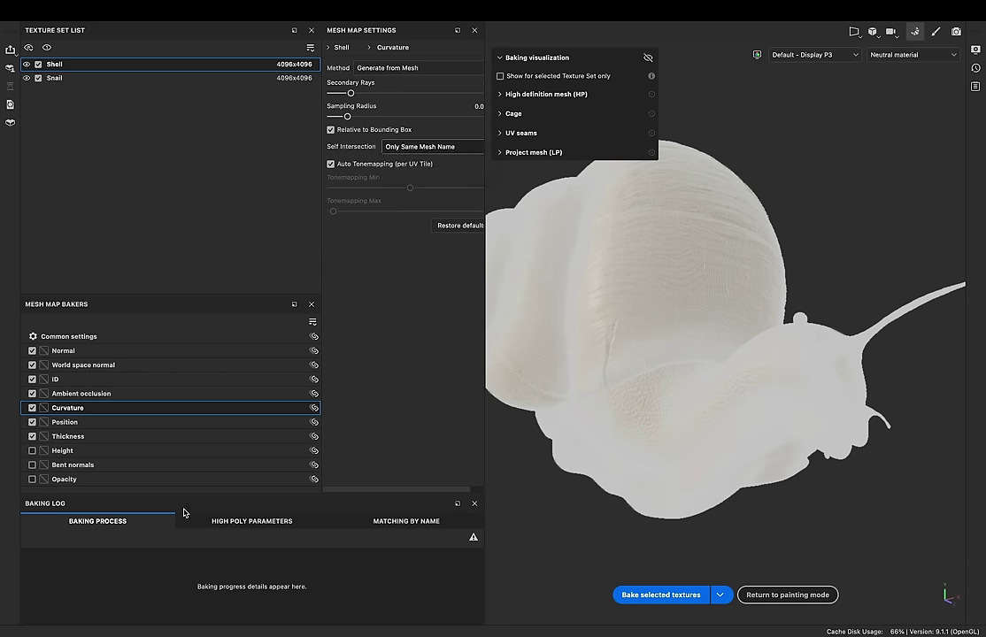
{"action": "key", "text": "Down"}
{"action": "key", "text": "Down"}
{"action": "left_click", "coordinate": [32, 450]}
{"action": "left_click", "coordinate": [82, 381]}
{"action": "left_click", "coordinate": [77, 79]}
{"action": "key", "text": "Down"}
{"action": "key", "text": "Down"}
{"action": "key", "text": "Down"}
{"action": "key", "text": "Up"}
{"action": "key", "text": "Up"}
{"action": "key", "text": "Up"}
{"action": "key", "text": "Up"}
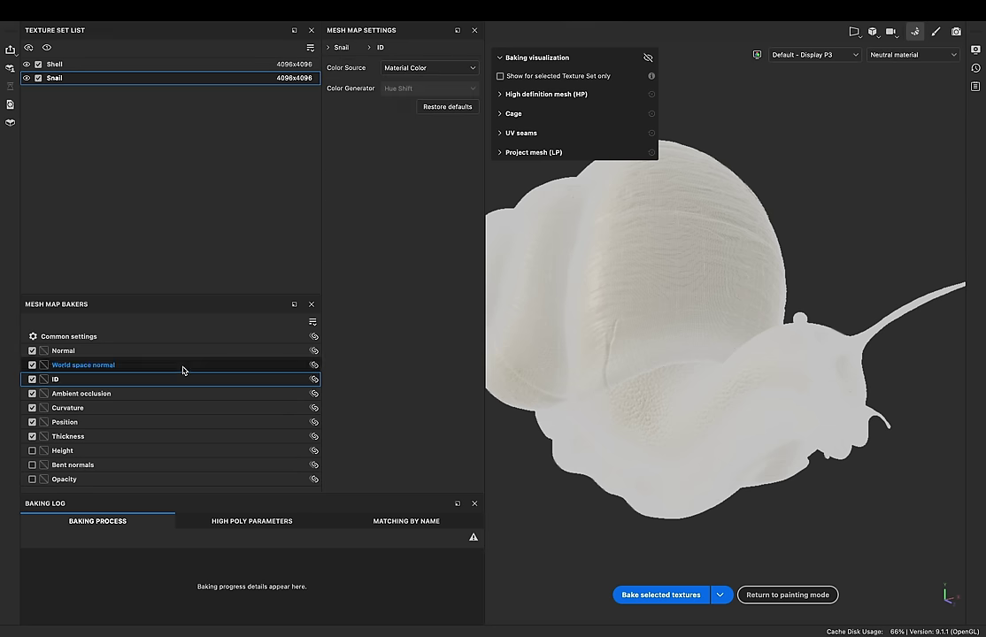
{"action": "left_click", "coordinate": [429, 67]}
{"action": "left_click", "coordinate": [417, 117]}
Step: Return to the Shell texture set and bake the selected mesh maps
{"action": "left_click", "coordinate": [142, 66]}
{"action": "mouse_move", "coordinate": [592, 449]}
{"action": "left_mouse_down", "text": "alt"}
{"action": "mouse_move", "coordinate": [577, 412]}
{"action": "mouse_move", "coordinate": [718, 405]}
{"action": "left_mouse_up", "text": "alt"}
{"action": "left_click", "coordinate": [660, 595]}
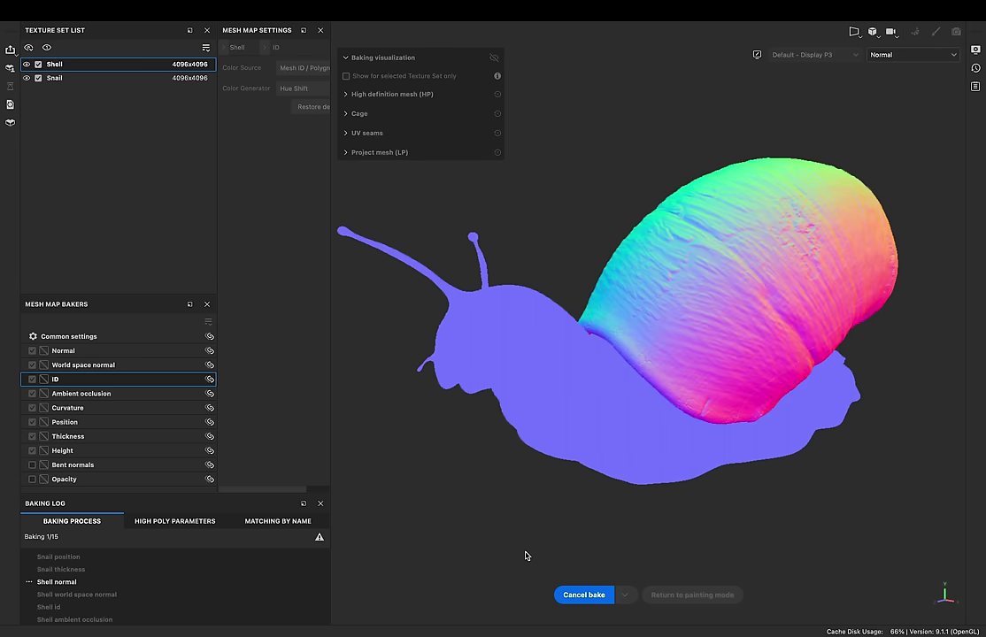
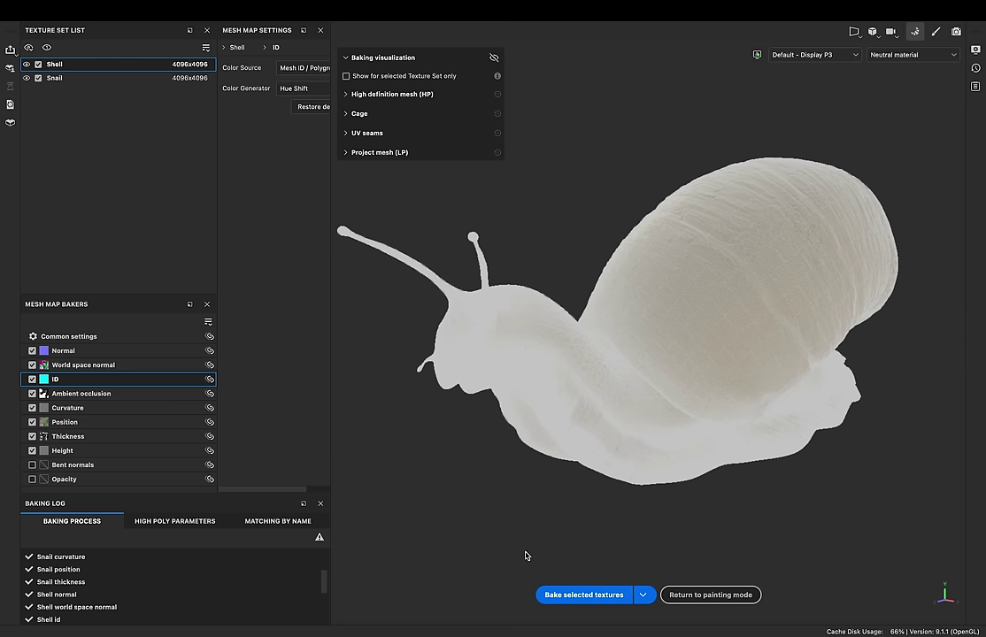
Step: Bake only the Thickness map for the Shell and Snail texture sets, then preview the baked maps
{"action": "left_click", "coordinate": [62, 351]}
{"action": "left_click", "coordinate": [67, 436]}
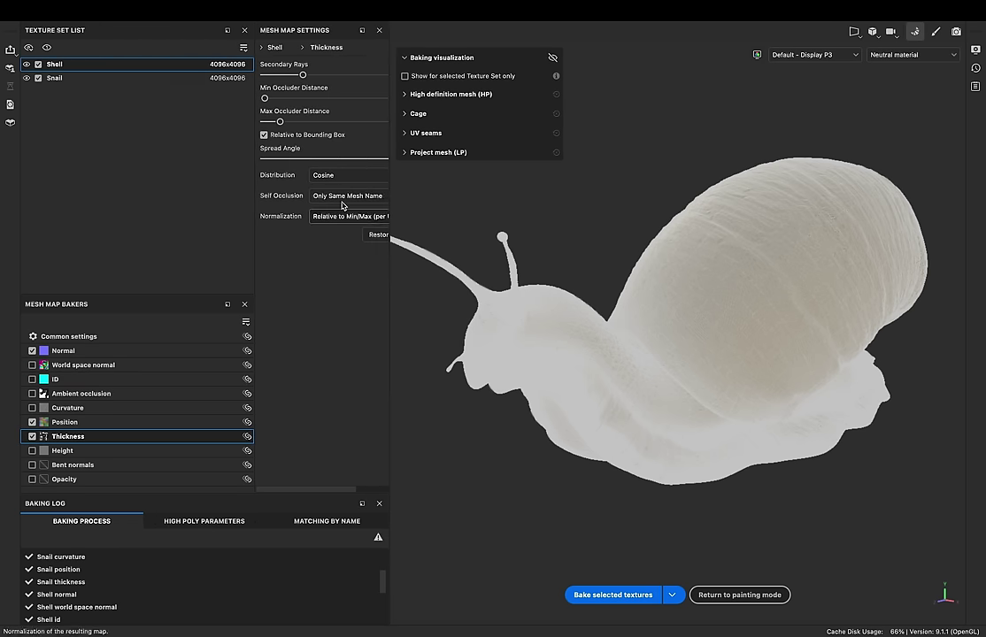
{"action": "left_click", "coordinate": [54, 78]}
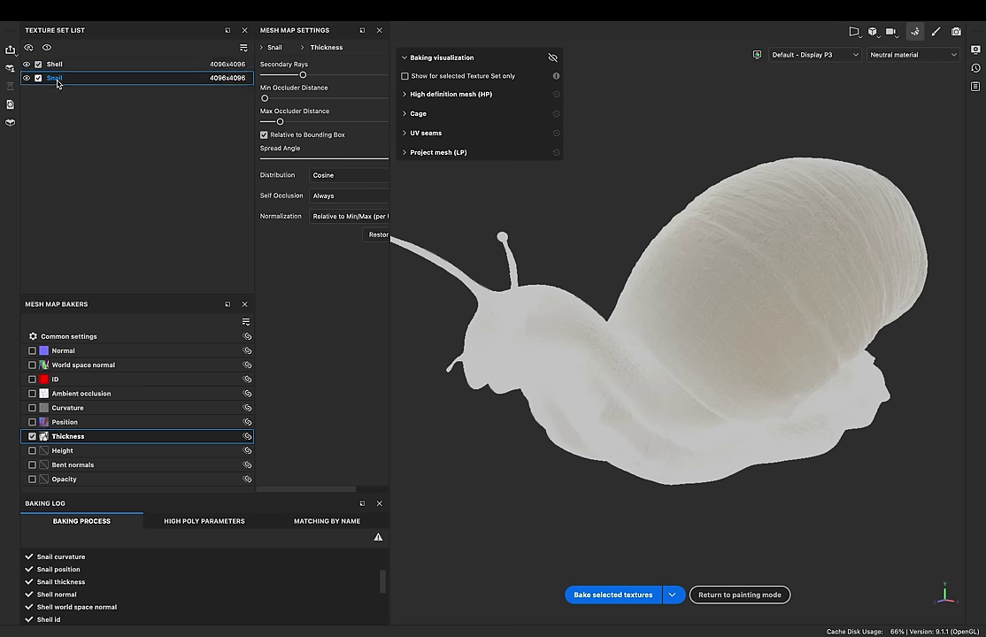
{"action": "left_click", "coordinate": [612, 595]}
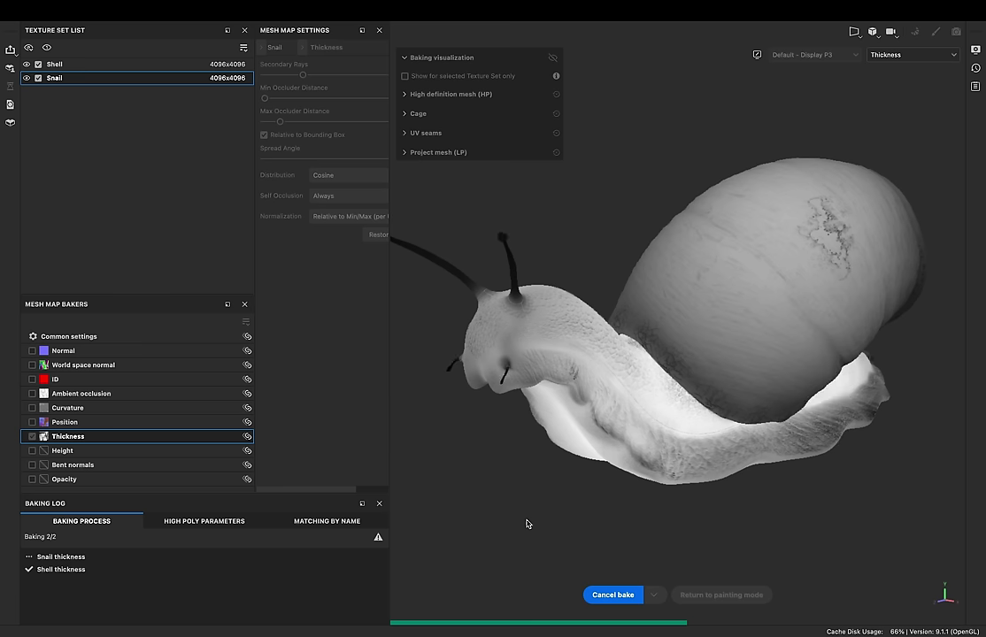
{"action": "key", "text": "b"}
{"action": "key", "text": "b"}
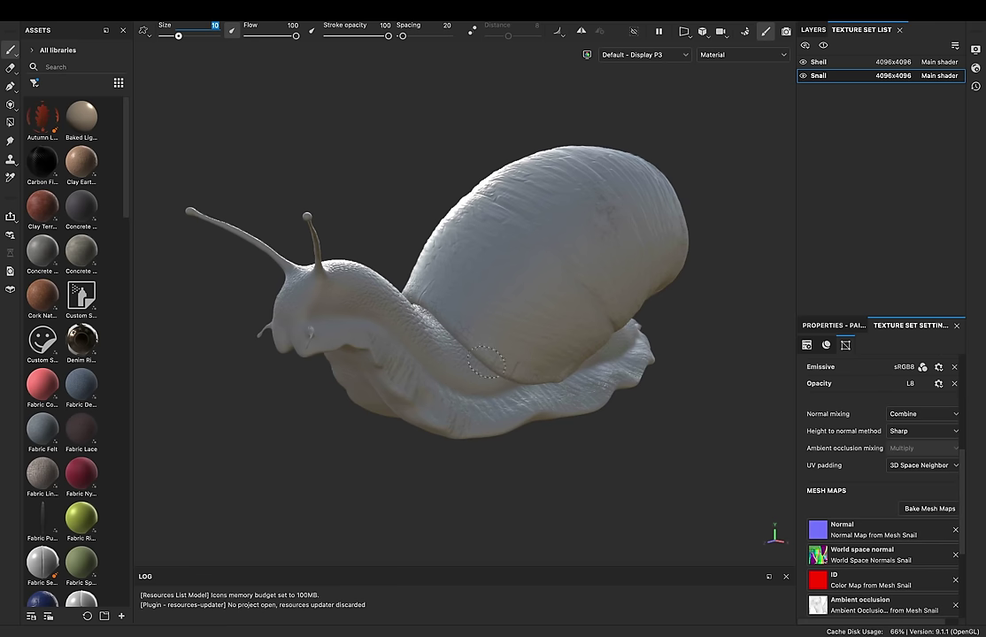
Step: Cycle through the baked mesh maps and drop the Creature Teeth smart material onto the snail
{"action": "key", "text": "b"}
{"action": "key", "text": "b"}
{"action": "key", "text": "b"}
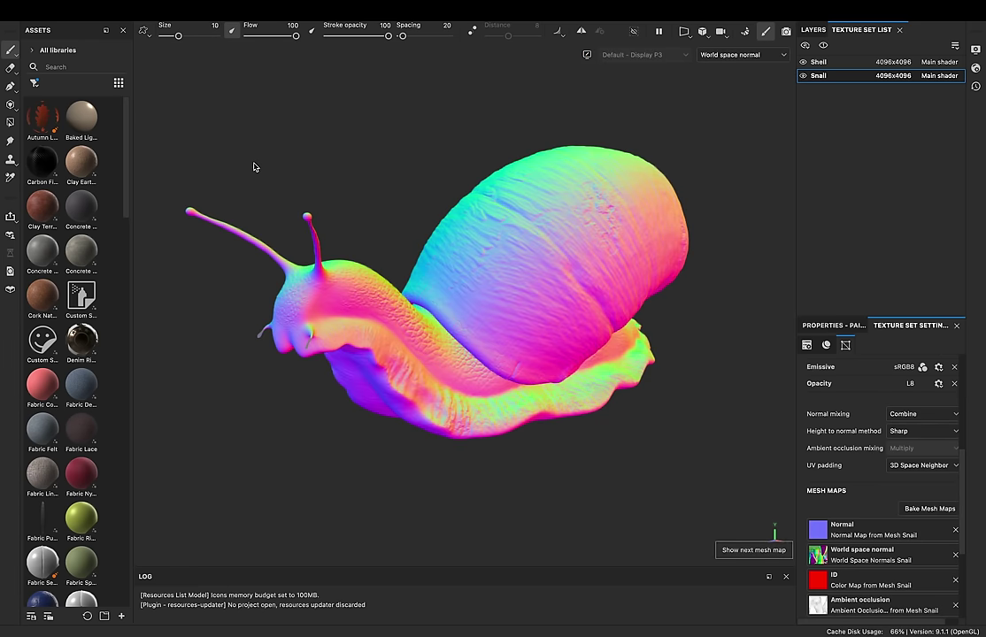
{"action": "key", "text": "b"}
{"action": "key", "text": "b"}
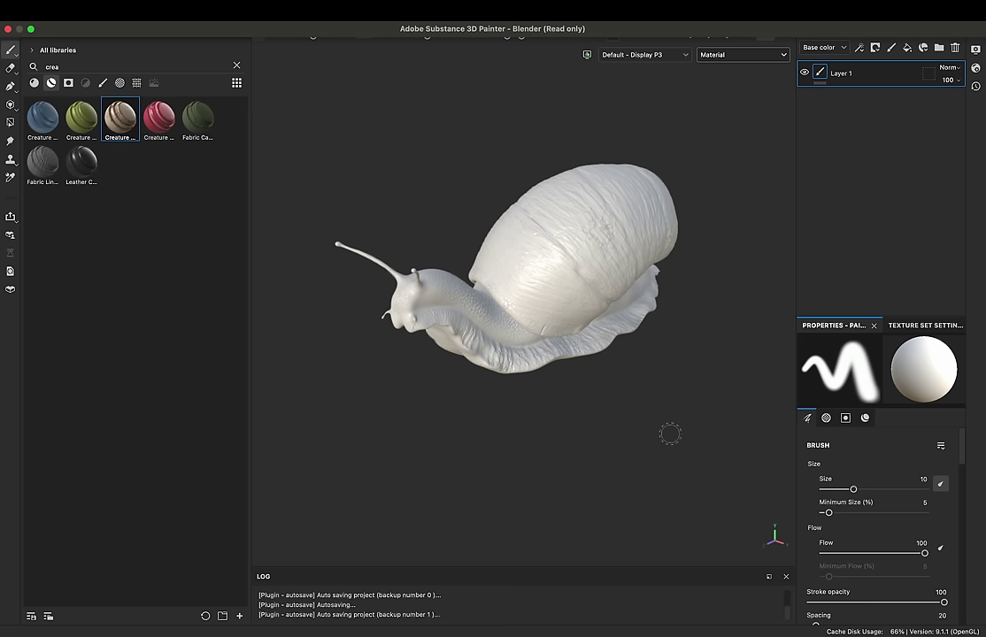
{"action": "left_click_drag", "start_coordinate": [670, 434], "coordinate": [536, 405], "text": "alt"}
{"action": "left_click_drag", "start_coordinate": [121, 115], "coordinate": [455, 338]}
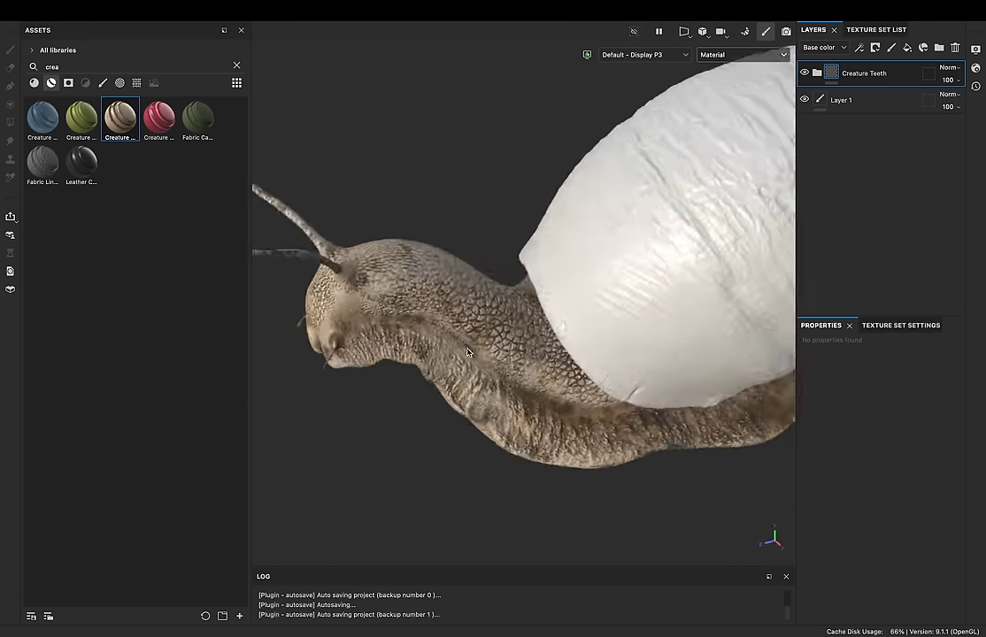
Step: Darken the Tooth Base layer colour, then check the snail against the reference images
{"action": "left_click", "coordinate": [859, 250]}
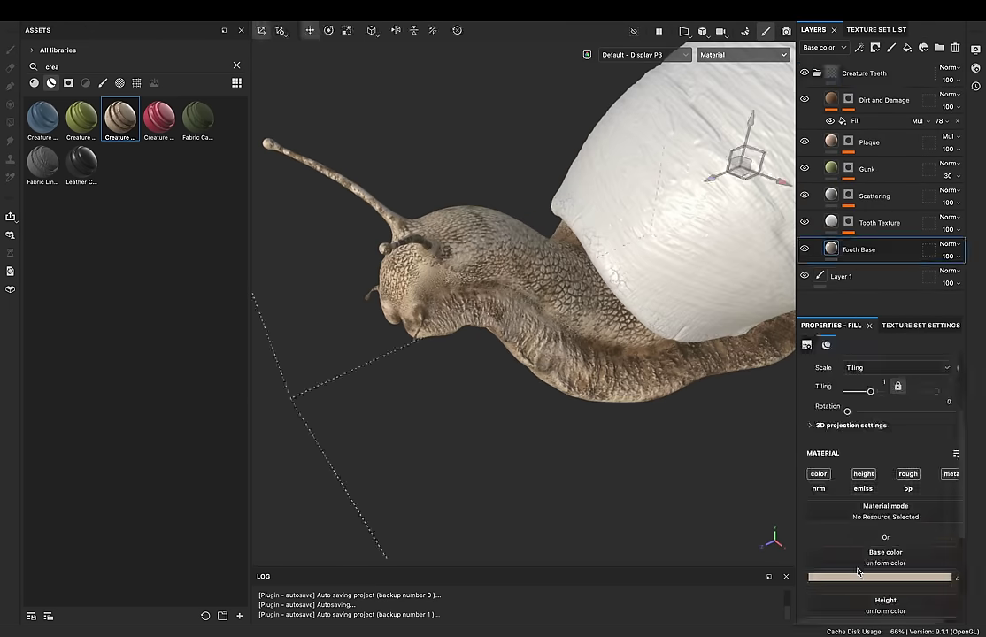
{"action": "left_click", "coordinate": [903, 577]}
{"action": "left_click_drag", "start_coordinate": [762, 542], "coordinate": [755, 542]}
{"action": "mouse_move", "coordinate": [619, 354]}
{"action": "left_mouse_down", "text": "alt"}
{"action": "mouse_move", "coordinate": [509, 356]}
{"action": "mouse_move", "coordinate": [801, 97]}
{"action": "left_mouse_up", "text": "alt"}
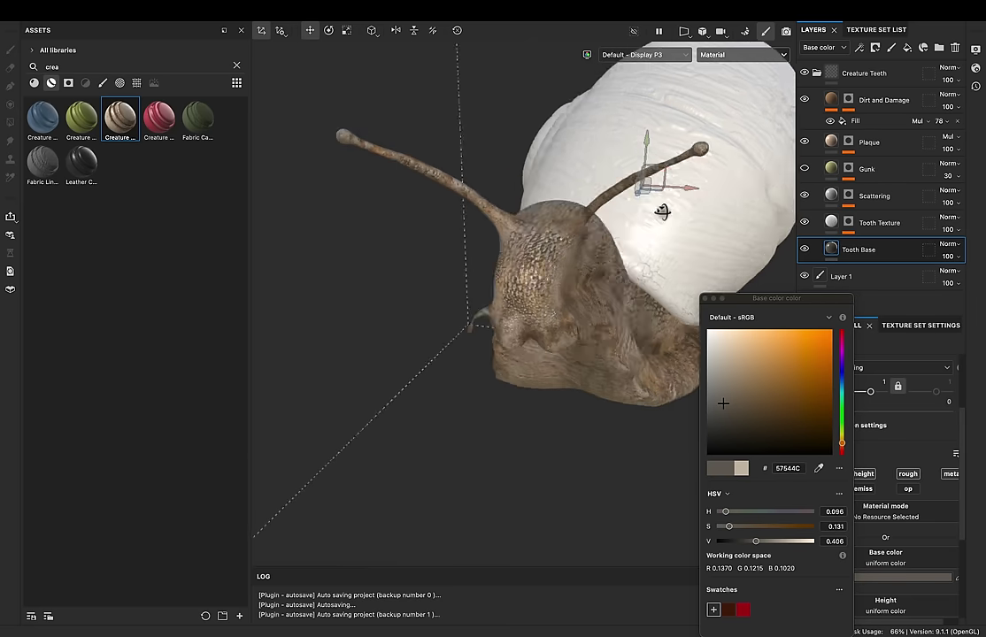
{"action": "left_click", "coordinate": [877, 119]}
{"action": "mouse_move", "coordinate": [876, 119]}
{"action": "left_mouse_down", "text": "alt"}
{"action": "mouse_move", "coordinate": [606, 326]}
{"action": "mouse_move", "coordinate": [630, 246]}
{"action": "mouse_move", "coordinate": [595, 274]}
{"action": "mouse_move", "coordinate": [611, 323]}
{"action": "mouse_move", "coordinate": [589, 329]}
{"action": "left_mouse_up", "text": "alt"}
{"action": "key", "text": "super+Tab"}
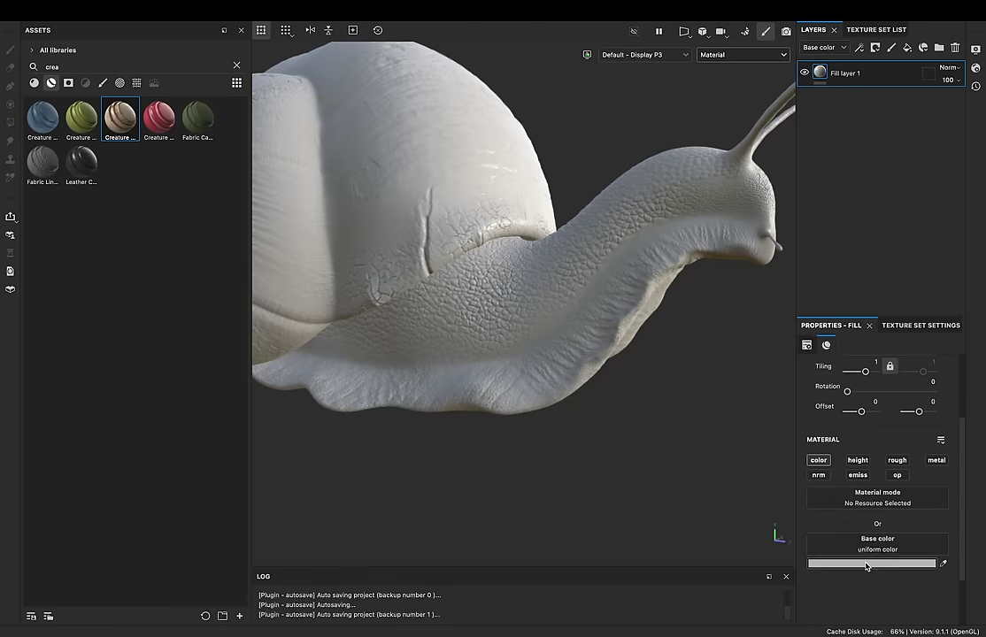
Step: Color the body fill D5C287 and mask the layer with a Curvature generator, raising its balance
{"action": "left_click", "coordinate": [872, 563]}
{"action": "left_click", "coordinate": [757, 341]}
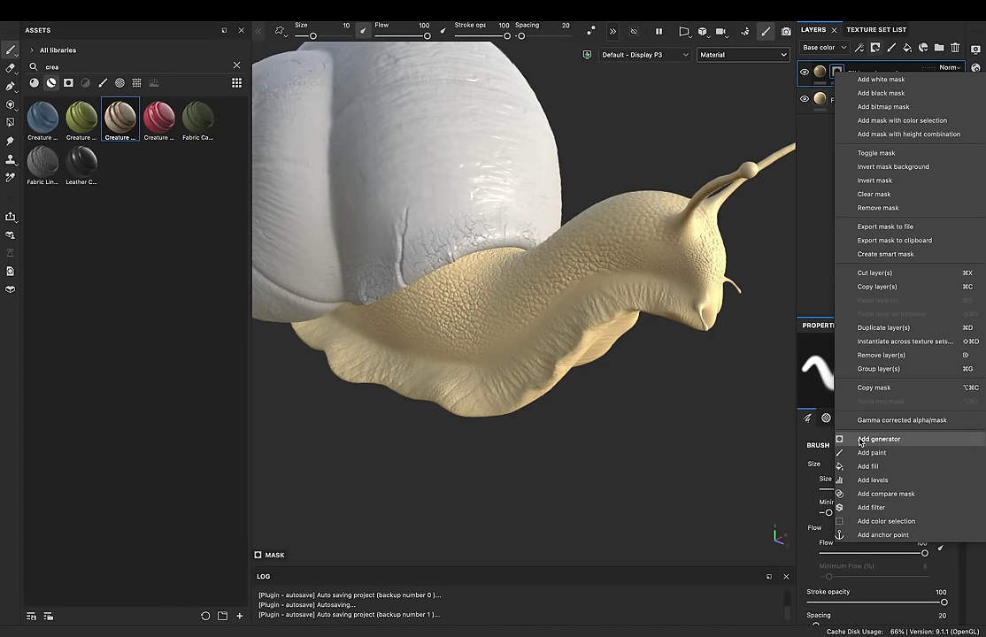
{"action": "left_click", "coordinate": [879, 439]}
{"action": "left_click", "coordinate": [876, 374]}
{"action": "left_click", "coordinate": [837, 402]}
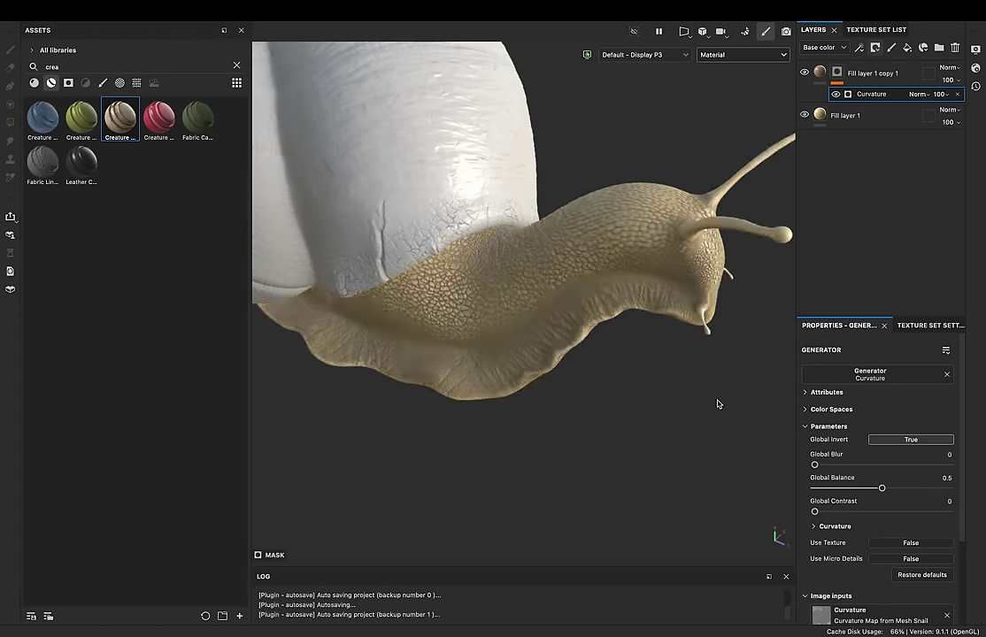
{"action": "left_click_drag", "start_coordinate": [882, 487], "coordinate": [898, 489]}
{"action": "mouse_move", "coordinate": [761, 426]}
{"action": "left_mouse_down", "text": "alt"}
{"action": "mouse_move", "coordinate": [678, 414]}
{"action": "mouse_move", "coordinate": [711, 407]}
{"action": "left_mouse_up", "text": "alt"}
{"action": "left_click_drag", "start_coordinate": [867, 487], "coordinate": [892, 488]}
{"action": "mouse_move", "coordinate": [779, 425]}
{"action": "left_mouse_down", "text": "alt"}
{"action": "mouse_move", "coordinate": [706, 370]}
{"action": "mouse_move", "coordinate": [671, 425]}
{"action": "mouse_move", "coordinate": [486, 350]}
{"action": "left_mouse_up", "text": "alt"}
Step: Add a paint layer inside the mask and search the brushes for 'sof'
{"action": "right_click", "coordinate": [837, 73]}
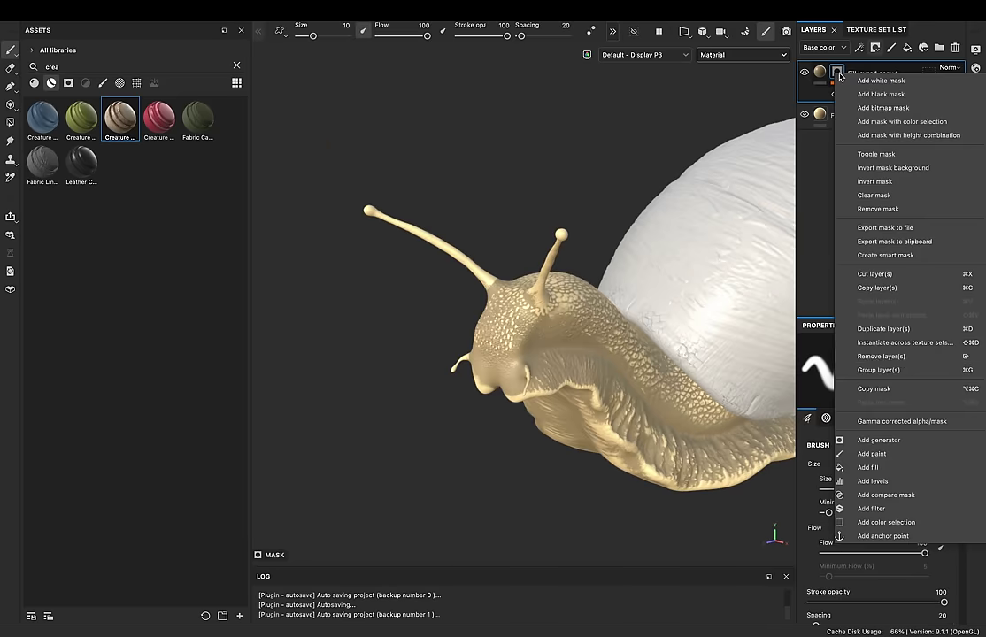
{"action": "left_click", "coordinate": [838, 73]}
{"action": "right_click", "coordinate": [840, 76]}
{"action": "left_click", "coordinate": [850, 89]}
{"action": "triple_click", "coordinate": [133, 66]}
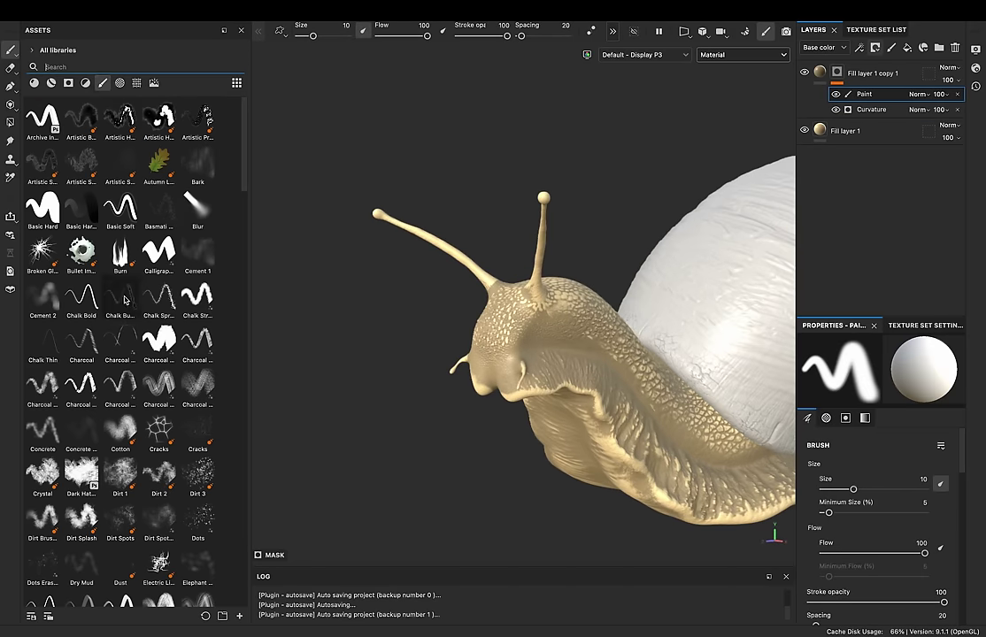
{"action": "type", "text": "sof"}
Step: Zoom in and orbit around the snail's head, enlarging the brush
{"action": "left_click_drag", "start_coordinate": [522, 250], "coordinate": [436, 308], "text": "alt"}
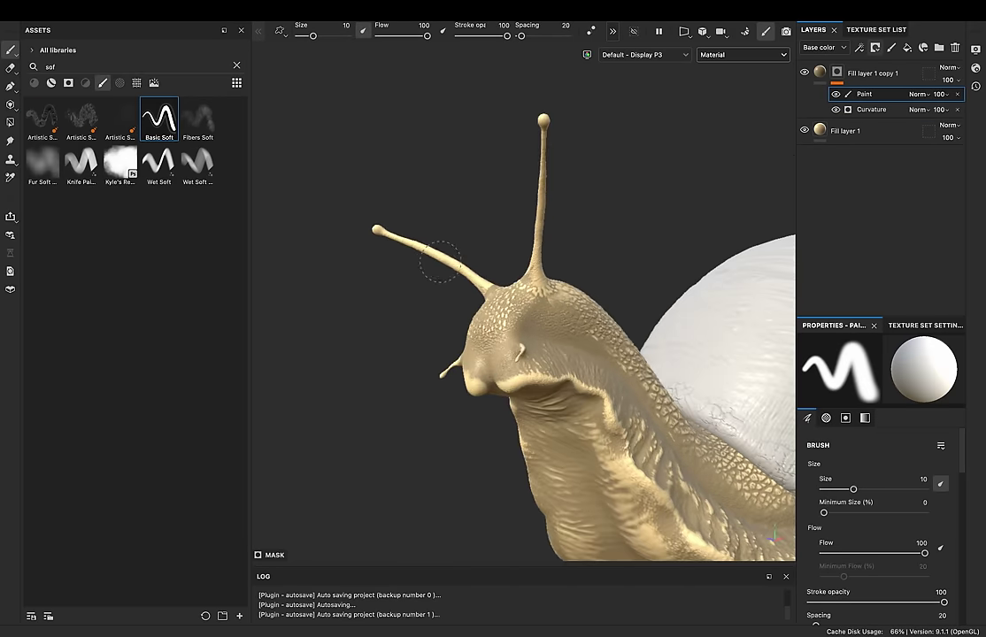
{"action": "scroll", "coordinate": [436, 308], "scroll_direction": "up", "scroll_amount": 3}
{"action": "left_click_drag", "start_coordinate": [451, 258], "coordinate": [544, 354], "text": "alt"}
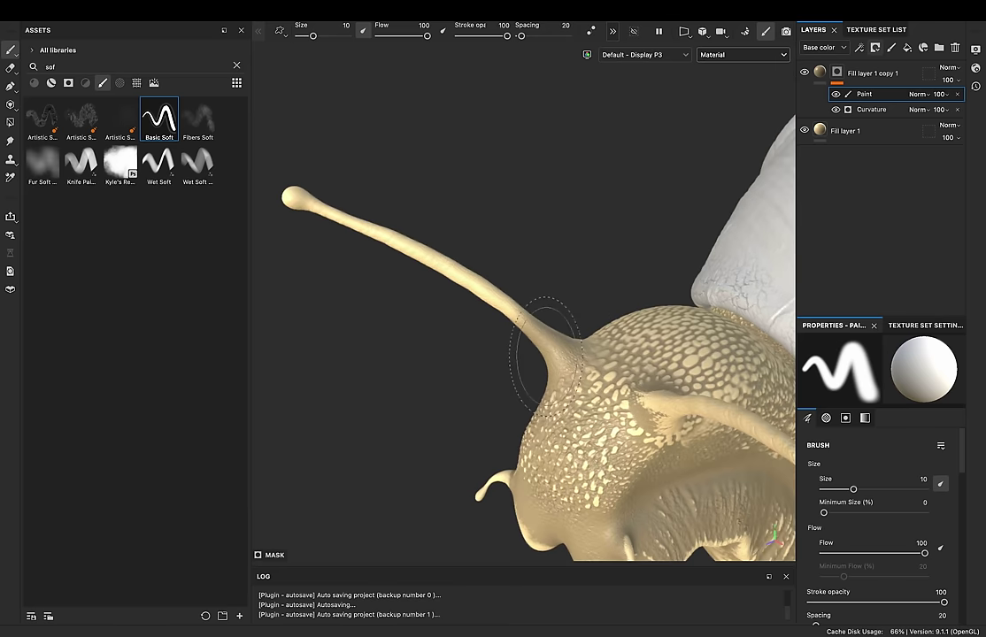
{"action": "mouse_move", "coordinate": [560, 107]}
{"action": "left_mouse_down", "text": "alt"}
{"action": "mouse_move", "coordinate": [489, 190]}
{"action": "mouse_move", "coordinate": [457, 132]}
{"action": "mouse_move", "coordinate": [520, 242]}
{"action": "mouse_move", "coordinate": [593, 204]}
{"action": "mouse_move", "coordinate": [598, 344]}
{"action": "left_mouse_up", "text": "alt"}
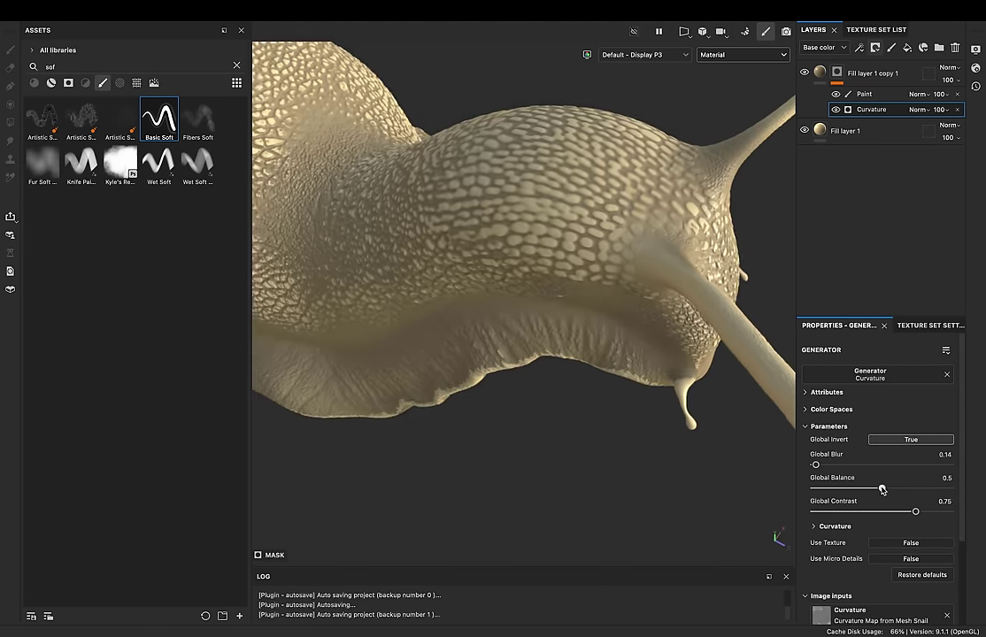
{"action": "left_click_drag", "start_coordinate": [505, 114], "coordinate": [340, 99], "text": "alt"}
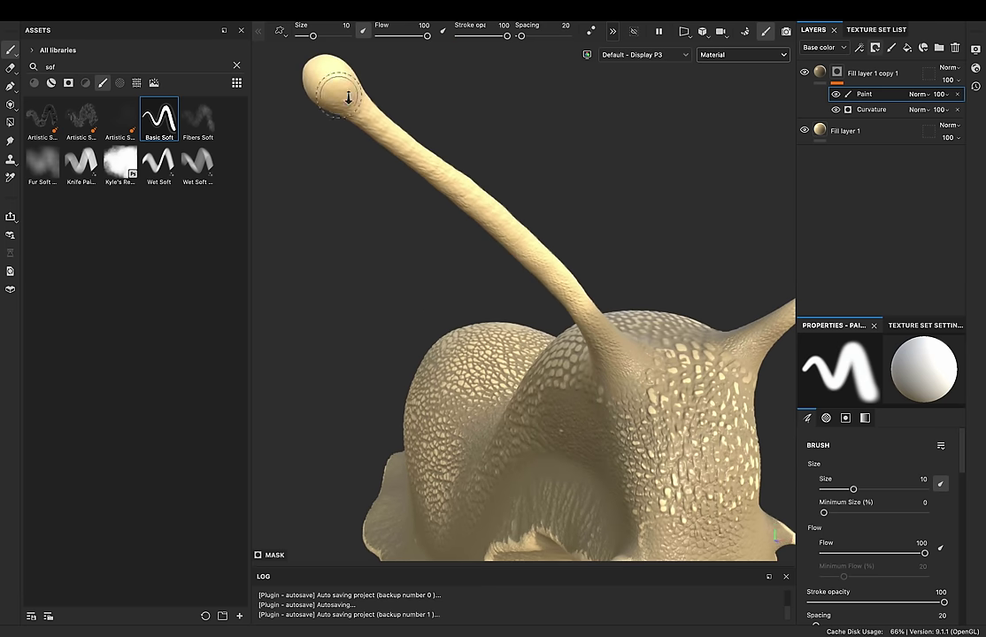
{"action": "right_click_drag", "start_coordinate": [341, 99], "coordinate": [578, 202], "text": "ctrl"}
{"action": "left_click_drag", "start_coordinate": [577, 203], "coordinate": [535, 354], "text": "alt"}
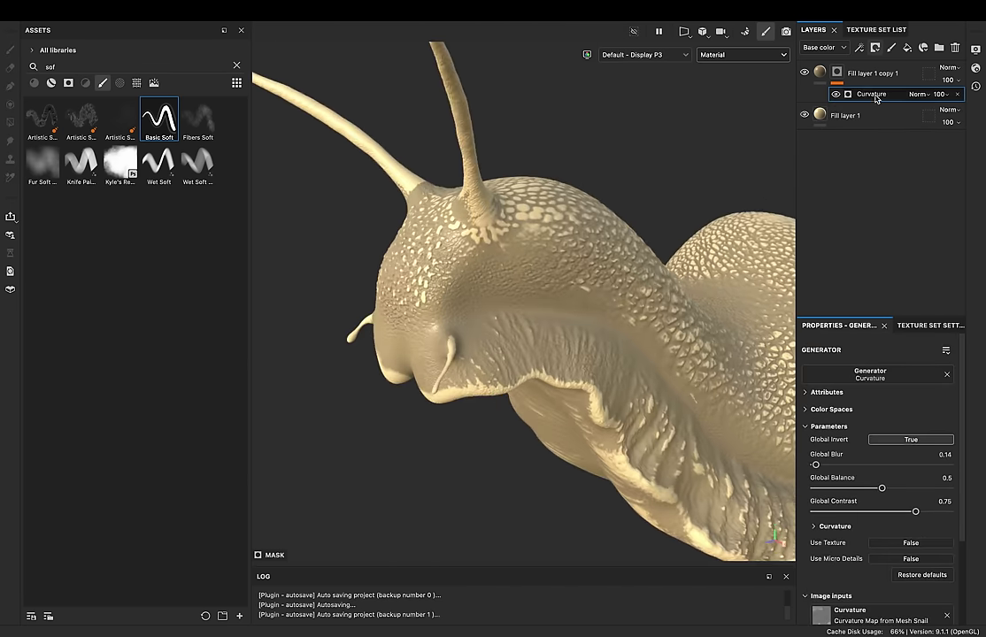
Step: Try an inverted Ambient Occlusion generator, then the snail curvature map, as the mask generator
{"action": "left_click", "coordinate": [871, 375]}
{"action": "type", "text": "amb"}
{"action": "left_click", "coordinate": [843, 409]}
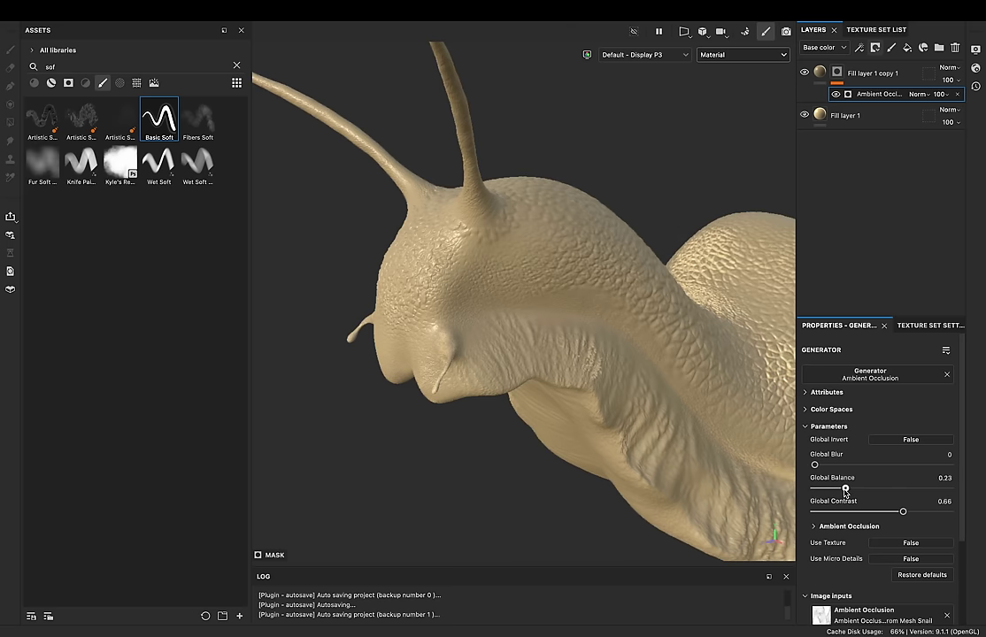
{"action": "left_click", "coordinate": [910, 439]}
{"action": "left_click", "coordinate": [870, 374]}
{"action": "type", "text": "curv"}
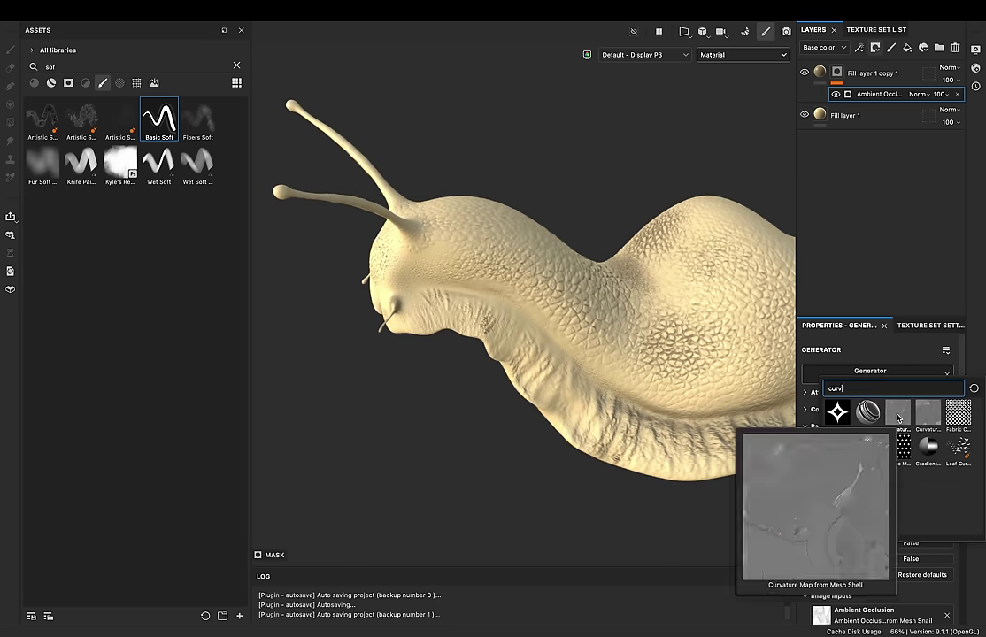
{"action": "left_click", "coordinate": [926, 416]}
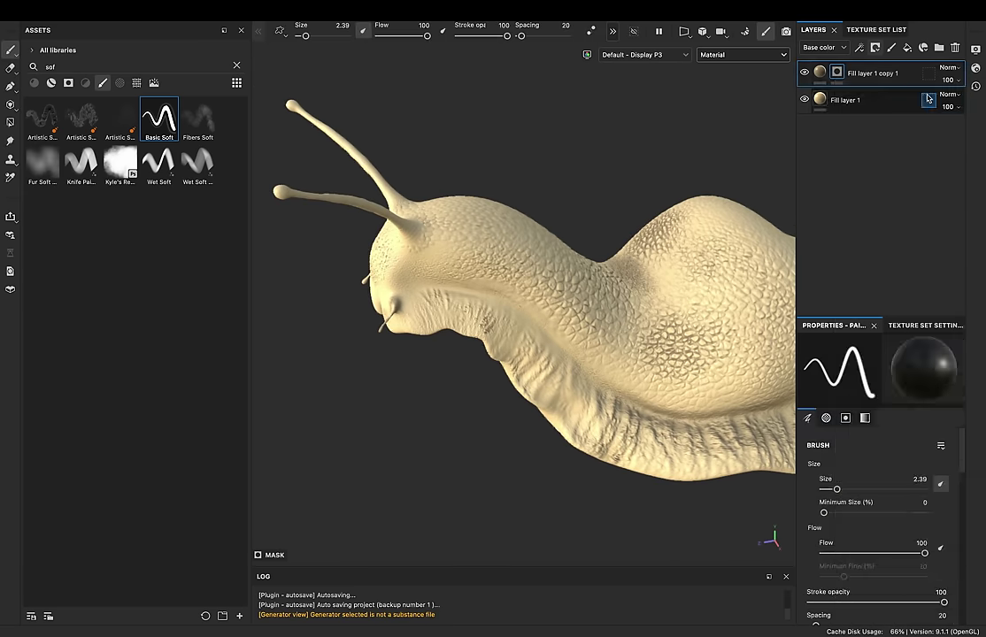
Step: Replace the generator with a Fill using Curvature Map from Mesh Snail, plus a Levels effect
{"action": "left_click", "coordinate": [883, 471]}
{"action": "type", "text": "urv"}
{"action": "left_click", "coordinate": [874, 348]}
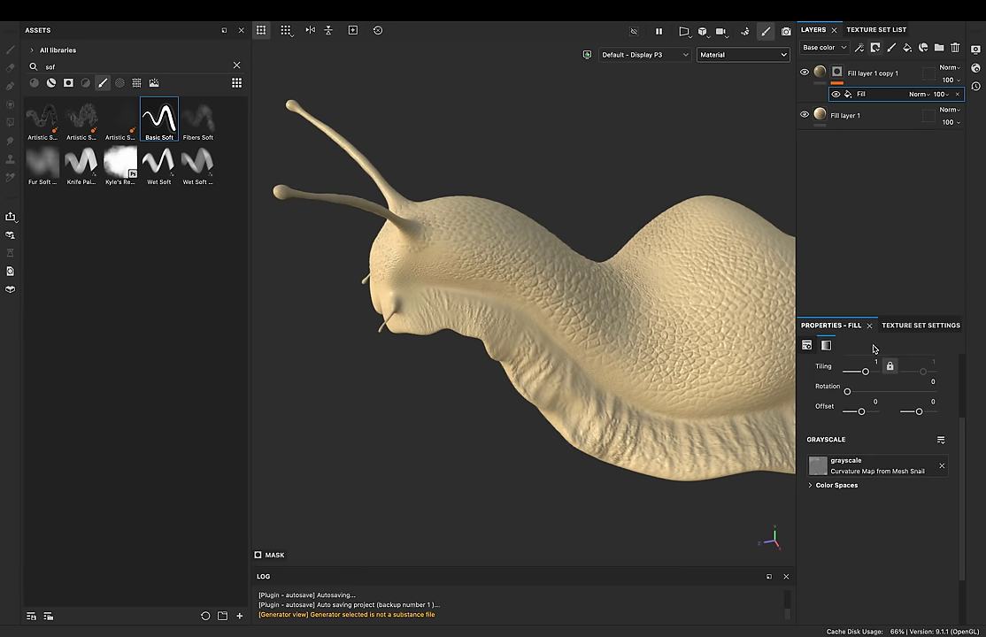
{"action": "right_click", "coordinate": [863, 94]}
{"action": "left_click", "coordinate": [887, 279]}
Step: Tighten the mask Levels: raise low input, output low to 0, lower high input
{"action": "left_click_drag", "start_coordinate": [881, 372], "coordinate": [888, 382]}
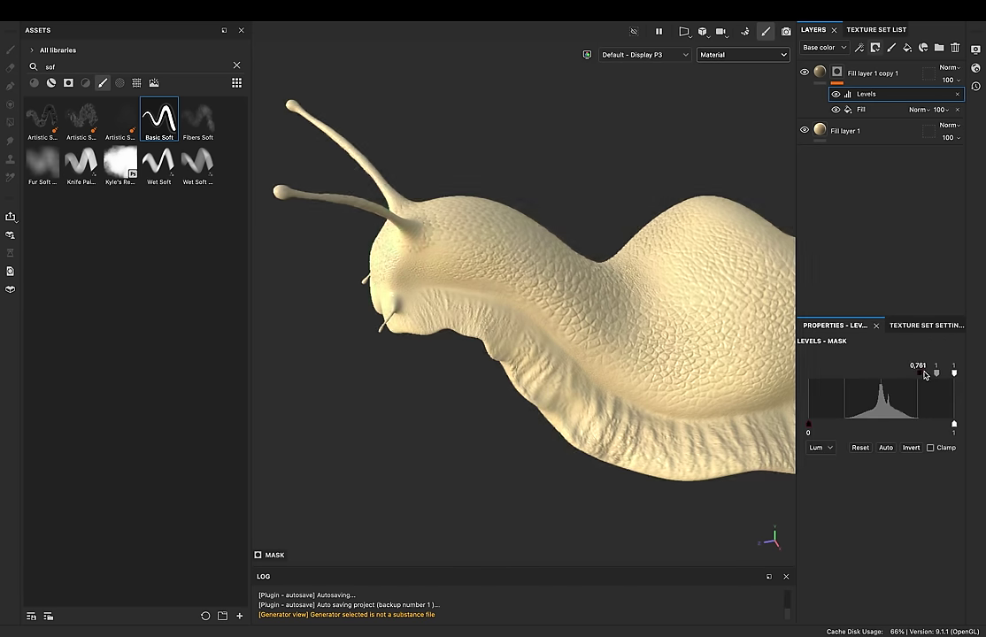
{"action": "left_click", "coordinate": [886, 448]}
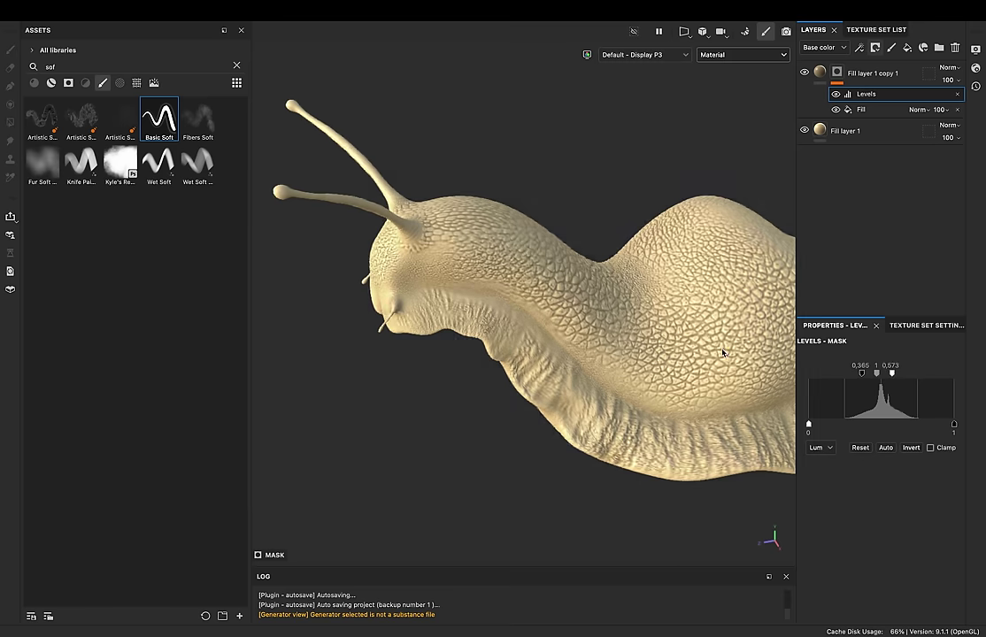
{"action": "left_click_drag", "start_coordinate": [725, 347], "coordinate": [634, 308], "text": "alt"}
{"action": "left_click_drag", "start_coordinate": [867, 375], "coordinate": [894, 376]}
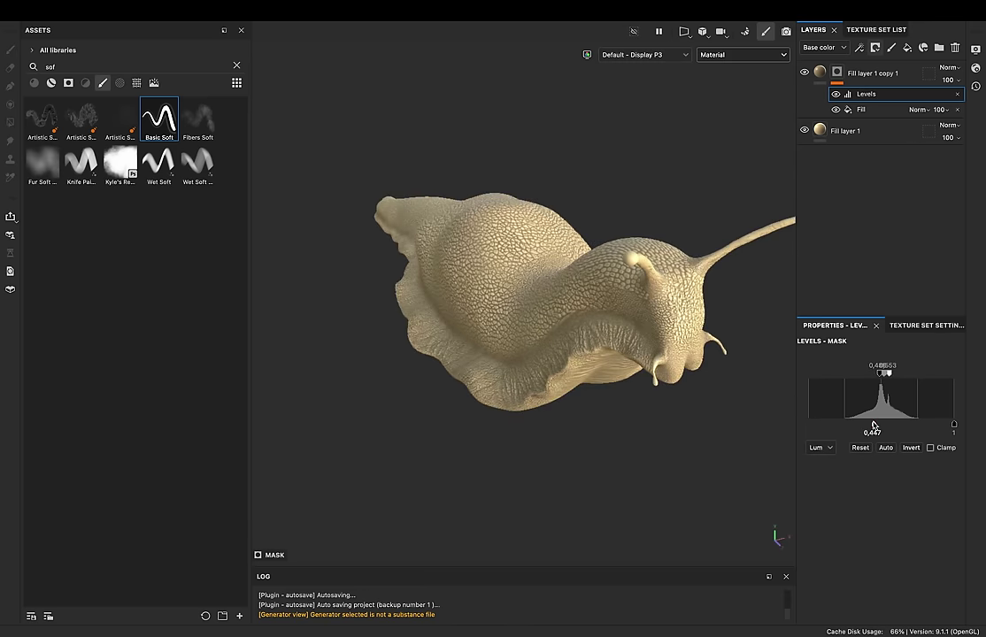
{"action": "left_click_drag", "start_coordinate": [846, 427], "coordinate": [783, 428]}
{"action": "mouse_move", "coordinate": [620, 308]}
{"action": "left_mouse_down", "text": "alt"}
{"action": "mouse_move", "coordinate": [568, 289]}
{"action": "mouse_move", "coordinate": [755, 397]}
{"action": "left_mouse_up", "text": "alt"}
{"action": "left_click_drag", "start_coordinate": [889, 374], "coordinate": [894, 377]}
{"action": "mouse_move", "coordinate": [672, 354]}
{"action": "left_mouse_down", "text": "alt"}
{"action": "mouse_move", "coordinate": [658, 381]}
{"action": "mouse_move", "coordinate": [608, 393]}
{"action": "left_mouse_up", "text": "alt"}
{"action": "scroll", "coordinate": [580, 329], "scroll_direction": "up", "scroll_amount": 3}
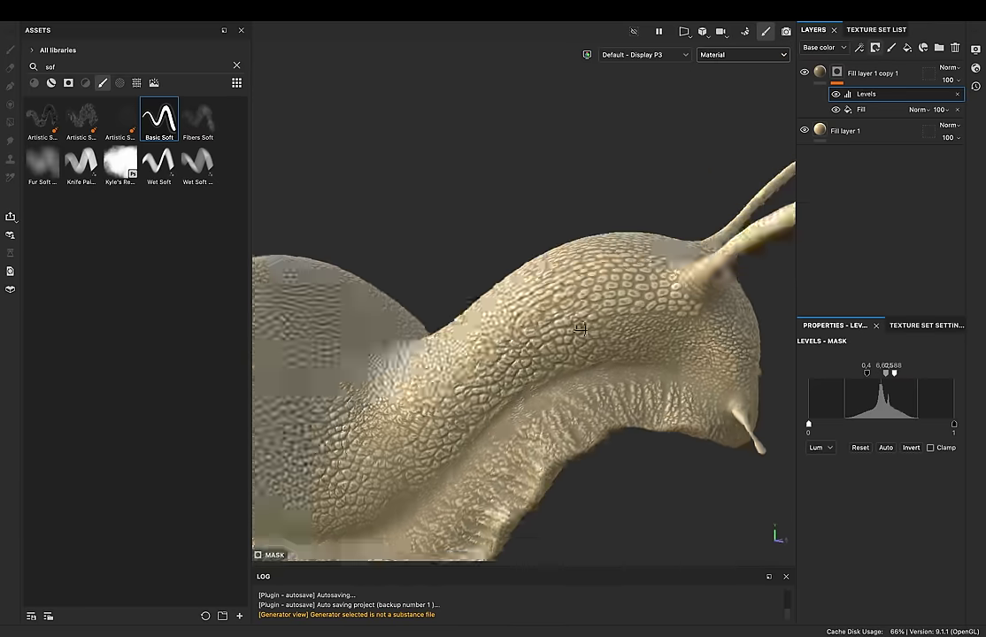
{"action": "left_click_drag", "start_coordinate": [580, 329], "coordinate": [767, 324], "text": "alt"}
{"action": "left_click_drag", "start_coordinate": [894, 374], "coordinate": [887, 376]}
{"action": "mouse_move", "coordinate": [762, 319]}
{"action": "left_mouse_down", "text": "alt"}
{"action": "mouse_move", "coordinate": [540, 308]}
{"action": "mouse_move", "coordinate": [788, 223]}
{"action": "left_mouse_up", "text": "alt"}
Step: Darken the top layer's base colour to 6A624A
{"action": "left_click", "coordinate": [820, 73]}
{"action": "left_click", "coordinate": [895, 577]}
{"action": "left_click_drag", "start_coordinate": [801, 541], "coordinate": [764, 542]}
{"action": "mouse_move", "coordinate": [673, 372]}
{"action": "left_mouse_down", "text": "alt"}
{"action": "mouse_move", "coordinate": [573, 324]}
{"action": "mouse_move", "coordinate": [625, 306]}
{"action": "left_mouse_up", "text": "alt"}
{"action": "scroll", "coordinate": [479, 462], "scroll_direction": "up", "scroll_amount": 3}
{"action": "left_click_drag", "start_coordinate": [480, 462], "coordinate": [752, 321], "text": "alt"}
Step: Darken Fill layer 1's base colour
{"action": "left_click", "coordinate": [846, 100]}
{"action": "left_click", "coordinate": [892, 576]}
{"action": "left_click_drag", "start_coordinate": [802, 543], "coordinate": [789, 542]}
Step: Save the project into a new folder named Textures
{"action": "key", "text": "ctrl+s"}
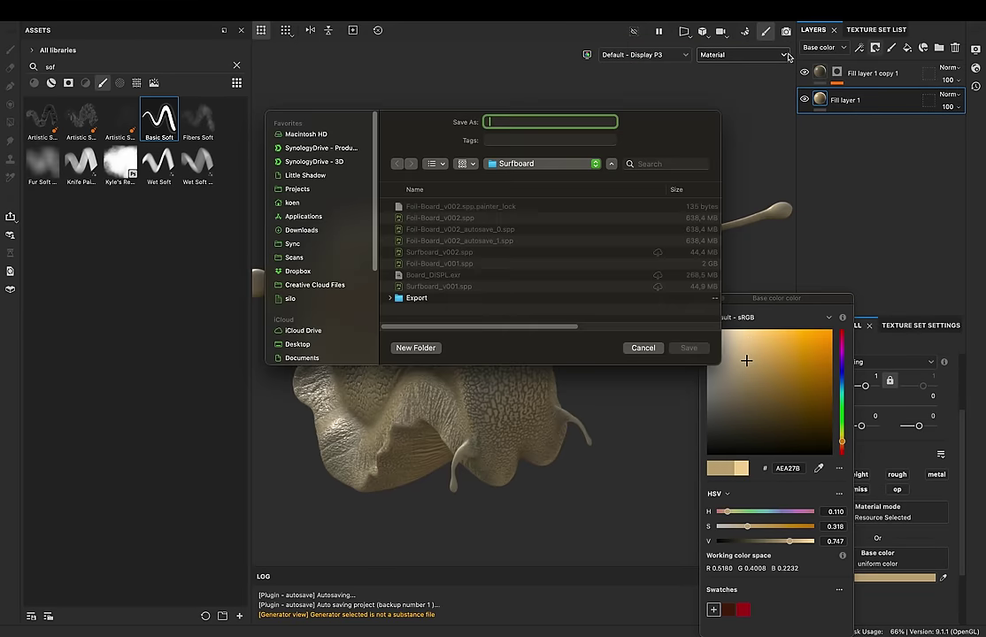
{"action": "left_click", "coordinate": [415, 347]}
{"action": "type", "text": "Textures"}
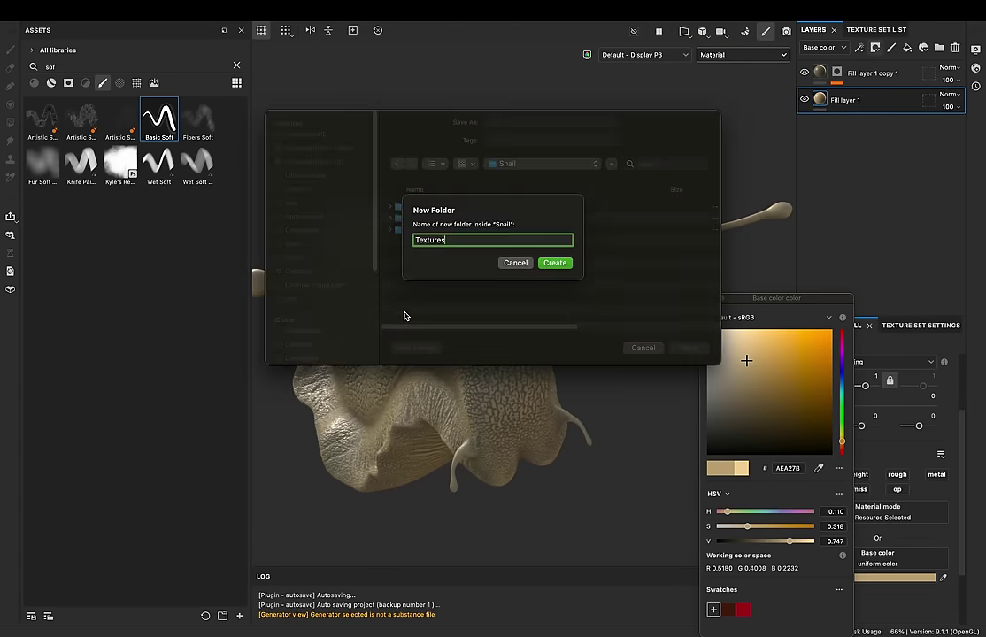
{"action": "key", "text": "Return"}
{"action": "key", "text": "Return"}
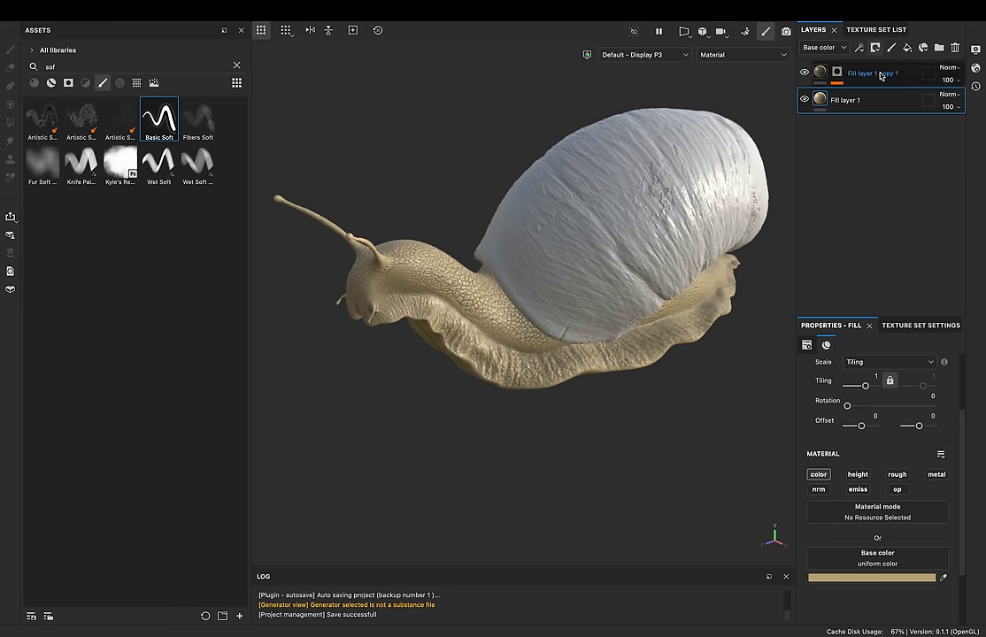
Step: Rename the top fill layer to Darken
{"action": "double_click", "coordinate": [872, 73]}
{"action": "type", "text": "Darken"}
{"action": "key", "text": "Return"}
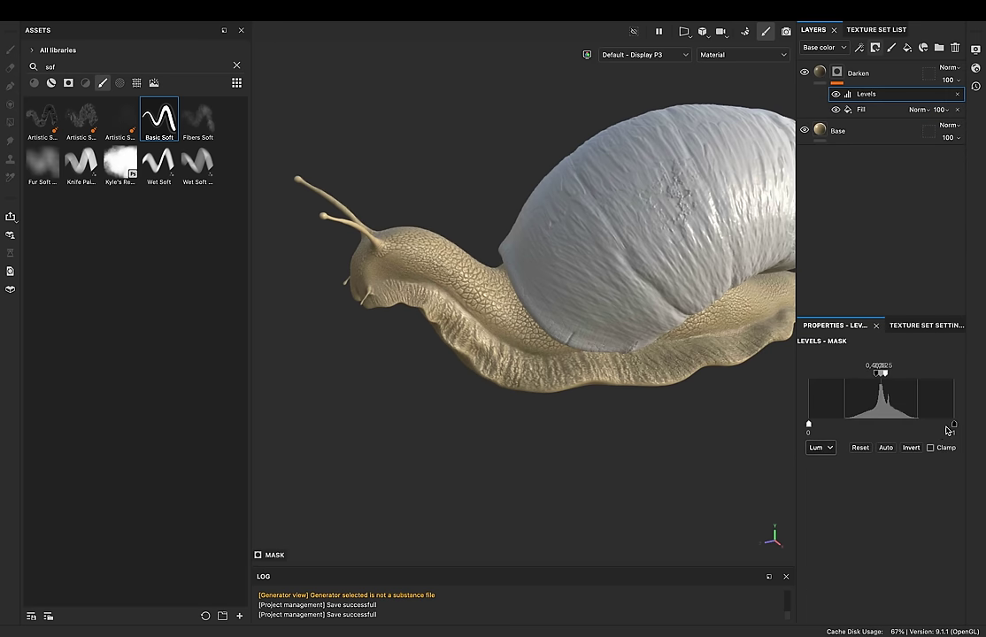
Step: Darken and saturate the Base layer colour to A09572
{"action": "left_click_drag", "start_coordinate": [722, 335], "coordinate": [753, 368]}
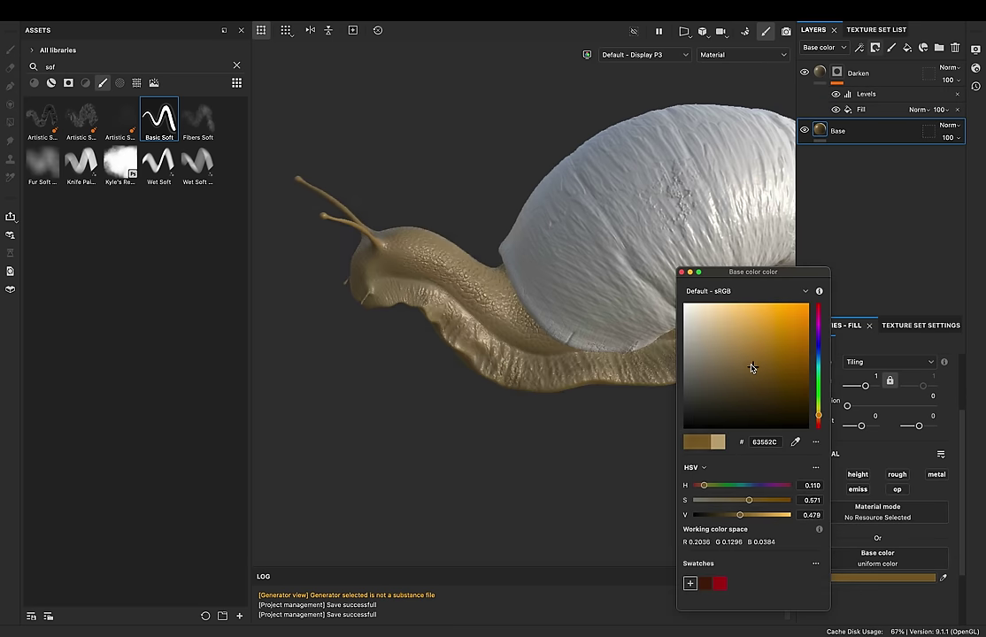
{"action": "left_click_drag", "start_coordinate": [750, 502], "coordinate": [752, 500]}
{"action": "left_click_drag", "start_coordinate": [742, 514], "coordinate": [733, 515]}
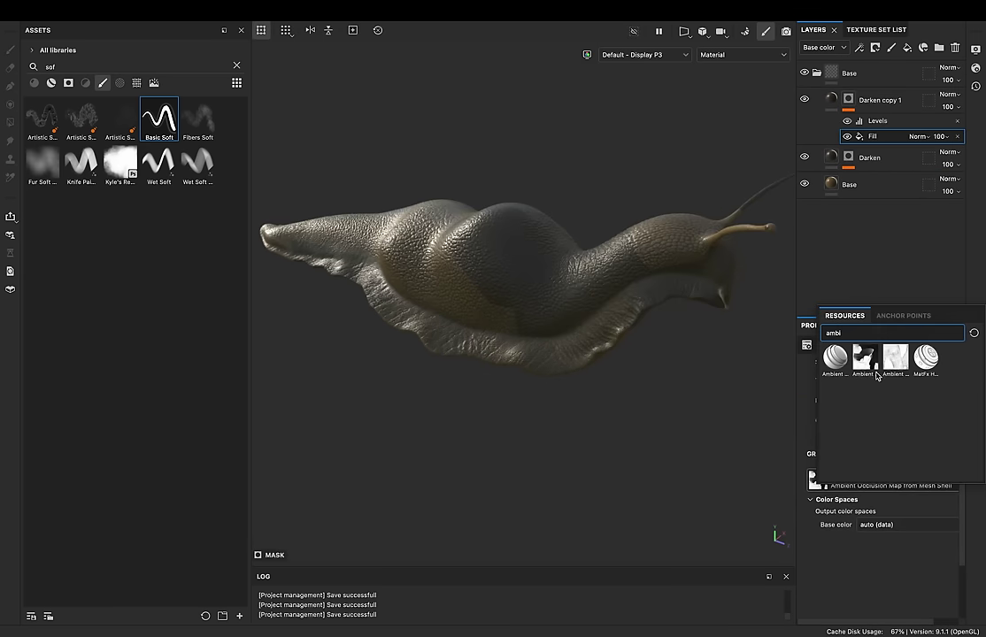
Step: Reset the mask Levels, lower its white point, and preview the mask in black and white
{"action": "left_click", "coordinate": [861, 448]}
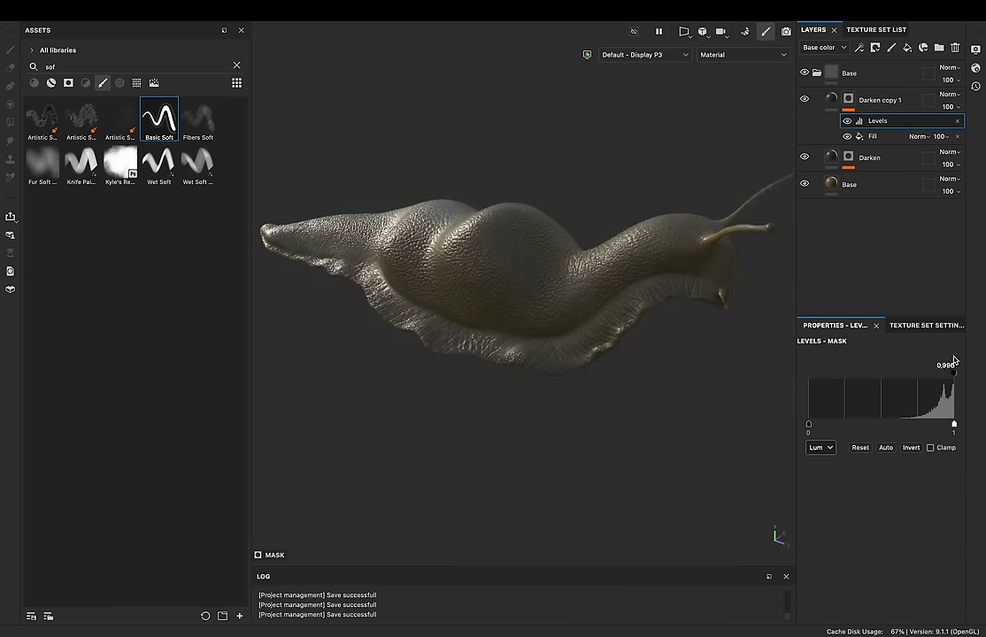
{"action": "left_click_drag", "start_coordinate": [957, 378], "coordinate": [939, 377]}
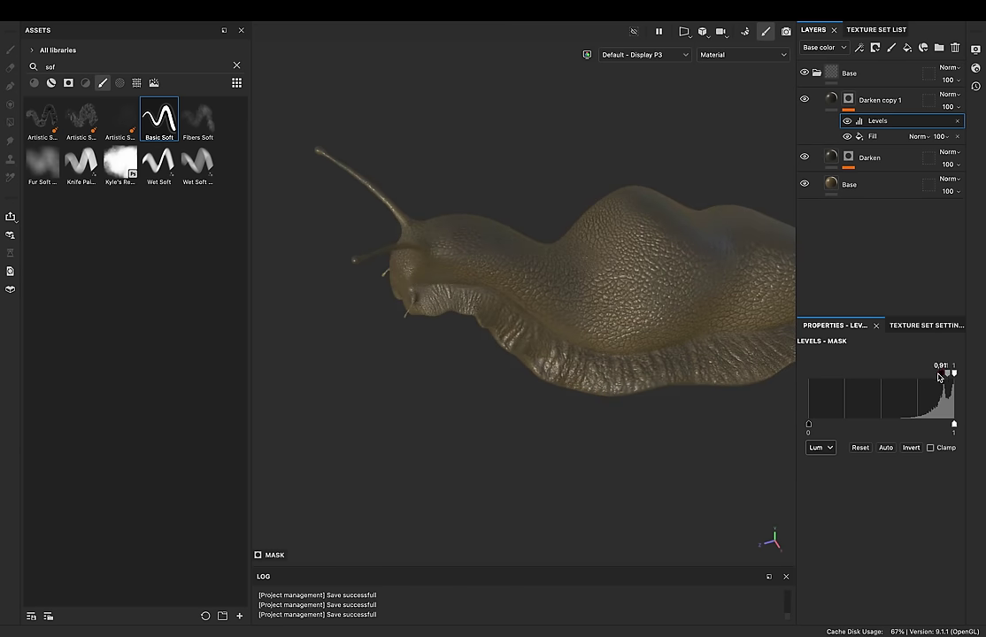
{"action": "scroll", "coordinate": [751, 152], "scroll_direction": "down", "scroll_amount": 2}
{"action": "left_click", "coordinate": [750, 148]}
{"action": "left_click", "coordinate": [744, 55]}
{"action": "left_click", "coordinate": [717, 88]}
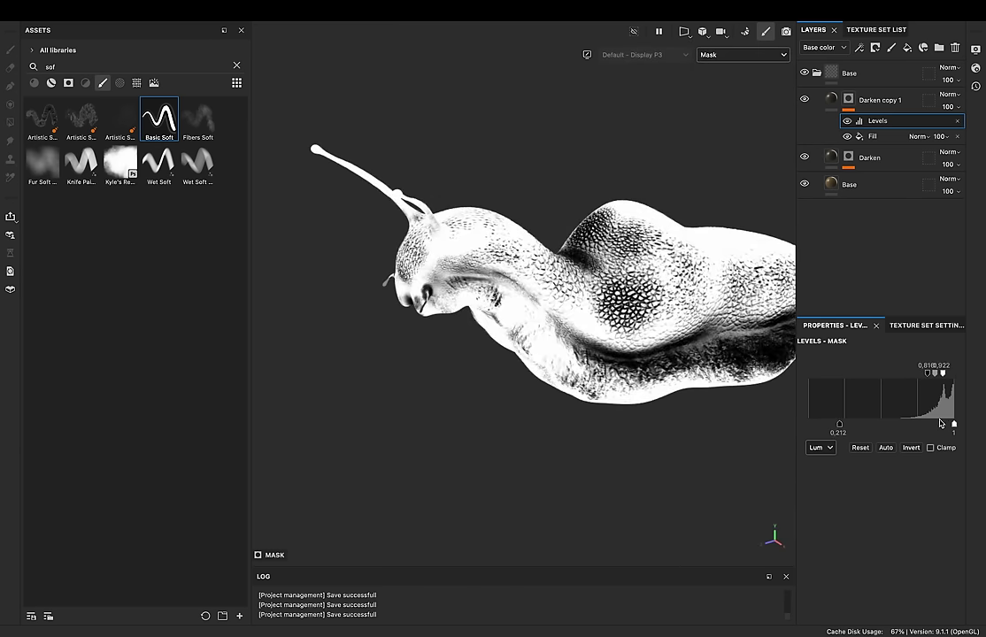
{"action": "left_click", "coordinate": [744, 54]}
{"action": "left_click", "coordinate": [744, 55]}
Step: Lower the white point of Darken copy 1's mask Levels to 0.839
{"action": "left_click", "coordinate": [720, 80]}
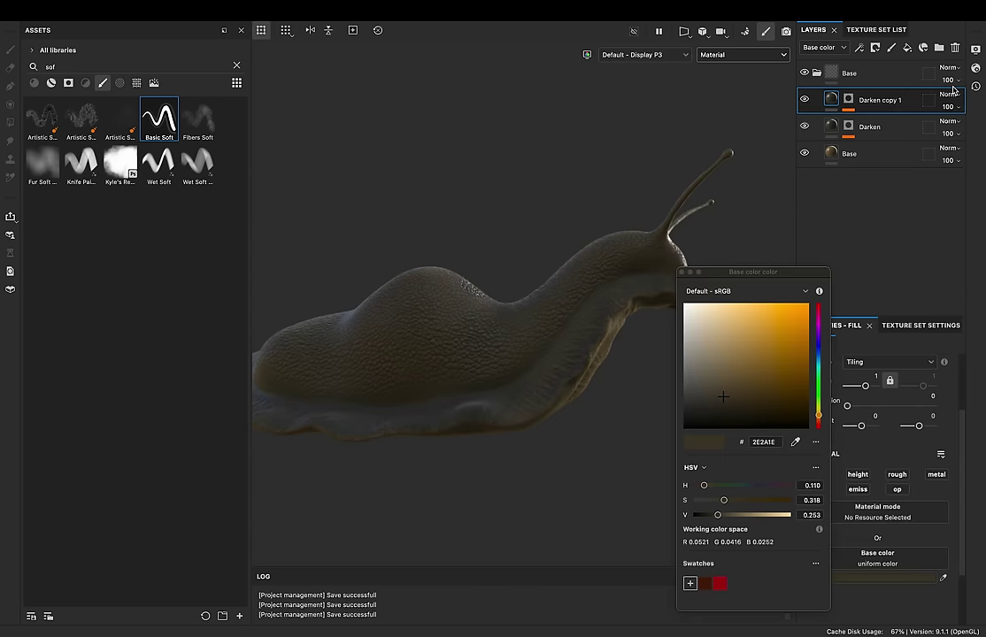
{"action": "left_click_drag", "start_coordinate": [590, 264], "coordinate": [579, 194], "text": "alt"}
{"action": "left_click", "coordinate": [845, 102]}
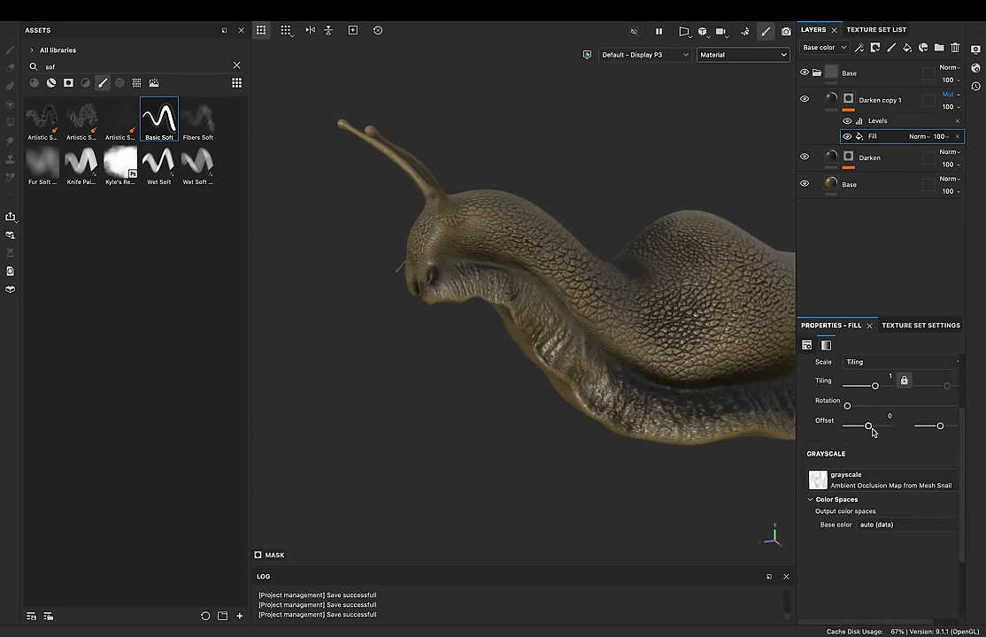
{"action": "left_click", "coordinate": [877, 121]}
{"action": "left_click_drag", "start_coordinate": [952, 374], "coordinate": [930, 374]}
{"action": "left_click_drag", "start_coordinate": [654, 337], "coordinate": [628, 297], "text": "alt"}
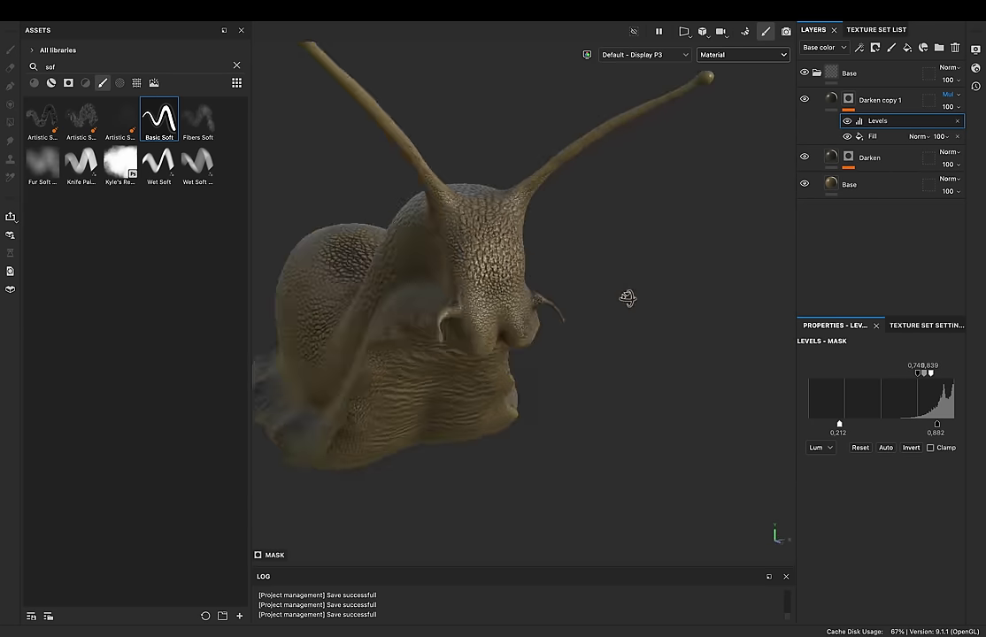
Step: Compare against the snail reference images and return to the project
{"action": "key", "text": "super+Tab"}
{"action": "scroll", "coordinate": [660, 337], "scroll_direction": "down", "scroll_amount": 5}
{"action": "scroll", "coordinate": [624, 303], "scroll_direction": "up", "scroll_amount": 3}
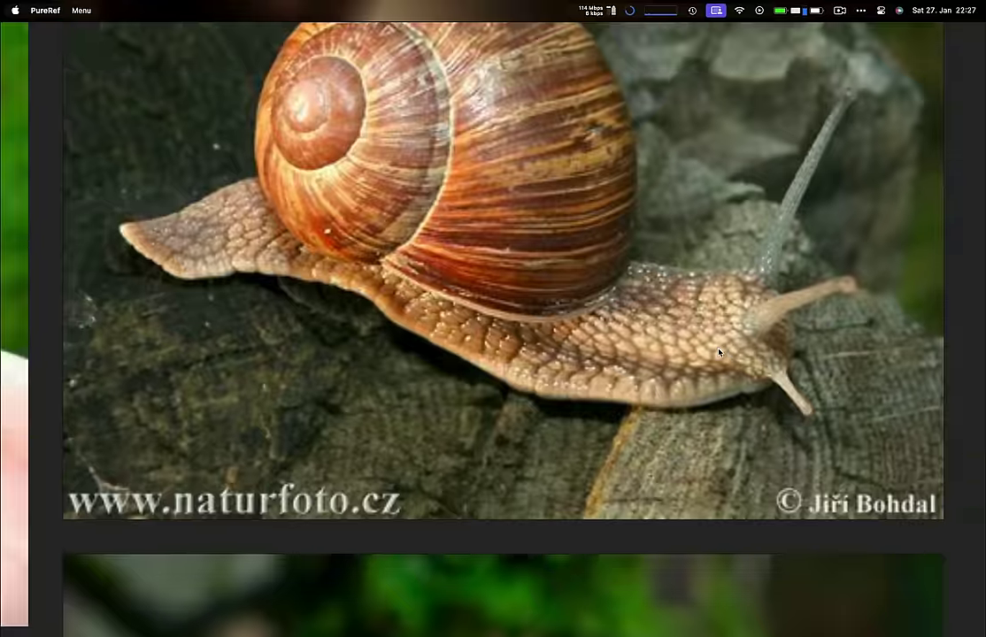
{"action": "scroll", "coordinate": [625, 303], "scroll_direction": "down", "scroll_amount": 4}
{"action": "scroll", "coordinate": [559, 413], "scroll_direction": "up", "scroll_amount": 3}
{"action": "key", "text": "super+Tab"}
Step: Adjust the brightness of the Darken layer's fill colour
{"action": "left_click", "coordinate": [882, 577]}
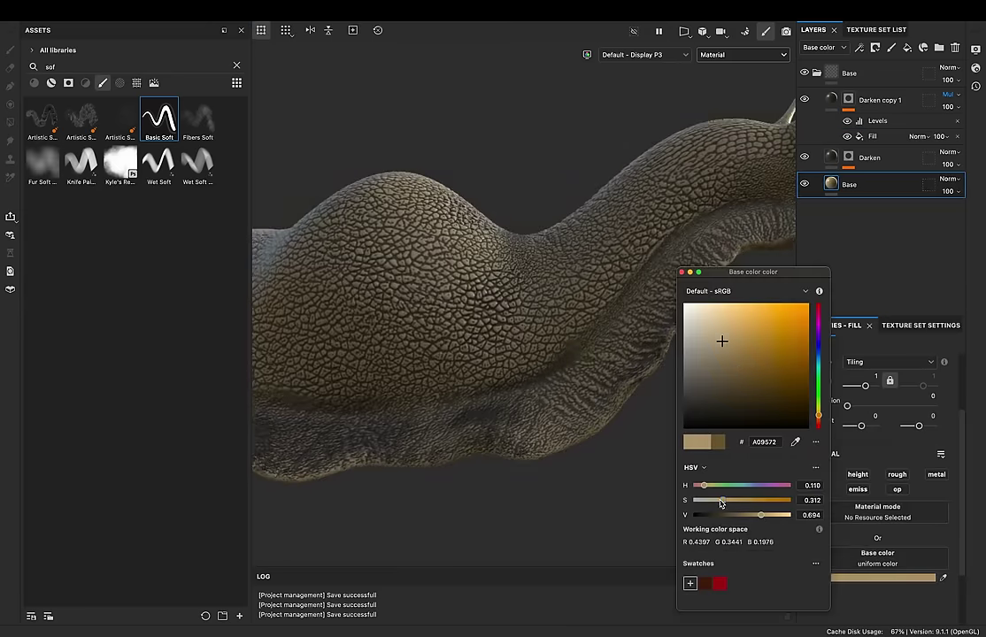
{"action": "key", "text": "super+Tab"}
{"action": "key", "text": "super+Tab"}
{"action": "left_click", "coordinate": [680, 275]}
{"action": "left_click", "coordinate": [869, 158]}
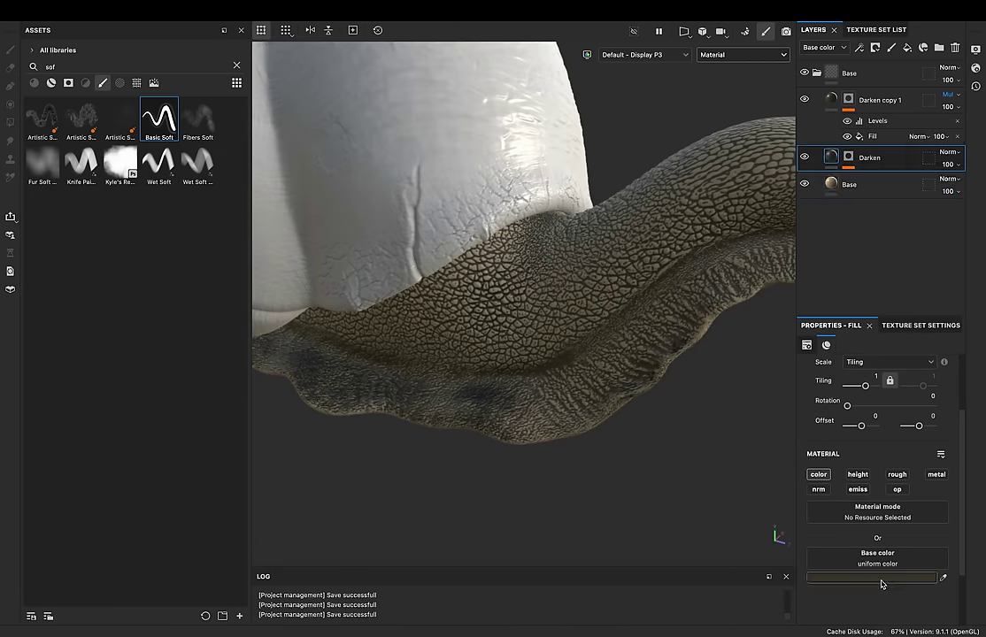
{"action": "left_click", "coordinate": [883, 577]}
{"action": "left_click_drag", "start_coordinate": [719, 515], "coordinate": [738, 515]}
{"action": "mouse_move", "coordinate": [380, 256]}
{"action": "left_mouse_down", "text": "alt"}
{"action": "mouse_move", "coordinate": [428, 252]}
{"action": "mouse_move", "coordinate": [496, 275]}
{"action": "mouse_move", "coordinate": [506, 316]}
{"action": "mouse_move", "coordinate": [483, 361]}
{"action": "left_mouse_up", "text": "alt"}
Step: Set Darken copy 1's opacity to 58 and return the viewport to material view
{"action": "left_click", "coordinate": [949, 107]}
{"action": "key", "text": "b"}
{"action": "key", "text": "b"}
{"action": "key", "text": "b"}
{"action": "key", "text": "b"}
{"action": "key", "text": "b"}
{"action": "key", "text": "b"}
{"action": "key", "text": "b"}
{"action": "left_click", "coordinate": [744, 54]}
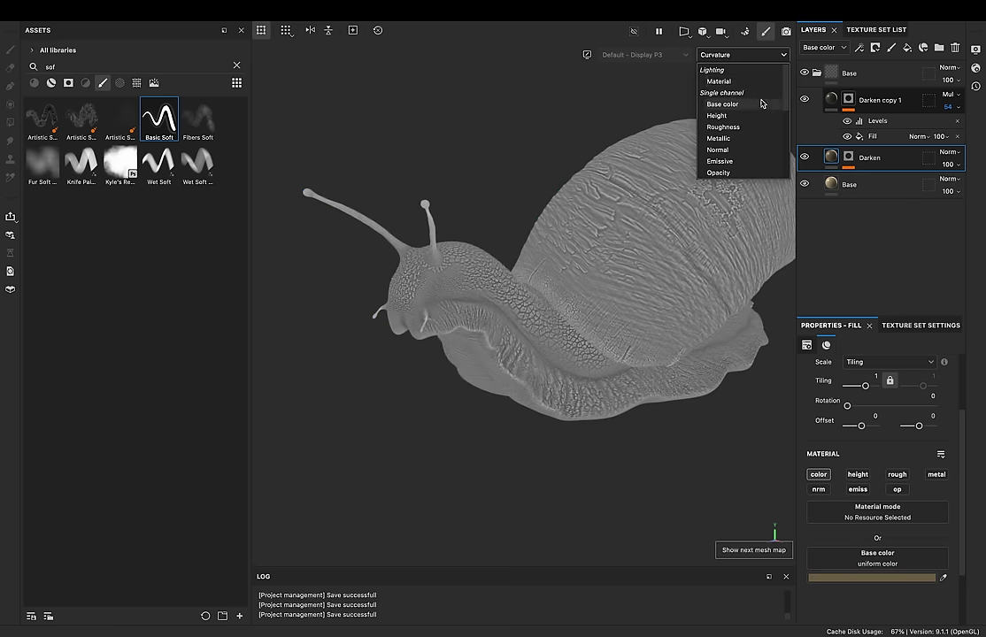
{"action": "left_click", "coordinate": [722, 78]}
Step: Add a paint effect to Darken copy 1's mask and start adding a Texture Set channel
{"action": "right_click", "coordinate": [848, 100]}
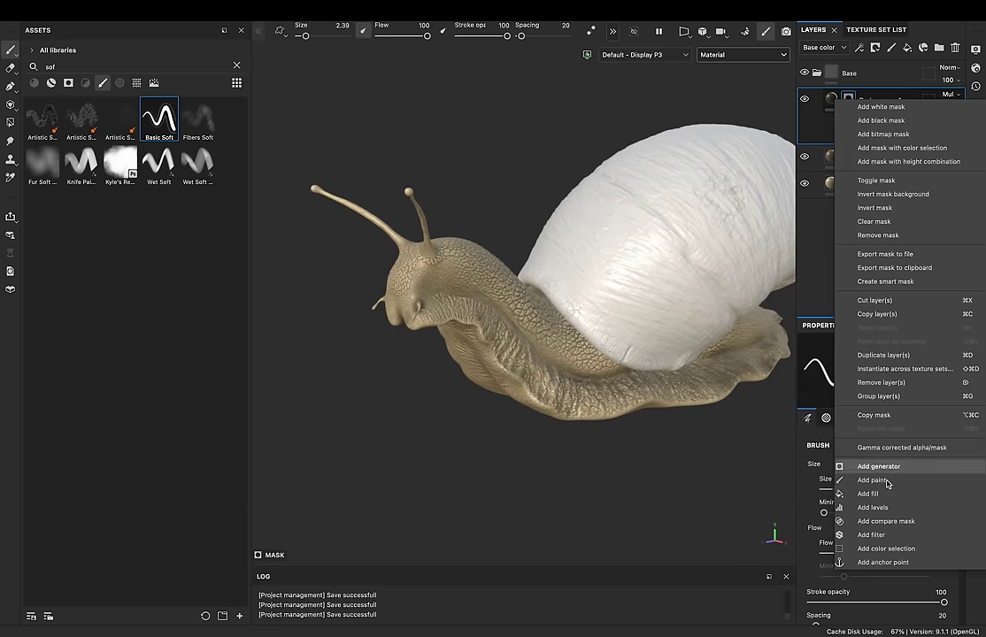
{"action": "left_click", "coordinate": [875, 480]}
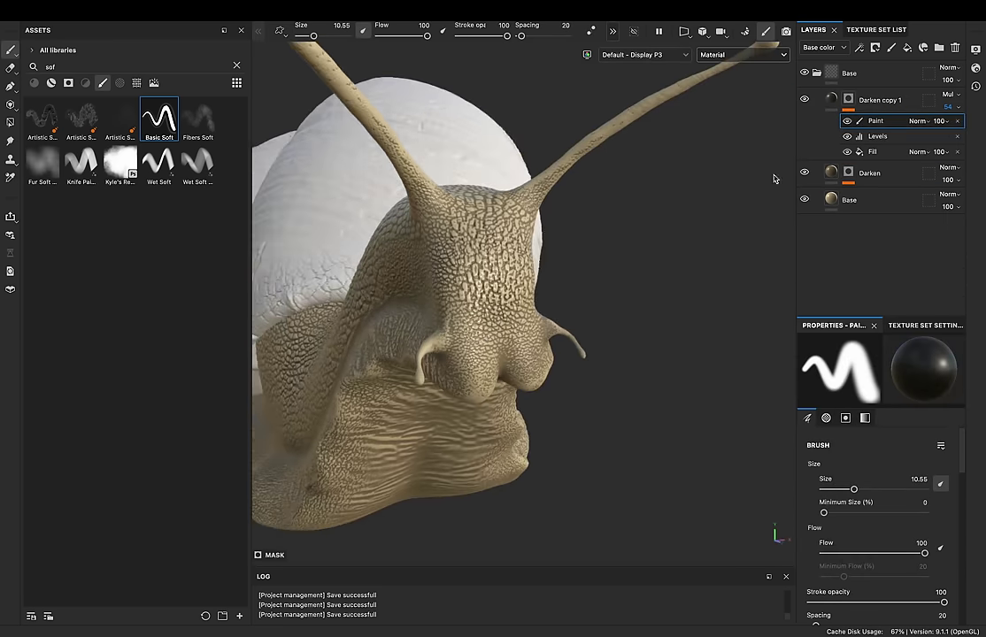
{"action": "left_click_drag", "start_coordinate": [774, 179], "coordinate": [738, 108], "text": "alt"}
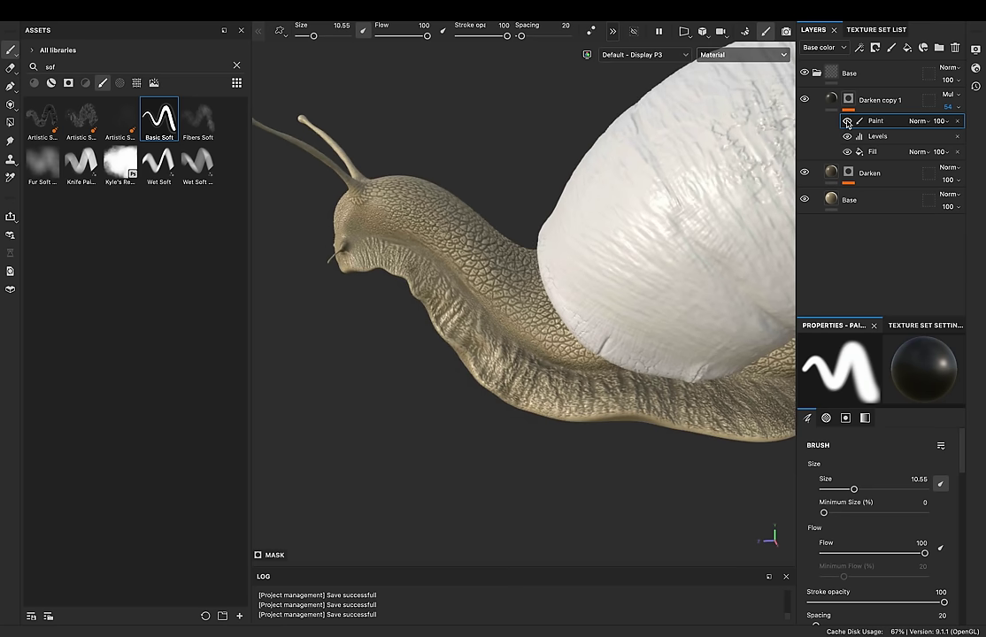
{"action": "left_click", "coordinate": [236, 65]}
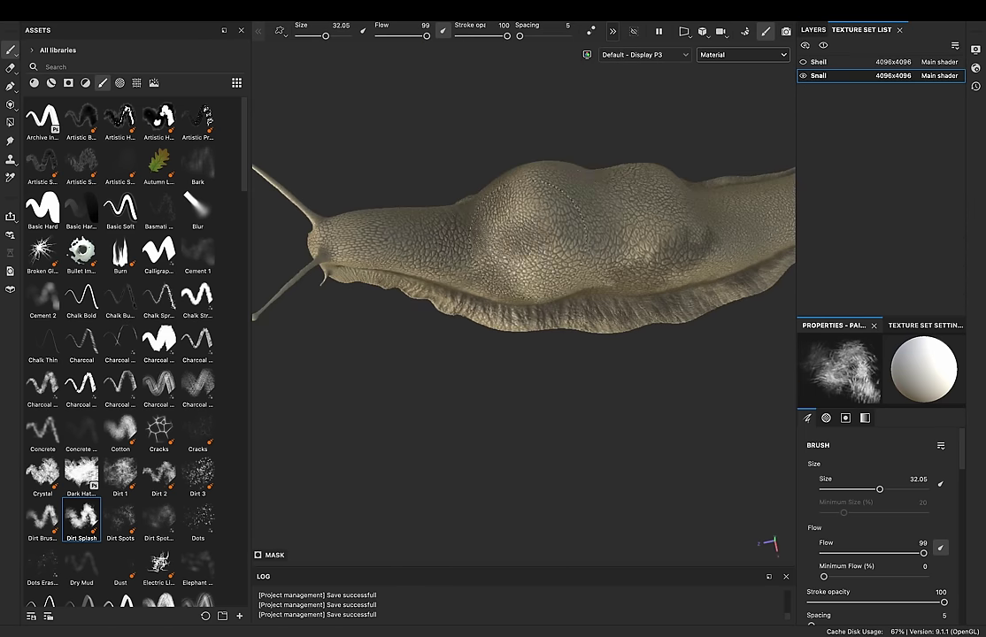
{"action": "left_click_drag", "start_coordinate": [588, 425], "coordinate": [577, 248], "text": "alt"}
{"action": "left_click_drag", "start_coordinate": [704, 228], "coordinate": [757, 341], "text": "alt"}
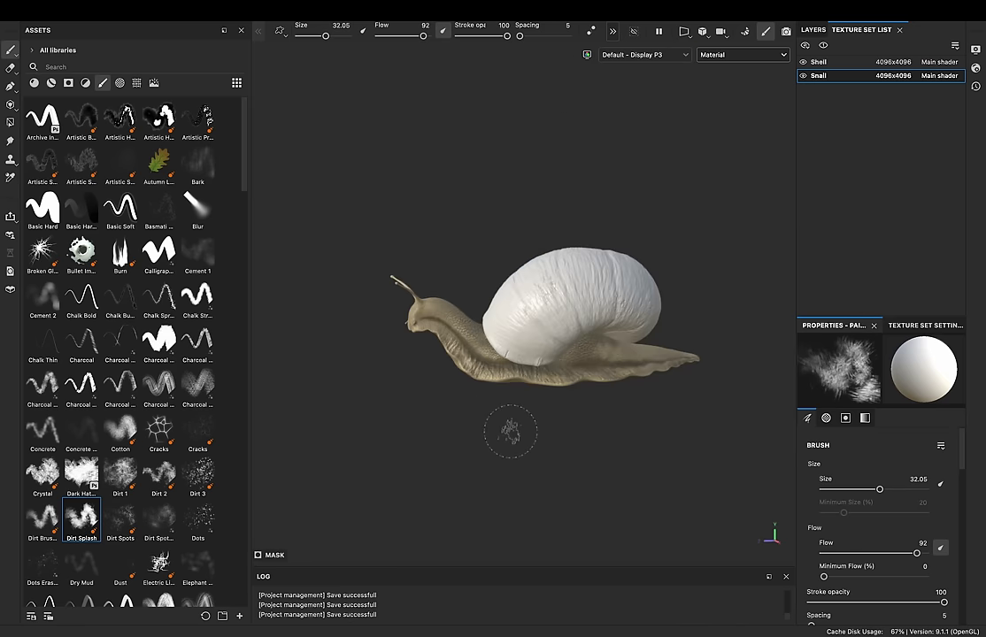
{"action": "left_click", "coordinate": [925, 325]}
{"action": "left_click", "coordinate": [954, 443]}
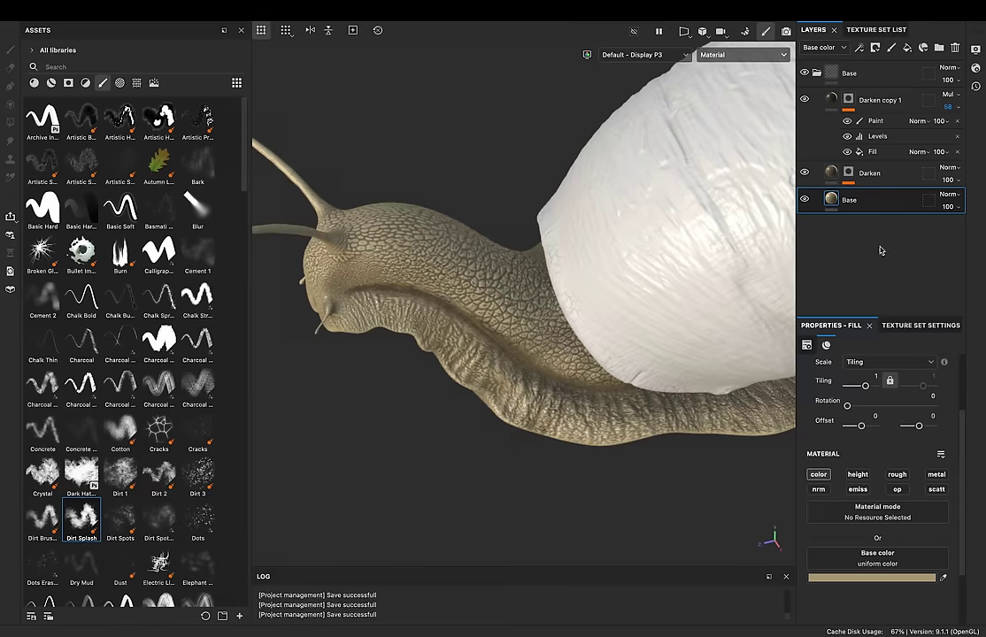
Step: Enable the roughness channel, then try and delete a MatFx Rust Weathering filter under Darken
{"action": "left_click", "coordinate": [897, 474]}
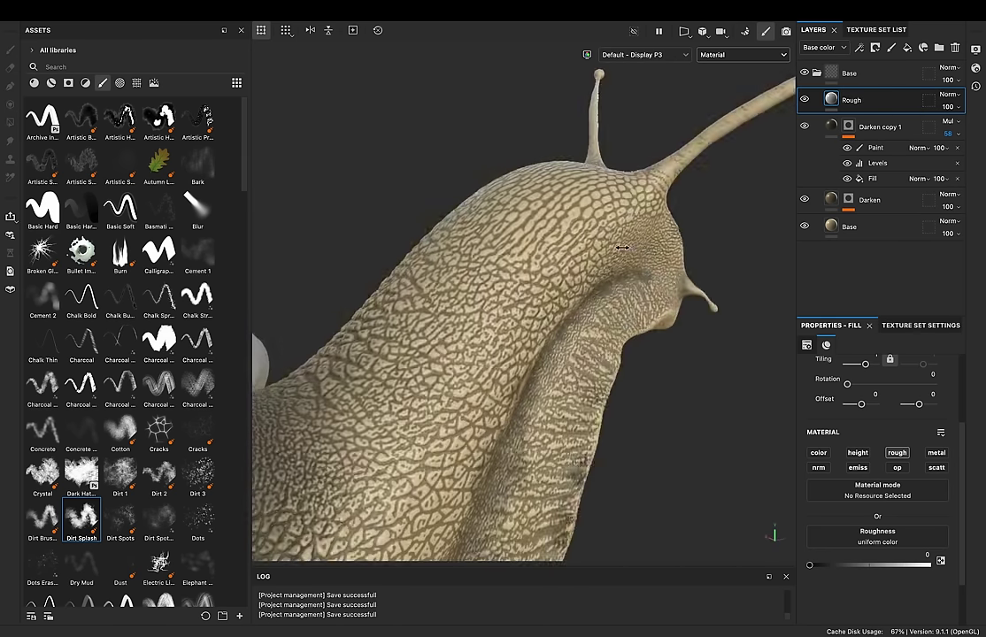
{"action": "left_click", "coordinate": [859, 47]}
{"action": "left_click", "coordinate": [872, 262]}
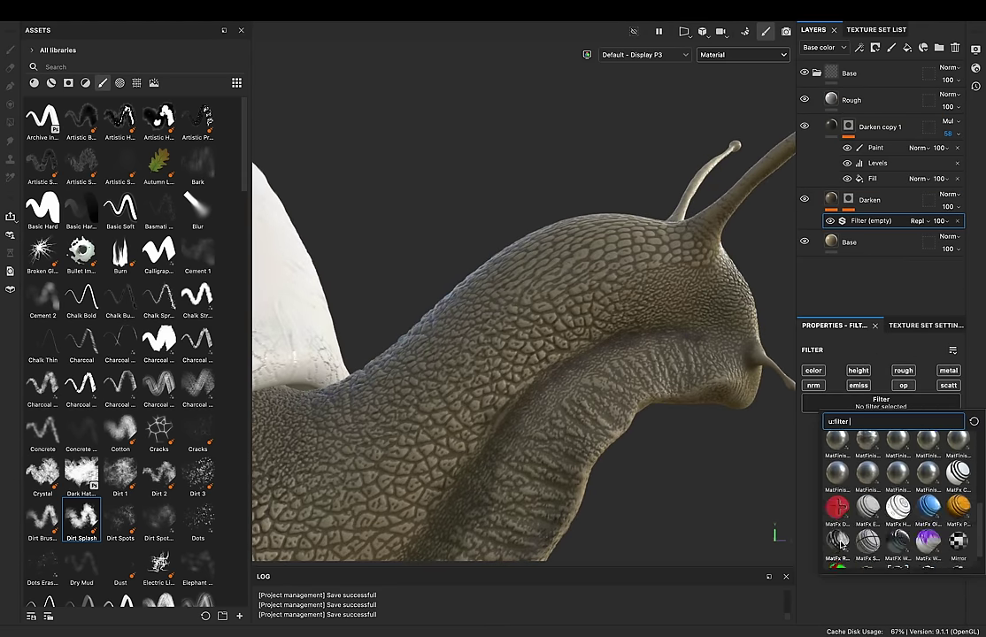
{"action": "left_click", "coordinate": [840, 542]}
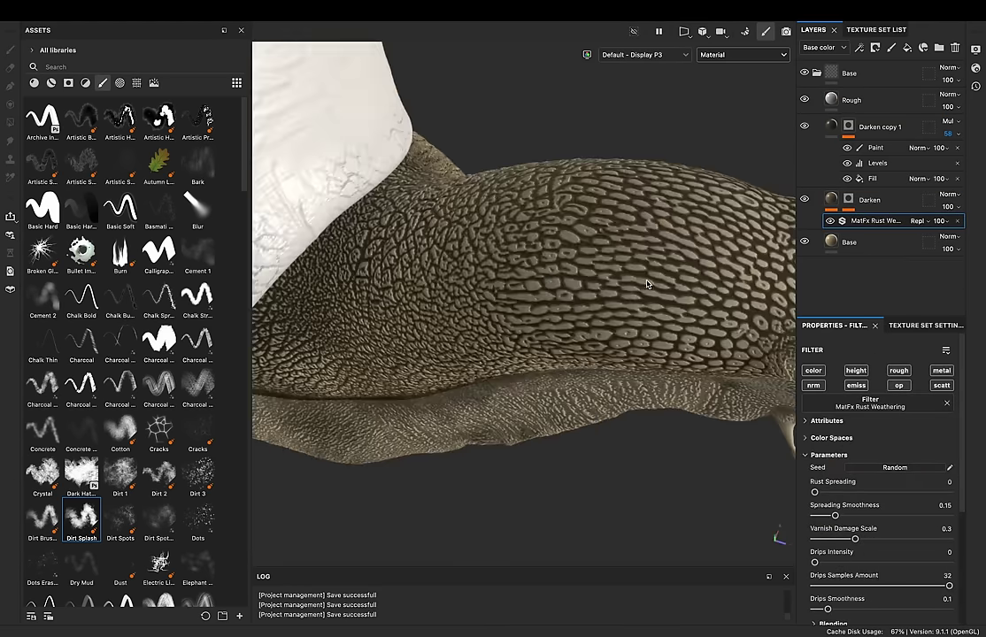
{"action": "scroll", "coordinate": [903, 545], "scroll_direction": "down", "scroll_amount": 3}
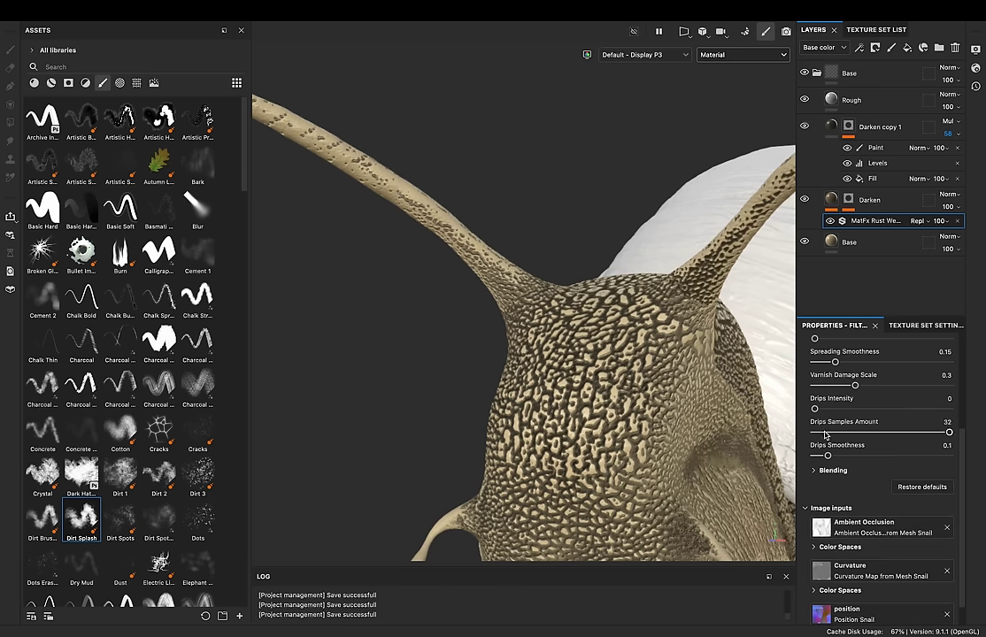
{"action": "scroll", "coordinate": [820, 372], "scroll_direction": "up", "scroll_amount": 1}
{"action": "scroll", "coordinate": [821, 372], "scroll_direction": "up", "scroll_amount": 3}
{"action": "scroll", "coordinate": [821, 371], "scroll_direction": "down", "scroll_amount": 3}
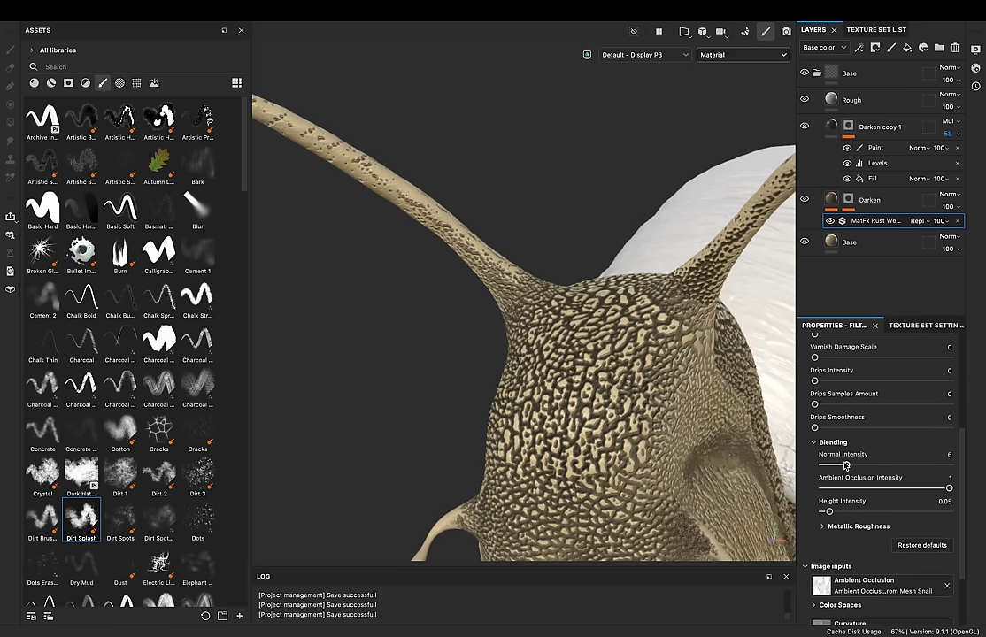
{"action": "key", "text": "Delete"}
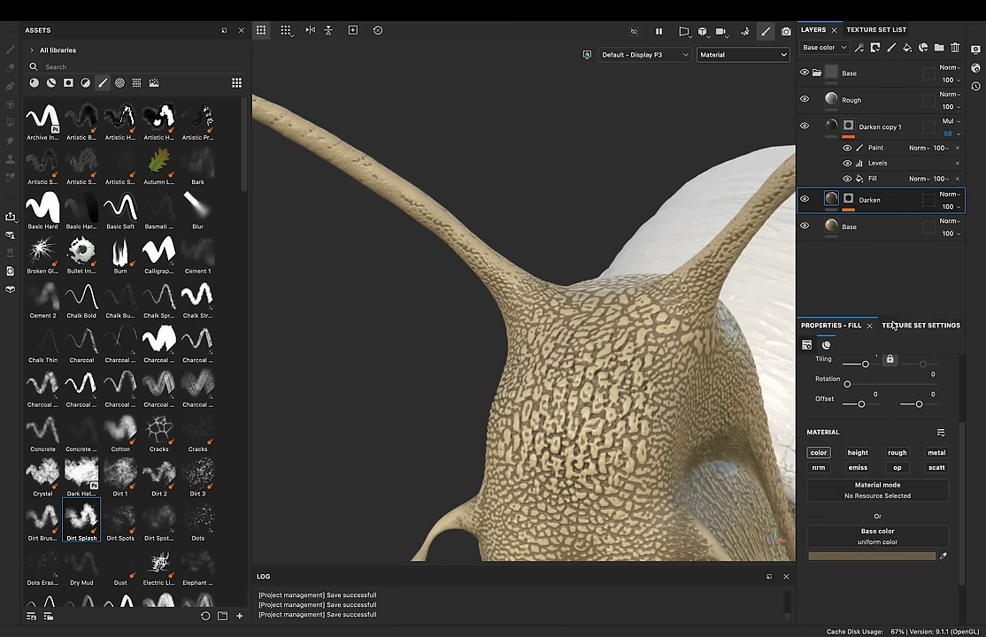
Step: Add a filter under Darken and apply the Creature Teeth smart material to the shell
{"action": "right_click", "coordinate": [834, 197]}
{"action": "left_click", "coordinate": [869, 525]}
{"action": "left_click", "coordinate": [881, 399]}
{"action": "scroll", "coordinate": [924, 489], "scroll_direction": "down", "scroll_amount": 2}
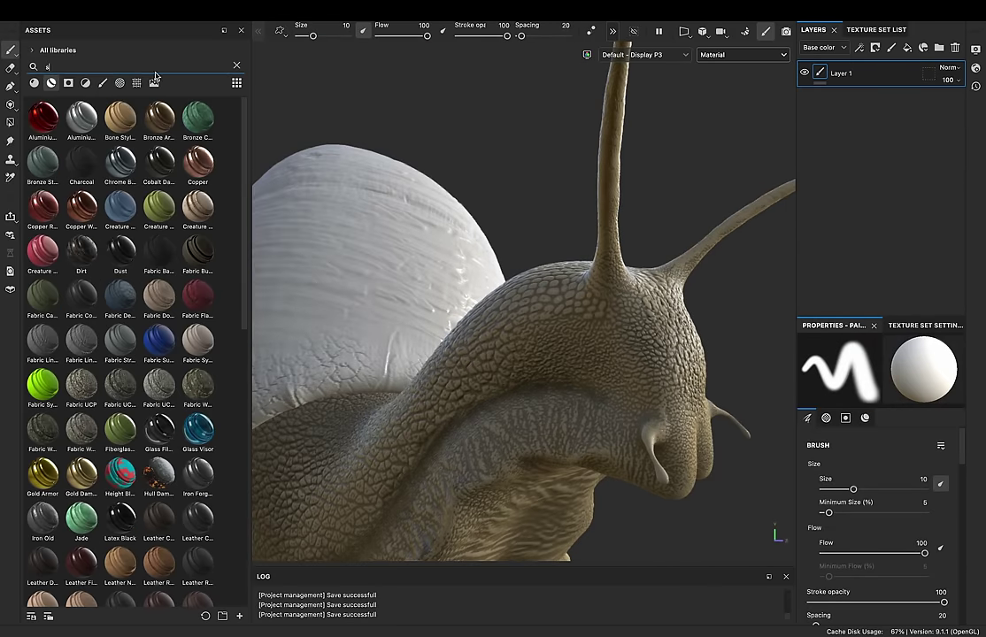
{"action": "type", "text": "he"}
{"action": "left_click_drag", "start_coordinate": [56, 67], "coordinate": [31, 69]}
{"action": "mouse_move", "coordinate": [99, 121]}
{"action": "left_mouse_down"}
{"action": "mouse_move", "coordinate": [308, 275]}
{"action": "mouse_move", "coordinate": [498, 298]}
{"action": "left_mouse_up"}
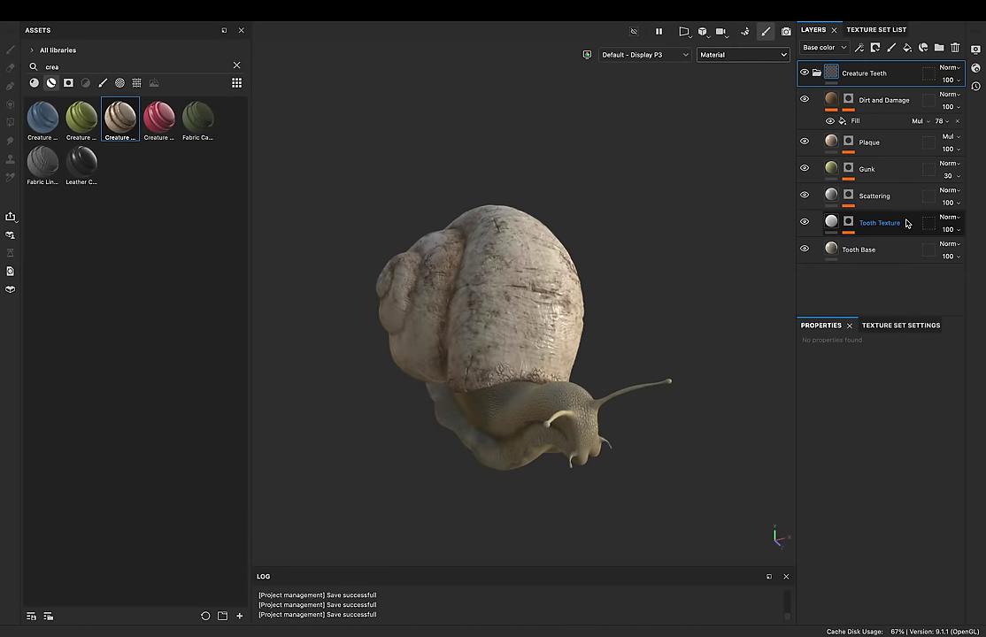
Step: Delete the unwanted creature layers and make the Tooth Base shell colour orange-brown
{"action": "key", "text": "Delete"}
{"action": "left_click", "coordinate": [859, 141]}
{"action": "left_click", "coordinate": [890, 571]}
{"action": "left_click_drag", "start_coordinate": [760, 325], "coordinate": [766, 355]}
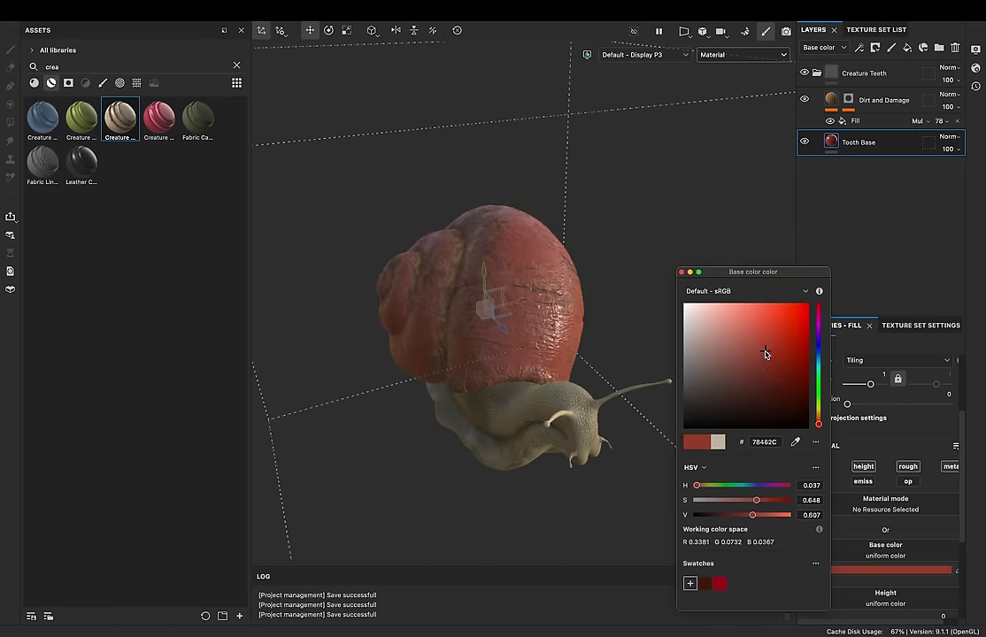
{"action": "left_click_drag", "start_coordinate": [819, 424], "coordinate": [819, 421]}
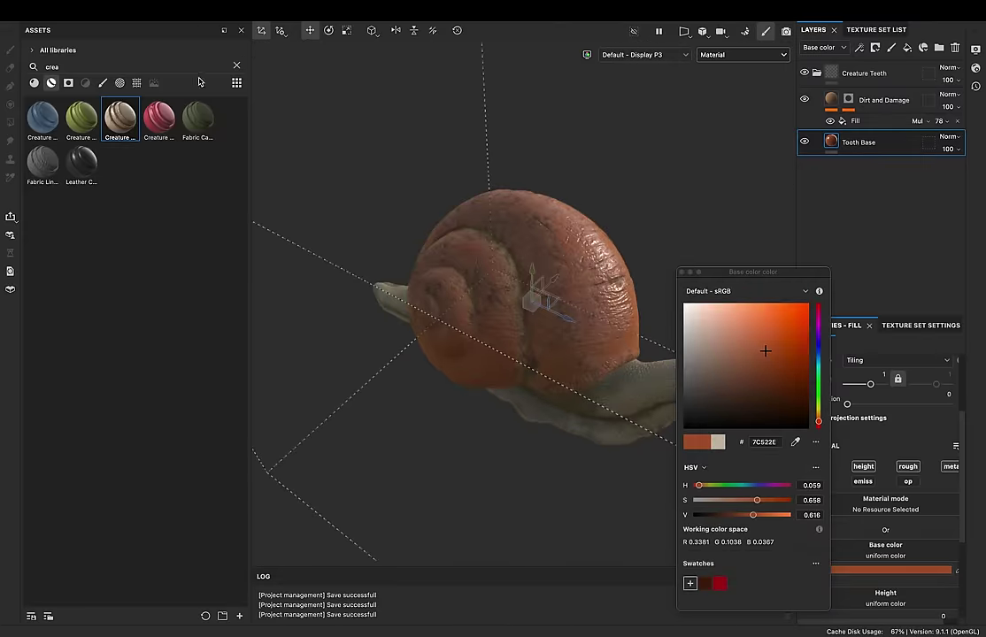
Step: Use BnW Spots 1 as the shell base colour with height about 0.48 and disorder 0.3
{"action": "left_click", "coordinate": [236, 65]}
{"action": "left_click", "coordinate": [136, 82]}
{"action": "left_click_drag", "start_coordinate": [531, 319], "coordinate": [661, 329], "text": "alt"}
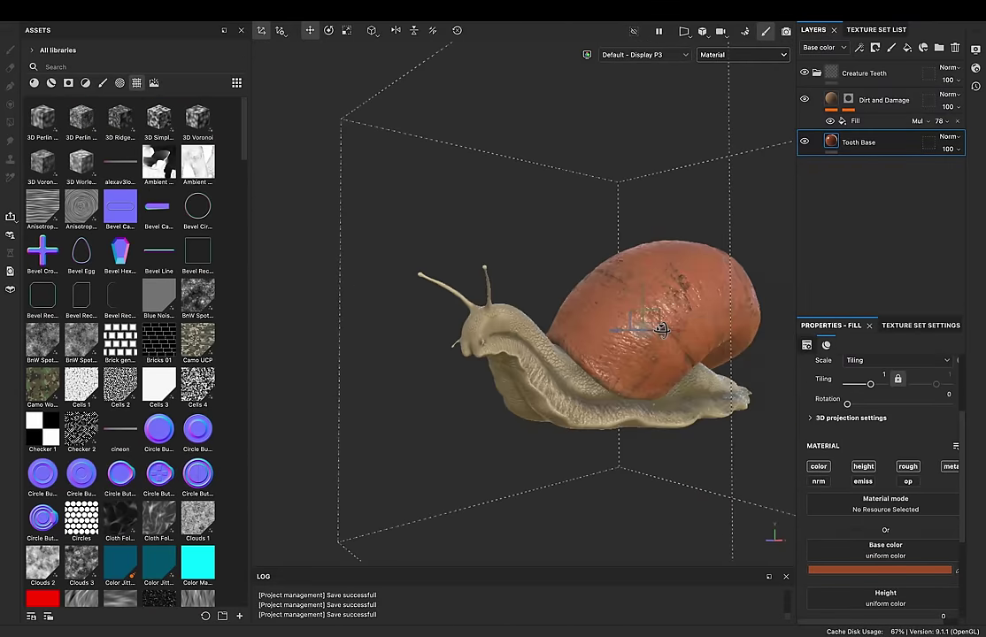
{"action": "left_click", "coordinate": [885, 551]}
{"action": "left_click", "coordinate": [879, 531]}
{"action": "scroll", "coordinate": [879, 581], "scroll_direction": "down", "scroll_amount": 3}
{"action": "left_click_drag", "start_coordinate": [836, 515], "coordinate": [835, 514]}
{"action": "scroll", "coordinate": [868, 557], "scroll_direction": "down", "scroll_amount": 2}
{"action": "left_click", "coordinate": [911, 569]}
{"action": "mouse_move", "coordinate": [828, 541]}
{"action": "left_mouse_down"}
{"action": "mouse_move", "coordinate": [878, 541]}
{"action": "mouse_move", "coordinate": [934, 565]}
{"action": "left_mouse_up"}
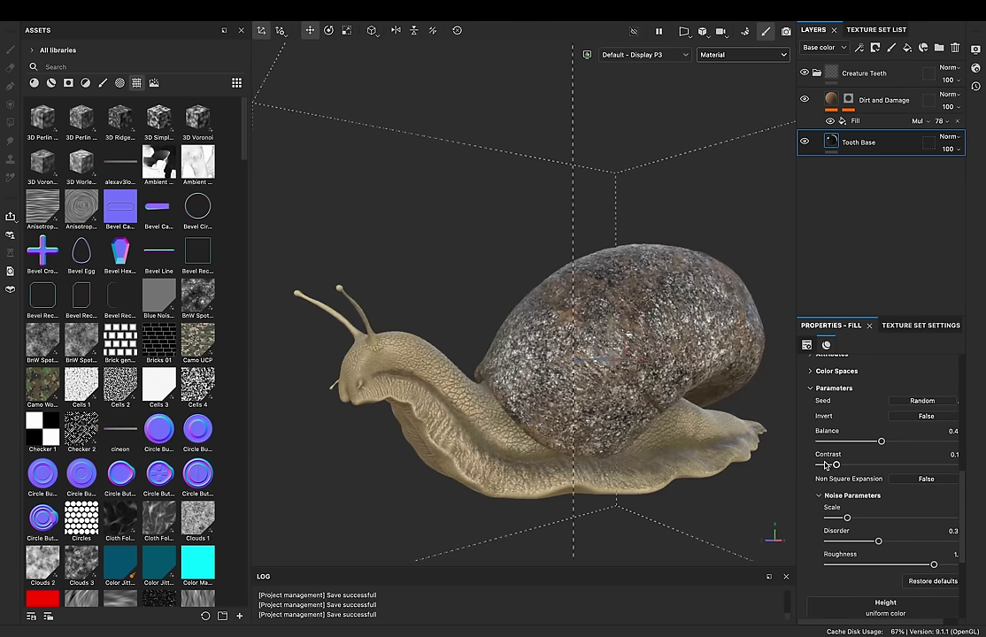
Step: Try UV projection with physical-size scaling, texture width 100 and offset 0.27
{"action": "scroll", "coordinate": [882, 484], "scroll_direction": "up", "scroll_amount": 3}
{"action": "mouse_move", "coordinate": [706, 408]}
{"action": "left_mouse_down", "text": "alt"}
{"action": "mouse_move", "coordinate": [656, 467]}
{"action": "mouse_move", "coordinate": [573, 396]}
{"action": "mouse_move", "coordinate": [665, 293]}
{"action": "mouse_move", "coordinate": [720, 443]}
{"action": "mouse_move", "coordinate": [748, 451]}
{"action": "left_mouse_up", "text": "alt"}
{"action": "scroll", "coordinate": [141, 467], "scroll_direction": "down", "scroll_amount": 5}
{"action": "left_click_drag", "start_coordinate": [848, 419], "coordinate": [848, 418]}
{"action": "left_click", "coordinate": [894, 378]}
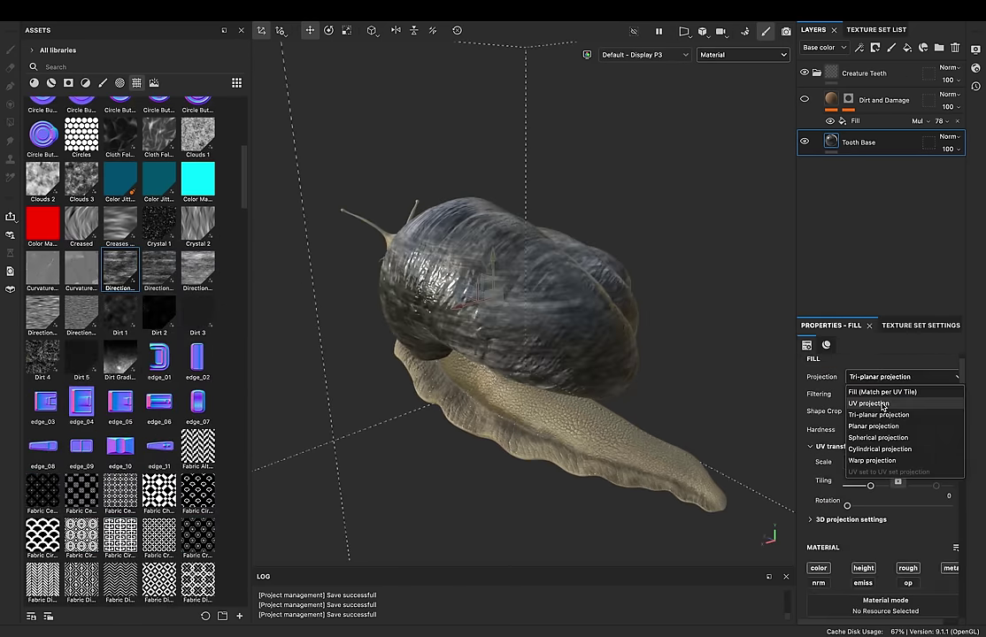
{"action": "left_click", "coordinate": [872, 397]}
{"action": "mouse_move", "coordinate": [697, 348]}
{"action": "left_mouse_down", "text": "alt"}
{"action": "mouse_move", "coordinate": [466, 337]}
{"action": "mouse_move", "coordinate": [534, 387]}
{"action": "left_mouse_up", "text": "alt"}
{"action": "left_click", "coordinate": [890, 442]}
{"action": "left_click", "coordinate": [885, 461]}
{"action": "left_click_drag", "start_coordinate": [882, 479], "coordinate": [893, 485]}
{"action": "left_click_drag", "start_coordinate": [871, 525], "coordinate": [876, 525]}
{"action": "mouse_move", "coordinate": [537, 248]}
{"action": "left_mouse_down", "text": "alt"}
{"action": "mouse_move", "coordinate": [568, 374]}
{"action": "mouse_move", "coordinate": [549, 398]}
{"action": "mouse_move", "coordinate": [619, 390]}
{"action": "left_mouse_up", "text": "alt"}
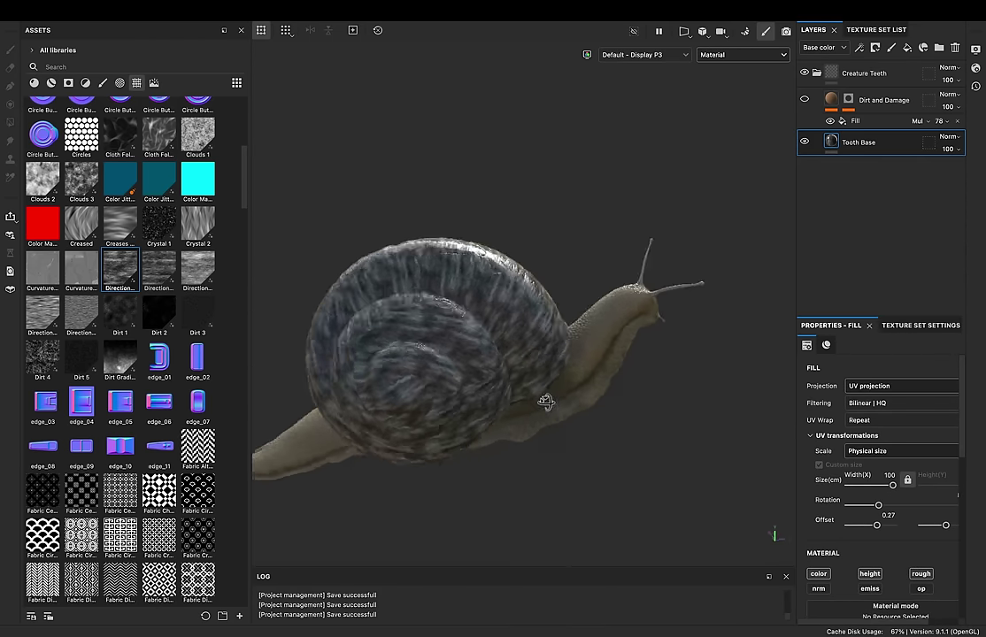
Step: Try planar projection with tiling scale and texture rotation around 140
{"action": "left_click", "coordinate": [901, 386]}
{"action": "left_click", "coordinate": [885, 421]}
{"action": "scroll", "coordinate": [856, 524], "scroll_direction": "down", "scroll_amount": 1}
{"action": "scroll", "coordinate": [856, 524], "scroll_direction": "down", "scroll_amount": 1}
{"action": "left_click", "coordinate": [901, 546]}
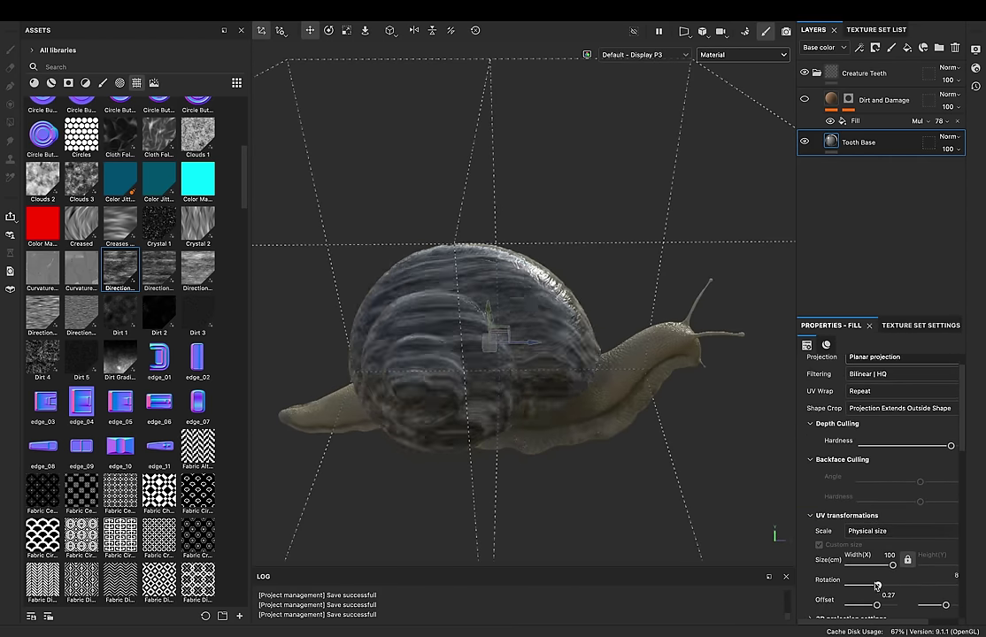
{"action": "left_click", "coordinate": [885, 564]}
{"action": "mouse_move", "coordinate": [724, 389]}
{"action": "left_mouse_down", "text": "alt"}
{"action": "mouse_move", "coordinate": [452, 432]}
{"action": "mouse_move", "coordinate": [409, 346]}
{"action": "left_mouse_up", "text": "alt"}
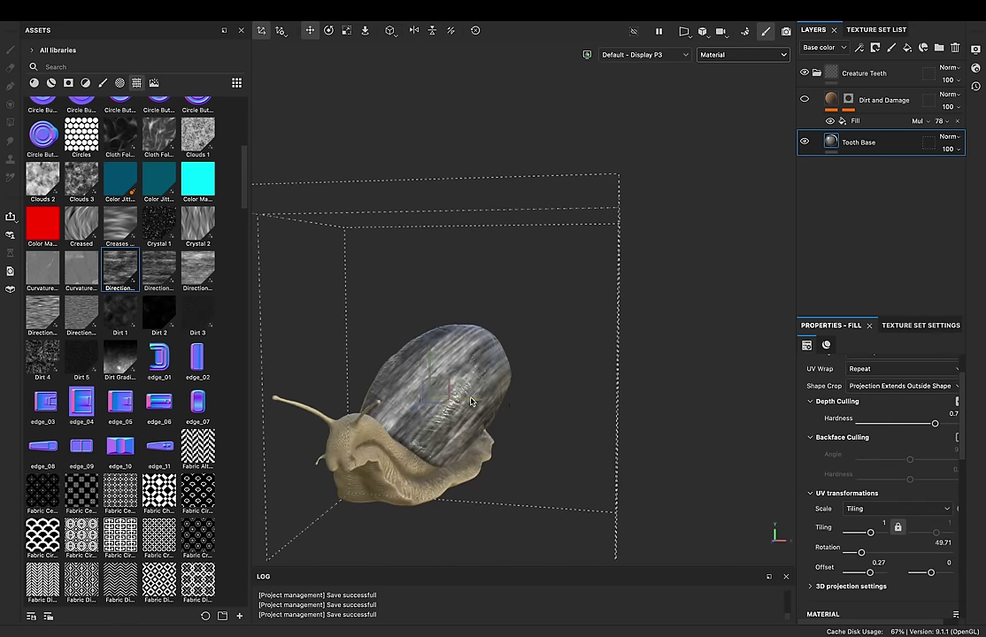
{"action": "scroll", "coordinate": [859, 547], "scroll_direction": "down", "scroll_amount": 1}
{"action": "mouse_move", "coordinate": [502, 443]}
{"action": "left_mouse_down", "text": "alt"}
{"action": "mouse_move", "coordinate": [607, 430]}
{"action": "mouse_move", "coordinate": [587, 417]}
{"action": "left_mouse_up", "text": "alt"}
{"action": "left_click_drag", "start_coordinate": [532, 339], "coordinate": [534, 429], "text": "alt"}
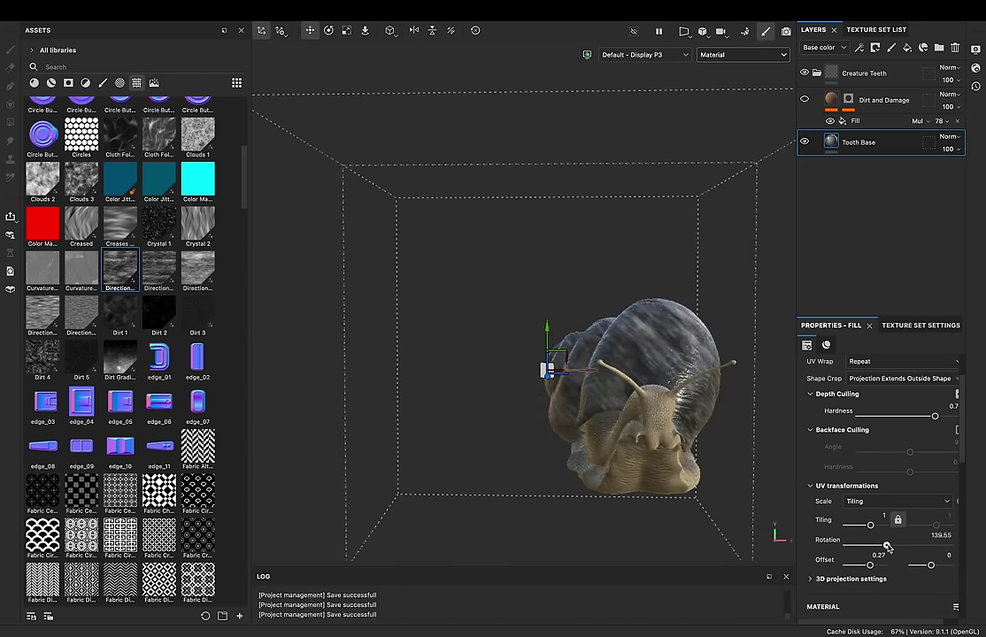
{"action": "scroll", "coordinate": [877, 425], "scroll_direction": "up", "scroll_amount": 3}
Step: Compare spherical and cylindrical projections, settle on Spherical, and switch the gizmo to rotate
{"action": "left_click", "coordinate": [903, 386]}
{"action": "left_click", "coordinate": [879, 447]}
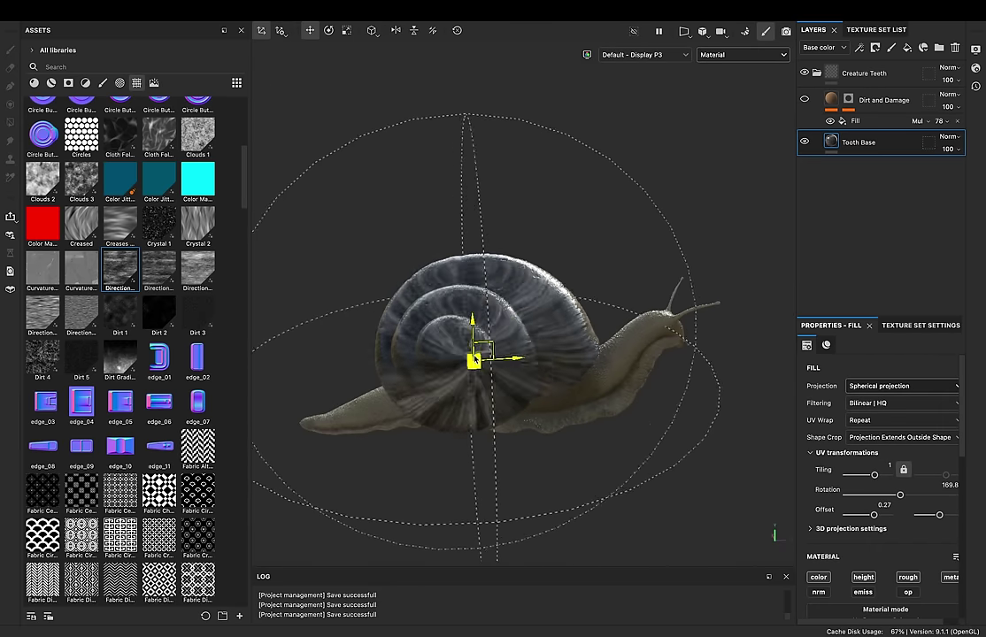
{"action": "left_click", "coordinate": [903, 386]}
{"action": "left_click", "coordinate": [880, 457]}
{"action": "mouse_move", "coordinate": [531, 381]}
{"action": "left_mouse_down", "text": "alt"}
{"action": "mouse_move", "coordinate": [496, 367]}
{"action": "mouse_move", "coordinate": [511, 372]}
{"action": "left_mouse_up", "text": "alt"}
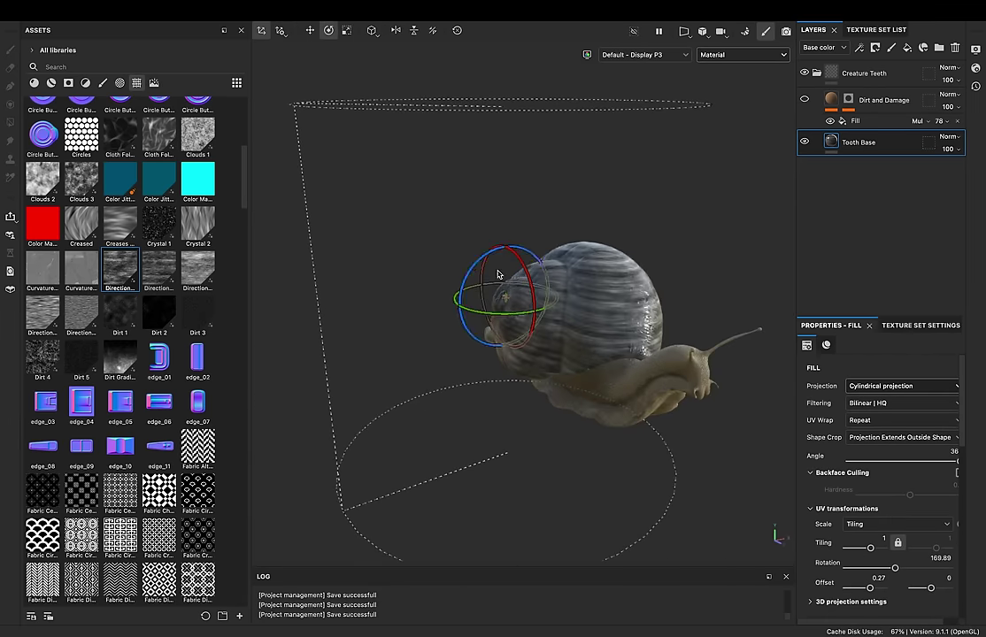
{"action": "mouse_move", "coordinate": [452, 346]}
{"action": "left_mouse_down", "text": "alt"}
{"action": "mouse_move", "coordinate": [549, 283]}
{"action": "mouse_move", "coordinate": [577, 341]}
{"action": "mouse_move", "coordinate": [615, 304]}
{"action": "mouse_move", "coordinate": [646, 318]}
{"action": "left_mouse_up", "text": "alt"}
{"action": "left_click", "coordinate": [903, 386]}
{"action": "left_click", "coordinate": [879, 443]}
{"action": "left_click_drag", "start_coordinate": [531, 337], "coordinate": [444, 365], "text": "alt"}
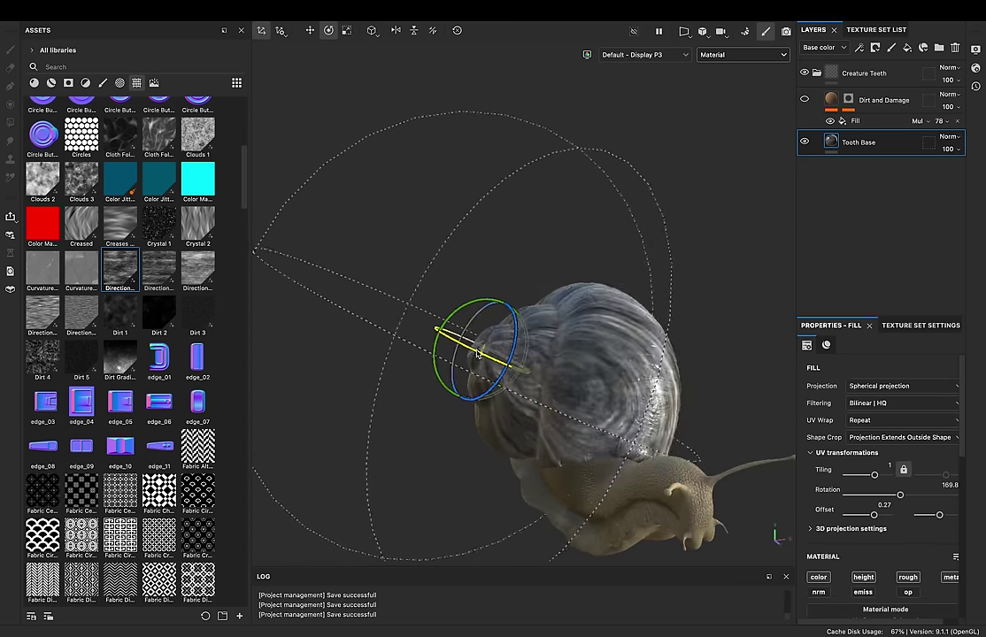
{"action": "mouse_move", "coordinate": [582, 380]}
{"action": "left_mouse_down", "text": "alt"}
{"action": "mouse_move", "coordinate": [522, 415]}
{"action": "mouse_move", "coordinate": [469, 403]}
{"action": "mouse_move", "coordinate": [460, 372]}
{"action": "mouse_move", "coordinate": [481, 334]}
{"action": "left_mouse_up", "text": "alt"}
{"action": "key", "text": "e"}
{"action": "left_click_drag", "start_coordinate": [410, 343], "coordinate": [773, 239], "text": "alt"}
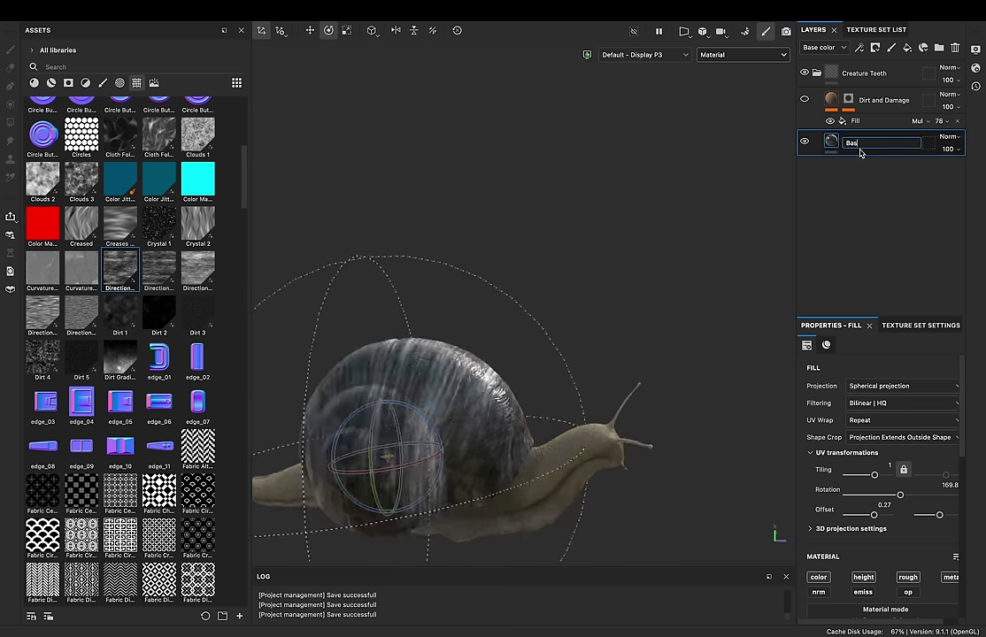
Step: Set the Base layer to Multiply blending at 42 opacity below Dirt and Damage
{"action": "left_click", "coordinate": [819, 577]}
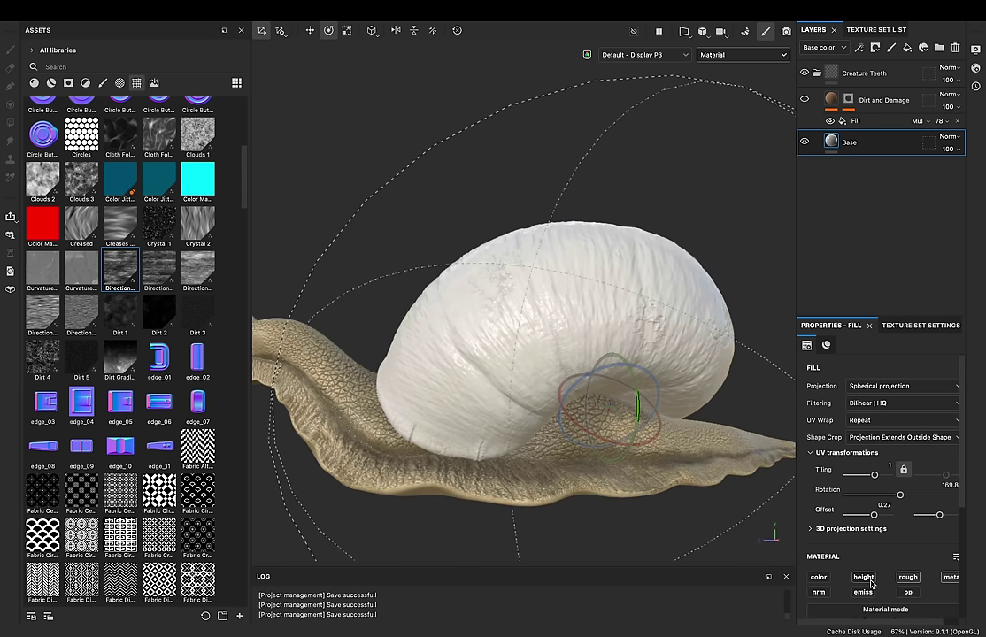
{"action": "scroll", "coordinate": [871, 576], "scroll_direction": "down", "scroll_amount": 1}
{"action": "left_click", "coordinate": [819, 571]}
{"action": "mouse_move", "coordinate": [576, 354]}
{"action": "left_mouse_down", "text": "alt"}
{"action": "mouse_move", "coordinate": [718, 214]}
{"action": "mouse_move", "coordinate": [845, 212]}
{"action": "left_mouse_up", "text": "alt"}
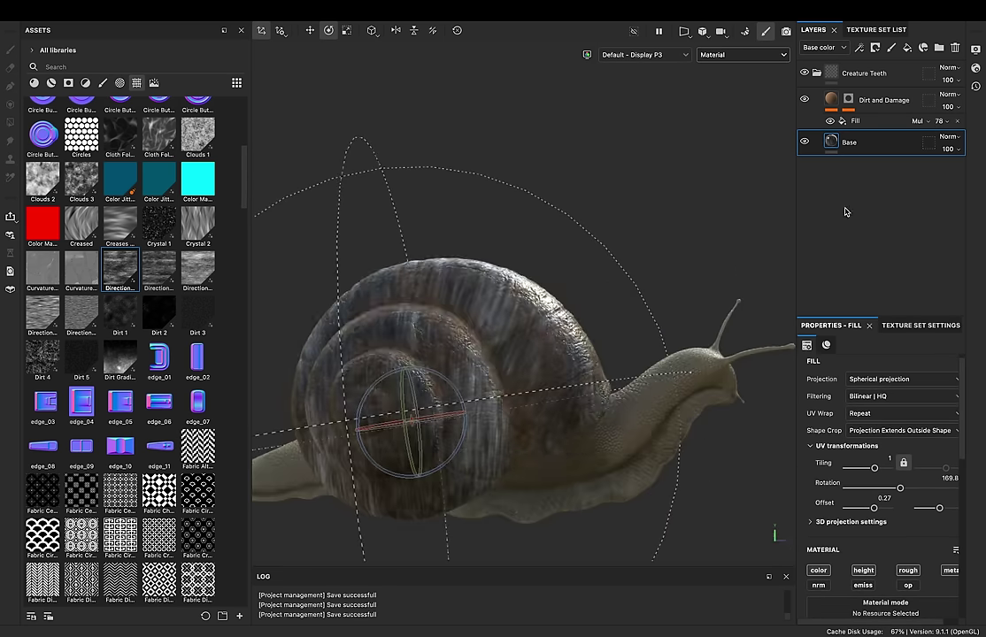
{"action": "left_click_drag", "start_coordinate": [850, 143], "coordinate": [850, 89]}
{"action": "left_click", "coordinate": [943, 94]}
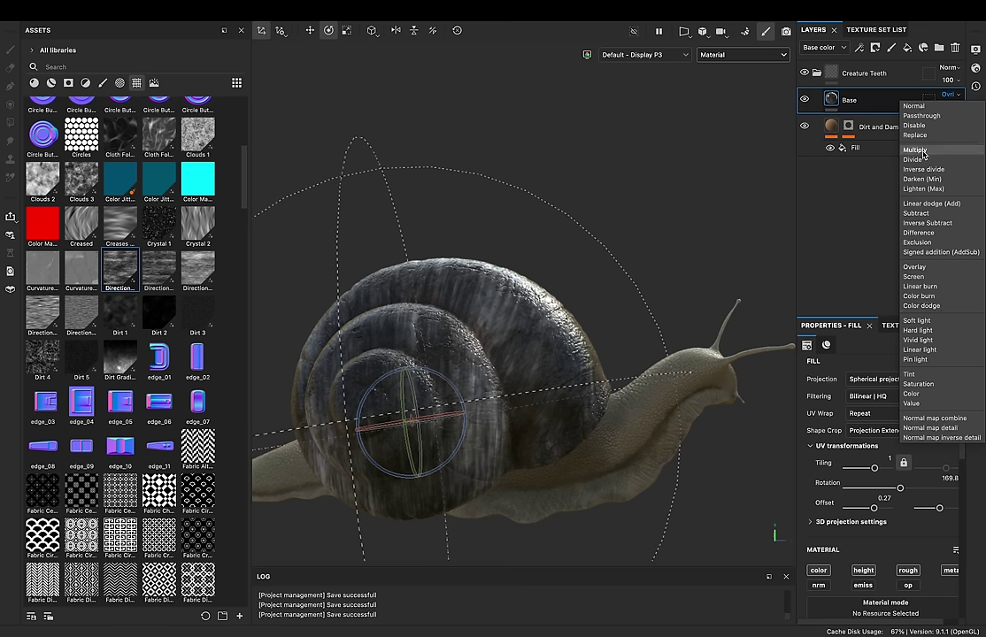
{"action": "left_click", "coordinate": [915, 150]}
{"action": "left_click_drag", "start_coordinate": [531, 354], "coordinate": [673, 318], "text": "alt"}
{"action": "left_click_drag", "start_coordinate": [850, 99], "coordinate": [882, 165]}
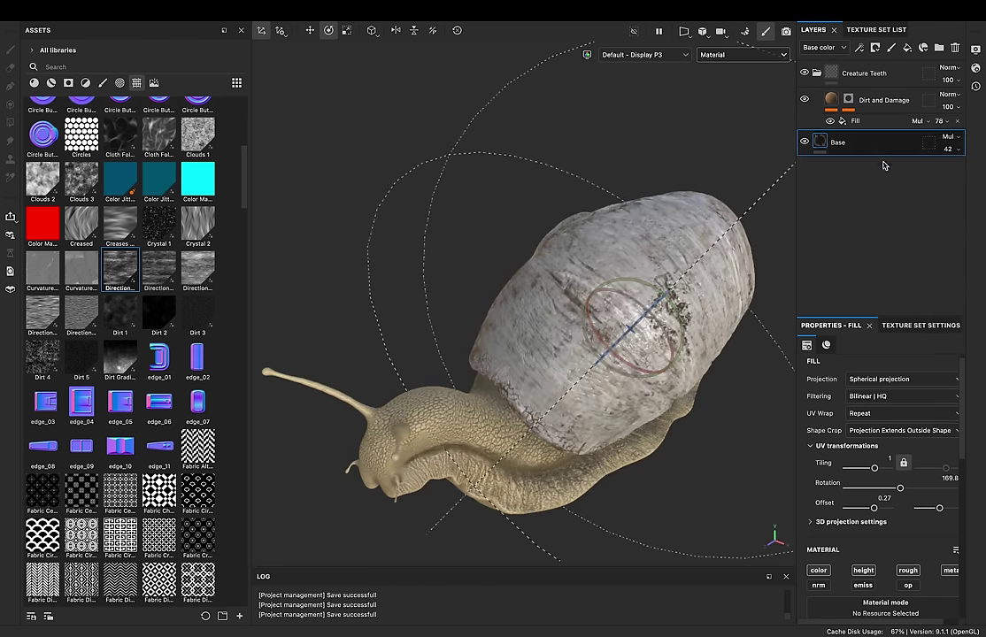
{"action": "left_click_drag", "start_coordinate": [699, 266], "coordinate": [629, 293], "text": "alt"}
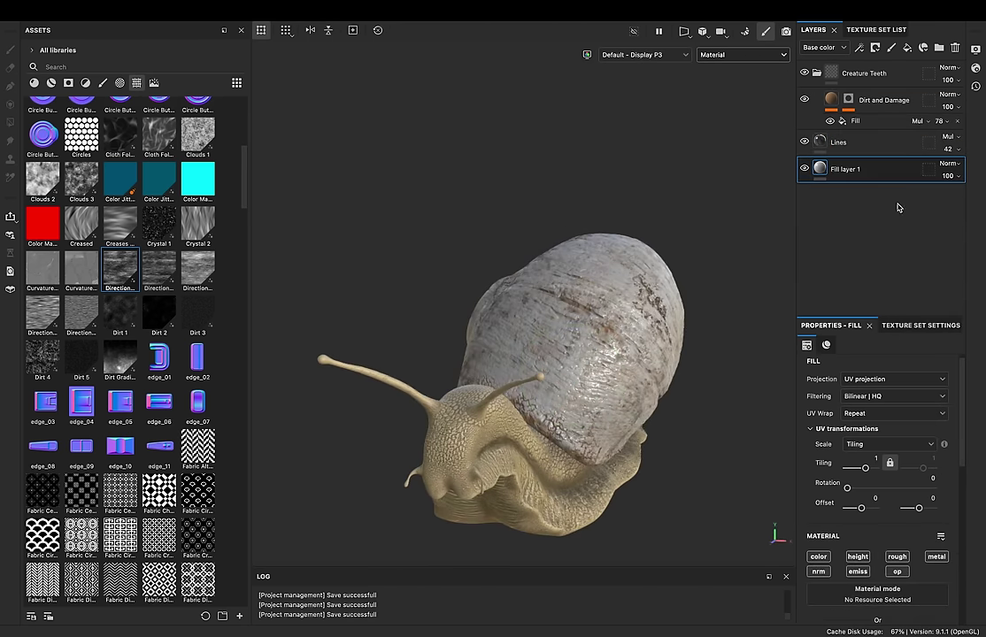
Step: Make the fill's base colour brown, use Clouds 3 for roughness, and orbit the Iray render
{"action": "left_click", "coordinate": [887, 538]}
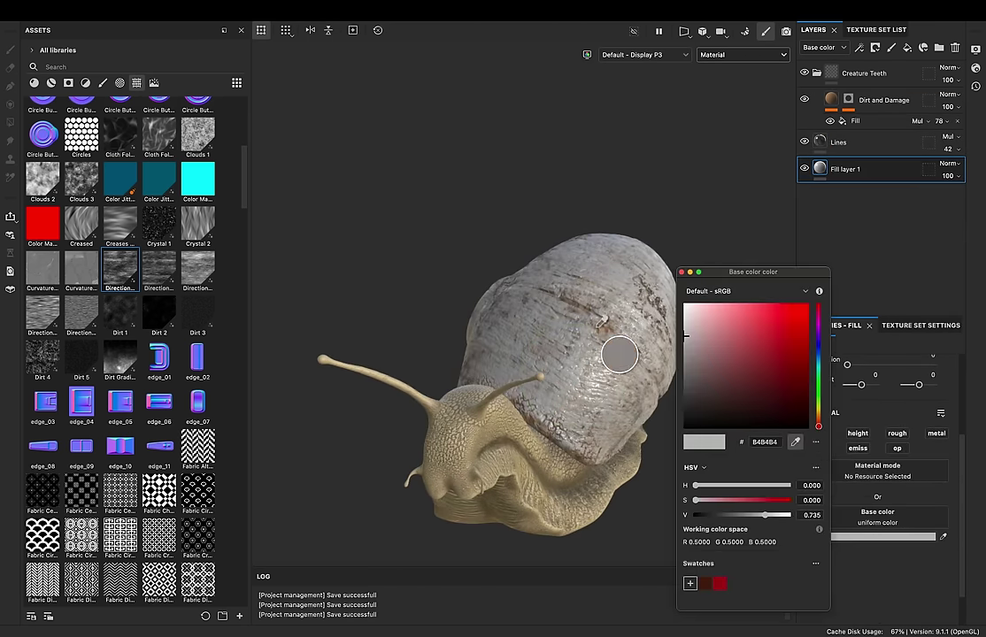
{"action": "left_click", "coordinate": [699, 398]}
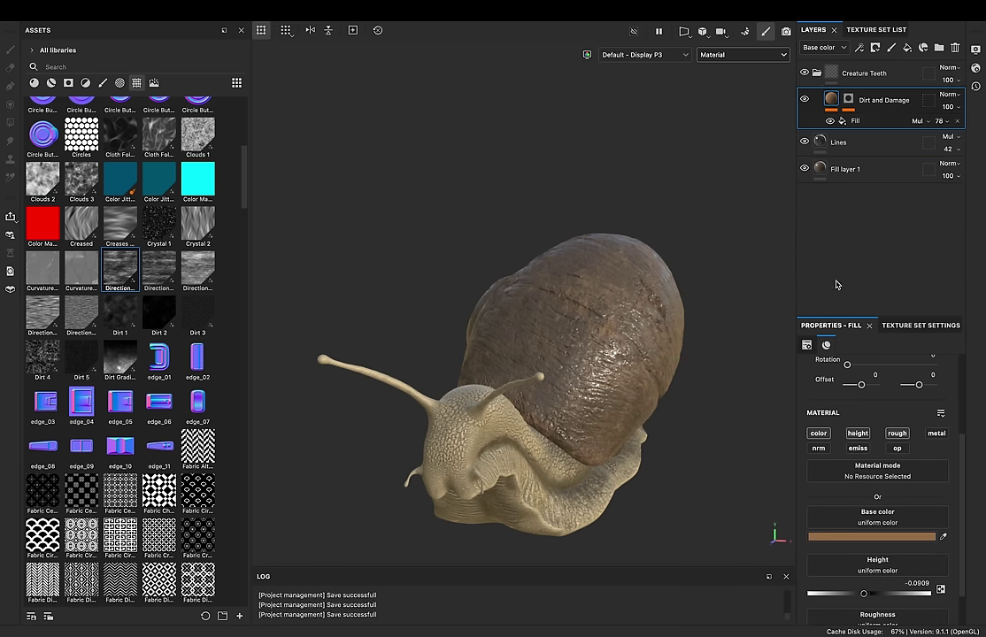
{"action": "left_click", "coordinate": [878, 517]}
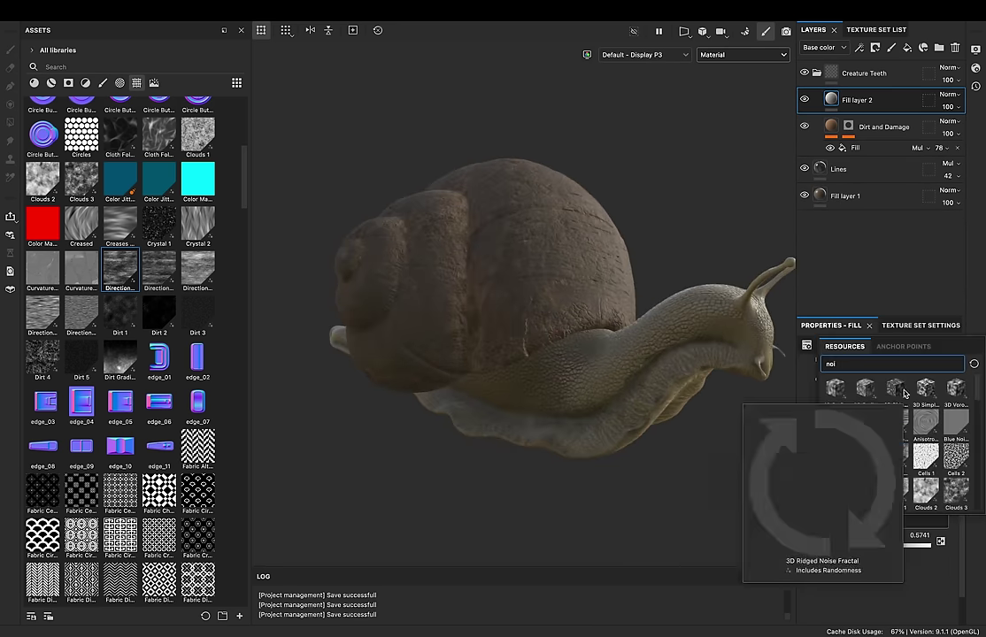
{"action": "left_click", "coordinate": [872, 416]}
{"action": "mouse_move", "coordinate": [742, 529]}
{"action": "left_mouse_down", "text": "alt"}
{"action": "mouse_move", "coordinate": [627, 379]}
{"action": "mouse_move", "coordinate": [583, 357]}
{"action": "mouse_move", "coordinate": [535, 310]}
{"action": "left_mouse_up", "text": "alt"}
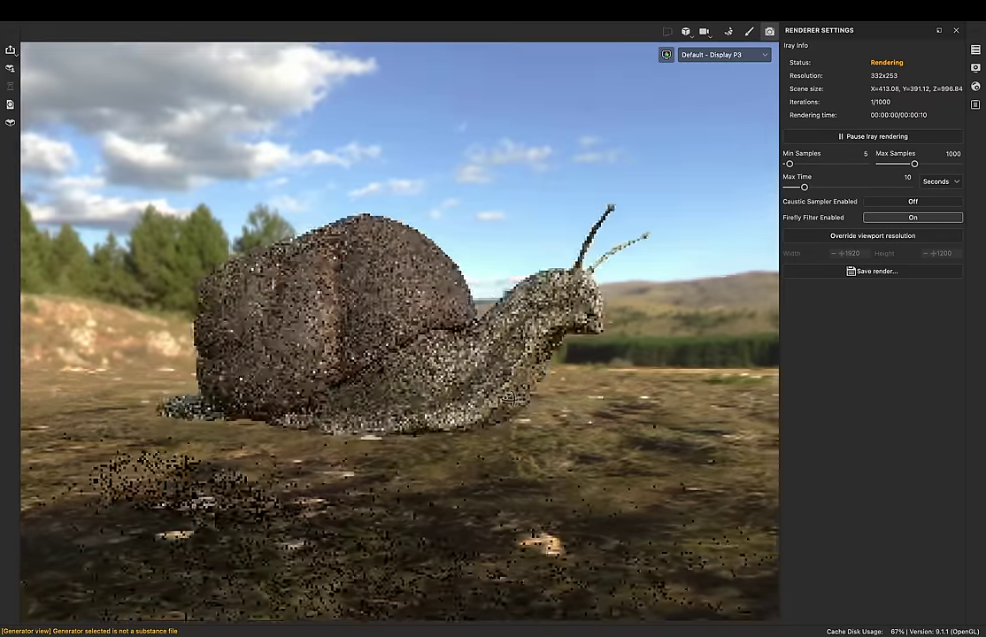
{"action": "left_click_drag", "start_coordinate": [509, 399], "coordinate": [636, 384], "text": "alt"}
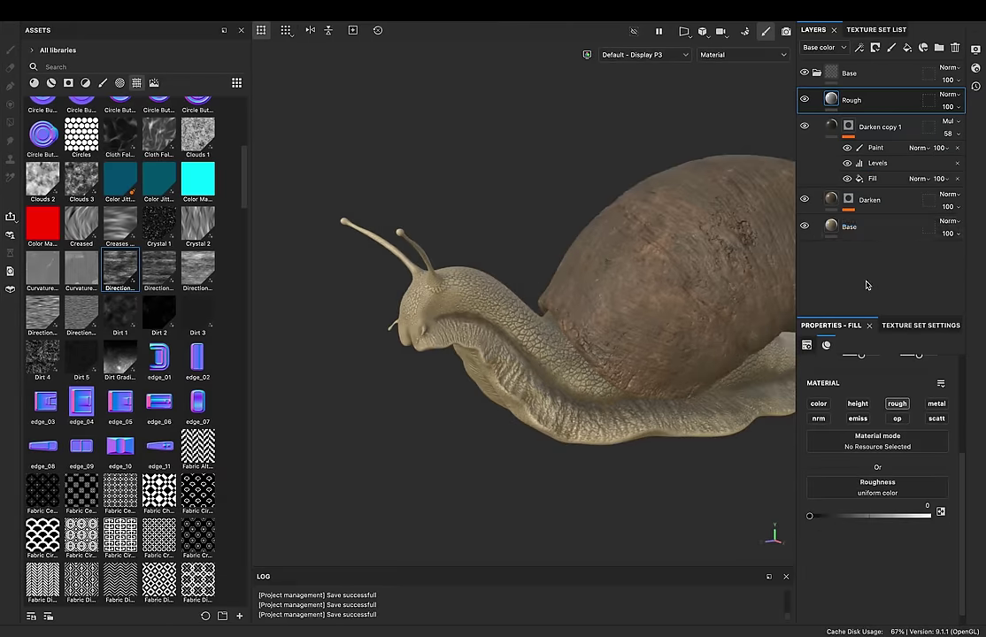
Step: Add a fill layer using the snail's thickness map for Scattering and display that channel
{"action": "left_click", "coordinate": [907, 47]}
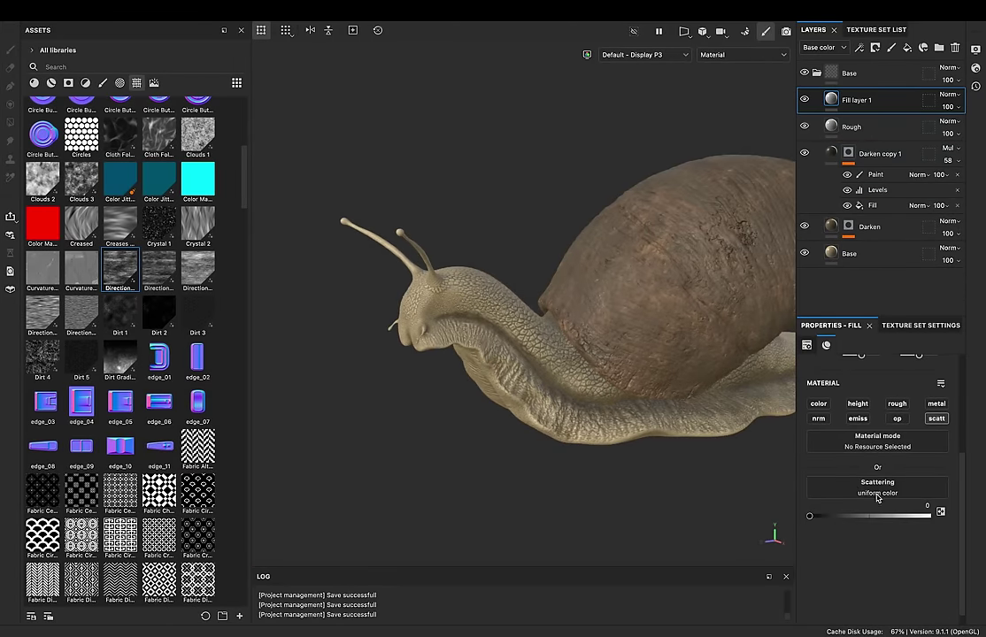
{"action": "left_click", "coordinate": [877, 488]}
{"action": "type", "text": "thick"}
{"action": "left_click", "coordinate": [926, 363]}
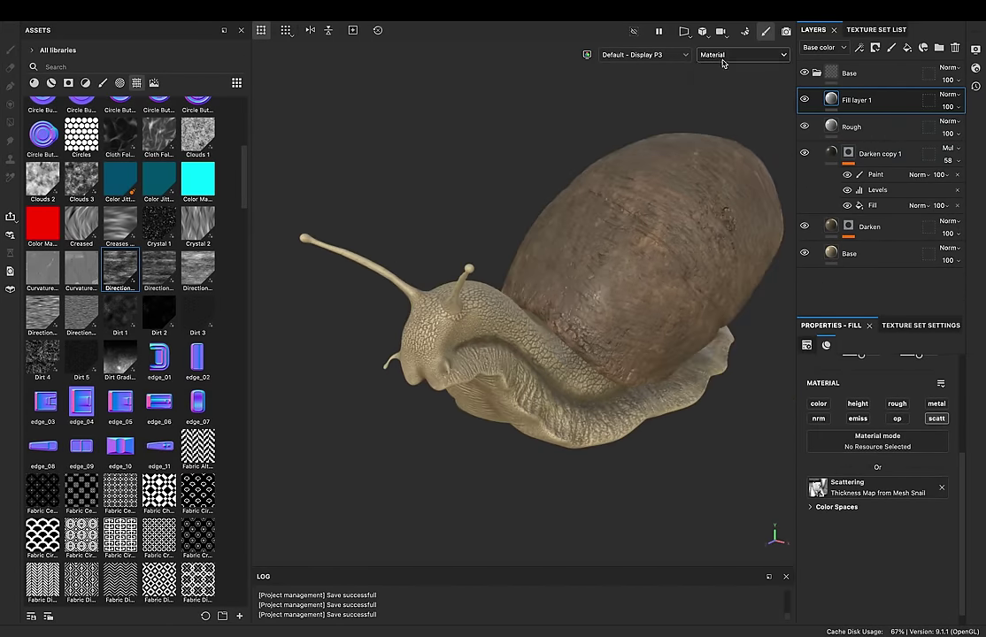
{"action": "left_click", "coordinate": [730, 128]}
{"action": "type", "text": "SSS"}
Step: Add a Levels effect to the SSS layer, then remove it
{"action": "right_click", "coordinate": [857, 99]}
{"action": "left_click", "coordinate": [879, 565]}
{"action": "left_click", "coordinate": [850, 99]}
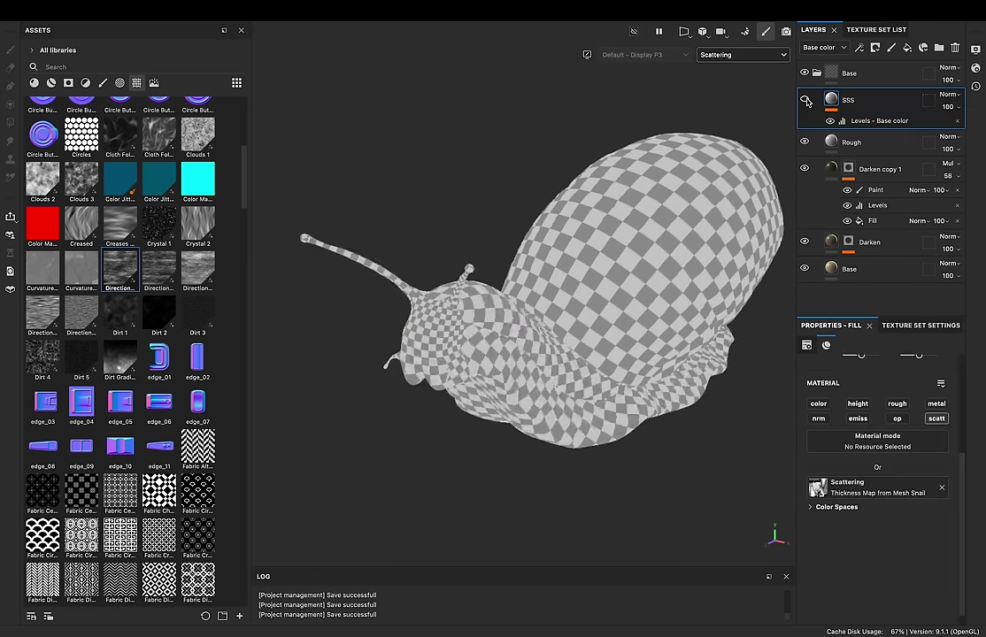
{"action": "left_click", "coordinate": [744, 55]}
{"action": "left_click", "coordinate": [876, 120]}
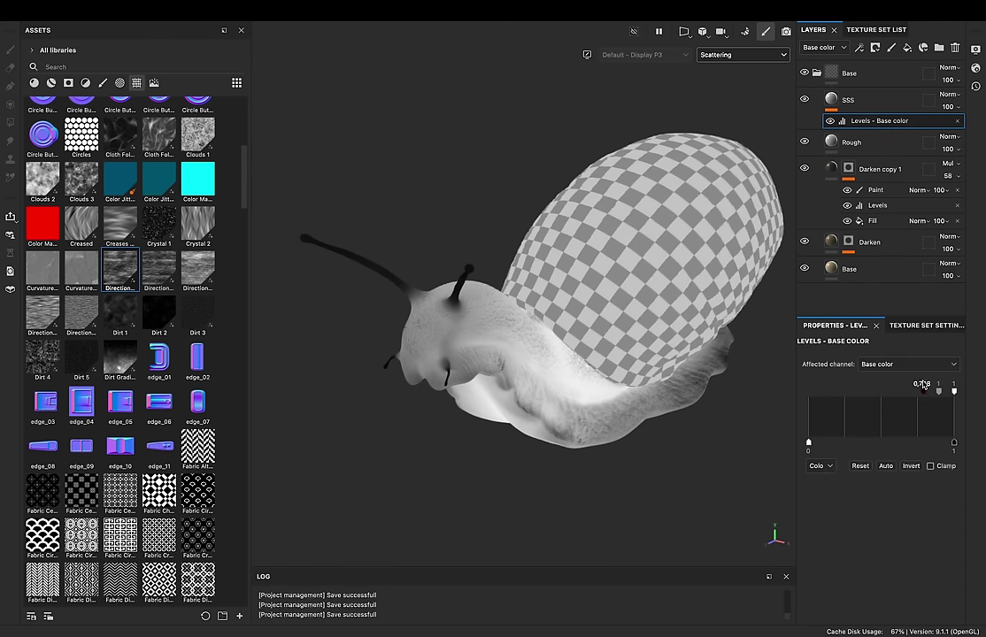
{"action": "left_click", "coordinate": [957, 121]}
Step: Give the SSS mask a thickness-map Fill effect and an inverted Levels effect
{"action": "right_click", "coordinate": [845, 97]}
{"action": "left_click", "coordinate": [872, 498]}
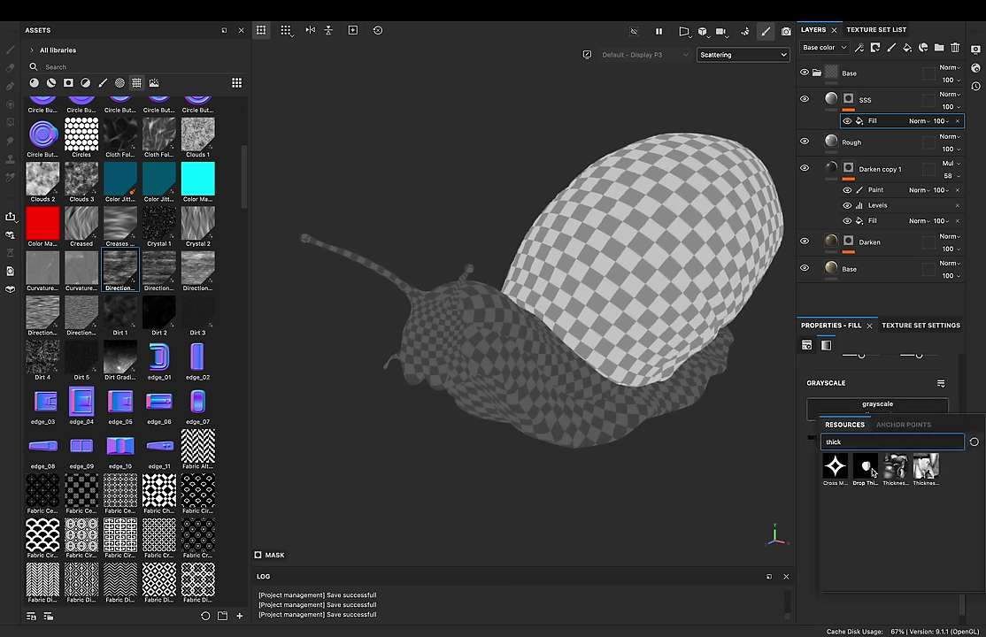
{"action": "left_click", "coordinate": [905, 469]}
{"action": "right_click", "coordinate": [845, 99]}
{"action": "left_click", "coordinate": [898, 300]}
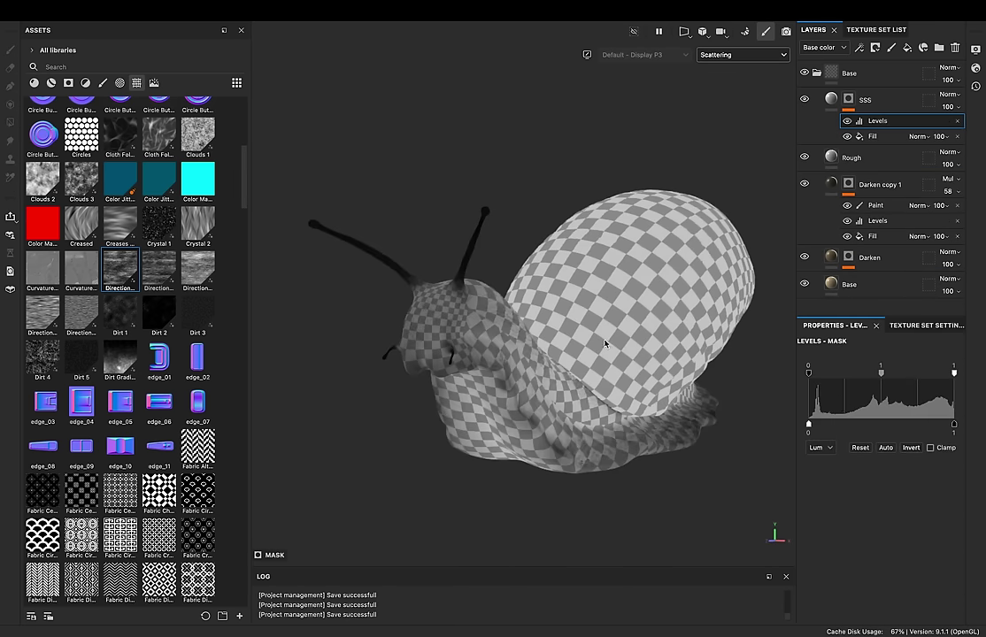
{"action": "left_click", "coordinate": [912, 448]}
Step: Tighten the mask's Levels range around the head and return to the full material view
{"action": "left_click_drag", "start_coordinate": [461, 318], "coordinate": [479, 330], "text": "alt"}
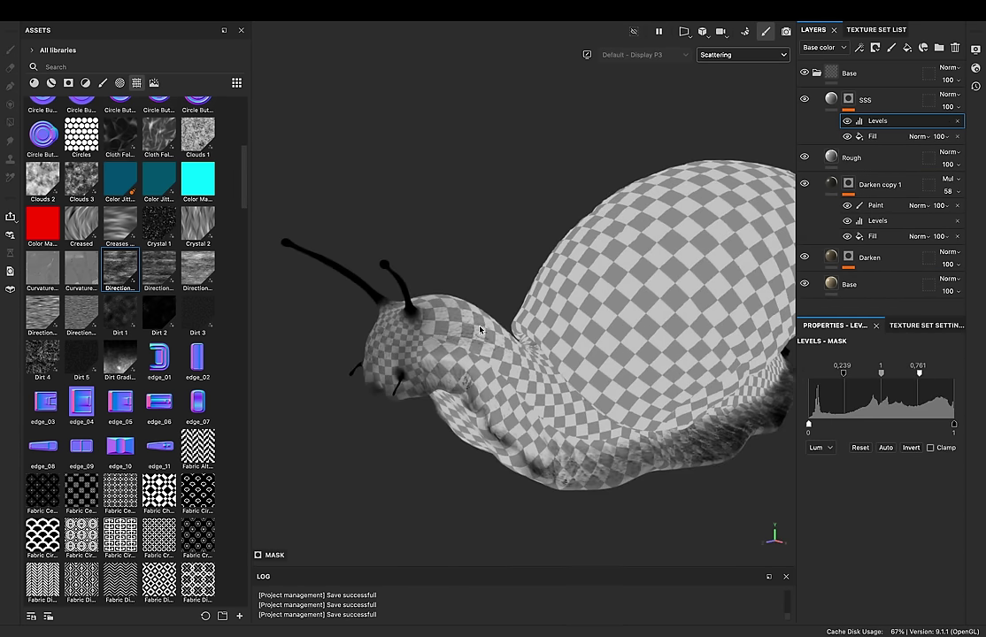
{"action": "left_click", "coordinate": [833, 99]}
{"action": "left_click", "coordinate": [848, 99]}
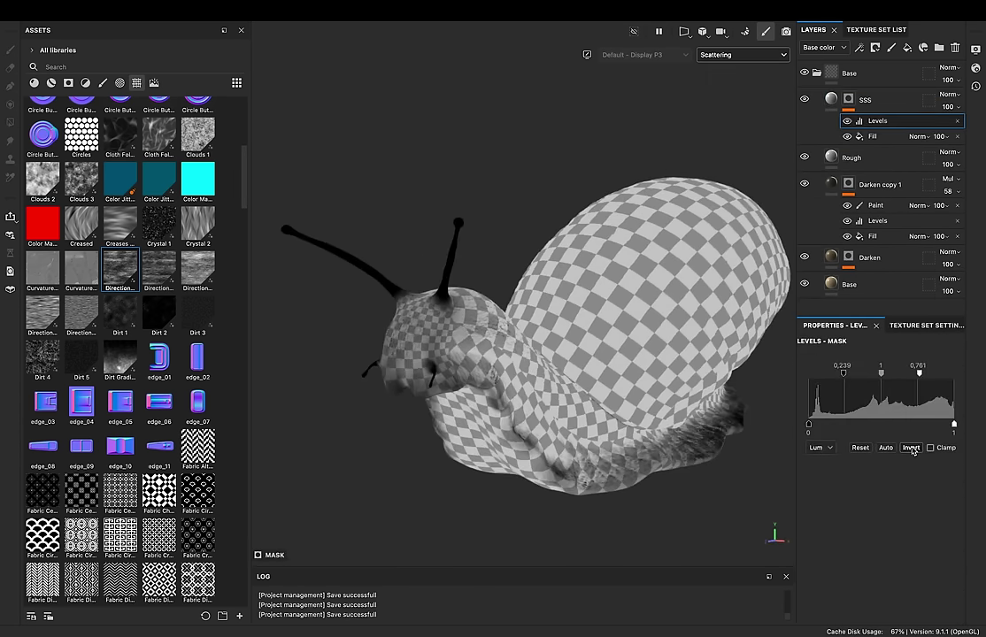
{"action": "left_click_drag", "start_coordinate": [531, 354], "coordinate": [570, 370], "text": "alt"}
{"action": "left_click", "coordinate": [872, 136]}
{"action": "scroll", "coordinate": [850, 399], "scroll_direction": "up", "scroll_amount": 2}
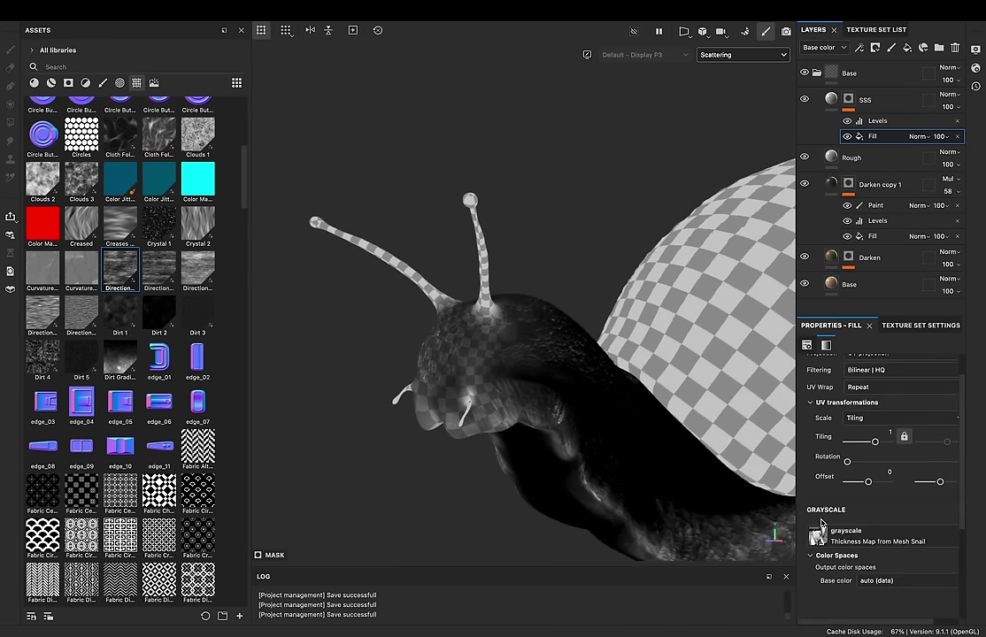
{"action": "left_click", "coordinate": [877, 121]}
{"action": "left_click_drag", "start_coordinate": [919, 373], "coordinate": [887, 374]}
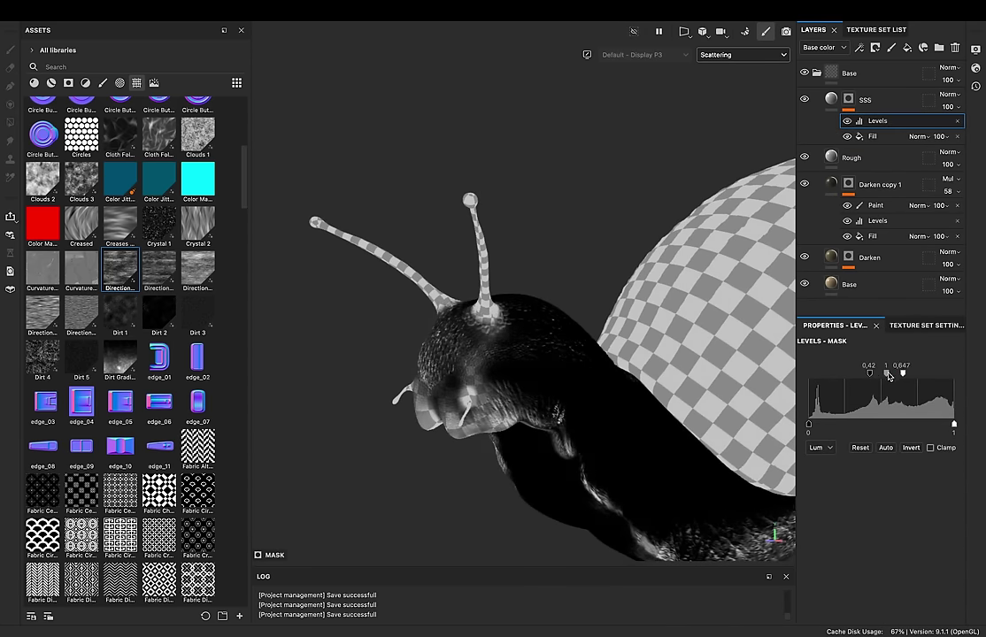
{"action": "mouse_move", "coordinate": [655, 372]}
{"action": "left_mouse_down", "text": "alt"}
{"action": "mouse_move", "coordinate": [705, 379]}
{"action": "mouse_move", "coordinate": [638, 407]}
{"action": "mouse_move", "coordinate": [749, 375]}
{"action": "mouse_move", "coordinate": [869, 376]}
{"action": "left_mouse_up", "text": "alt"}
{"action": "left_click_drag", "start_coordinate": [566, 354], "coordinate": [471, 292], "text": "alt"}
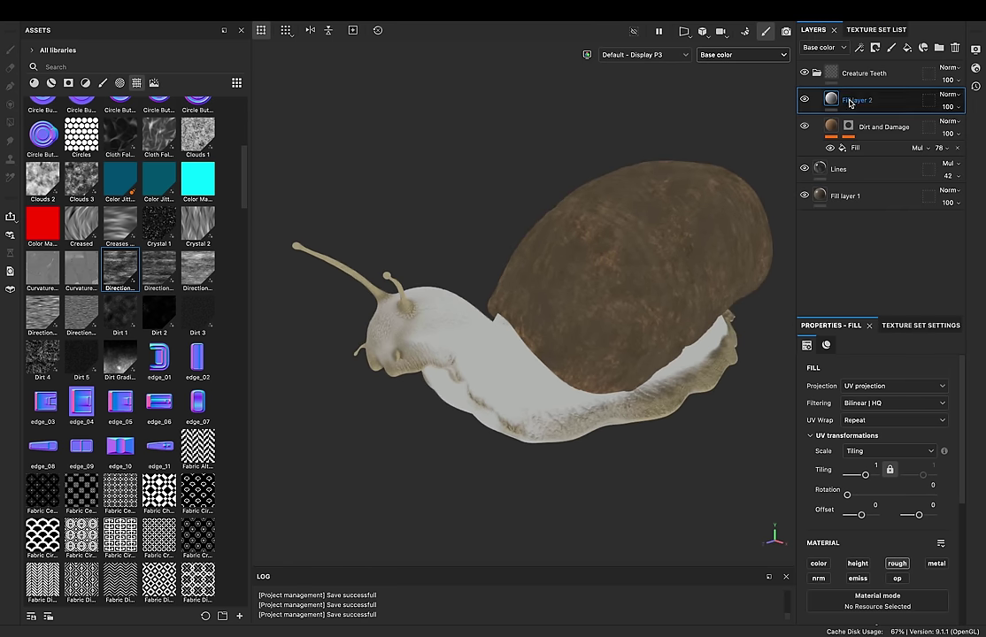
{"action": "left_click", "coordinate": [735, 81]}
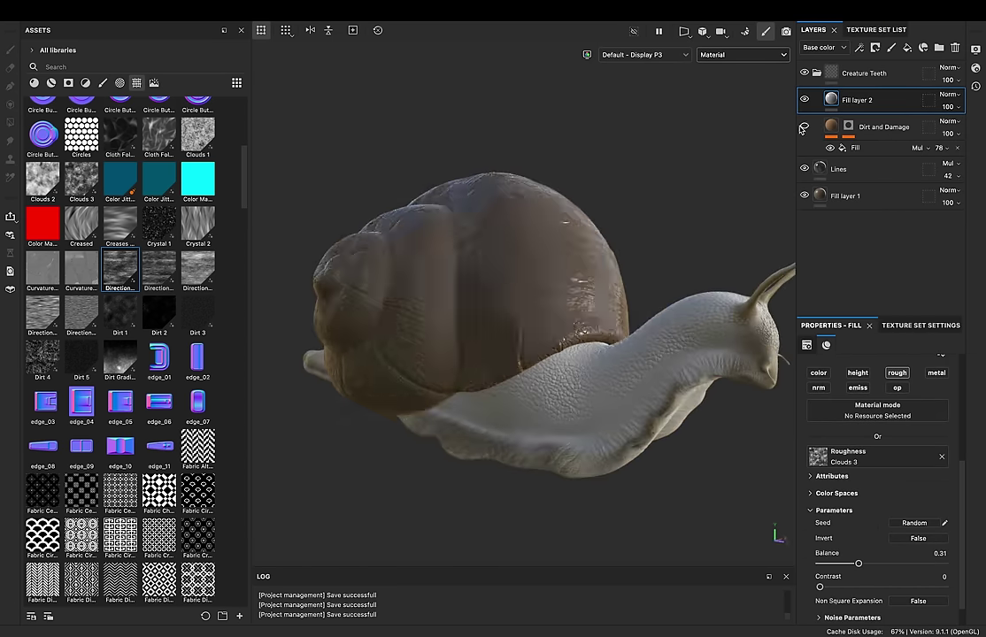
Step: Rename the Creature Teeth folder to Shell
{"action": "left_click_drag", "start_coordinate": [563, 384], "coordinate": [466, 402], "text": "alt"}
{"action": "left_click_drag", "start_coordinate": [939, 148], "coordinate": [947, 166]}
{"action": "scroll", "coordinate": [863, 376], "scroll_direction": "up", "scroll_amount": 3}
{"action": "double_click", "coordinate": [848, 80]}
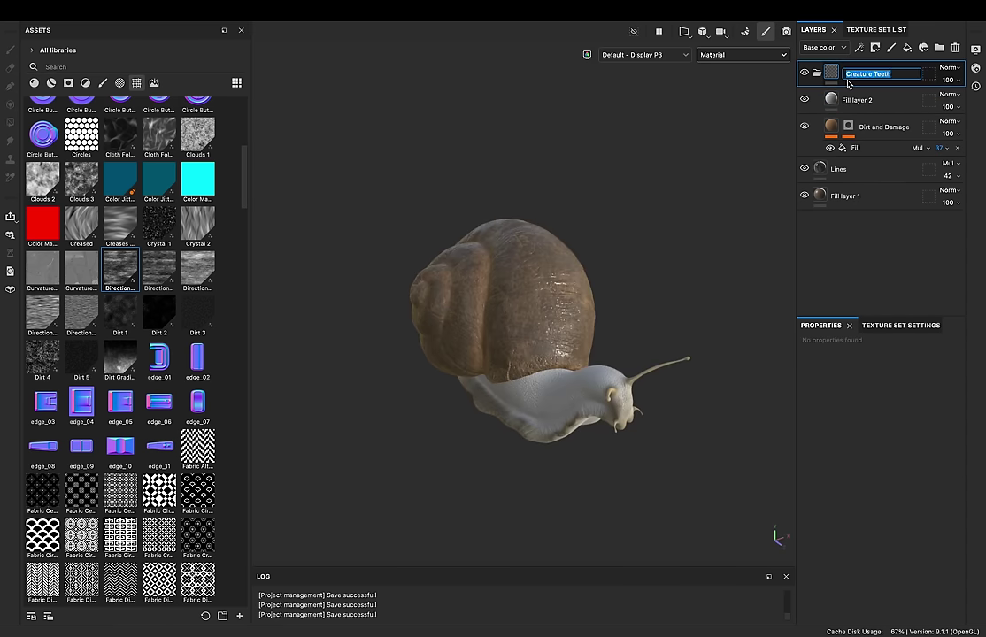
{"action": "type", "text": "Shell"}
Step: Add Fill layer 3 with a mask containing a Fill effect, previewing scattering and the mask
{"action": "left_click", "coordinate": [907, 47]}
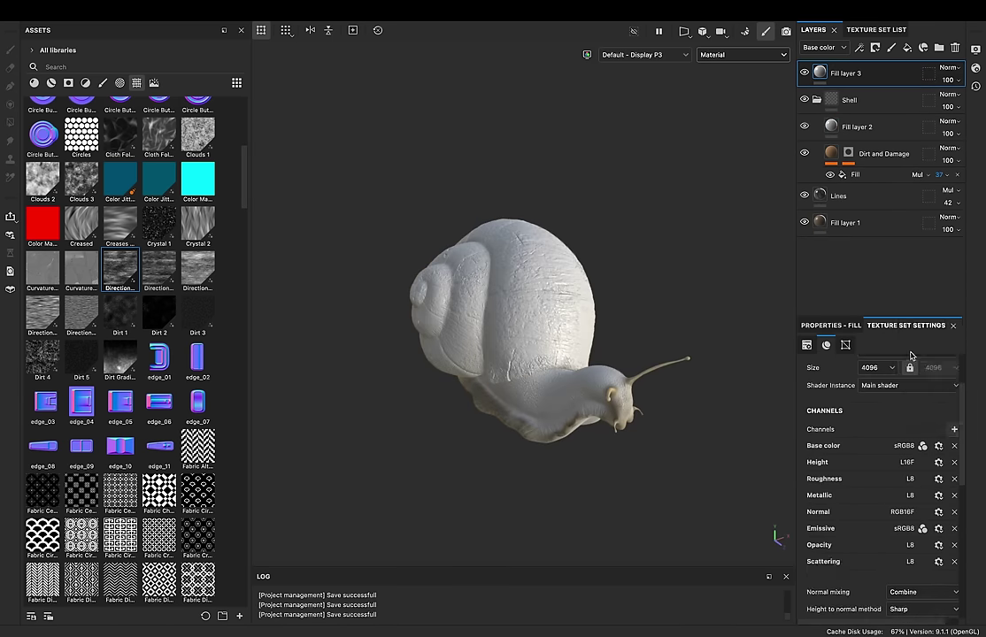
{"action": "right_click", "coordinate": [846, 72]}
{"action": "left_click", "coordinate": [779, 97]}
{"action": "right_click", "coordinate": [836, 73]}
{"action": "left_click", "coordinate": [779, 98]}
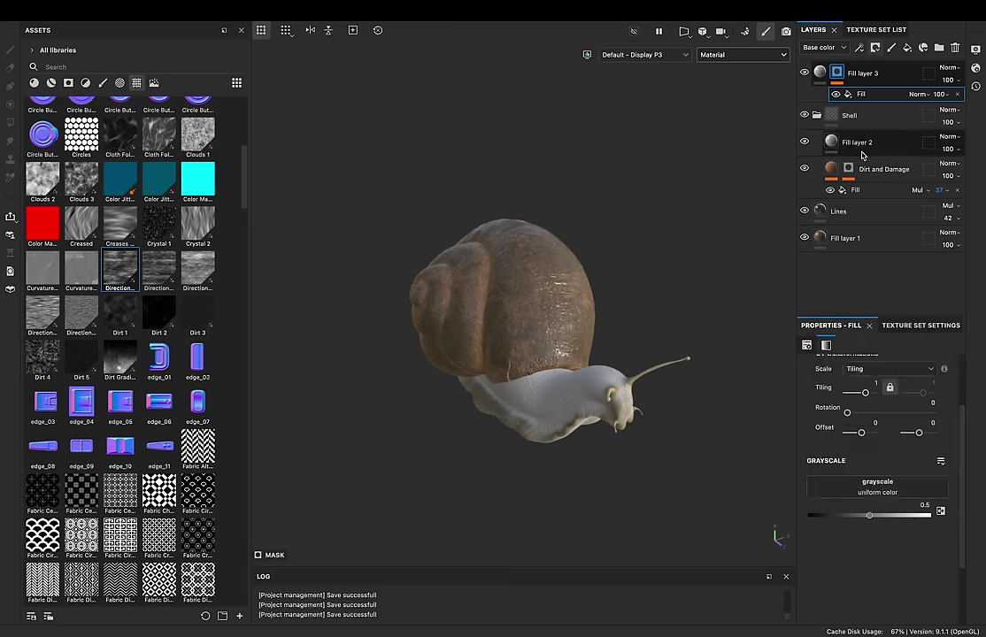
{"action": "key", "text": "c"}
{"action": "key", "text": "m"}
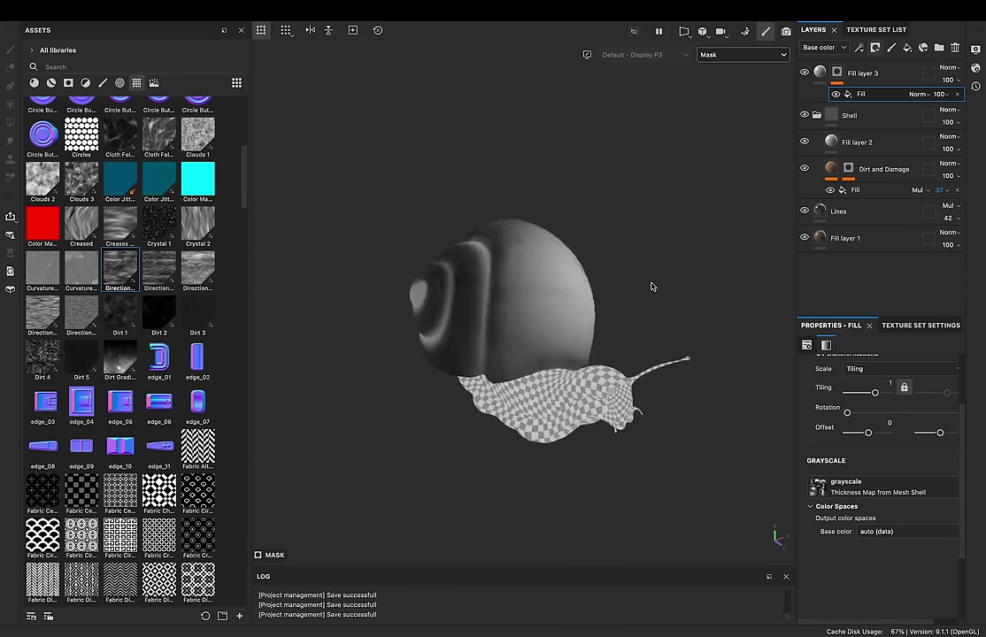
Step: Add a Levels effect to the mask, set its grayscale source to the thickness map, and tune the levels
{"action": "right_click", "coordinate": [836, 72]}
{"action": "left_click", "coordinate": [872, 535]}
{"action": "mouse_move", "coordinate": [880, 373]}
{"action": "left_mouse_down"}
{"action": "mouse_move", "coordinate": [878, 392]}
{"action": "mouse_move", "coordinate": [845, 392]}
{"action": "left_mouse_up"}
{"action": "left_click_drag", "start_coordinate": [748, 323], "coordinate": [684, 315], "text": "alt"}
{"action": "left_click", "coordinate": [858, 109]}
{"action": "left_click", "coordinate": [816, 487]}
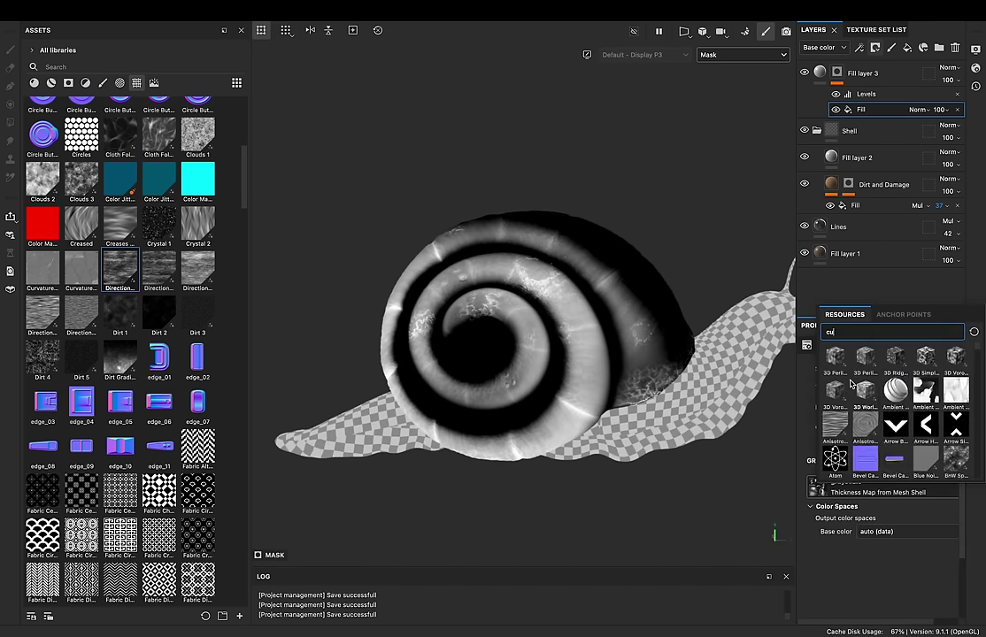
{"action": "left_click", "coordinate": [834, 386]}
{"action": "left_click", "coordinate": [865, 93]}
{"action": "left_click_drag", "start_coordinate": [848, 375], "coordinate": [909, 373]}
{"action": "left_click_drag", "start_coordinate": [840, 373], "coordinate": [882, 374]}
{"action": "left_click_drag", "start_coordinate": [532, 336], "coordinate": [398, 336], "text": "alt"}
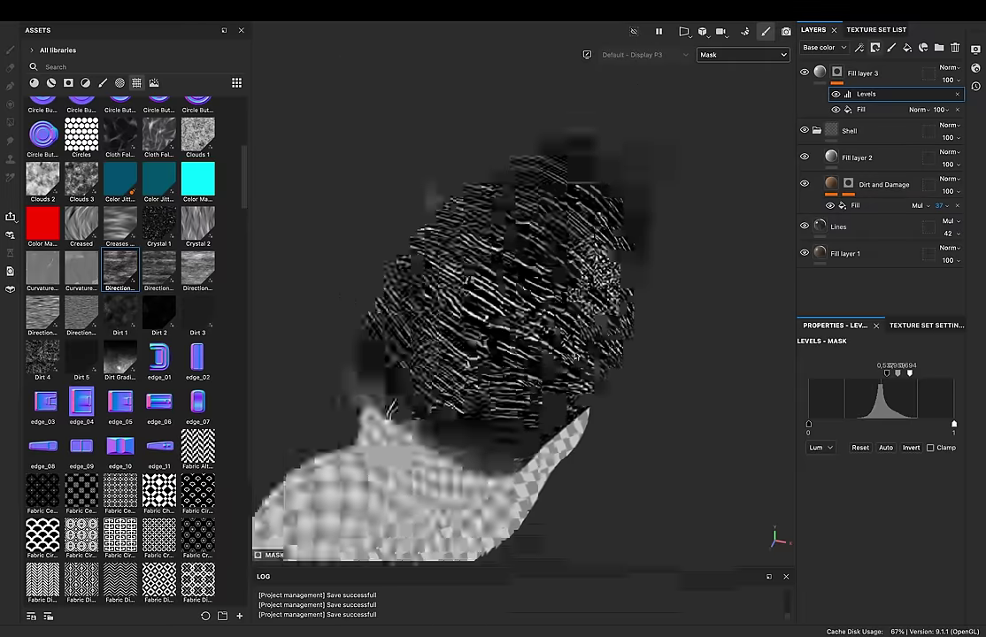
Step: Duplicate SSS into the Shell folder with white base colour, Linear Dodge at 15 opacity
{"action": "left_click", "coordinate": [858, 78]}
{"action": "key", "text": "ctrl+d"}
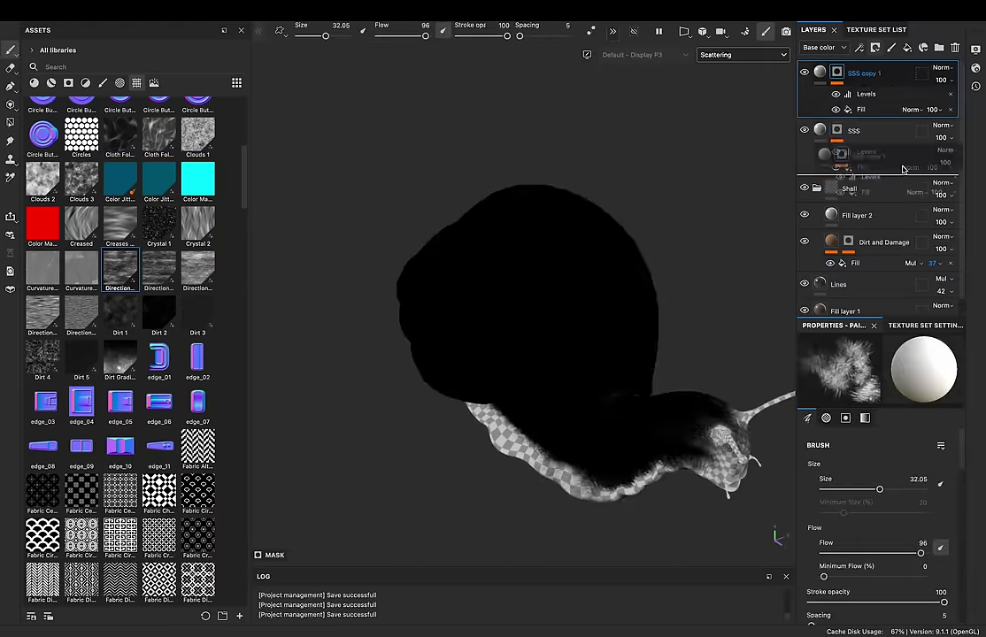
{"action": "left_click_drag", "start_coordinate": [854, 72], "coordinate": [854, 124]}
{"action": "left_click", "coordinate": [744, 55]}
{"action": "left_click", "coordinate": [646, 62]}
{"action": "left_click", "coordinate": [818, 481]}
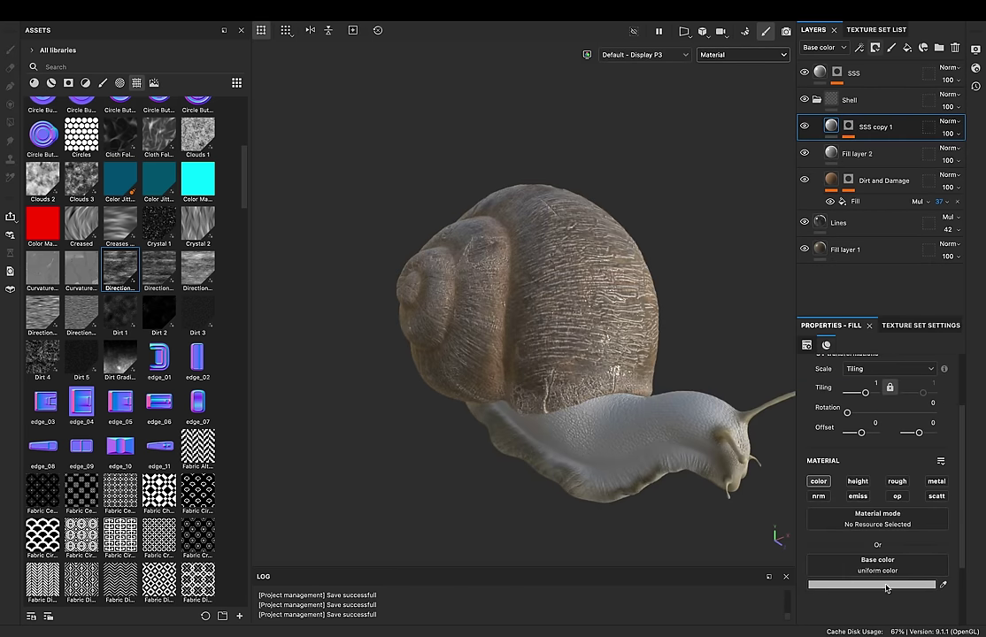
{"action": "left_click", "coordinate": [881, 584]}
{"action": "left_click", "coordinate": [948, 133]}
{"action": "left_click_drag", "start_coordinate": [972, 156], "coordinate": [939, 157]}
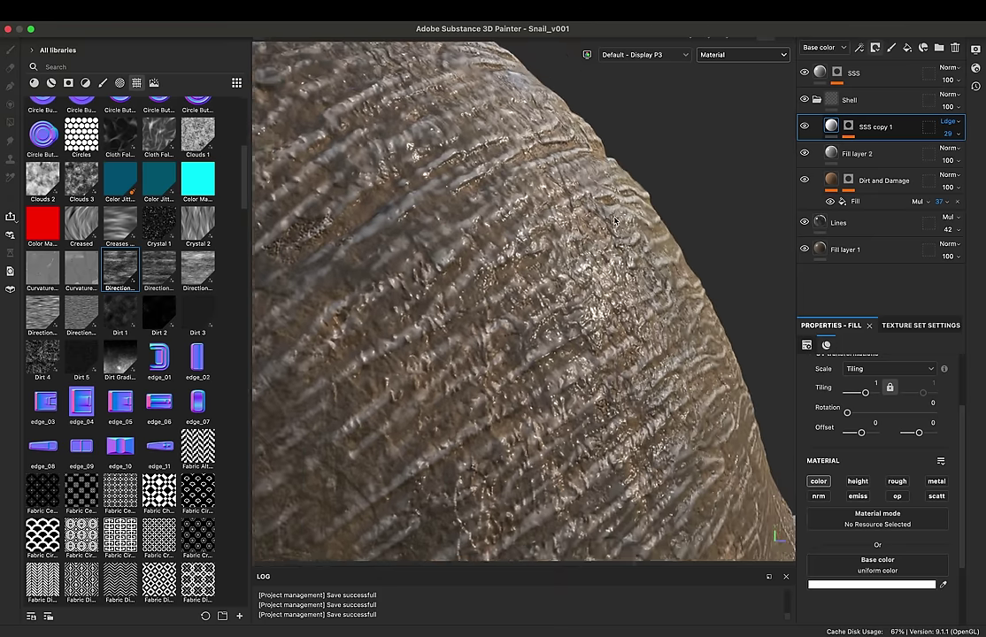
Step: Set the Rough layer's roughness to 0.1 and duplicate the layer
{"action": "double_click", "coordinate": [880, 127]}
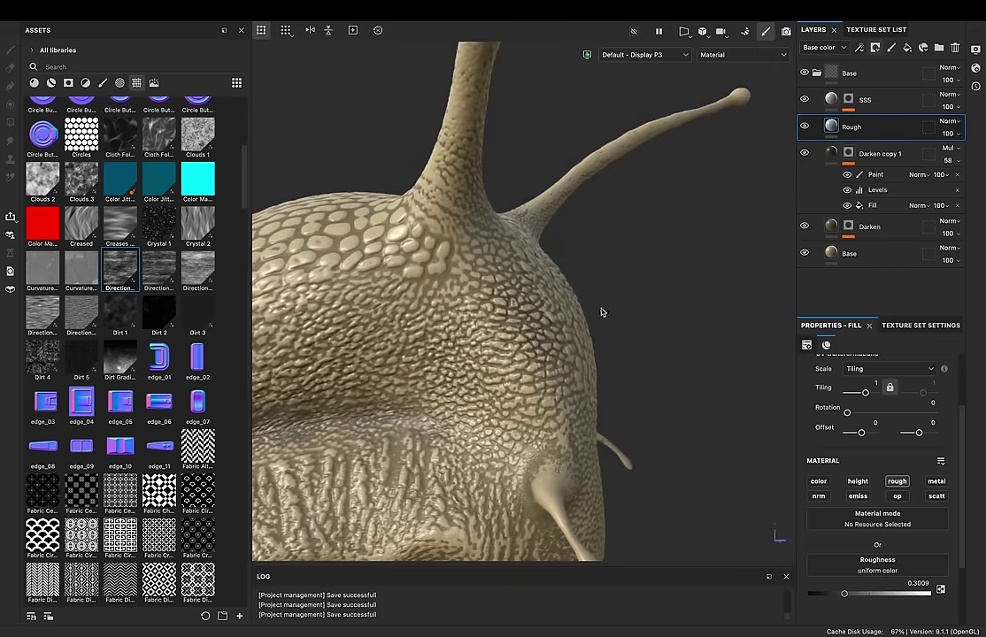
{"action": "left_click_drag", "start_coordinate": [844, 594], "coordinate": [810, 597]}
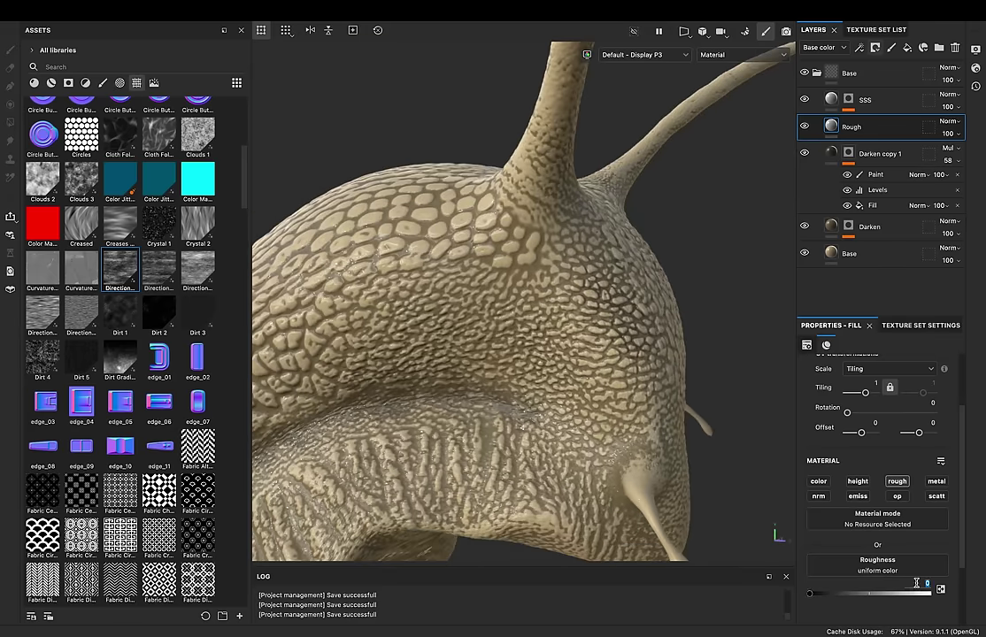
{"action": "type", "text": "0.1"}
{"action": "key", "text": "Return"}
{"action": "key", "text": "ctrl+d"}
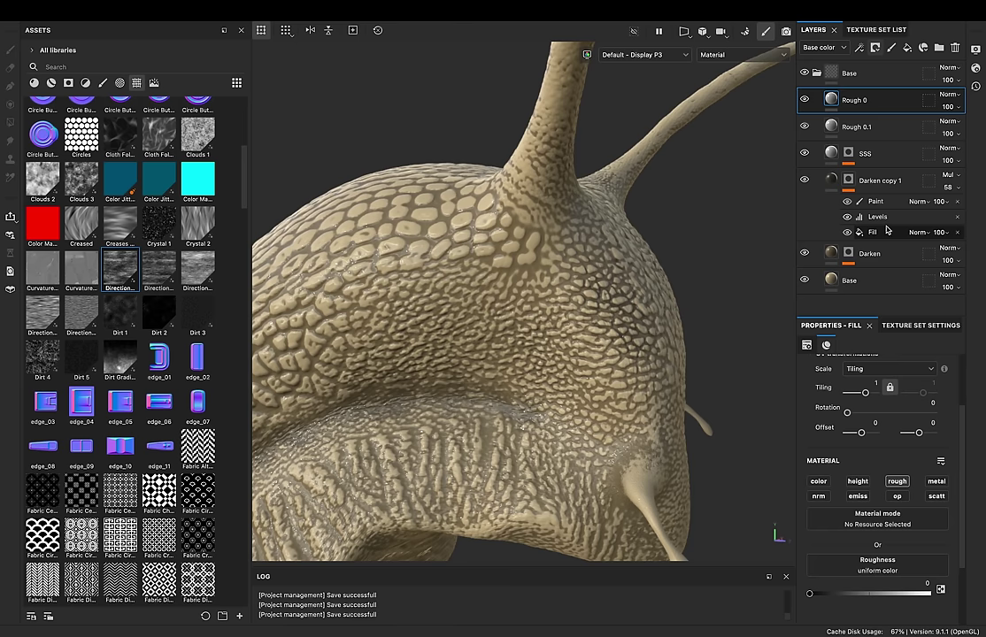
Step: Paste Darken copy 1's mask onto Rough 0 and raise its Levels black point
{"action": "left_click", "coordinate": [849, 179]}
{"action": "left_click", "coordinate": [876, 201]}
{"action": "left_click", "coordinate": [872, 232], "text": "shift"}
{"action": "left_click_drag", "start_coordinate": [876, 217], "coordinate": [854, 100]}
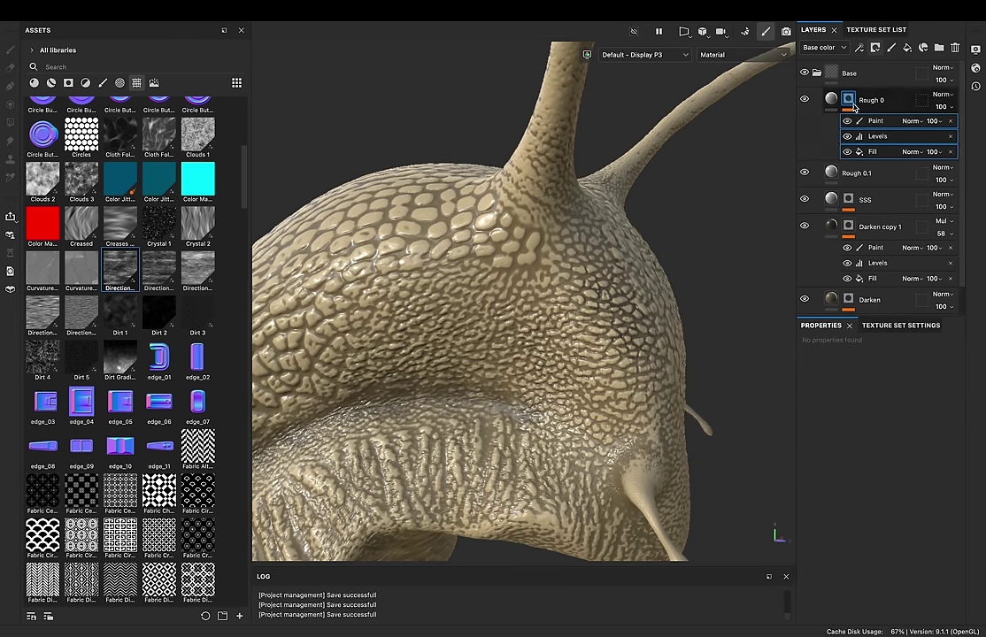
{"action": "left_click", "coordinate": [751, 184]}
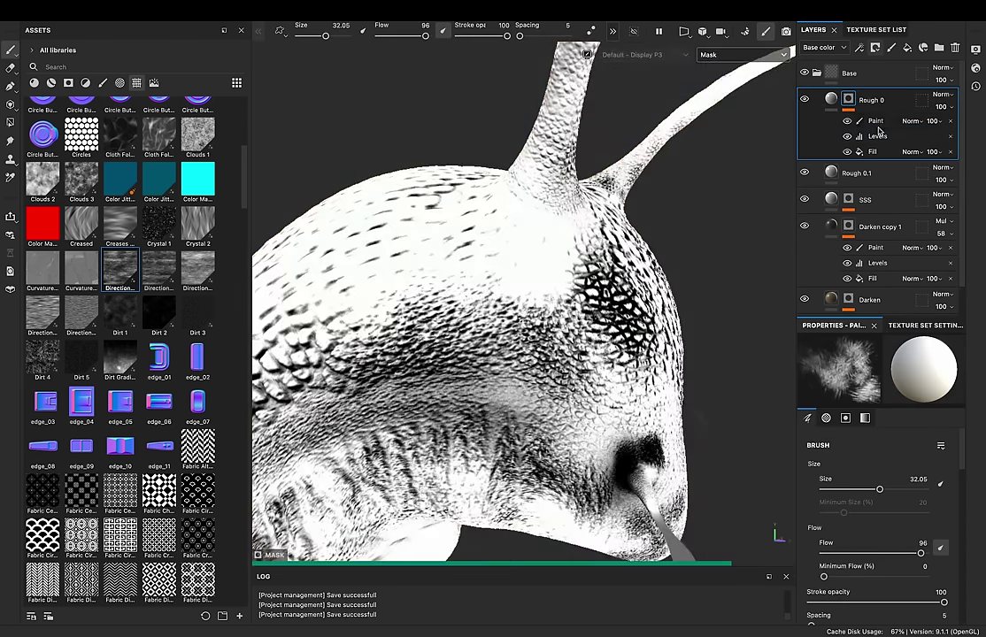
{"action": "left_click", "coordinate": [877, 121]}
{"action": "mouse_move", "coordinate": [809, 372]}
{"action": "left_mouse_down"}
{"action": "mouse_move", "coordinate": [918, 370]}
{"action": "mouse_move", "coordinate": [855, 381]}
{"action": "mouse_move", "coordinate": [952, 373]}
{"action": "left_mouse_up"}
{"action": "left_click_drag", "start_coordinate": [712, 190], "coordinate": [679, 474], "text": "alt"}
Step: Check the Roughness channel on the snail, then return to the material view
{"action": "left_click", "coordinate": [744, 54]}
{"action": "left_click", "coordinate": [750, 94]}
{"action": "mouse_move", "coordinate": [522, 293]}
{"action": "left_mouse_down", "text": "alt"}
{"action": "mouse_move", "coordinate": [539, 293]}
{"action": "mouse_move", "coordinate": [676, 198]}
{"action": "left_mouse_up", "text": "alt"}
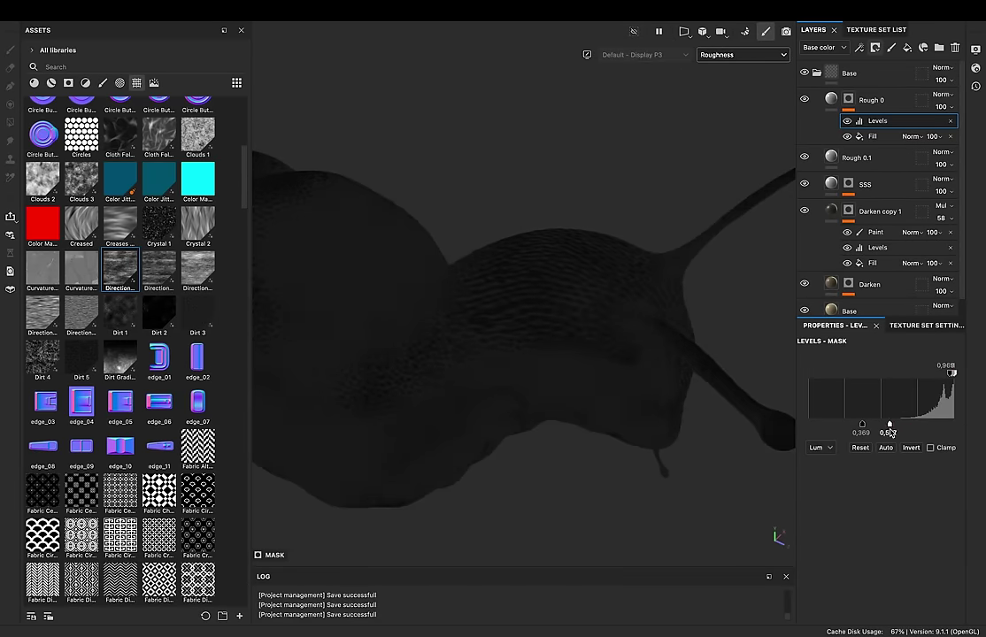
{"action": "key", "text": "m"}
{"action": "scroll", "coordinate": [682, 198], "scroll_direction": "up", "scroll_amount": 5}
{"action": "left_click", "coordinate": [848, 161]}
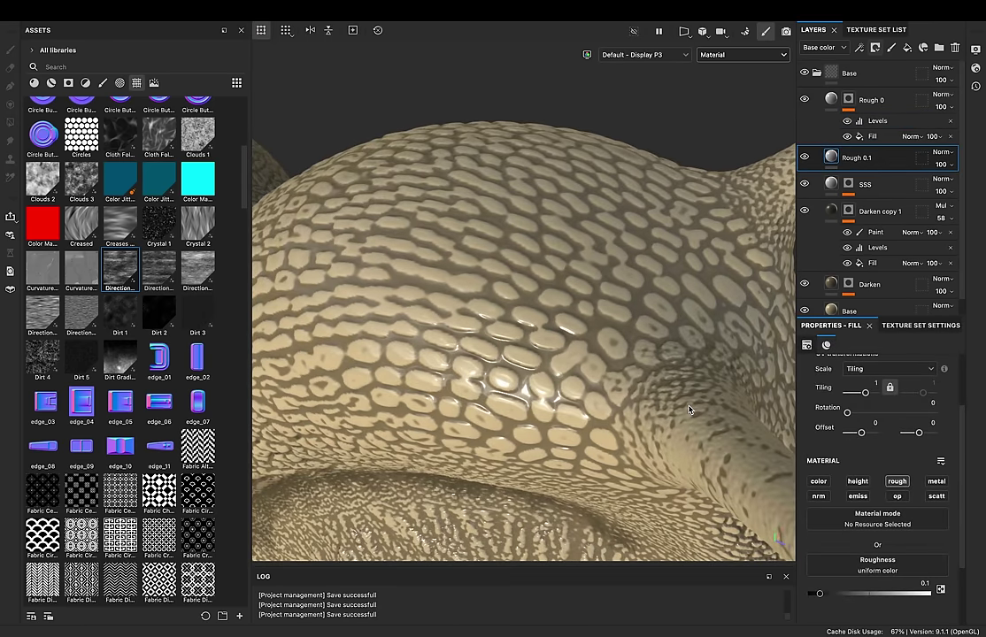
{"action": "left_click", "coordinate": [807, 307]}
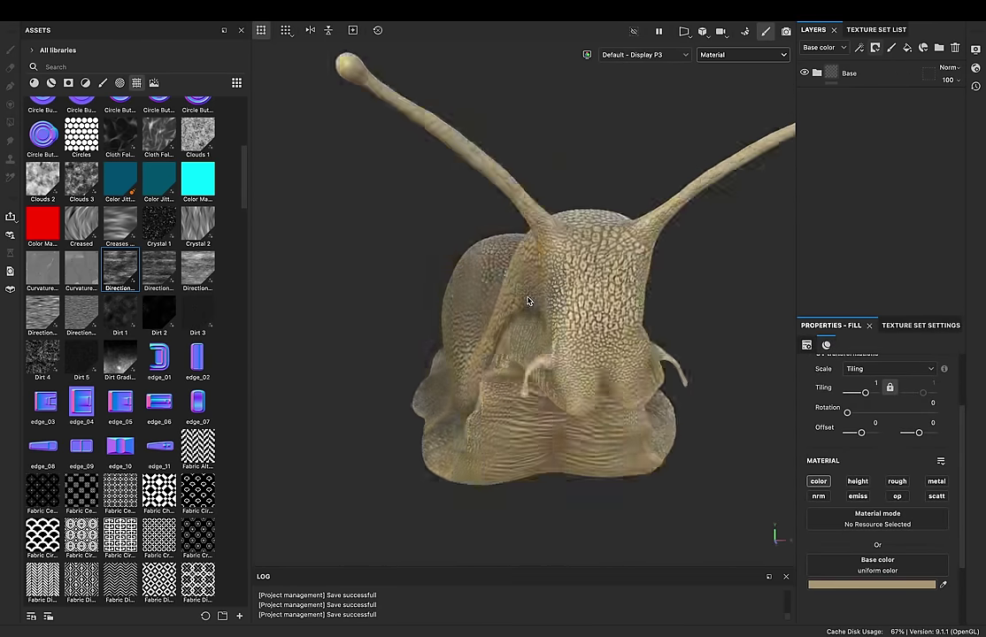
Step: Add a fill layer above Base with a procedural 3D noise base colour at scale 512
{"action": "mouse_move", "coordinate": [389, 395]}
{"action": "left_mouse_down", "text": "alt"}
{"action": "mouse_move", "coordinate": [567, 308]}
{"action": "mouse_move", "coordinate": [556, 185]}
{"action": "left_mouse_up", "text": "alt"}
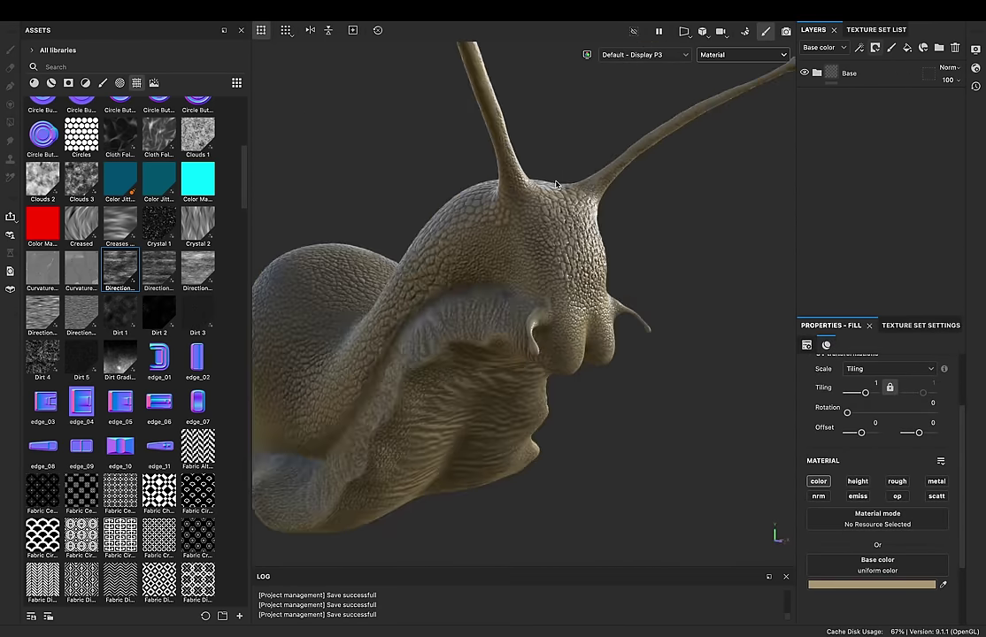
{"action": "scroll", "coordinate": [133, 292], "scroll_direction": "down", "scroll_amount": 5}
{"action": "left_click", "coordinate": [906, 47]}
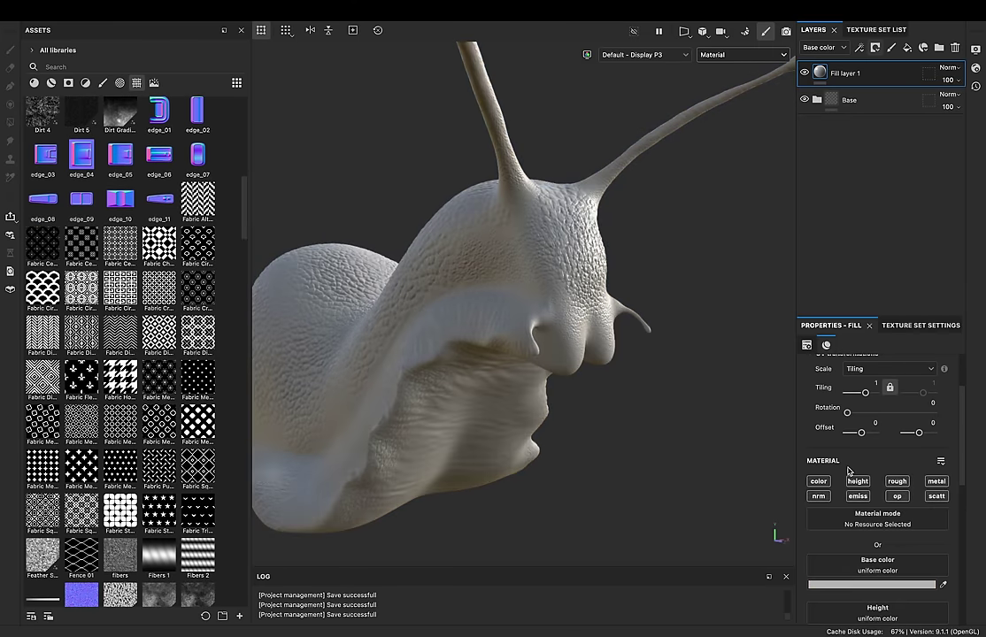
{"action": "left_click", "coordinate": [864, 572]}
{"action": "type", "text": "proc"}
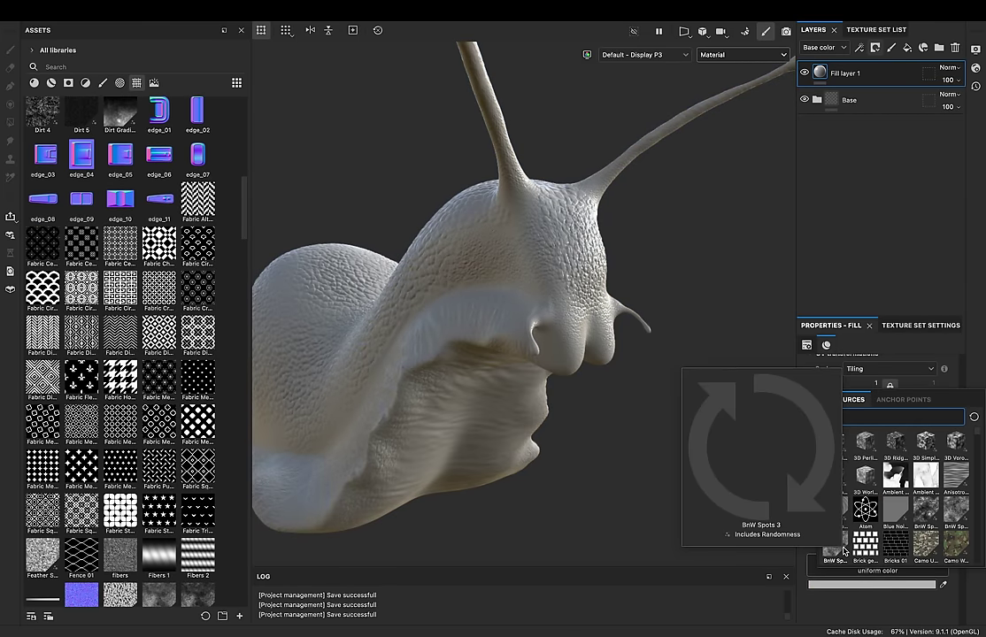
{"action": "scroll", "coordinate": [941, 539], "scroll_direction": "up", "scroll_amount": 1}
{"action": "left_click", "coordinate": [866, 482]}
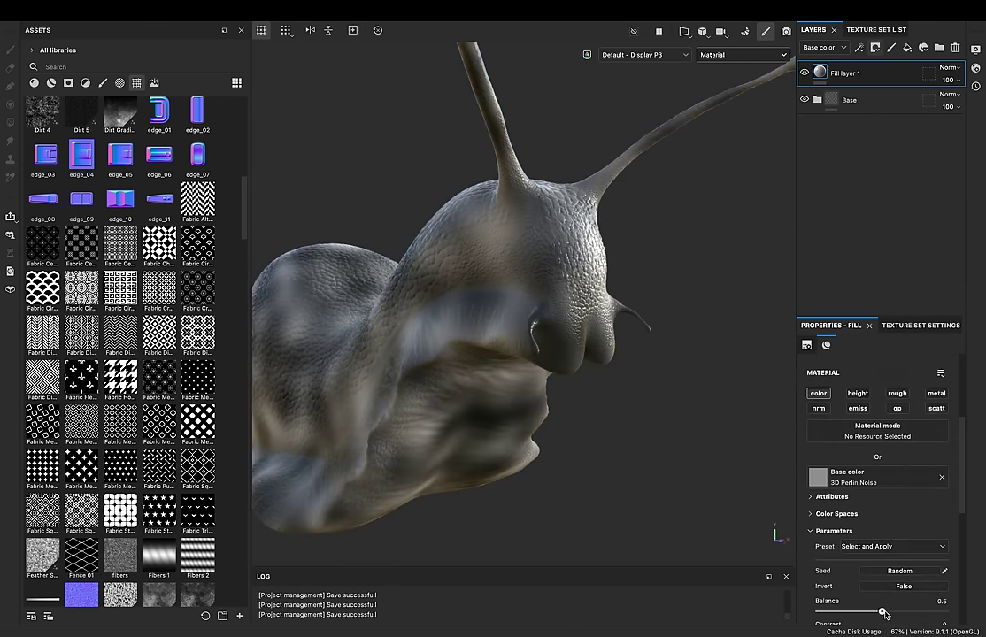
{"action": "left_click_drag", "start_coordinate": [881, 552], "coordinate": [923, 545]}
{"action": "key", "text": "Return"}
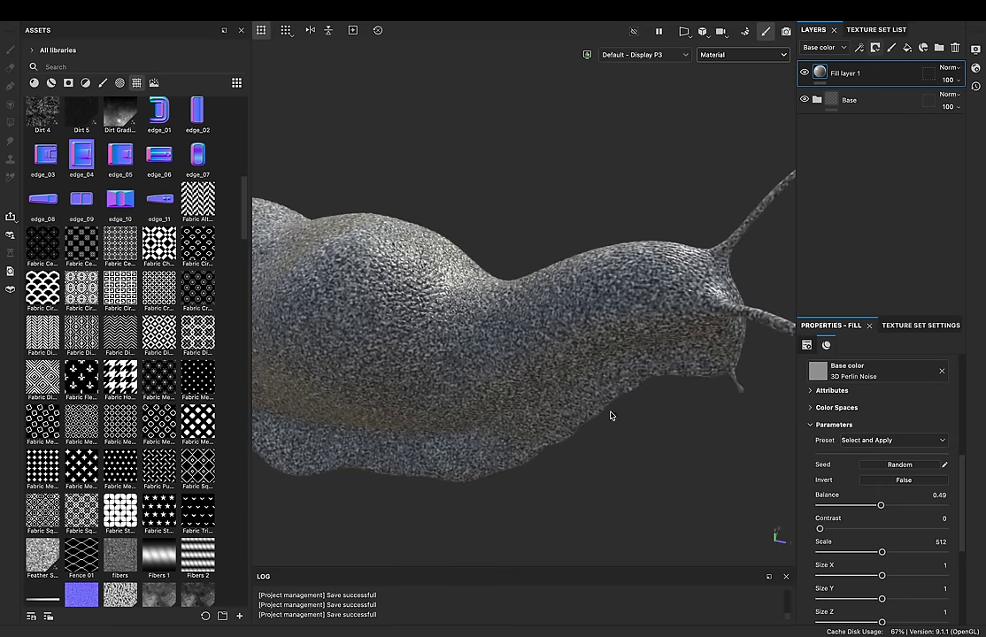
Step: Lower the noise position value and set the noise scale to 52.55
{"action": "left_click_drag", "start_coordinate": [609, 414], "coordinate": [668, 337], "text": "alt"}
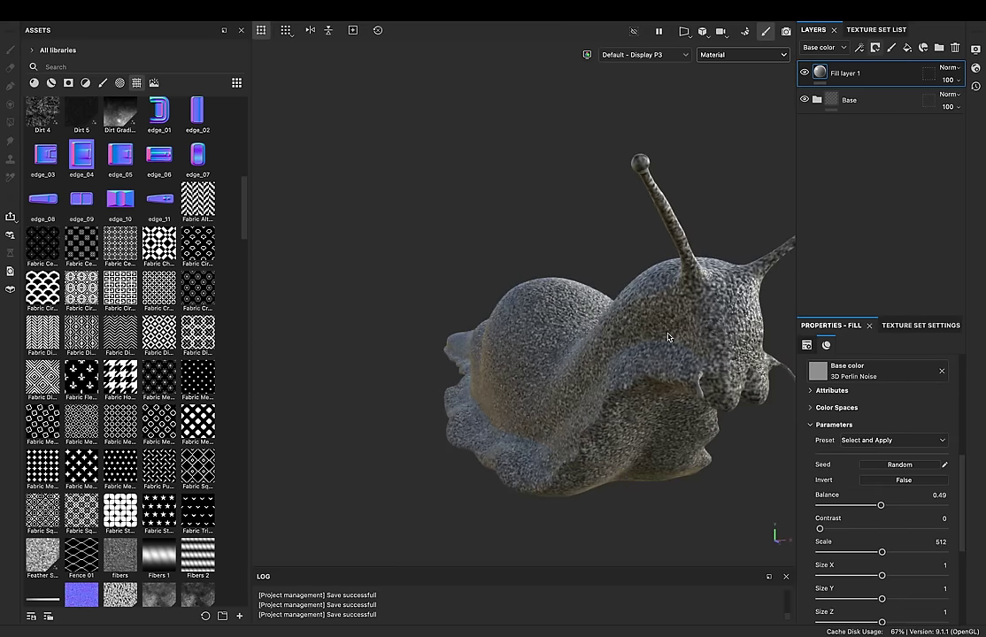
{"action": "left_click_drag", "start_coordinate": [906, 546], "coordinate": [878, 546]}
{"action": "left_click_drag", "start_coordinate": [882, 592], "coordinate": [921, 593]}
{"action": "left_click_drag", "start_coordinate": [495, 354], "coordinate": [533, 328], "text": "alt"}
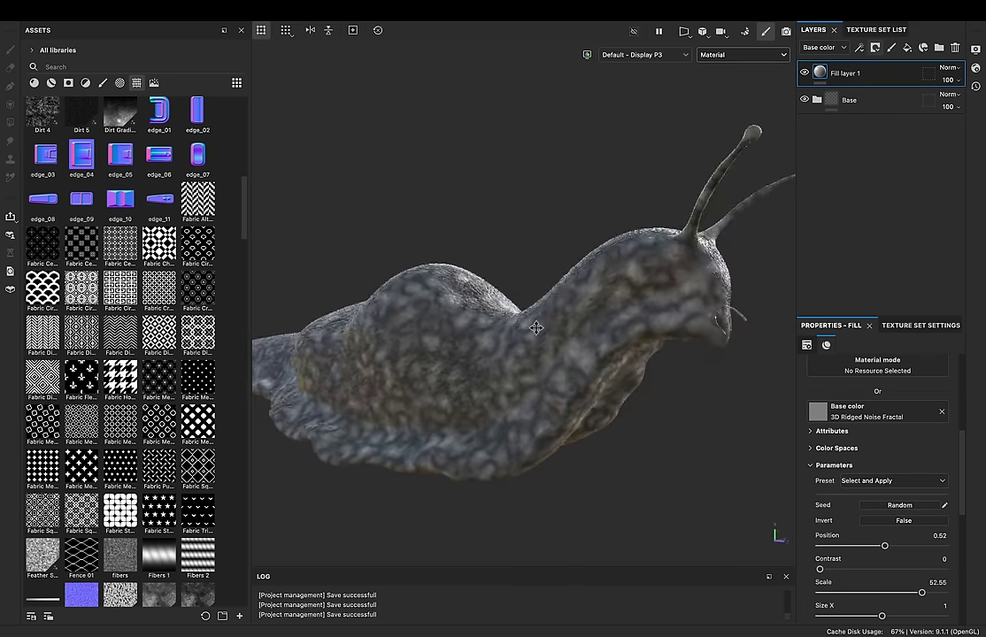
Step: Compare blend modes and settle the noise fill on Subtract at 30 opacity
{"action": "left_click", "coordinate": [948, 67]}
{"action": "left_click", "coordinate": [828, 110]}
{"action": "left_click", "coordinate": [948, 68]}
{"action": "left_click", "coordinate": [950, 76]}
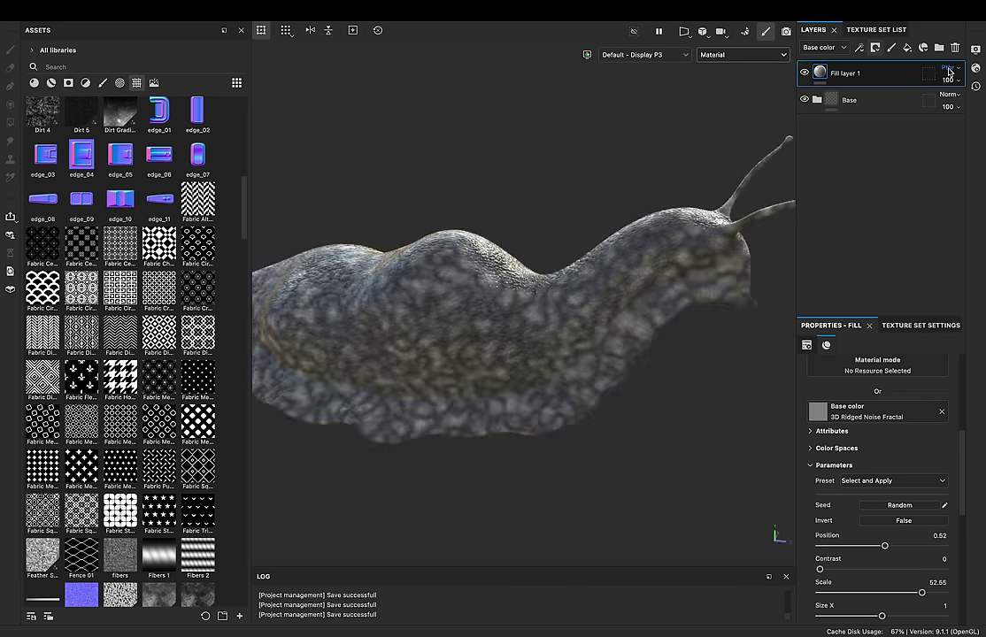
{"action": "left_click_drag", "start_coordinate": [948, 78], "coordinate": [942, 99]}
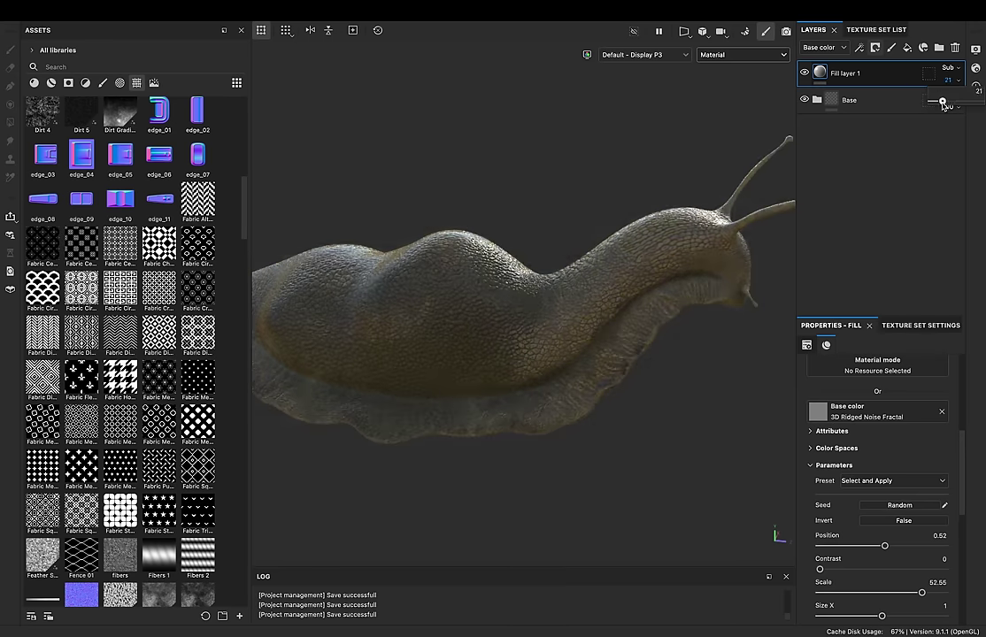
{"action": "left_click_drag", "start_coordinate": [461, 284], "coordinate": [670, 287], "text": "alt"}
{"action": "left_click", "coordinate": [948, 67]}
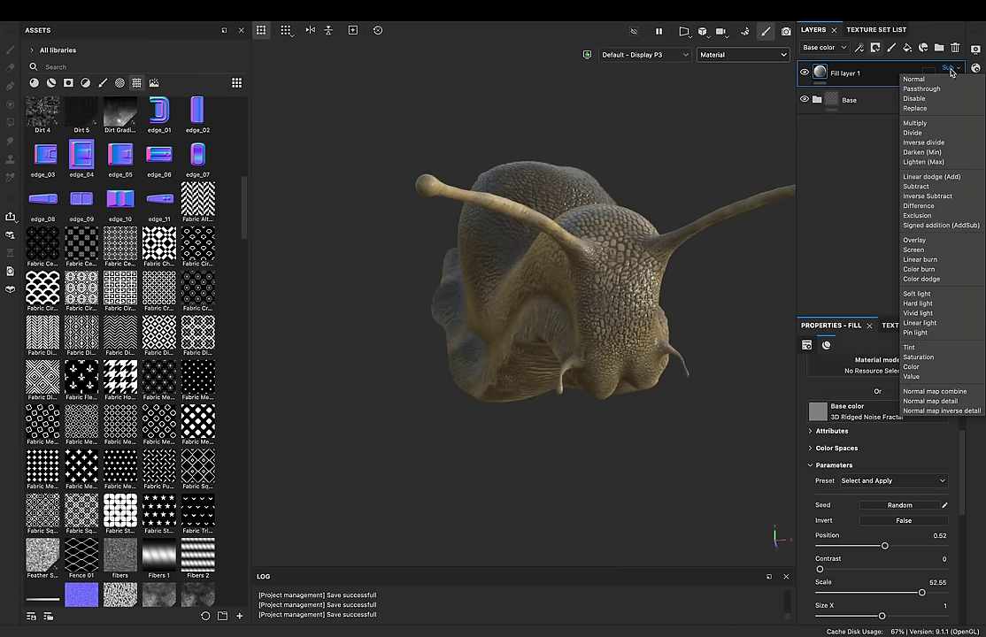
{"action": "left_click", "coordinate": [919, 228]}
{"action": "key", "text": "shift+plus"}
{"action": "key", "text": "shift+plus"}
{"action": "key", "text": "shift+plus"}
{"action": "key", "text": "shift+plus"}
{"action": "key", "text": "shift+plus"}
{"action": "key", "text": "shift+plus"}
{"action": "key", "text": "shift+plus"}
{"action": "key", "text": "shift+plus"}
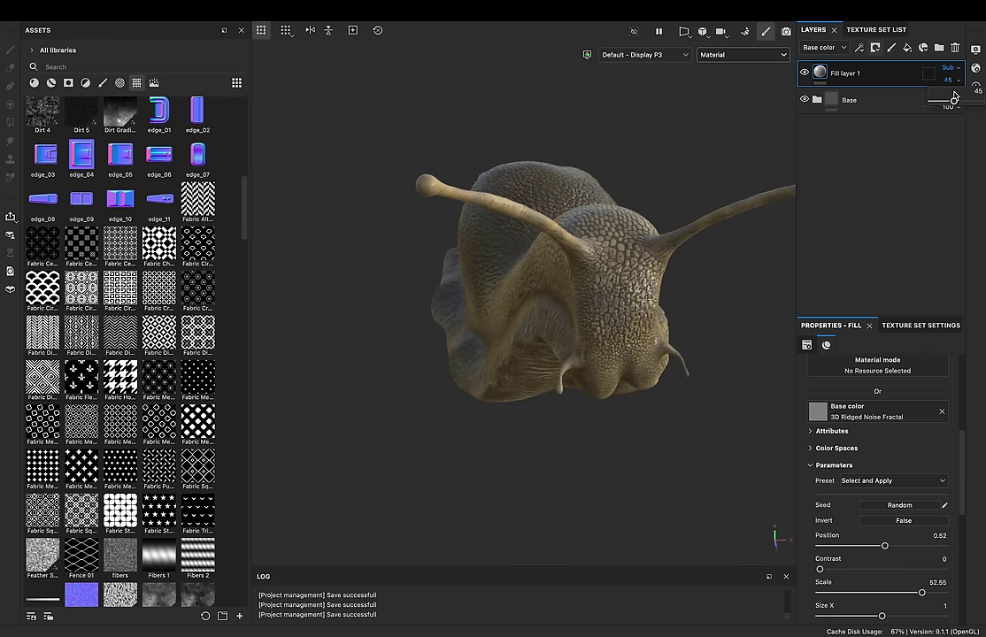
{"action": "left_click_drag", "start_coordinate": [584, 331], "coordinate": [623, 264], "text": "alt"}
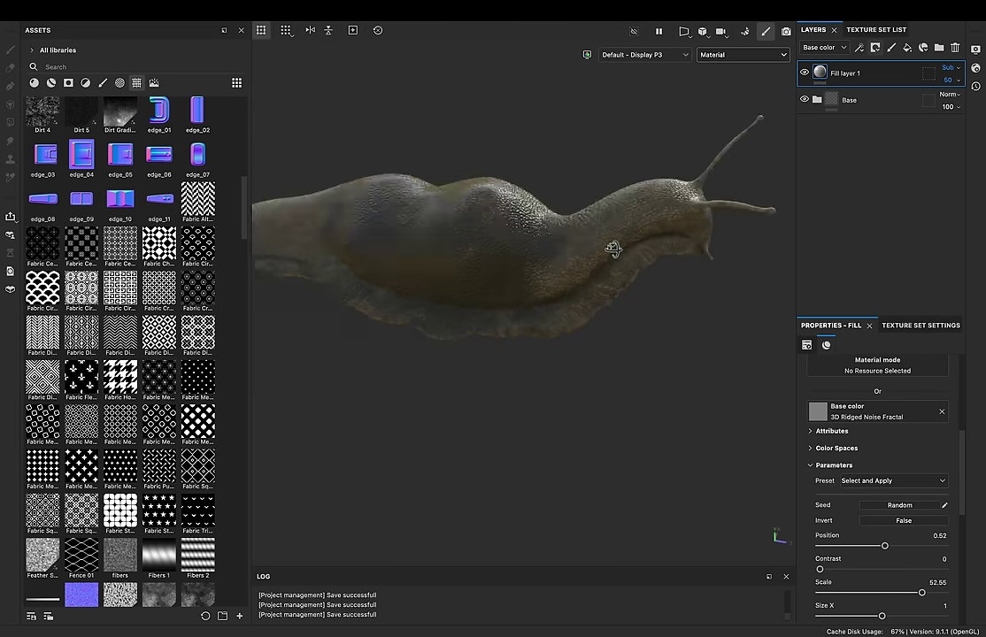
{"action": "left_click_drag", "start_coordinate": [971, 91], "coordinate": [969, 91]}
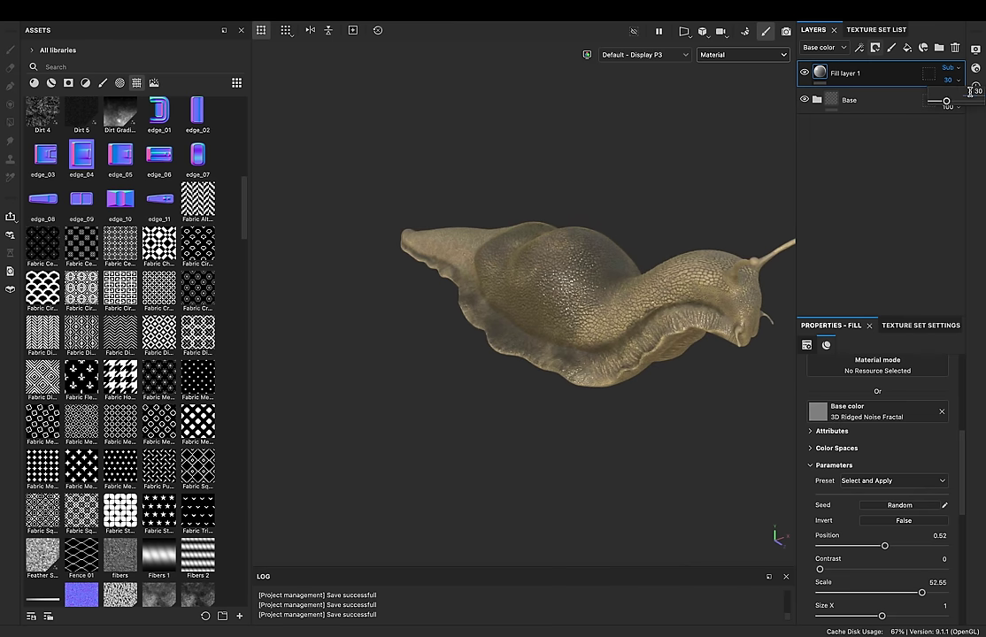
{"action": "left_click_drag", "start_coordinate": [779, 216], "coordinate": [544, 224], "text": "alt"}
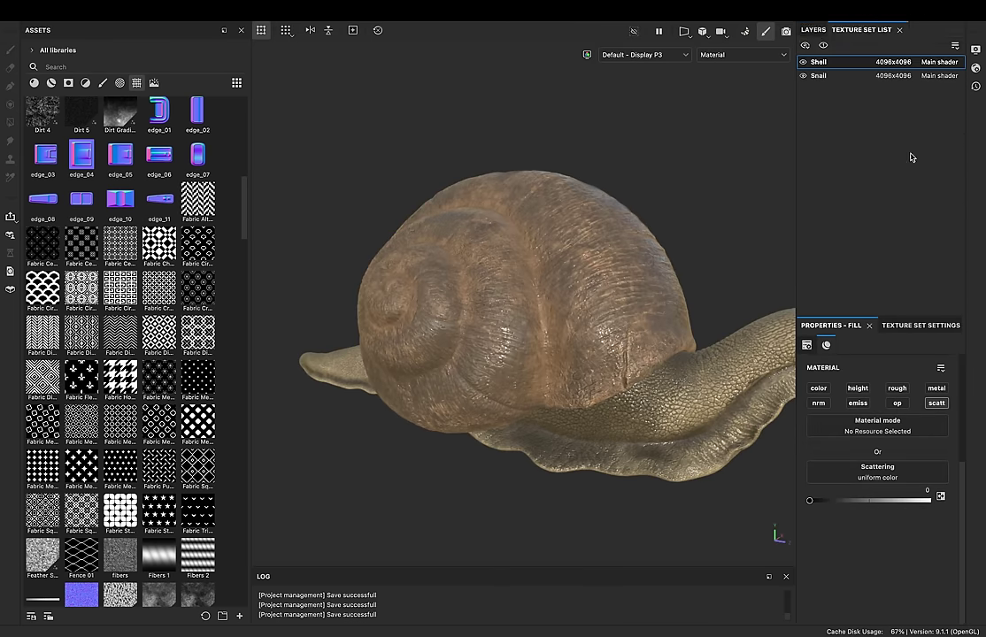
Step: Try a saturated red base colour on Fill layer 1, then undo it
{"action": "left_click", "coordinate": [817, 252]}
{"action": "left_click", "coordinate": [881, 491]}
{"action": "left_click_drag", "start_coordinate": [818, 416], "coordinate": [818, 306]}
{"action": "left_click_drag", "start_coordinate": [762, 321], "coordinate": [779, 338]}
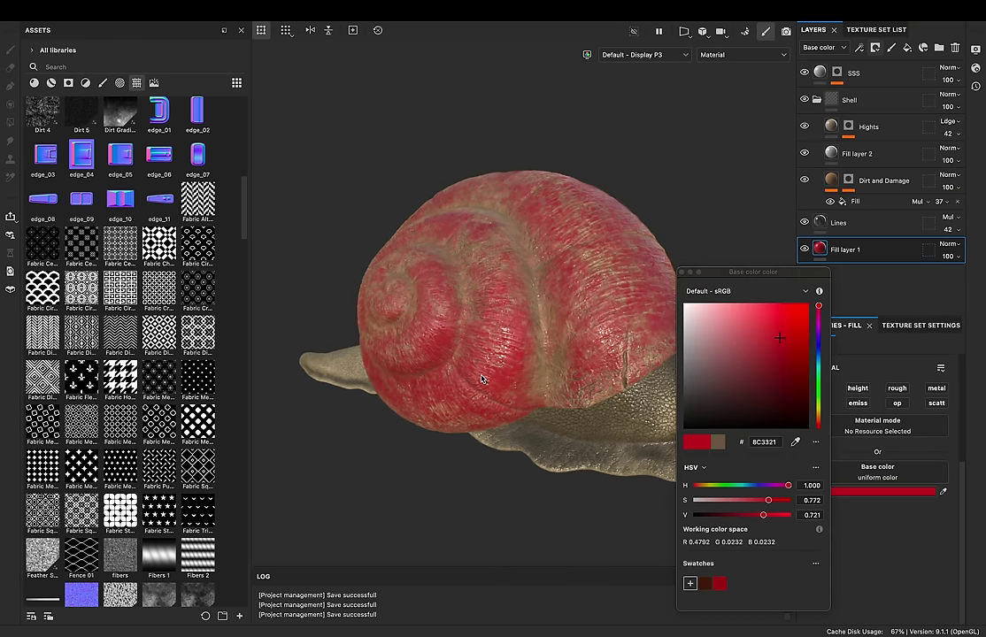
{"action": "key", "text": "ctrl+z"}
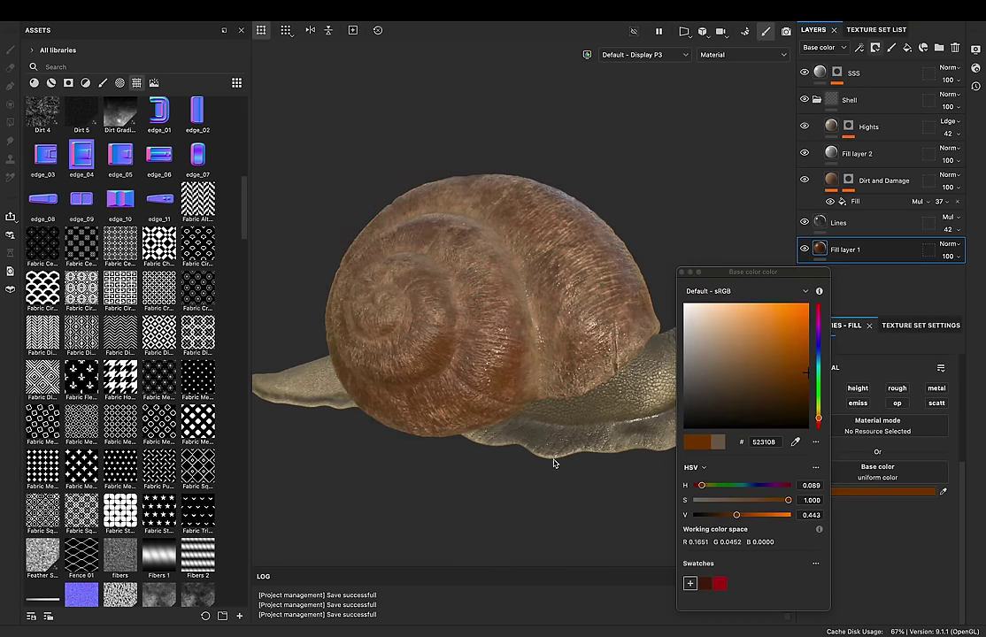
{"action": "left_click", "coordinate": [682, 271]}
Step: Adjust the grunge fill's Balance and set Dirt and Damage opacity to 60
{"action": "left_click", "coordinate": [855, 201]}
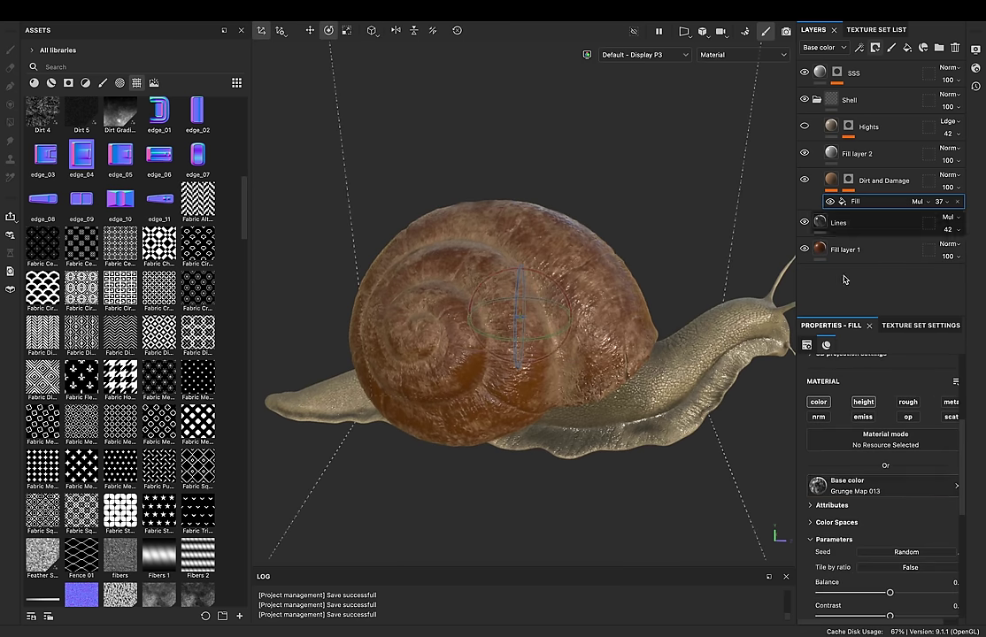
{"action": "scroll", "coordinate": [885, 531], "scroll_direction": "down", "scroll_amount": 1}
{"action": "mouse_move", "coordinate": [889, 585]}
{"action": "left_mouse_down"}
{"action": "mouse_move", "coordinate": [921, 582]}
{"action": "mouse_move", "coordinate": [854, 585]}
{"action": "left_mouse_up"}
{"action": "scroll", "coordinate": [855, 599], "scroll_direction": "down", "scroll_amount": 1}
{"action": "mouse_move", "coordinate": [576, 355]}
{"action": "left_mouse_down", "text": "alt"}
{"action": "mouse_move", "coordinate": [532, 339]}
{"action": "mouse_move", "coordinate": [619, 337]}
{"action": "left_mouse_up", "text": "alt"}
Step: Set the Dirt generator's Dirt Level to 0.7 in the Dirt and Damage mask
{"action": "left_click", "coordinate": [848, 181]}
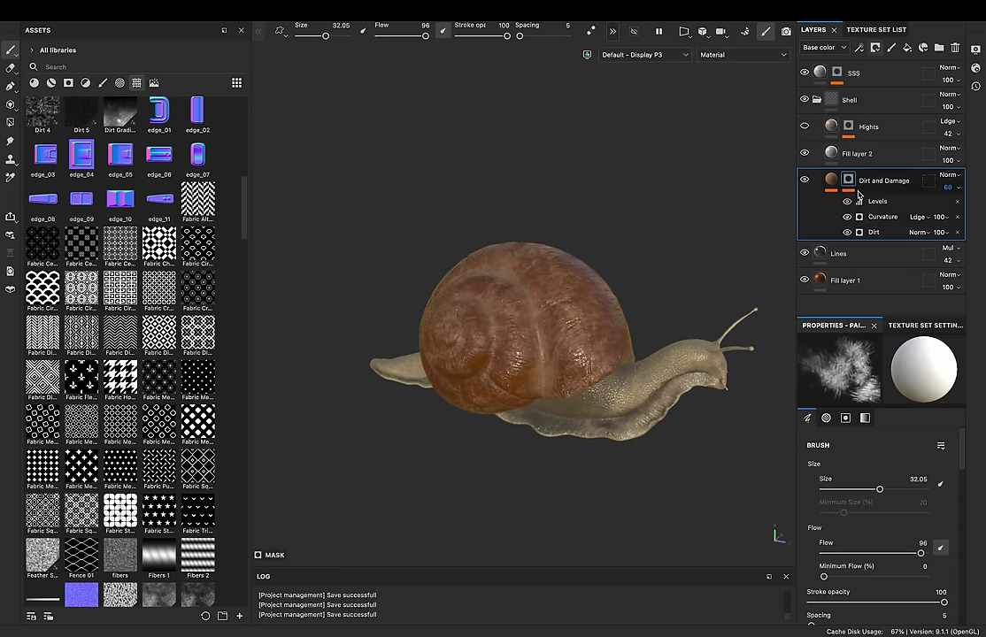
{"action": "left_click", "coordinate": [871, 232]}
{"action": "mouse_move", "coordinate": [892, 480]}
{"action": "left_mouse_down"}
{"action": "mouse_move", "coordinate": [868, 480]}
{"action": "mouse_move", "coordinate": [908, 480]}
{"action": "left_mouse_up"}
{"action": "left_click_drag", "start_coordinate": [568, 341], "coordinate": [704, 275], "text": "alt"}
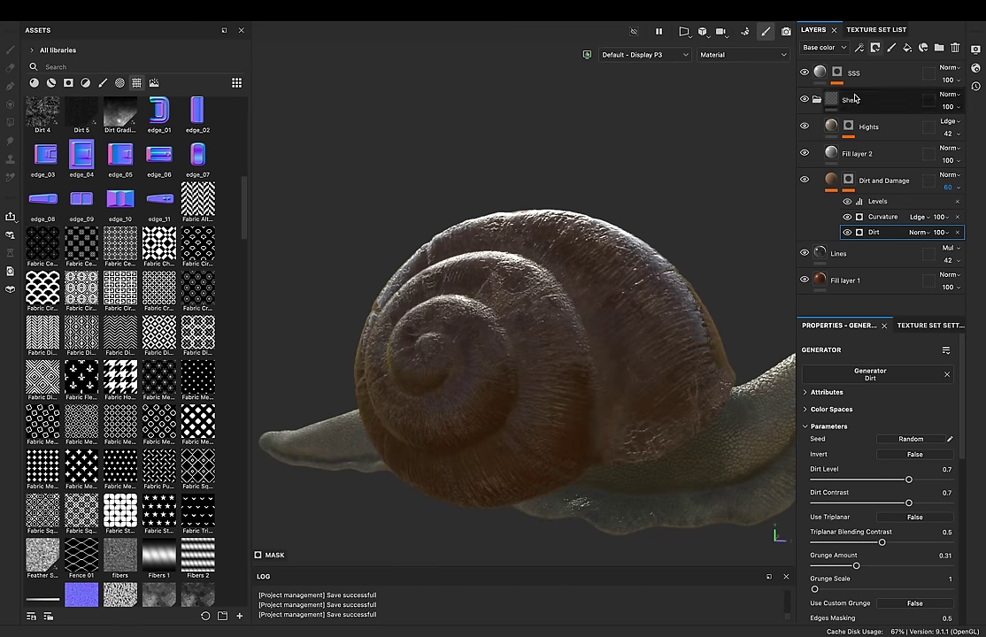
{"action": "left_click", "coordinate": [824, 156]}
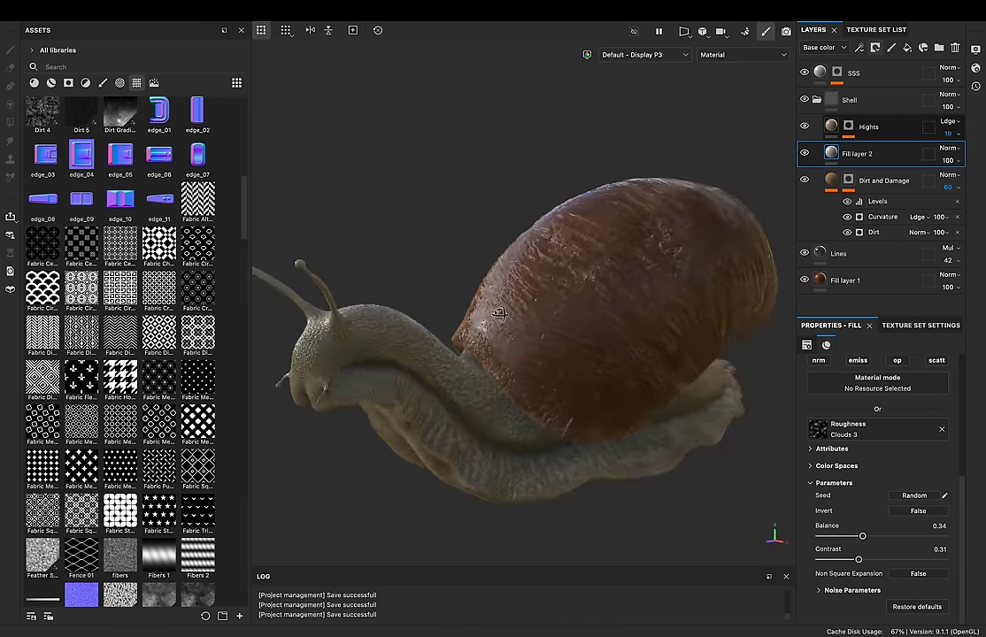
{"action": "left_click", "coordinate": [819, 256]}
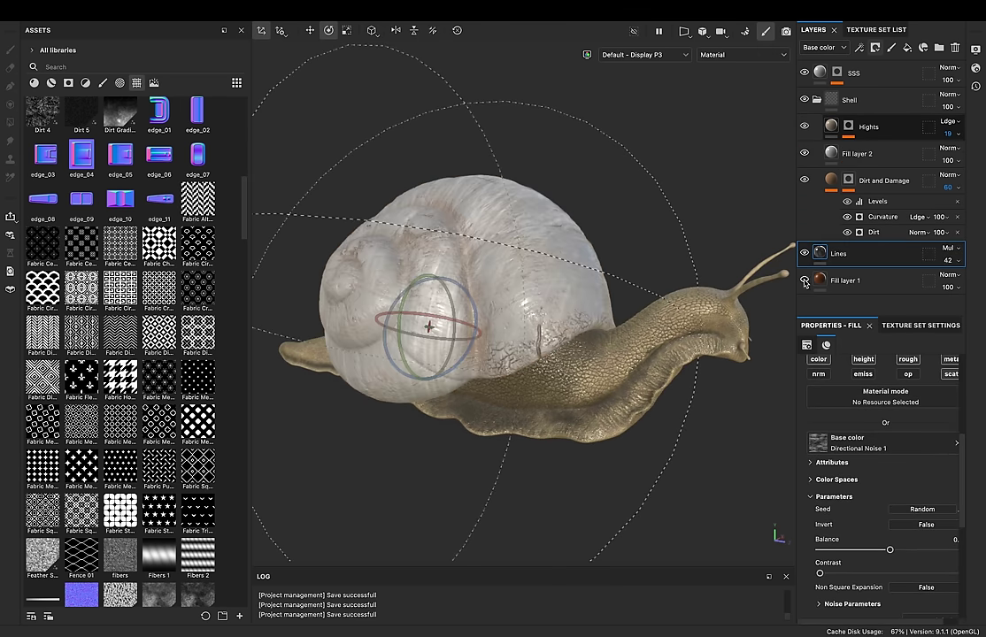
Step: Try adding a dirt generator to Fill layer 1, then undo it
{"action": "left_click", "coordinate": [832, 280]}
{"action": "left_click_drag", "start_coordinate": [588, 224], "coordinate": [708, 257], "text": "alt"}
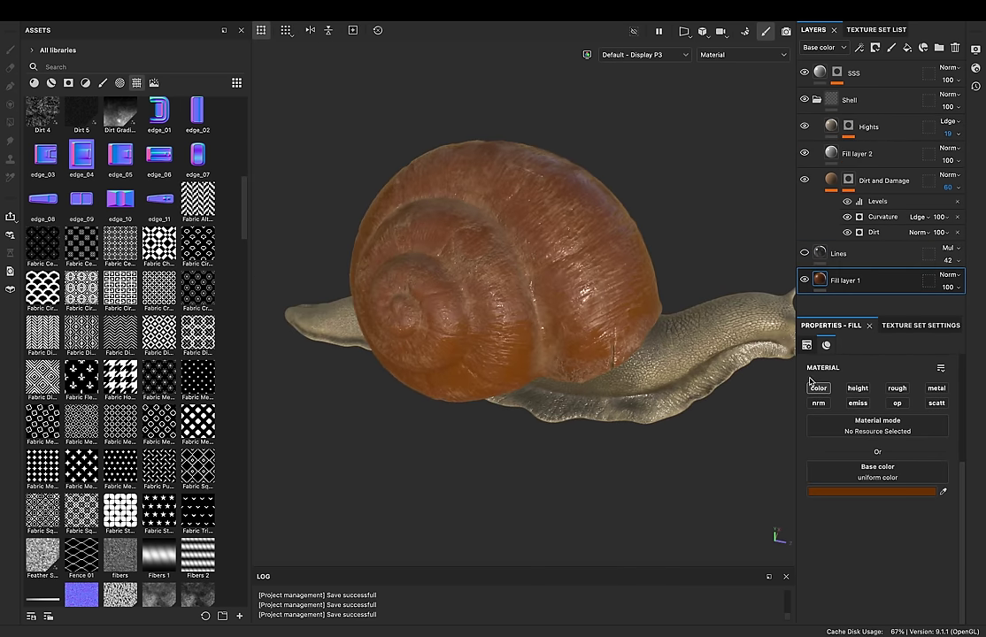
{"action": "right_click", "coordinate": [863, 280]}
{"action": "left_click", "coordinate": [855, 421]}
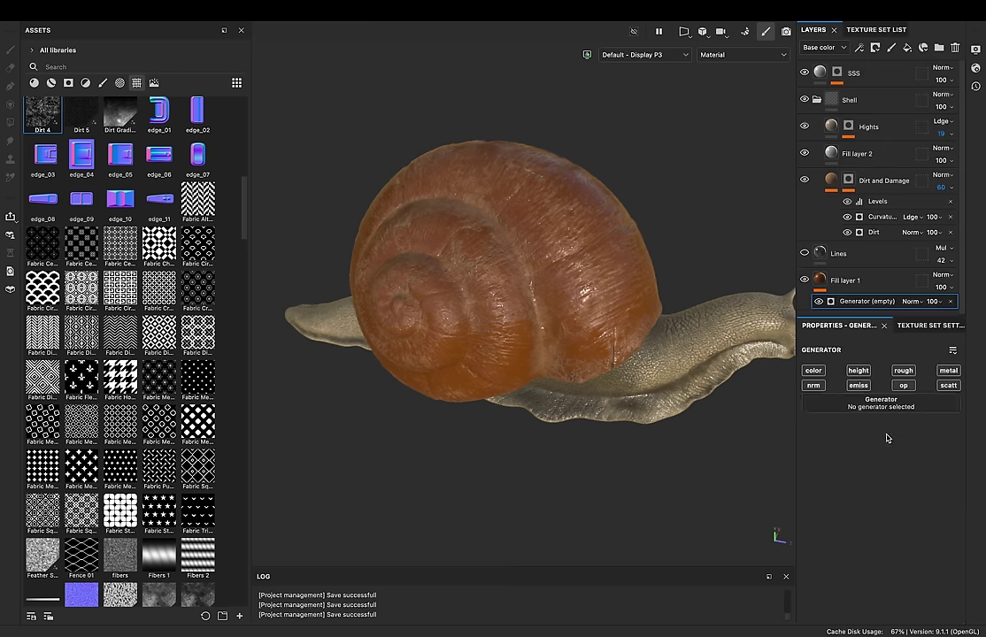
{"action": "left_click", "coordinate": [881, 405]}
{"action": "type", "text": "d"}
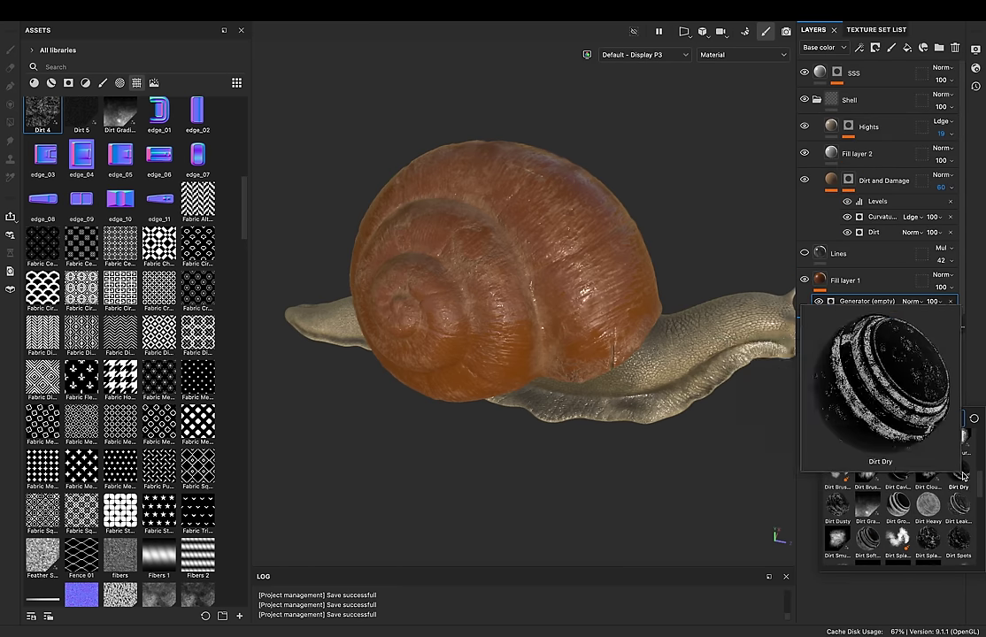
{"action": "left_click", "coordinate": [837, 443]}
{"action": "left_click", "coordinate": [880, 414]}
{"action": "key", "text": "ctrl+z"}
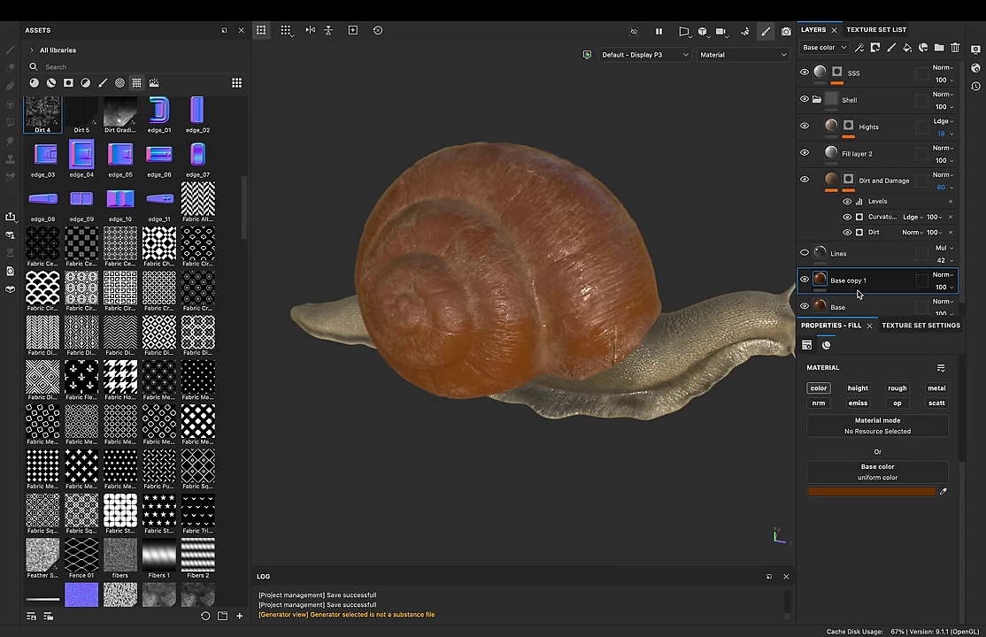
Step: Mask Base copy 1 with a Dripping Rust fill, reducing rust spreading and tiling
{"action": "left_click", "coordinate": [870, 493]}
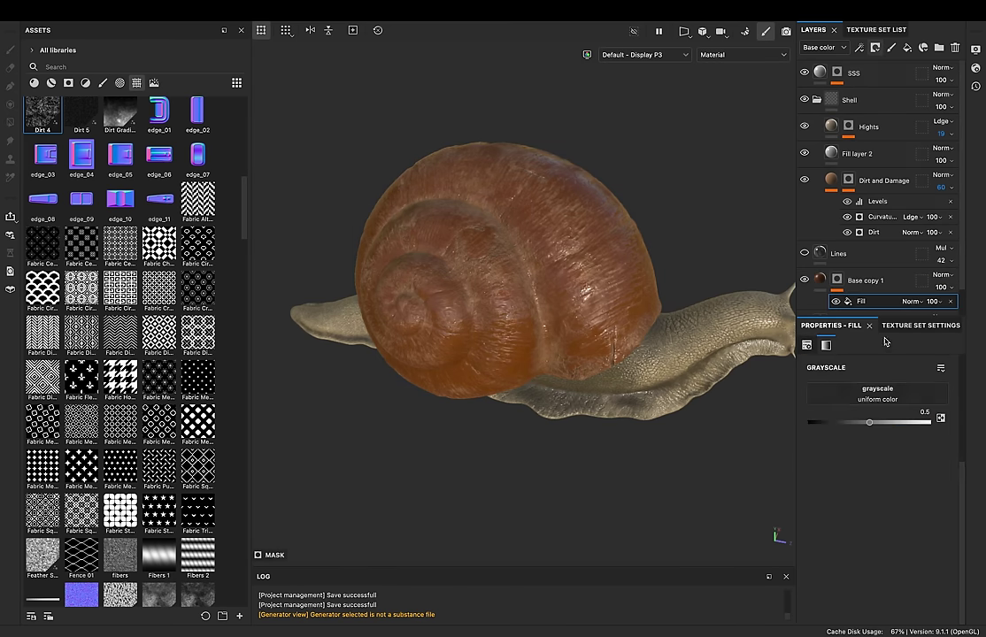
{"action": "left_click", "coordinate": [876, 391]}
{"action": "type", "text": "drip"}
{"action": "left_click", "coordinate": [886, 501]}
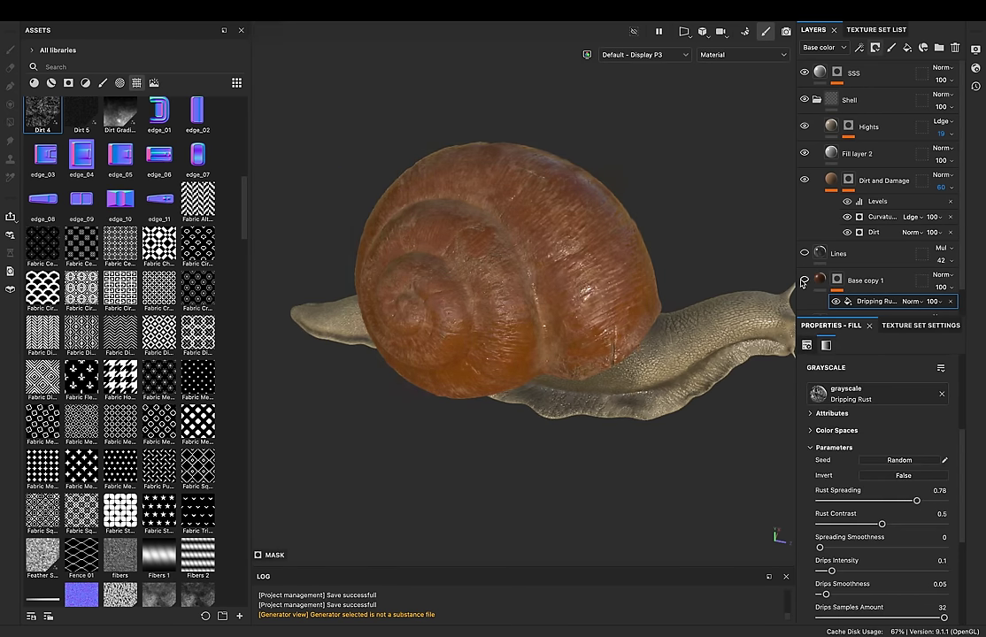
{"action": "left_click_drag", "start_coordinate": [512, 340], "coordinate": [629, 330], "text": "alt"}
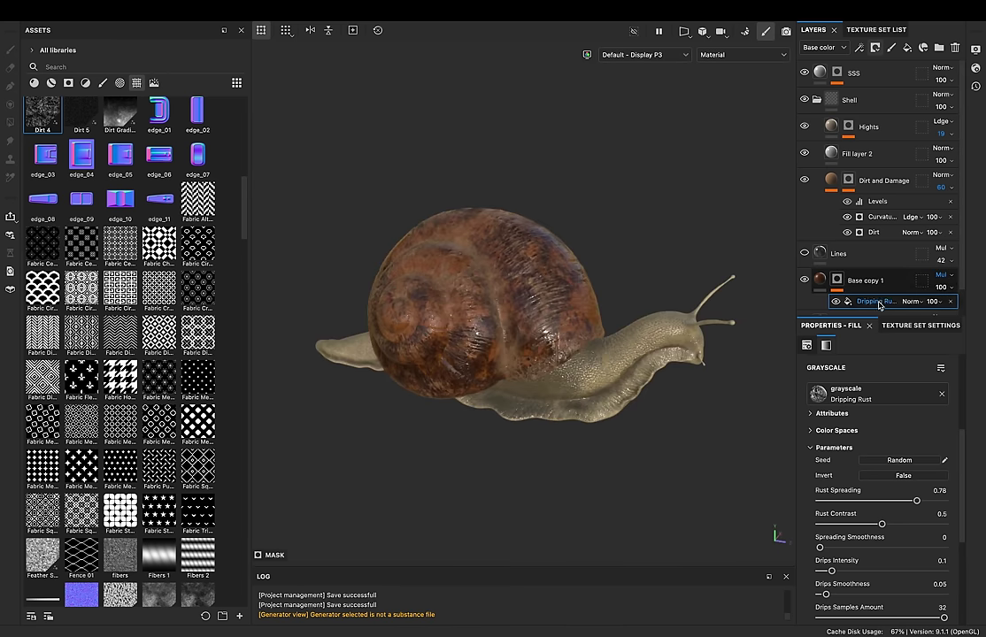
{"action": "left_click_drag", "start_coordinate": [917, 502], "coordinate": [895, 503]}
{"action": "scroll", "coordinate": [904, 443], "scroll_direction": "up", "scroll_amount": 5}
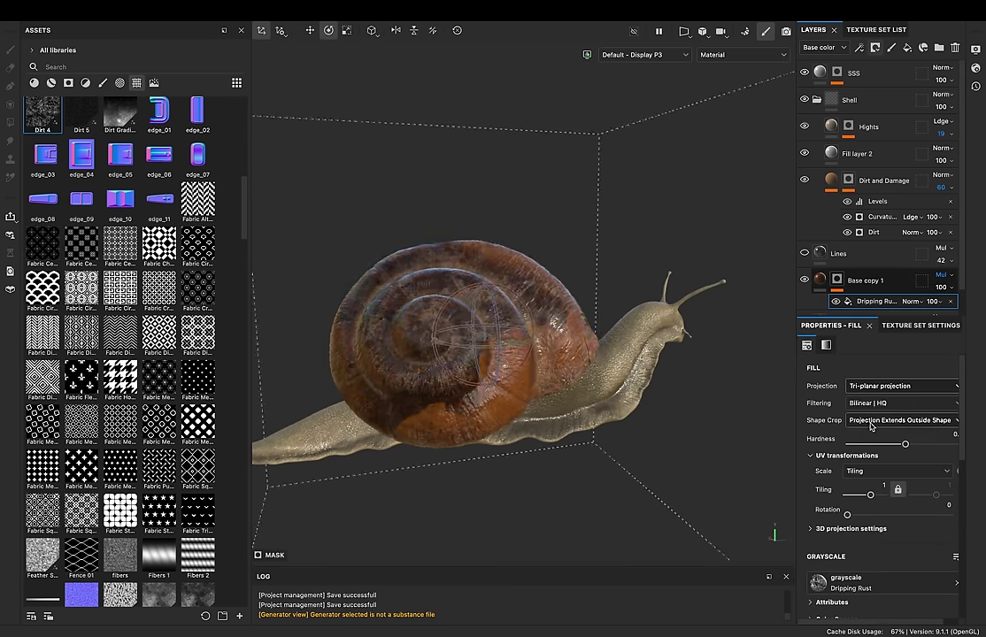
{"action": "left_click_drag", "start_coordinate": [870, 495], "coordinate": [861, 496]}
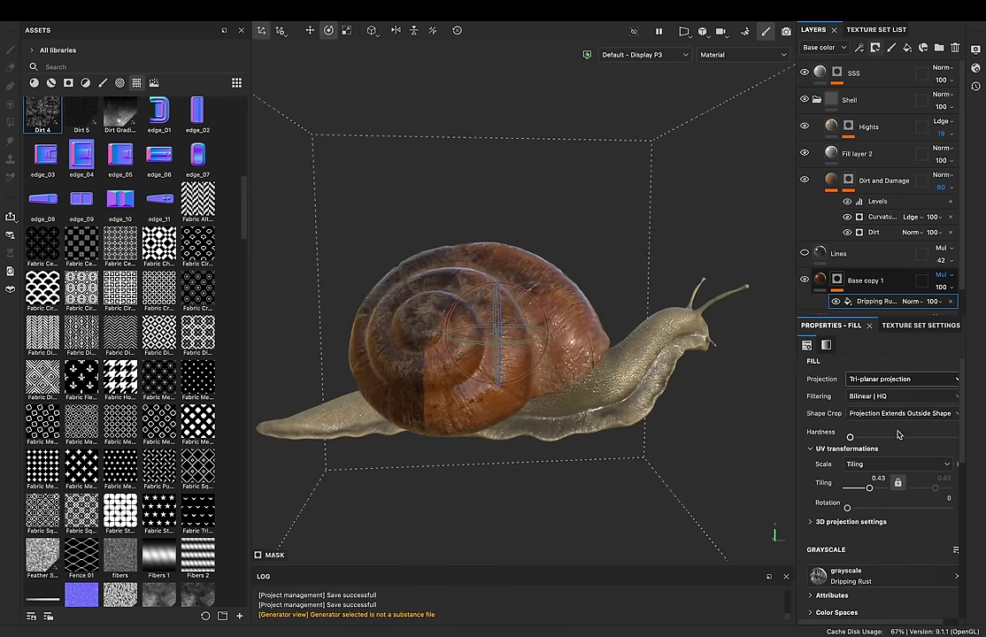
Step: Add a Dripping Rust generator with Drips Intensity 0.78, smoother drips, and a paint layer
{"action": "right_click", "coordinate": [877, 301]}
{"action": "left_click", "coordinate": [872, 371]}
{"action": "left_click", "coordinate": [876, 376]}
{"action": "type", "text": "dir"}
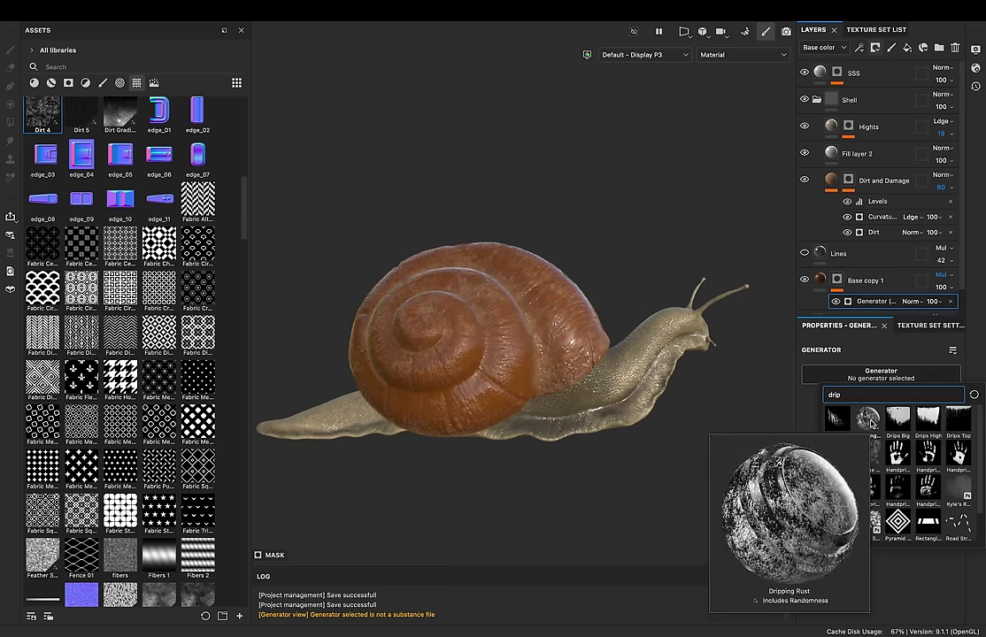
{"action": "left_click", "coordinate": [912, 482]}
{"action": "left_click_drag", "start_coordinate": [865, 551], "coordinate": [920, 550]}
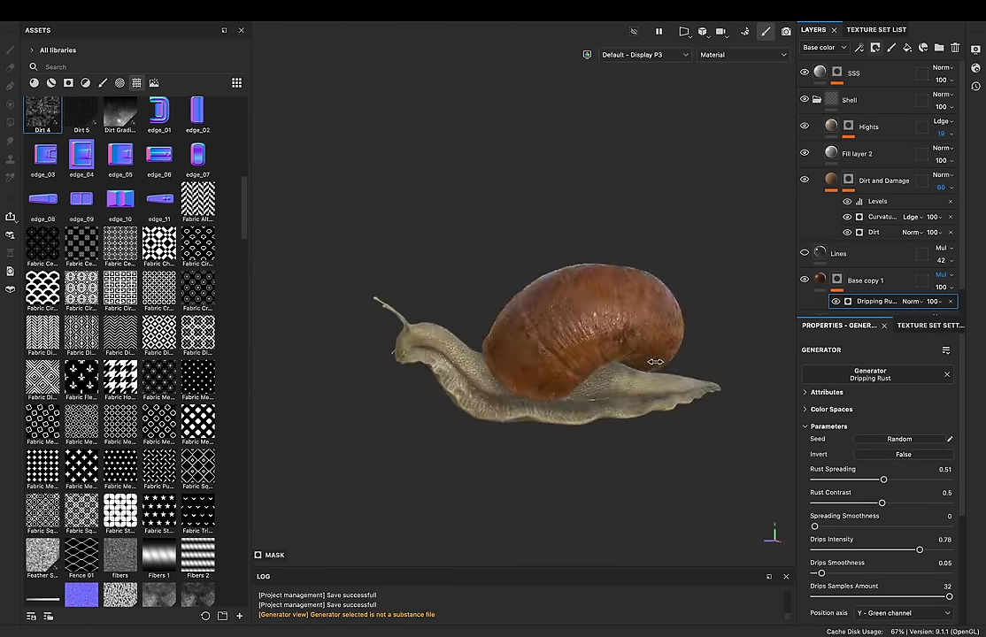
{"action": "left_click_drag", "start_coordinate": [656, 359], "coordinate": [480, 358], "text": "alt"}
{"action": "left_click_drag", "start_coordinate": [821, 574], "coordinate": [837, 575]}
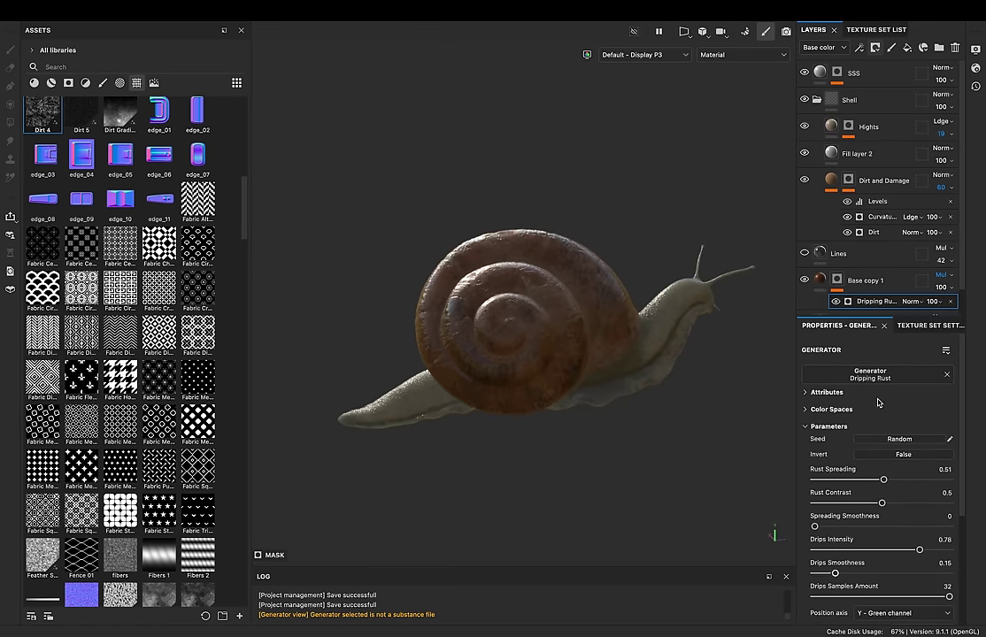
{"action": "left_click", "coordinate": [891, 47]}
{"action": "scroll", "coordinate": [464, 378], "scroll_direction": "up", "scroll_amount": 5}
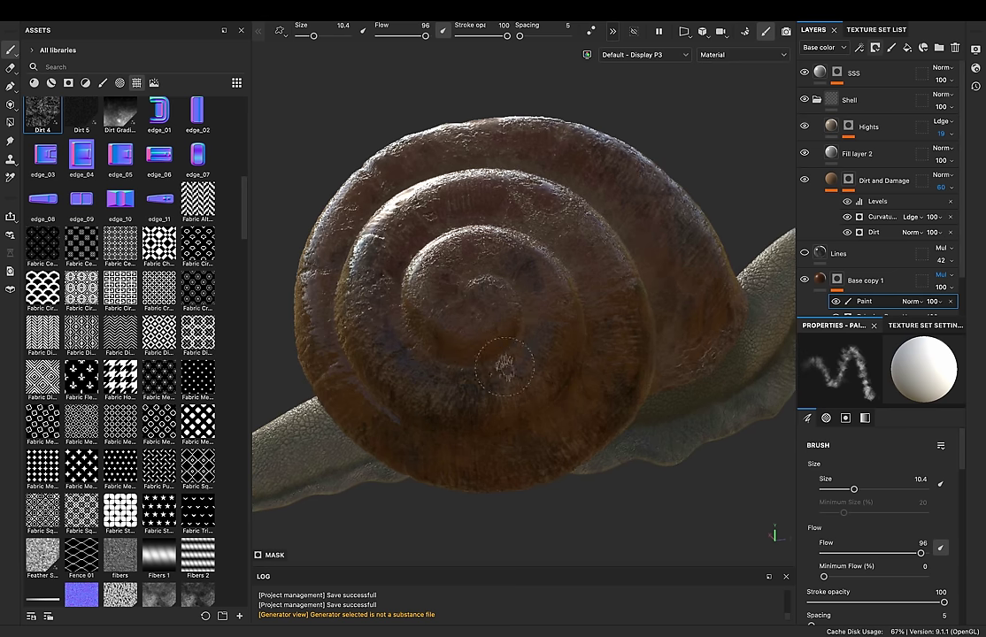
Step: Paint weathering strokes over the shell's sides and front, adjusting brush size
{"action": "scroll", "coordinate": [510, 361], "scroll_direction": "down", "scroll_amount": 3}
{"action": "left_click_drag", "start_coordinate": [451, 407], "coordinate": [336, 399], "text": "alt"}
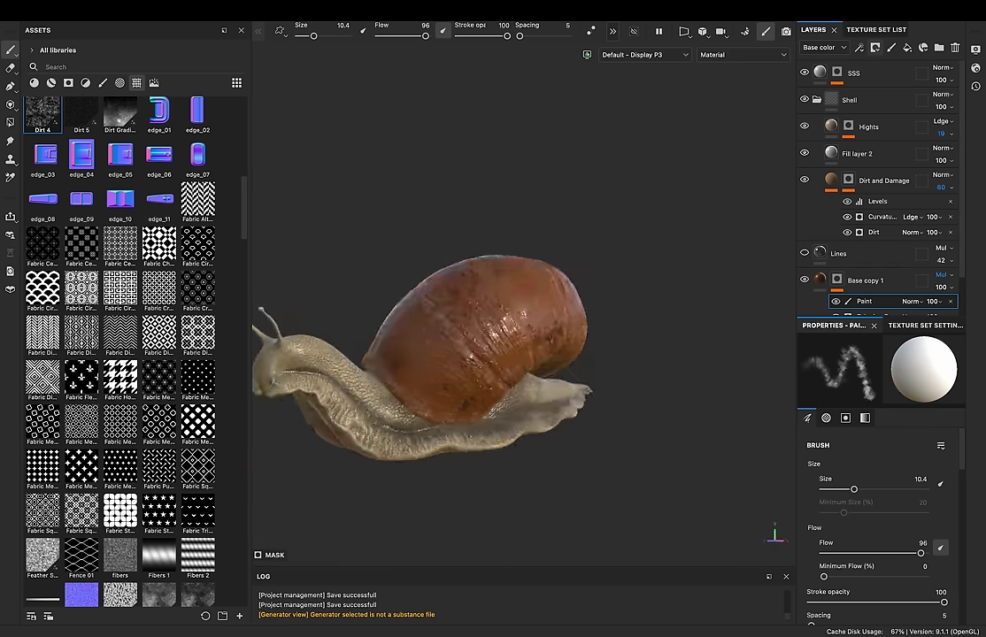
{"action": "right_click_drag", "start_coordinate": [336, 399], "coordinate": [381, 398], "text": "ctrl"}
{"action": "left_click_drag", "start_coordinate": [381, 398], "coordinate": [404, 351], "text": "alt"}
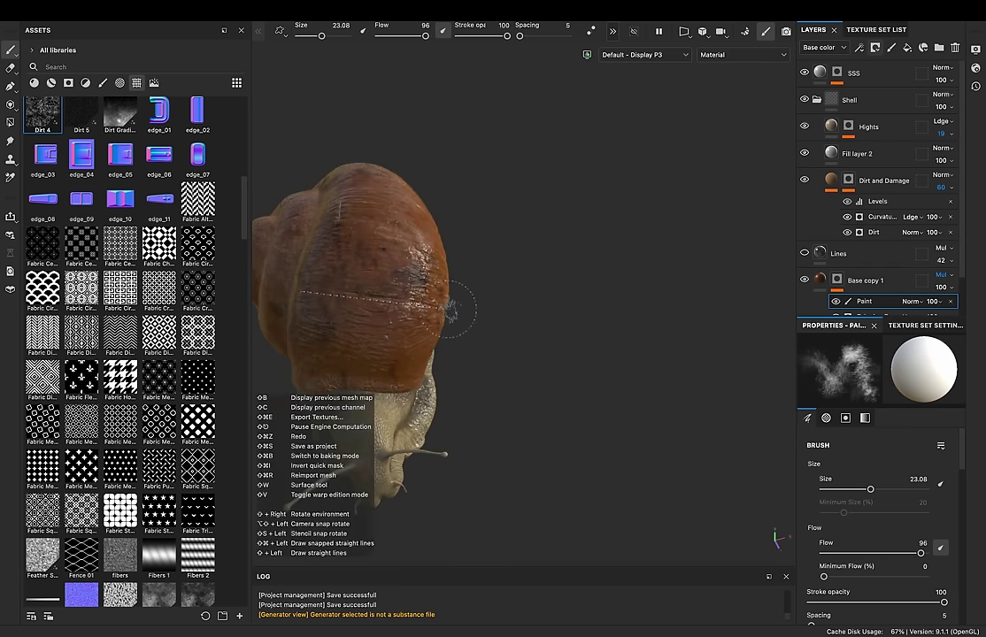
{"action": "mouse_move", "coordinate": [338, 365]}
{"action": "left_mouse_down", "text": "alt"}
{"action": "mouse_move", "coordinate": [478, 374]}
{"action": "mouse_move", "coordinate": [478, 266]}
{"action": "left_mouse_up", "text": "alt"}
{"action": "right_click_drag", "start_coordinate": [478, 266], "coordinate": [483, 232], "text": "ctrl"}
{"action": "mouse_move", "coordinate": [483, 232]}
{"action": "left_mouse_down", "text": "alt"}
{"action": "mouse_move", "coordinate": [501, 158]}
{"action": "mouse_move", "coordinate": [469, 140]}
{"action": "mouse_move", "coordinate": [499, 318]}
{"action": "mouse_move", "coordinate": [411, 398]}
{"action": "mouse_move", "coordinate": [352, 407]}
{"action": "mouse_move", "coordinate": [478, 389]}
{"action": "mouse_move", "coordinate": [509, 372]}
{"action": "mouse_move", "coordinate": [596, 381]}
{"action": "mouse_move", "coordinate": [567, 354]}
{"action": "left_mouse_up", "text": "alt"}
{"action": "scroll", "coordinate": [548, 336], "scroll_direction": "up", "scroll_amount": 5}
{"action": "right_click_drag", "start_coordinate": [549, 337], "coordinate": [528, 319], "text": "ctrl"}
Step: Paint the shell's underside with the brush enlarged to about 55
{"action": "left_click_drag", "start_coordinate": [529, 294], "coordinate": [567, 390], "text": "alt"}
{"action": "scroll", "coordinate": [573, 245], "scroll_direction": "down", "scroll_amount": 5}
{"action": "scroll", "coordinate": [567, 248], "scroll_direction": "down", "scroll_amount": 2}
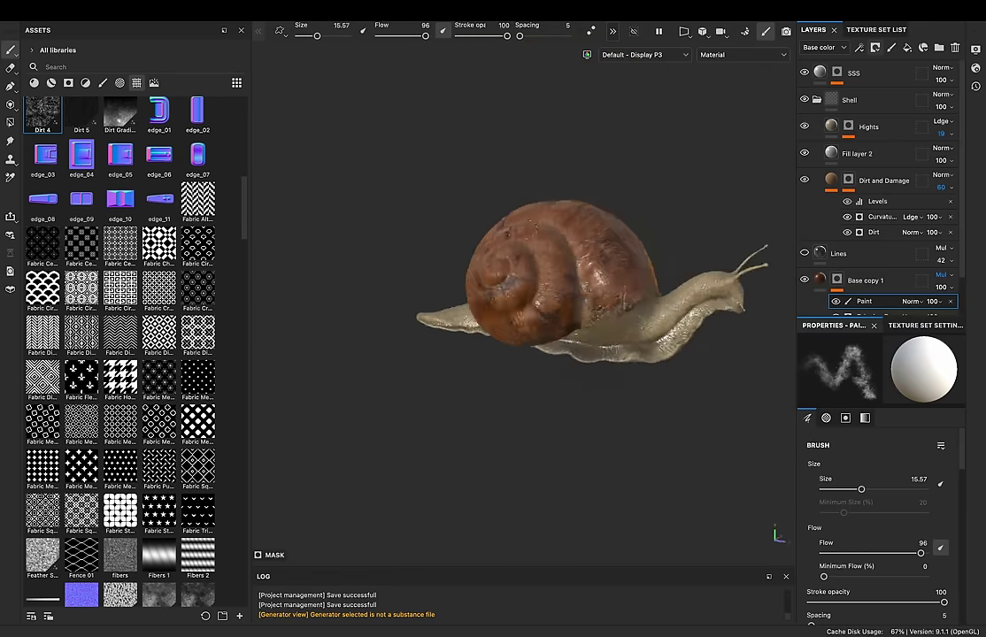
{"action": "scroll", "coordinate": [548, 247], "scroll_direction": "up", "scroll_amount": 4}
{"action": "scroll", "coordinate": [531, 248], "scroll_direction": "up", "scroll_amount": 3}
{"action": "scroll", "coordinate": [531, 266], "scroll_direction": "down", "scroll_amount": 2}
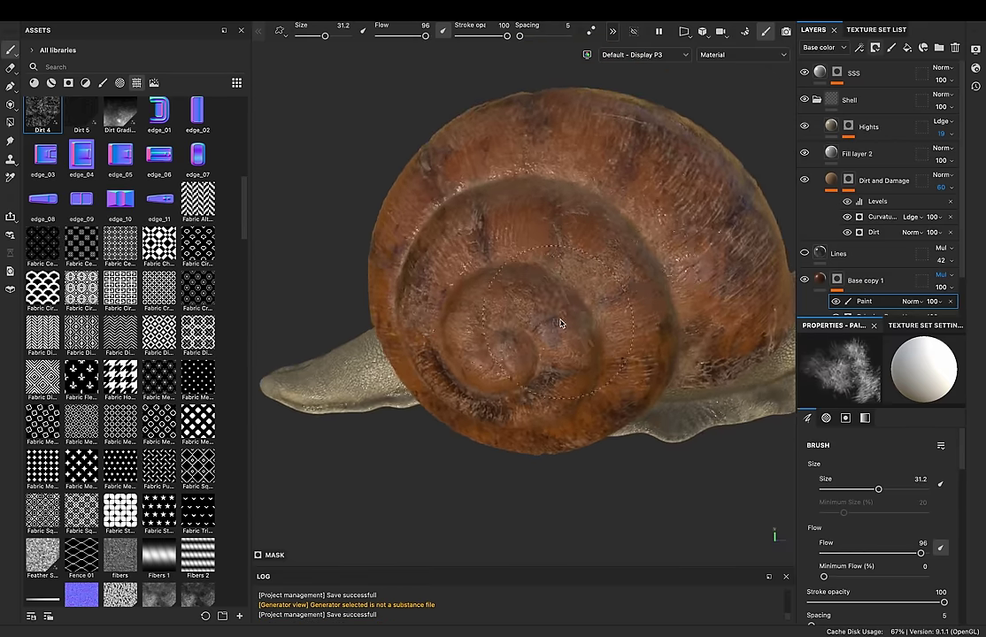
{"action": "scroll", "coordinate": [531, 265], "scroll_direction": "down", "scroll_amount": 3}
{"action": "right_click_drag", "start_coordinate": [531, 266], "coordinate": [584, 265], "text": "ctrl"}
Step: Finish painting across the whole snail and bring up the Export textures dialog
{"action": "mouse_move", "coordinate": [531, 265]}
{"action": "left_mouse_down", "text": "alt"}
{"action": "mouse_move", "coordinate": [518, 209]}
{"action": "mouse_move", "coordinate": [705, 276]}
{"action": "mouse_move", "coordinate": [583, 310]}
{"action": "mouse_move", "coordinate": [528, 149]}
{"action": "mouse_move", "coordinate": [527, 251]}
{"action": "mouse_move", "coordinate": [505, 265]}
{"action": "mouse_move", "coordinate": [574, 208]}
{"action": "left_mouse_up", "text": "alt"}
{"action": "scroll", "coordinate": [504, 265], "scroll_direction": "down", "scroll_amount": 2}
{"action": "scroll", "coordinate": [531, 257], "scroll_direction": "up", "scroll_amount": 5}
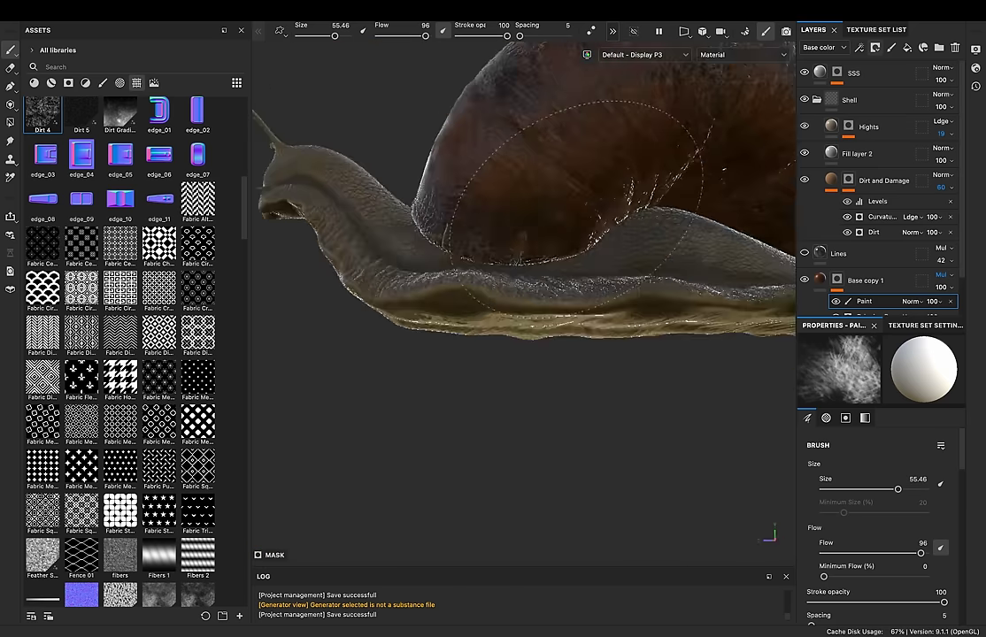
{"action": "scroll", "coordinate": [584, 266], "scroll_direction": "down", "scroll_amount": 3}
{"action": "scroll", "coordinate": [639, 353], "scroll_direction": "down", "scroll_amount": 2}
{"action": "scroll", "coordinate": [642, 324], "scroll_direction": "up", "scroll_amount": 2}
{"action": "mouse_move", "coordinate": [642, 325]}
{"action": "left_mouse_down", "text": "alt"}
{"action": "mouse_move", "coordinate": [485, 418]}
{"action": "mouse_move", "coordinate": [715, 286]}
{"action": "left_mouse_up", "text": "alt"}
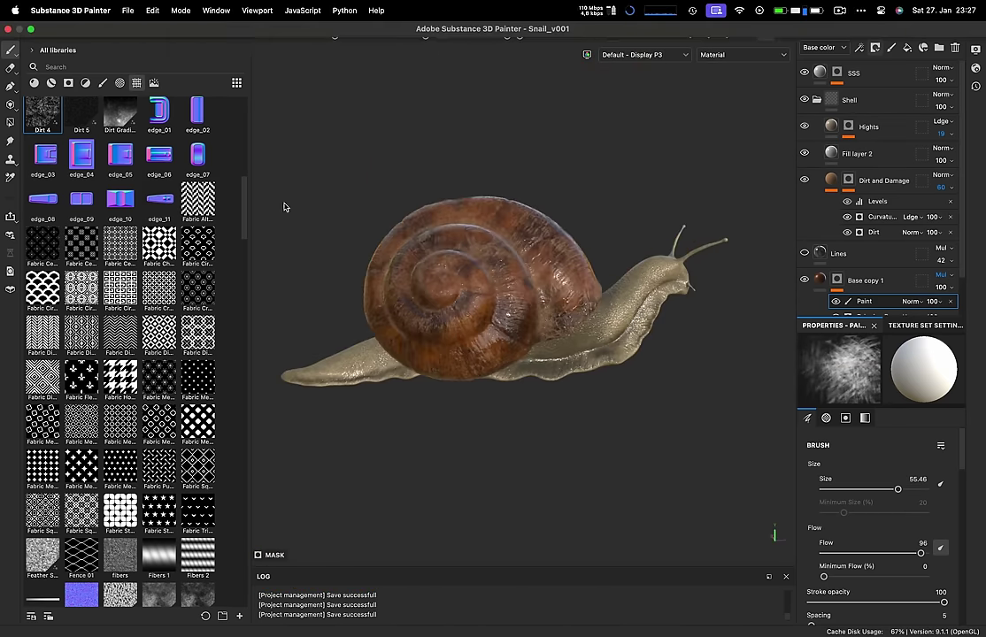
{"action": "key", "text": "ctrl+shift+e"}
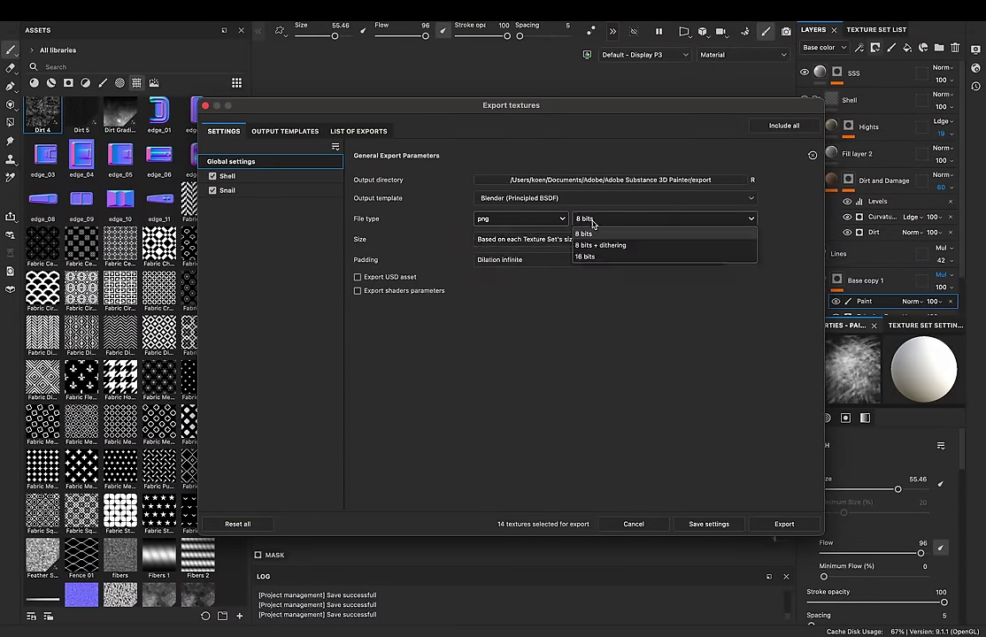
Step: Switch the bit depth to 16 bits and export the PNG textures at 8192
{"action": "key", "text": "Down"}
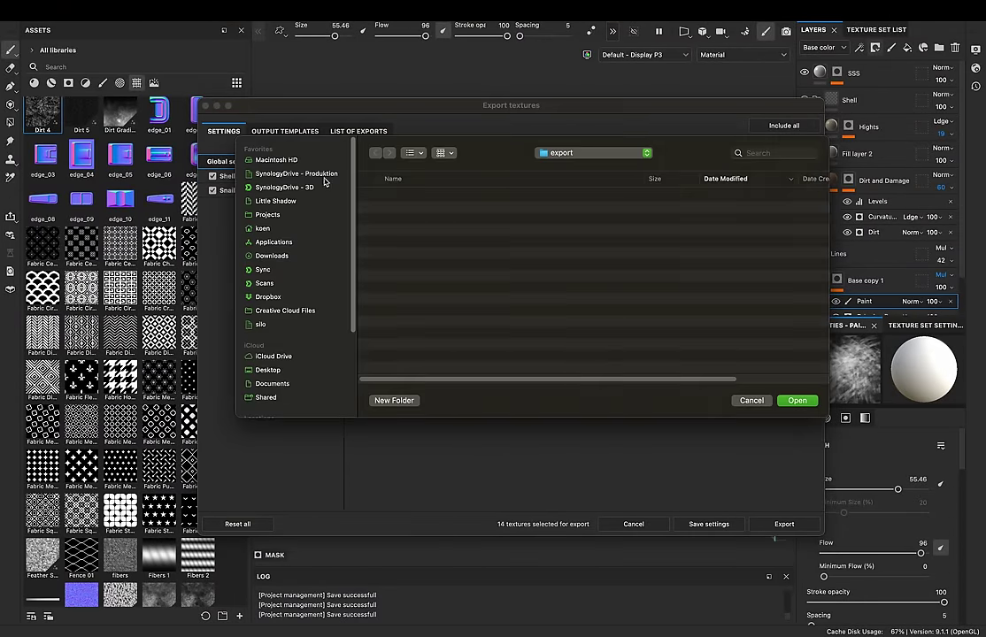
{"action": "left_click", "coordinate": [784, 524]}
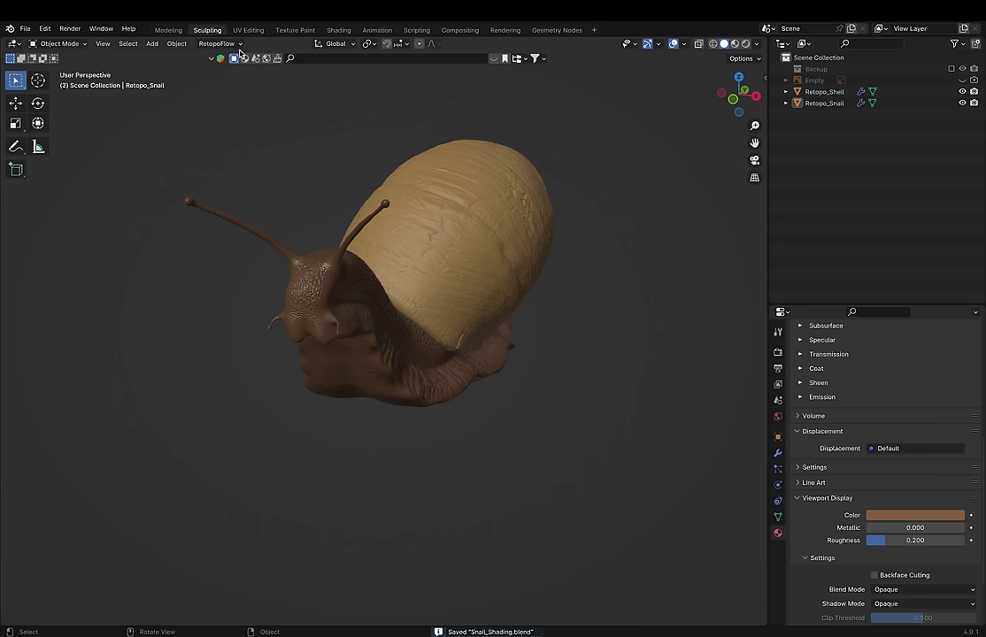
Step: In the Shading workspace, load the exported snail body texture maps via Principled setup
{"action": "left_click", "coordinate": [339, 31]}
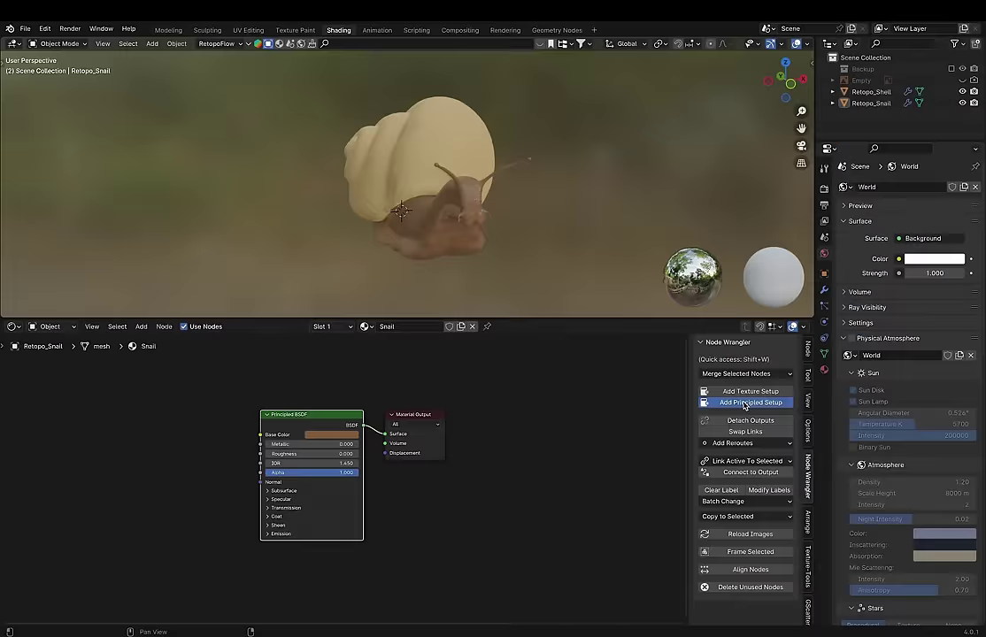
{"action": "left_click", "coordinate": [748, 403]}
{"action": "double_click", "coordinate": [277, 183]}
{"action": "left_click_drag", "start_coordinate": [292, 270], "coordinate": [337, 359]}
{"action": "key", "text": "Return"}
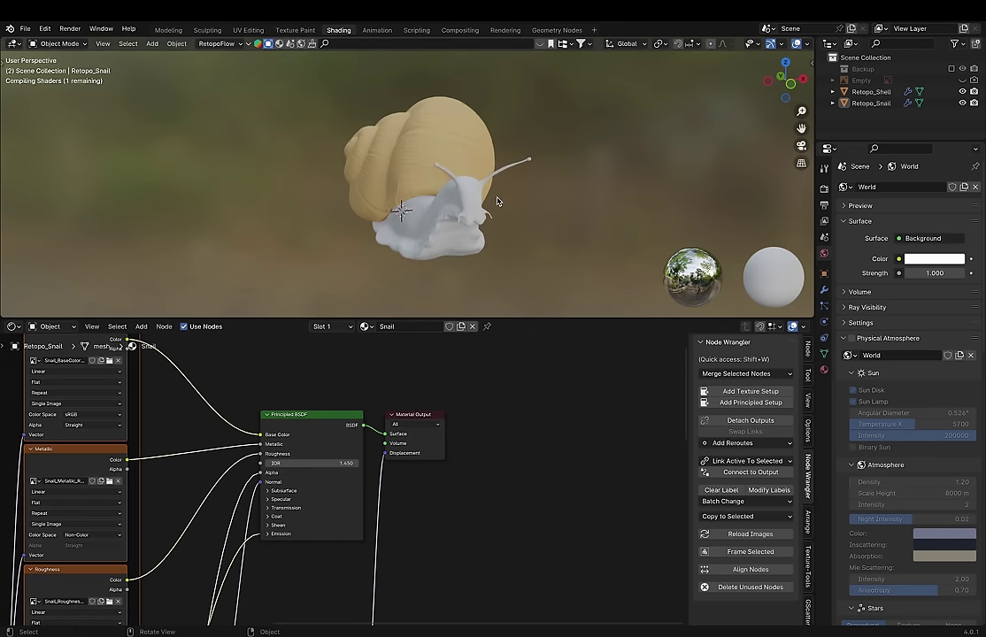
Step: Load the seven Shell texture maps into the shell's Principled BSDF and enlarge the 3D view
{"action": "mouse_move", "coordinate": [469, 212]}
{"action": "middle_mouse_down"}
{"action": "mouse_move", "coordinate": [484, 221]}
{"action": "mouse_move", "coordinate": [469, 229]}
{"action": "middle_mouse_up"}
{"action": "left_click", "coordinate": [566, 177]}
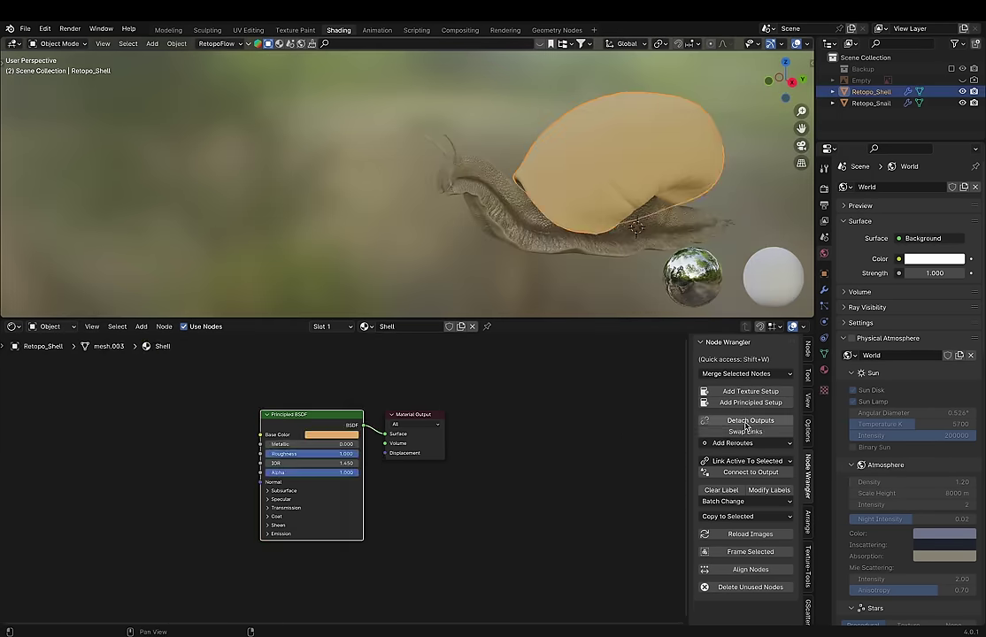
{"action": "left_click", "coordinate": [751, 402]}
{"action": "left_click_drag", "start_coordinate": [293, 183], "coordinate": [310, 254]}
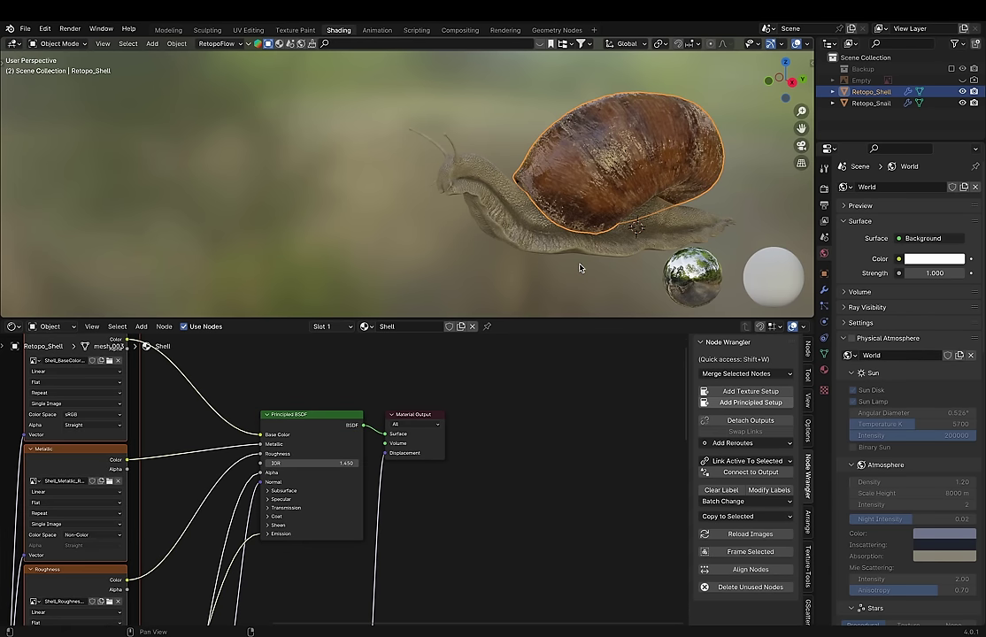
{"action": "middle_click_drag", "start_coordinate": [580, 268], "coordinate": [584, 314]}
{"action": "left_click_drag", "start_coordinate": [583, 319], "coordinate": [583, 474]}
{"action": "middle_click_drag", "start_coordinate": [531, 371], "coordinate": [671, 128]}
Step: Switch the viewport to Rendered shading lit by the Scene World
{"action": "left_click", "coordinate": [803, 43]}
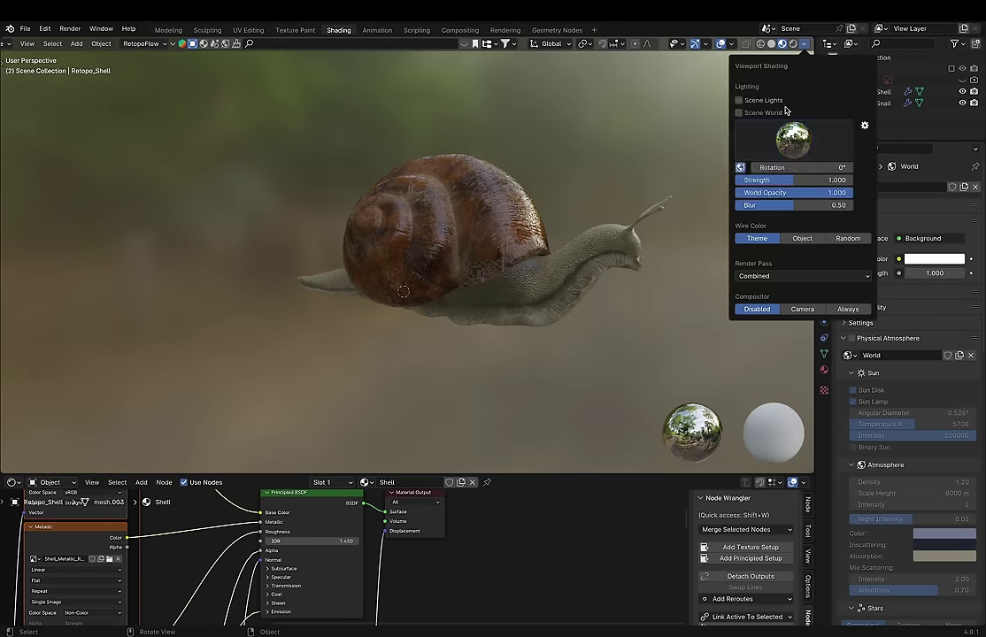
{"action": "left_click", "coordinate": [785, 111]}
{"action": "left_click", "coordinate": [531, 297]}
{"action": "mouse_move", "coordinate": [531, 297]}
{"action": "middle_mouse_down"}
{"action": "mouse_move", "coordinate": [484, 314]}
{"action": "mouse_move", "coordinate": [409, 221]}
{"action": "middle_mouse_up"}
{"action": "left_click", "coordinate": [792, 44]}
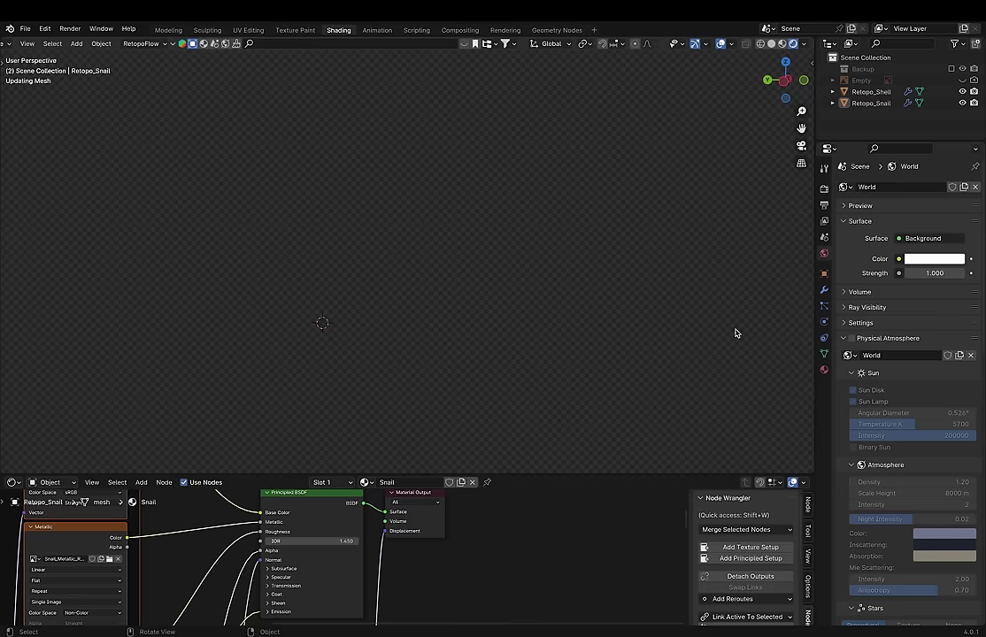
Step: Add an Environment Texture to the world and try a studio HDRI on the snail
{"action": "left_click", "coordinate": [899, 259]}
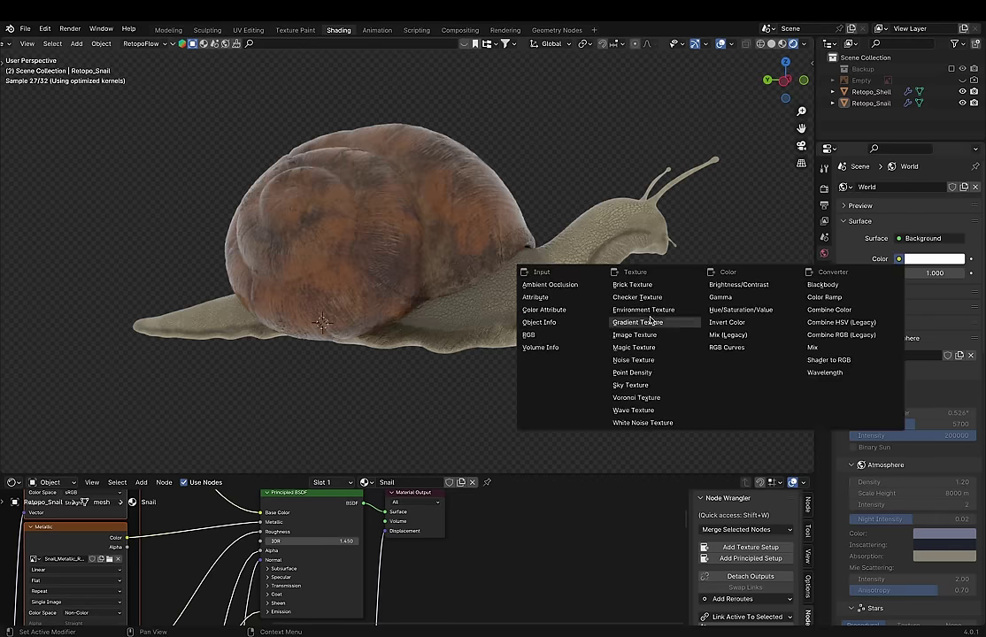
{"action": "left_click", "coordinate": [660, 315]}
{"action": "scroll", "coordinate": [890, 394], "scroll_direction": "down", "scroll_amount": 8}
{"action": "left_click", "coordinate": [909, 548]}
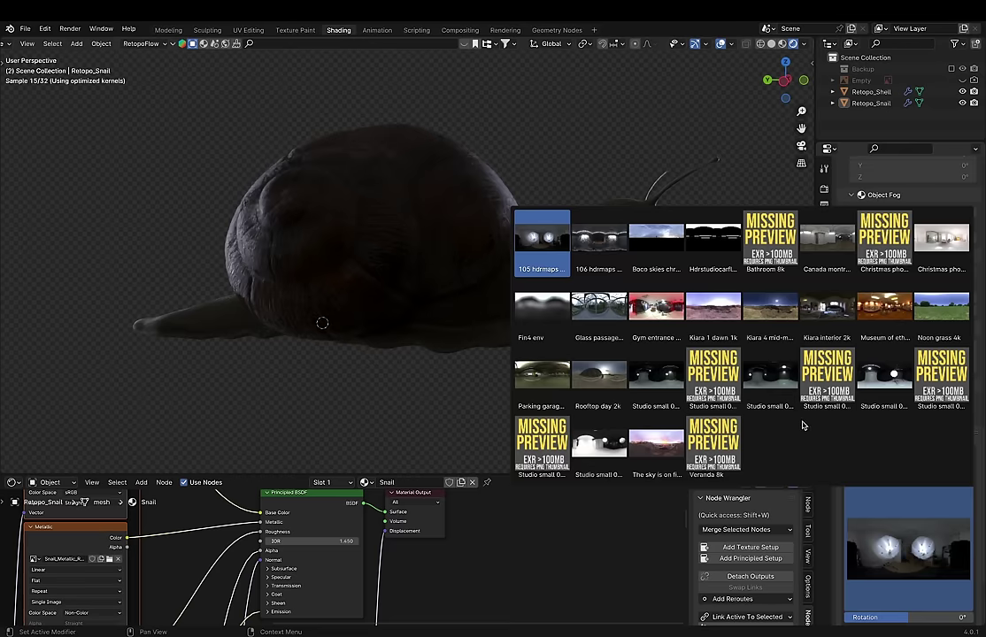
{"action": "left_click", "coordinate": [599, 384]}
{"action": "middle_click_drag", "start_coordinate": [443, 266], "coordinate": [354, 265]}
{"action": "middle_click_drag", "start_coordinate": [632, 275], "coordinate": [496, 337]}
Step: Try Noon grass 4k and Rooftop day 2k, then settle on Kiara 4 mid-morning and save
{"action": "left_click", "coordinate": [957, 561]}
{"action": "left_click", "coordinate": [941, 306]}
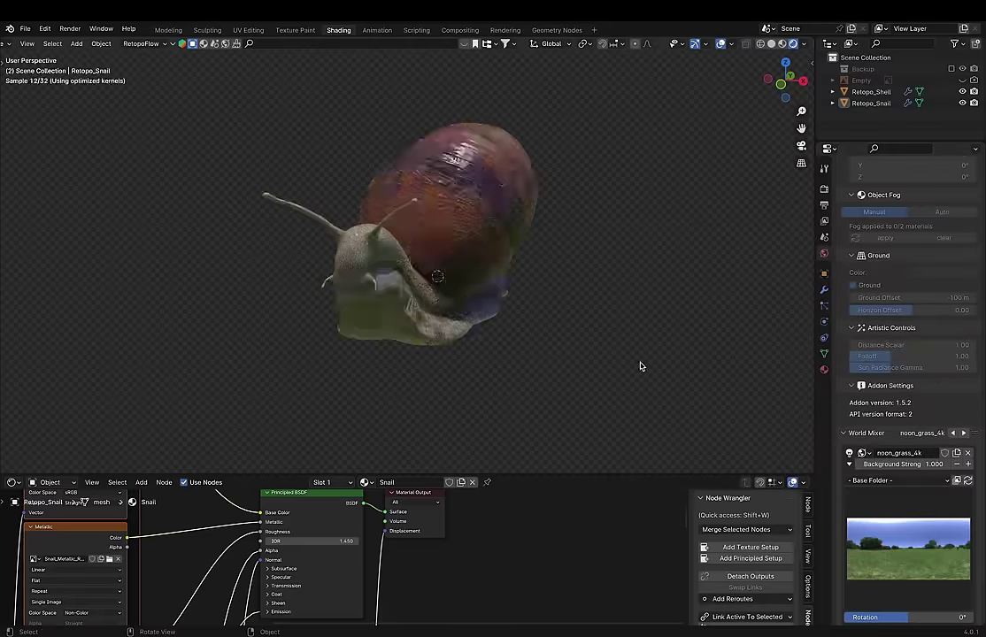
{"action": "left_click", "coordinate": [932, 549]}
{"action": "left_click", "coordinate": [598, 377]}
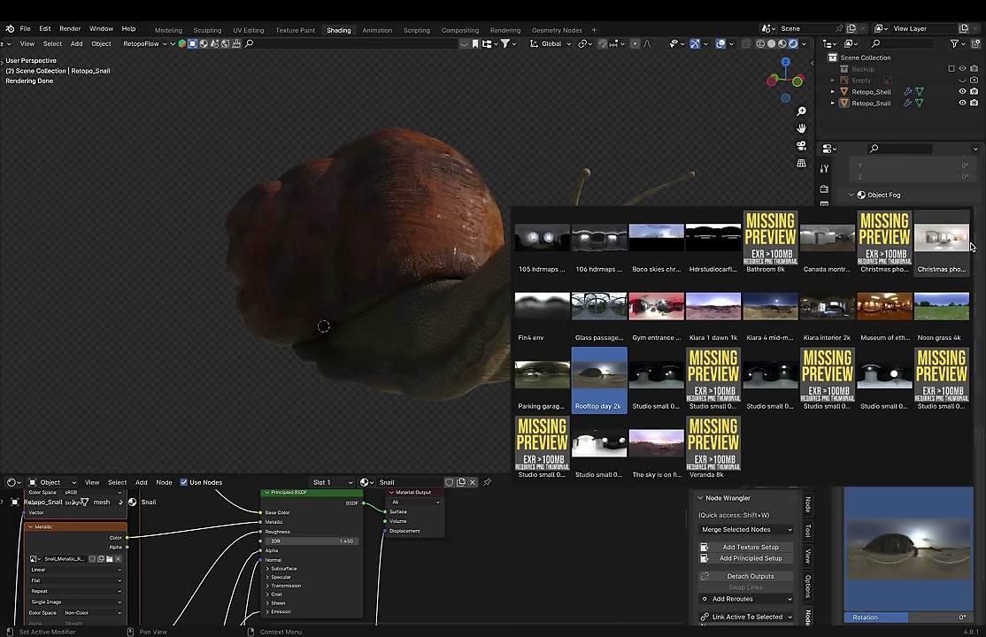
{"action": "left_click", "coordinate": [941, 239]}
{"action": "left_click", "coordinate": [908, 549]}
{"action": "left_click", "coordinate": [770, 305]}
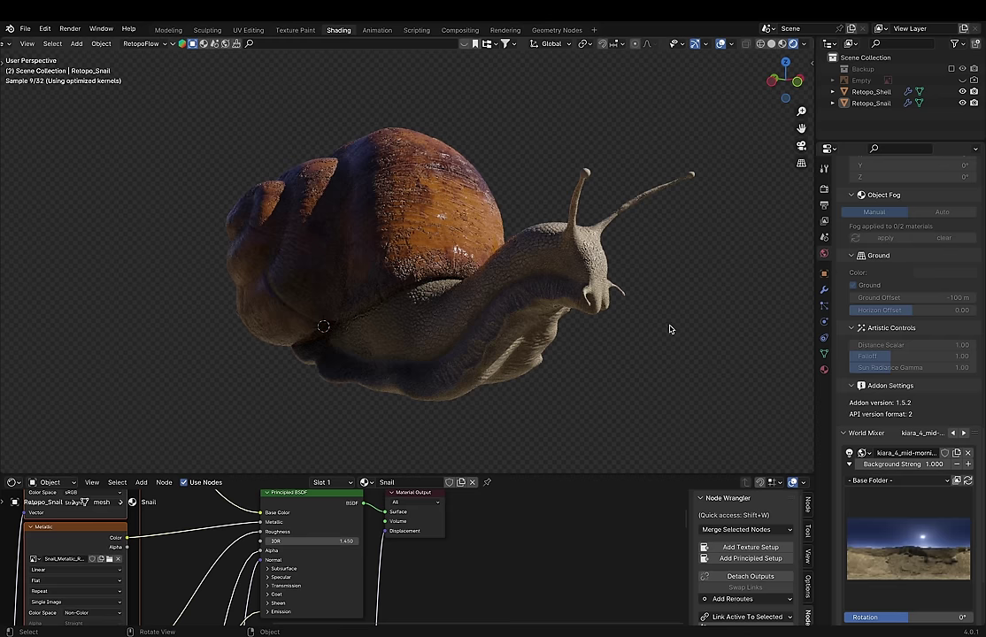
{"action": "key", "text": "ctrl+s"}
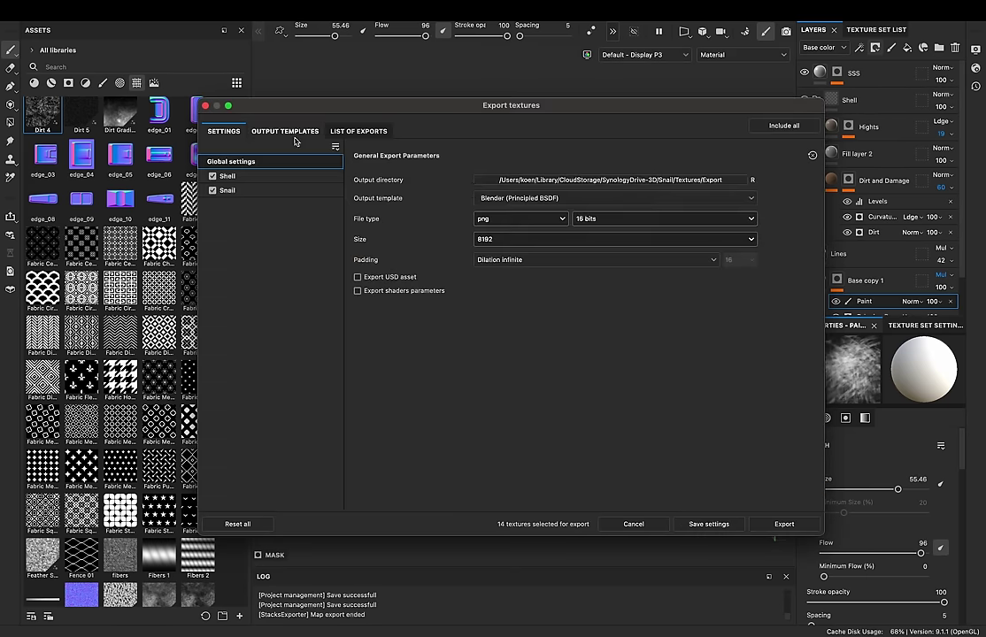
Step: Open the Output template list to check Blender (Principled BSDF) is selected
{"action": "left_click", "coordinate": [576, 198]}
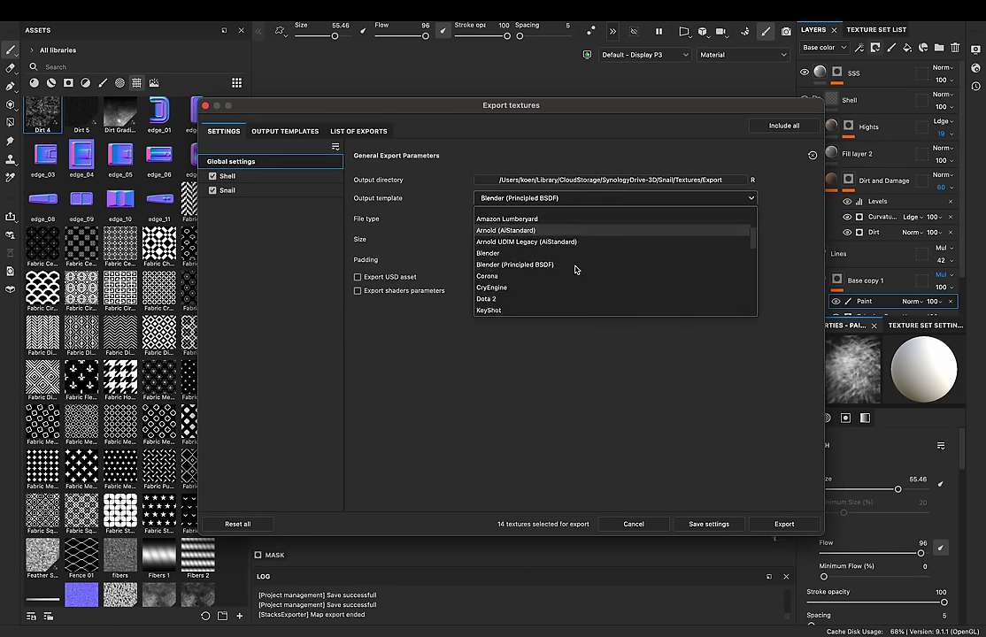
{"action": "scroll", "coordinate": [573, 268], "scroll_direction": "down", "scroll_amount": 2}
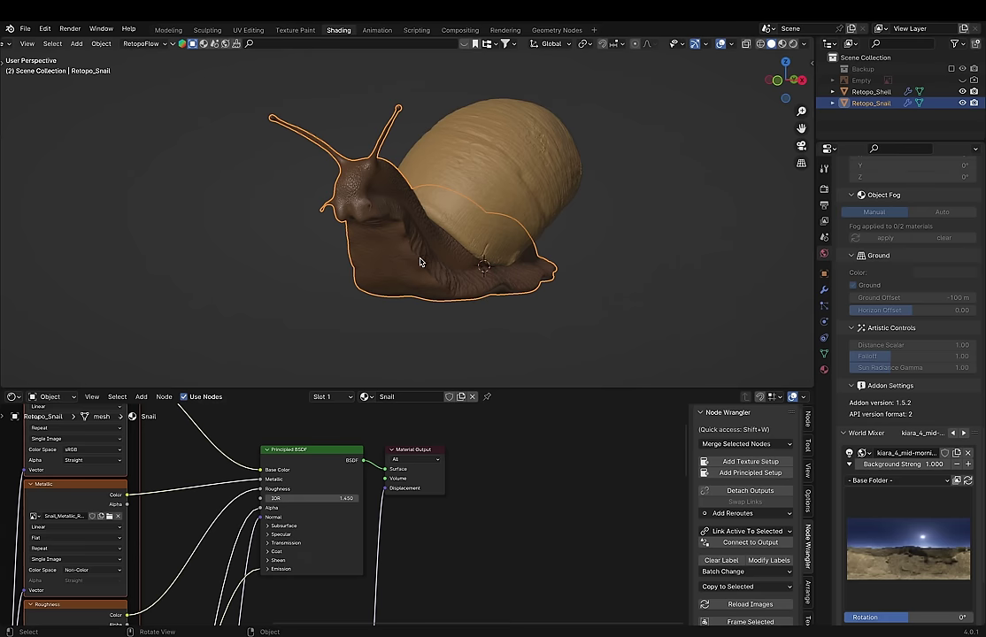
Step: Set the Simplify viewport Texture Limit to 2048 in Render Properties
{"action": "left_click", "coordinate": [824, 289]}
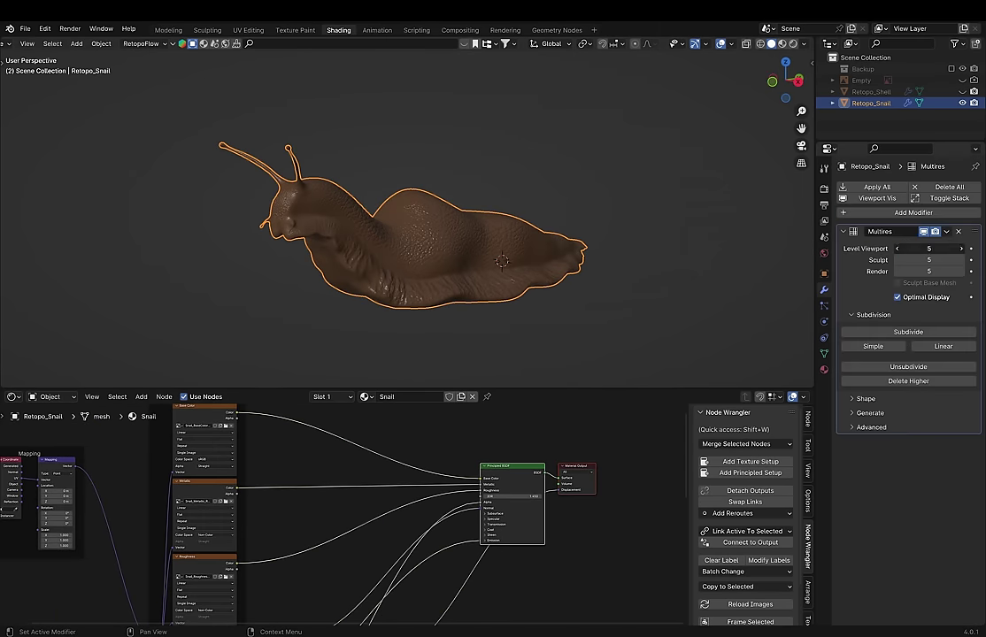
{"action": "left_click", "coordinate": [872, 91]}
{"action": "left_click", "coordinate": [824, 189]}
{"action": "scroll", "coordinate": [885, 496], "scroll_direction": "down", "scroll_amount": 2}
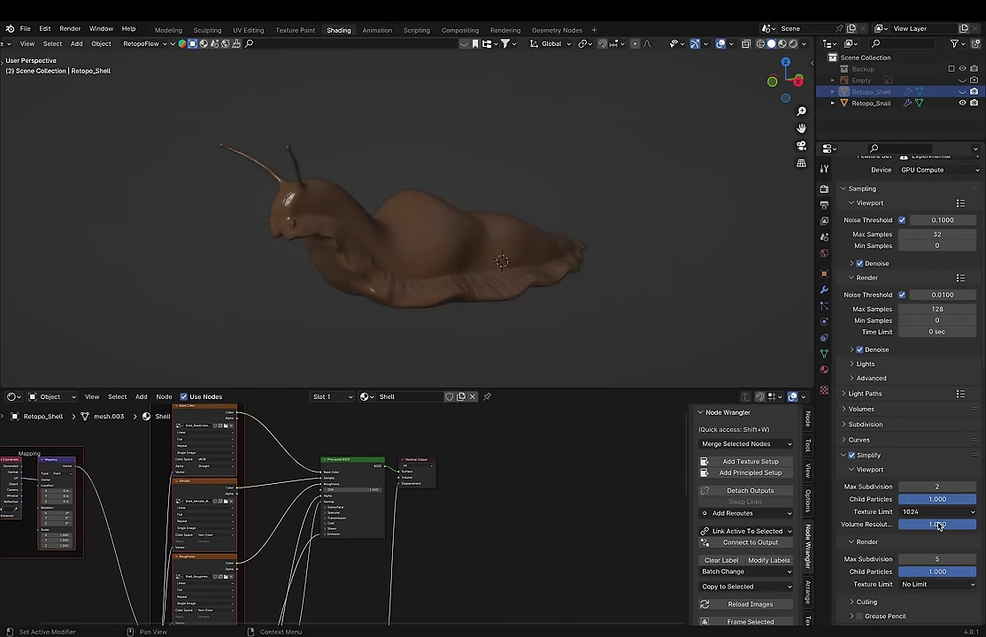
{"action": "left_click", "coordinate": [792, 43]}
Step: Expand the Principled BSDF Subsurface settings and bring the shader node into view
{"action": "middle_click_drag", "start_coordinate": [483, 336], "coordinate": [522, 315]}
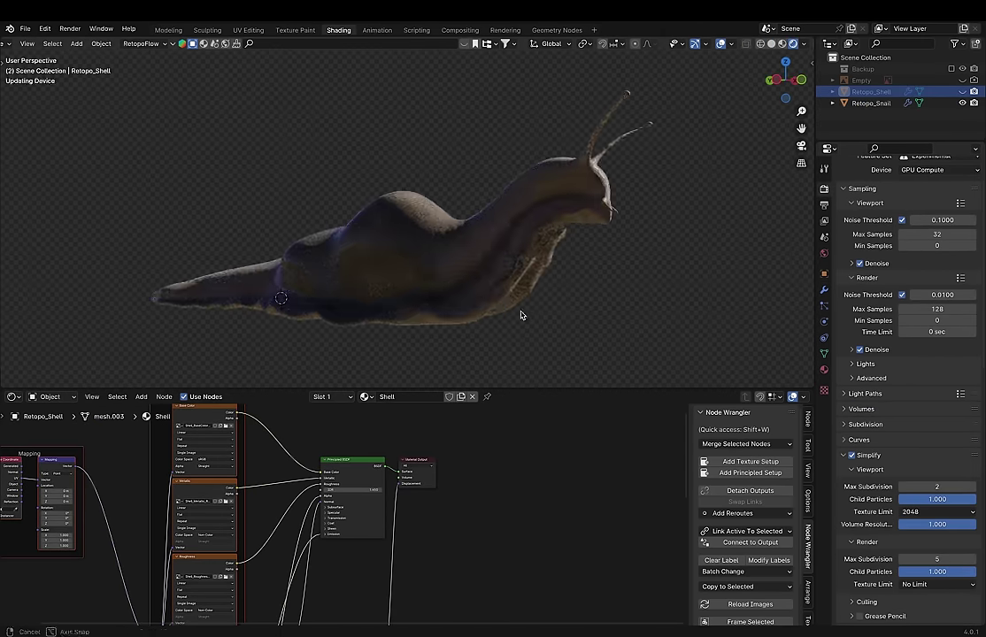
{"action": "scroll", "coordinate": [539, 524], "scroll_direction": "up", "scroll_amount": 2}
{"action": "scroll", "coordinate": [539, 524], "scroll_direction": "up", "scroll_amount": 2}
{"action": "left_click", "coordinate": [451, 466]}
{"action": "middle_click_drag", "start_coordinate": [440, 540], "coordinate": [462, 496]}
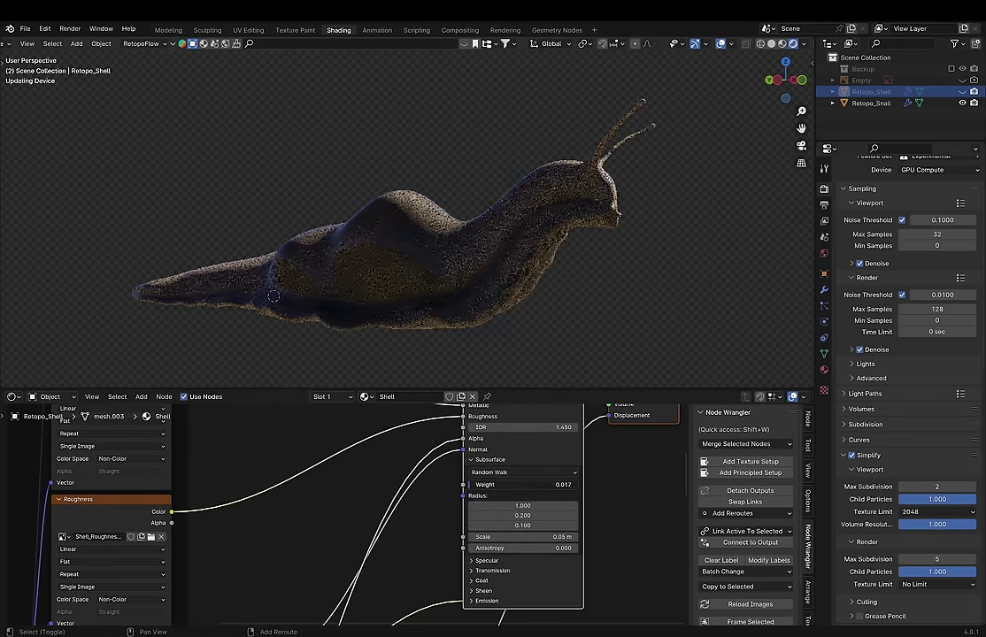
Step: Hide the shell to inspect the snail body, then unhide it and view from the side
{"action": "key", "text": "h"}
{"action": "left_click", "coordinate": [548, 289]}
{"action": "key", "text": "n"}
{"action": "middle_click_drag", "start_coordinate": [548, 289], "coordinate": [605, 213]}
{"action": "key", "text": "alt+h"}
{"action": "key", "text": "KP_3"}
Step: Add a sphere Empty and parent the snail body and shell to it
{"action": "key", "text": "shift+a"}
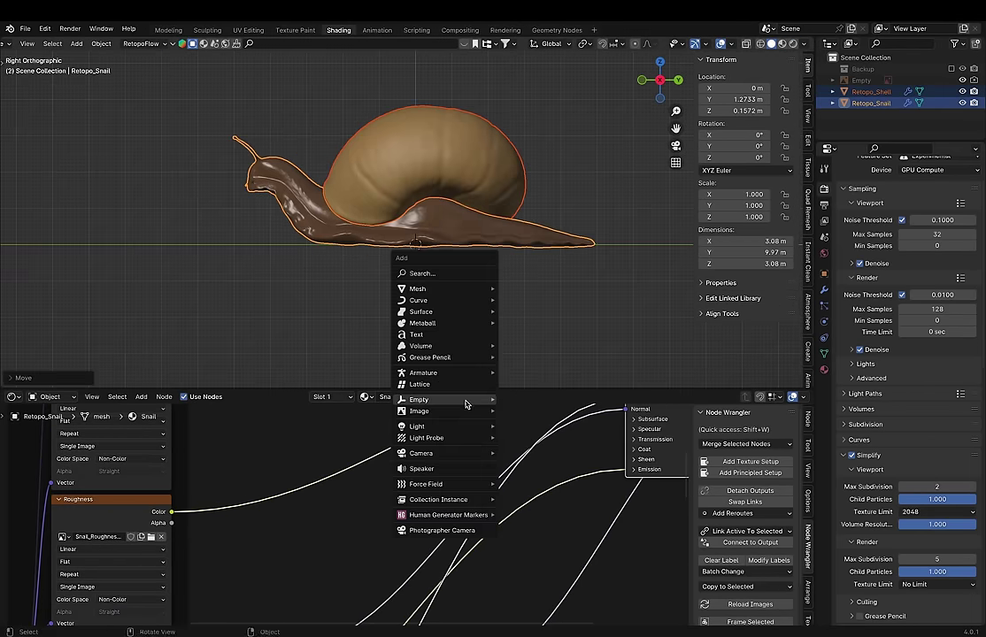
{"action": "left_click", "coordinate": [527, 462]}
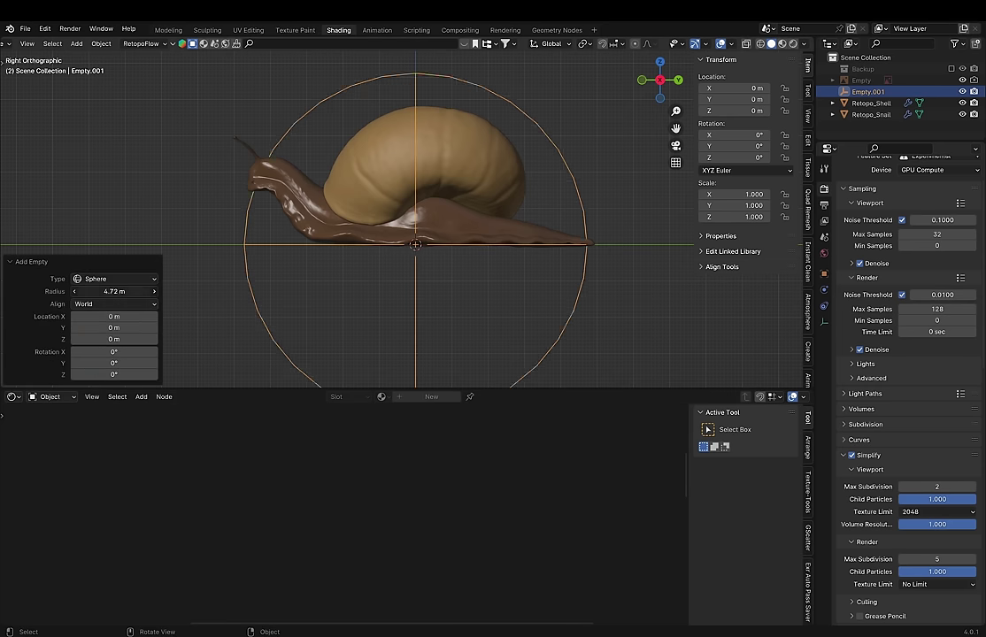
{"action": "left_click", "coordinate": [872, 102], "text": "ctrl"}
{"action": "left_click", "coordinate": [872, 115], "text": "ctrl"}
{"action": "left_click", "coordinate": [868, 91], "text": "ctrl"}
{"action": "key", "text": "ctrl+p"}
{"action": "left_click", "coordinate": [614, 191]}
Step: Scale the parented snail down to a few centimetres
{"action": "key", "text": "s"}
{"action": "left_click", "coordinate": [494, 298]}
{"action": "key", "text": "ctrl+z"}
{"action": "left_click", "coordinate": [432, 283]}
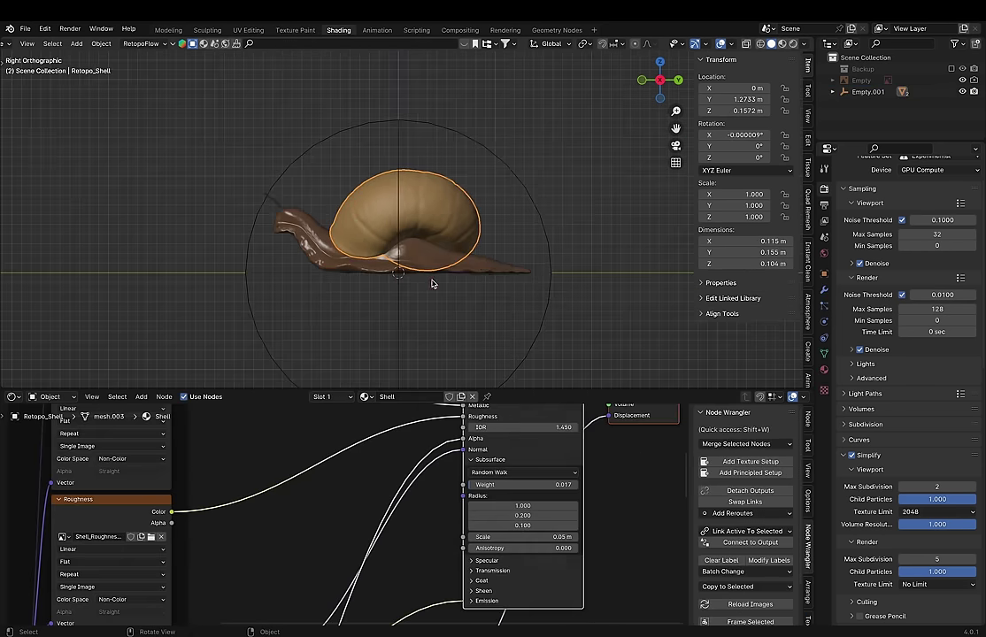
{"action": "left_click", "coordinate": [422, 215]}
Step: Add a 0.02 m reference cube to check the snail's real-world size
{"action": "key", "text": "shift+a"}
{"action": "left_click", "coordinate": [256, 301]}
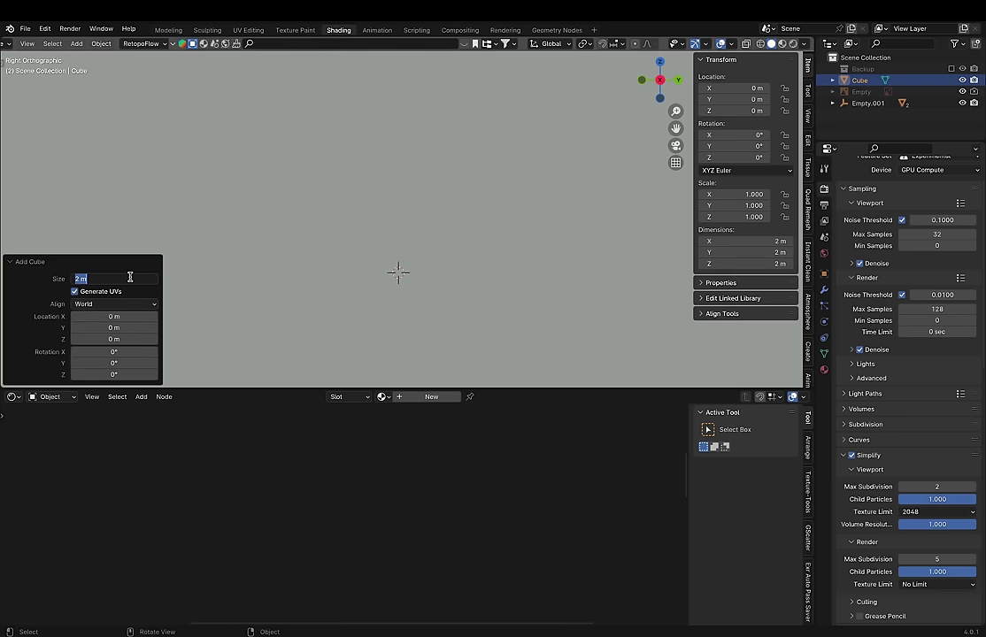
{"action": "type", "text": ".02"}
{"action": "key", "text": "Return"}
{"action": "key", "text": "ctrl+z"}
{"action": "key", "text": "ctrl+z"}
Step: Clear the parent keeping transforms and apply the new scale to the snail parts
{"action": "scroll", "coordinate": [415, 245], "scroll_direction": "up", "scroll_amount": 1}
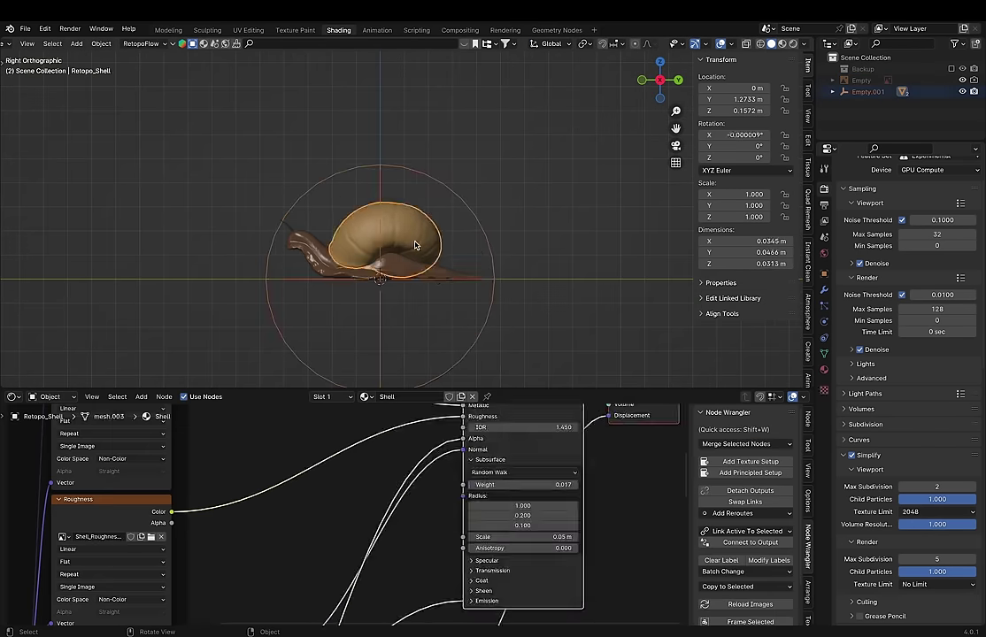
{"action": "left_click", "coordinate": [101, 43]}
{"action": "left_click", "coordinate": [115, 447]}
{"action": "key", "text": "ctrl+a"}
{"action": "left_click", "coordinate": [418, 285]}
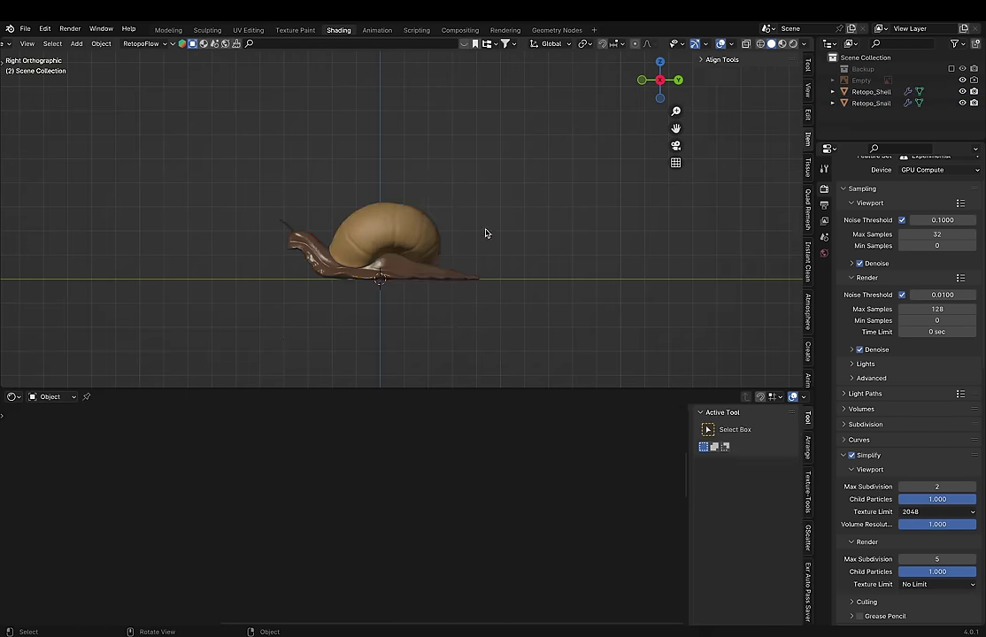
{"action": "left_click", "coordinate": [795, 44]}
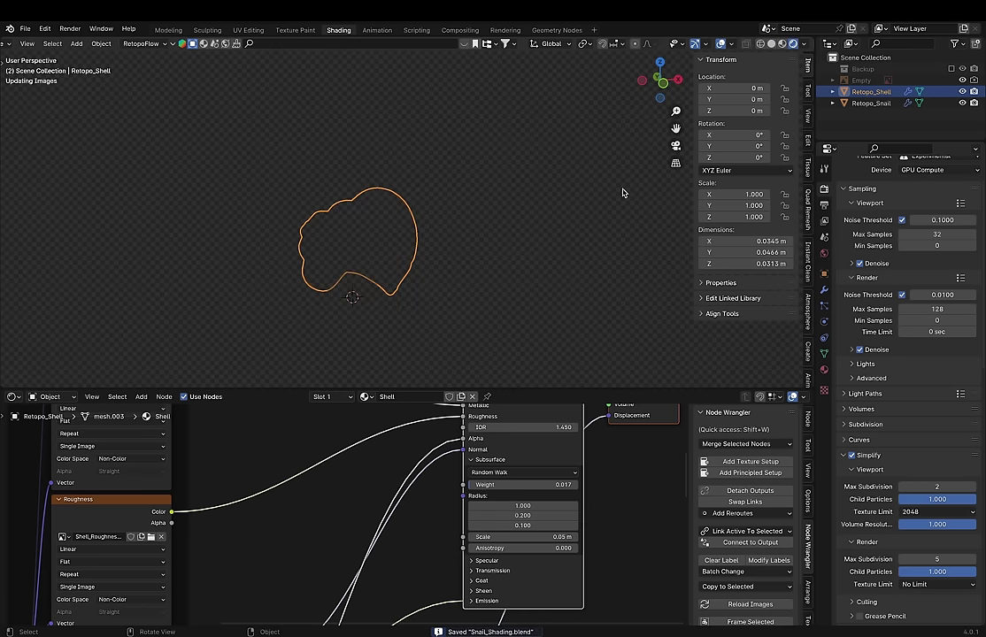
Step: Raise the snail body's Subsurface Weight to 1.000
{"action": "left_click", "coordinate": [365, 282]}
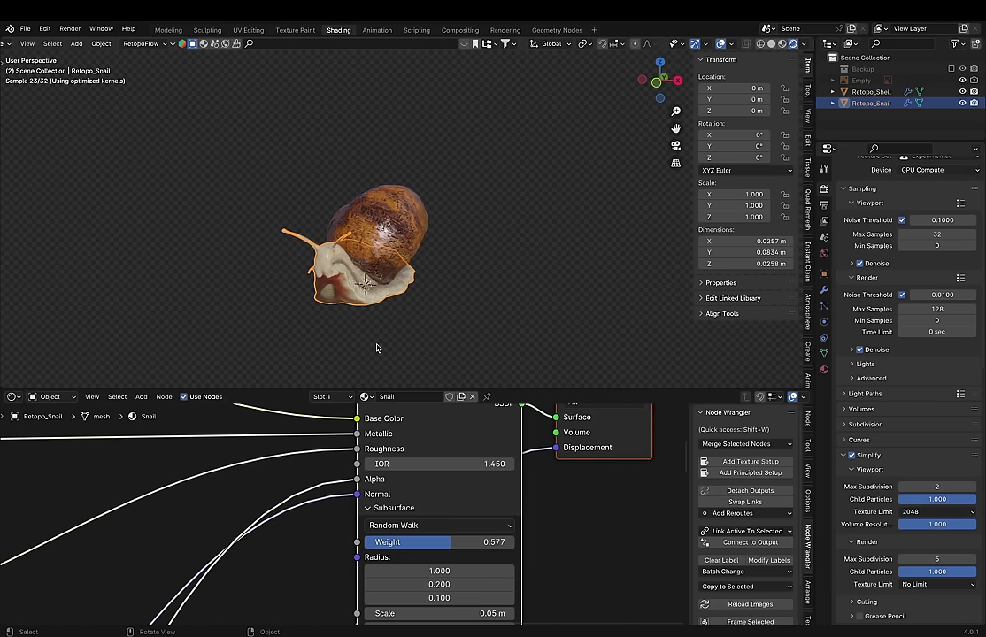
{"action": "key", "text": "KP_Decimal"}
{"action": "key", "text": "alt+a"}
{"action": "left_click_drag", "start_coordinate": [443, 542], "coordinate": [518, 542]}
{"action": "scroll", "coordinate": [441, 544], "scroll_direction": "up", "scroll_amount": 2}
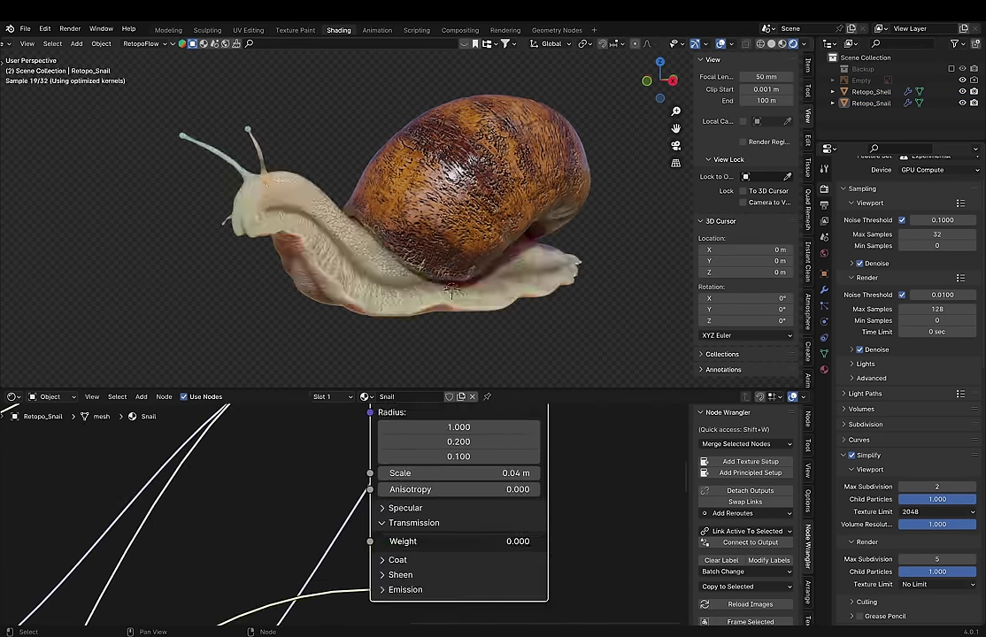
Step: Add a Bump node to the shell material and connect it into the shader
{"action": "left_click", "coordinate": [425, 248]}
{"action": "mouse_move", "coordinate": [392, 567]}
{"action": "middle_mouse_down"}
{"action": "mouse_move", "coordinate": [412, 515]}
{"action": "mouse_move", "coordinate": [378, 507]}
{"action": "mouse_move", "coordinate": [313, 576]}
{"action": "middle_mouse_up"}
{"action": "scroll", "coordinate": [413, 515], "scroll_direction": "down", "scroll_amount": 1}
{"action": "left_click", "coordinate": [408, 478]}
{"action": "left_click", "coordinate": [359, 531]}
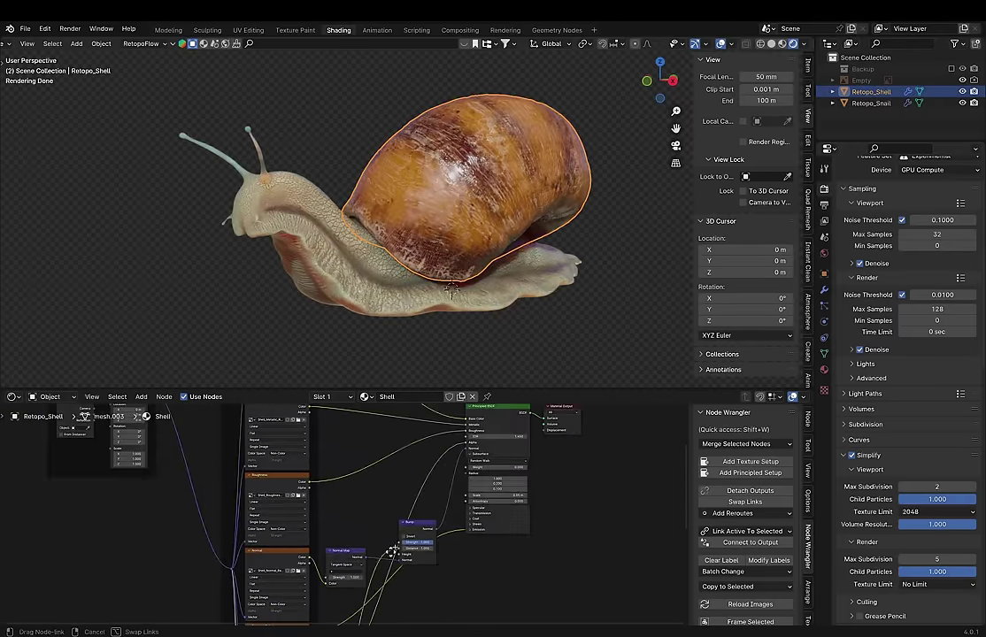
{"action": "left_click", "coordinate": [422, 532], "text": "ctrl+shift"}
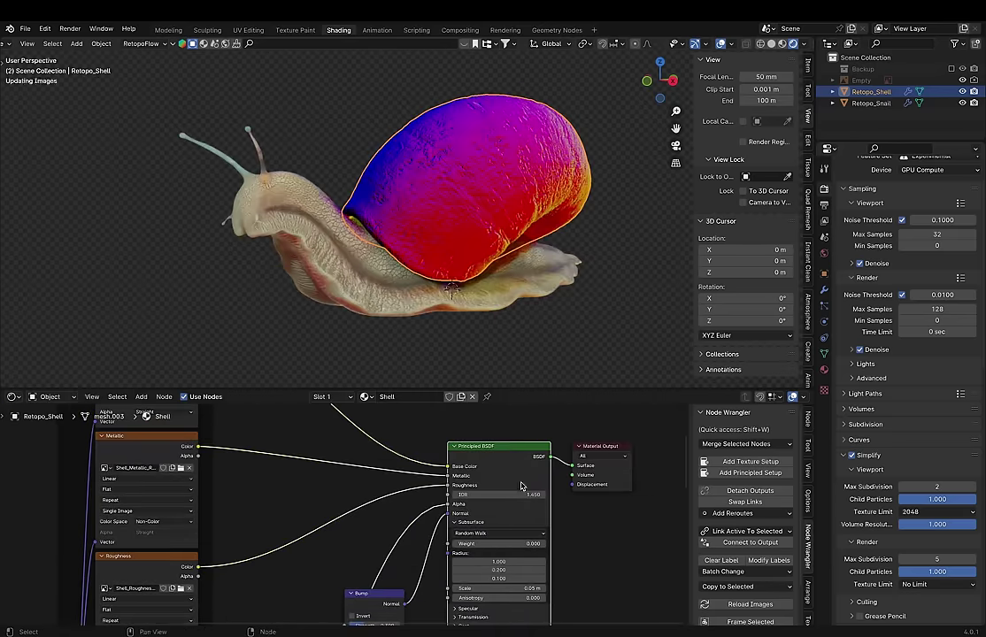
Step: Lower the snail body's first Subsurface Radius value to 0.600
{"action": "middle_click_drag", "start_coordinate": [537, 342], "coordinate": [372, 336]}
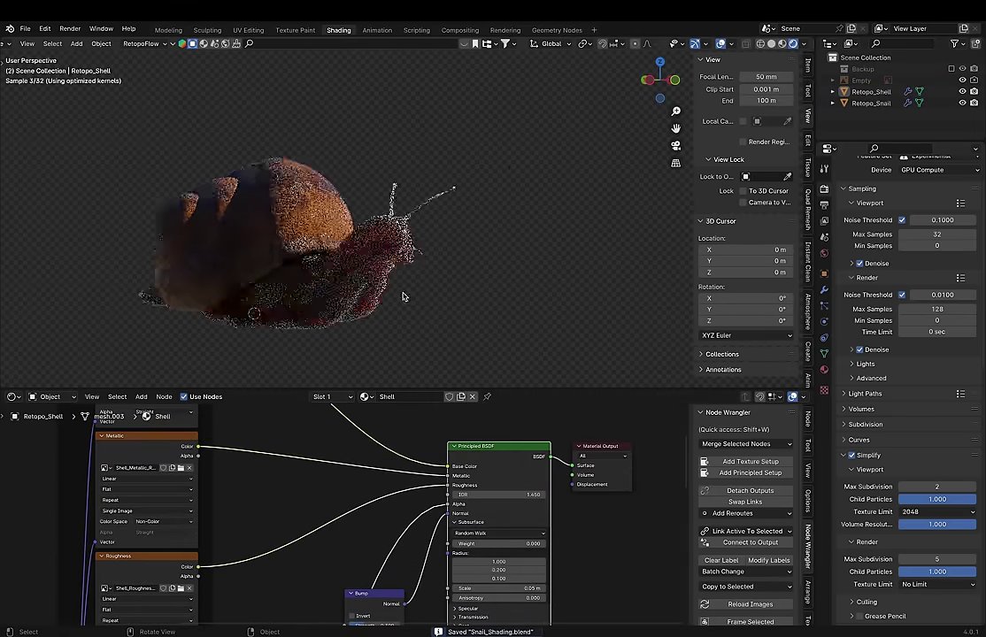
{"action": "left_click", "coordinate": [293, 287]}
{"action": "scroll", "coordinate": [488, 554], "scroll_direction": "up", "scroll_amount": 3}
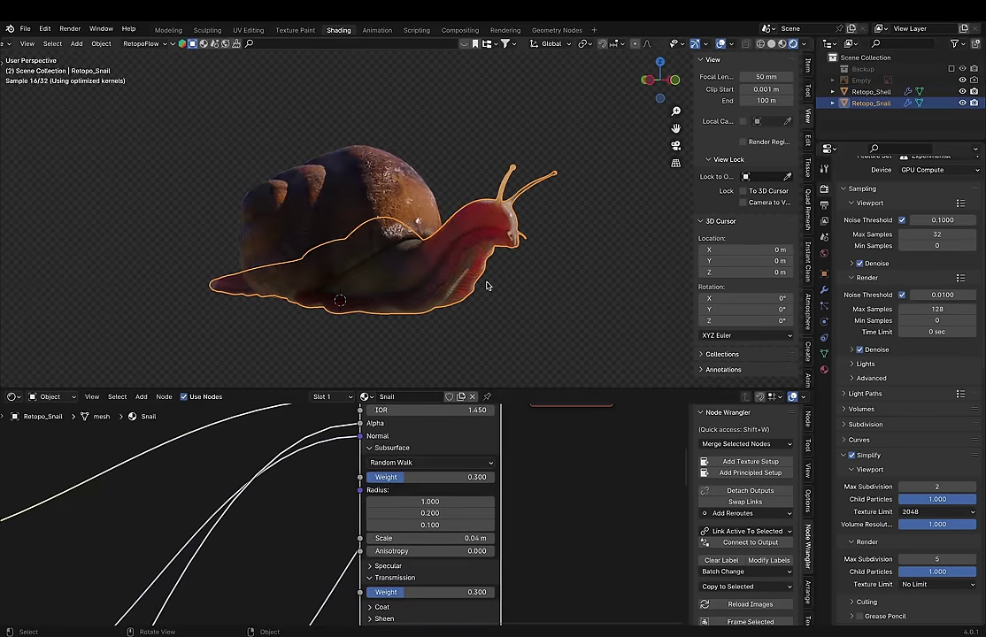
{"action": "left_click", "coordinate": [383, 464]}
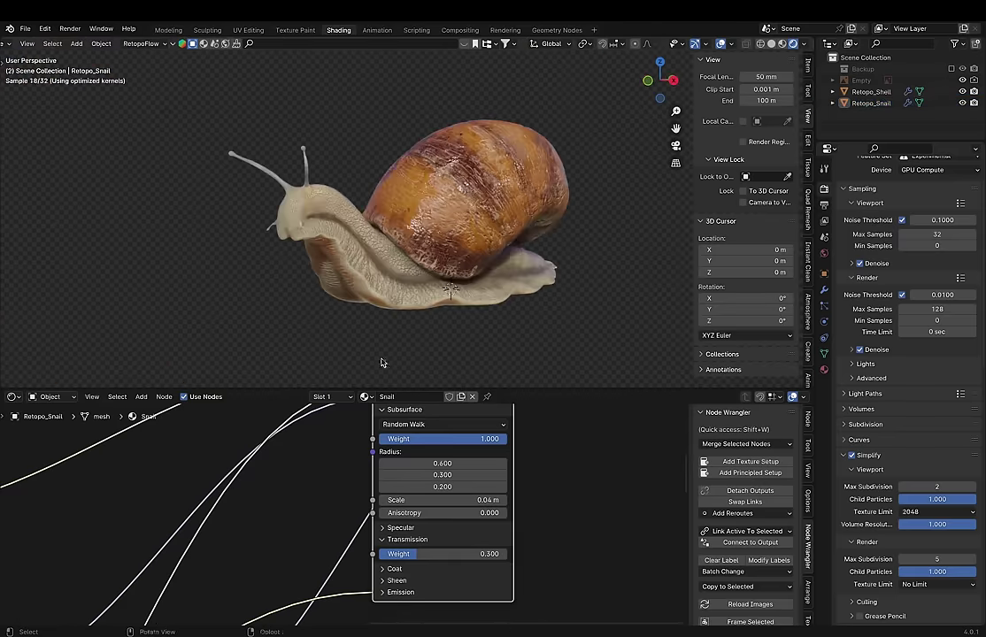
Step: Add an Image Texture node loaded with Snail_thickness_Raw.png and save the file
{"action": "key", "text": "Escape"}
{"action": "middle_click_drag", "start_coordinate": [301, 443], "coordinate": [394, 447]}
{"action": "key", "text": "shift+a"}
{"action": "type", "text": "tex"}
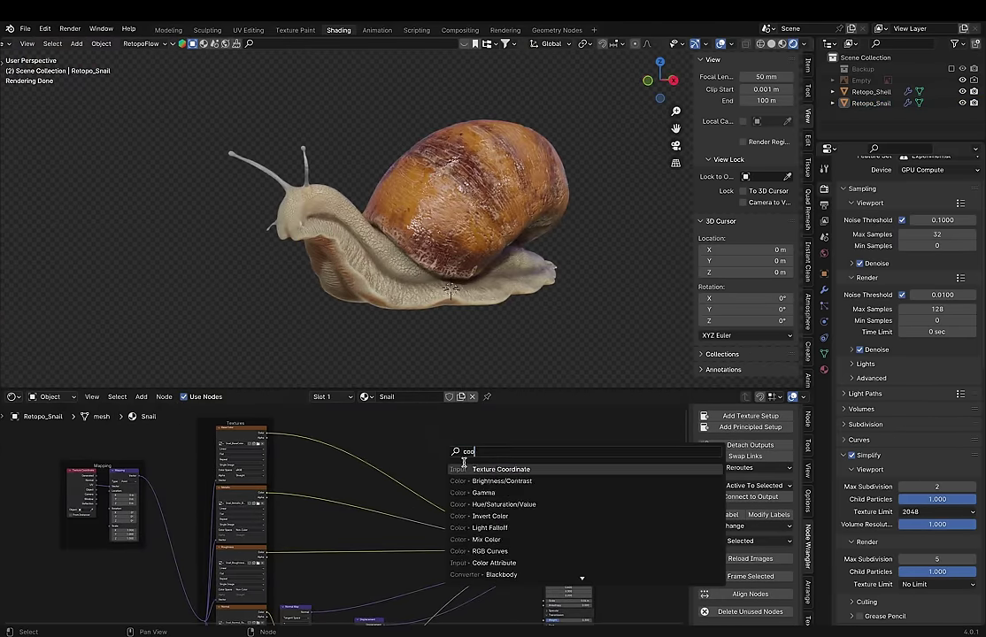
{"action": "key", "text": "Return"}
{"action": "key", "text": "ctrl+shift+t"}
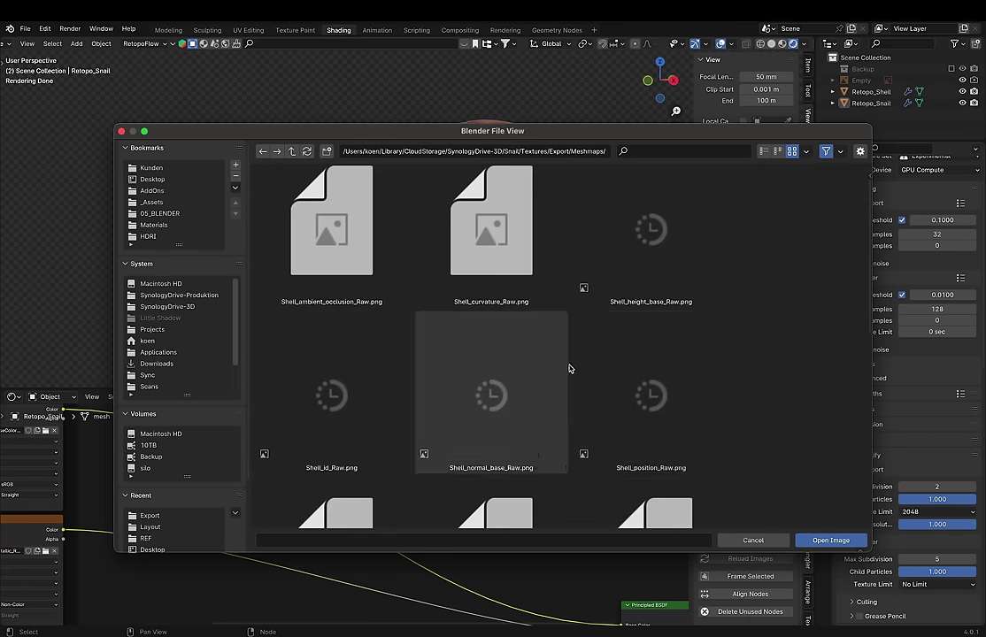
{"action": "scroll", "coordinate": [619, 359], "scroll_direction": "down", "scroll_amount": 3}
{"action": "scroll", "coordinate": [627, 354], "scroll_direction": "up", "scroll_amount": 3}
{"action": "scroll", "coordinate": [708, 389], "scroll_direction": "down", "scroll_amount": 5}
{"action": "scroll", "coordinate": [531, 354], "scroll_direction": "down", "scroll_amount": 2}
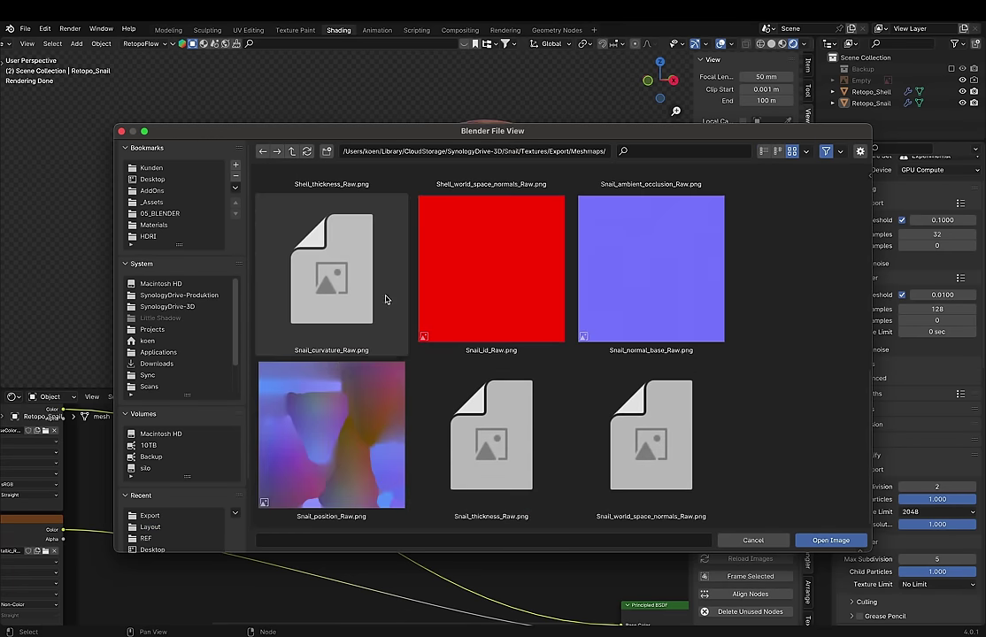
{"action": "double_click", "coordinate": [488, 478]}
{"action": "scroll", "coordinate": [537, 521], "scroll_direction": "down", "scroll_amount": 2}
{"action": "key", "text": "ctrl+s"}
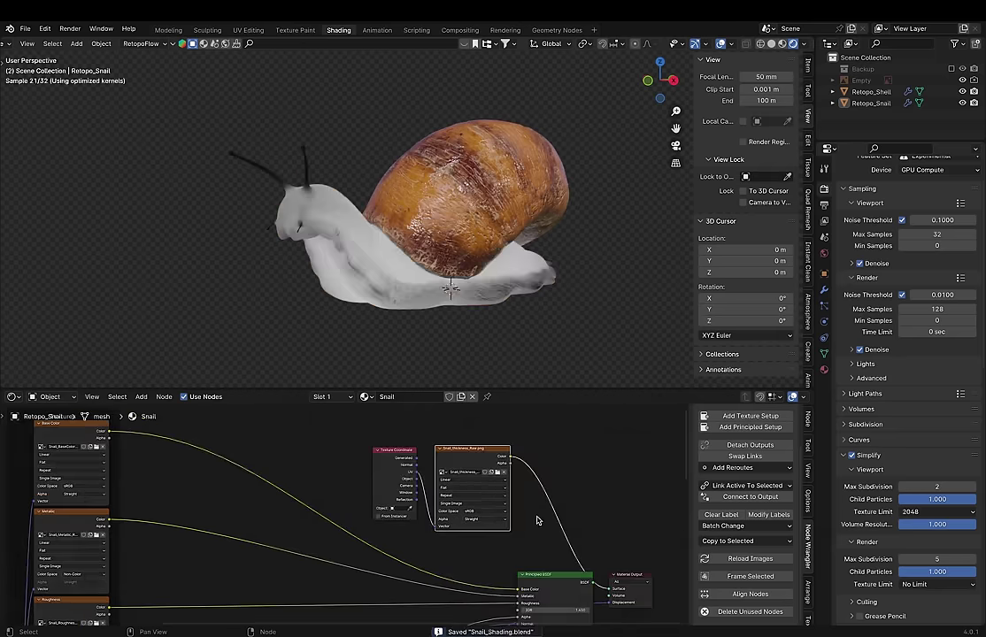
Step: Add a Color Ramp node through the 'ramp' node search
{"action": "scroll", "coordinate": [537, 520], "scroll_direction": "up", "scroll_amount": 1}
{"action": "key", "text": "shift+a"}
{"action": "type", "text": "ramp"}
{"action": "key", "text": "Return"}
Step: Place the Color Ramp after the thickness image and tighten its stops for more contrast
{"action": "left_click", "coordinate": [554, 462]}
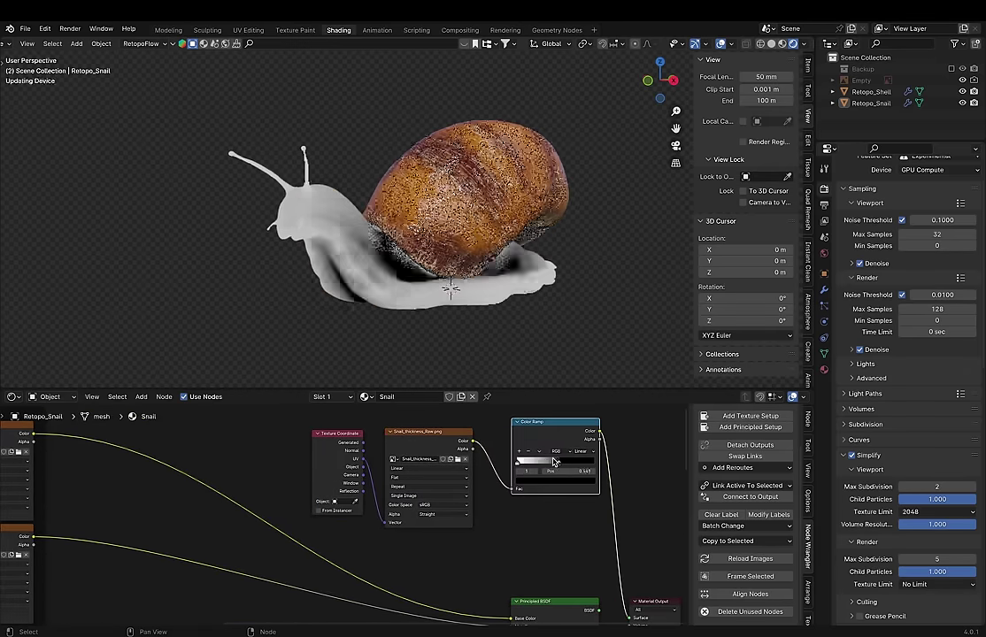
{"action": "middle_click_drag", "start_coordinate": [553, 463], "coordinate": [476, 449]}
{"action": "scroll", "coordinate": [486, 513], "scroll_direction": "up", "scroll_amount": 1}
{"action": "scroll", "coordinate": [466, 526], "scroll_direction": "down", "scroll_amount": 3}
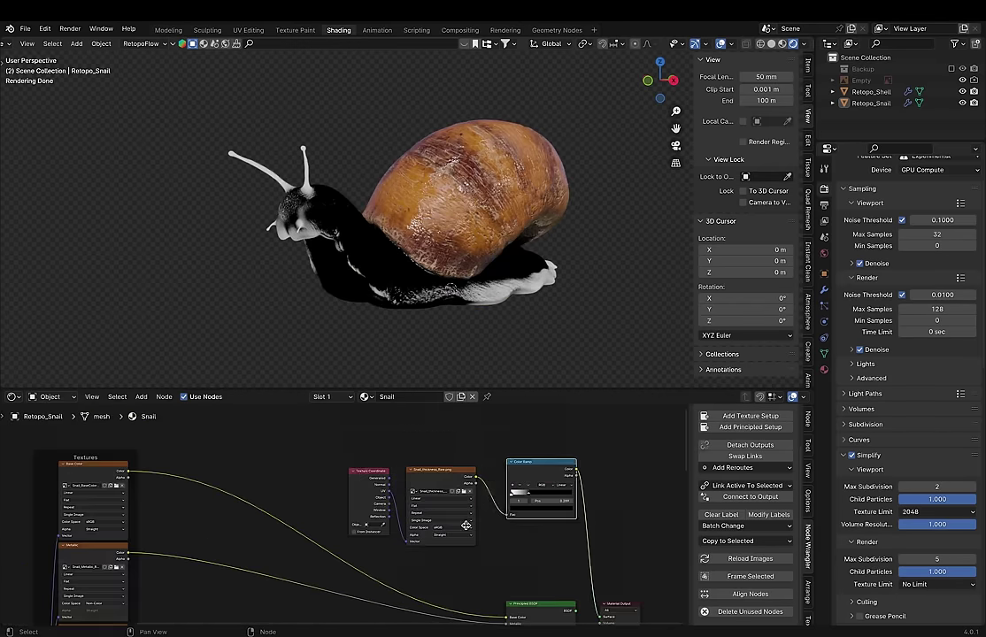
{"action": "scroll", "coordinate": [466, 526], "scroll_direction": "down", "scroll_amount": 1}
Step: Add a Map Range node feeding the body shader's subsurface and edit its To Max value
{"action": "key", "text": "shift+a"}
{"action": "type", "text": "normal"}
{"action": "key", "text": "Return"}
{"action": "middle_click_drag", "start_coordinate": [372, 548], "coordinate": [485, 605]}
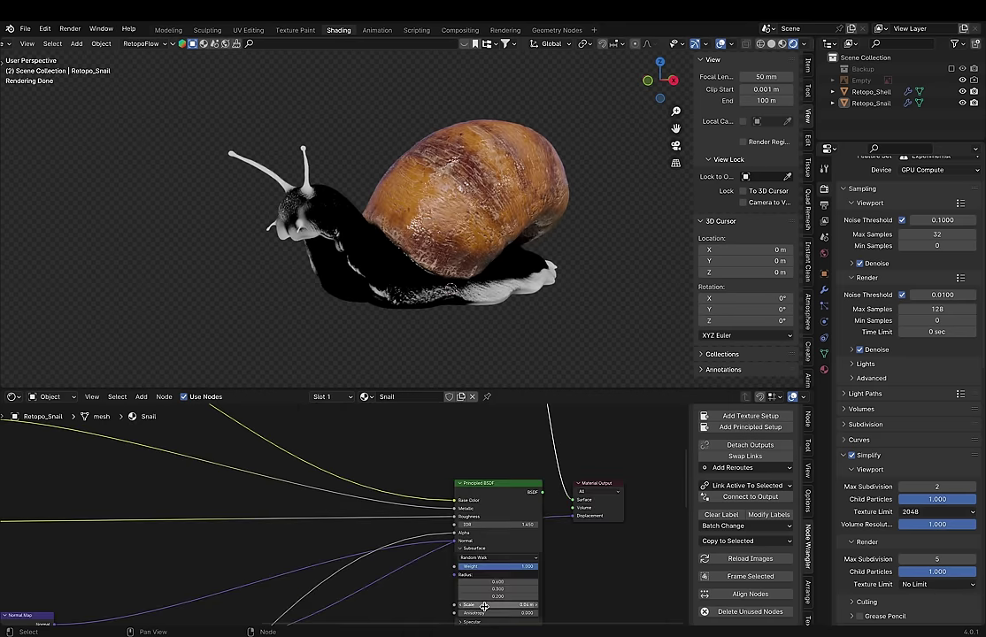
{"action": "middle_click_drag", "start_coordinate": [462, 176], "coordinate": [385, 259]}
{"action": "mouse_move", "coordinate": [495, 407]}
{"action": "middle_mouse_down"}
{"action": "mouse_move", "coordinate": [511, 469]}
{"action": "mouse_move", "coordinate": [490, 426]}
{"action": "middle_mouse_up"}
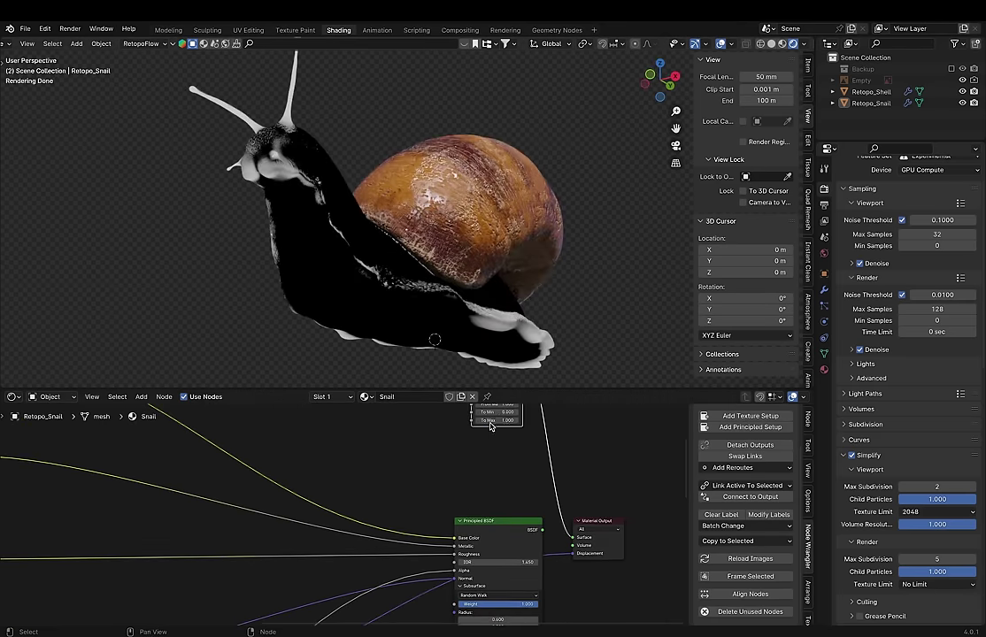
{"action": "left_click_drag", "start_coordinate": [500, 419], "coordinate": [522, 419]}
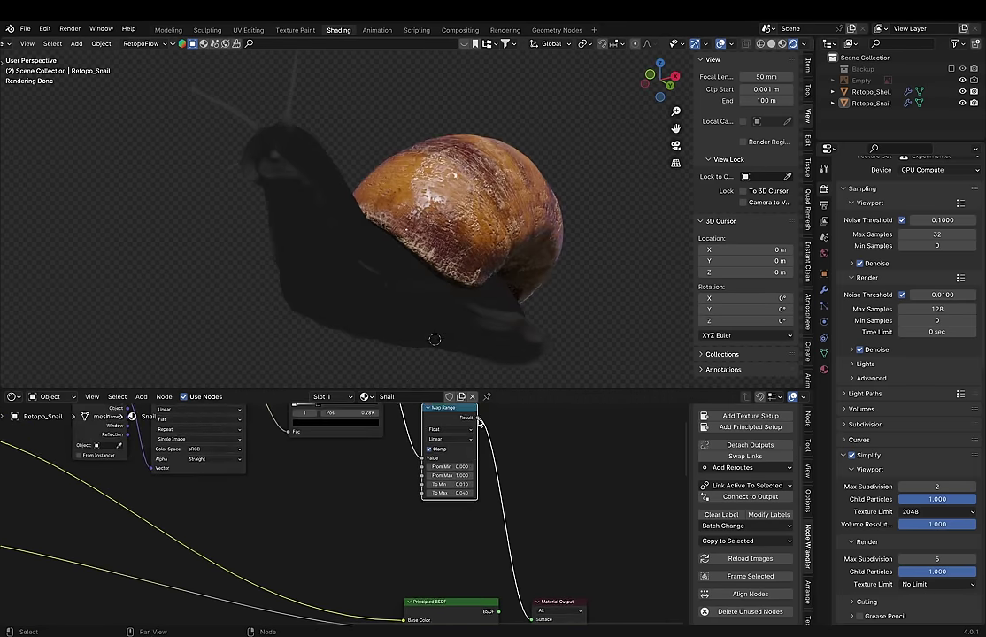
{"action": "middle_click_drag", "start_coordinate": [495, 496], "coordinate": [442, 463]}
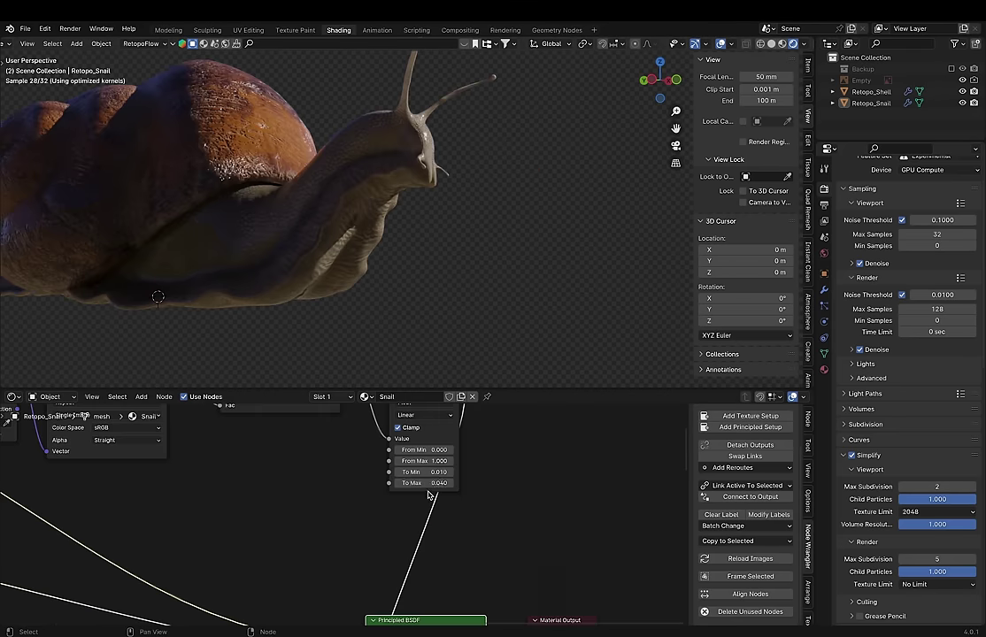
{"action": "middle_click_drag", "start_coordinate": [425, 494], "coordinate": [438, 519]}
{"action": "double_click", "coordinate": [438, 519]}
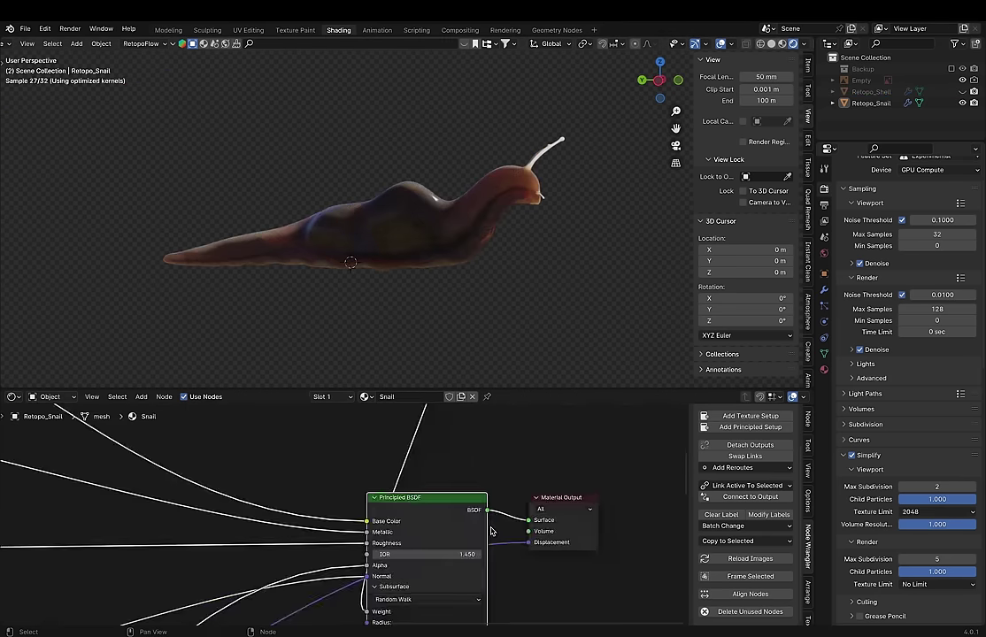
Step: Set the body Map Range To Min to 0.5 and orbit to check the snail
{"action": "scroll", "coordinate": [492, 531], "scroll_direction": "up", "scroll_amount": 2}
{"action": "double_click", "coordinate": [407, 504]}
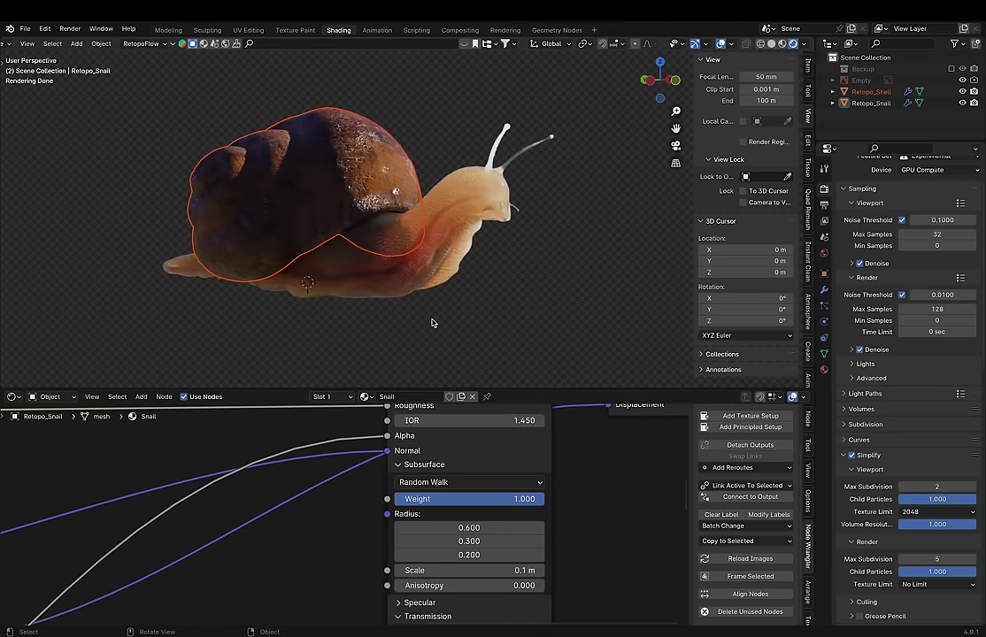
{"action": "scroll", "coordinate": [443, 523], "scroll_direction": "down", "scroll_amount": 5}
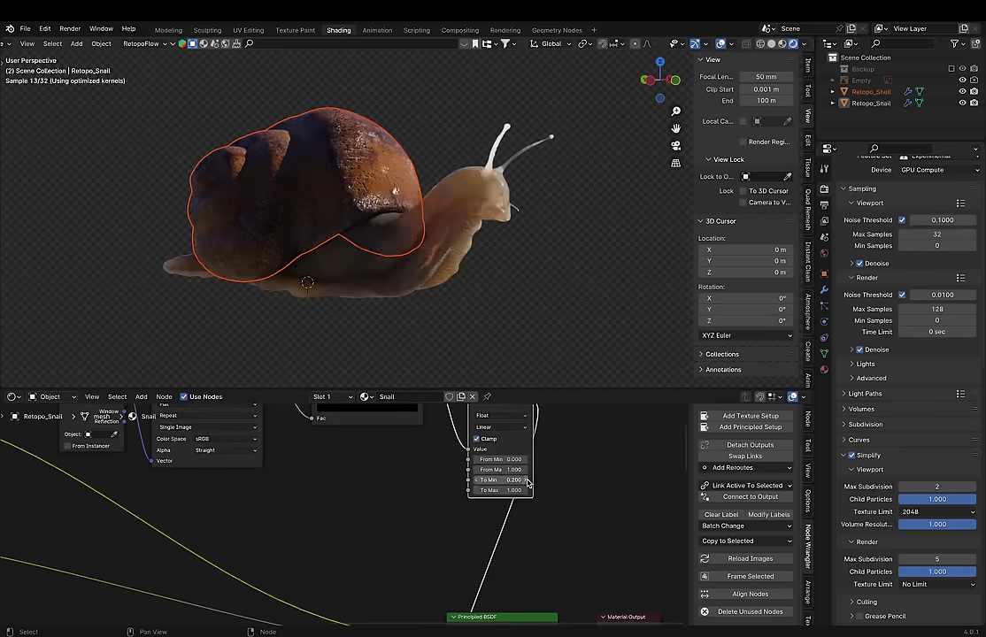
{"action": "middle_click_drag", "start_coordinate": [513, 239], "coordinate": [336, 239]}
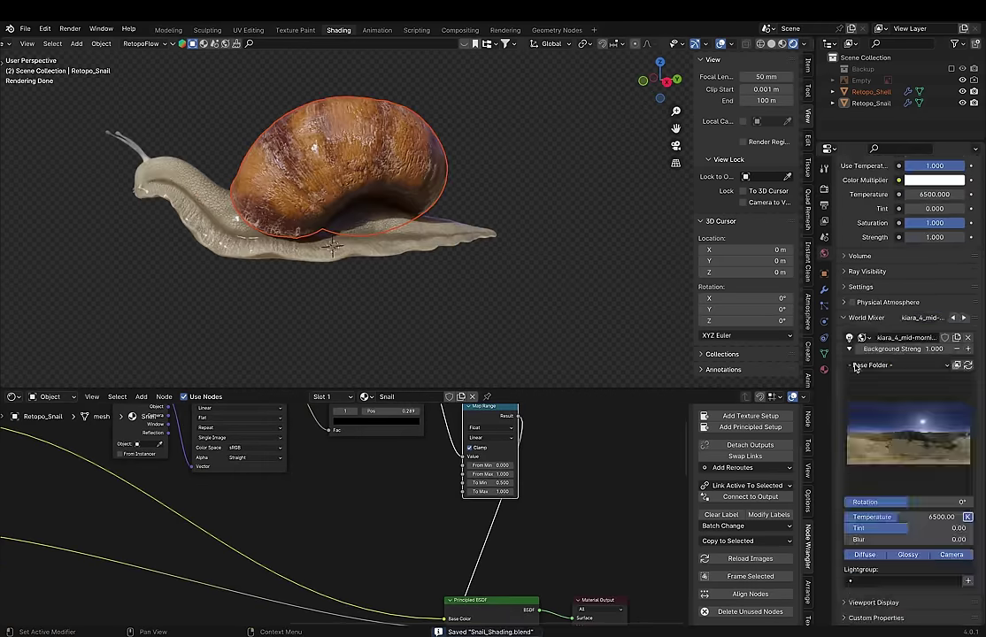
{"action": "middle_click_drag", "start_coordinate": [350, 266], "coordinate": [317, 268]}
{"action": "scroll", "coordinate": [396, 216], "scroll_direction": "up", "scroll_amount": 4}
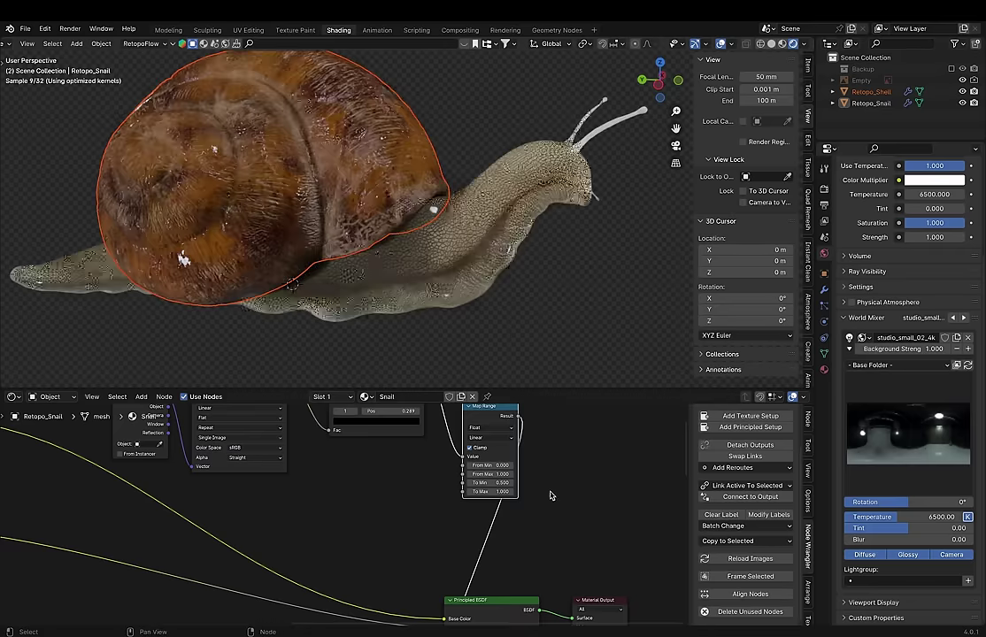
Step: Insert a Map Range node before the shell material's Roughness input
{"action": "left_click", "coordinate": [395, 216]}
{"action": "key", "text": "shift+a"}
{"action": "type", "text": "map r"}
{"action": "left_click", "coordinate": [242, 494]}
{"action": "left_click", "coordinate": [239, 500]}
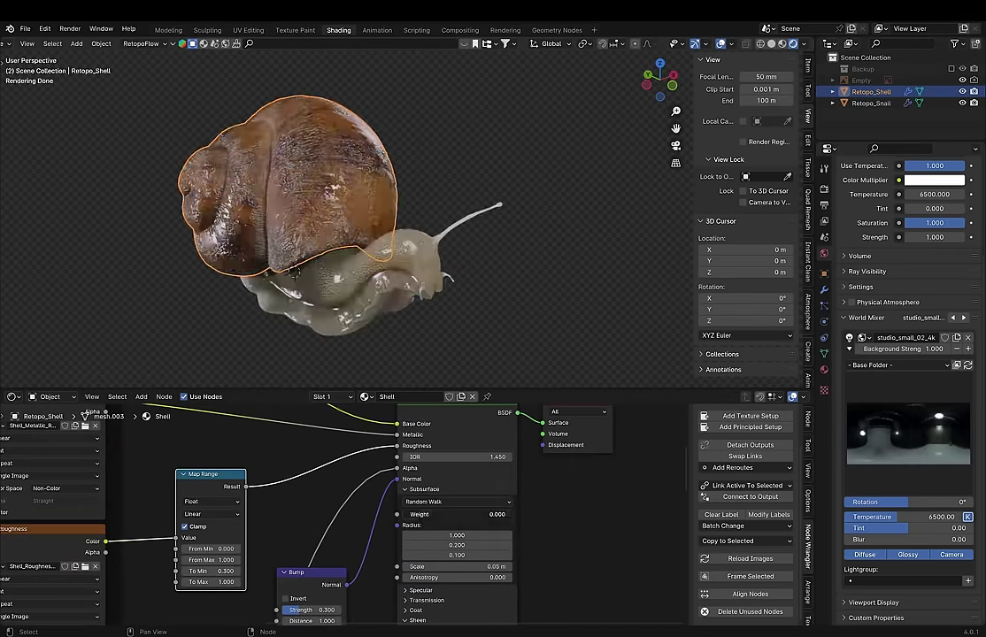
Step: Give the shell Subsurface Weight 0.2 and Scale 0.001 m, and add a Map Range node
{"action": "left_click_drag", "start_coordinate": [456, 567], "coordinate": [416, 566]}
{"action": "left_click_drag", "start_coordinate": [416, 515], "coordinate": [422, 518]}
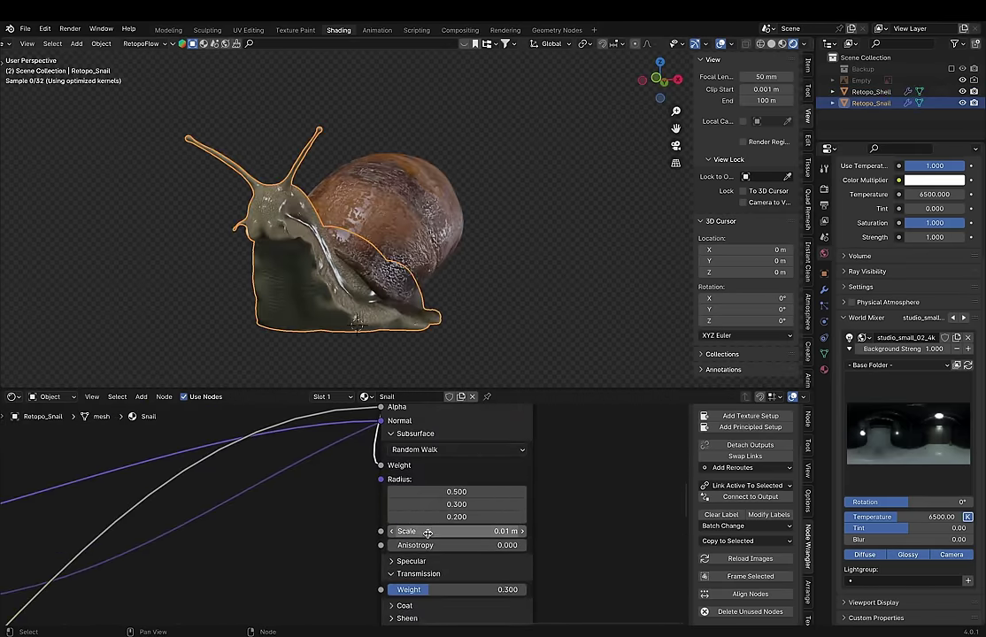
{"action": "middle_click_drag", "start_coordinate": [350, 364], "coordinate": [522, 326]}
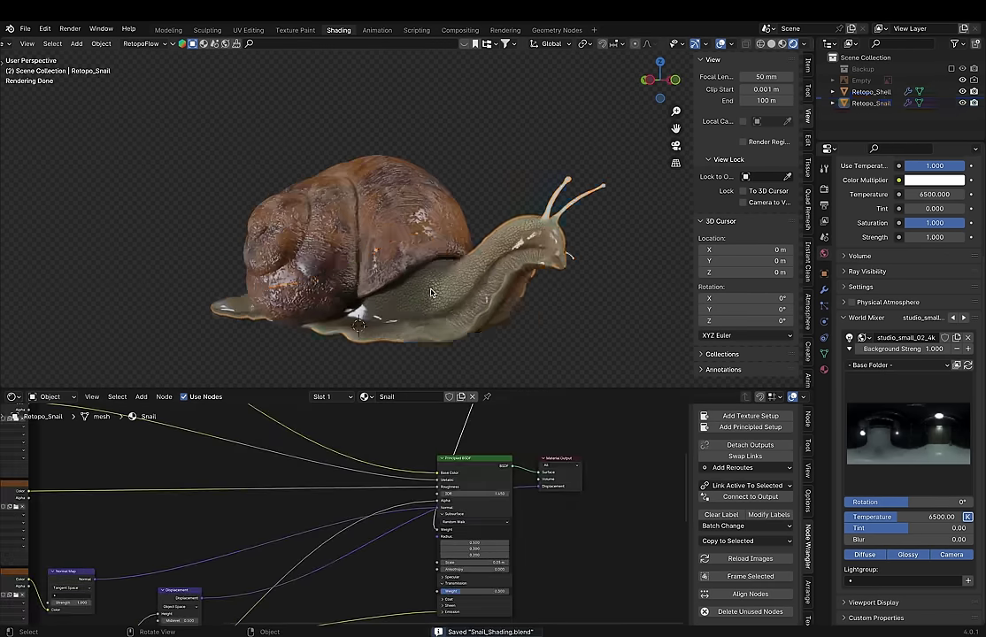
{"action": "type", "text": "map r"}
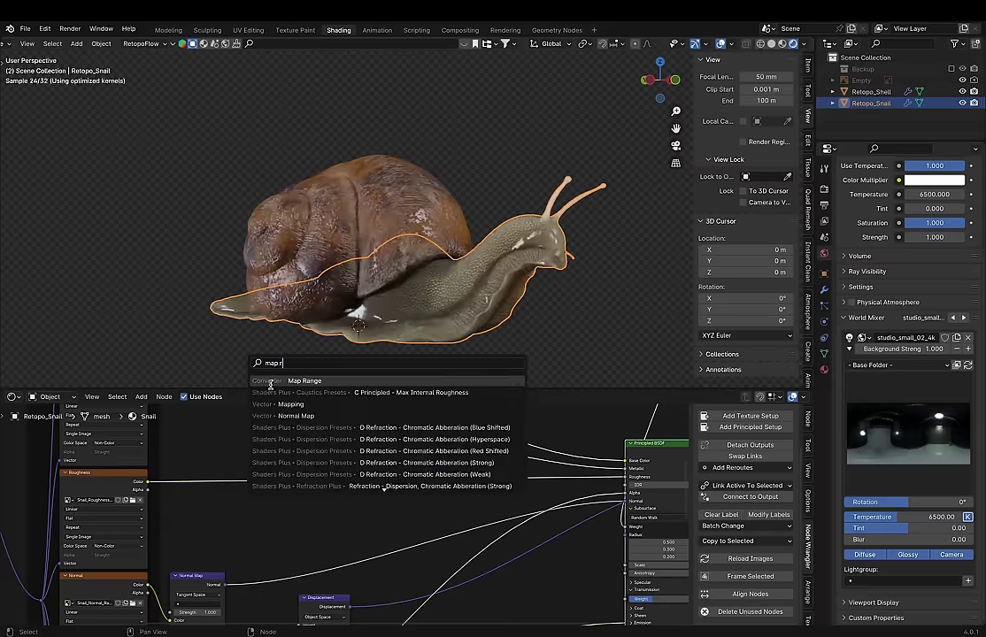
{"action": "key", "text": "Return"}
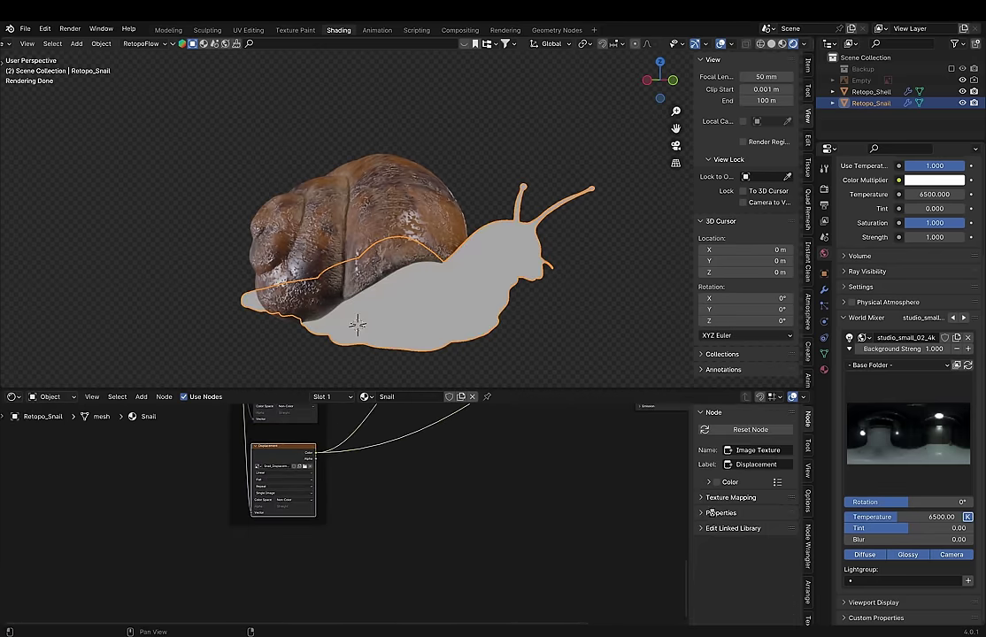
Step: Browse the Meshmaps folder for an image and lower the Bump strength to 0.200
{"action": "left_click", "coordinate": [775, 568]}
{"action": "key", "text": "Return"}
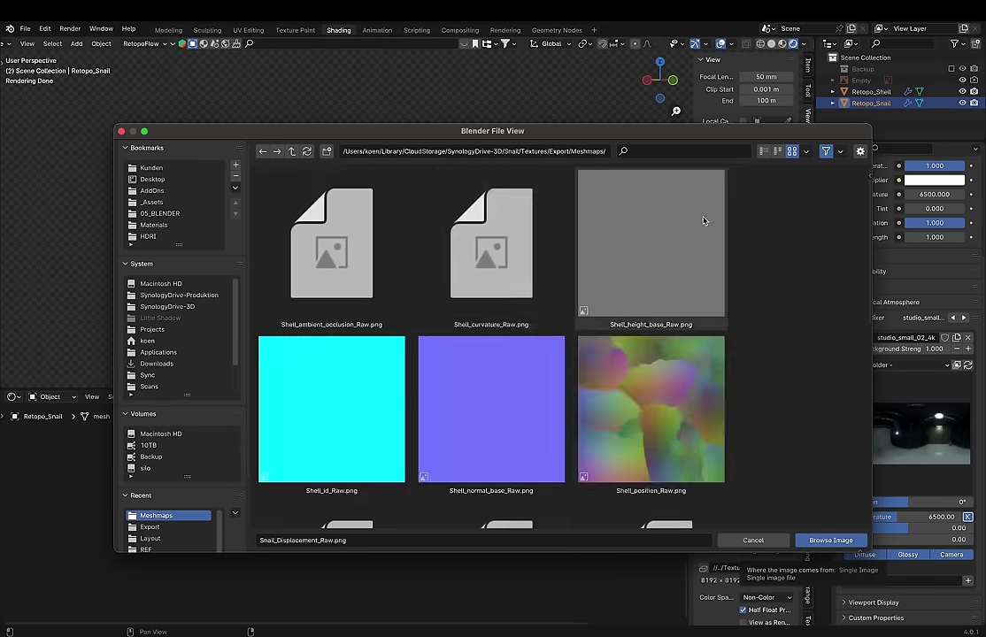
{"action": "left_click", "coordinate": [764, 151]}
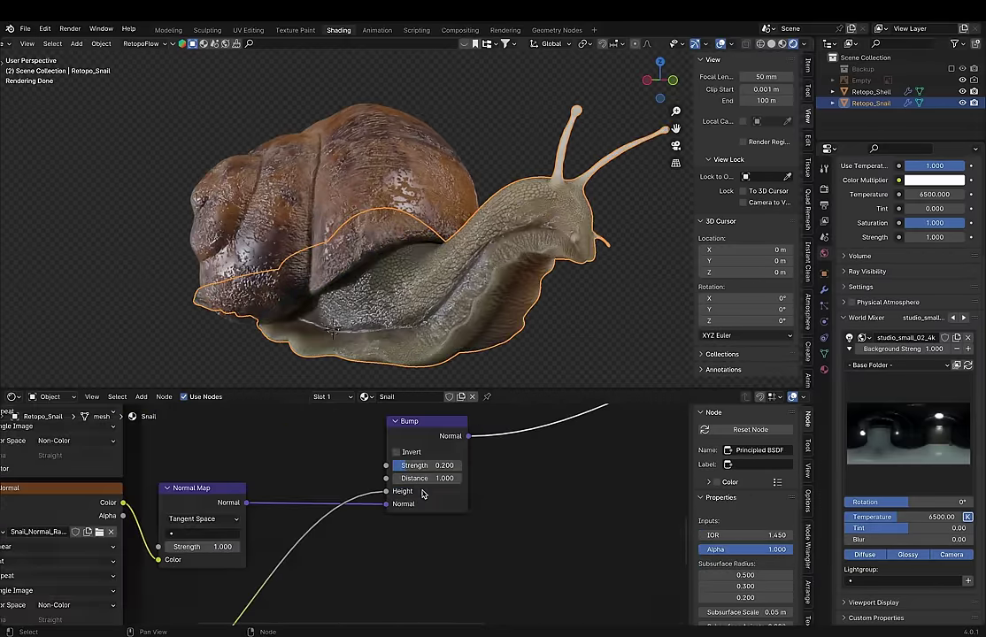
{"action": "left_click_drag", "start_coordinate": [450, 464], "coordinate": [428, 465]}
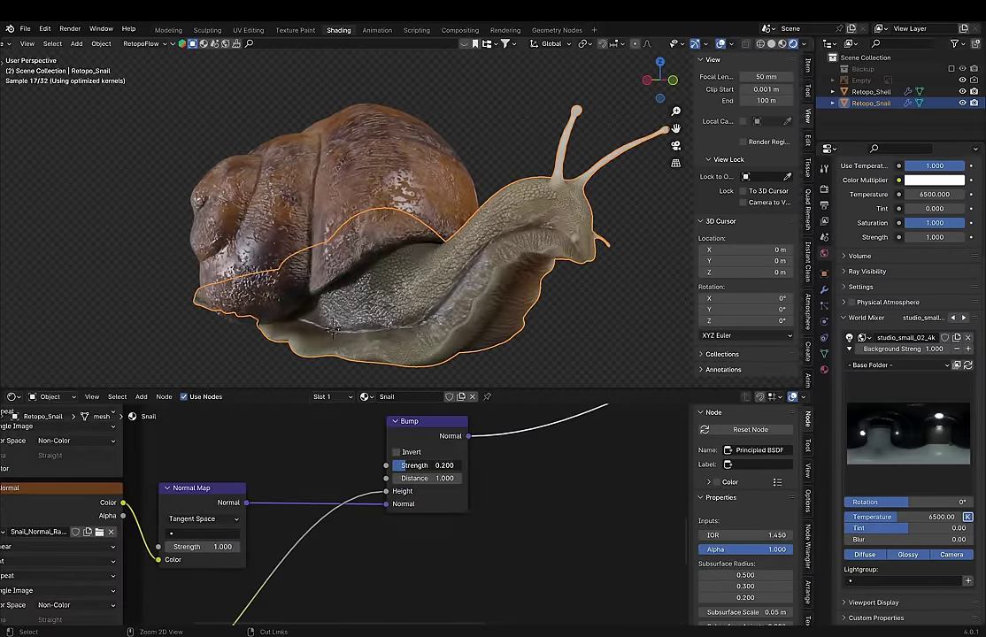
Step: Orbit around the snail, reselect the body and select its thickness image node
{"action": "mouse_move", "coordinate": [496, 266]}
{"action": "middle_mouse_down"}
{"action": "mouse_move", "coordinate": [342, 243]}
{"action": "mouse_move", "coordinate": [467, 257]}
{"action": "middle_mouse_up"}
{"action": "mouse_move", "coordinate": [335, 305]}
{"action": "middle_mouse_down"}
{"action": "mouse_move", "coordinate": [572, 272]}
{"action": "mouse_move", "coordinate": [359, 314]}
{"action": "middle_mouse_up"}
{"action": "left_click", "coordinate": [358, 314]}
{"action": "scroll", "coordinate": [483, 326], "scroll_direction": "up", "scroll_amount": 5}
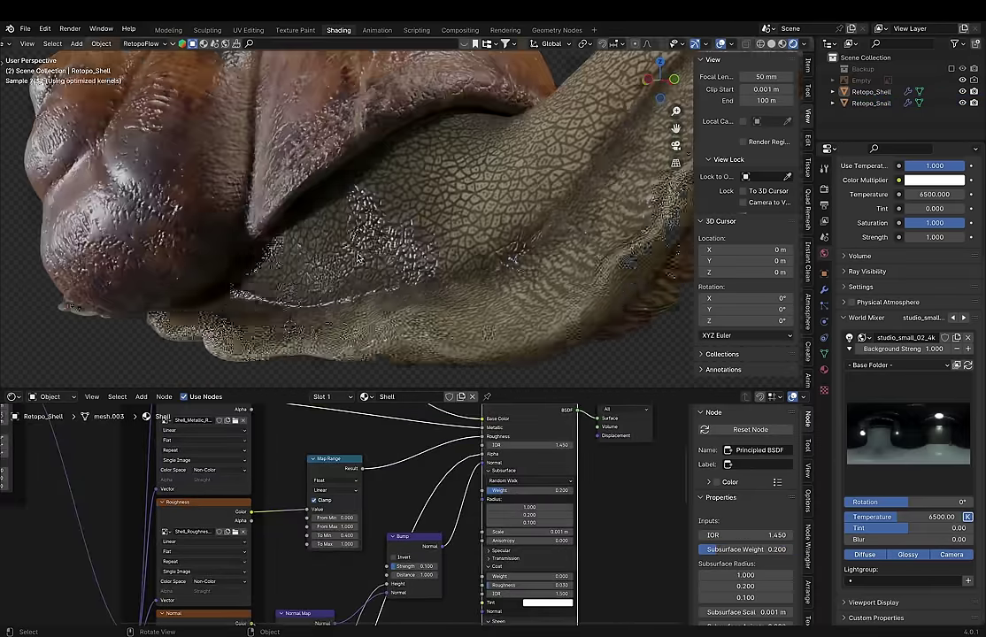
{"action": "left_click", "coordinate": [290, 326]}
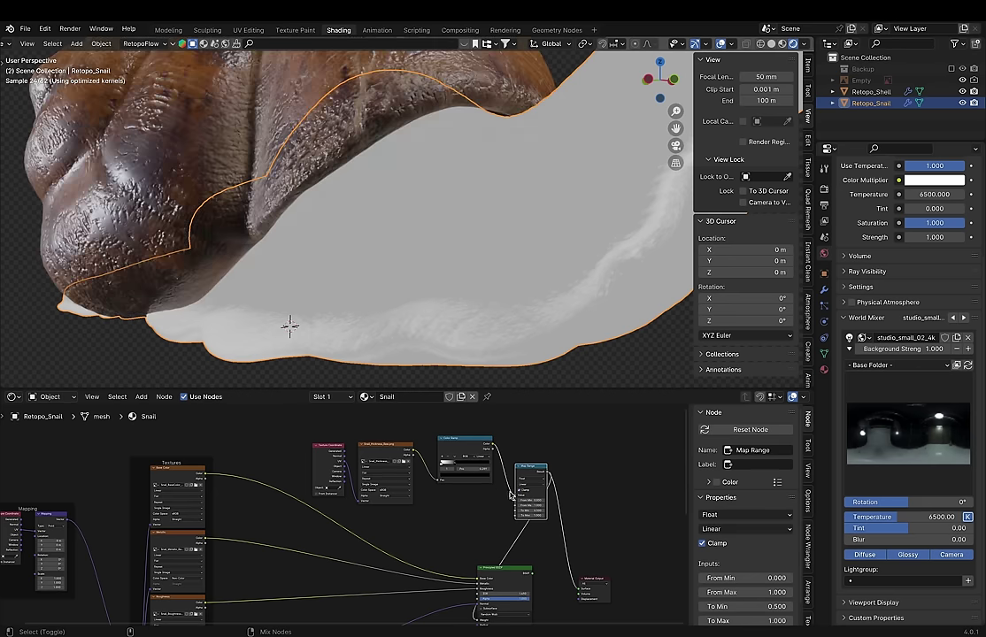
{"action": "left_click", "coordinate": [447, 500]}
Step: Add an Image Texture node loaded with Snail_Displacement_Raw.png from the Export folder
{"action": "scroll", "coordinate": [428, 495], "scroll_direction": "down", "scroll_amount": 3}
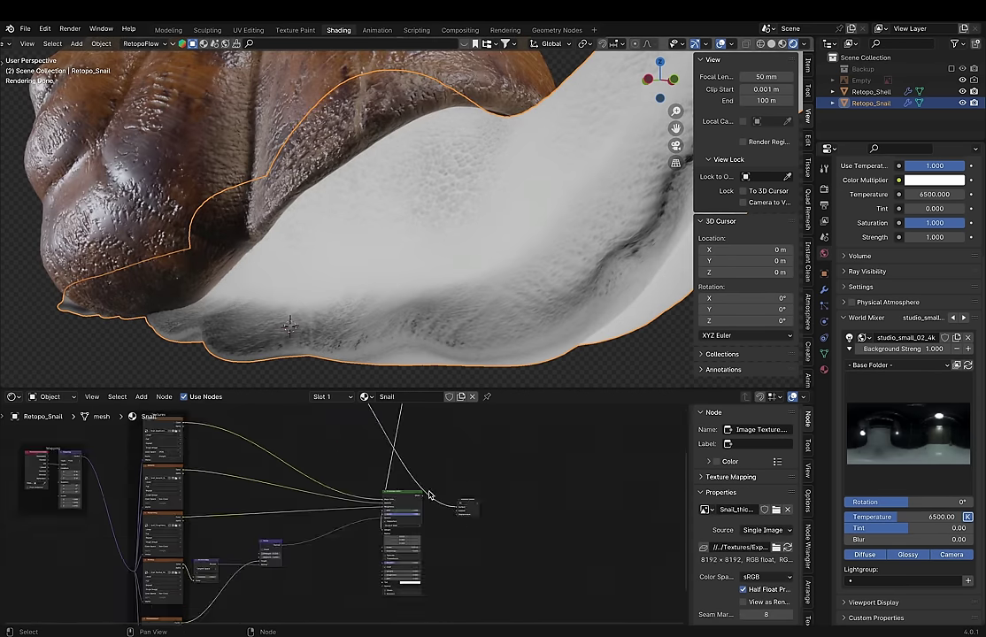
{"action": "scroll", "coordinate": [428, 495], "scroll_direction": "up", "scroll_amount": 2}
{"action": "scroll", "coordinate": [392, 560], "scroll_direction": "up", "scroll_amount": 2}
{"action": "key", "text": "shift+a"}
{"action": "type", "text": "imag"}
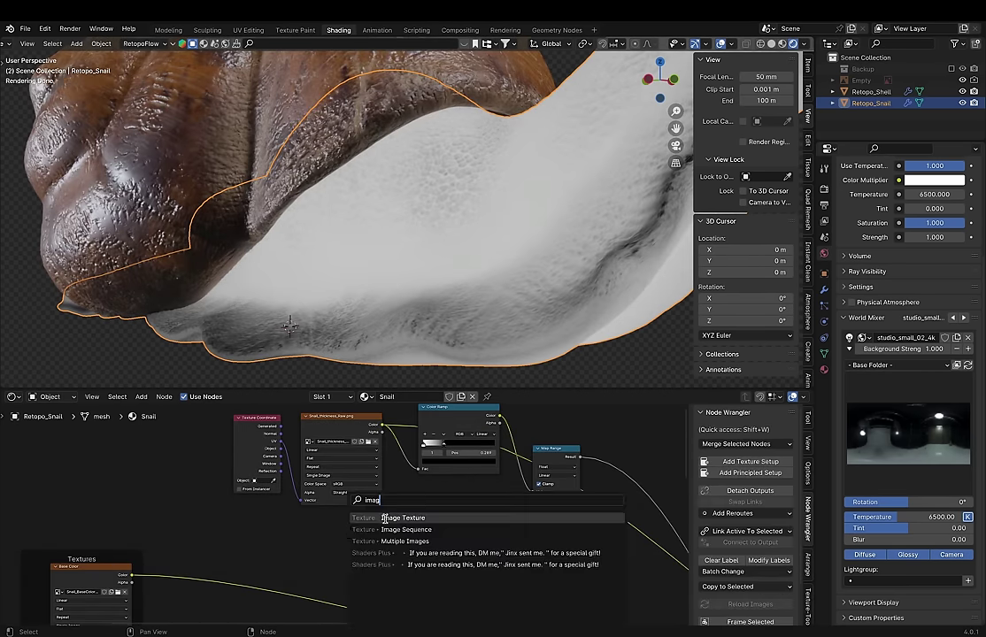
{"action": "left_click", "coordinate": [384, 518]}
{"action": "left_click", "coordinate": [316, 473]}
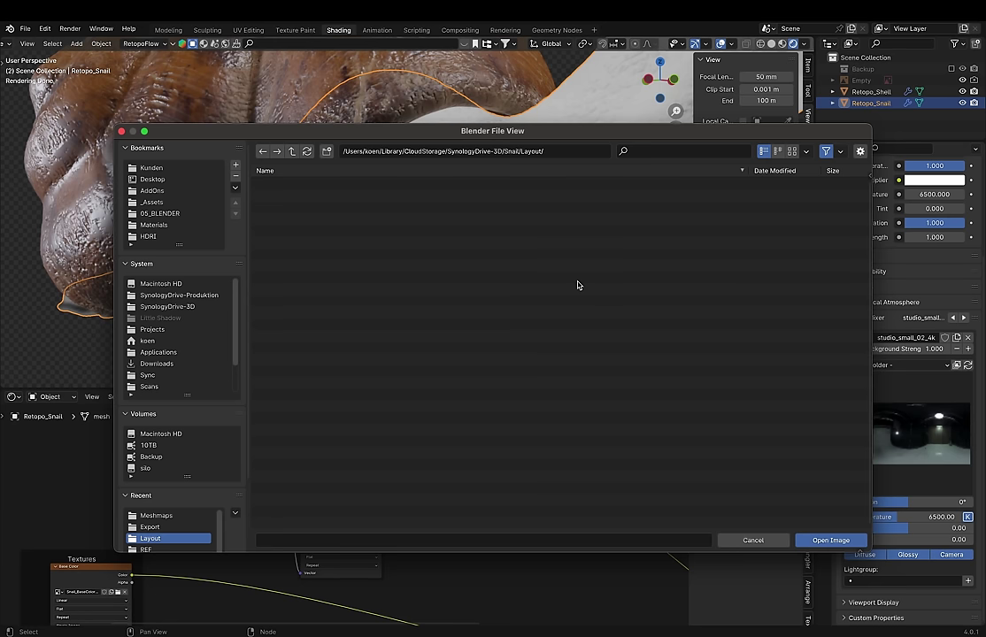
{"action": "double_click", "coordinate": [290, 183]}
{"action": "double_click", "coordinate": [308, 251]}
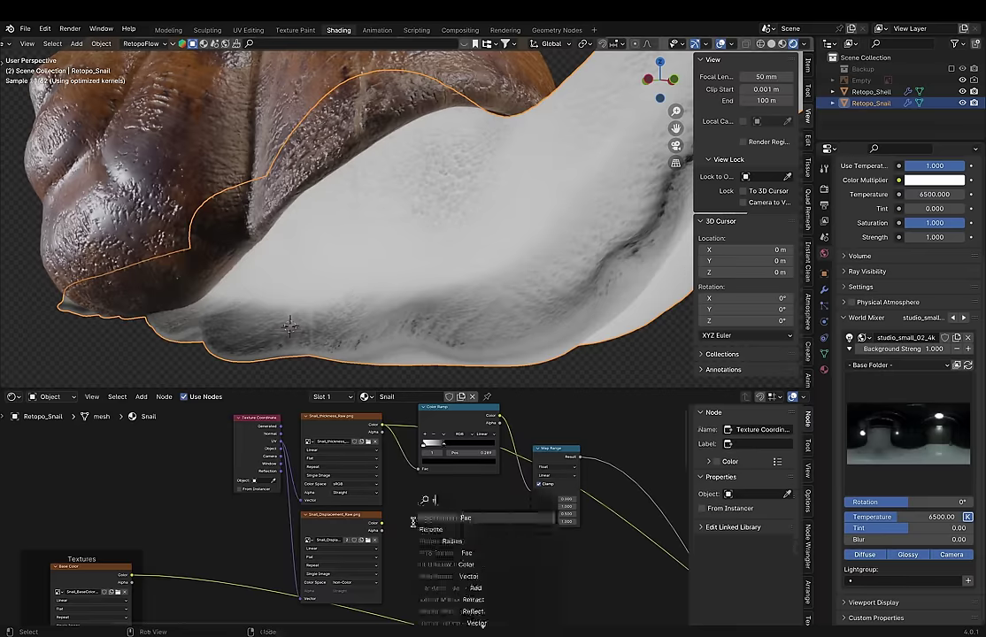
Step: Sharpen the Color Ramp stops, add a Map Range node, and link its Result into the body shader
{"action": "left_click_drag", "start_coordinate": [421, 560], "coordinate": [459, 560]}
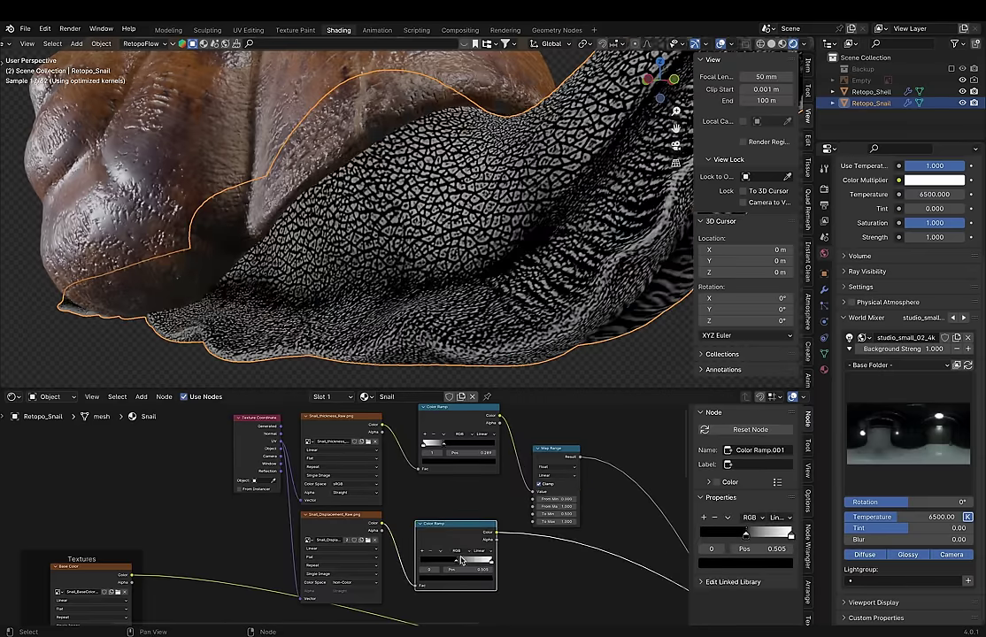
{"action": "middle_click_drag", "start_coordinate": [531, 611], "coordinate": [415, 534]}
{"action": "left_click_drag", "start_coordinate": [321, 434], "coordinate": [350, 453]}
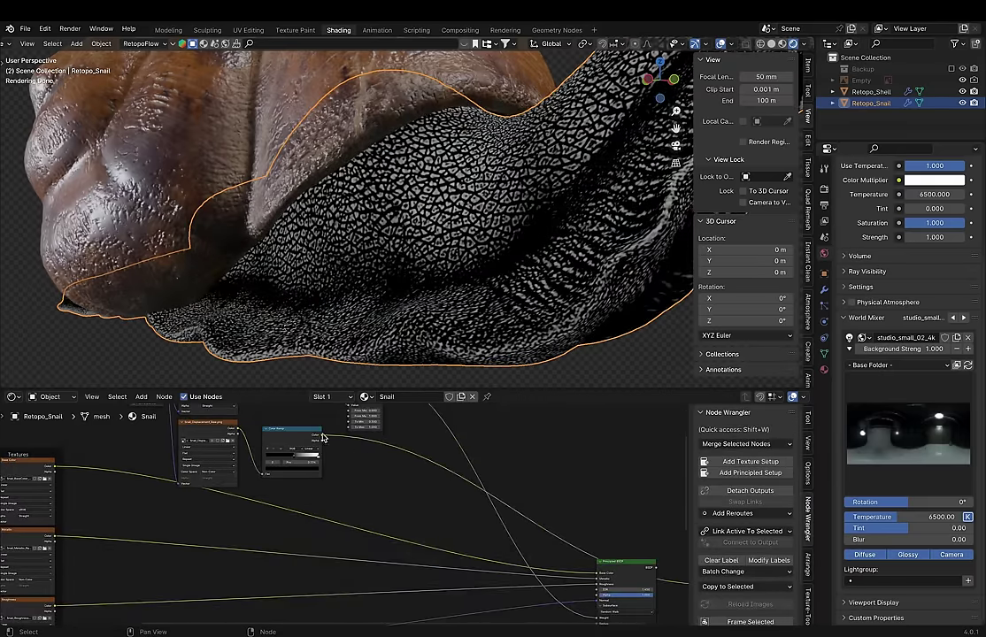
{"action": "key", "text": "Return"}
{"action": "key", "text": "ctrl+s"}
{"action": "left_click_drag", "start_coordinate": [355, 533], "coordinate": [501, 537]}
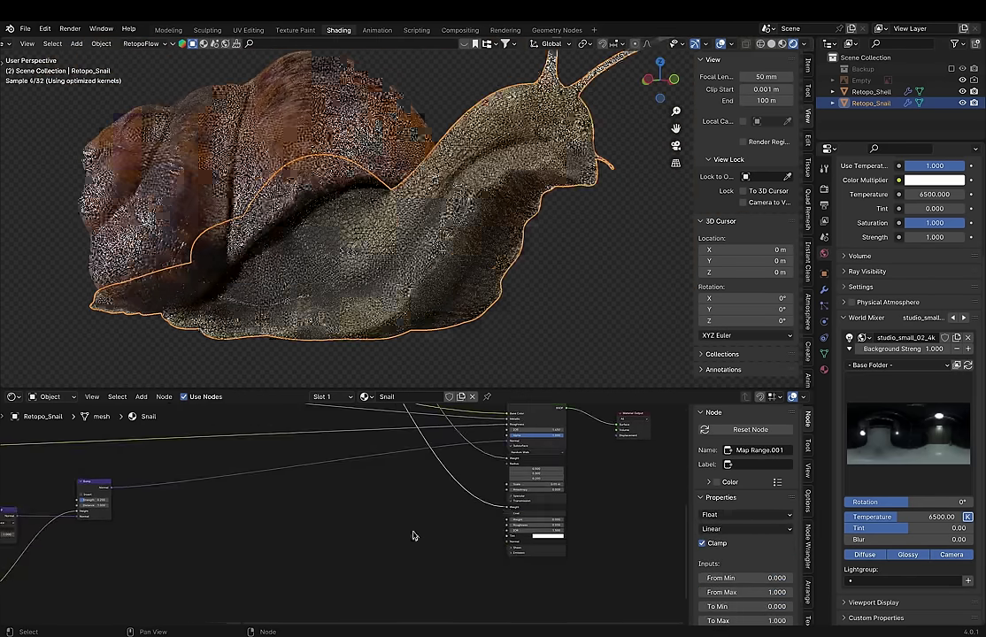
Step: Raise the Map Range To Min value to 0.5
{"action": "key", "text": "KP_Decimal"}
{"action": "left_click_drag", "start_coordinate": [350, 553], "coordinate": [368, 555]}
{"action": "scroll", "coordinate": [366, 556], "scroll_direction": "up", "scroll_amount": 3, "text": "ctrl"}
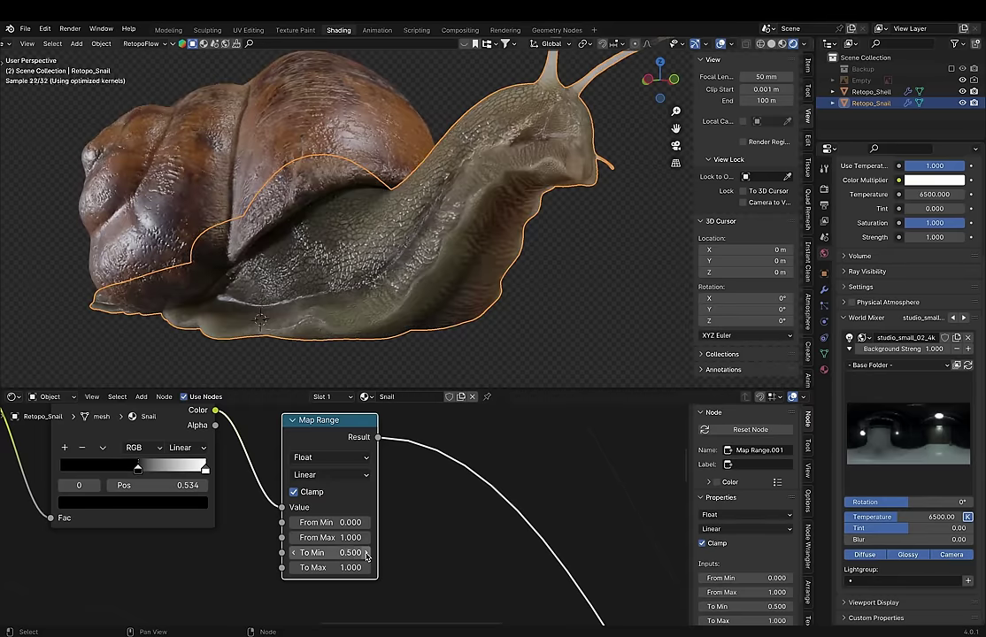
{"action": "scroll", "coordinate": [337, 446], "scroll_direction": "down", "scroll_amount": 4}
Step: Lower the Principled BSDF Subsurface Scale to 0.02 m while checking the snail's head
{"action": "left_click", "coordinate": [660, 598]}
{"action": "key", "text": "KP_Decimal"}
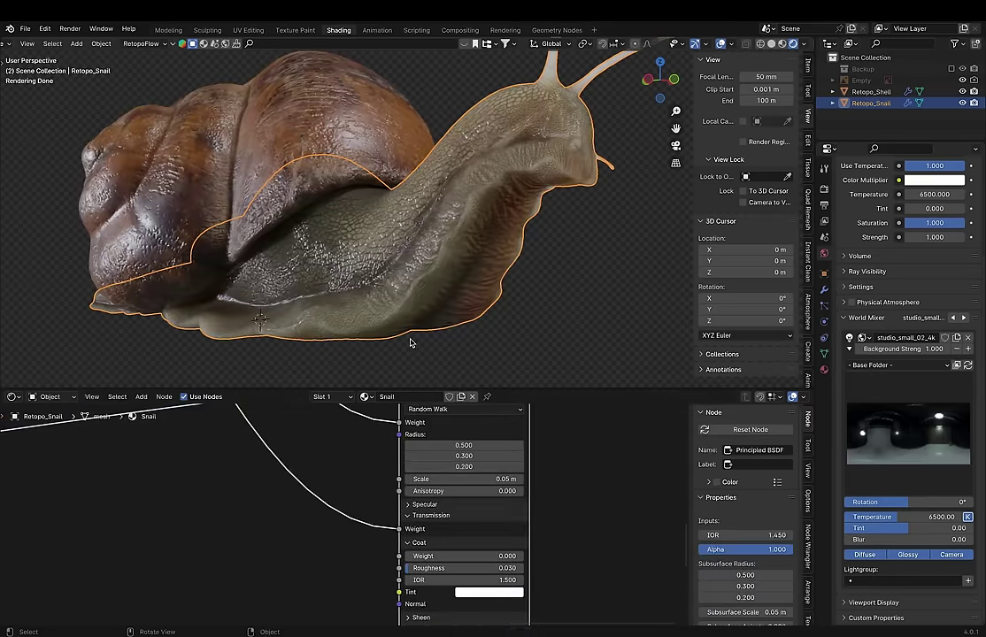
{"action": "scroll", "coordinate": [576, 308], "scroll_direction": "up", "scroll_amount": 5}
{"action": "scroll", "coordinate": [586, 249], "scroll_direction": "up", "scroll_amount": 3}
{"action": "mouse_move", "coordinate": [585, 249]}
{"action": "middle_mouse_down"}
{"action": "mouse_move", "coordinate": [331, 224]}
{"action": "mouse_move", "coordinate": [399, 266]}
{"action": "middle_mouse_up"}
{"action": "scroll", "coordinate": [460, 496], "scroll_direction": "down", "scroll_amount": 3}
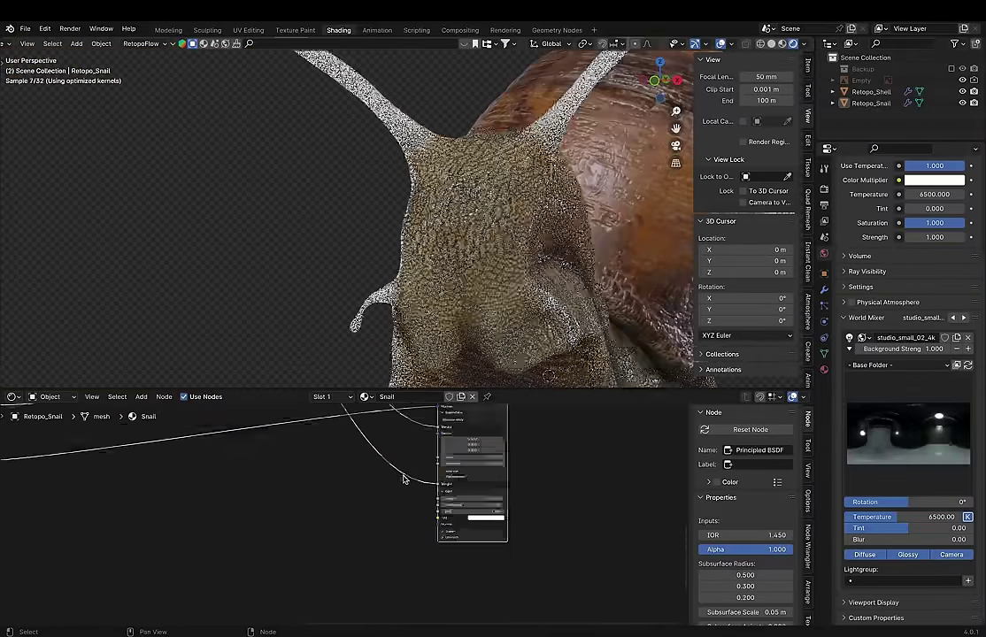
{"action": "middle_click_drag", "start_coordinate": [461, 496], "coordinate": [523, 520], "text": "ctrl"}
{"action": "left_click_drag", "start_coordinate": [589, 554], "coordinate": [567, 554], "text": "shift"}
Step: Give the skin a slight sheen with Sheen Weight about 0.19
{"action": "scroll", "coordinate": [354, 496], "scroll_direction": "down", "scroll_amount": 3}
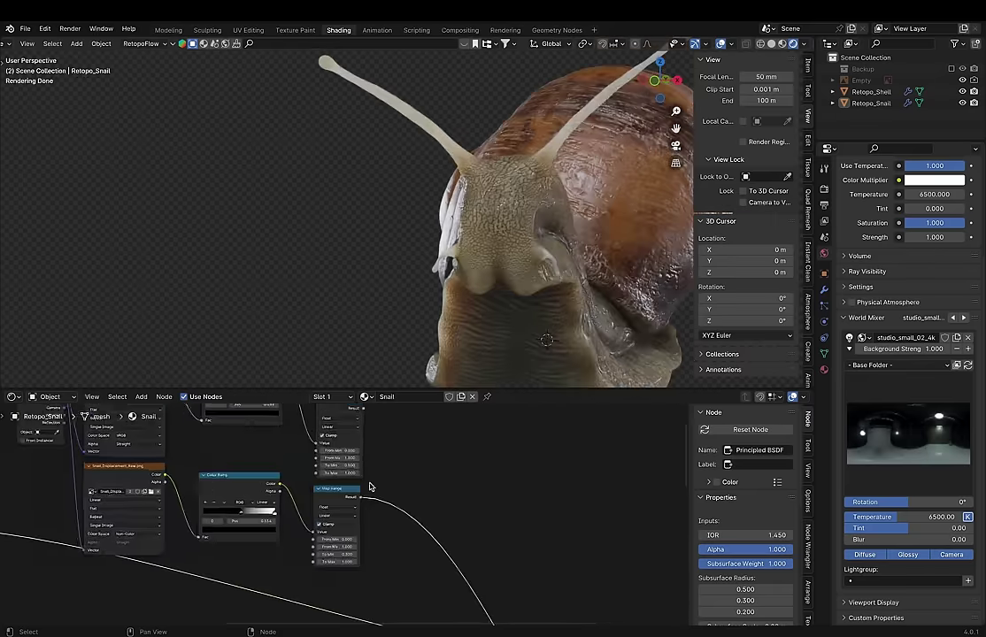
{"action": "left_click_drag", "start_coordinate": [635, 529], "coordinate": [625, 528]}
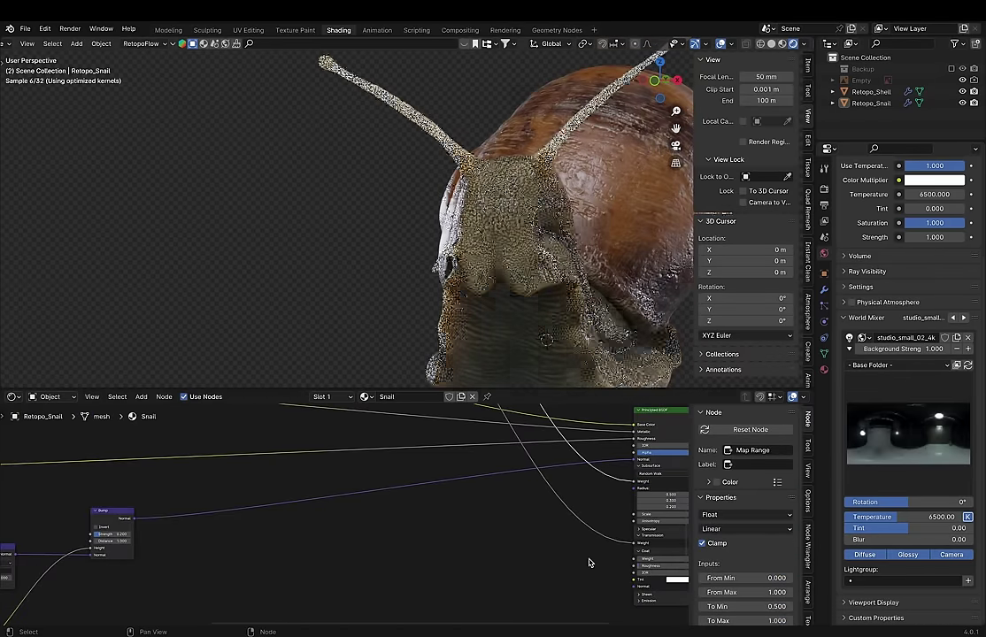
{"action": "middle_click_drag", "start_coordinate": [588, 561], "coordinate": [467, 561]}
{"action": "mouse_move", "coordinate": [520, 311]}
{"action": "middle_mouse_down"}
{"action": "mouse_move", "coordinate": [585, 311]}
{"action": "mouse_move", "coordinate": [518, 213]}
{"action": "middle_mouse_up"}
{"action": "scroll", "coordinate": [518, 214], "scroll_direction": "up", "scroll_amount": 5}
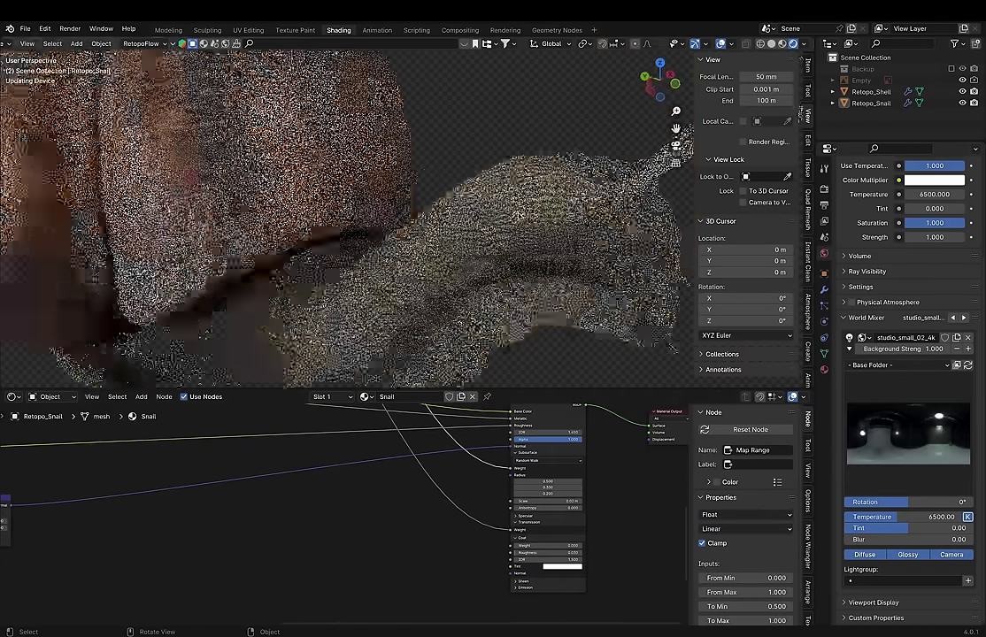
{"action": "scroll", "coordinate": [395, 300], "scroll_direction": "up", "scroll_amount": 3}
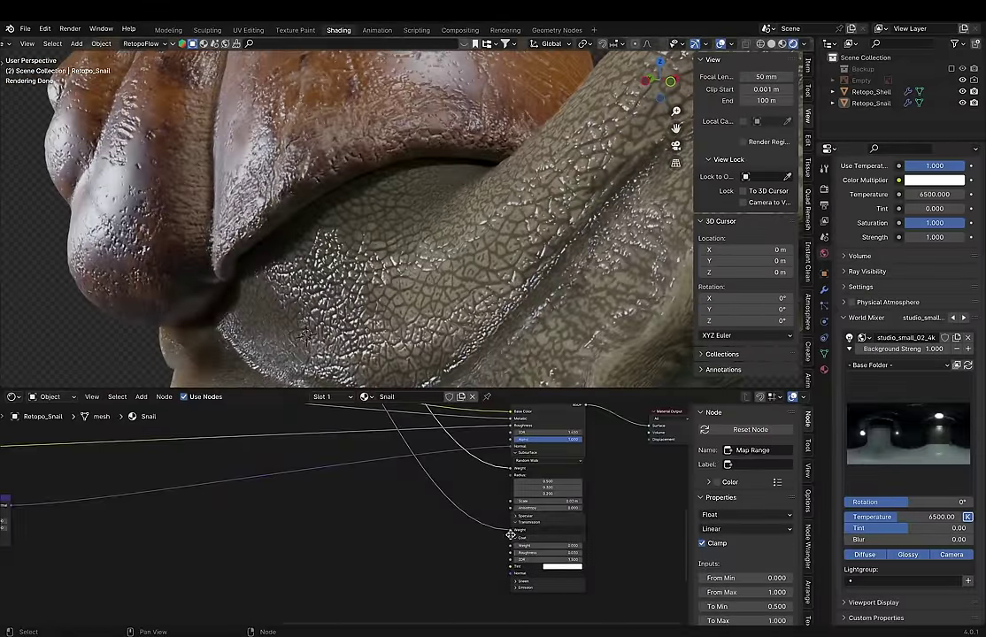
{"action": "scroll", "coordinate": [510, 535], "scroll_direction": "up", "scroll_amount": 4}
{"action": "left_click_drag", "start_coordinate": [483, 547], "coordinate": [504, 546]}
Step: Set Sheen Weight to 0.2 and Sheen Roughness to 0.3, then nudge roughness to 0.4
{"action": "scroll", "coordinate": [509, 372], "scroll_direction": "down", "scroll_amount": 6}
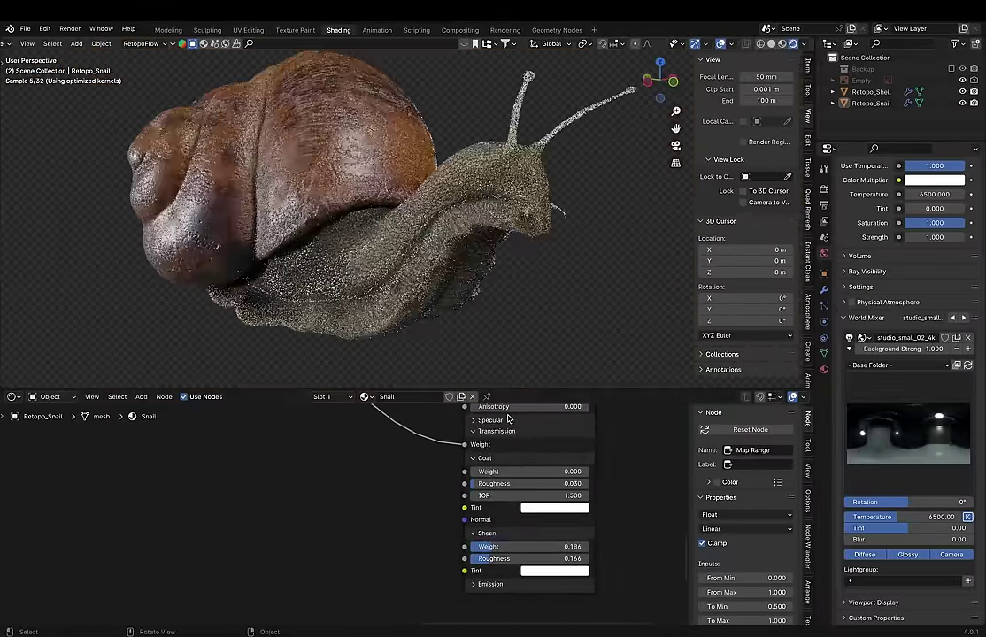
{"action": "left_click", "coordinate": [532, 546]}
{"action": "type", "text": "0.2"}
{"action": "key", "text": "Return"}
{"action": "left_click", "coordinate": [531, 558]}
{"action": "type", "text": "0.3"}
{"action": "key", "text": "Return"}
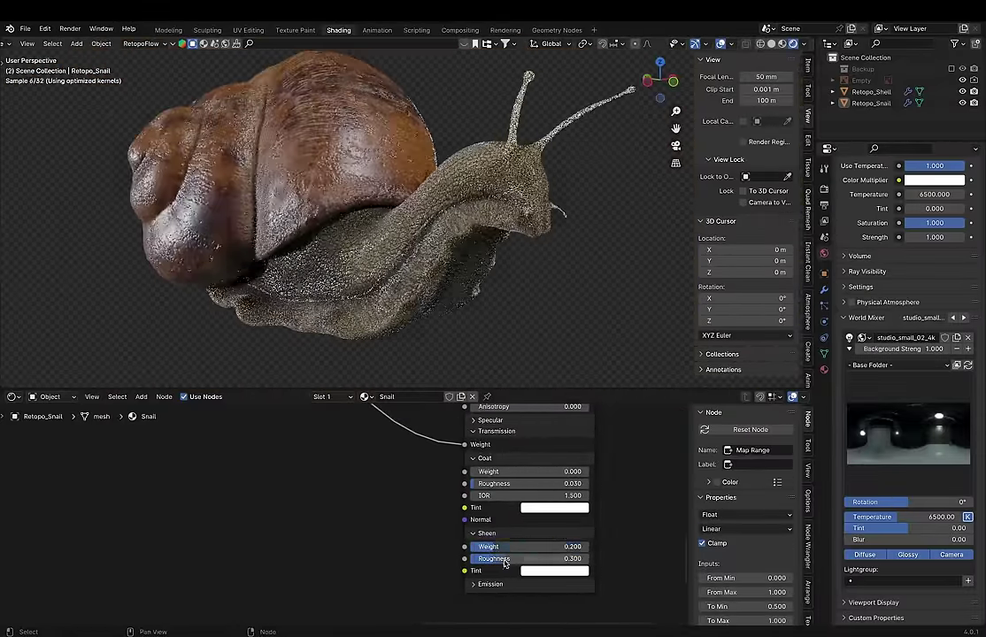
{"action": "left_click_drag", "start_coordinate": [549, 559], "coordinate": [585, 559]}
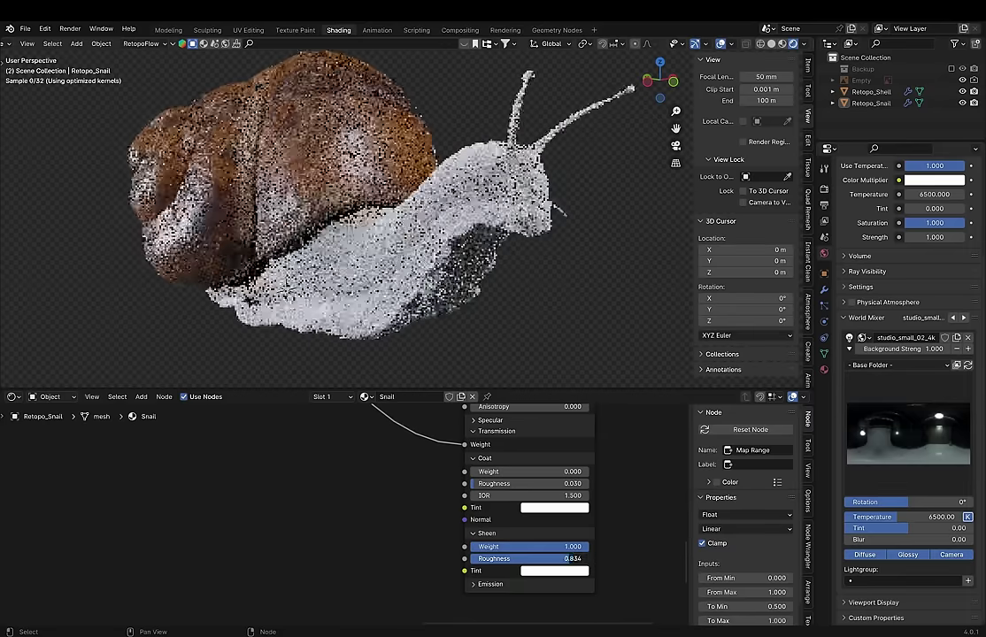
Step: Add a second Bump node driving the Coat Normal input, and save the file
{"action": "scroll", "coordinate": [358, 529], "scroll_direction": "down", "scroll_amount": 4}
{"action": "left_click", "coordinate": [232, 474]}
{"action": "scroll", "coordinate": [344, 452], "scroll_direction": "down", "scroll_amount": 2}
{"action": "key", "text": "shift+a"}
{"action": "left_click", "coordinate": [452, 496]}
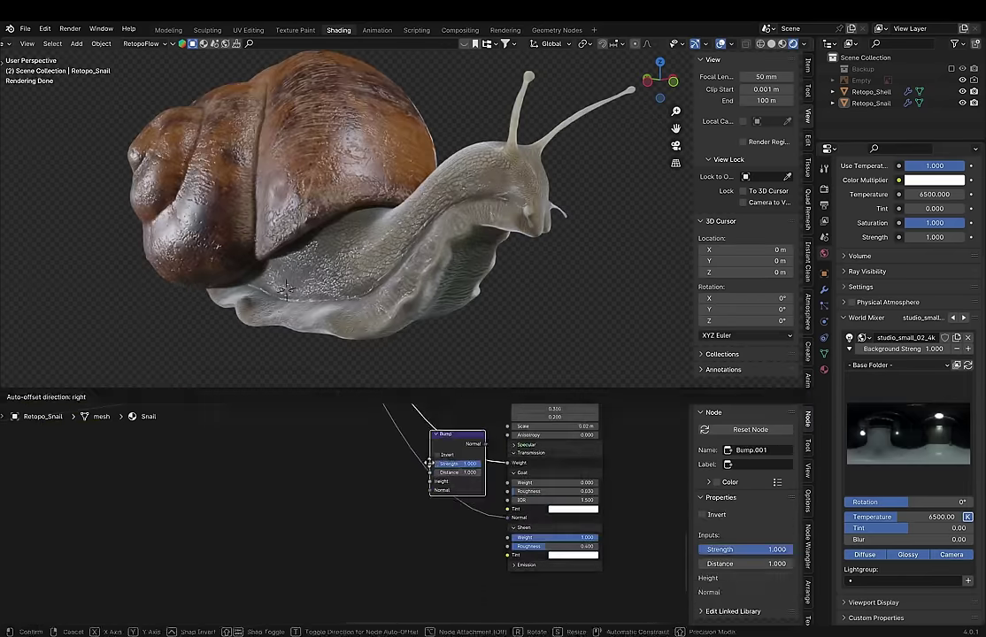
{"action": "left_click", "coordinate": [467, 499]}
{"action": "scroll", "coordinate": [421, 524], "scroll_direction": "down", "scroll_amount": 3}
{"action": "scroll", "coordinate": [354, 496], "scroll_direction": "up", "scroll_amount": 3}
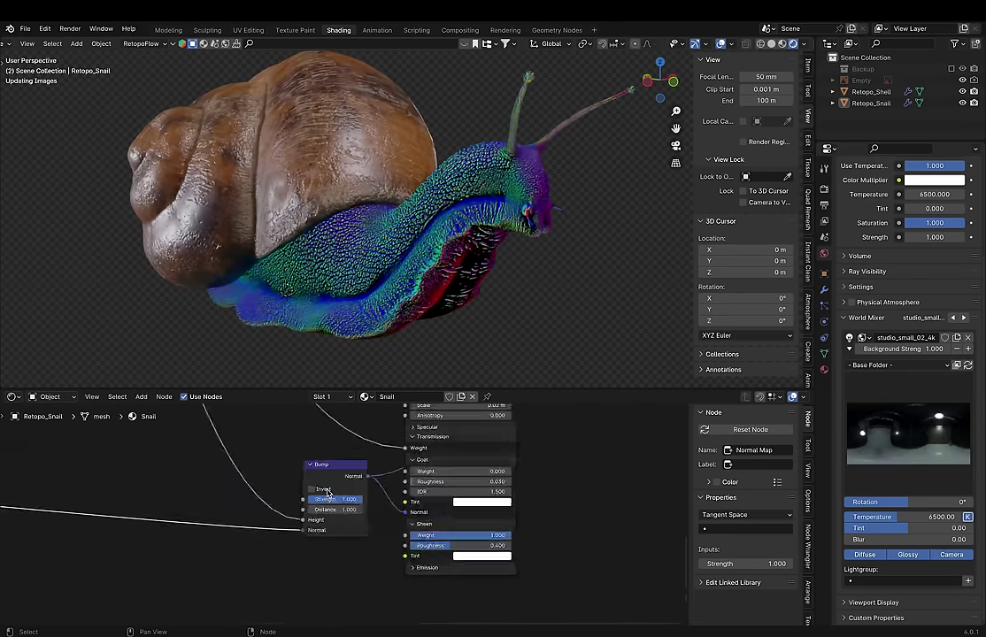
{"action": "scroll", "coordinate": [355, 495], "scroll_direction": "up", "scroll_amount": 2}
{"action": "key", "text": "ctrl+s"}
Step: Lower Sheen Roughness and raise Coat Roughness to 0.100
{"action": "scroll", "coordinate": [515, 449], "scroll_direction": "down", "scroll_amount": 3}
{"action": "left_click", "coordinate": [502, 462], "text": "ctrl+shift"}
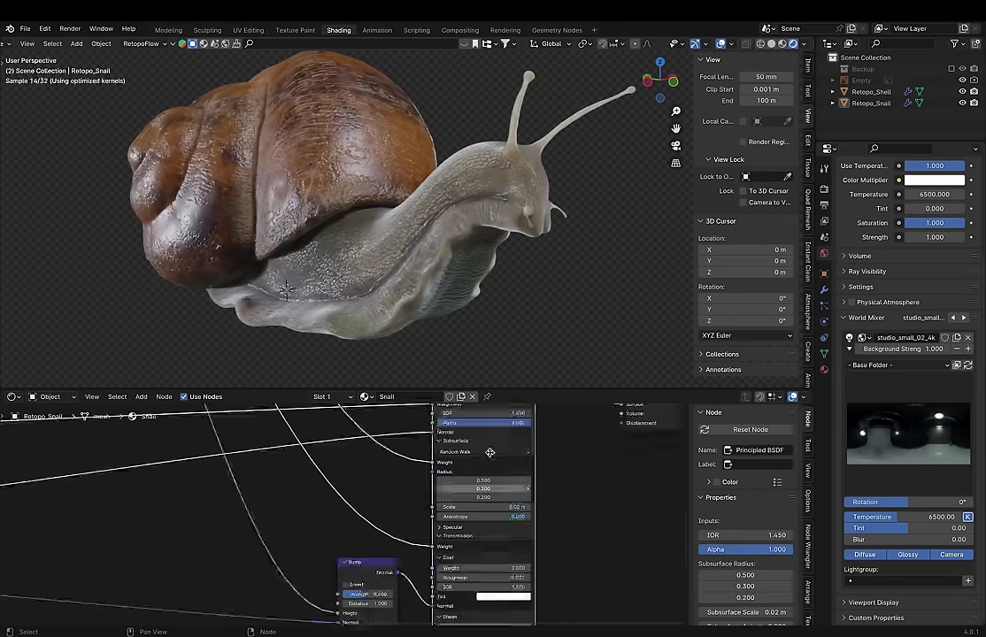
{"action": "scroll", "coordinate": [542, 523], "scroll_direction": "up", "scroll_amount": 3}
{"action": "scroll", "coordinate": [512, 526], "scroll_direction": "up", "scroll_amount": 2}
{"action": "left_click_drag", "start_coordinate": [511, 530], "coordinate": [485, 529], "text": "ctrl"}
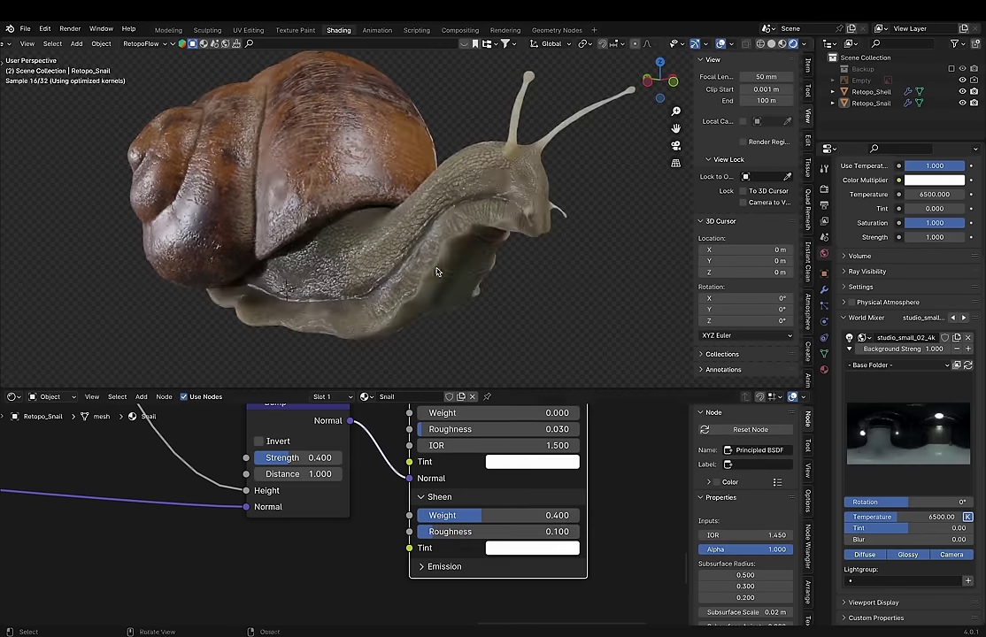
{"action": "left_click", "coordinate": [301, 491]}
{"action": "scroll", "coordinate": [372, 517], "scroll_direction": "down", "scroll_amount": 1}
{"action": "left_click_drag", "start_coordinate": [495, 483], "coordinate": [517, 483], "text": "ctrl"}
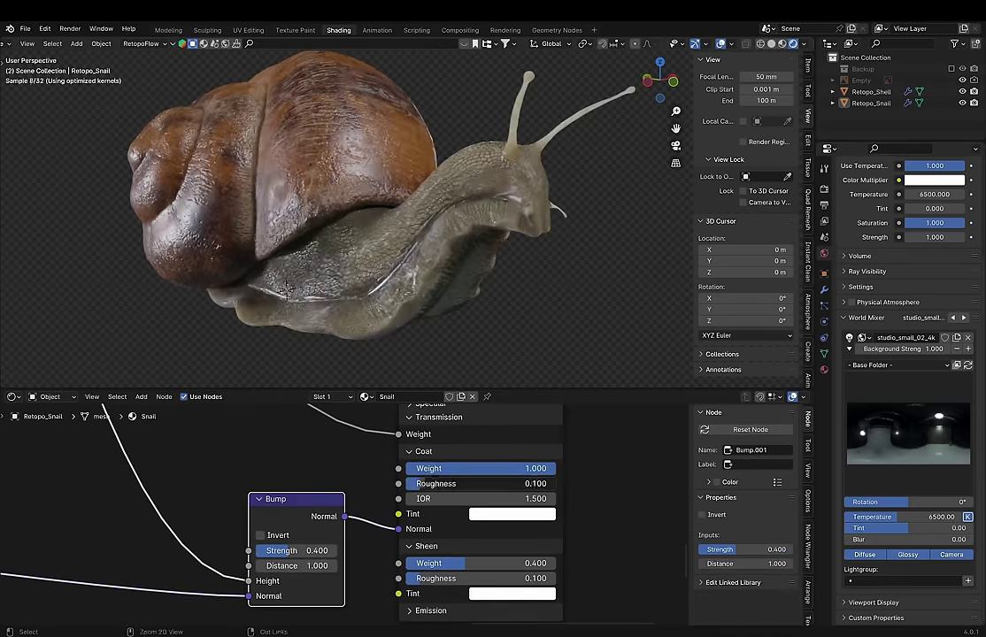
{"action": "scroll", "coordinate": [346, 524], "scroll_direction": "down", "scroll_amount": 3}
{"action": "middle_click_drag", "start_coordinate": [346, 524], "coordinate": [143, 593]}
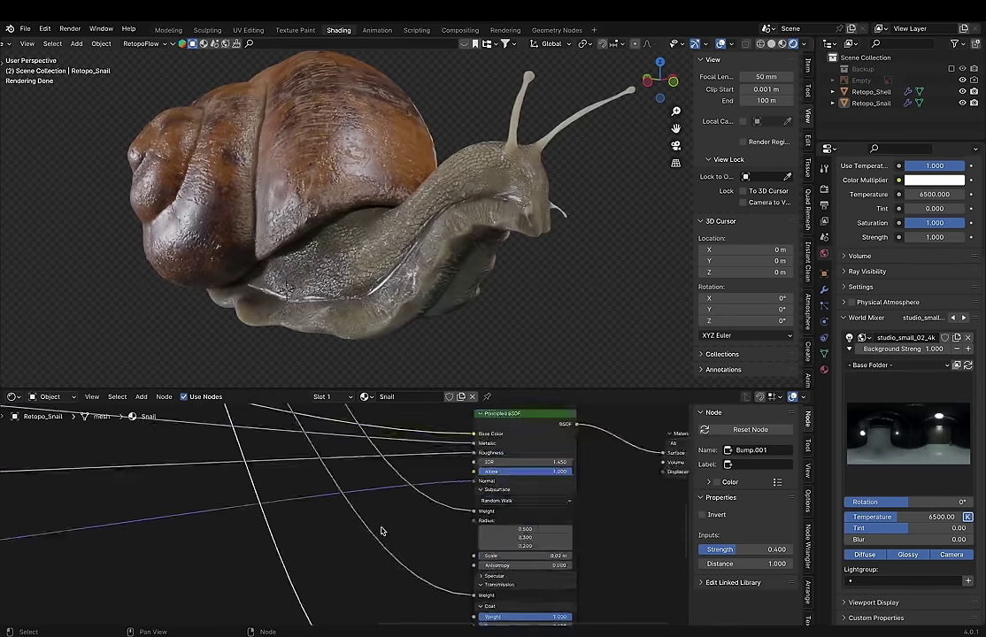
Step: Add another Map Range node beside the Principled BSDF
{"action": "key", "text": "shift+a"}
{"action": "type", "text": "map range"}
{"action": "key", "text": "Return"}
{"action": "left_click", "coordinate": [484, 474]}
{"action": "scroll", "coordinate": [266, 513], "scroll_direction": "up", "scroll_amount": 3}
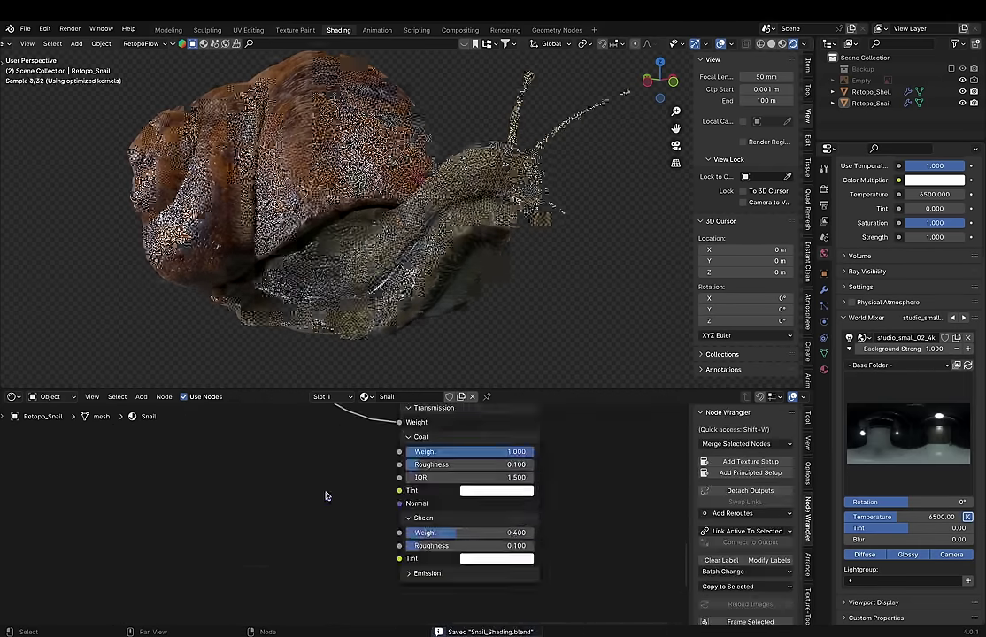
Step: Step back through history to Sheen weight 0.5, roughness 0.3, and save
{"action": "key", "text": "ctrl+z"}
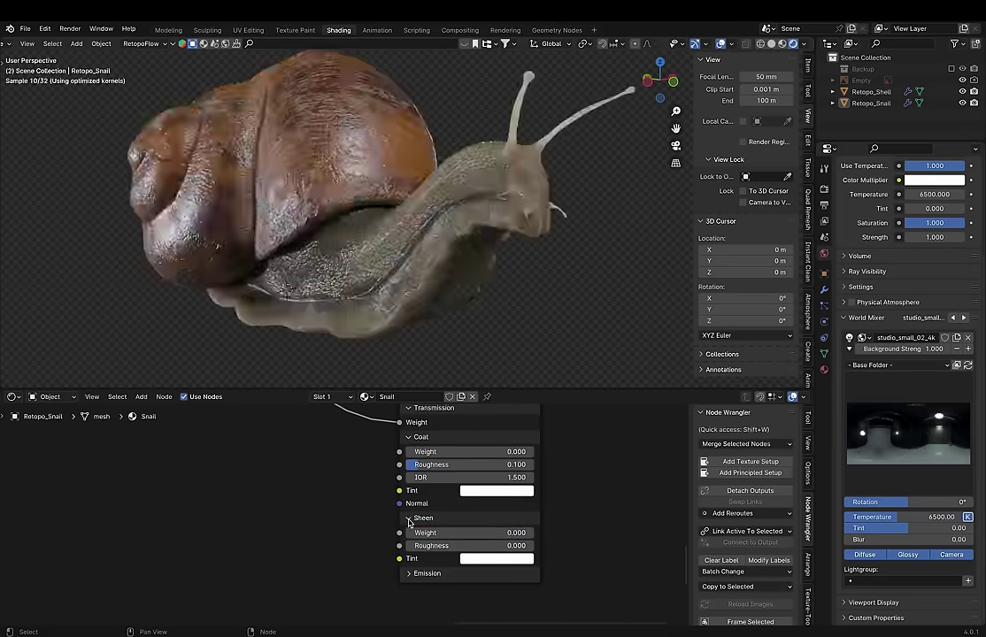
{"action": "key", "text": "ctrl+shift+z"}
{"action": "key", "text": "ctrl+shift+z"}
{"action": "key", "text": "ctrl+shift+z"}
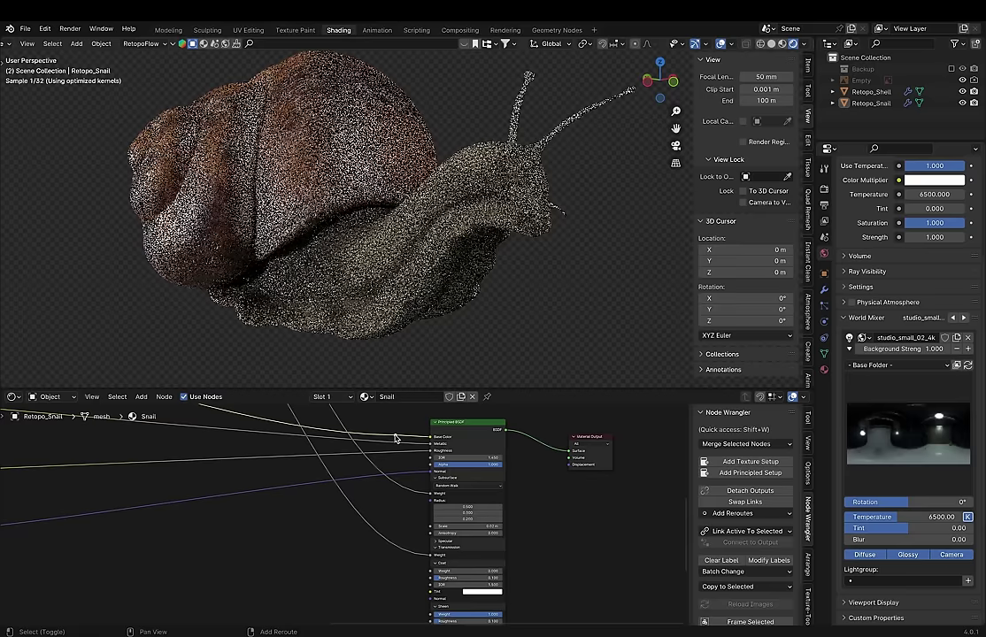
{"action": "key", "text": "ctrl+shift+z"}
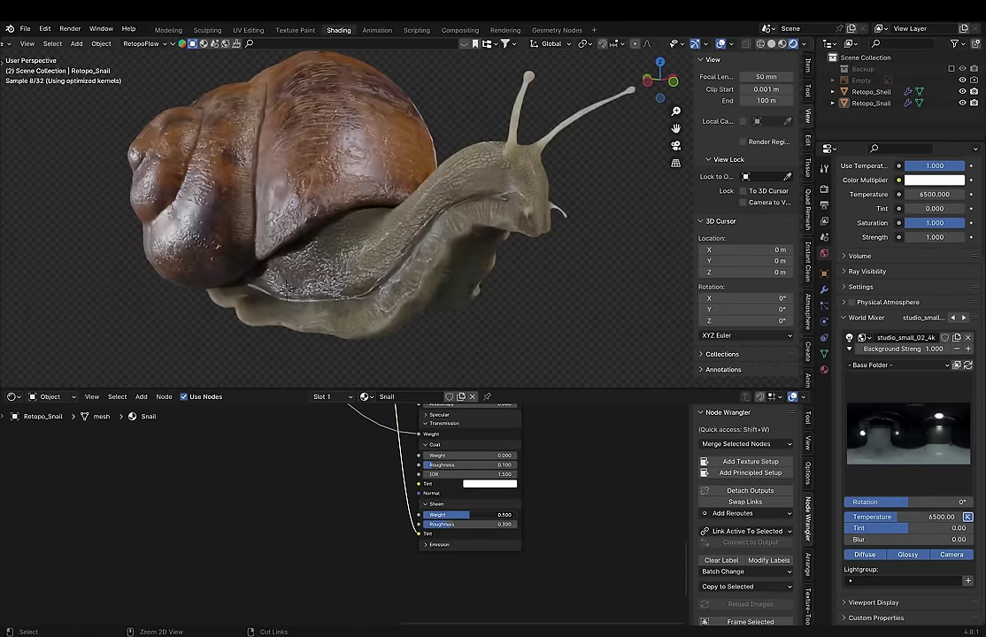
{"action": "key", "text": "ctrl+s"}
{"action": "key", "text": "ctrl+shift+z"}
Step: Add a camera aligned to the view from the snail's other side
{"action": "middle_click_drag", "start_coordinate": [496, 292], "coordinate": [563, 310]}
{"action": "left_click", "coordinate": [555, 310]}
{"action": "key", "text": "shift+a"}
{"action": "left_click", "coordinate": [565, 494]}
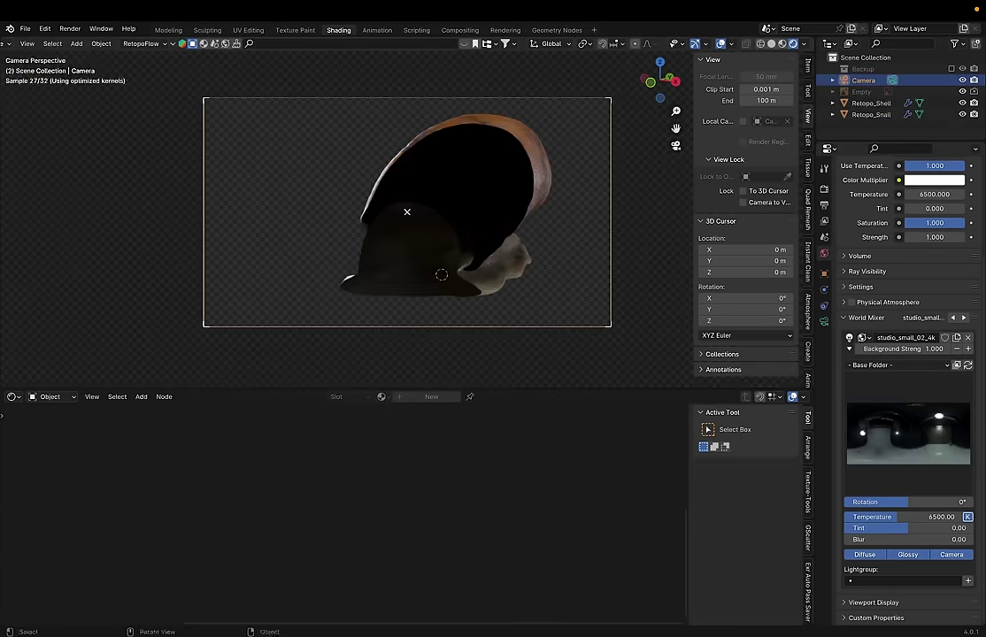
Step: Check the viewport sampling presets and render from the new camera with F12
{"action": "left_click", "coordinate": [961, 249]}
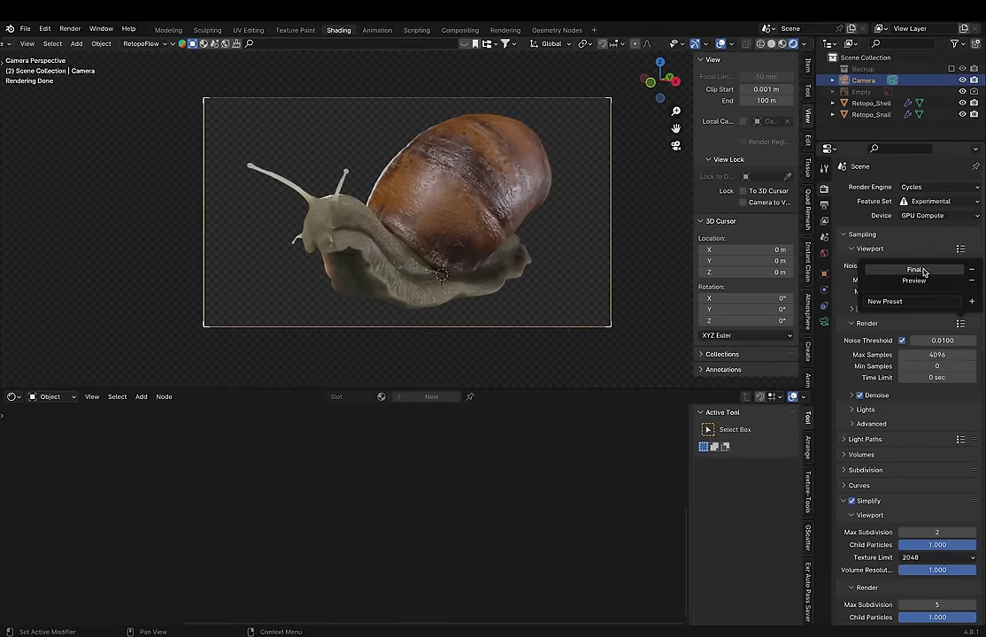
{"action": "key", "text": "F12"}
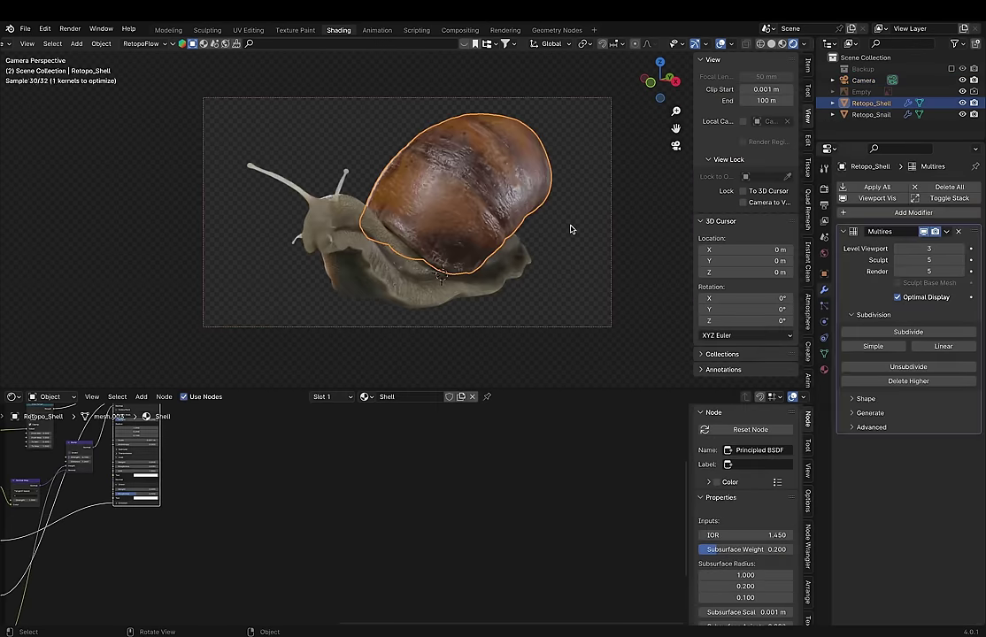
{"action": "key", "text": "F12"}
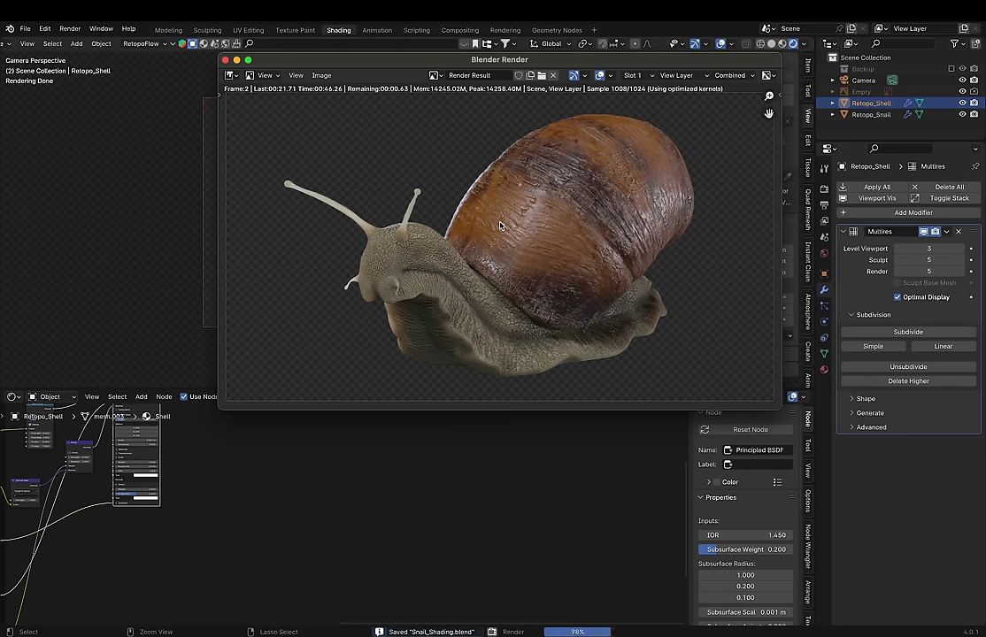
Step: Save the render as single-layer OpenEXR in a new Renderings folder
{"action": "left_click", "coordinate": [321, 75]}
{"action": "left_click", "coordinate": [341, 163]}
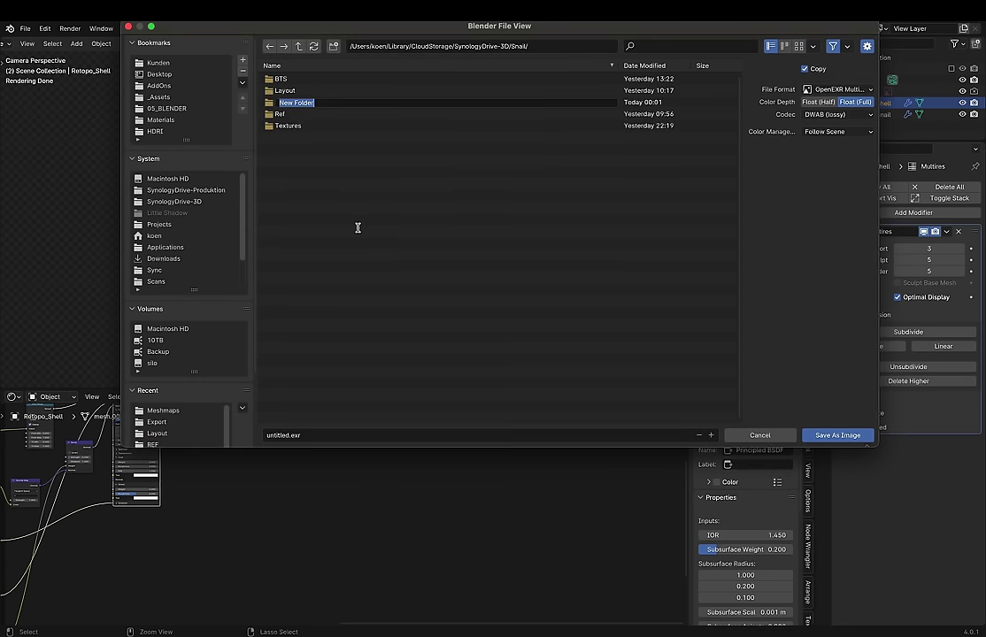
{"action": "type", "text": "erings"}
{"action": "key", "text": "Return"}
{"action": "left_click", "coordinate": [838, 89]}
{"action": "left_click", "coordinate": [858, 123]}
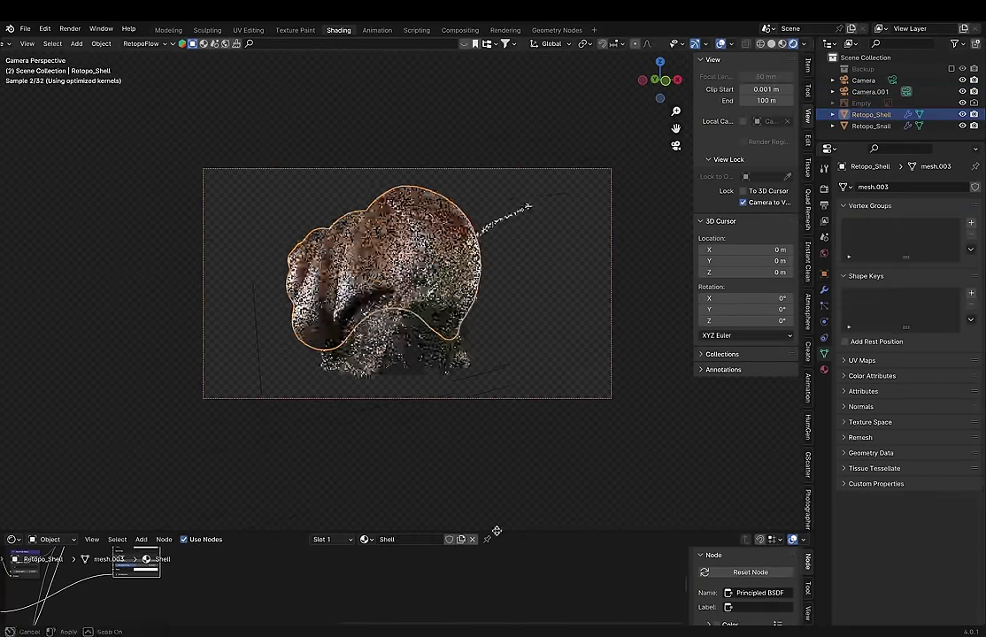
Step: Render the second camera and save it as Snail_Preview_v002.exr
{"action": "key", "text": "F12"}
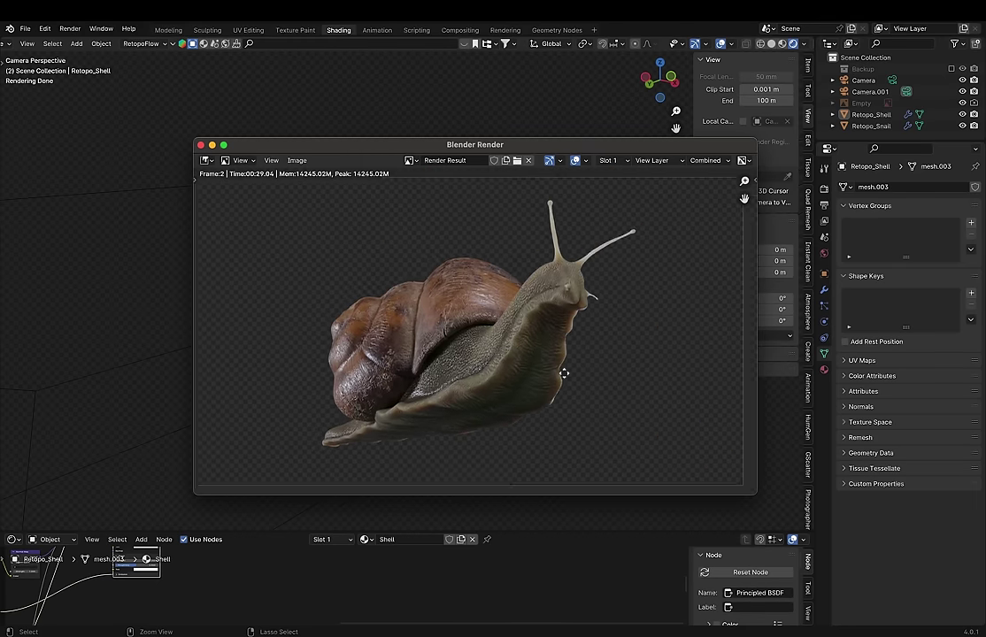
{"action": "left_click", "coordinate": [297, 160]}
{"action": "left_click", "coordinate": [332, 240]}
{"action": "left_click", "coordinate": [815, 171]}
{"action": "left_click", "coordinate": [775, 240]}
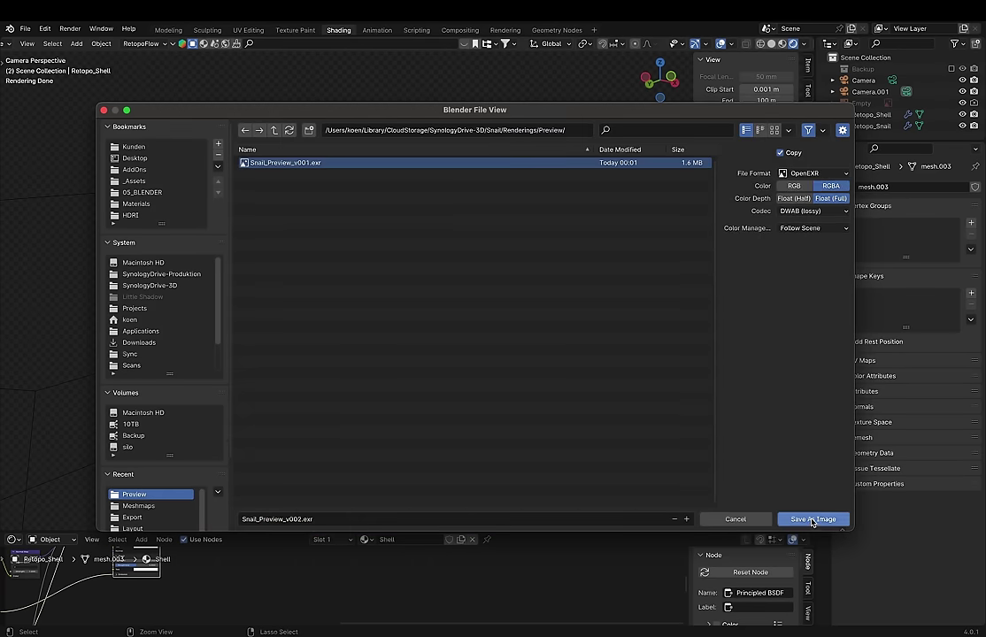
{"action": "left_click", "coordinate": [815, 519]}
{"action": "key", "text": "Escape"}
Step: Add a third camera at the current view, save, and render from it
{"action": "key", "text": "ctrl+KP_0"}
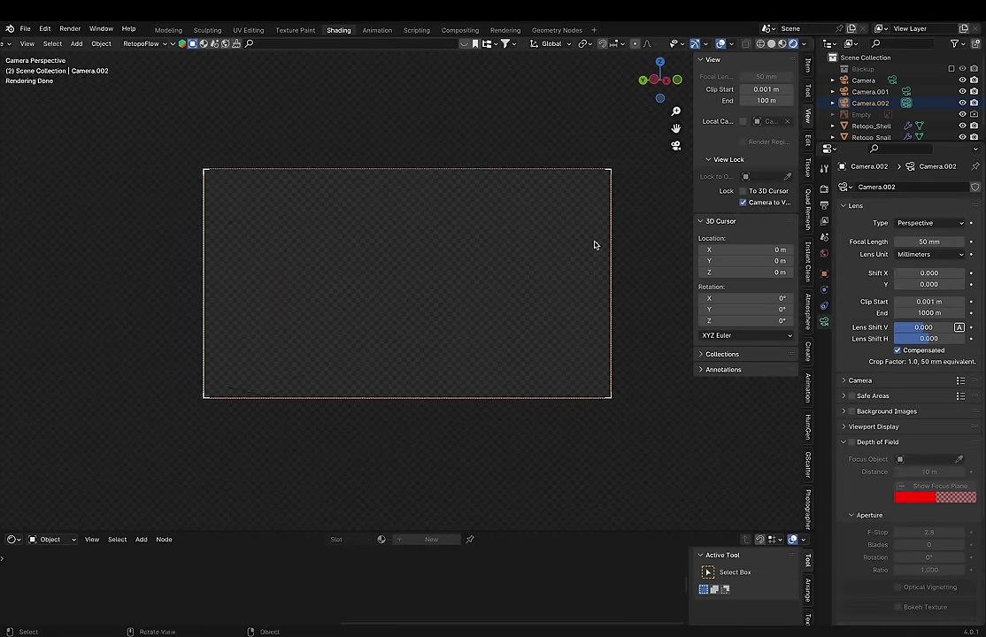
{"action": "left_click", "coordinate": [448, 261]}
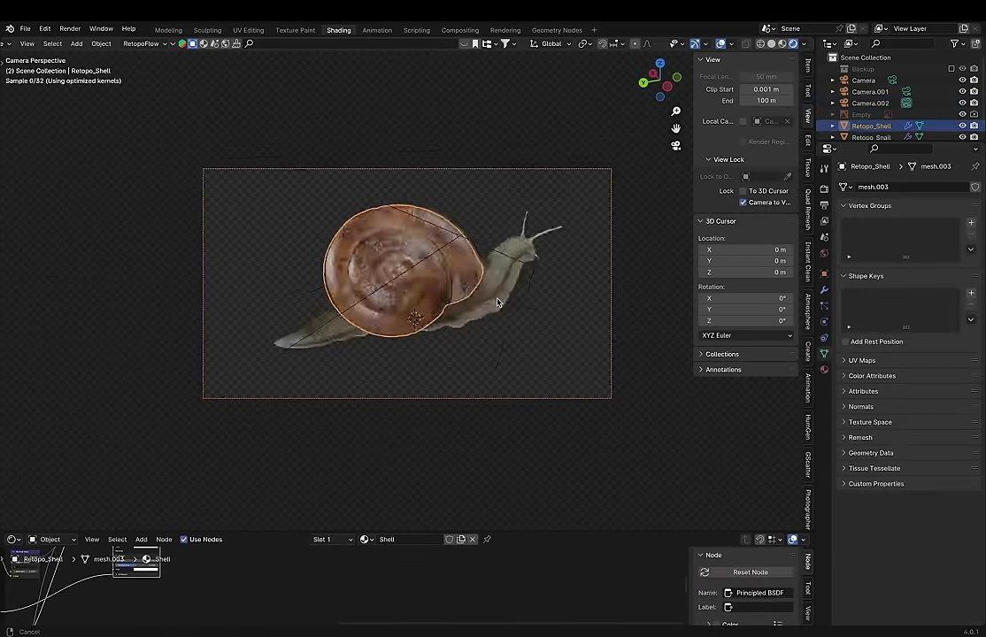
{"action": "key", "text": "ctrl+s"}
{"action": "key", "text": "F12"}
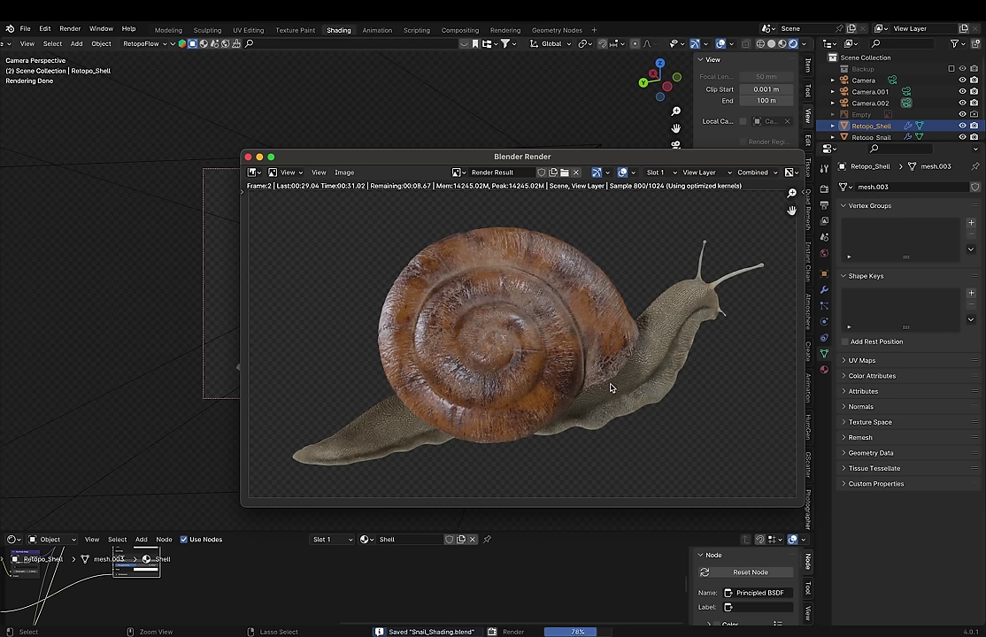
Step: Save the third render as an image file and orbit to a front view of the snail
{"action": "left_click", "coordinate": [344, 173]}
{"action": "left_click", "coordinate": [381, 319]}
{"action": "left_click", "coordinate": [826, 154]}
{"action": "left_click", "coordinate": [760, 245]}
{"action": "left_click", "coordinate": [858, 531]}
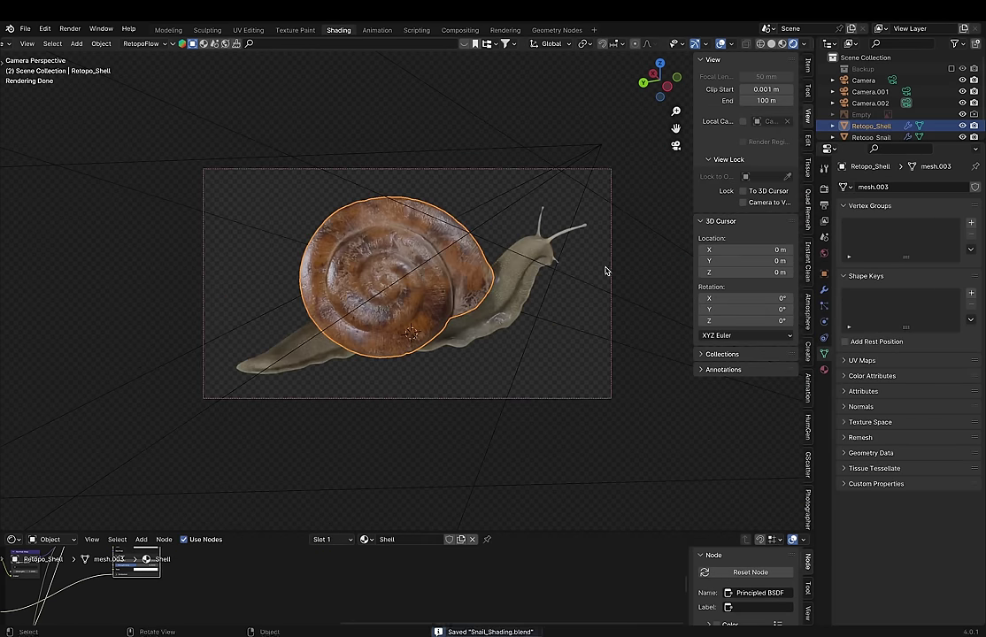
{"action": "middle_click_drag", "start_coordinate": [673, 292], "coordinate": [454, 328]}
Step: Add a front-view camera with a 200 mm focal length and push it along its view axis
{"action": "key", "text": "KP_1"}
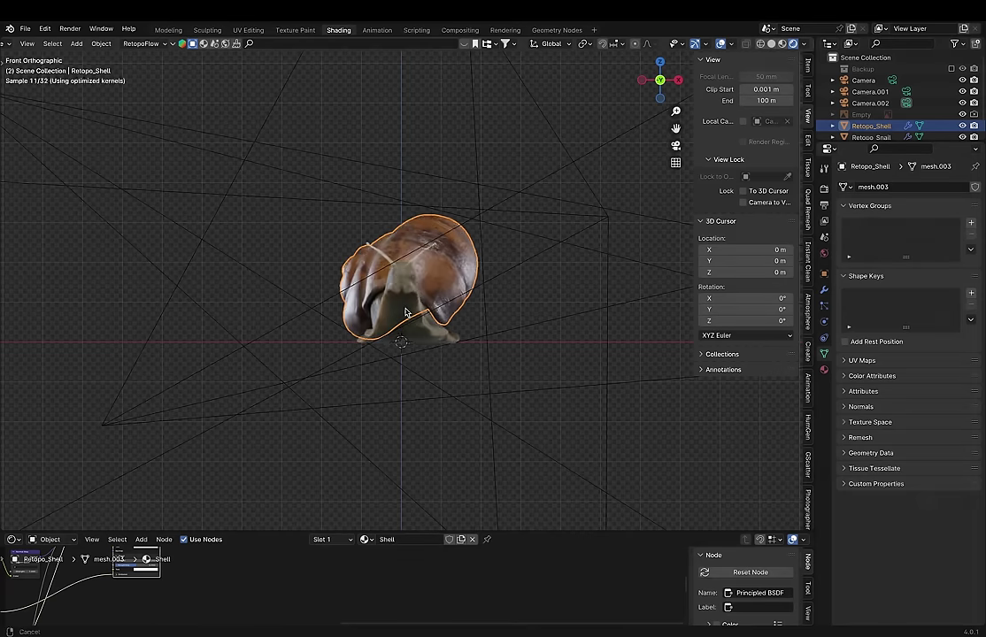
{"action": "key", "text": "ctrl+alt+KP_0"}
{"action": "key", "text": "ctrl+alt+KP_0"}
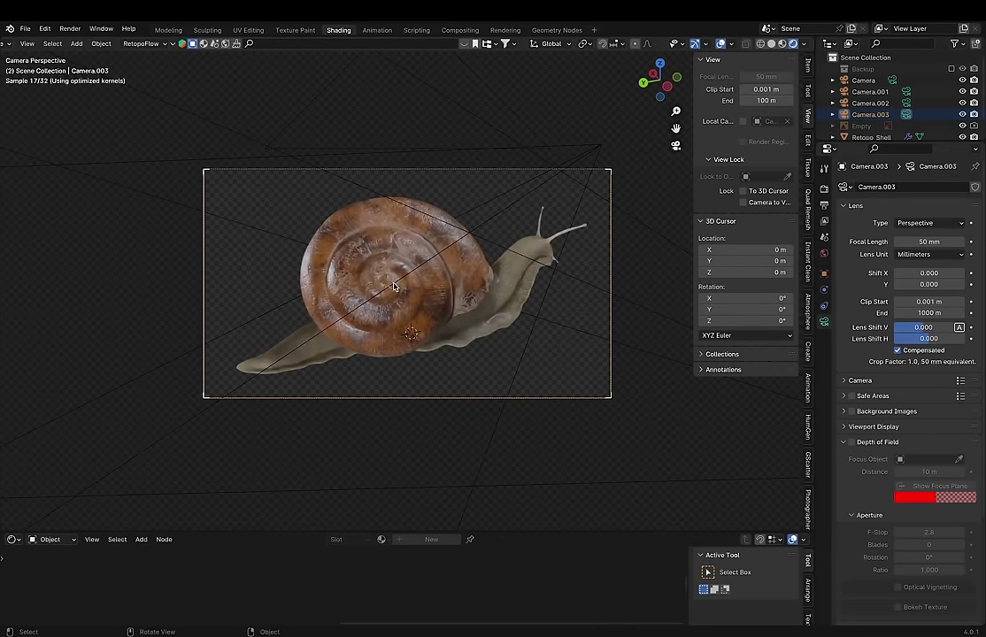
{"action": "key", "text": "KP_1"}
{"action": "key", "text": "ctrl+alt+KP_0"}
{"action": "left_click", "coordinate": [925, 242]}
{"action": "type", "text": "200"}
{"action": "key", "text": "Return"}
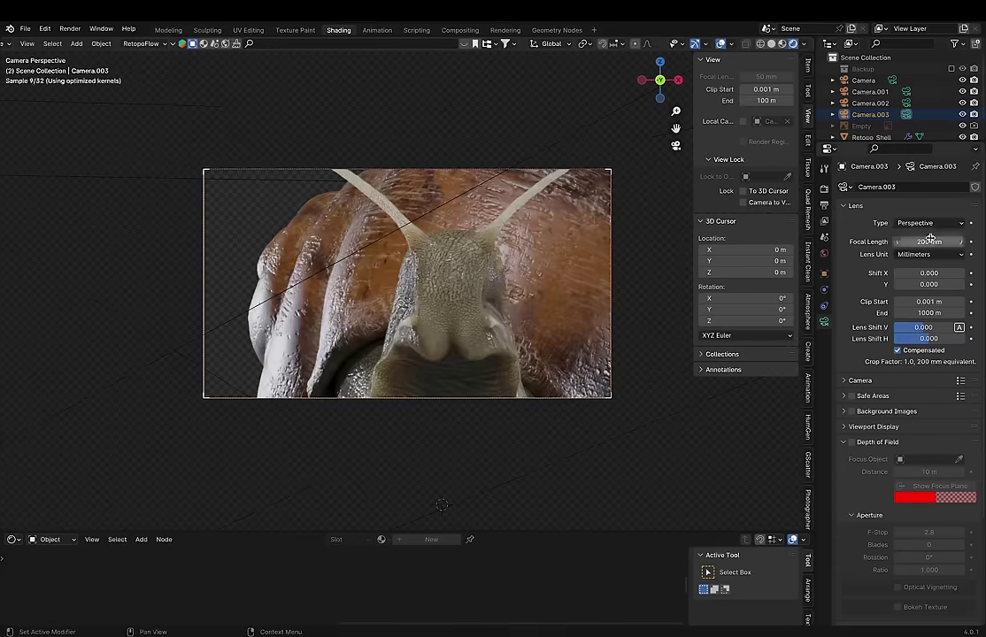
{"action": "key", "text": "g"}
{"action": "key", "text": "z"}
{"action": "key", "text": "z"}
{"action": "key", "text": "Return"}
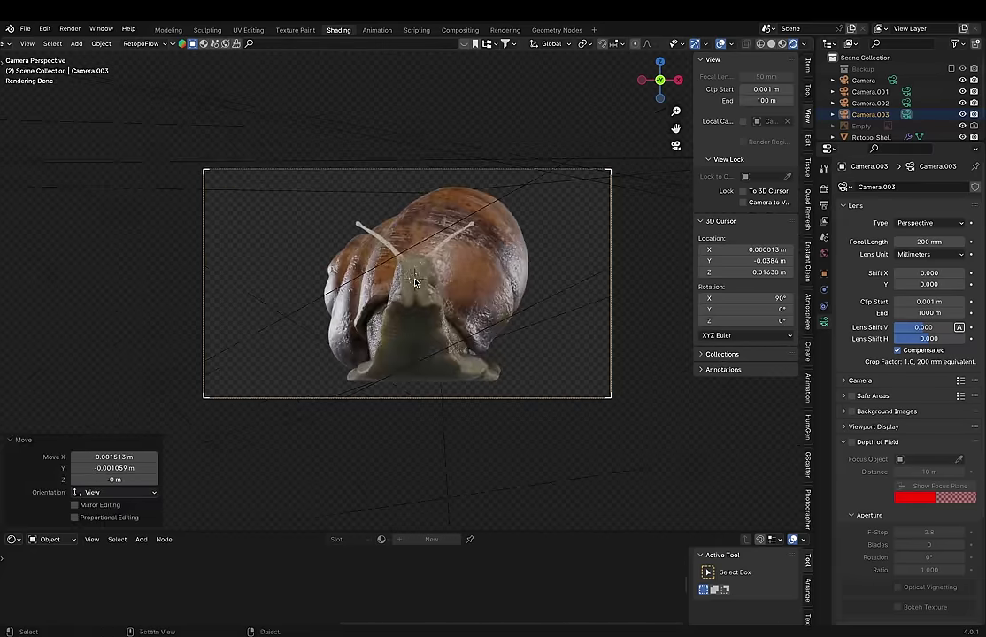
Step: Enable depth of field with focus distance 0.34 m and F-Stop 12
{"action": "left_click", "coordinate": [851, 441]}
{"action": "key", "text": "ctrl+s"}
{"action": "left_click", "coordinate": [924, 486]}
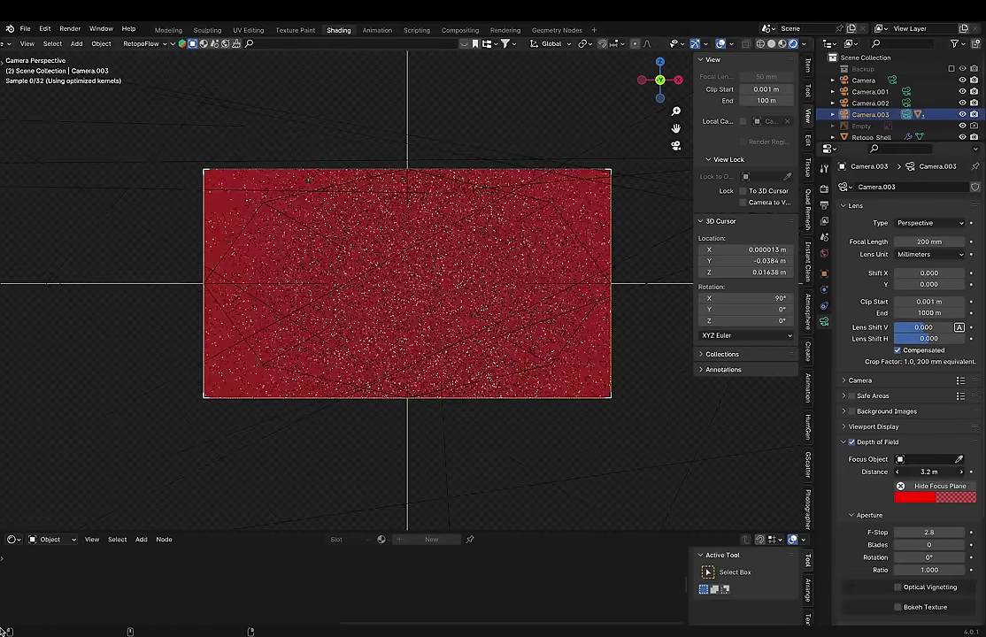
{"action": "left_click_drag", "start_coordinate": [930, 472], "coordinate": [947, 472]}
{"action": "left_click", "coordinate": [924, 486]}
{"action": "double_click", "coordinate": [926, 532]}
{"action": "type", "text": "12"}
{"action": "key", "text": "Return"}
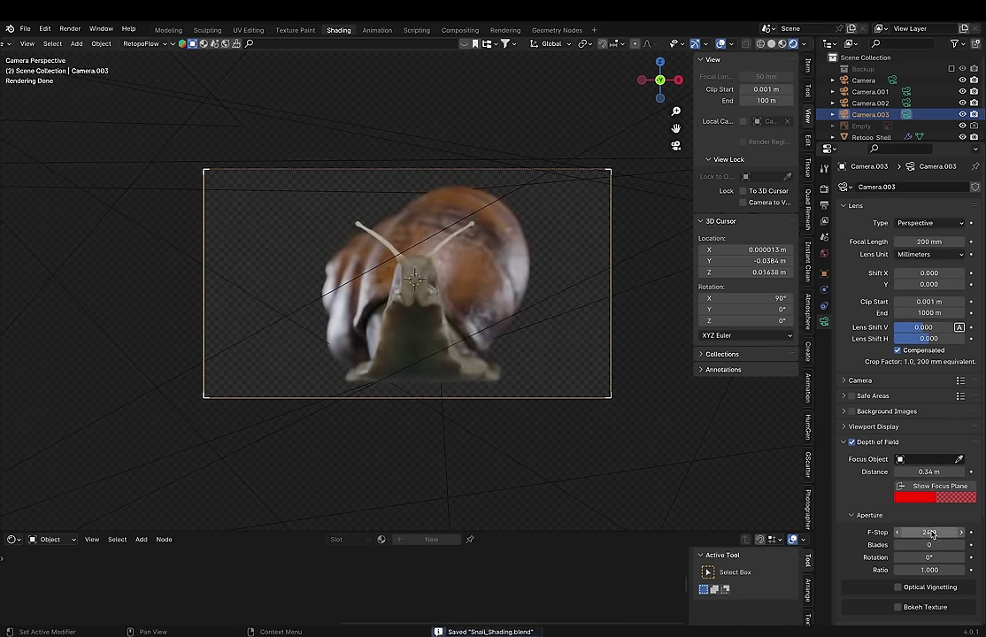
Step: Switch the aperture to the f/22 preset, refine focus at 0.34 m, and save
{"action": "left_click", "coordinate": [807, 509]}
{"action": "left_click", "coordinate": [743, 232]}
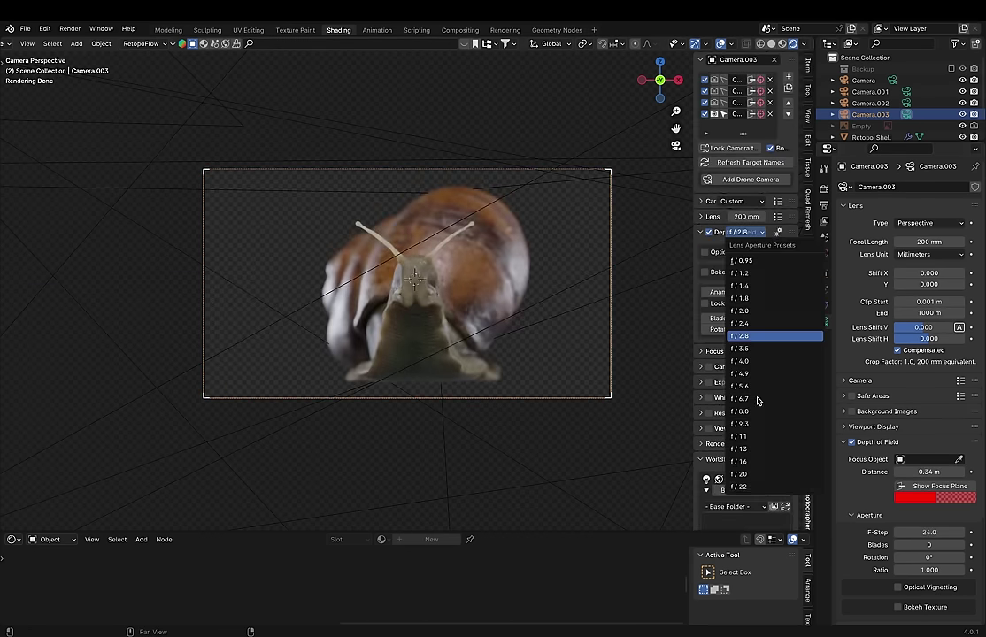
{"action": "left_click", "coordinate": [761, 334]}
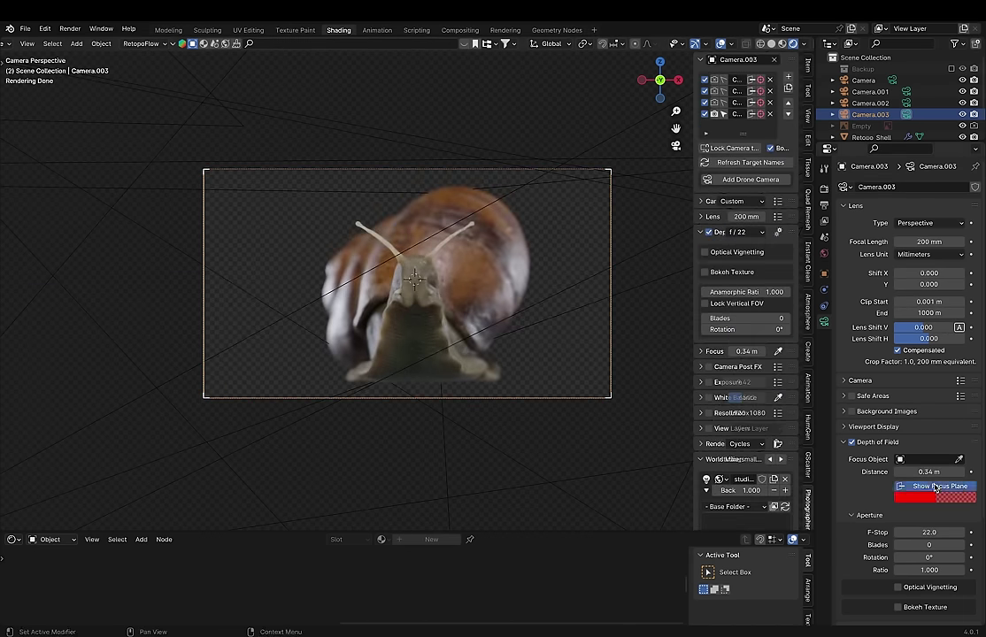
{"action": "left_click", "coordinate": [934, 487]}
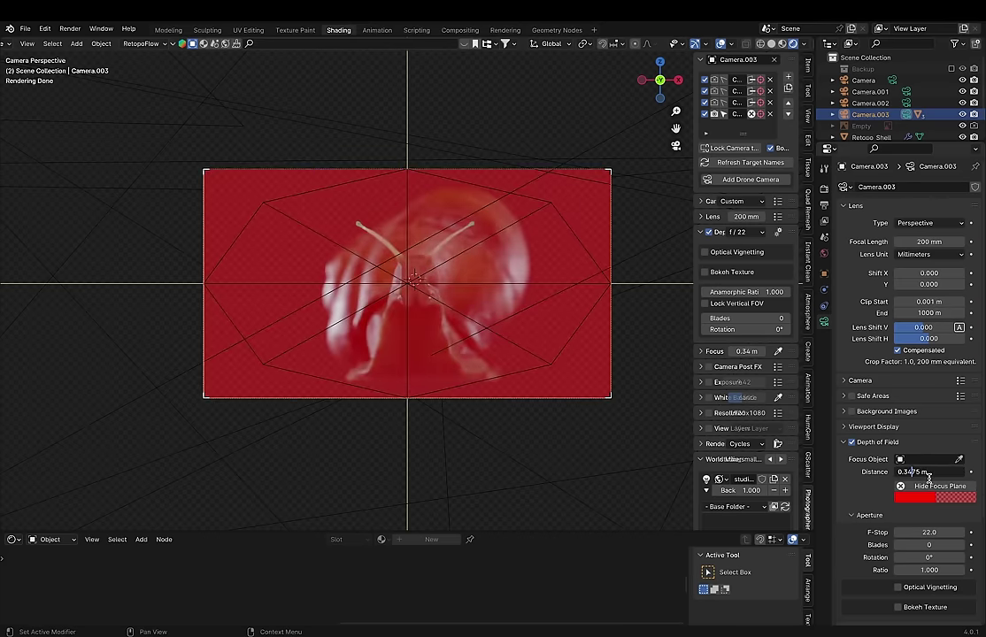
{"action": "left_click_drag", "start_coordinate": [935, 486], "coordinate": [930, 470]}
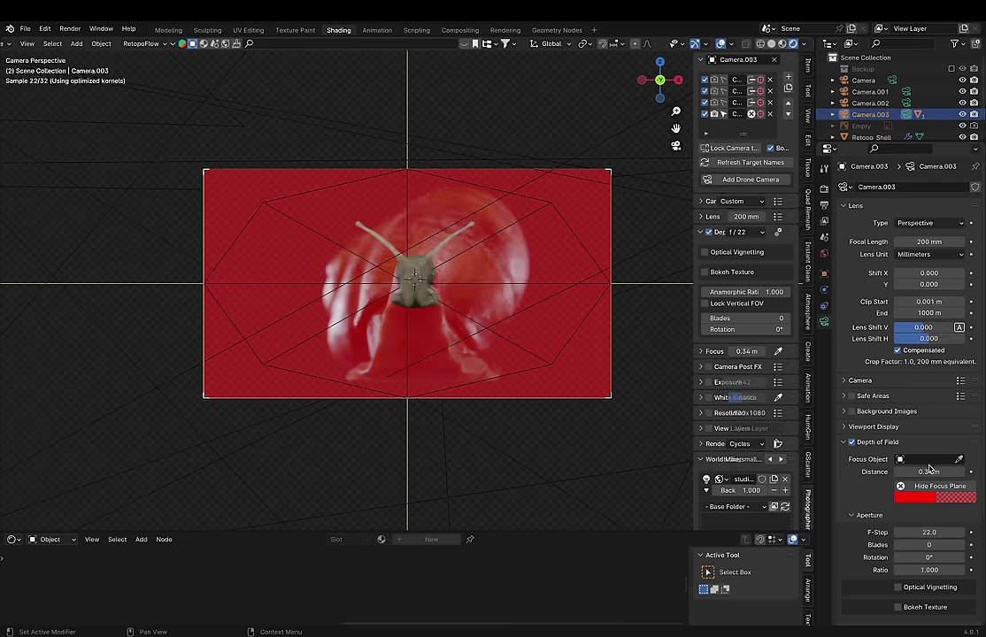
{"action": "key", "text": "Return"}
{"action": "left_click", "coordinate": [936, 486]}
{"action": "key", "text": "ctrl+s"}
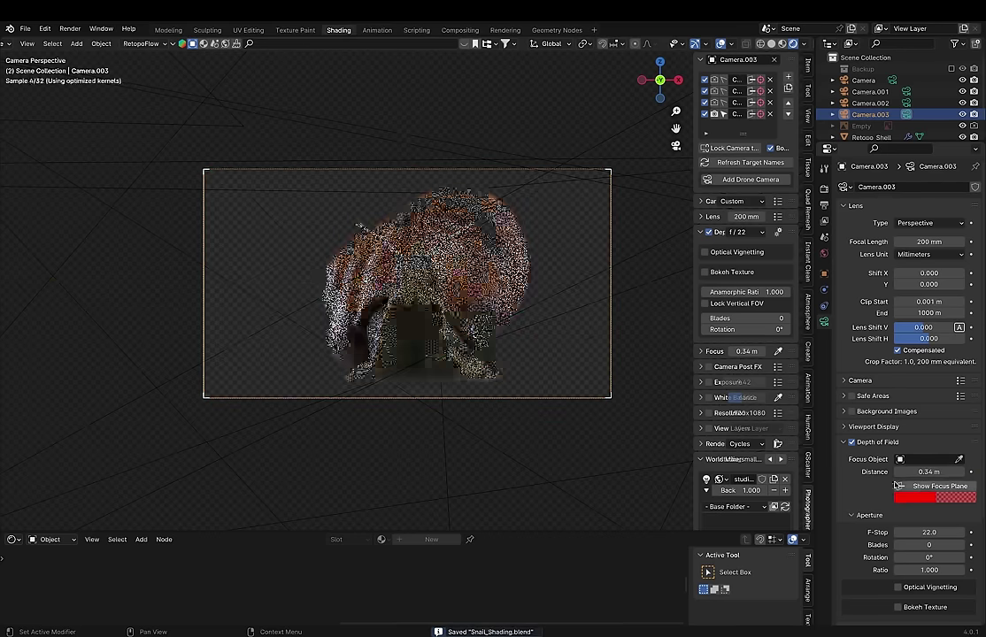
Step: Render the new camera's view and save the render under a new name
{"action": "key", "text": "F12"}
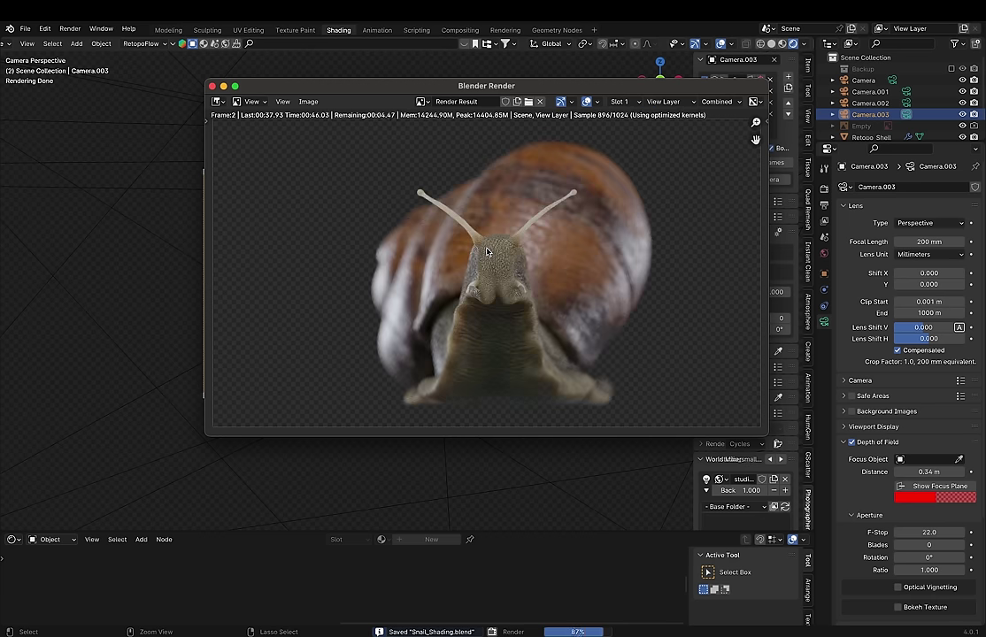
{"action": "scroll", "coordinate": [465, 495], "scroll_direction": "up", "scroll_amount": 3}
{"action": "scroll", "coordinate": [496, 308], "scroll_direction": "down", "scroll_amount": 2}
{"action": "left_click", "coordinate": [308, 101]}
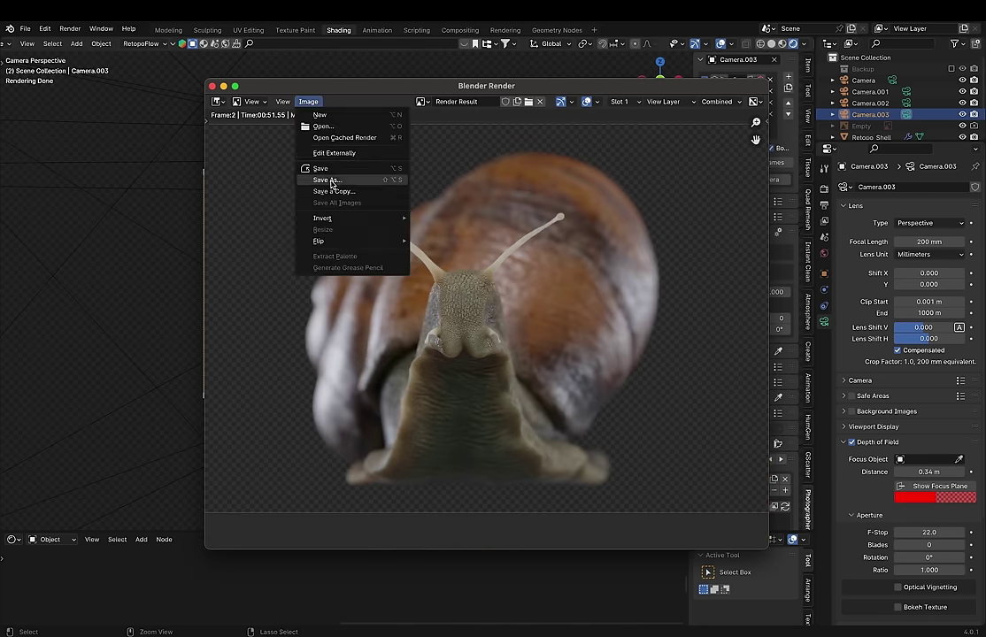
{"action": "left_click", "coordinate": [331, 182]}
{"action": "key", "text": "Return"}
Step: Close the render window, enable symmetrical painting, and open the base colour picker with the snail viewed frontally
{"action": "key", "text": "Escape"}
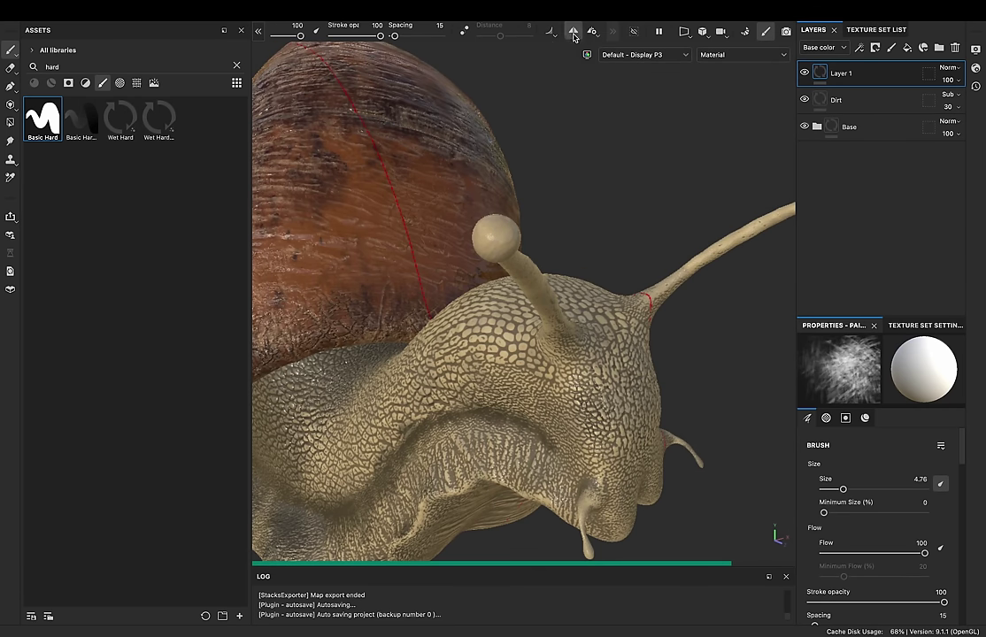
{"action": "left_click", "coordinate": [573, 35]}
{"action": "left_click_drag", "start_coordinate": [673, 350], "coordinate": [711, 256], "text": "alt"}
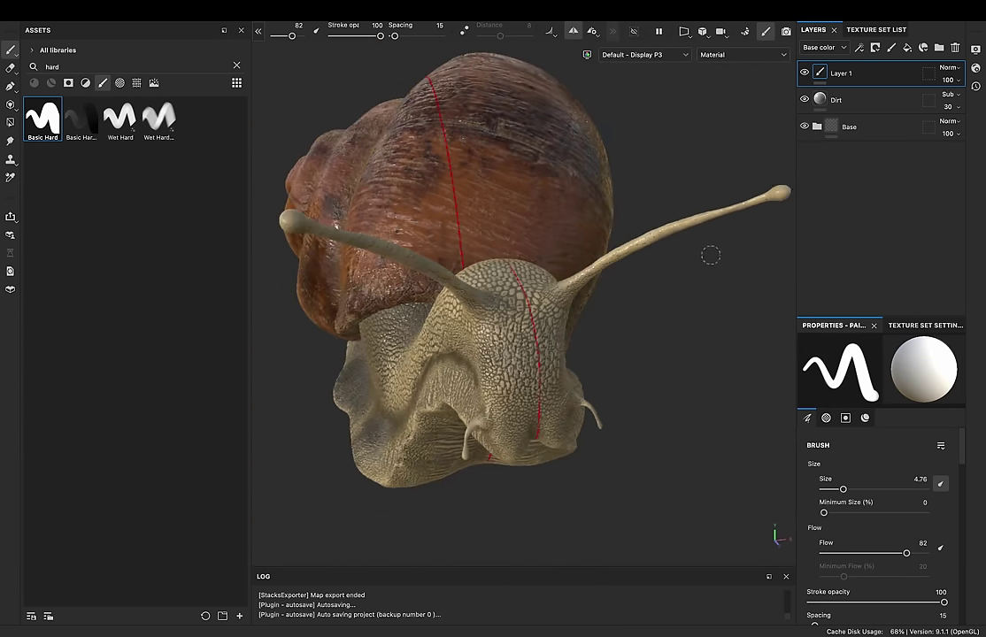
{"action": "scroll", "coordinate": [886, 454], "scroll_direction": "down", "scroll_amount": 5}
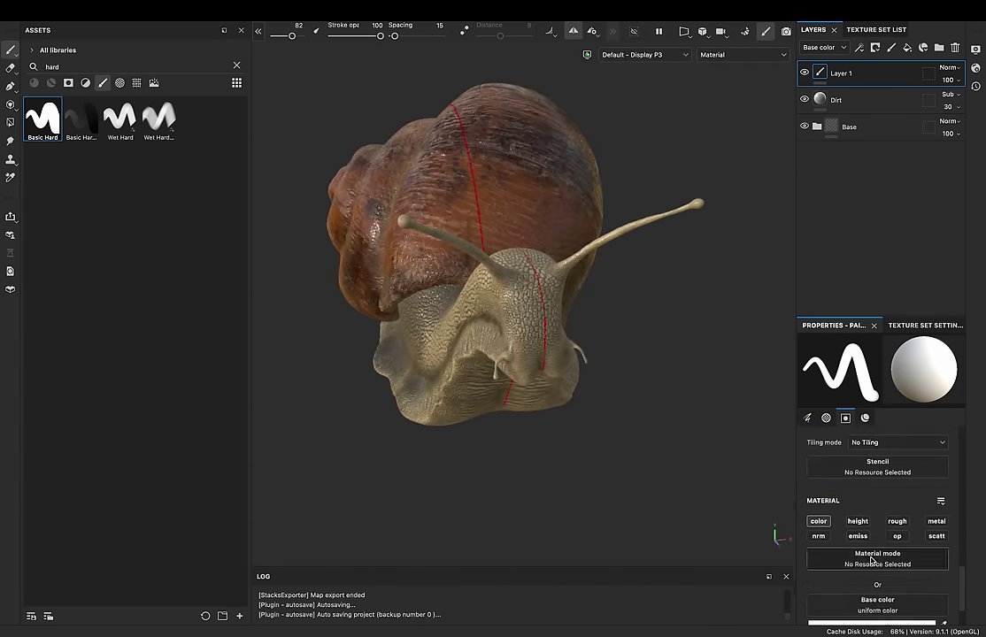
{"action": "left_click", "coordinate": [877, 591]}
Step: Switch to the side-by-side 3D/2D layout and inspect the snail's eye, head, tentacles and shell
{"action": "mouse_move", "coordinate": [585, 53]}
{"action": "left_mouse_down", "text": "alt"}
{"action": "mouse_move", "coordinate": [556, 290]}
{"action": "mouse_move", "coordinate": [528, 270]}
{"action": "mouse_move", "coordinate": [575, 177]}
{"action": "left_mouse_up", "text": "alt"}
{"action": "left_click", "coordinate": [684, 31]}
{"action": "left_click", "coordinate": [707, 47]}
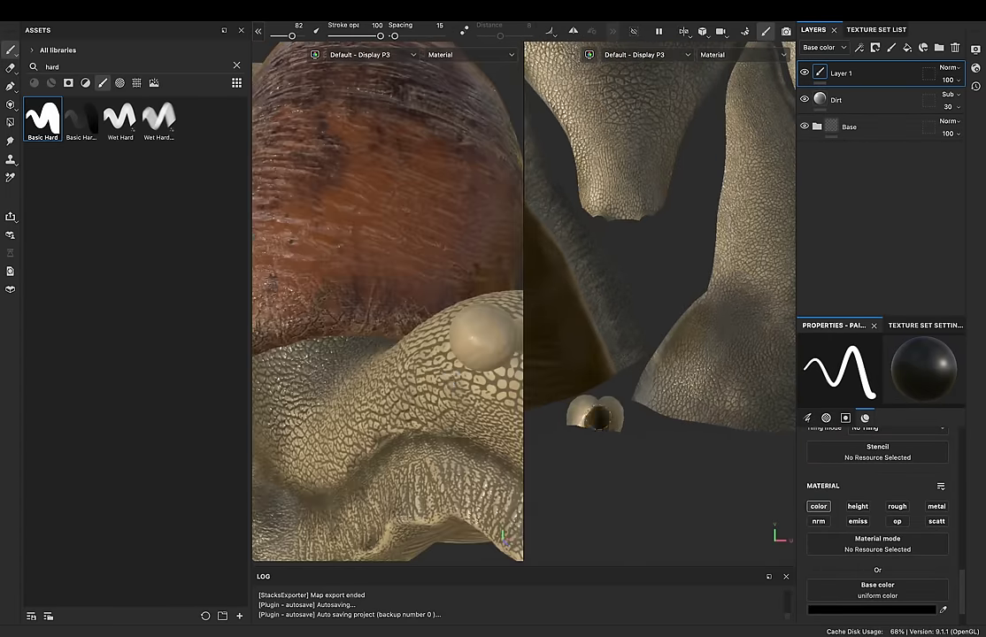
{"action": "left_click_drag", "start_coordinate": [520, 363], "coordinate": [358, 251], "text": "alt"}
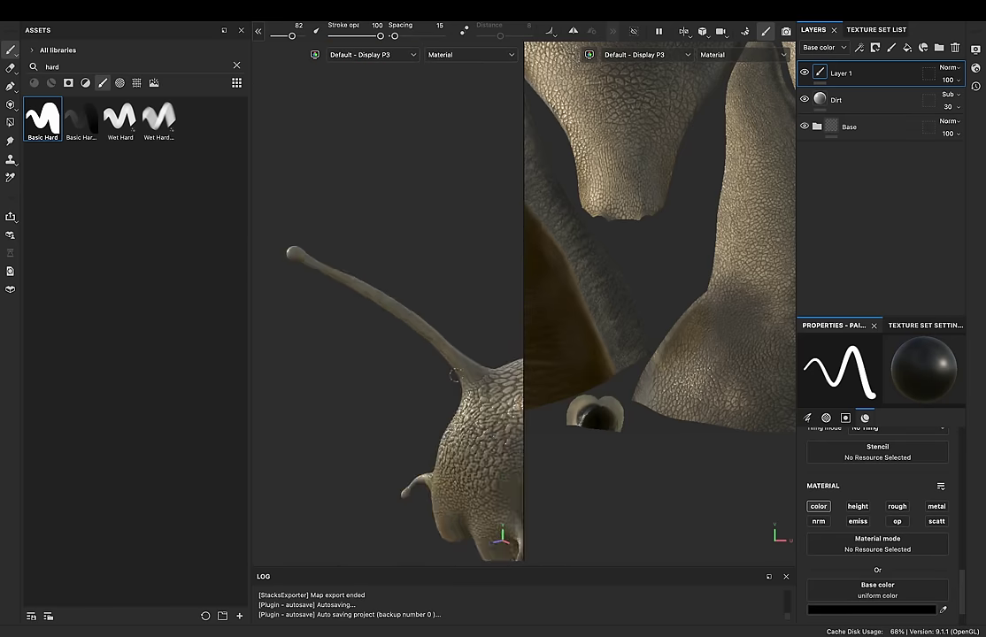
{"action": "left_click_drag", "start_coordinate": [495, 354], "coordinate": [437, 242], "text": "alt"}
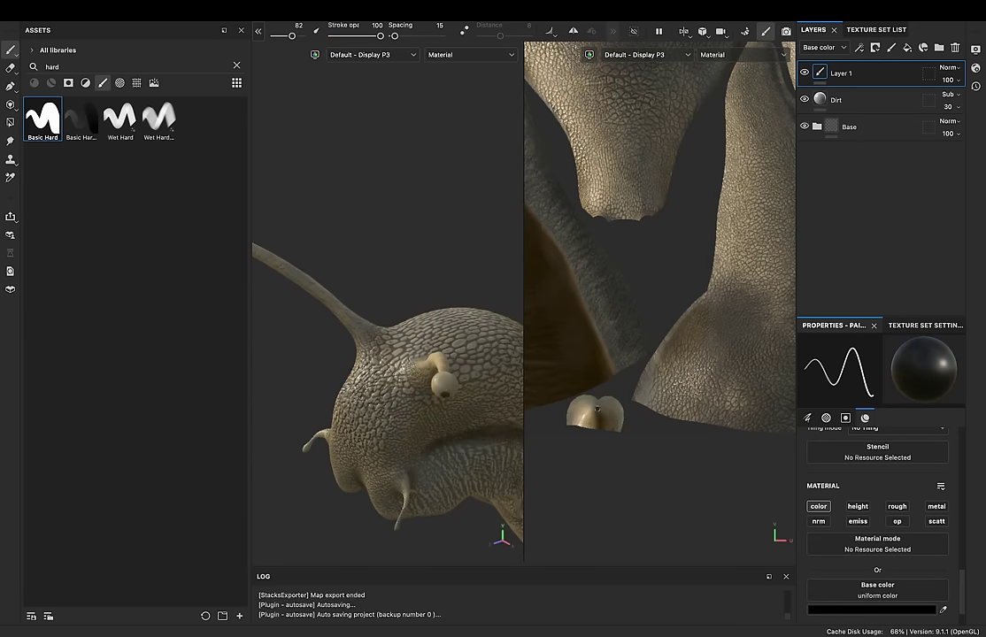
{"action": "left_click_drag", "start_coordinate": [443, 372], "coordinate": [459, 354], "text": "alt"}
{"action": "mouse_move", "coordinate": [521, 353]}
{"action": "left_mouse_down", "text": "alt"}
{"action": "mouse_move", "coordinate": [602, 416]}
{"action": "mouse_move", "coordinate": [682, 349]}
{"action": "mouse_move", "coordinate": [561, 333]}
{"action": "mouse_move", "coordinate": [501, 348]}
{"action": "mouse_move", "coordinate": [367, 294]}
{"action": "left_mouse_up", "text": "alt"}
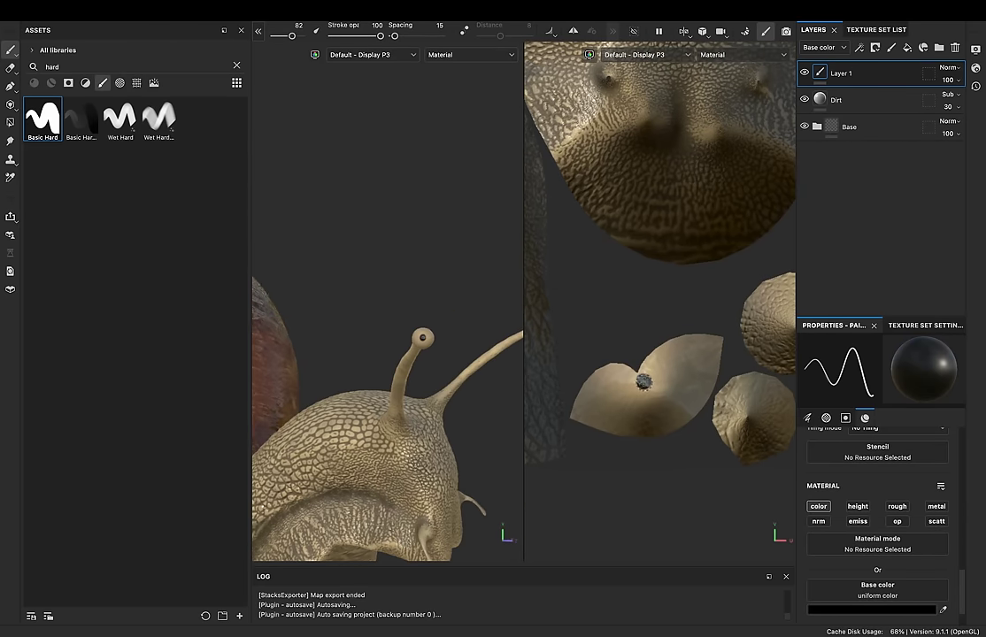
{"action": "mouse_move", "coordinate": [354, 473]}
{"action": "left_mouse_down", "text": "alt"}
{"action": "mouse_move", "coordinate": [560, 330]}
{"action": "mouse_move", "coordinate": [677, 343]}
{"action": "left_mouse_up", "text": "alt"}
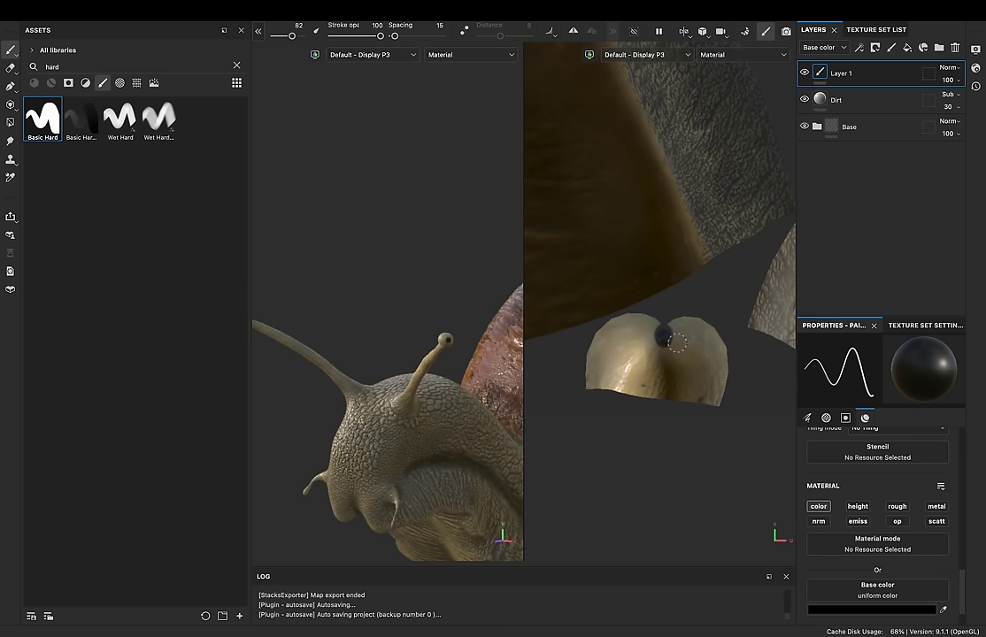
{"action": "left_click_drag", "start_coordinate": [597, 317], "coordinate": [447, 471], "text": "alt"}
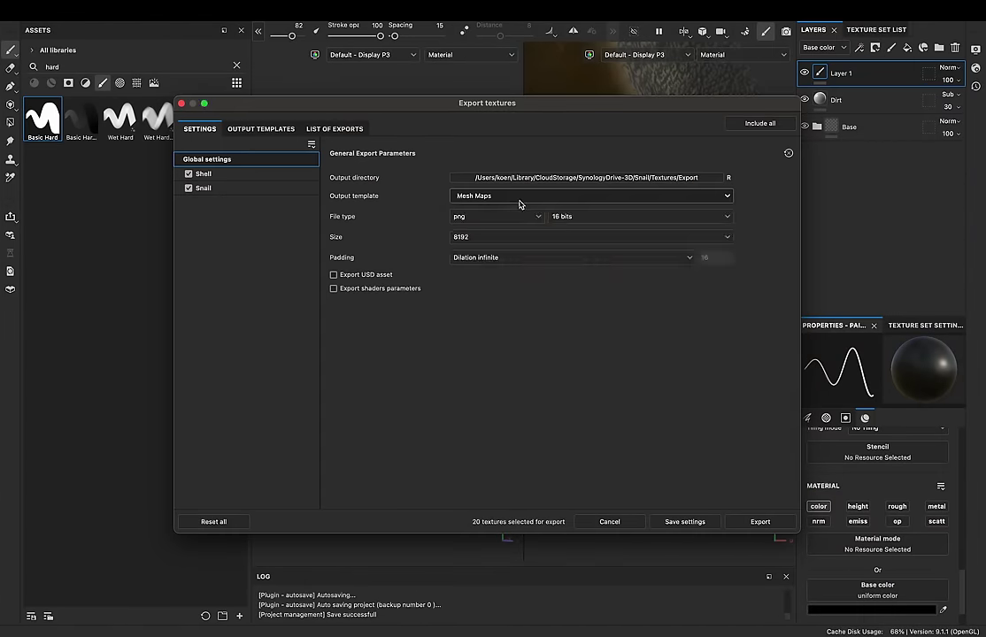
Step: Choose the Blender (Principled BSDF) export template and review the Snail texture set's export settings
{"action": "left_click", "coordinate": [520, 198]}
{"action": "scroll", "coordinate": [559, 275], "scroll_direction": "down", "scroll_amount": 1}
{"action": "left_click", "coordinate": [556, 292]}
{"action": "left_click", "coordinate": [200, 187]}
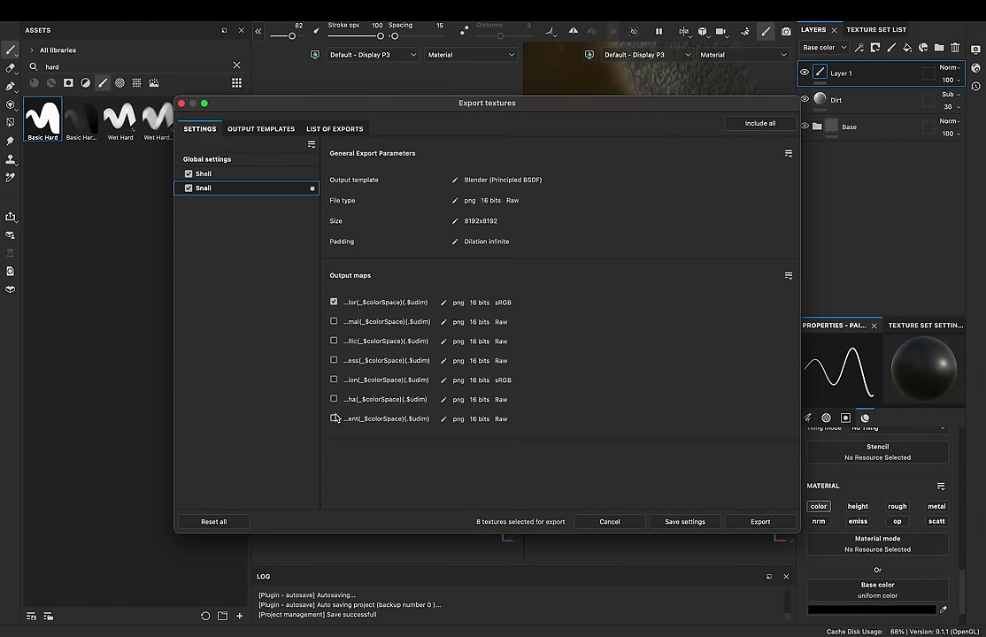
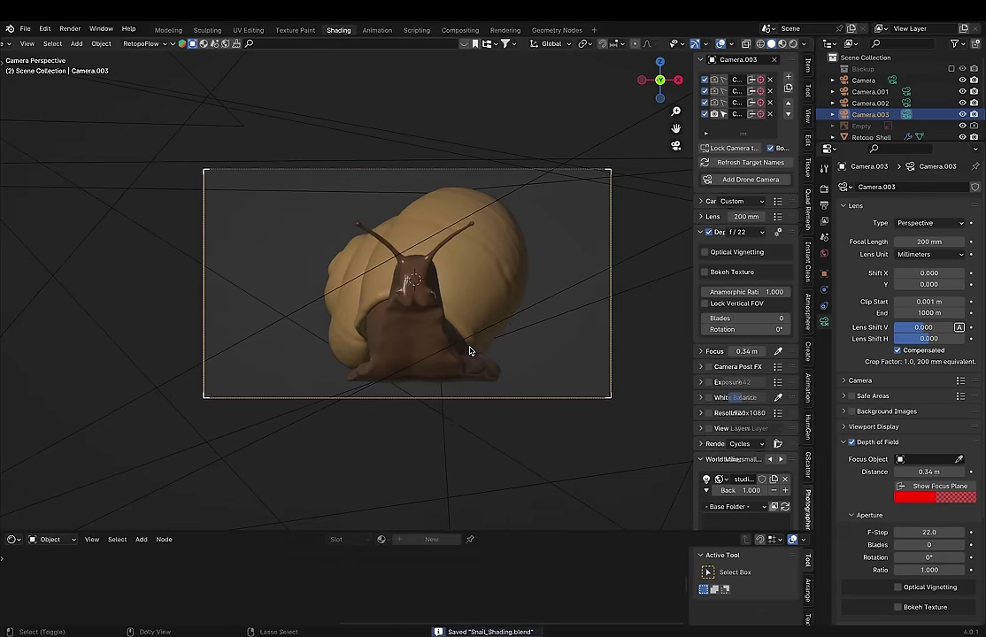
Step: Switch the viewport to Rendered shading, leave camera view and frame the snail
{"action": "key", "text": "shift+ctrl+o"}
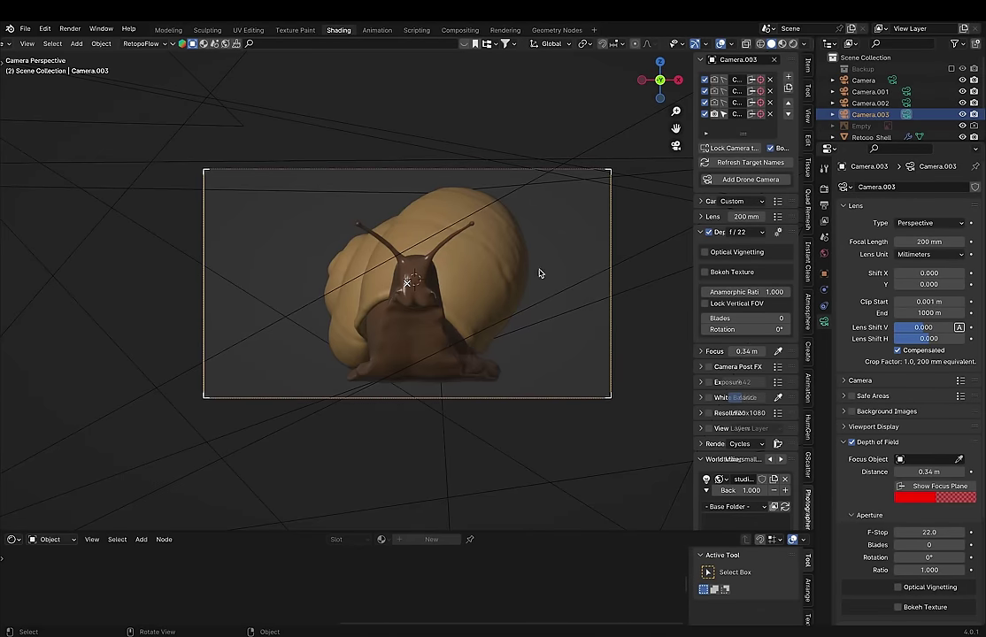
{"action": "key", "text": "z"}
{"action": "middle_click_drag", "start_coordinate": [654, 255], "coordinate": [450, 370]}
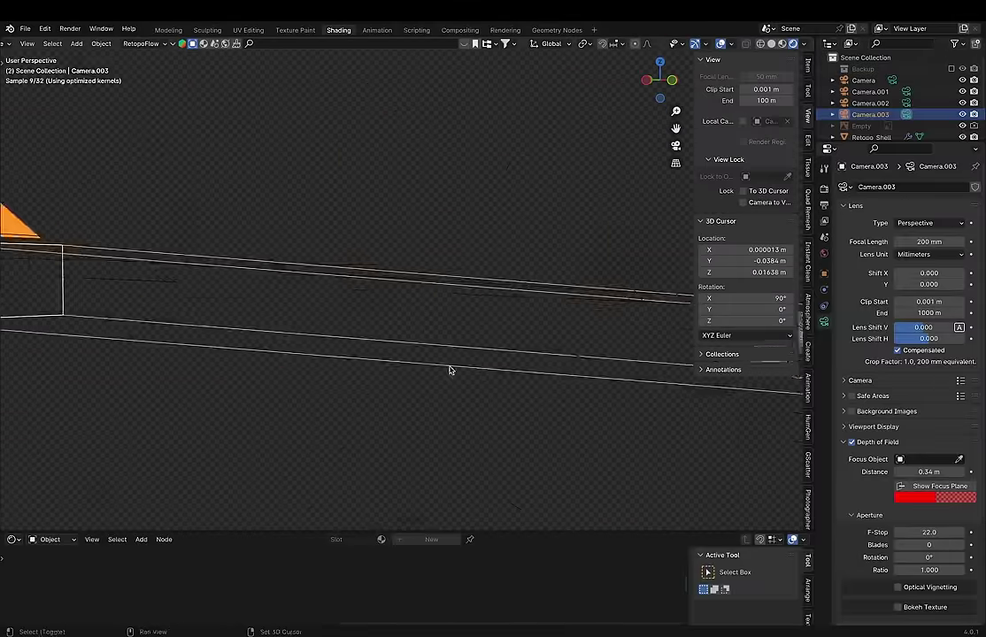
{"action": "left_click", "coordinate": [381, 338]}
{"action": "left_click", "coordinate": [28, 43]}
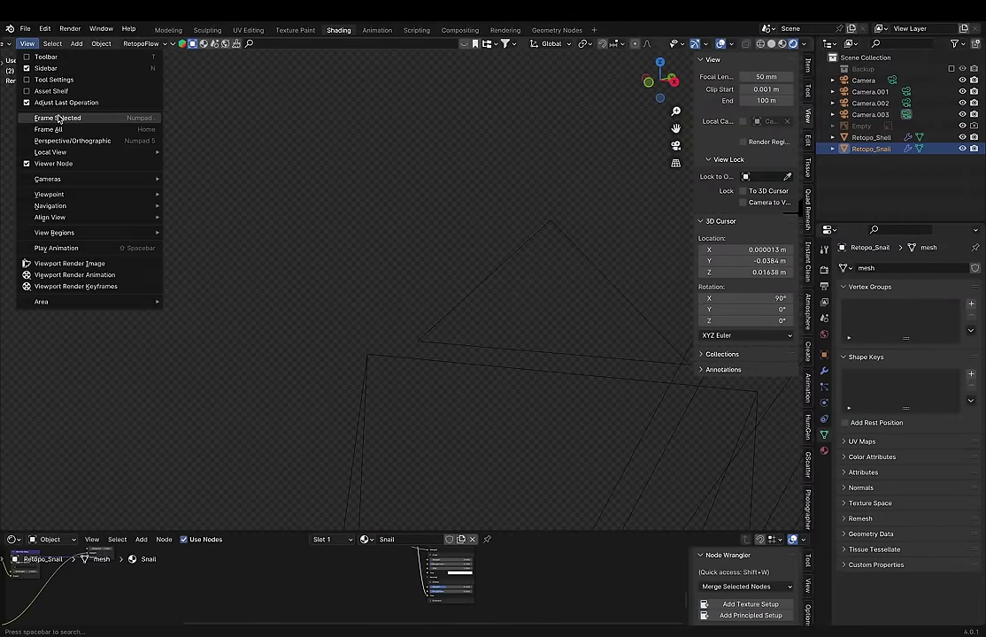
{"action": "left_click", "coordinate": [67, 117]}
{"action": "scroll", "coordinate": [423, 255], "scroll_direction": "up", "scroll_amount": 5}
{"action": "scroll", "coordinate": [424, 255], "scroll_direction": "down", "scroll_amount": 4}
{"action": "mouse_move", "coordinate": [399, 282]}
{"action": "middle_mouse_down"}
{"action": "mouse_move", "coordinate": [547, 304]}
{"action": "mouse_move", "coordinate": [339, 411]}
{"action": "mouse_move", "coordinate": [499, 370]}
{"action": "mouse_move", "coordinate": [477, 326]}
{"action": "middle_mouse_up"}
Step: Save the file and turn off Viewport Denoise in the Render Properties sampling settings
{"action": "key", "text": "ctrl+s"}
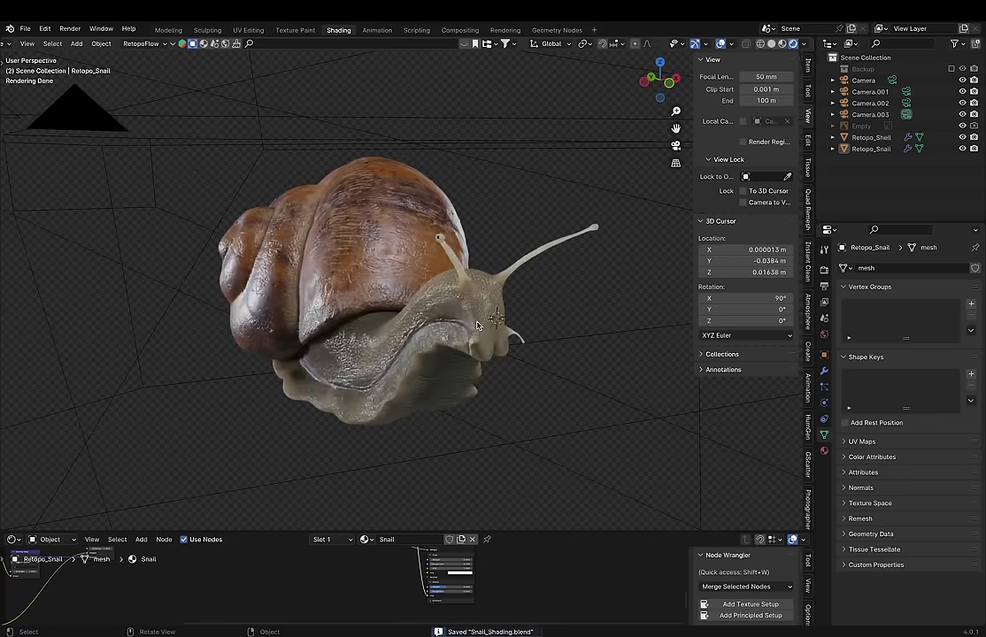
{"action": "mouse_move", "coordinate": [445, 370]}
{"action": "middle_mouse_down"}
{"action": "mouse_move", "coordinate": [634, 370]}
{"action": "mouse_move", "coordinate": [531, 372]}
{"action": "middle_mouse_up"}
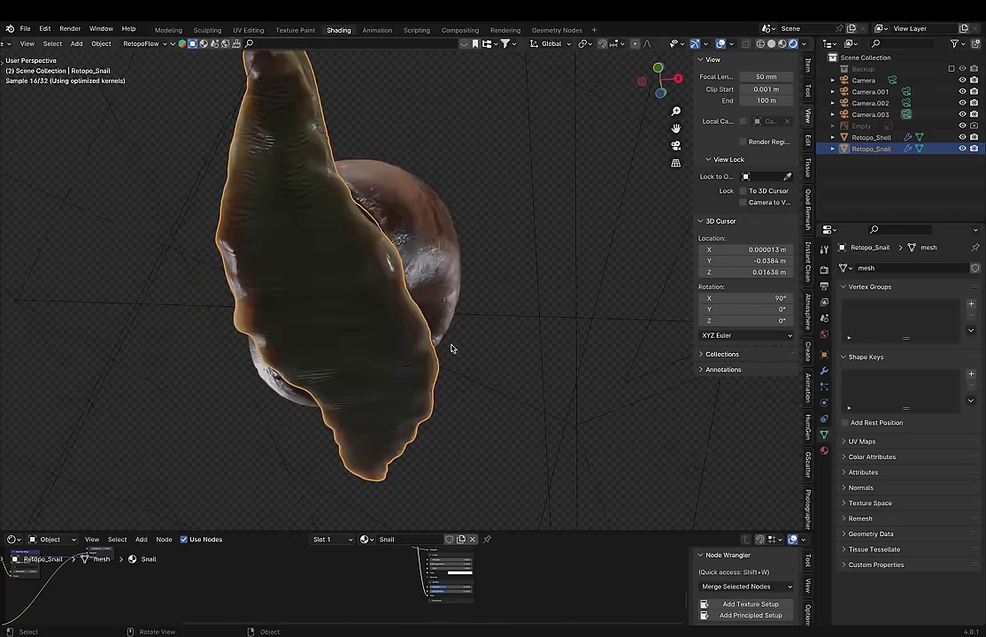
{"action": "left_click", "coordinate": [824, 268]}
{"action": "left_click", "coordinate": [859, 391]}
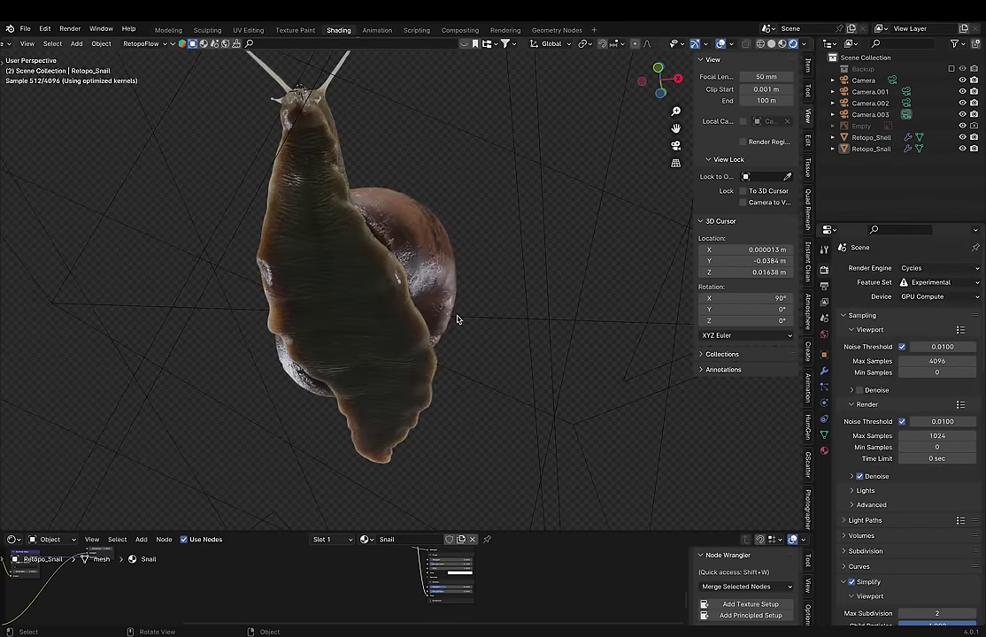
Step: Orbit the deselected snail from front to side, returning from the texturing app to Blender
{"action": "middle_click_drag", "start_coordinate": [376, 273], "coordinate": [366, 177]}
{"action": "left_click", "coordinate": [365, 177]}
{"action": "left_click", "coordinate": [500, 351]}
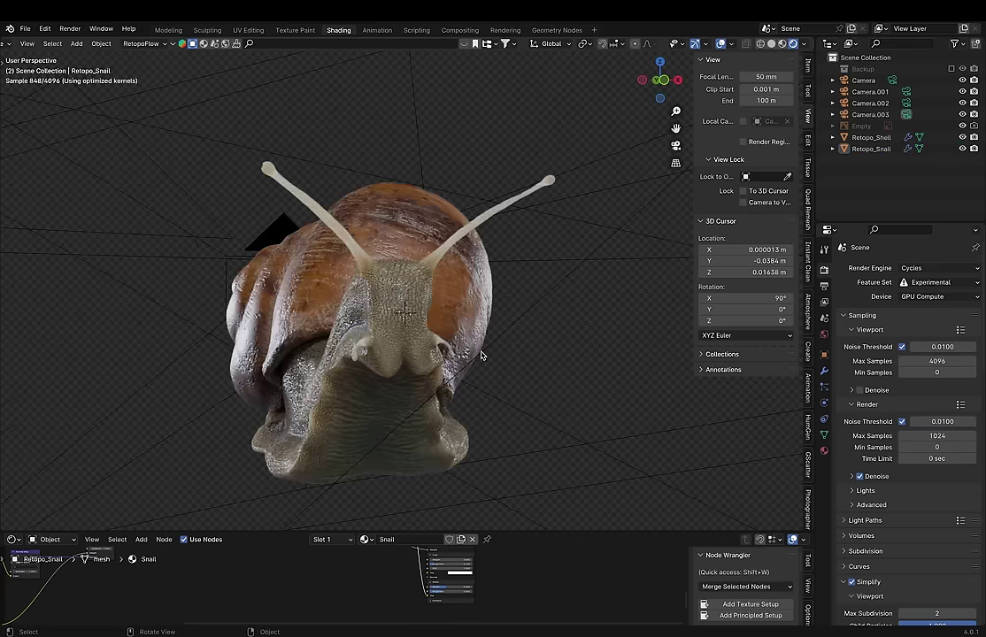
{"action": "mouse_move", "coordinate": [482, 291]}
{"action": "middle_mouse_down"}
{"action": "mouse_move", "coordinate": [413, 293]}
{"action": "mouse_move", "coordinate": [397, 326]}
{"action": "mouse_move", "coordinate": [447, 316]}
{"action": "mouse_move", "coordinate": [404, 367]}
{"action": "middle_mouse_up"}
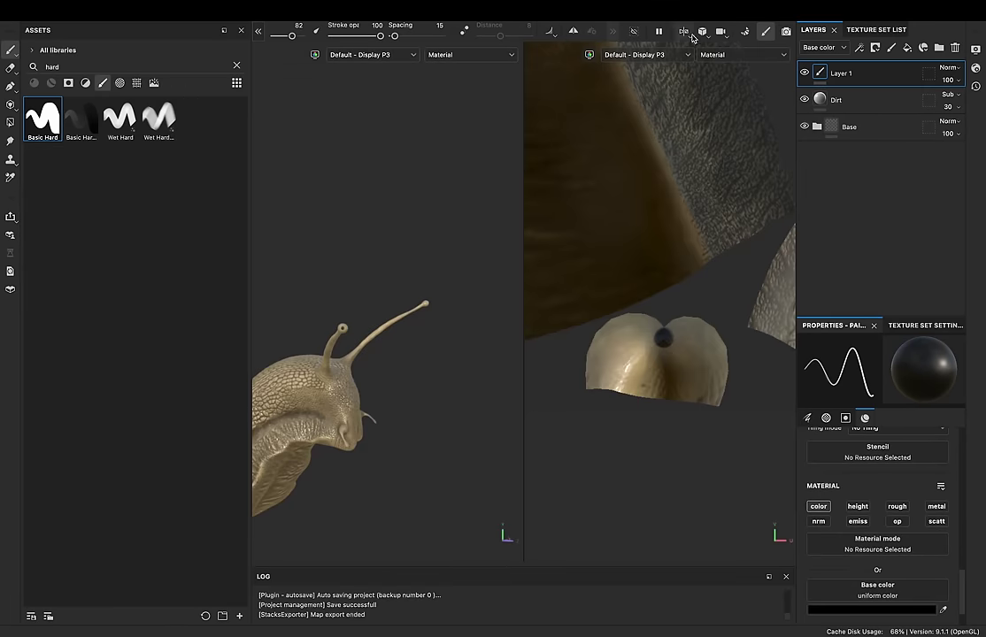
{"action": "left_click", "coordinate": [709, 61]}
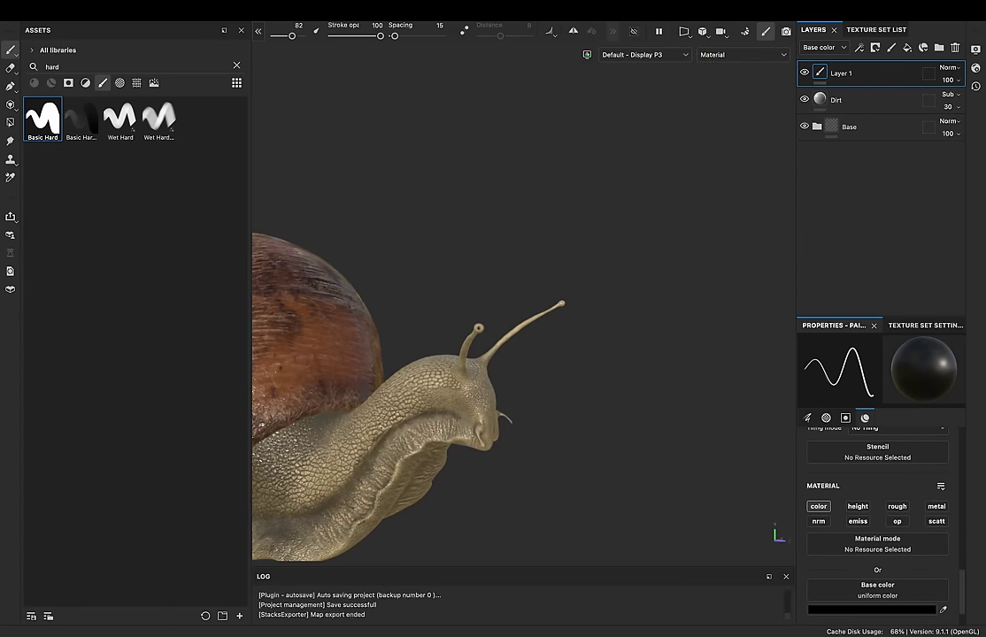
{"action": "key", "text": "super+Tab"}
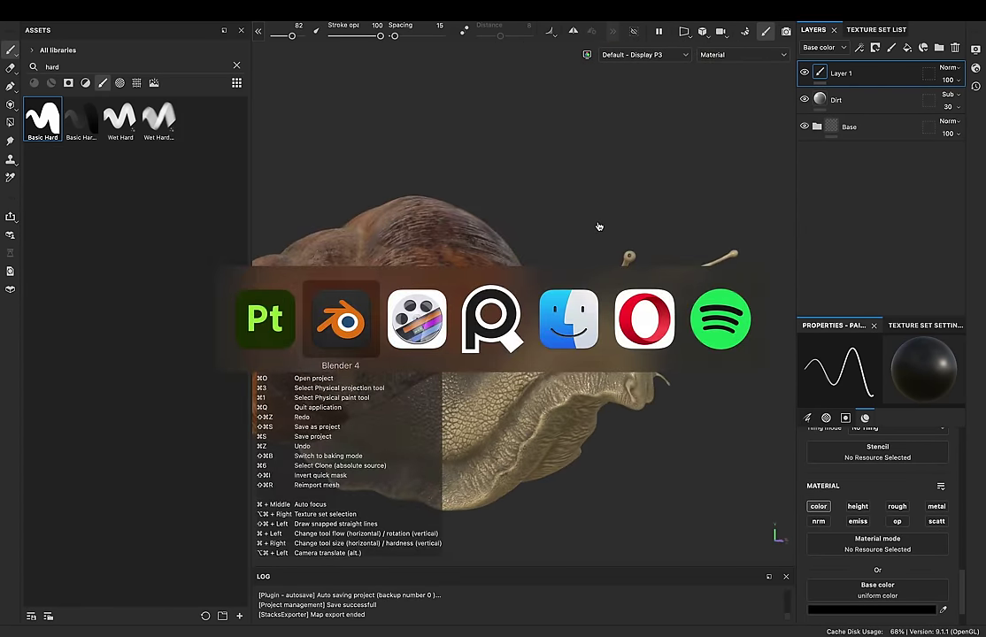
{"action": "middle_click_drag", "start_coordinate": [580, 398], "coordinate": [598, 403]}
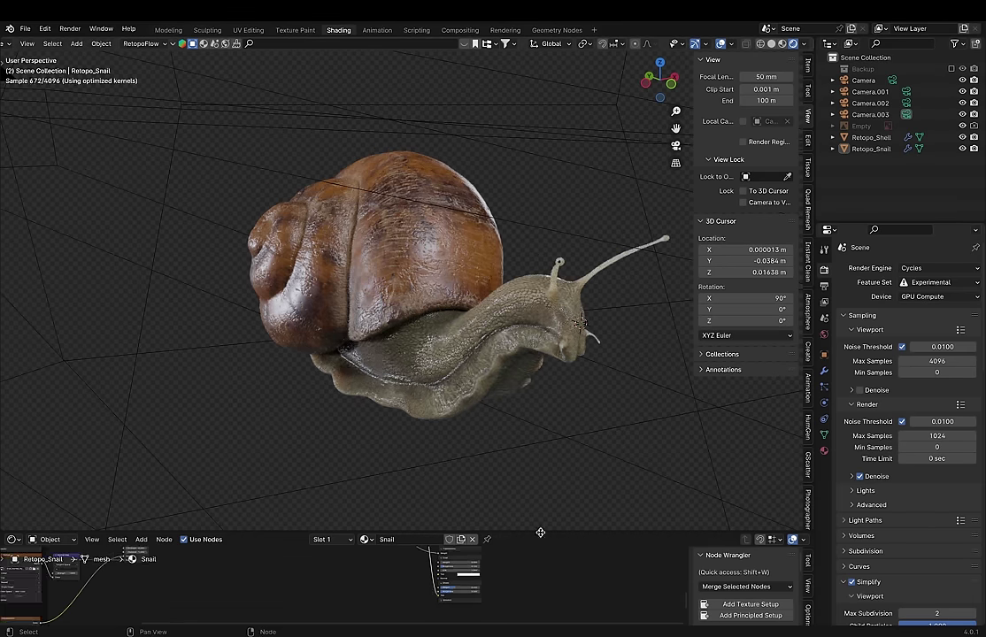
Step: Add an Image Texture node loaded with Snail_world_space_normals_Raw.png and preview it on the snail
{"action": "left_click_drag", "start_coordinate": [540, 533], "coordinate": [478, 370]}
{"action": "scroll", "coordinate": [367, 493], "scroll_direction": "up", "scroll_amount": 3}
{"action": "key", "text": "shift+a"}
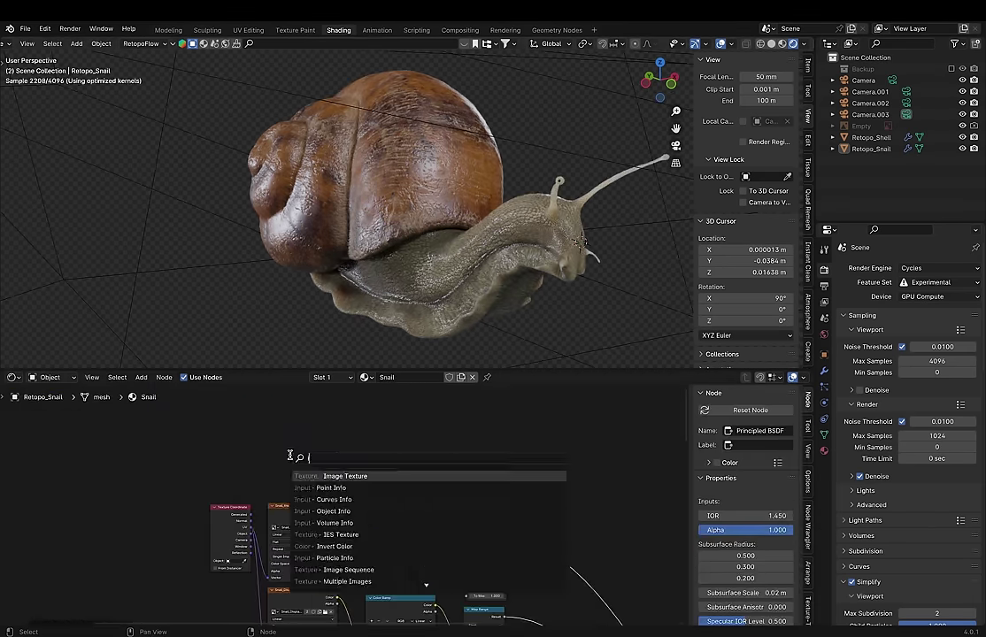
{"action": "left_click", "coordinate": [336, 421]}
{"action": "left_click", "coordinate": [337, 446]}
{"action": "left_click", "coordinate": [155, 527]}
{"action": "left_click", "coordinate": [792, 151]}
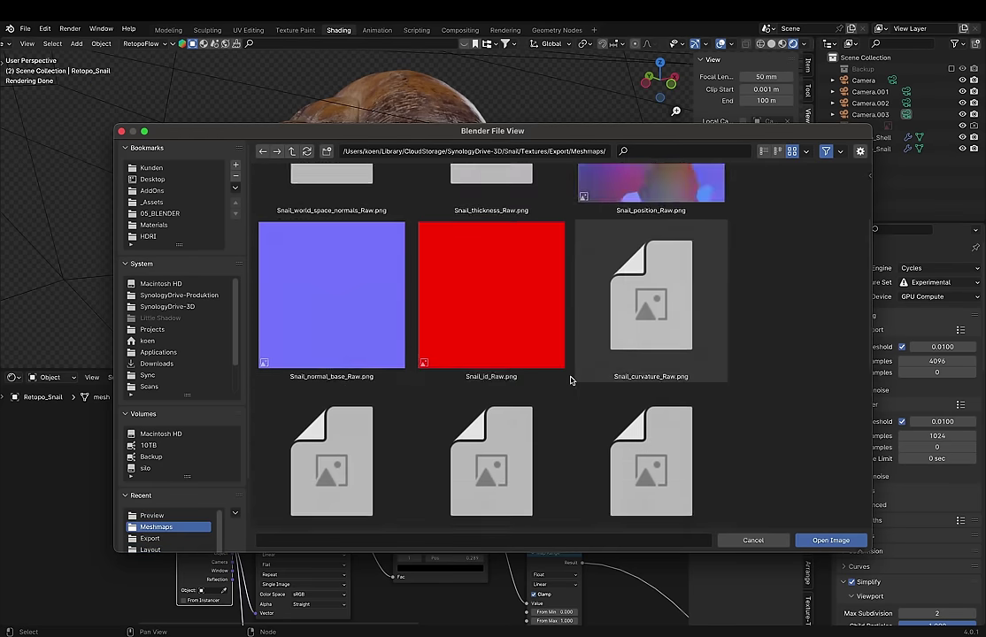
{"action": "scroll", "coordinate": [636, 392], "scroll_direction": "down", "scroll_amount": 2}
{"action": "scroll", "coordinate": [581, 469], "scroll_direction": "down", "scroll_amount": 5}
{"action": "scroll", "coordinate": [700, 434], "scroll_direction": "up", "scroll_amount": 5}
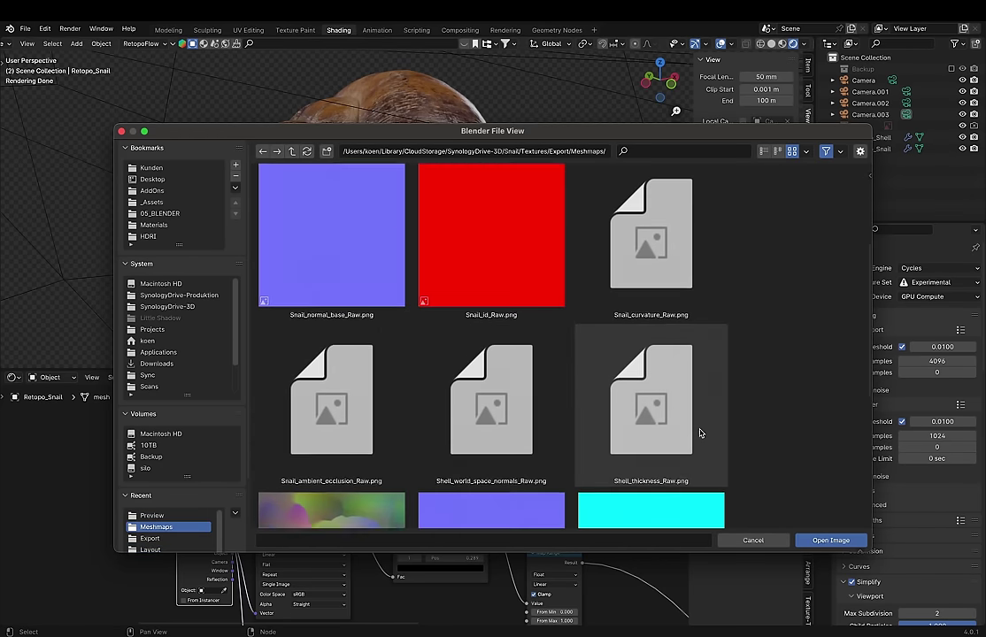
{"action": "scroll", "coordinate": [424, 377], "scroll_direction": "up", "scroll_amount": 1}
{"action": "scroll", "coordinate": [321, 270], "scroll_direction": "up", "scroll_amount": 2}
{"action": "double_click", "coordinate": [322, 270]}
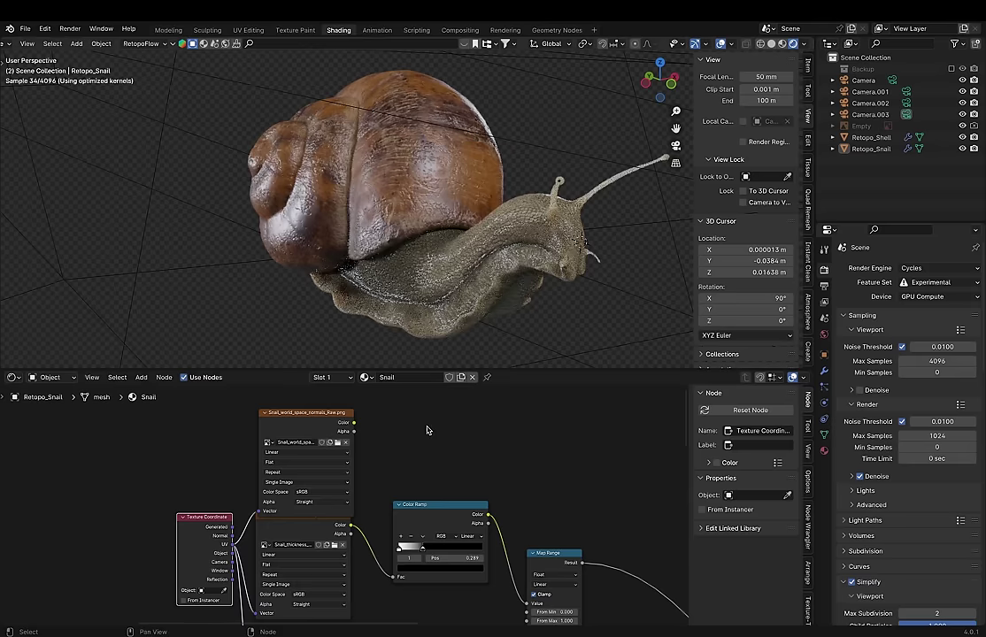
{"action": "left_click", "coordinate": [434, 403], "text": "ctrl+shift"}
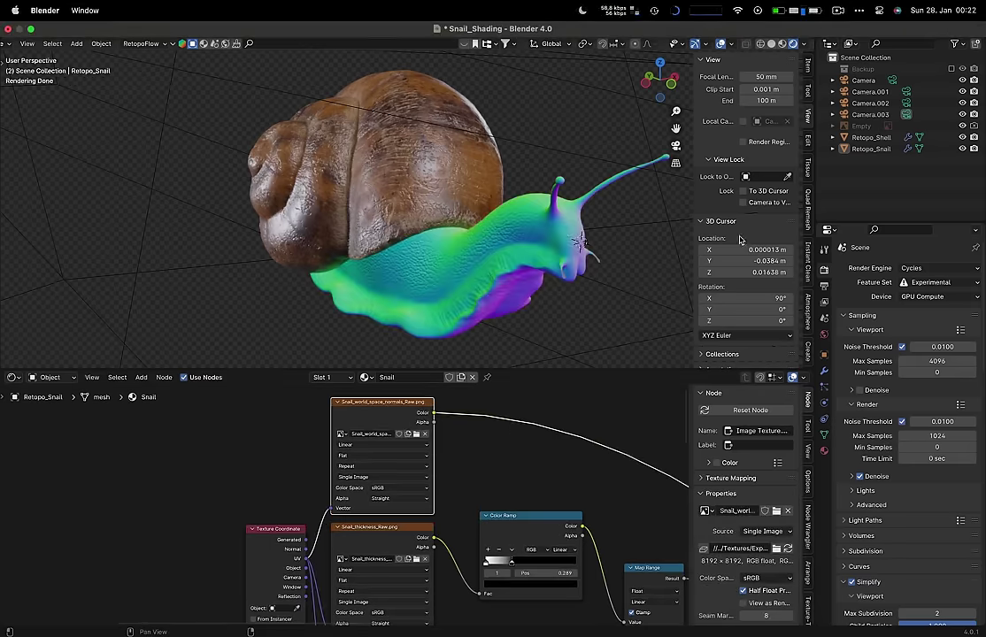
Step: Add a Normal Map node beside the image texture
{"action": "middle_click_drag", "start_coordinate": [443, 368], "coordinate": [411, 416]}
{"action": "key", "text": "shift+a"}
{"action": "type", "text": "normal"}
{"action": "left_click", "coordinate": [422, 475]}
{"action": "left_click", "coordinate": [422, 475]}
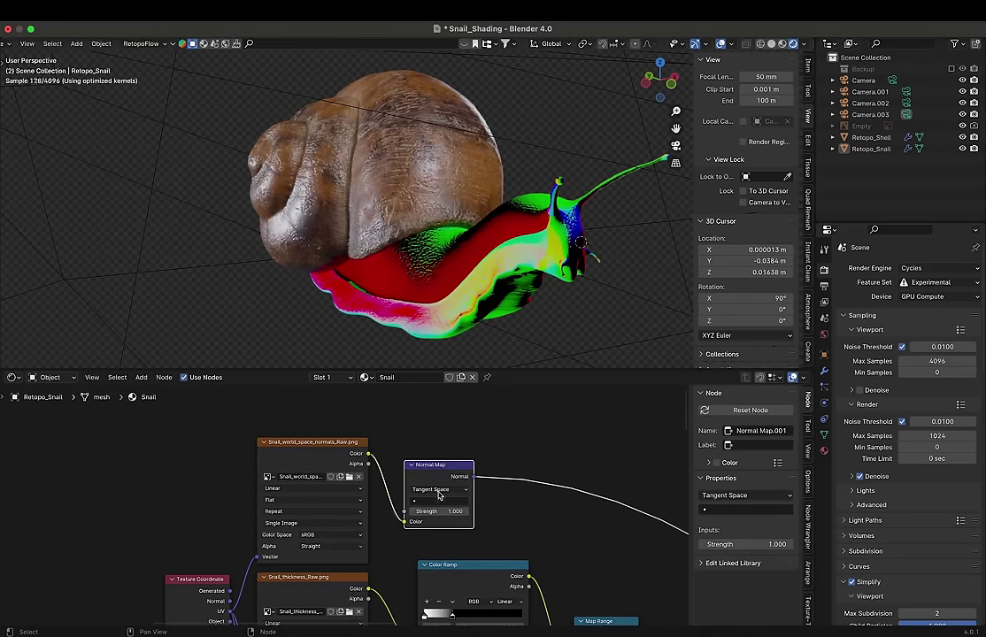
{"action": "scroll", "coordinate": [303, 512], "scroll_direction": "down", "scroll_amount": 3}
{"action": "scroll", "coordinate": [303, 512], "scroll_direction": "down", "scroll_amount": 3}
{"action": "scroll", "coordinate": [302, 511], "scroll_direction": "up", "scroll_amount": 4}
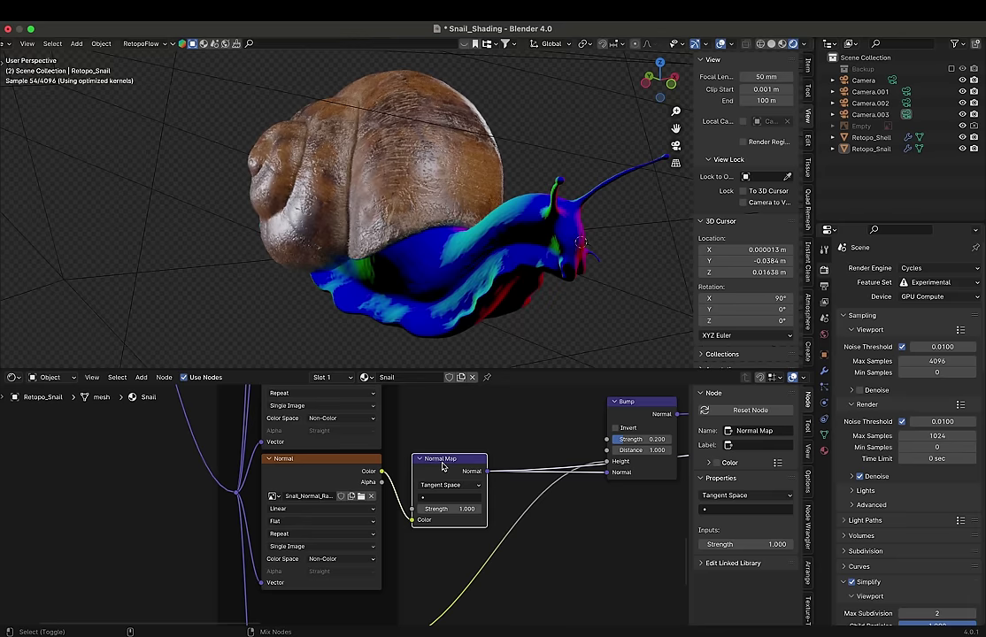
Step: Load the world-space normals map from Meshmaps into the Normal image texture node
{"action": "left_click", "coordinate": [285, 414], "text": "ctrl+shift"}
{"action": "left_click", "coordinate": [675, 485]}
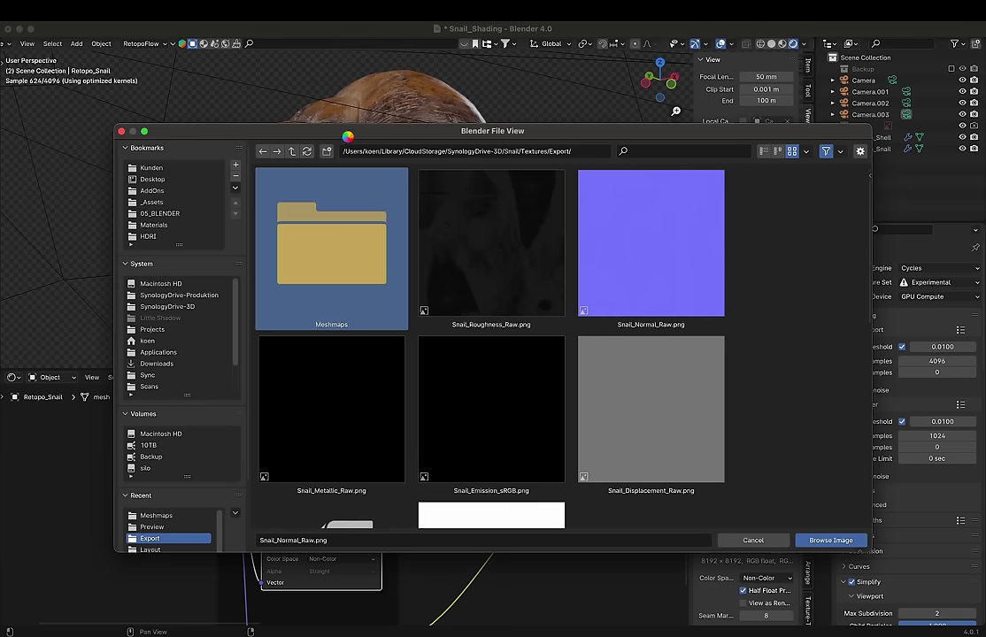
{"action": "double_click", "coordinate": [354, 257]}
{"action": "scroll", "coordinate": [449, 409], "scroll_direction": "down", "scroll_amount": 2}
{"action": "scroll", "coordinate": [596, 334], "scroll_direction": "down", "scroll_amount": 3}
{"action": "scroll", "coordinate": [447, 299], "scroll_direction": "up", "scroll_amount": 3}
{"action": "scroll", "coordinate": [408, 320], "scroll_direction": "up", "scroll_amount": 2}
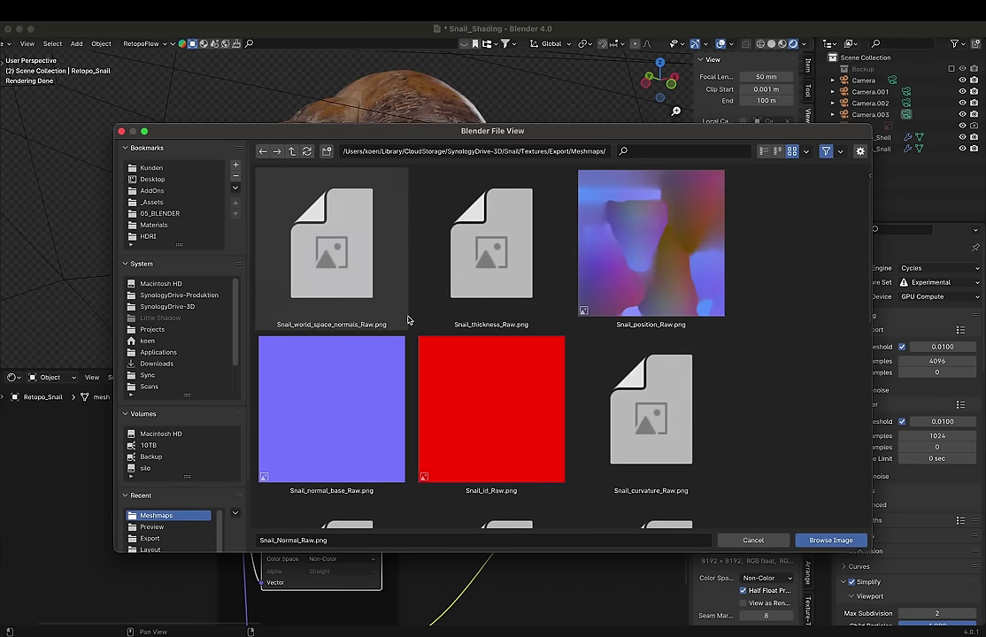
{"action": "double_click", "coordinate": [290, 221]}
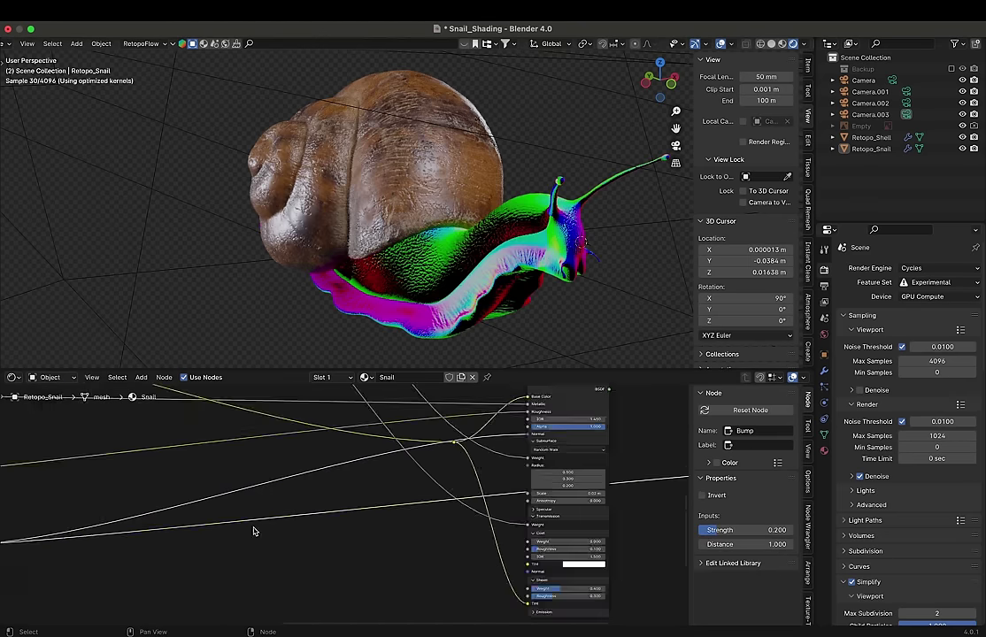
Step: Preview the Normal texture, then restore the full snail material preview and zoom out
{"action": "left_click", "coordinate": [425, 478], "text": "ctrl+shift"}
{"action": "scroll", "coordinate": [354, 221], "scroll_direction": "up", "scroll_amount": 5}
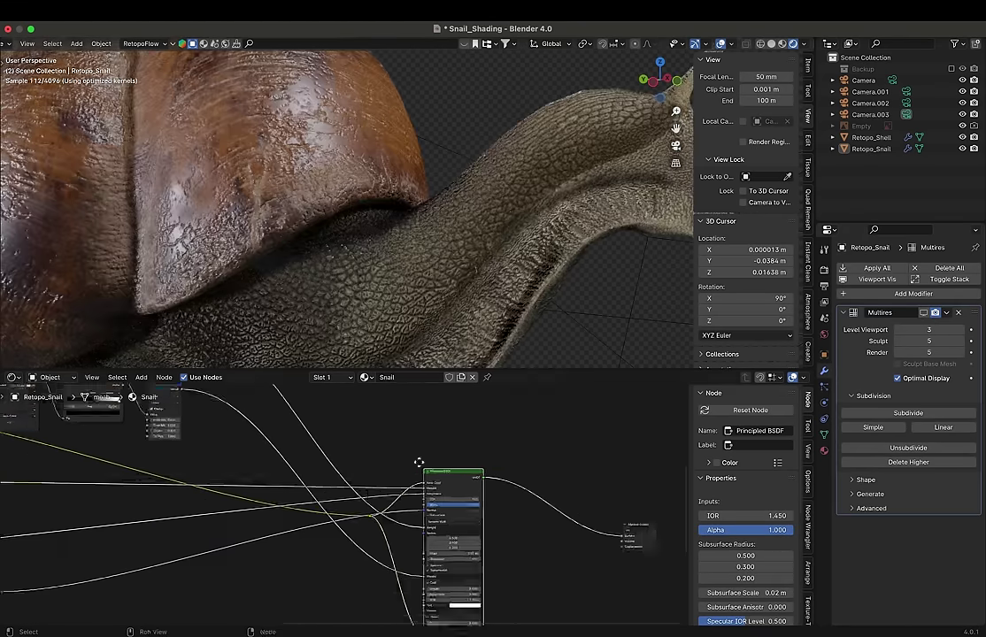
{"action": "scroll", "coordinate": [380, 482], "scroll_direction": "down", "scroll_amount": 2}
{"action": "left_click", "coordinate": [354, 516], "text": "ctrl+shift"}
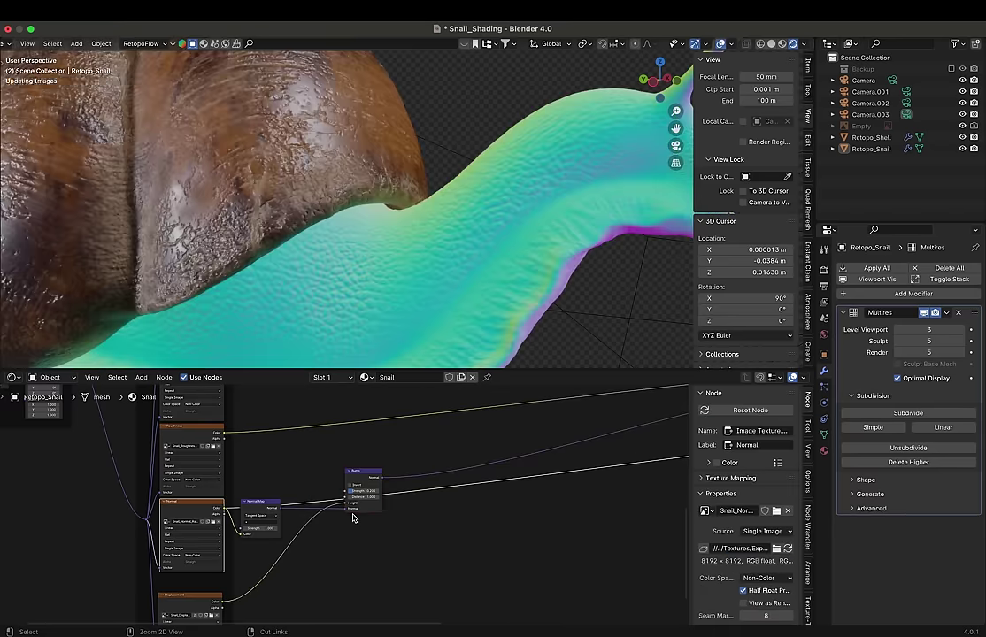
{"action": "left_click", "coordinate": [352, 515], "text": "ctrl+shift"}
{"action": "scroll", "coordinate": [620, 464], "scroll_direction": "right", "scroll_amount": 5}
{"action": "scroll", "coordinate": [621, 464], "scroll_direction": "right", "scroll_amount": 5}
{"action": "left_click", "coordinate": [530, 465], "text": "ctrl+shift"}
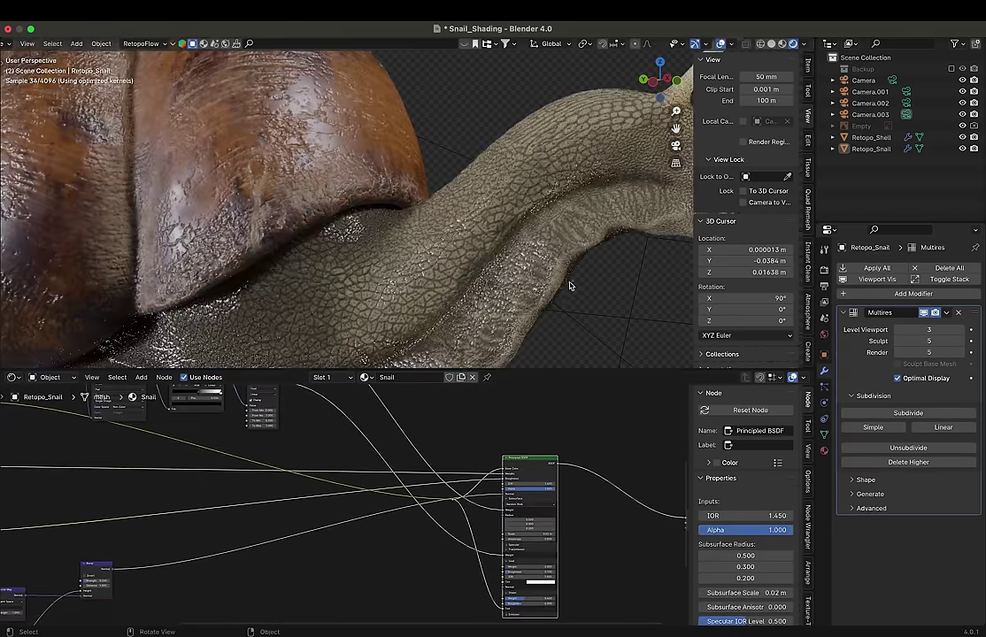
{"action": "scroll", "coordinate": [571, 286], "scroll_direction": "down", "scroll_amount": 5}
{"action": "middle_click_drag", "start_coordinate": [571, 286], "coordinate": [487, 248]}
Step: Light the scene with the studio_small_03_4k HDRI, orbit to judge it, and save
{"action": "left_click", "coordinate": [907, 522]}
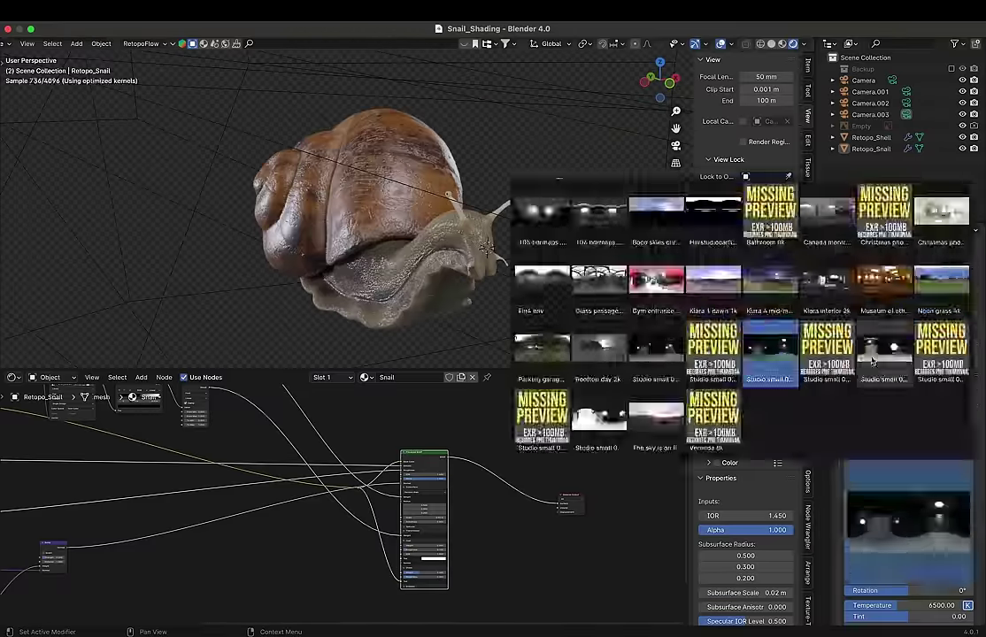
{"action": "left_click", "coordinate": [872, 361]}
{"action": "mouse_move", "coordinate": [392, 246]}
{"action": "middle_mouse_down"}
{"action": "mouse_move", "coordinate": [279, 240]}
{"action": "mouse_move", "coordinate": [354, 230]}
{"action": "middle_mouse_up"}
{"action": "left_click", "coordinate": [363, 213]}
{"action": "left_click", "coordinate": [310, 283]}
{"action": "mouse_move", "coordinate": [310, 283]}
{"action": "middle_mouse_down"}
{"action": "mouse_move", "coordinate": [433, 230]}
{"action": "mouse_move", "coordinate": [597, 299]}
{"action": "middle_mouse_up"}
{"action": "left_click", "coordinate": [598, 298]}
{"action": "key", "text": "ctrl+s"}
Step: Try the Museum HDRI, then settle on kiara_interior_2k and save
{"action": "left_click", "coordinate": [824, 335]}
{"action": "left_click", "coordinate": [907, 544]}
{"action": "left_click", "coordinate": [884, 310]}
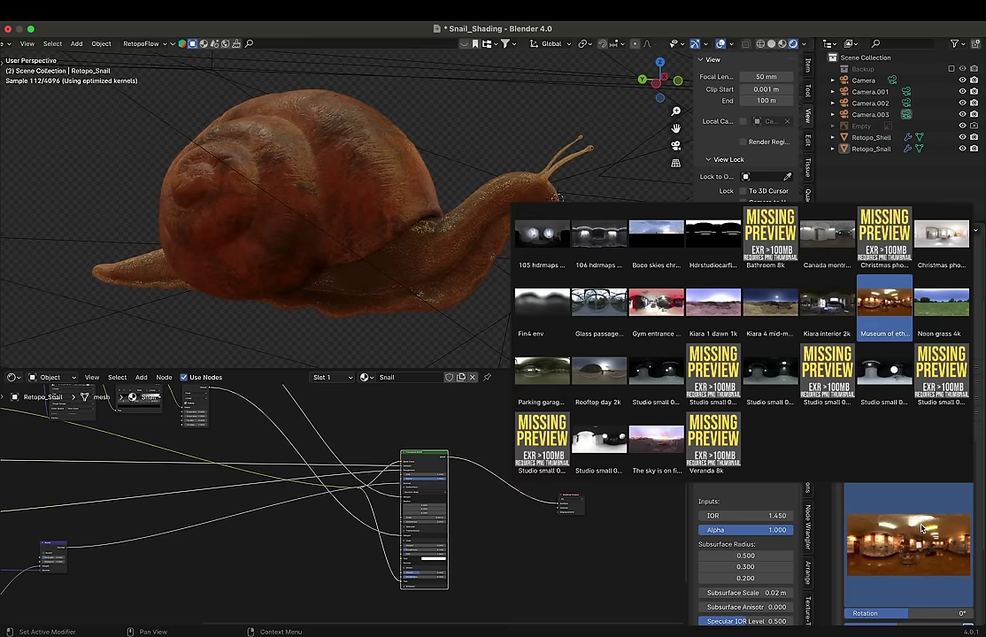
{"action": "left_click", "coordinate": [828, 301]}
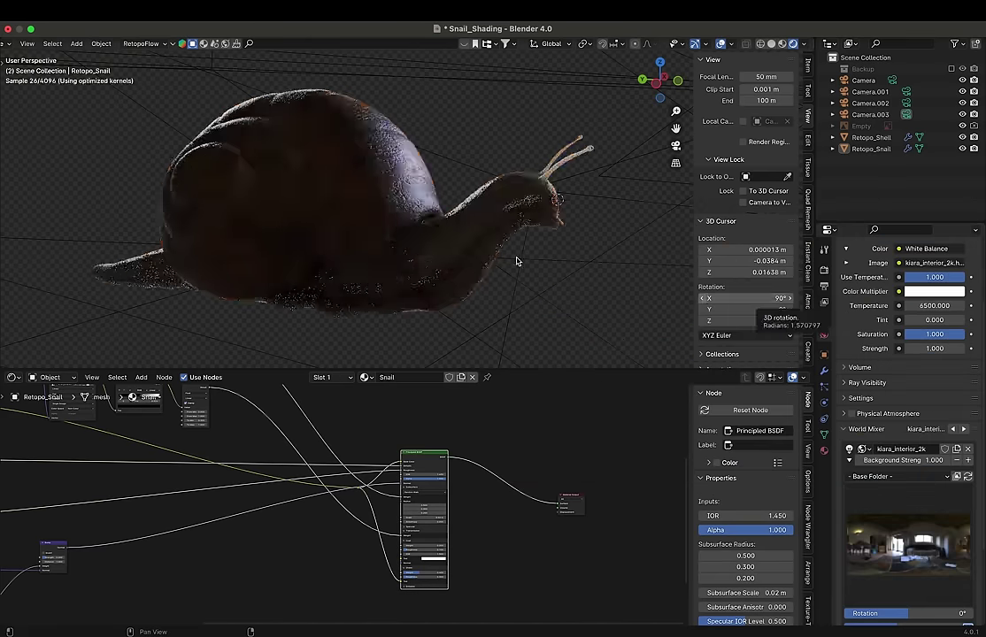
{"action": "middle_click_drag", "start_coordinate": [517, 259], "coordinate": [372, 248]}
{"action": "key", "text": "ctrl+s"}
Step: Set the Principled BSDF Subsurface Scale to 0.04 m and save
{"action": "scroll", "coordinate": [431, 491], "scroll_direction": "up", "scroll_amount": 3}
{"action": "scroll", "coordinate": [431, 491], "scroll_direction": "up", "scroll_amount": 2}
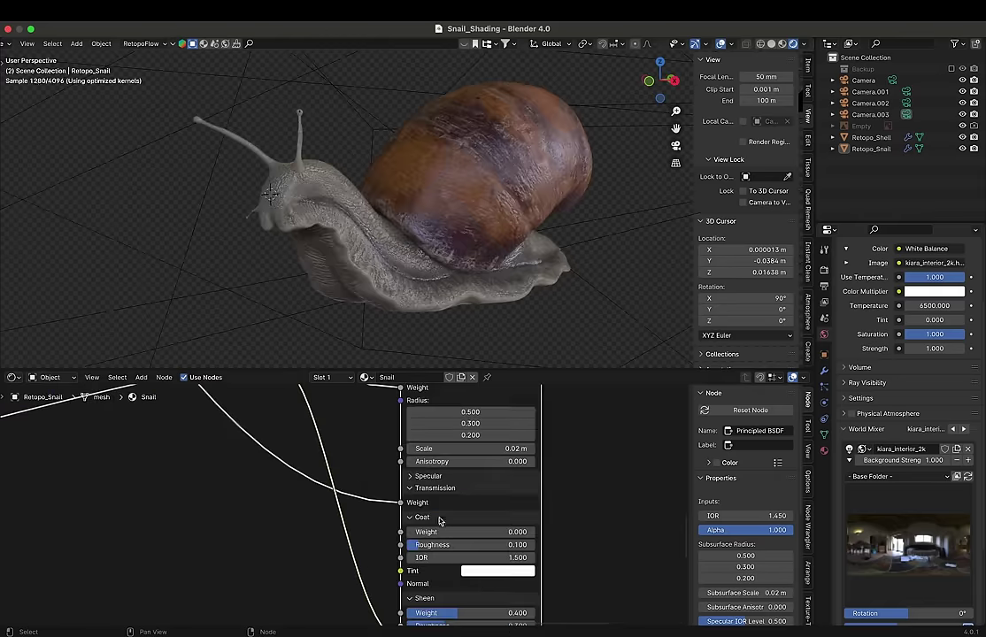
{"action": "mouse_move", "coordinate": [405, 507]}
{"action": "middle_mouse_down"}
{"action": "mouse_move", "coordinate": [290, 417]}
{"action": "mouse_move", "coordinate": [234, 334]}
{"action": "middle_mouse_up"}
{"action": "left_click", "coordinate": [372, 531]}
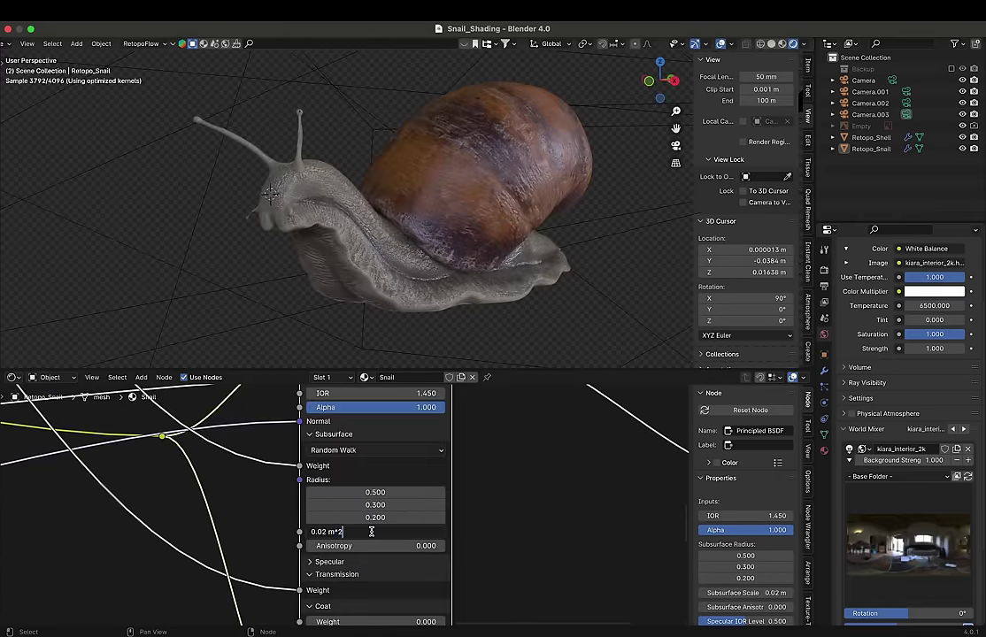
{"action": "type", "text": "0.04"}
{"action": "key", "text": "Return"}
{"action": "left_click", "coordinate": [372, 530]}
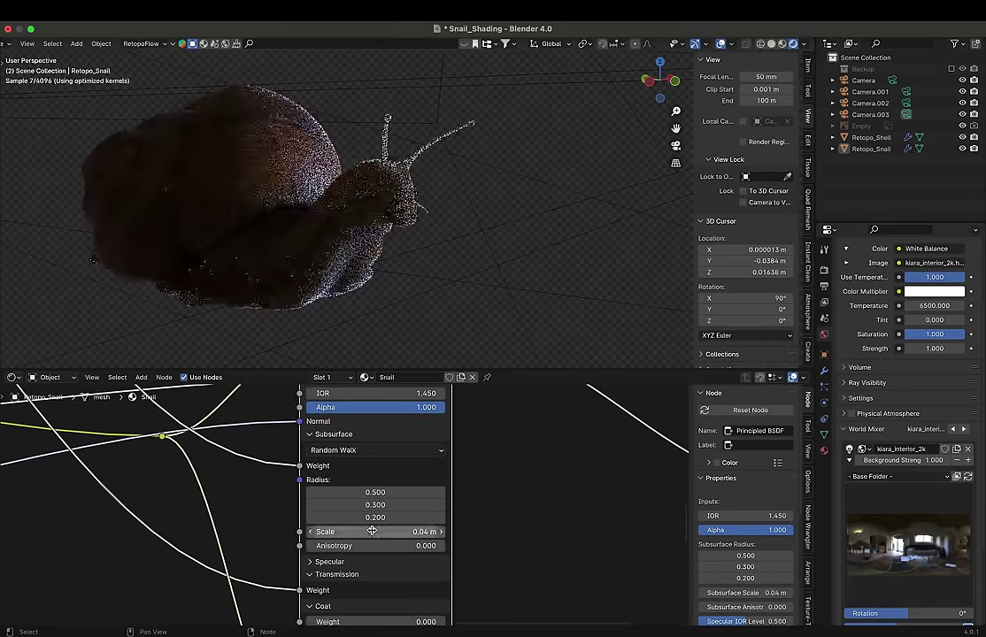
{"action": "key", "text": "ctrl+s"}
Step: Inspect the snail from front and side, select the shell, and make the node area a File Browser
{"action": "mouse_move", "coordinate": [369, 222]}
{"action": "middle_mouse_down"}
{"action": "mouse_move", "coordinate": [392, 326]}
{"action": "mouse_move", "coordinate": [381, 350]}
{"action": "middle_mouse_up"}
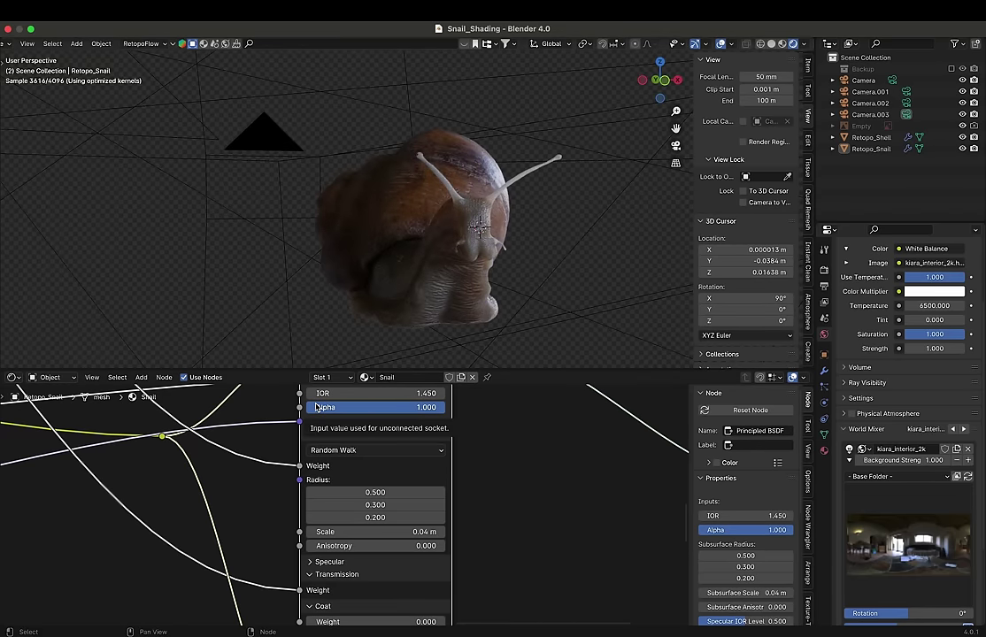
{"action": "middle_click_drag", "start_coordinate": [471, 252], "coordinate": [492, 250]}
{"action": "scroll", "coordinate": [494, 250], "scroll_direction": "up", "scroll_amount": 3}
{"action": "scroll", "coordinate": [495, 249], "scroll_direction": "up", "scroll_amount": 3}
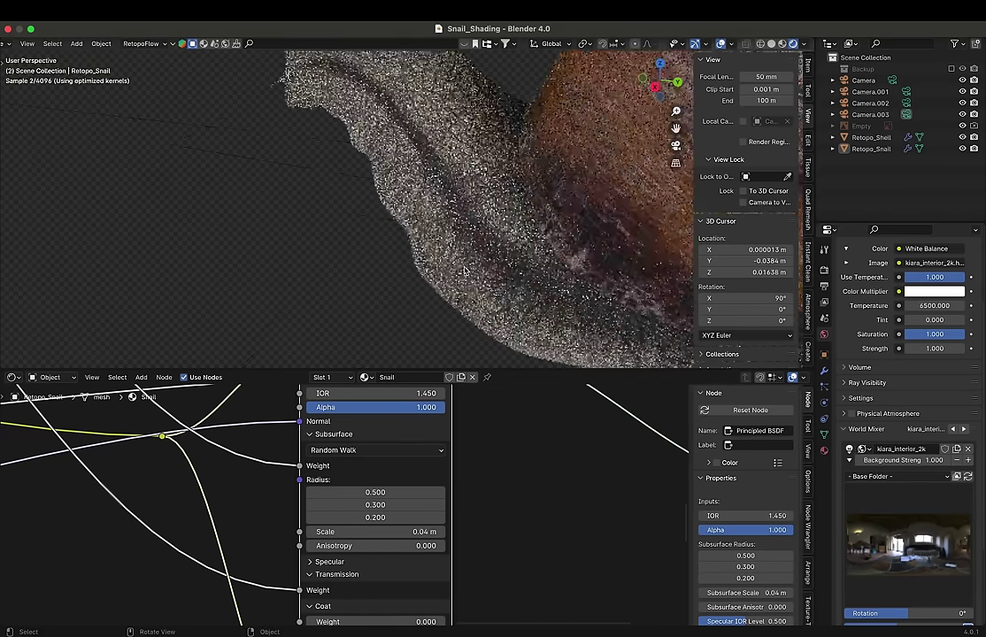
{"action": "scroll", "coordinate": [497, 249], "scroll_direction": "up", "scroll_amount": 3}
{"action": "scroll", "coordinate": [499, 249], "scroll_direction": "down", "scroll_amount": 3}
{"action": "scroll", "coordinate": [499, 249], "scroll_direction": "down", "scroll_amount": 3}
{"action": "scroll", "coordinate": [498, 248], "scroll_direction": "down", "scroll_amount": 2}
{"action": "left_click", "coordinate": [416, 181]}
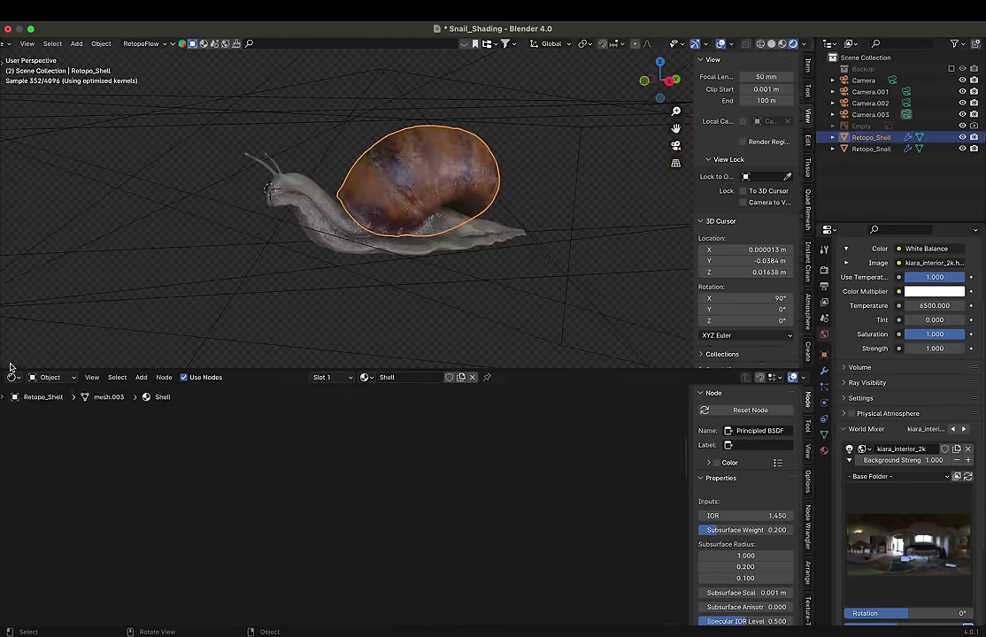
{"action": "left_click", "coordinate": [11, 377]}
{"action": "left_click", "coordinate": [350, 399]}
Step: Drop the scratches_3 texture from the Realistic_Touch asset library into the shell material
{"action": "left_click", "coordinate": [11, 377]}
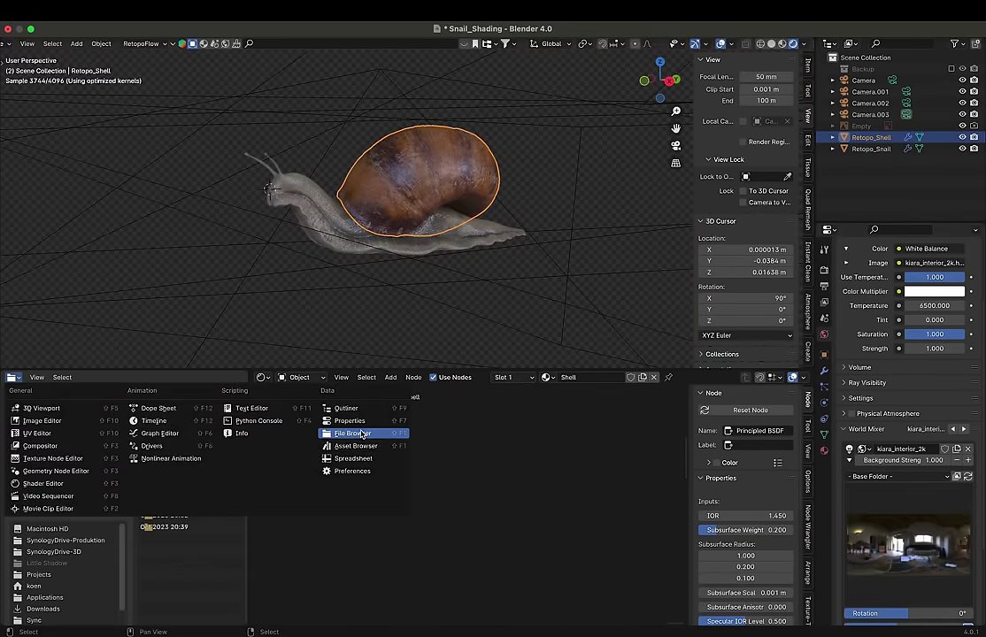
{"action": "left_click", "coordinate": [350, 411]}
{"action": "left_click", "coordinate": [62, 395]}
{"action": "left_click", "coordinate": [42, 534]}
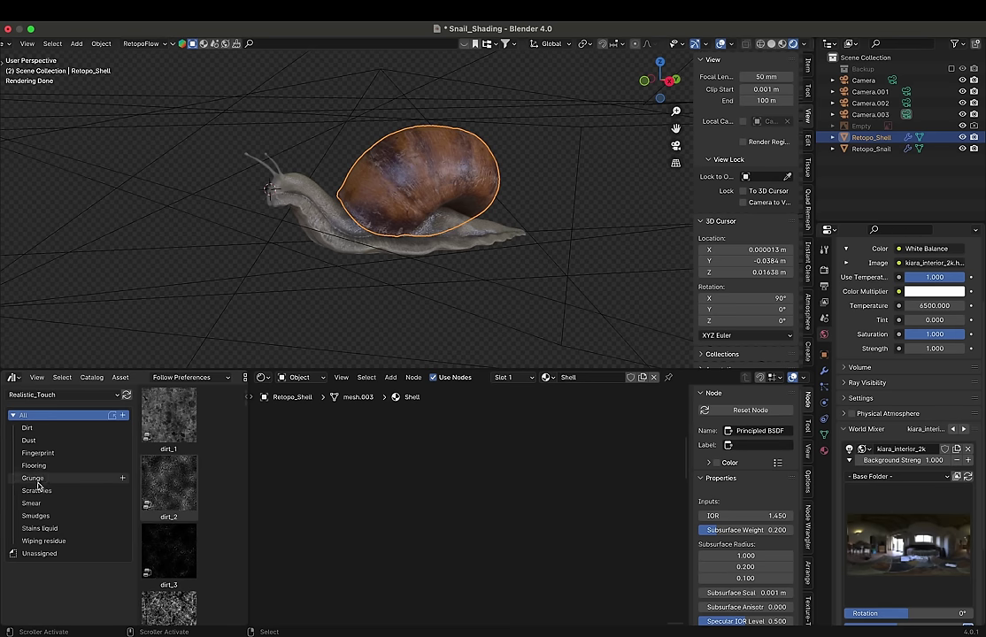
{"action": "left_click_drag", "start_coordinate": [165, 472], "coordinate": [531, 460]}
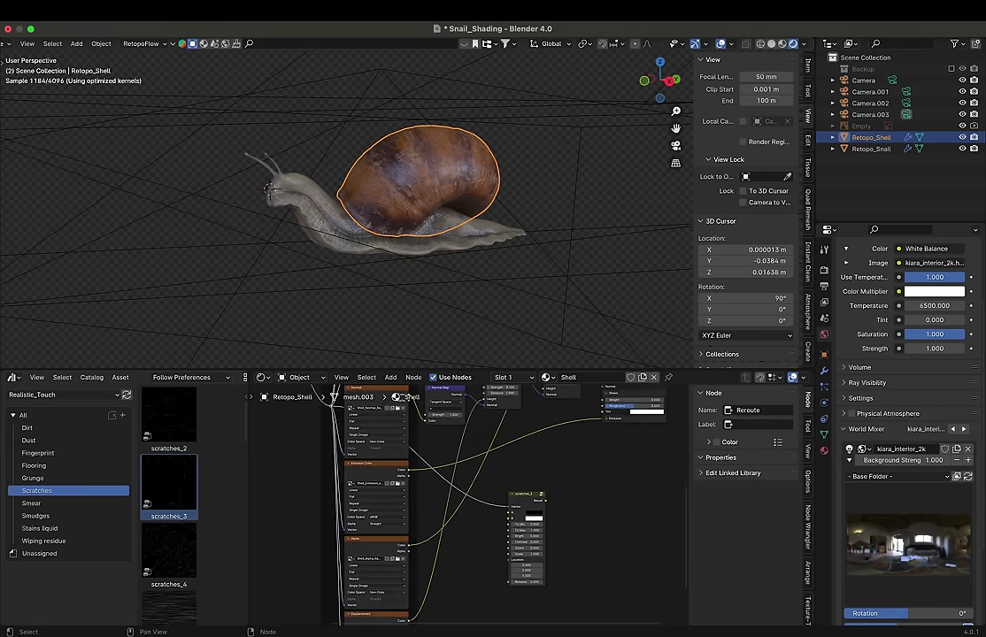
{"action": "left_click", "coordinate": [525, 543]}
Step: Check the shell's bump normals preview, then return to the full shell material render
{"action": "middle_click_drag", "start_coordinate": [293, 212], "coordinate": [379, 215]}
{"action": "middle_click_drag", "start_coordinate": [520, 454], "coordinate": [516, 543]}
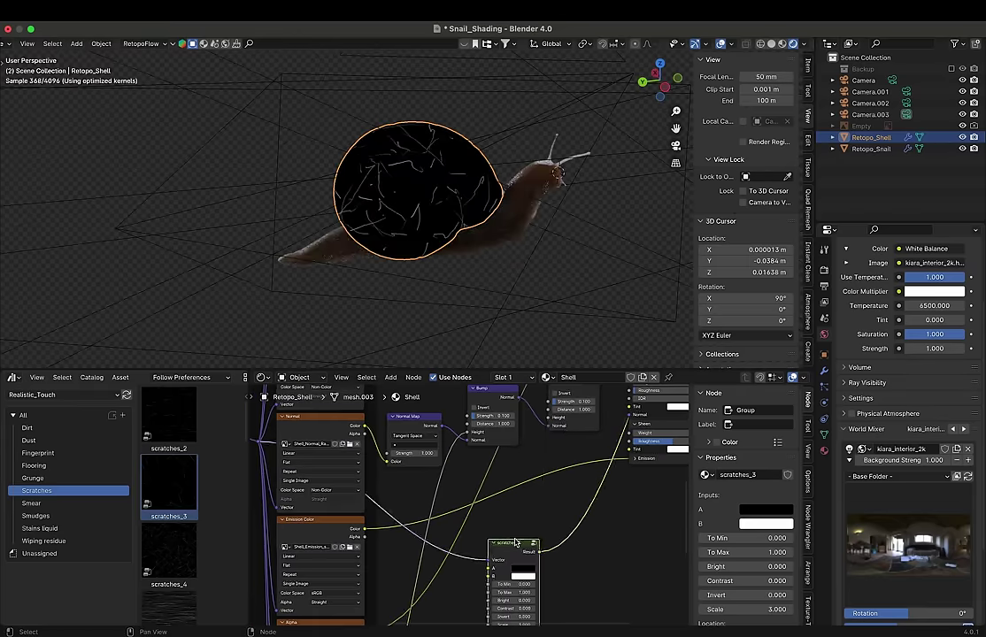
{"action": "left_click", "coordinate": [558, 469], "text": "ctrl+shift"}
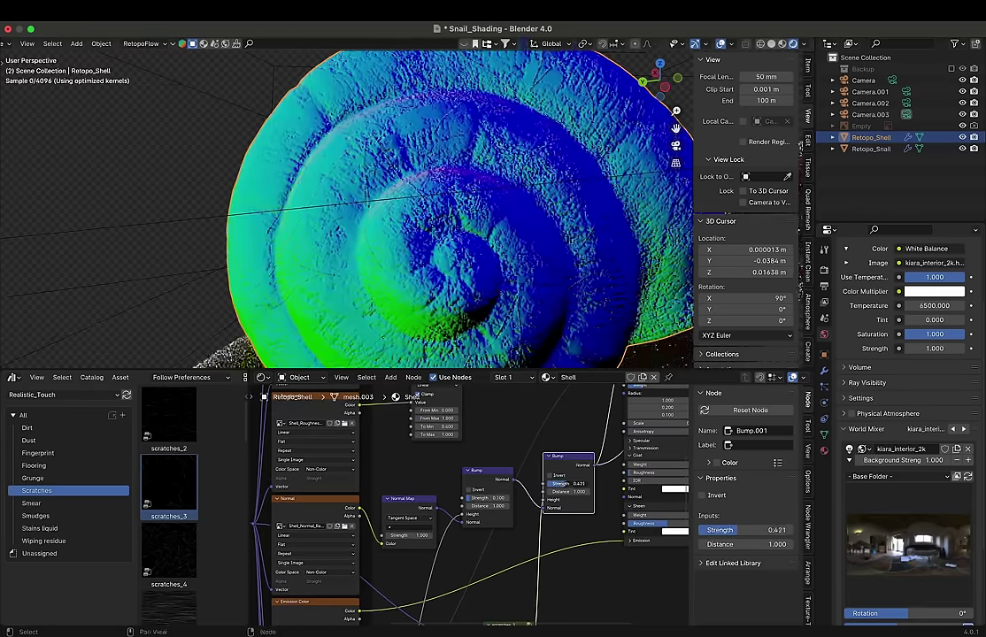
{"action": "scroll", "coordinate": [557, 469], "scroll_direction": "down", "scroll_amount": 3}
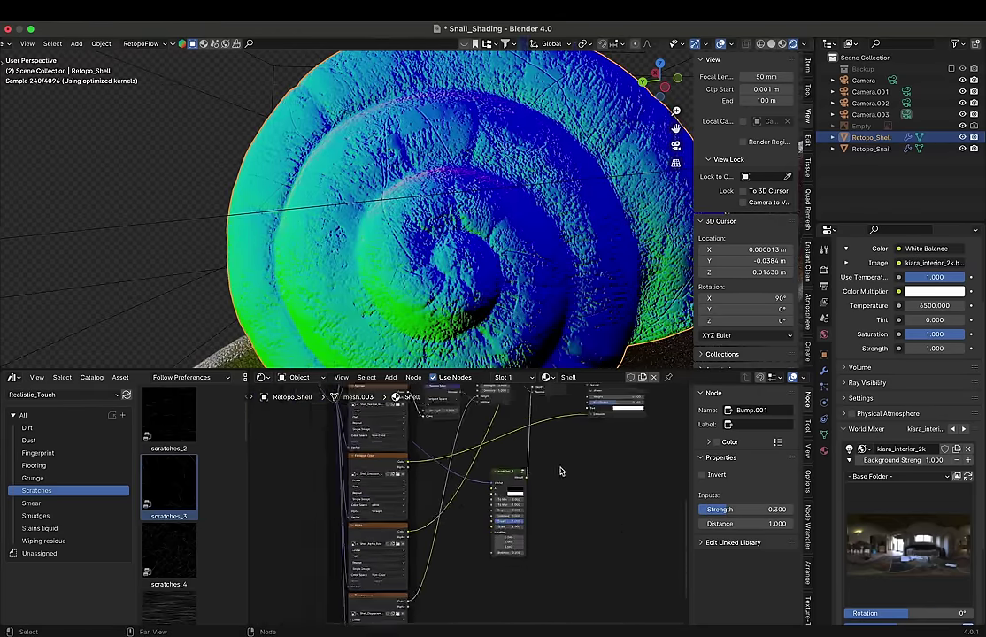
{"action": "left_click", "coordinate": [511, 470], "text": "ctrl+shift"}
{"action": "middle_click_drag", "start_coordinate": [514, 216], "coordinate": [548, 207]}
{"action": "scroll", "coordinate": [414, 255], "scroll_direction": "down", "scroll_amount": 3}
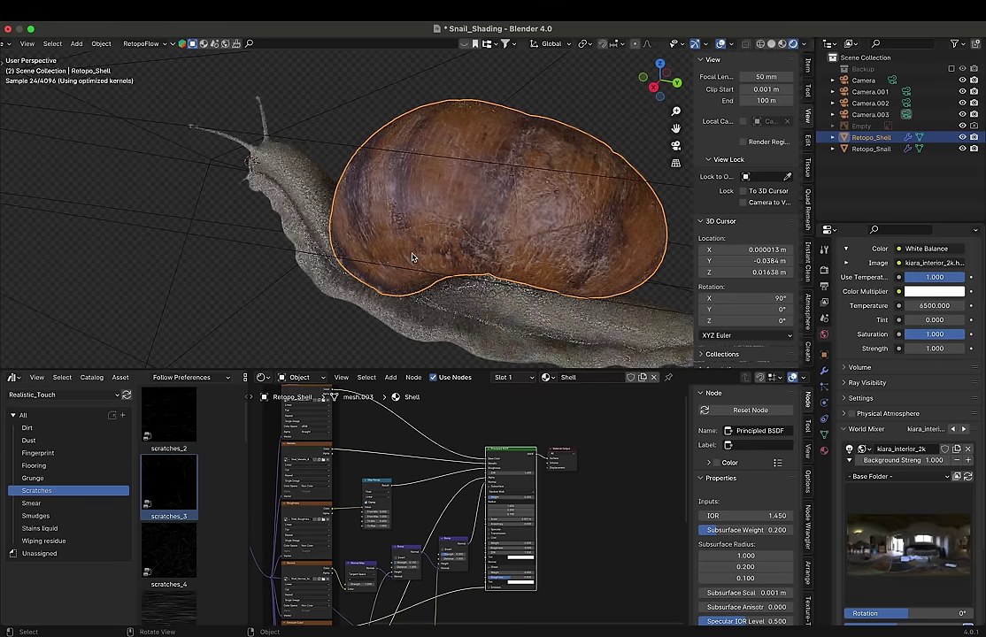
{"action": "scroll", "coordinate": [453, 522], "scroll_direction": "up", "scroll_amount": 3}
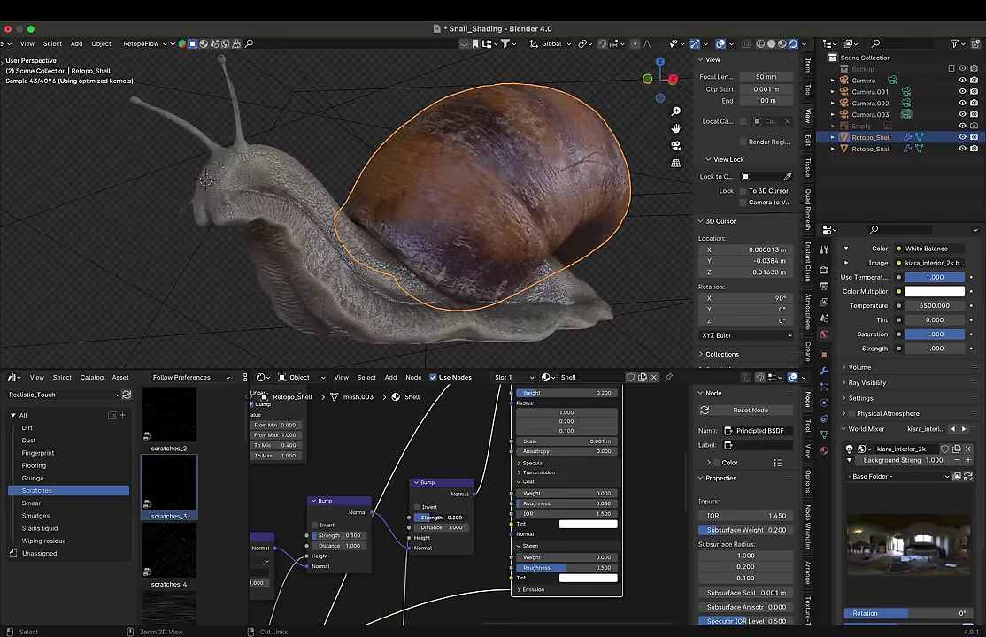
Step: Select the snail body and browse the Grunge and Wiping residue texture catalogs
{"action": "middle_click_drag", "start_coordinate": [432, 223], "coordinate": [478, 221]}
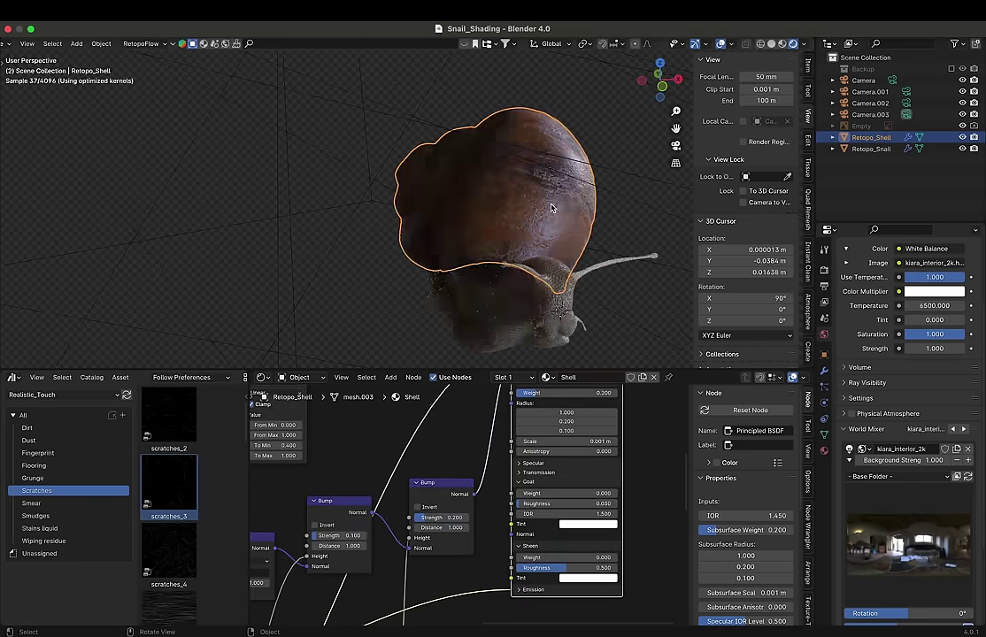
{"action": "left_click", "coordinate": [408, 239]}
{"action": "left_click", "coordinate": [33, 478]}
{"action": "scroll", "coordinate": [190, 567], "scroll_direction": "down", "scroll_amount": 5}
{"action": "left_click", "coordinate": [72, 540]}
{"action": "scroll", "coordinate": [198, 516], "scroll_direction": "up", "scroll_amount": 2, "text": "ctrl"}
{"action": "scroll", "coordinate": [200, 496], "scroll_direction": "down", "scroll_amount": 2}
Step: Deselect the snail, rotate the world lighting by 180°, and save
{"action": "scroll", "coordinate": [199, 469], "scroll_direction": "down", "scroll_amount": 2}
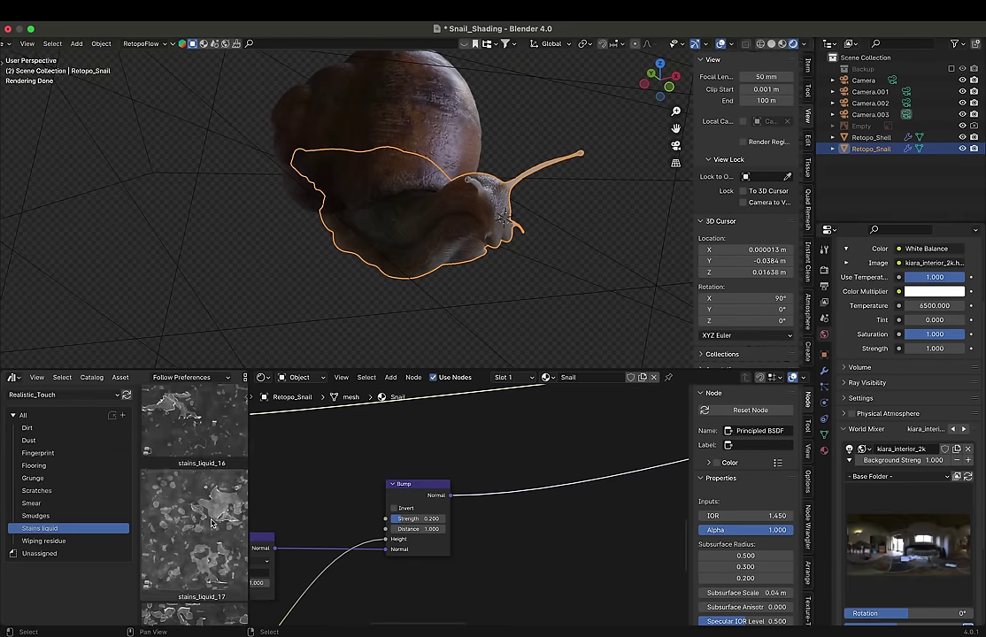
{"action": "scroll", "coordinate": [199, 496], "scroll_direction": "down", "scroll_amount": 2}
{"action": "left_click", "coordinate": [536, 292]}
{"action": "left_click", "coordinate": [907, 541]}
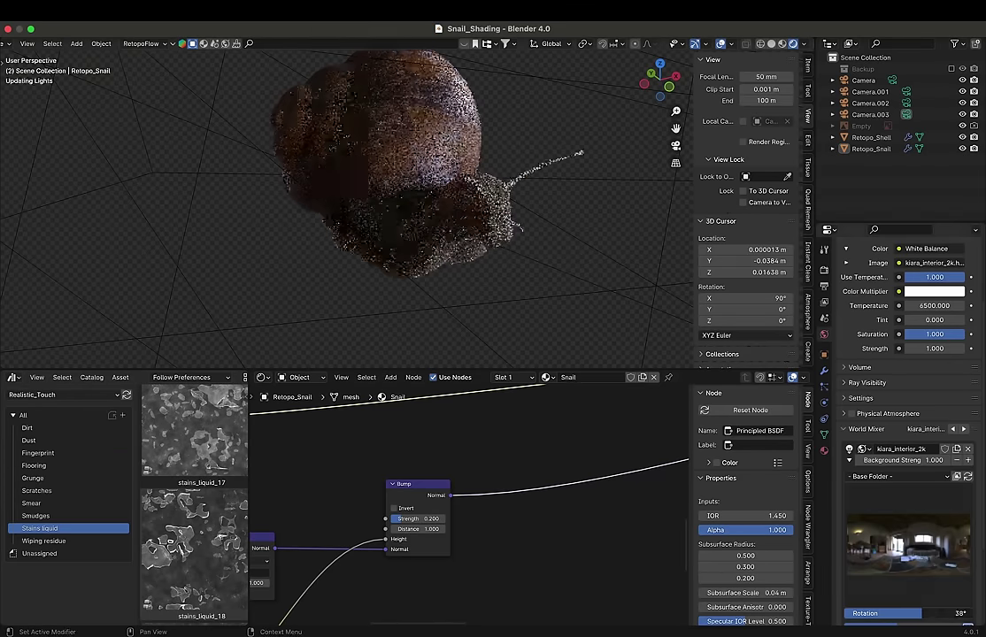
{"action": "middle_click_drag", "start_coordinate": [566, 284], "coordinate": [458, 270]}
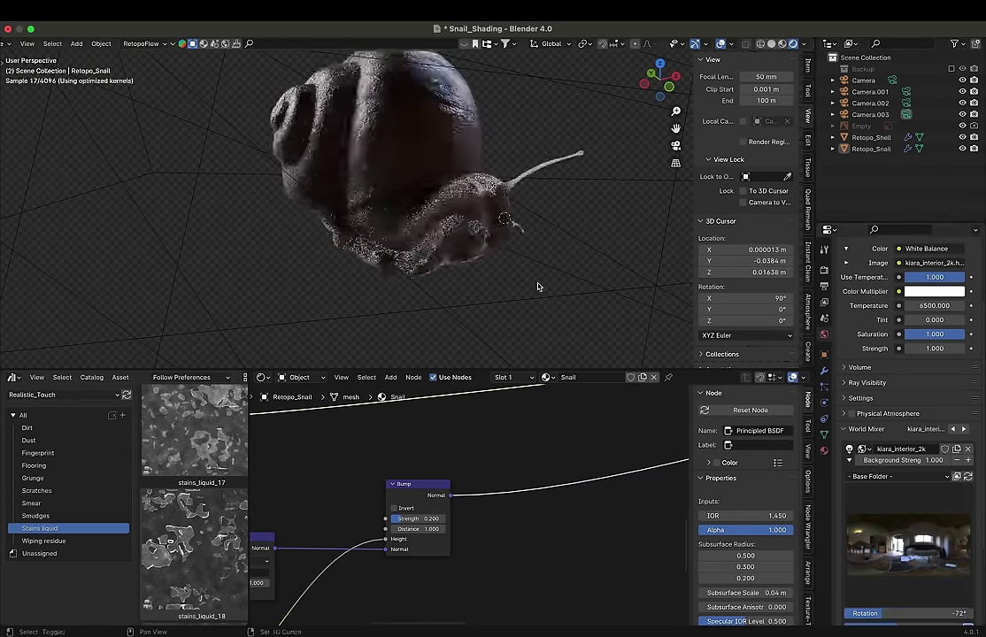
{"action": "key", "text": "ctrl+s"}
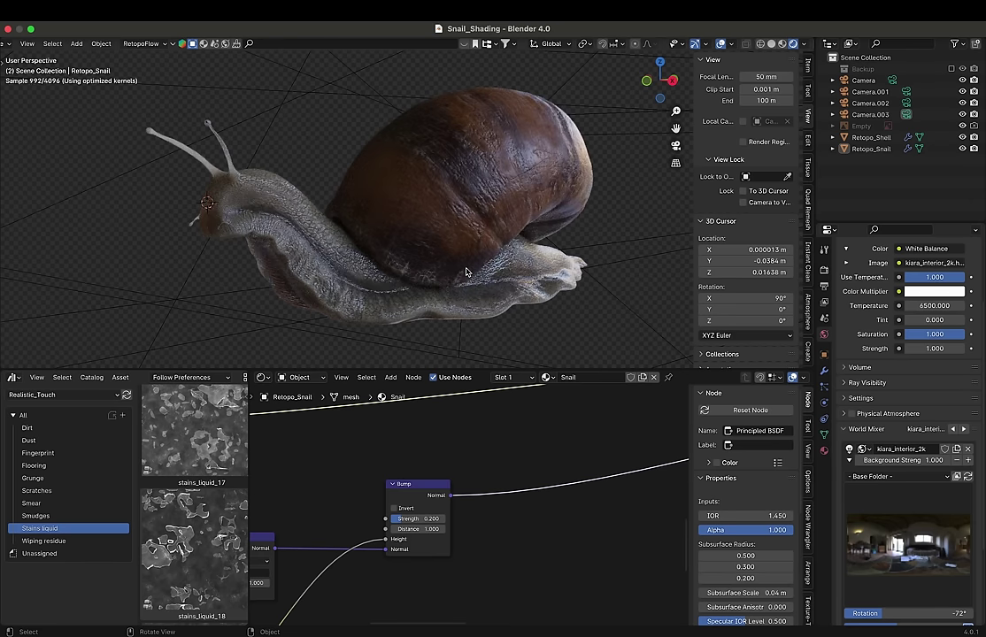
Step: View the snail through the scene camera and try the Kiara 1 dawn HDRI
{"action": "mouse_move", "coordinate": [489, 288]}
{"action": "middle_mouse_down"}
{"action": "mouse_move", "coordinate": [316, 281]}
{"action": "mouse_move", "coordinate": [582, 261]}
{"action": "middle_mouse_up"}
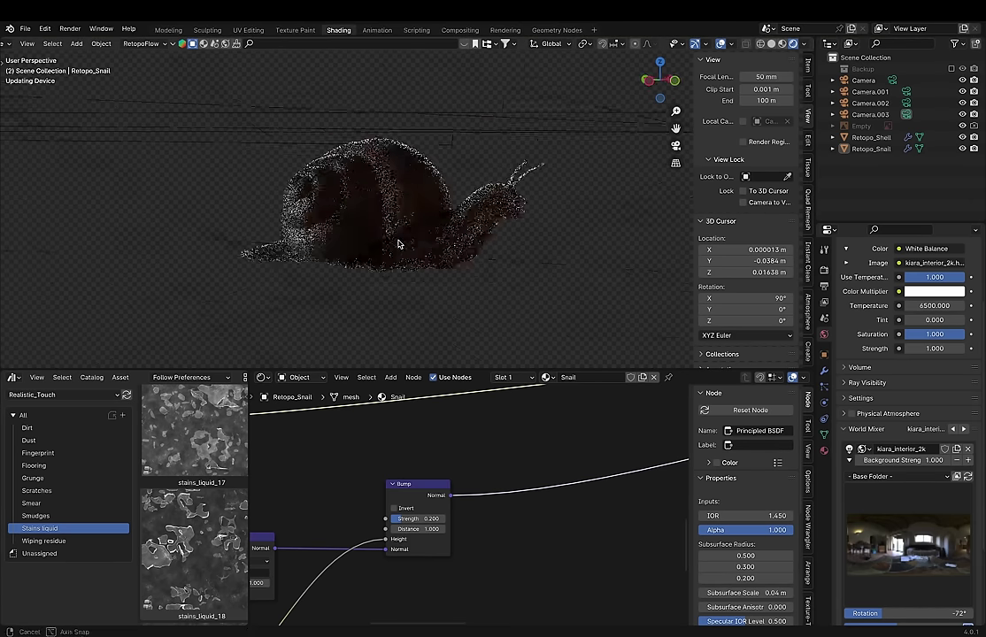
{"action": "key", "text": "KP_0"}
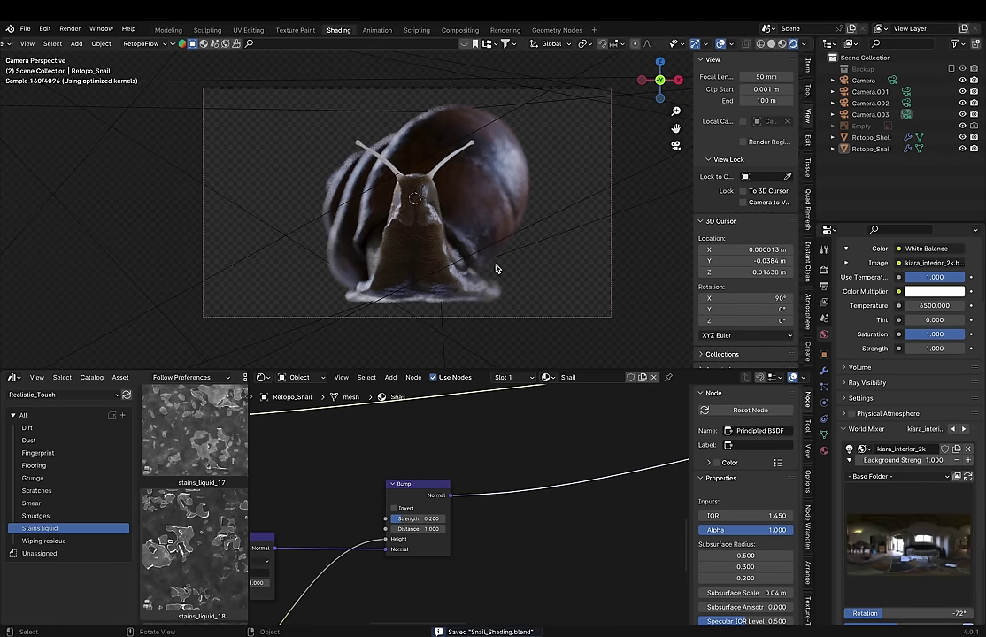
{"action": "left_click", "coordinate": [909, 545]}
{"action": "left_click", "coordinate": [770, 306]}
{"action": "left_click", "coordinate": [909, 544]}
{"action": "left_click", "coordinate": [713, 305]}
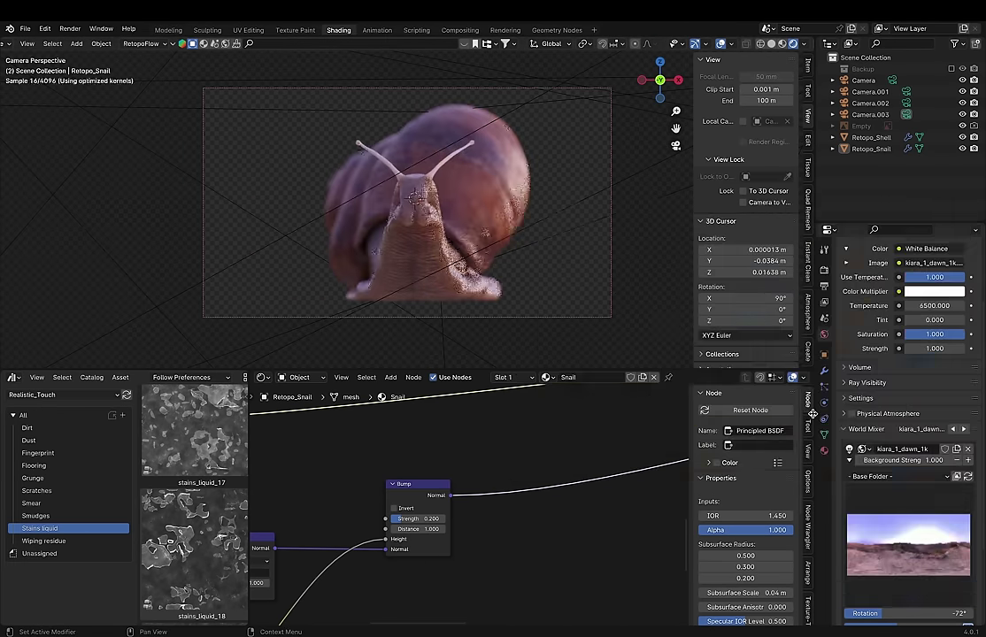
Step: Try Canada montreal, then light the scene with bathroom_8k and orbit outside the camera
{"action": "left_click", "coordinate": [909, 545]}
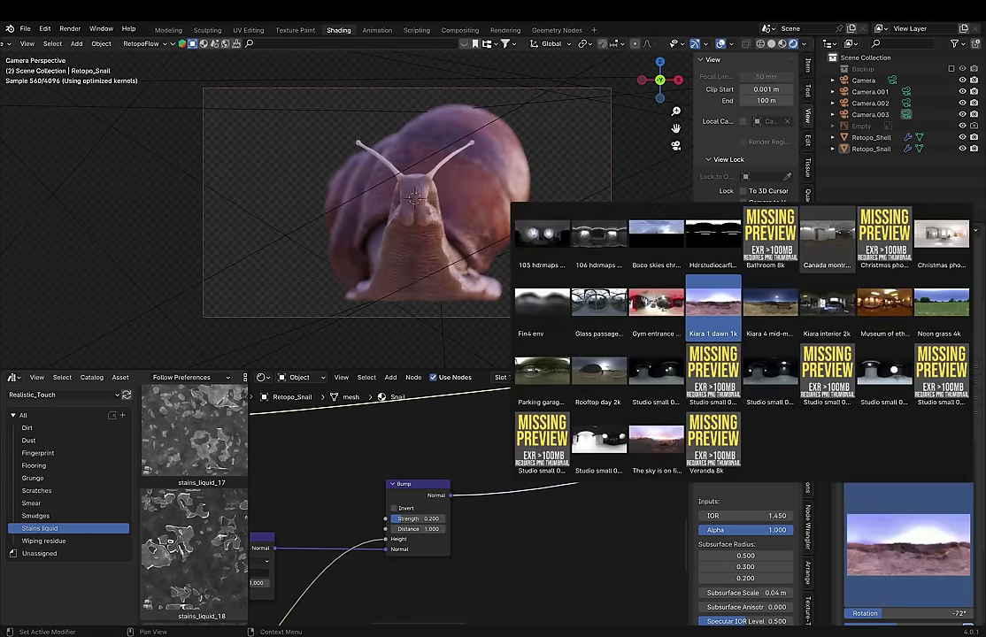
{"action": "left_click", "coordinate": [827, 237]}
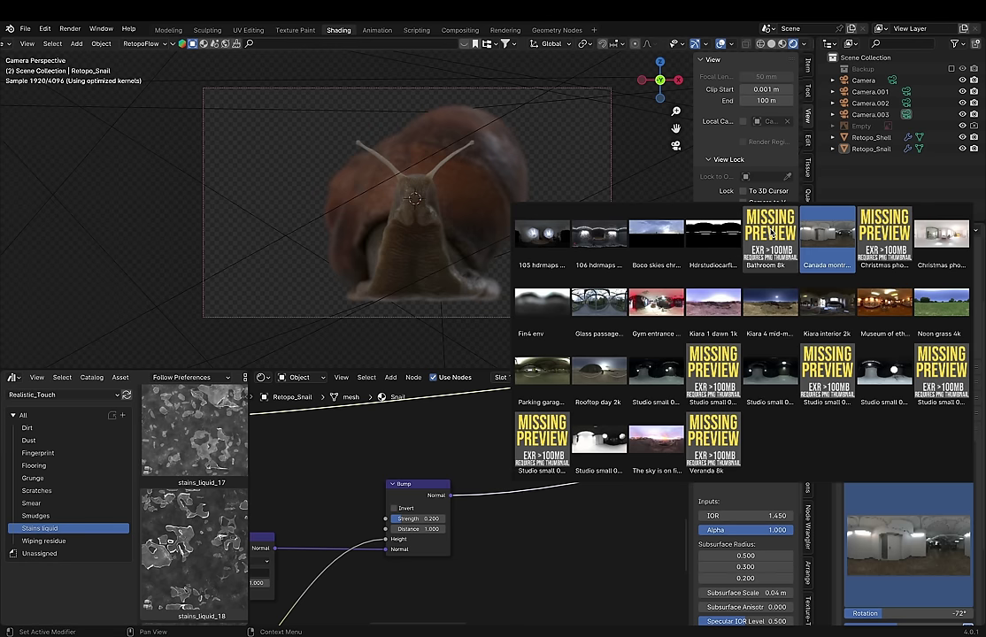
{"action": "left_click", "coordinate": [771, 233]}
{"action": "mouse_move", "coordinate": [388, 195]}
{"action": "middle_mouse_down"}
{"action": "mouse_move", "coordinate": [429, 243]}
{"action": "mouse_move", "coordinate": [223, 255]}
{"action": "mouse_move", "coordinate": [269, 221]}
{"action": "mouse_move", "coordinate": [457, 334]}
{"action": "mouse_move", "coordinate": [887, 522]}
{"action": "middle_mouse_up"}
Step: Inspect the render in a maximised 3D view, then restore the shading layout
{"action": "key", "text": "ctrl+space"}
{"action": "key", "text": "n"}
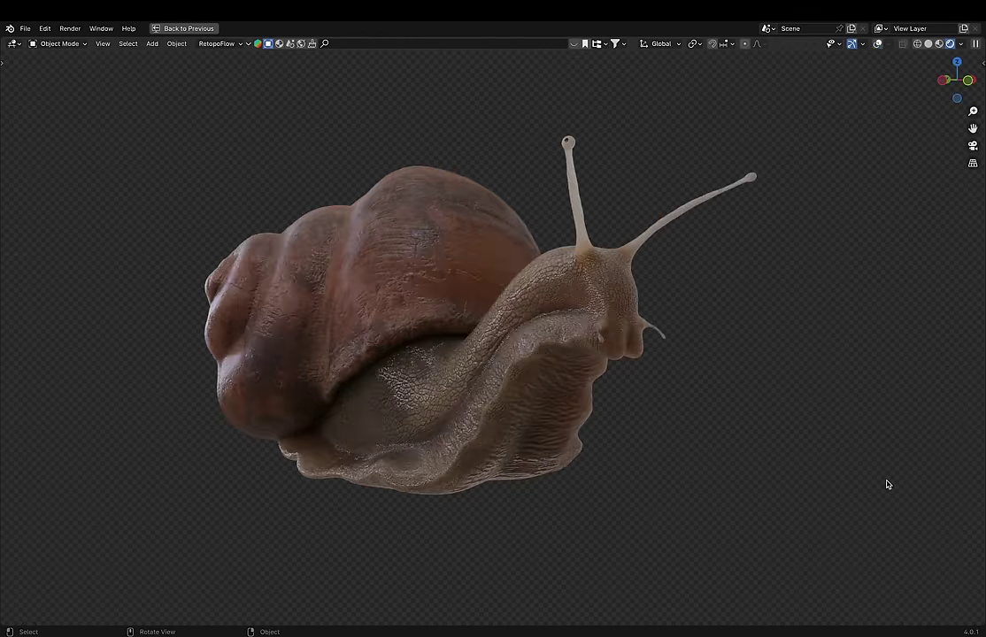
{"action": "key", "text": "ctrl+space"}
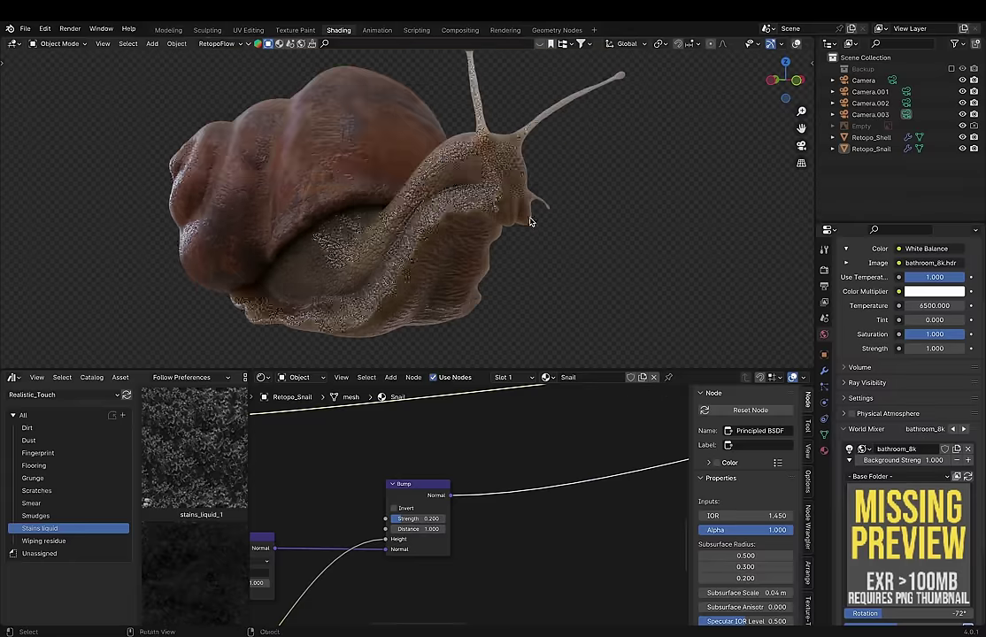
{"action": "scroll", "coordinate": [440, 510], "scroll_direction": "up", "scroll_amount": 4}
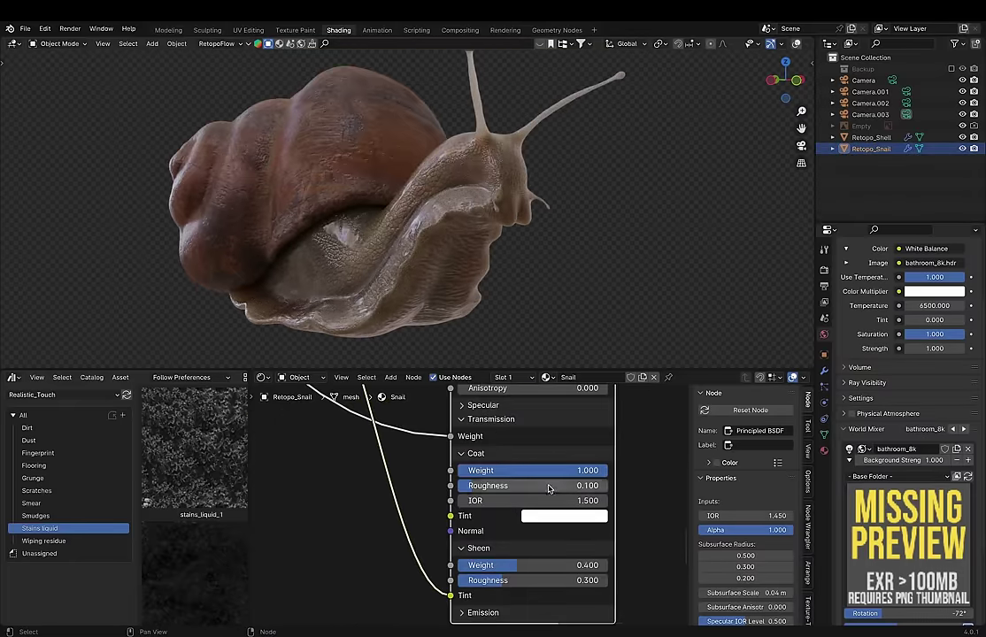
Step: Give the body coat weight 0.5 with roughness 0.1 and sheen weight and roughness 0.5, then select the shell
{"action": "left_click_drag", "start_coordinate": [584, 471], "coordinate": [538, 476], "text": "ctrl"}
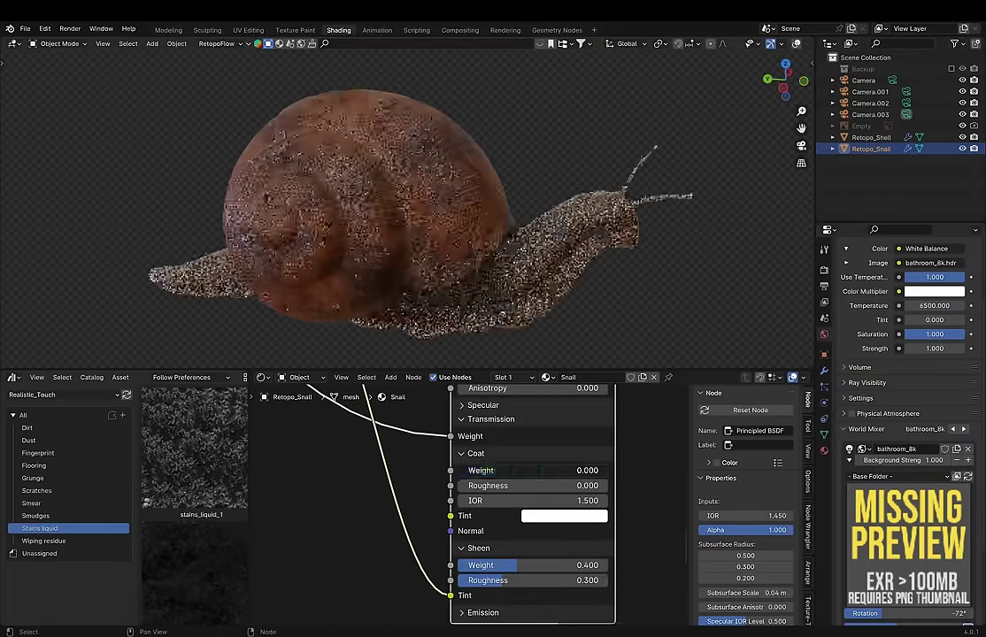
{"action": "left_click_drag", "start_coordinate": [516, 565], "coordinate": [609, 579], "text": "ctrl"}
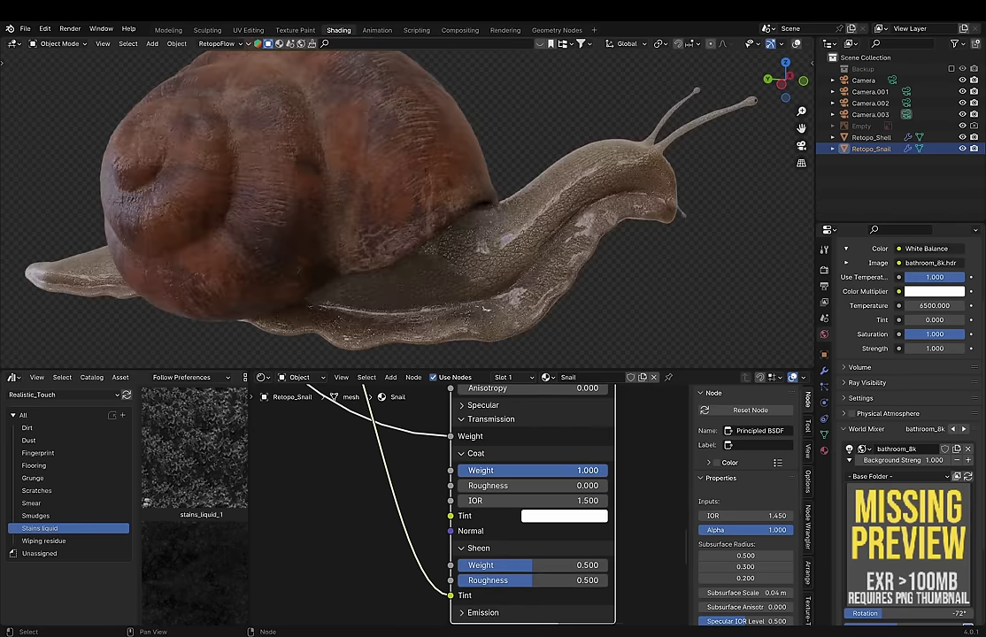
{"action": "left_click_drag", "start_coordinate": [545, 476], "coordinate": [556, 475], "text": "ctrl"}
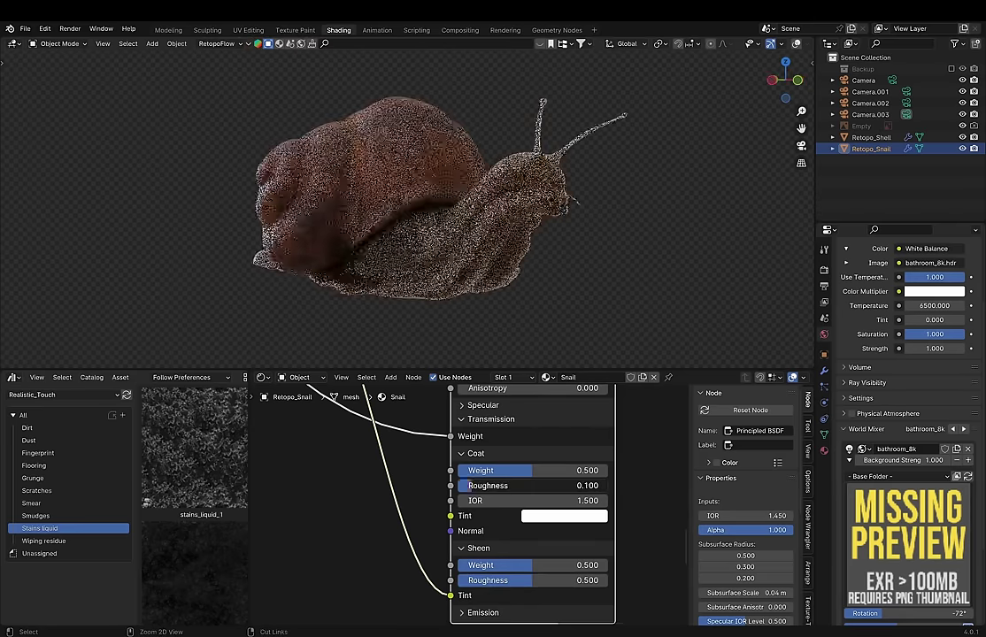
{"action": "left_click", "coordinate": [396, 186]}
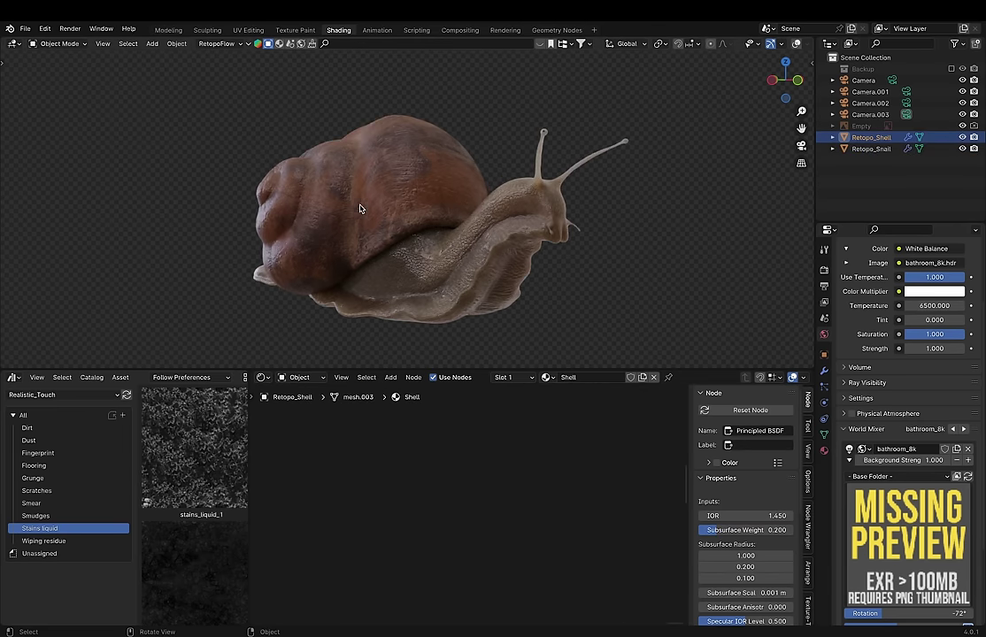
Step: Switch the shell's subsurface method to Random Walk (Skin), adjusting its weight and scale
{"action": "key", "text": "Home"}
{"action": "scroll", "coordinate": [523, 485], "scroll_direction": "up", "scroll_amount": 4}
{"action": "left_click_drag", "start_coordinate": [495, 493], "coordinate": [550, 493], "text": "shift"}
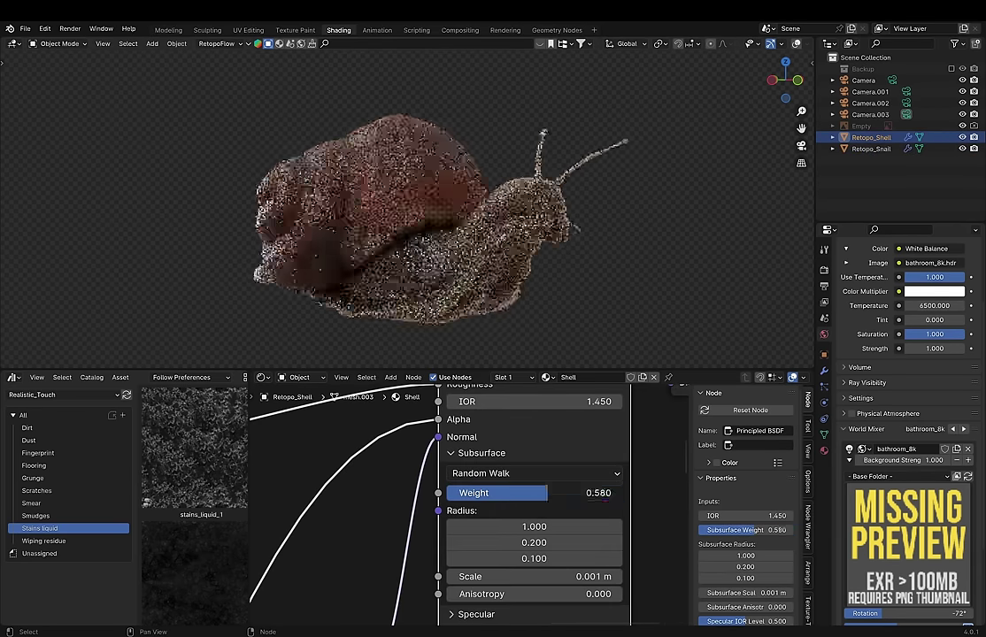
{"action": "left_click_drag", "start_coordinate": [557, 576], "coordinate": [535, 567]}
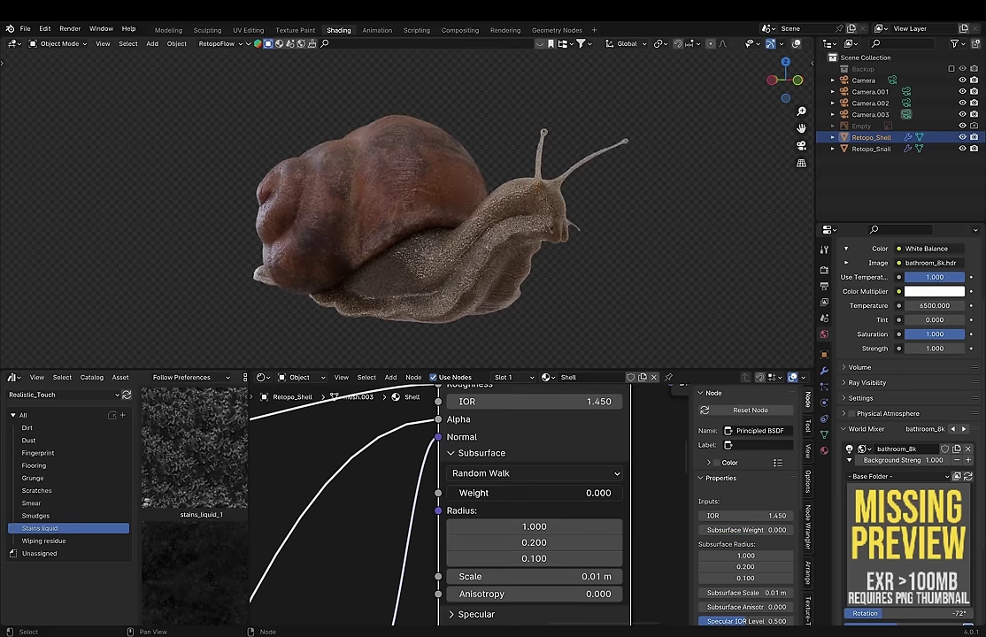
{"action": "left_click", "coordinate": [492, 469]}
{"action": "left_click", "coordinate": [492, 487]}
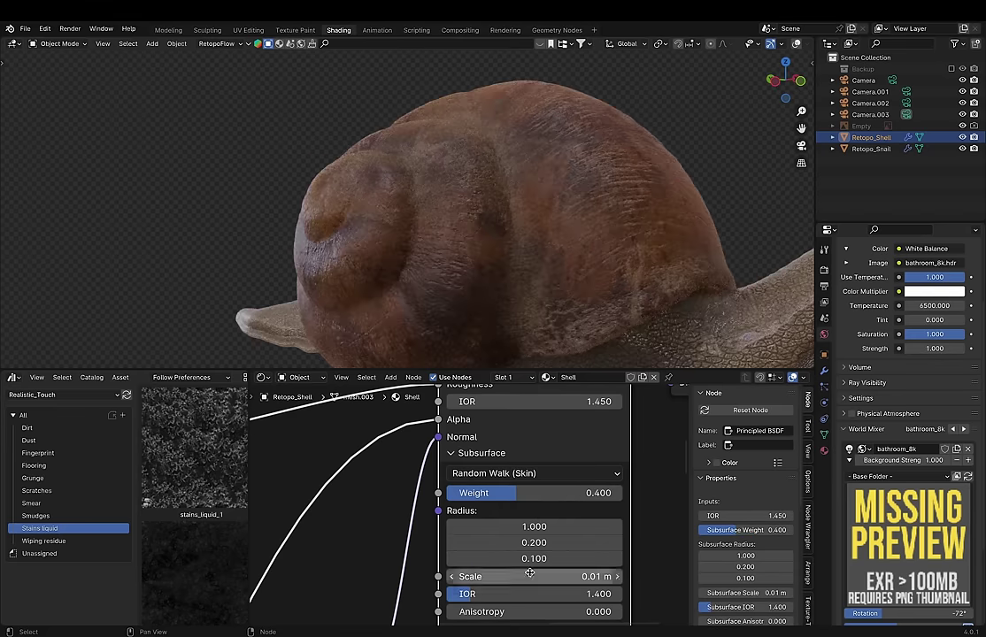
{"action": "left_click_drag", "start_coordinate": [522, 493], "coordinate": [624, 493]}
Step: Set subsurface radius 0.9/0.2/0.3, scale 0.002 m, weight 0.2; save and maximise the viewport
{"action": "scroll", "coordinate": [549, 265], "scroll_direction": "down", "scroll_amount": 3}
{"action": "middle_click_drag", "start_coordinate": [589, 321], "coordinate": [523, 229]}
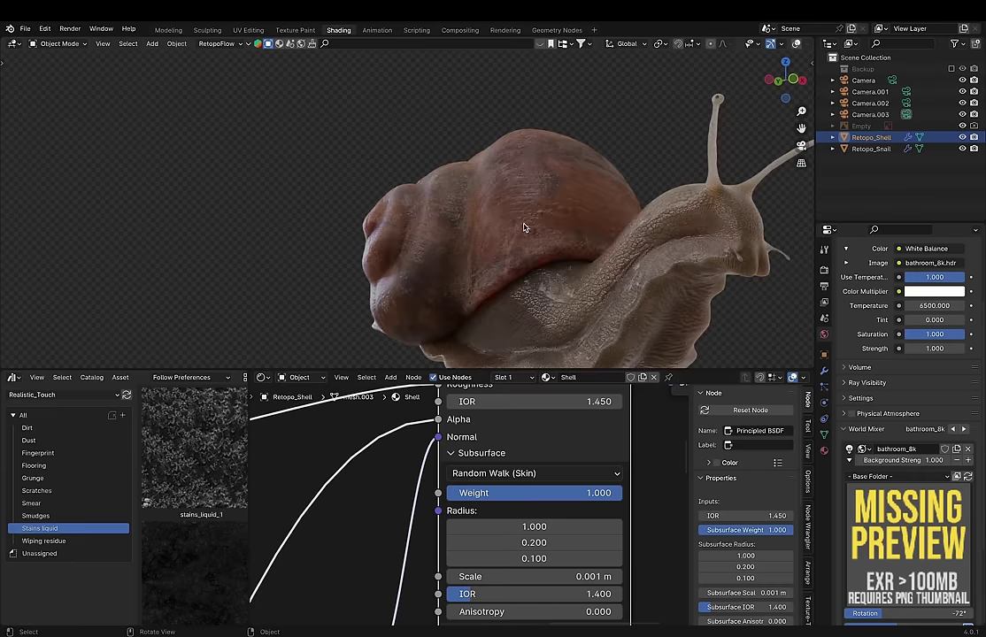
{"action": "left_click_drag", "start_coordinate": [618, 565], "coordinate": [617, 528]}
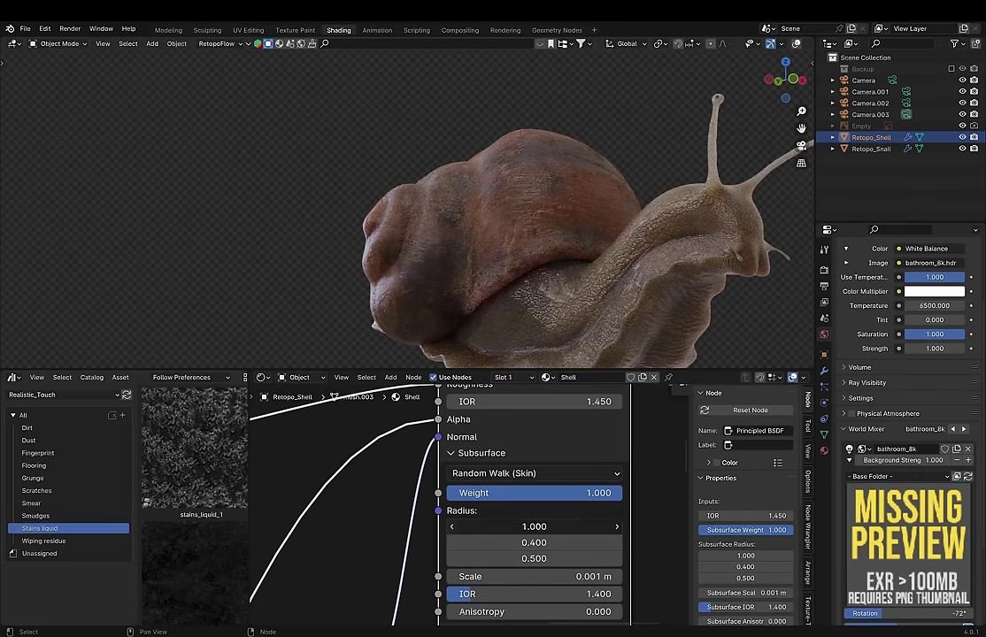
{"action": "left_click_drag", "start_coordinate": [535, 575], "coordinate": [514, 574]}
{"action": "type", "text": "2"}
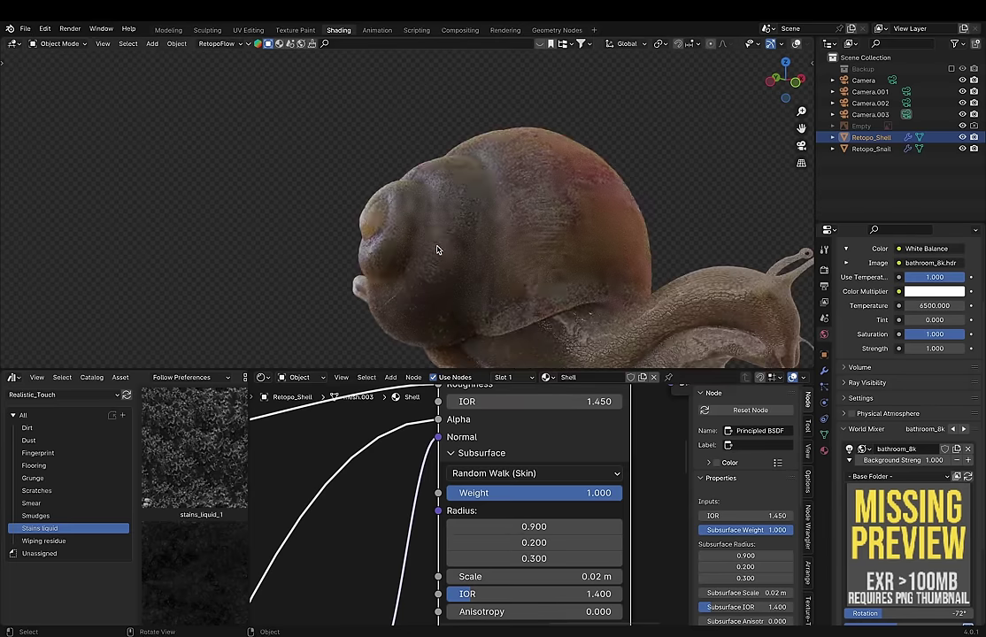
{"action": "left_click_drag", "start_coordinate": [496, 493], "coordinate": [416, 493], "text": "ctrl"}
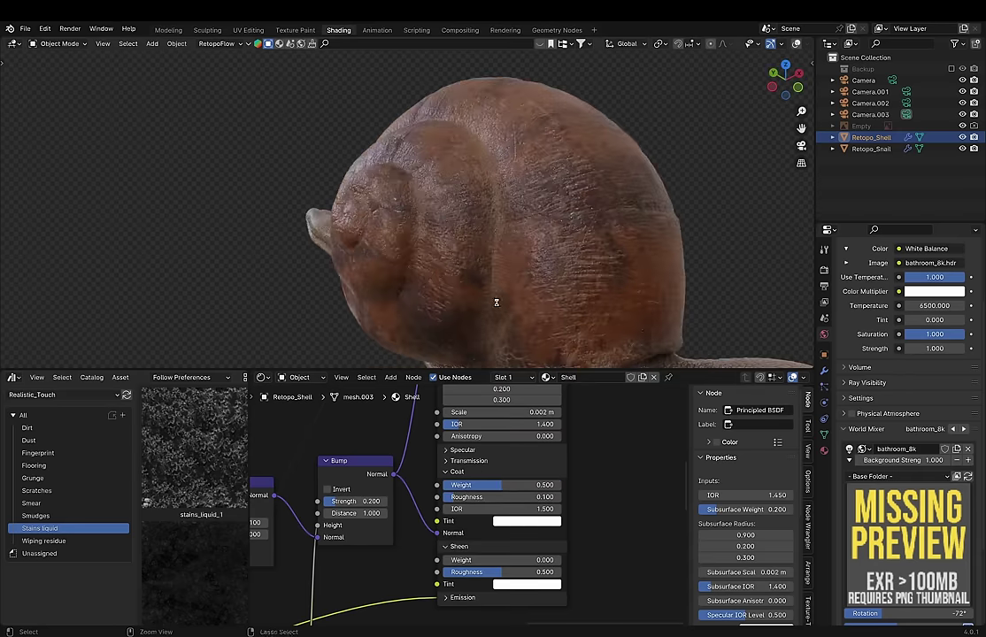
{"action": "key", "text": "ctrl+s"}
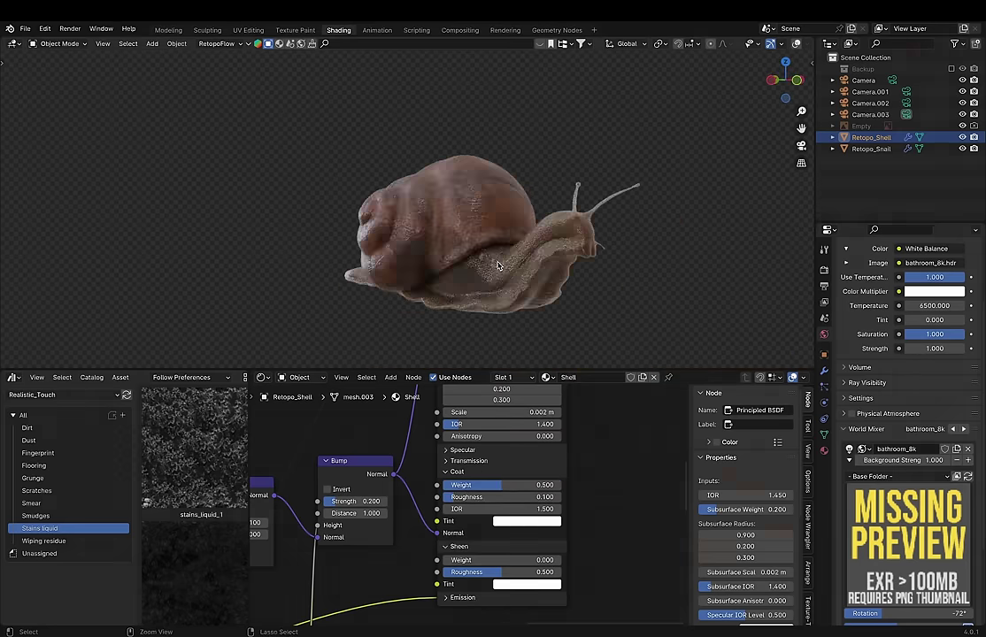
{"action": "key", "text": "ctrl+space"}
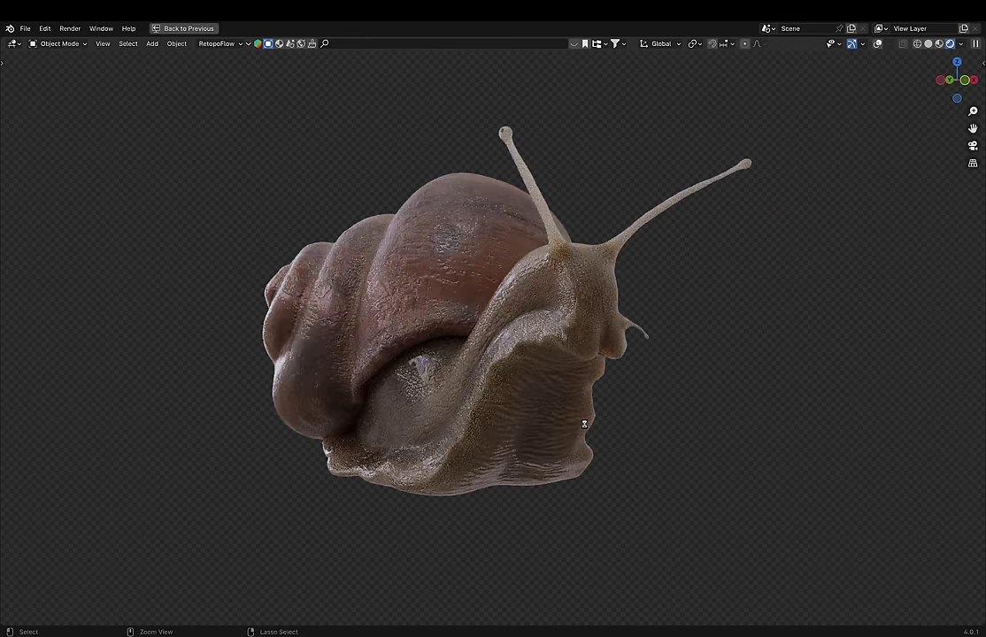